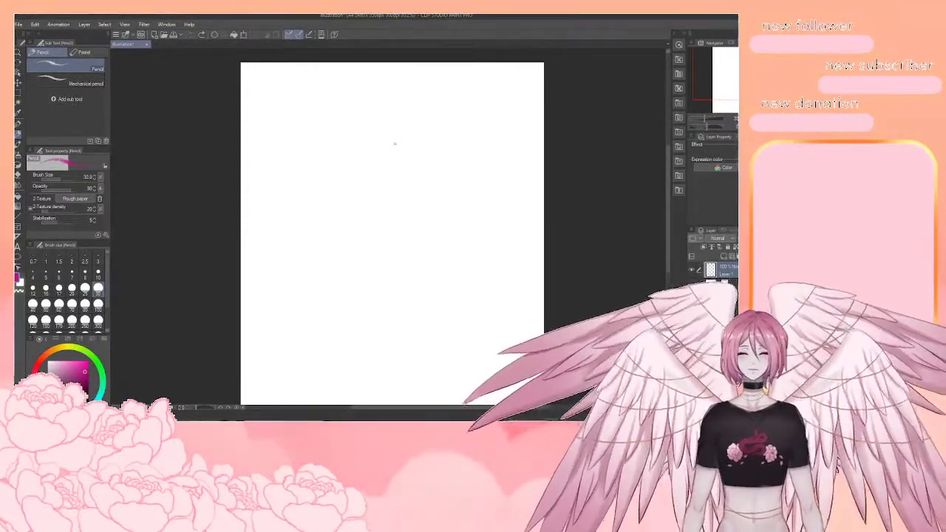
Rotate the blank portrait canvas by 90 degrees into landscape orientation
scroll(235, 162, "down", 2)
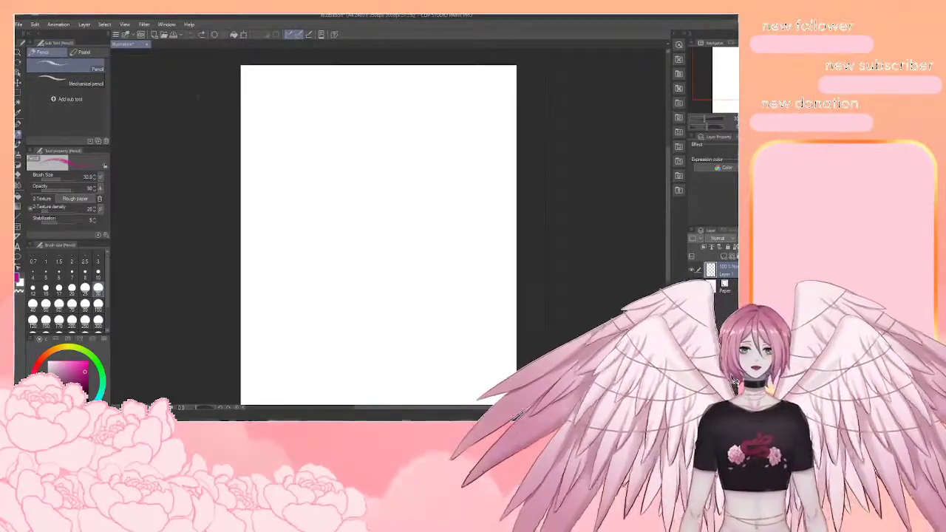
scroll(235, 162, "down", 2)
scroll(226, 289, "up", 2)
scroll(226, 290, "down", 1)
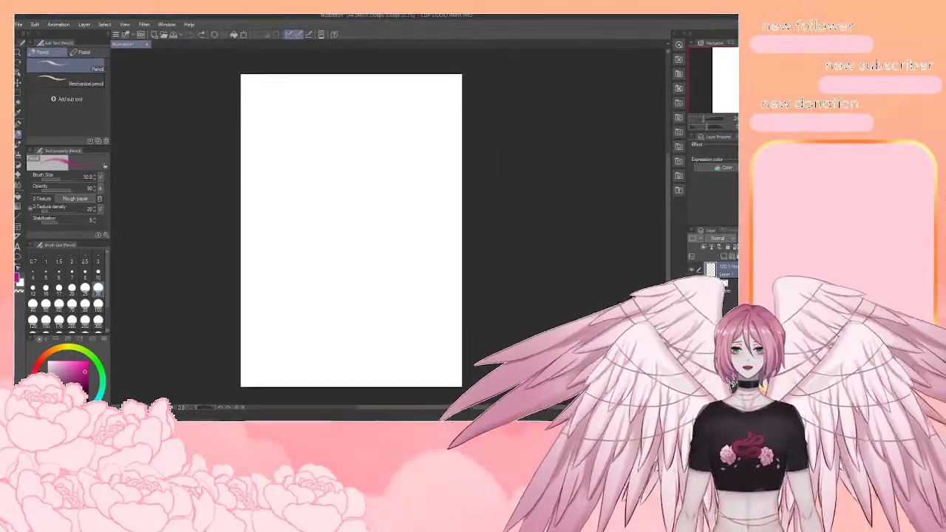
scroll(225, 273, "up", 1)
left_click_drag(391, 191, 401, 214)
left_click_drag(437, 260, 439, 243)
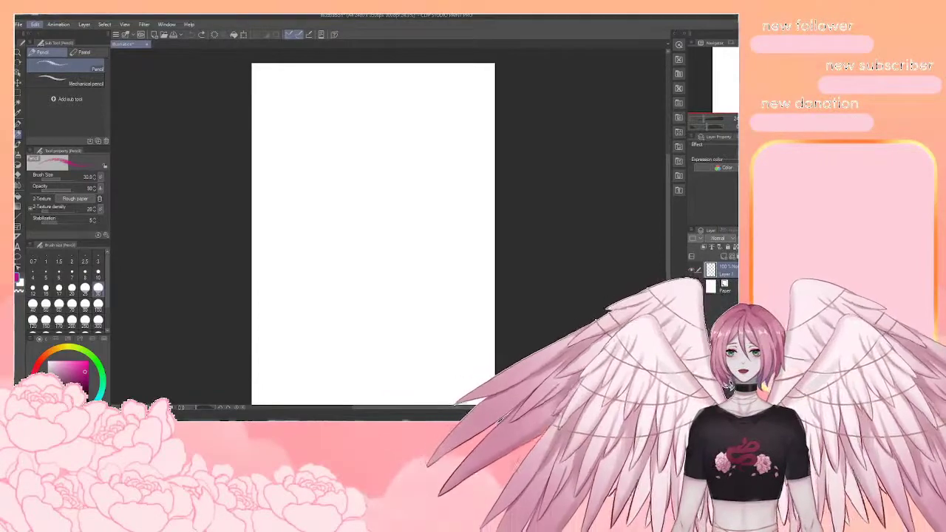
left_click(236, 205)
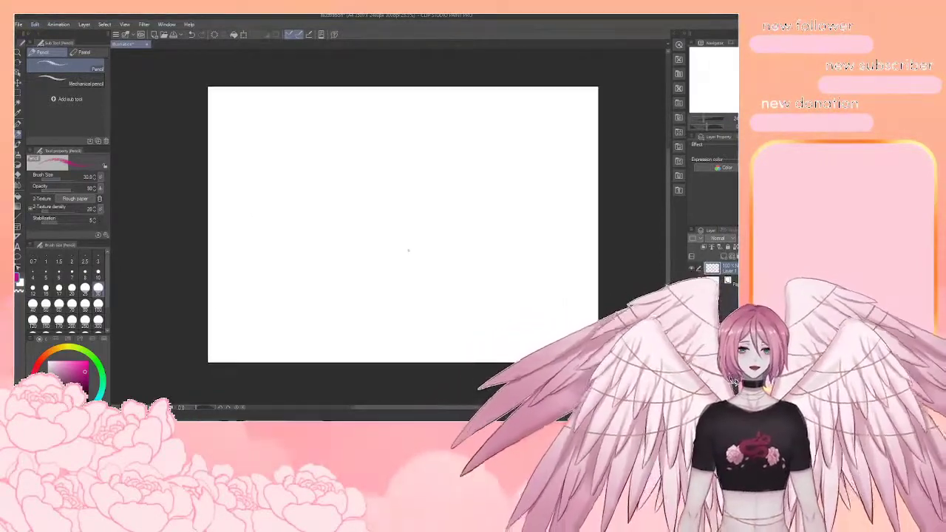
Sketch tall foreground grass blades and leaves in both lower corners of the canvas with the pink Pencil
scroll(408, 250, "up", 1)
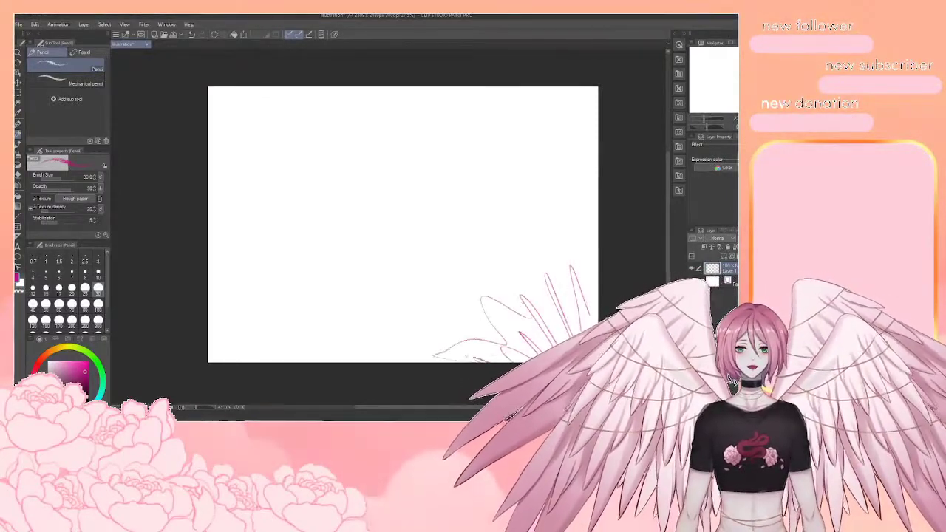
mouse_move(258, 272)
left_mouse_down()
mouse_move(215, 359)
mouse_move(245, 243)
mouse_move(220, 361)
left_mouse_up()
mouse_move(220, 361)
left_mouse_down()
mouse_move(262, 291)
mouse_move(292, 344)
left_mouse_up()
left_click_drag(303, 359, 360, 351)
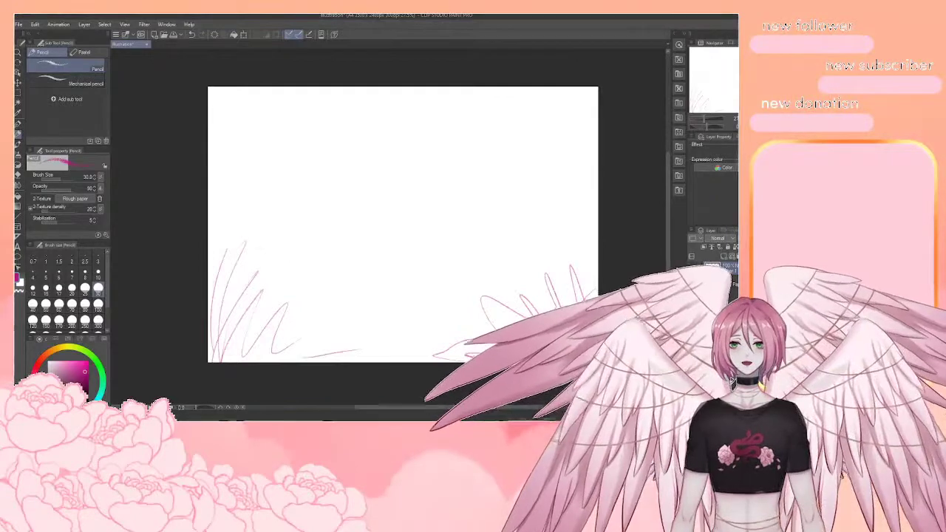
Sketch two hill lines dipping toward the canvas centre, and add small grass tufts below them near both side edges
left_click_drag(213, 161, 373, 194)
mouse_move(388, 194)
left_mouse_down()
mouse_move(471, 176)
mouse_move(596, 162)
left_mouse_up()
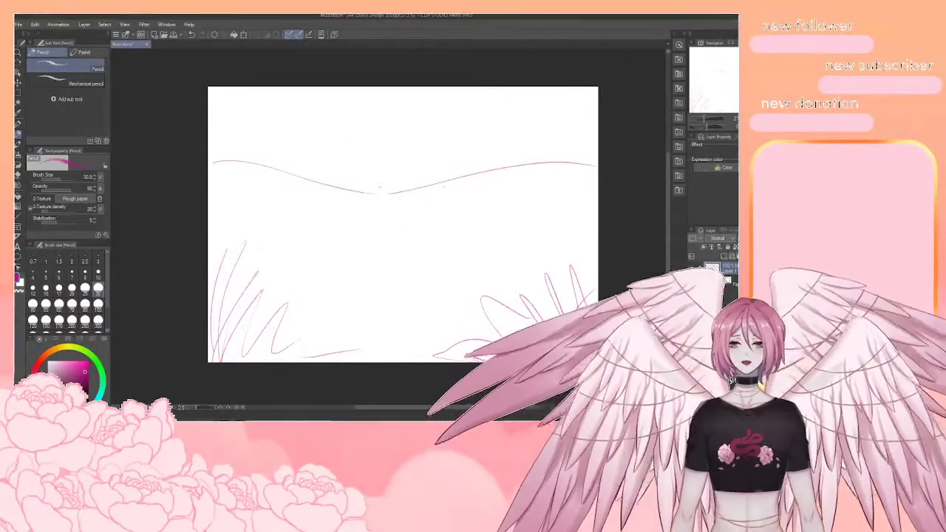
left_click_drag(295, 241, 296, 235)
left_click_drag(230, 208, 248, 214)
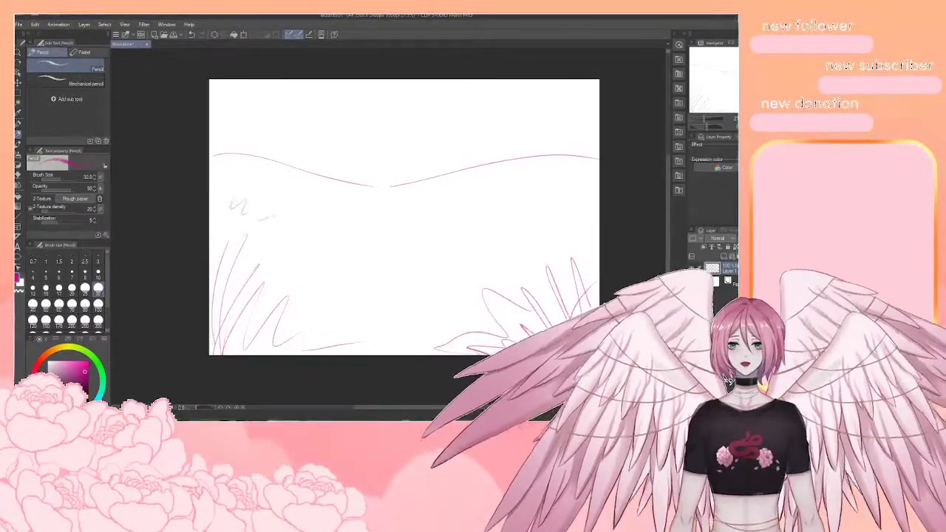
left_click_drag(212, 186, 221, 178)
left_click_drag(258, 221, 279, 218)
left_click_drag(580, 209, 526, 219)
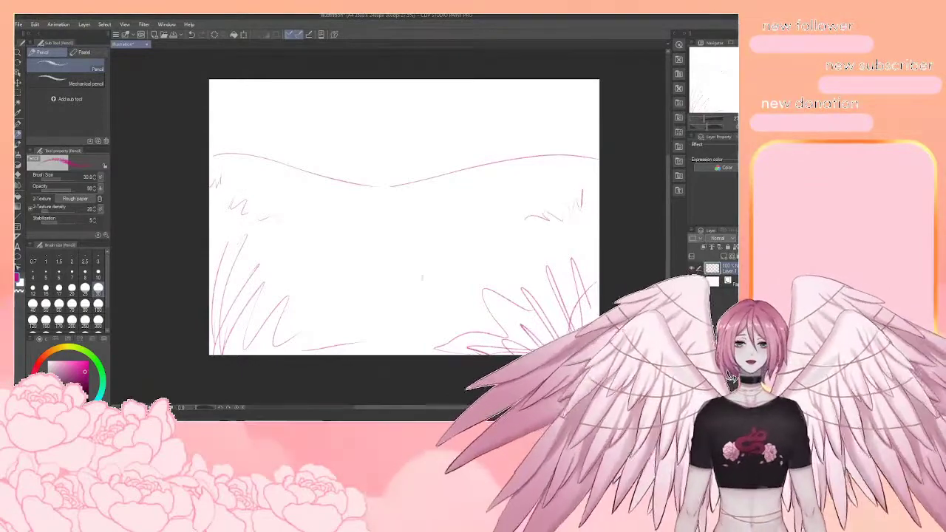
Sketch a figure's oval head, neck and sloping shoulders above the dip in the hills
scroll(364, 281, "down", 1)
scroll(378, 286, "up", 1)
left_click_drag(378, 287, 355, 285)
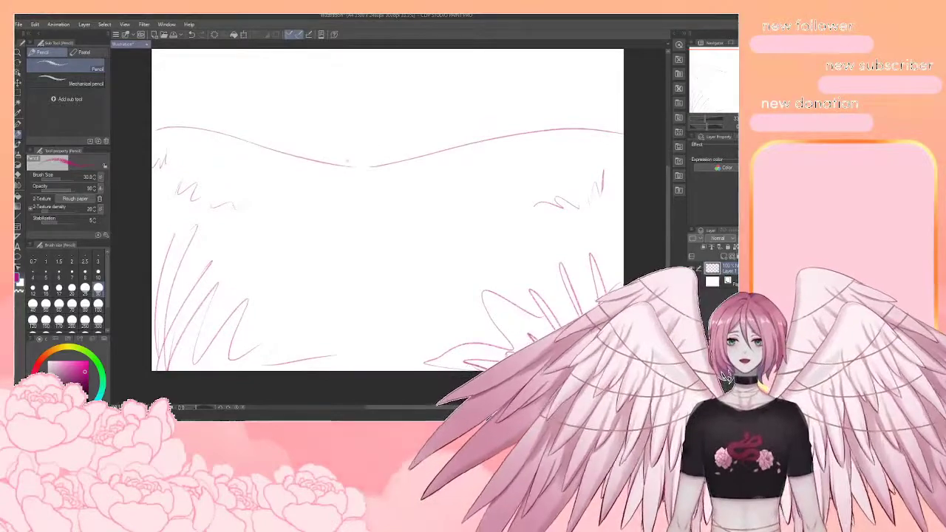
left_click_drag(367, 185, 374, 205)
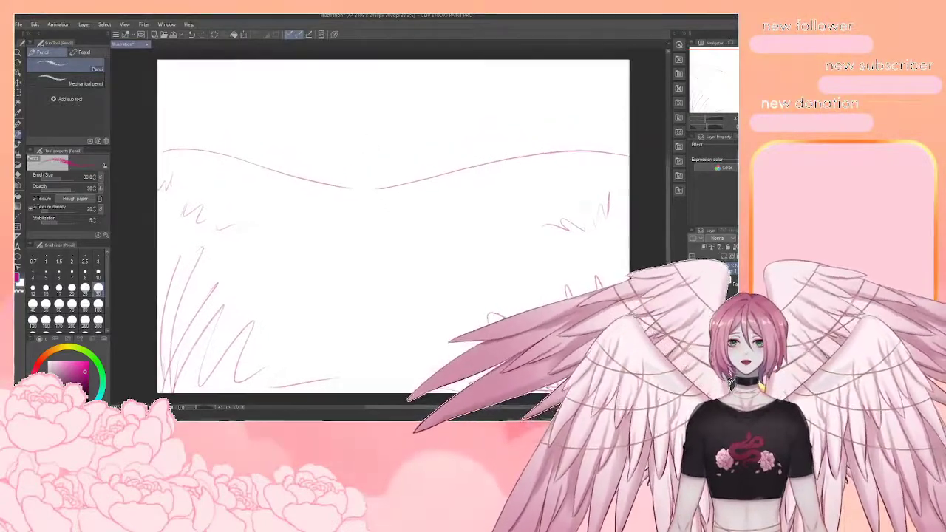
left_click_drag(373, 114, 401, 105)
mouse_move(391, 103)
left_mouse_down()
mouse_move(414, 115)
mouse_move(372, 115)
mouse_move(371, 158)
mouse_move(414, 157)
mouse_move(386, 167)
mouse_move(417, 152)
mouse_move(425, 160)
mouse_move(359, 171)
left_mouse_up()
mouse_move(424, 158)
left_mouse_down()
mouse_move(460, 156)
mouse_move(481, 182)
left_mouse_up()
left_click_drag(377, 164, 349, 180)
left_click_drag(478, 173, 482, 189)
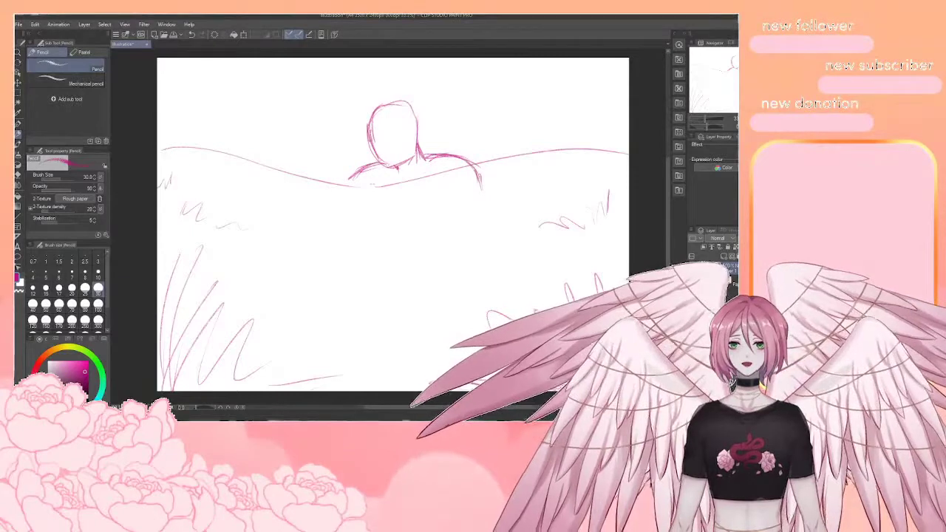
Sketch the figure's torso below the shoulders, tapering both sides to the waist and rounding off the hips
mouse_move(368, 197)
left_mouse_down()
mouse_move(396, 230)
mouse_move(388, 235)
left_mouse_up()
left_click_drag(362, 180, 392, 244)
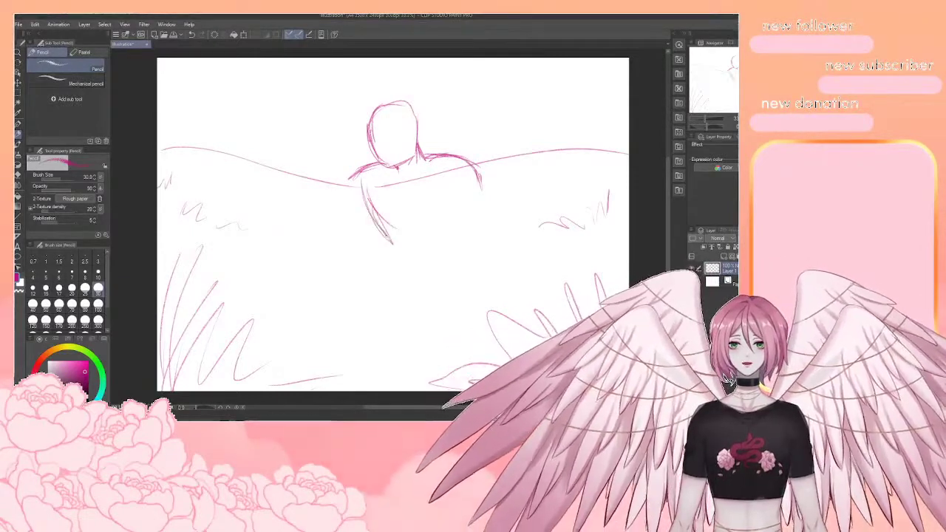
left_click_drag(482, 178, 463, 259)
left_click_drag(476, 220, 448, 285)
left_click_drag(423, 300, 414, 304)
left_click_drag(472, 237, 448, 314)
left_click_drag(443, 313, 395, 311)
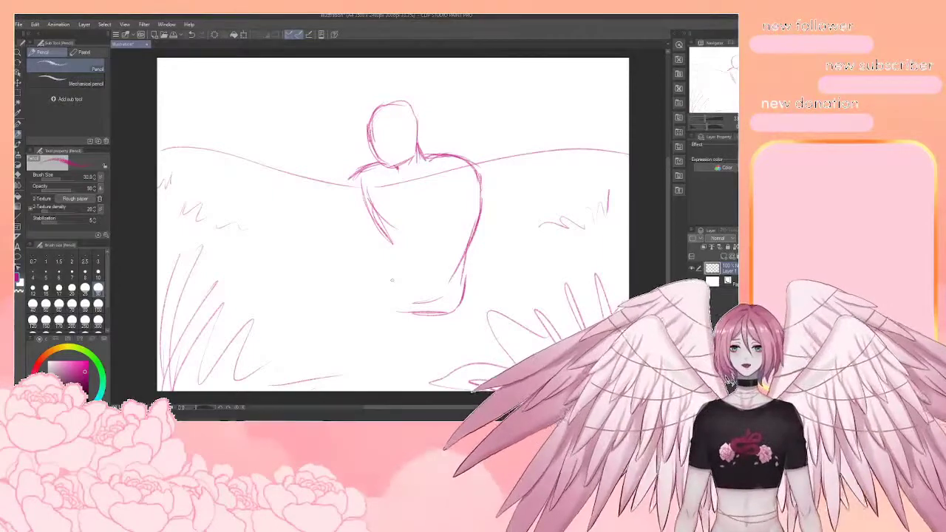
left_click_drag(394, 260, 400, 248)
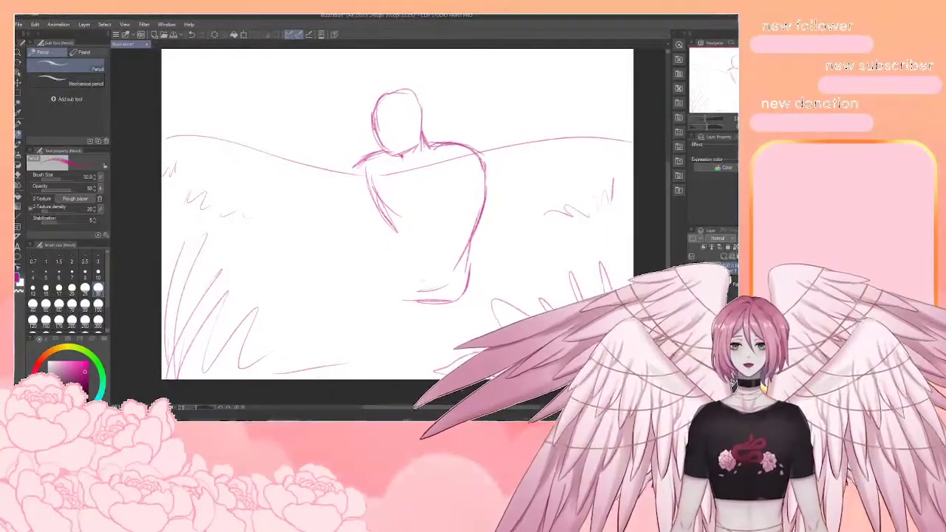
left_click_drag(457, 264, 426, 289)
left_click_drag(395, 261, 423, 257)
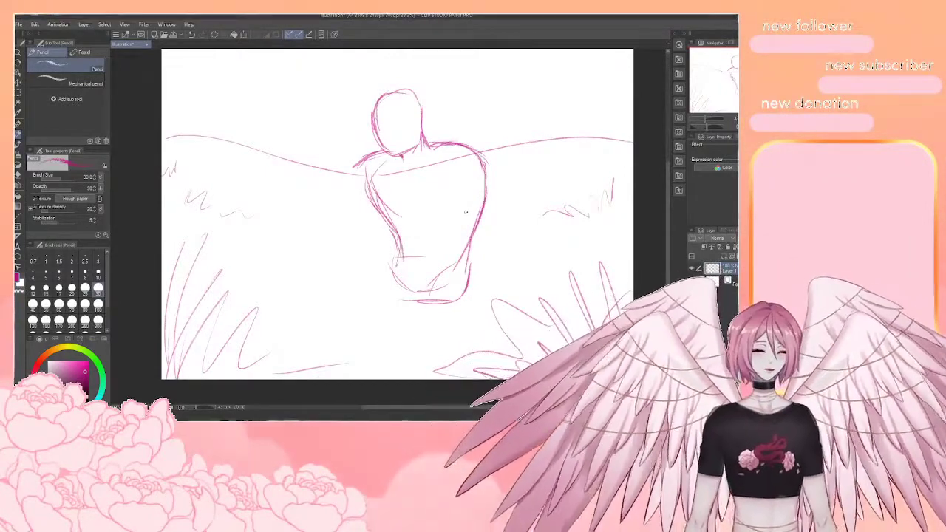
Sketch the figure's bent leg on the left side of the canvas, with thigh, outward knee and folded shin
left_click_drag(466, 212, 467, 208)
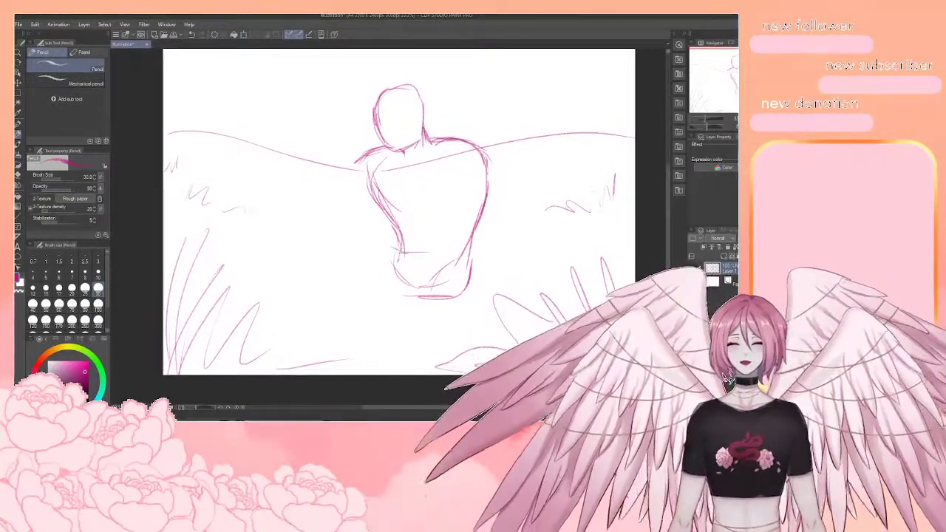
left_click_drag(331, 240, 410, 260)
left_click_drag(331, 235, 383, 245)
mouse_move(344, 272)
left_mouse_down()
mouse_move(371, 290)
mouse_move(410, 293)
left_mouse_up()
left_click_drag(352, 297, 375, 306)
left_click_drag(335, 253, 375, 281)
mouse_move(380, 286)
left_mouse_down()
mouse_move(394, 300)
mouse_move(380, 307)
left_mouse_up()
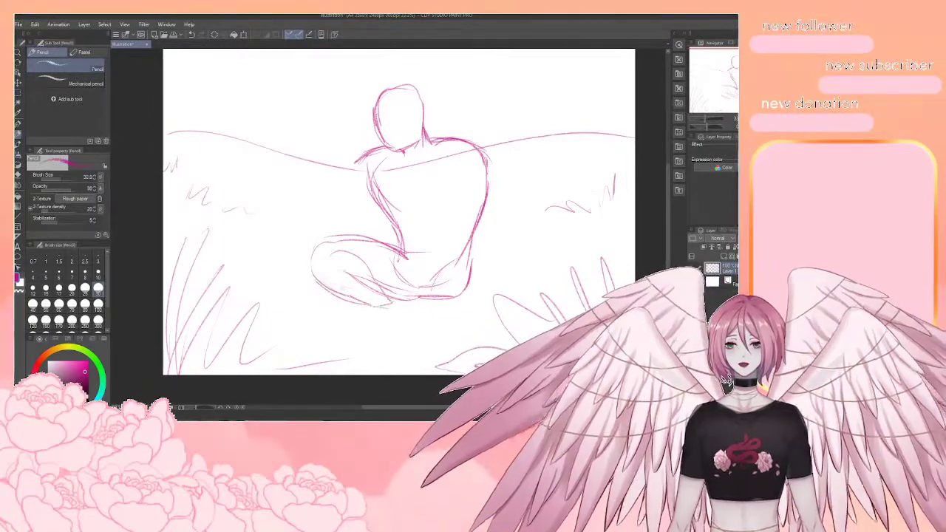
left_click_drag(319, 242, 311, 281)
Sketch the opposite bent leg with its rounded knee and shin, completing the cross-legged pose
mouse_move(450, 271)
left_mouse_down()
mouse_move(466, 260)
mouse_move(463, 238)
mouse_move(433, 270)
left_mouse_up()
mouse_move(484, 241)
left_mouse_down()
mouse_move(473, 293)
mouse_move(433, 305)
mouse_move(415, 298)
left_mouse_up()
left_click_drag(460, 255, 399, 284)
left_click_drag(460, 247, 404, 291)
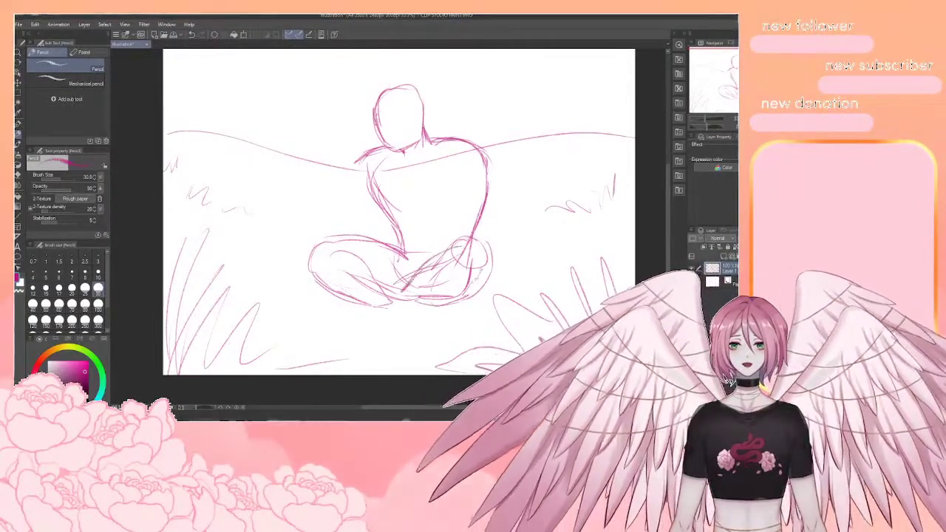
Sketch the figure's two feet below the crossed shins
mouse_move(474, 281)
left_mouse_down()
mouse_move(396, 303)
mouse_move(427, 321)
mouse_move(368, 314)
mouse_move(386, 358)
mouse_move(390, 342)
left_mouse_up()
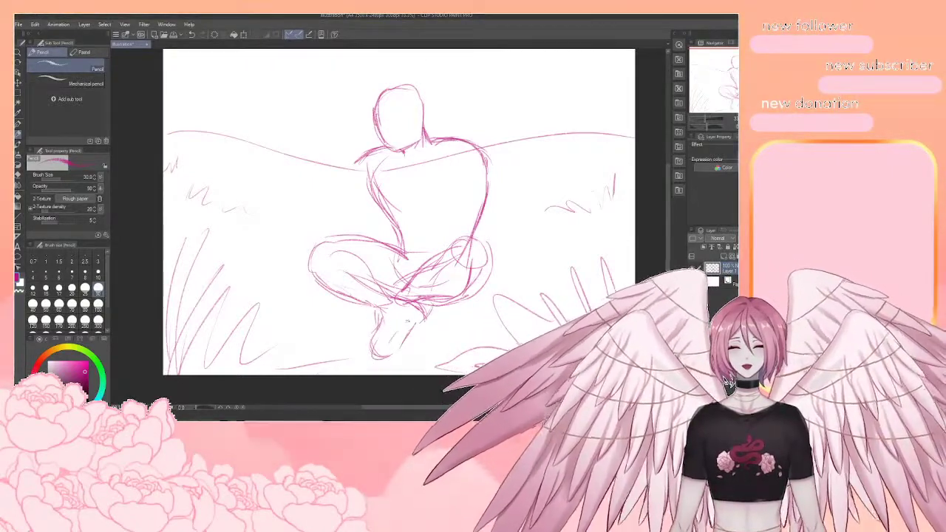
mouse_move(399, 310)
left_mouse_down()
mouse_move(432, 307)
mouse_move(374, 304)
left_mouse_up()
mouse_move(385, 300)
left_mouse_down()
mouse_move(365, 305)
mouse_move(367, 326)
mouse_move(409, 323)
mouse_move(416, 310)
left_mouse_up()
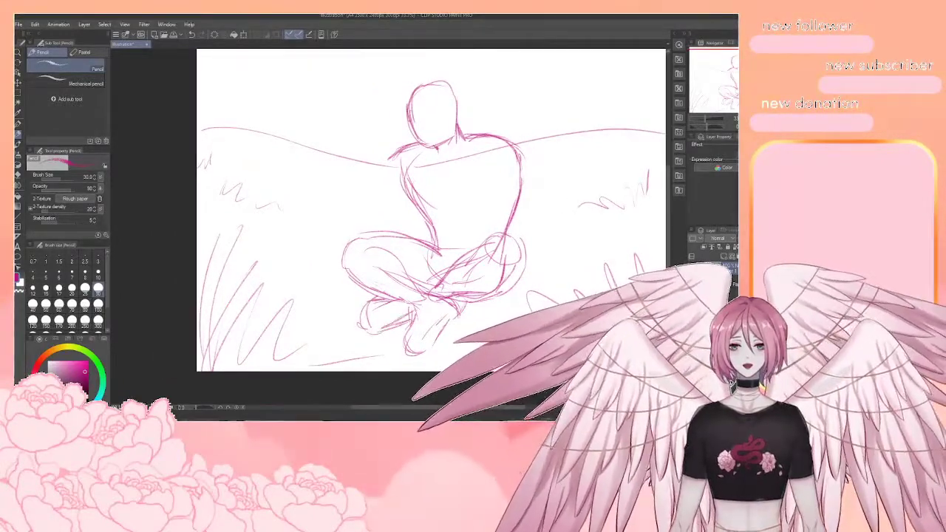
Add loose rounded plant shapes on the ground around the figure's knees and feet
mouse_move(471, 278)
left_mouse_down()
mouse_move(415, 304)
mouse_move(434, 294)
left_mouse_up()
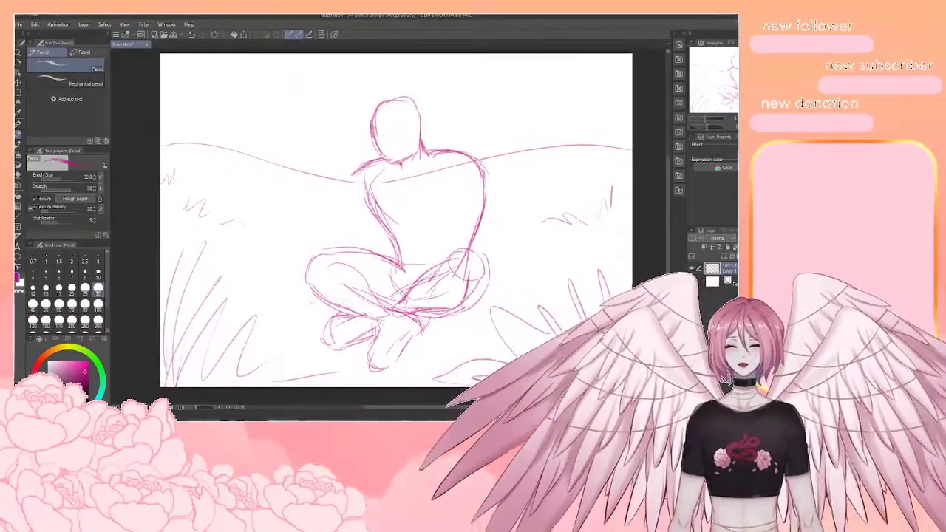
left_click_drag(300, 291, 288, 305)
mouse_move(287, 272)
left_mouse_down()
mouse_move(317, 284)
mouse_move(317, 314)
left_mouse_up()
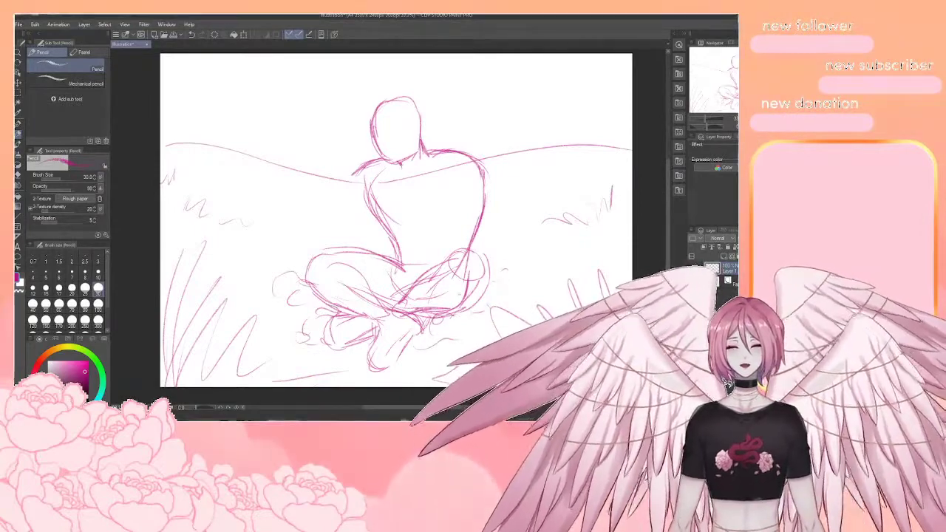
Sketch the small round head and long ears of an animal on the ground beside the figure's foot
left_click_drag(397, 220, 424, 219)
scroll(425, 218, "left", 4)
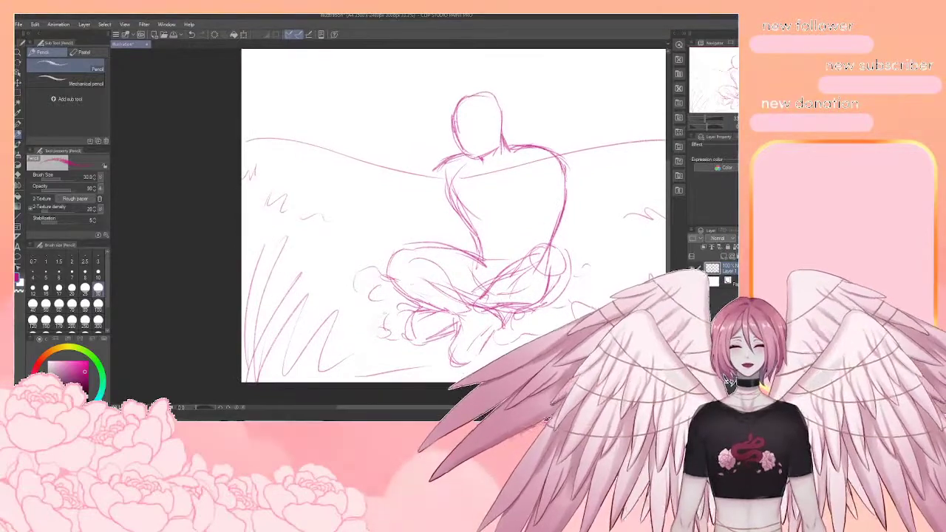
left_click_drag(410, 290, 435, 256)
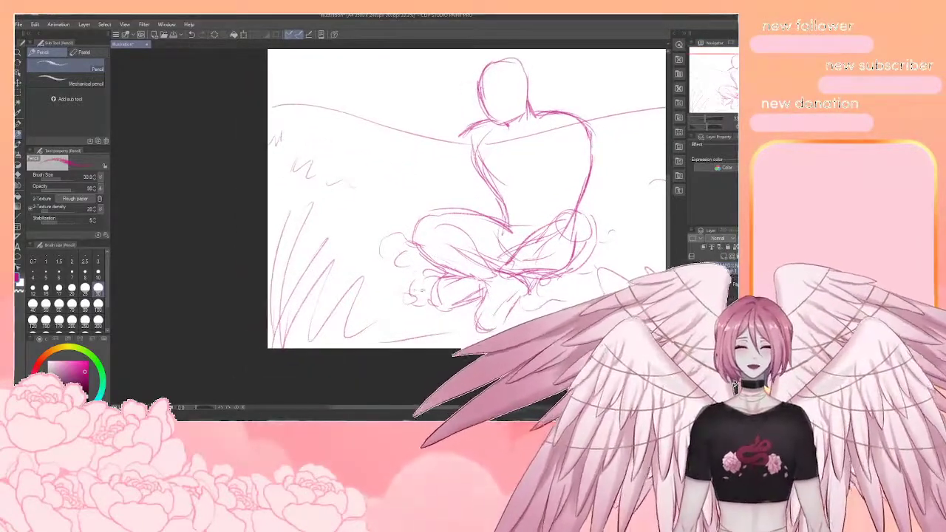
mouse_move(416, 294)
left_mouse_down()
mouse_move(411, 314)
mouse_move(409, 273)
mouse_move(422, 271)
mouse_move(412, 273)
left_mouse_up()
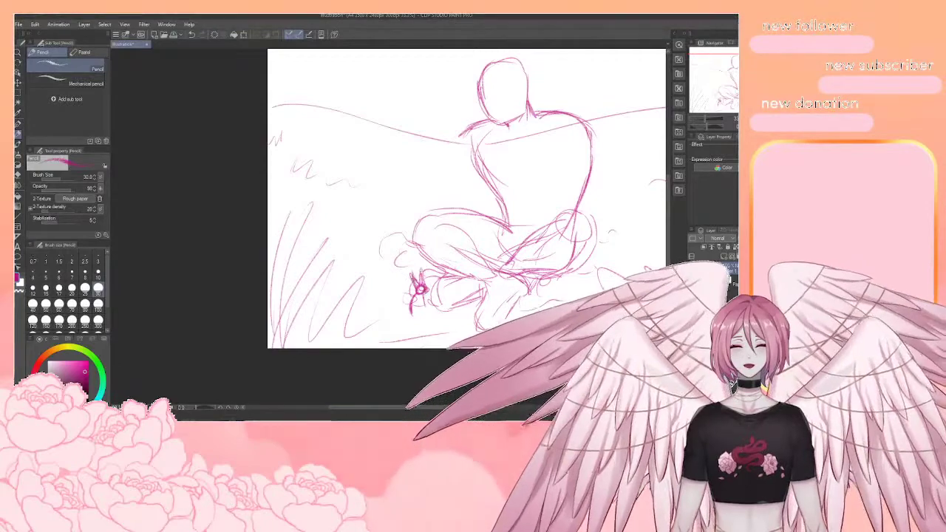
Undo the animal's ear strokes, redraw the pointed ears, and add its seated body and curled tail
key("ctrl+z")
key("ctrl+z")
key("ctrl+z")
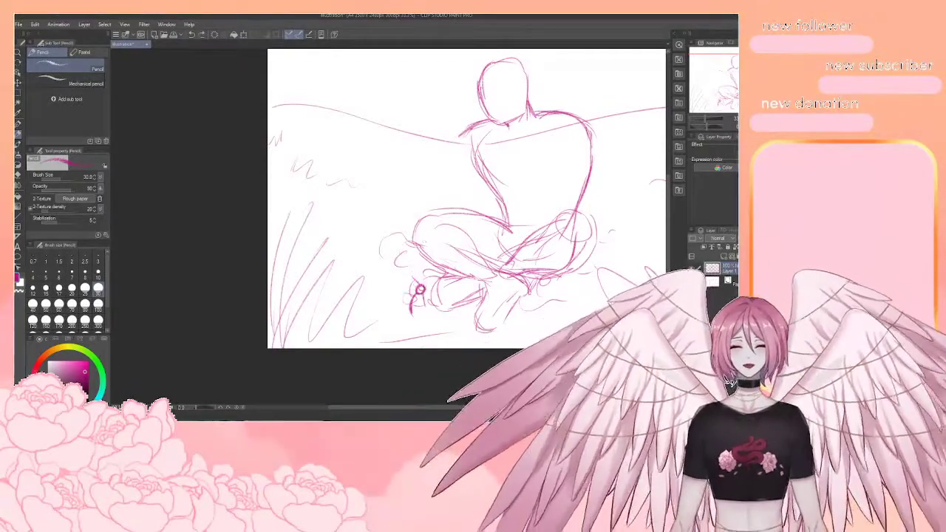
mouse_move(420, 286)
left_mouse_down()
mouse_move(417, 313)
mouse_move(428, 304)
mouse_move(427, 318)
mouse_move(399, 317)
mouse_move(419, 274)
mouse_move(422, 287)
mouse_move(427, 277)
left_mouse_up()
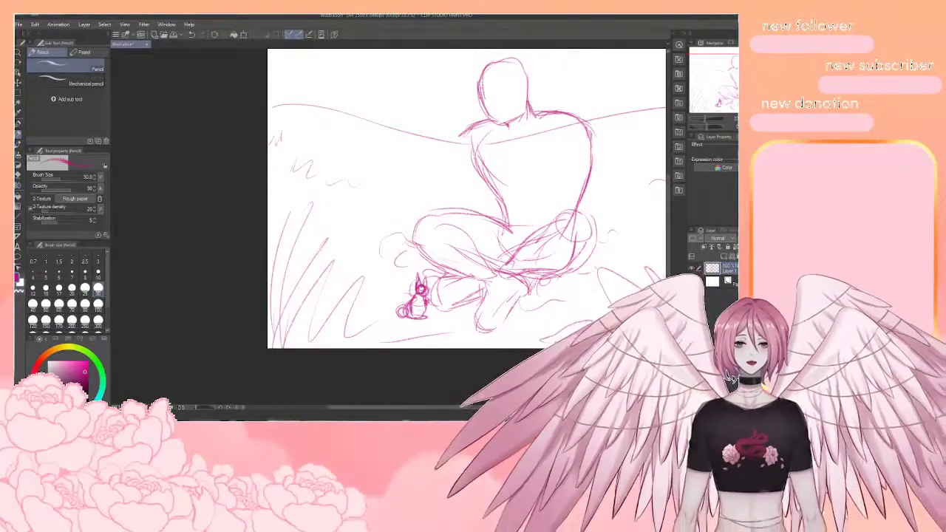
Add pointed ears, a centre line, an eye line and a small mouth to the figure's head
left_click_drag(466, 221, 390, 255)
left_click_drag(488, 309, 483, 324)
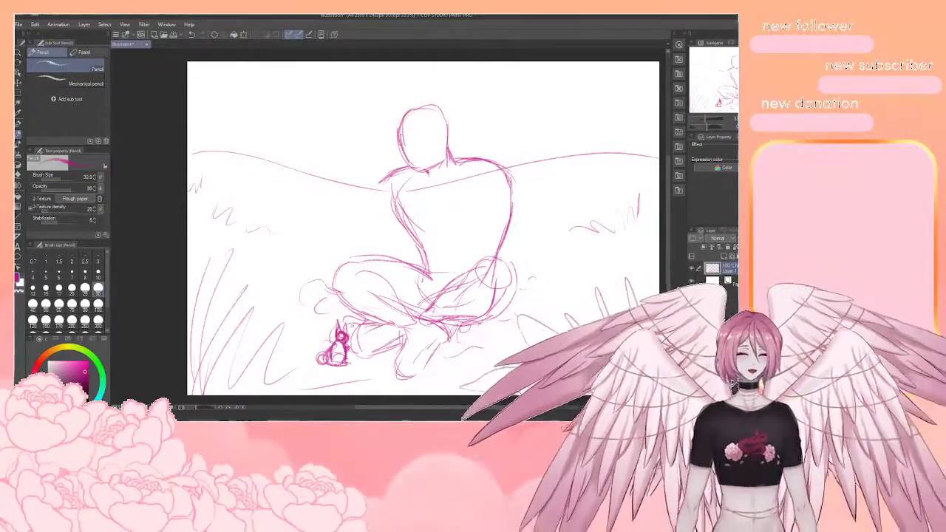
mouse_move(441, 124)
left_mouse_down()
mouse_move(368, 115)
mouse_move(377, 124)
left_mouse_up()
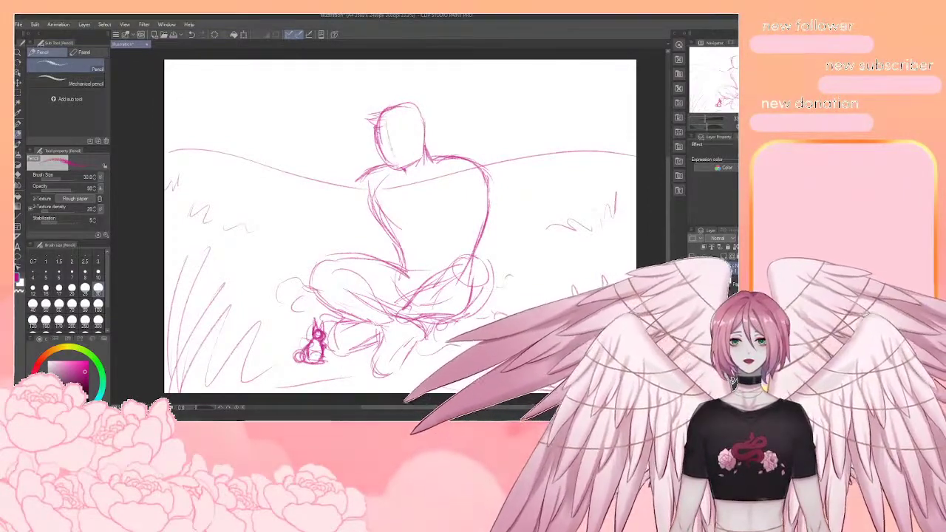
mouse_move(381, 151)
left_mouse_down()
mouse_move(402, 155)
mouse_move(423, 137)
left_mouse_up()
left_click_drag(388, 150, 416, 137)
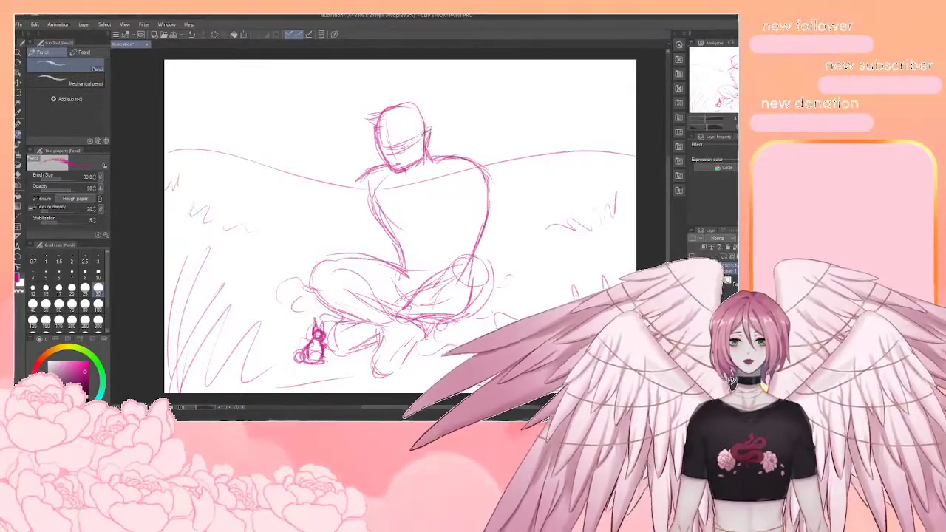
Sketch the figure's arm on the right side of the canvas, bent at the elbow with the forearm across the waist
left_click_drag(481, 192, 463, 173)
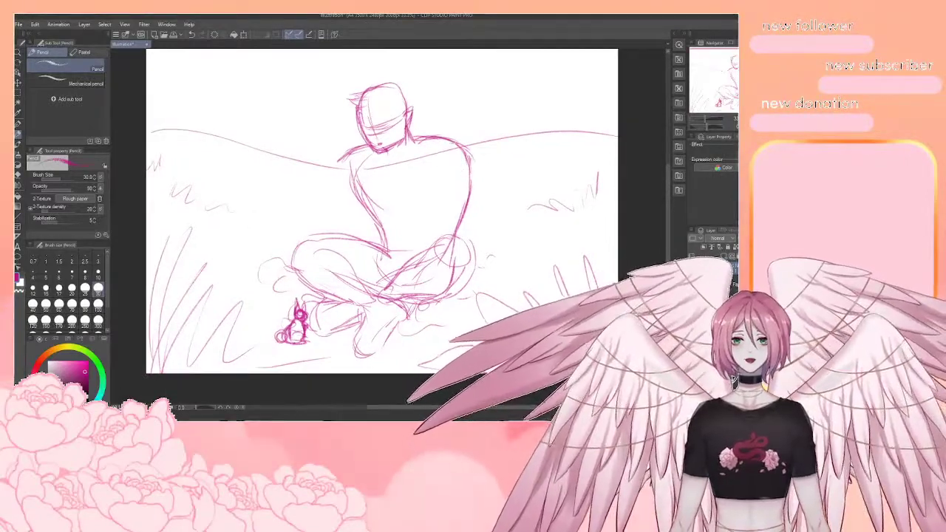
mouse_move(479, 176)
left_mouse_down()
mouse_move(442, 170)
mouse_move(459, 191)
left_mouse_up()
left_click_drag(436, 145, 456, 224)
mouse_move(487, 163)
left_mouse_down()
mouse_move(473, 195)
mouse_move(485, 227)
mouse_move(439, 220)
left_mouse_up()
mouse_move(448, 212)
left_mouse_down()
mouse_move(417, 228)
mouse_move(425, 223)
left_mouse_up()
left_click_drag(474, 232, 418, 244)
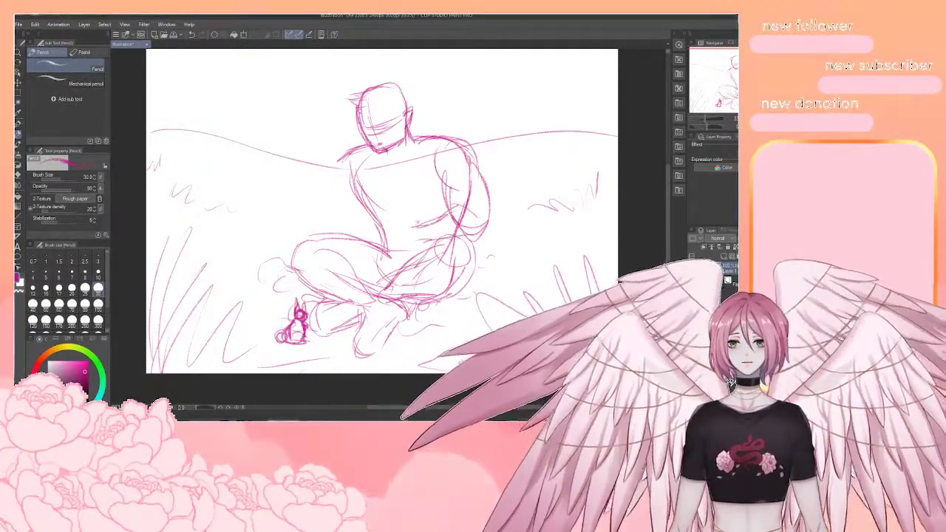
Sketch the other arm from the shoulder down to a bent elbow, with forearm and hand resting over the lap
left_click_drag(336, 167, 323, 231)
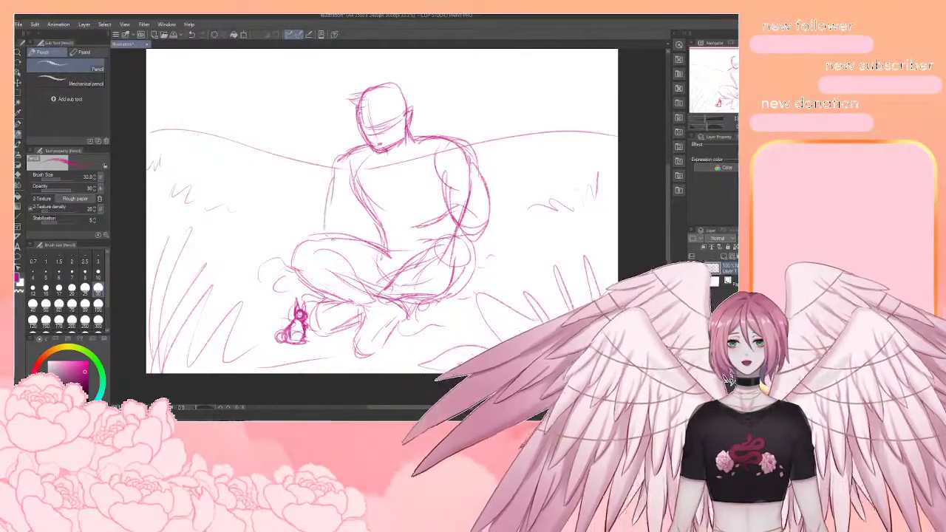
left_click_drag(335, 190, 321, 241)
left_click_drag(341, 157, 318, 249)
mouse_move(361, 186)
left_mouse_down()
mouse_move(351, 235)
mouse_move(350, 218)
left_mouse_up()
left_click_drag(350, 214, 371, 259)
left_click_drag(324, 240, 375, 263)
left_click_drag(332, 246, 375, 264)
left_click_drag(360, 229, 373, 256)
Finish the raised forearm's hand in front of the torso and sketch a ruffled flower held in it
mouse_move(422, 219)
left_mouse_down()
mouse_move(411, 226)
mouse_move(380, 216)
mouse_move(377, 226)
left_mouse_up()
mouse_move(389, 225)
left_mouse_down()
mouse_move(380, 246)
mouse_move(389, 244)
mouse_move(387, 217)
mouse_move(399, 217)
mouse_move(386, 214)
mouse_move(400, 201)
left_mouse_up()
mouse_move(395, 194)
left_mouse_down()
mouse_move(402, 204)
mouse_move(378, 201)
mouse_move(412, 209)
left_mouse_up()
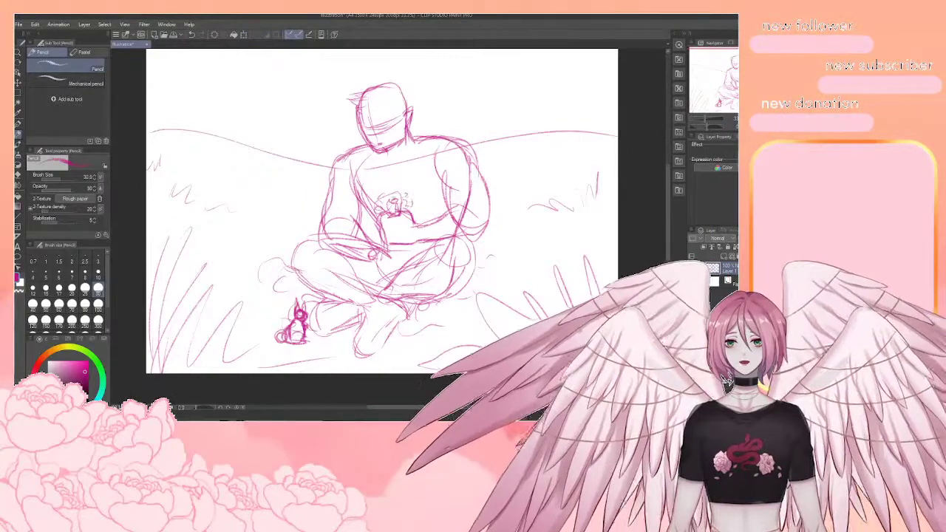
Sketch the resting hand's fingers hanging down over the lap between the crossed legs
mouse_move(427, 246)
left_mouse_down()
mouse_move(424, 230)
mouse_move(424, 241)
left_mouse_up()
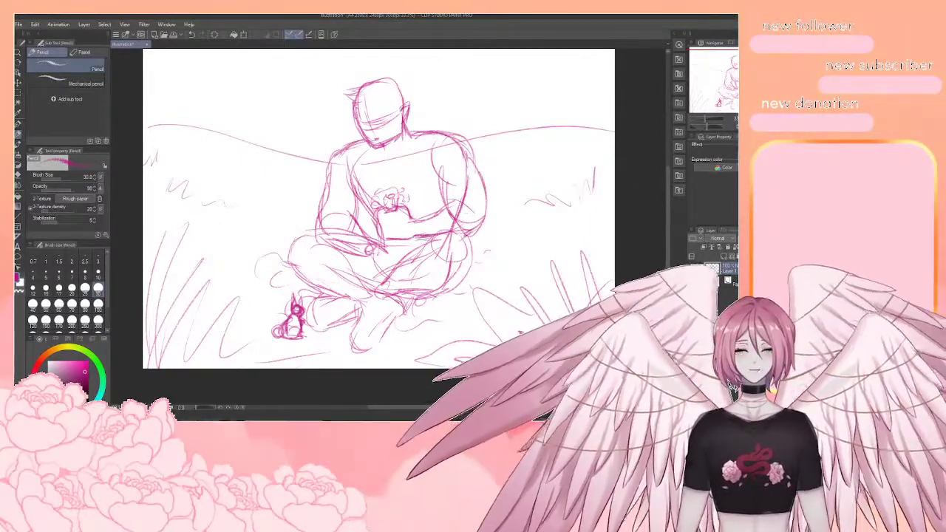
left_click_drag(434, 229, 454, 234)
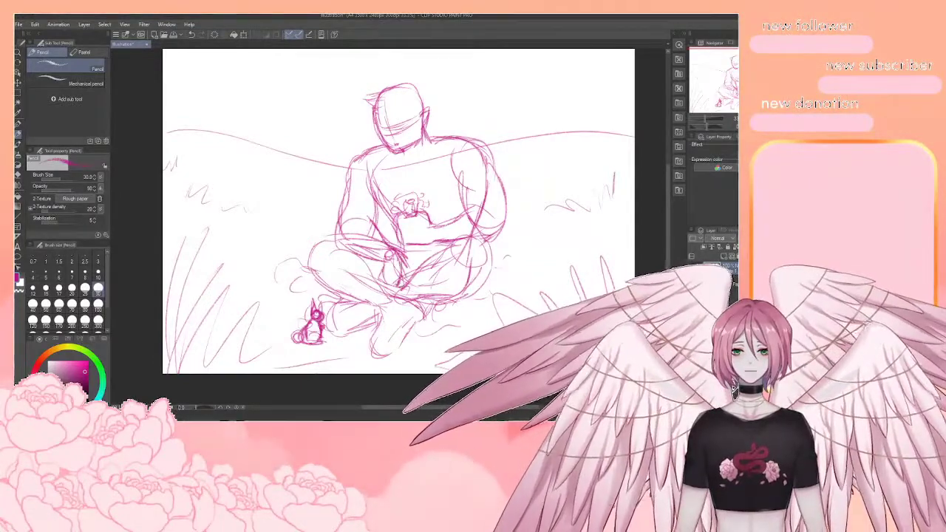
mouse_move(399, 252)
left_mouse_down()
mouse_move(406, 282)
mouse_move(405, 267)
left_mouse_up()
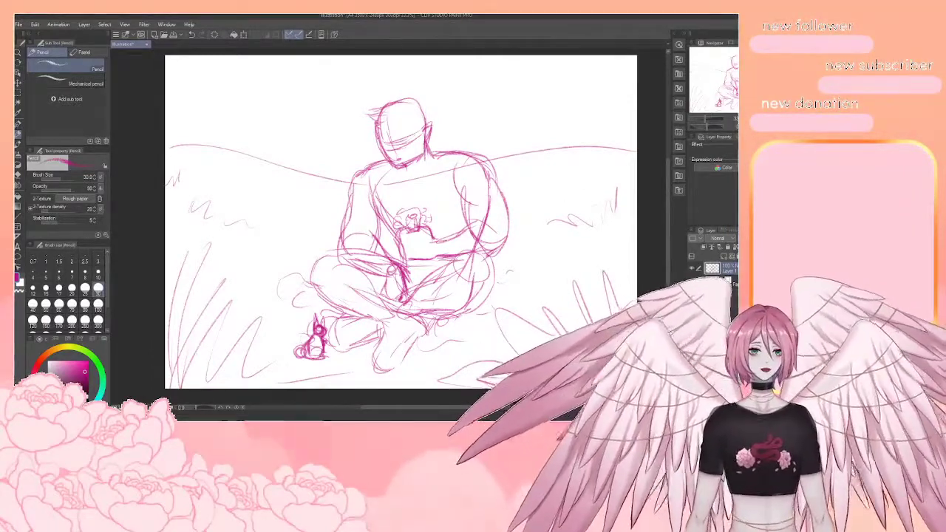
Lower the rough sketch layer's opacity to 22% and set the pencil's brush size to 12
left_click(747, 238)
left_click_drag(747, 238, 745, 238)
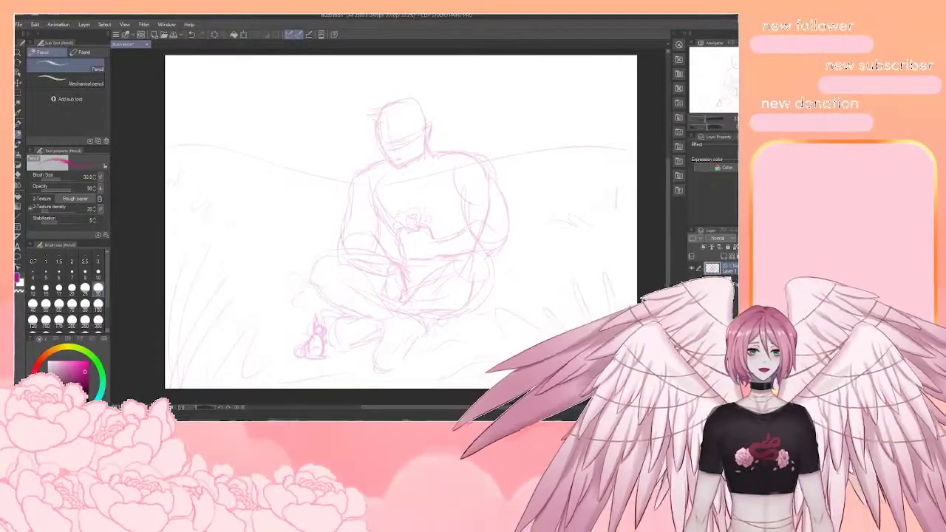
left_click_drag(396, 68, 393, 65)
scroll(393, 65, "up", 2)
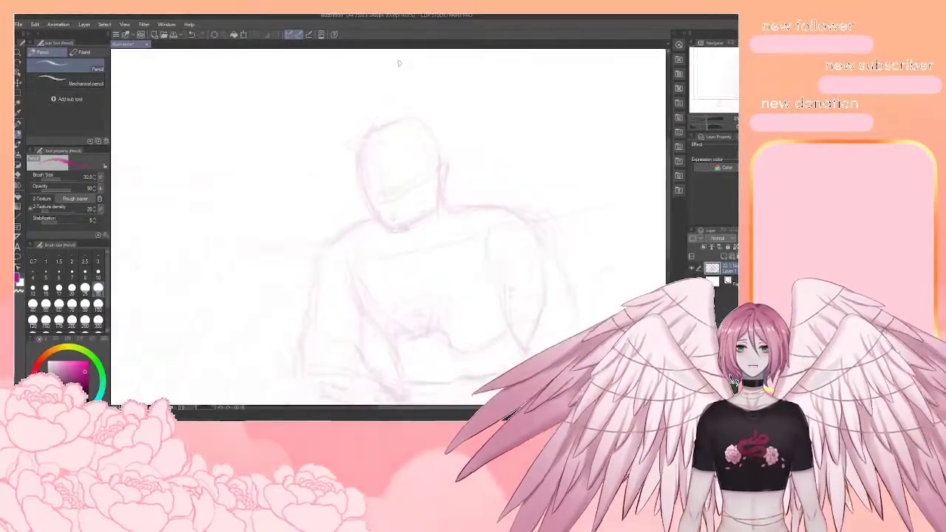
scroll(370, 239, "up", 1)
scroll(457, 199, "down", 1)
scroll(457, 200, "up", 3)
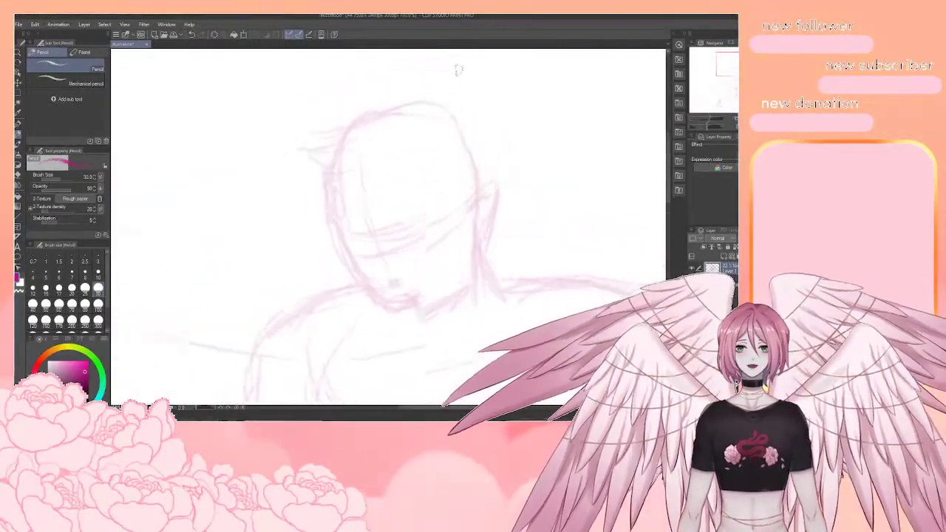
key("[")
key("[")
key("[")
key("[")
key("[")
key("[")
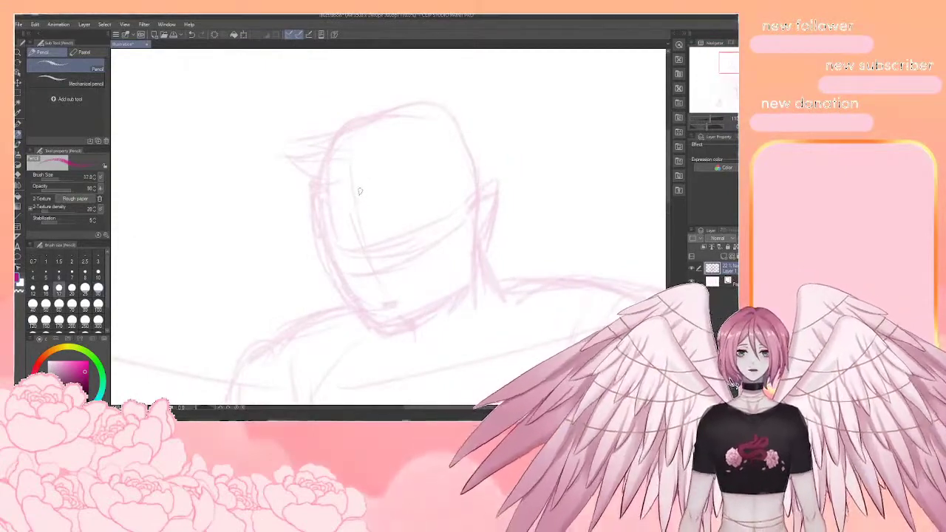
key("bracketright")
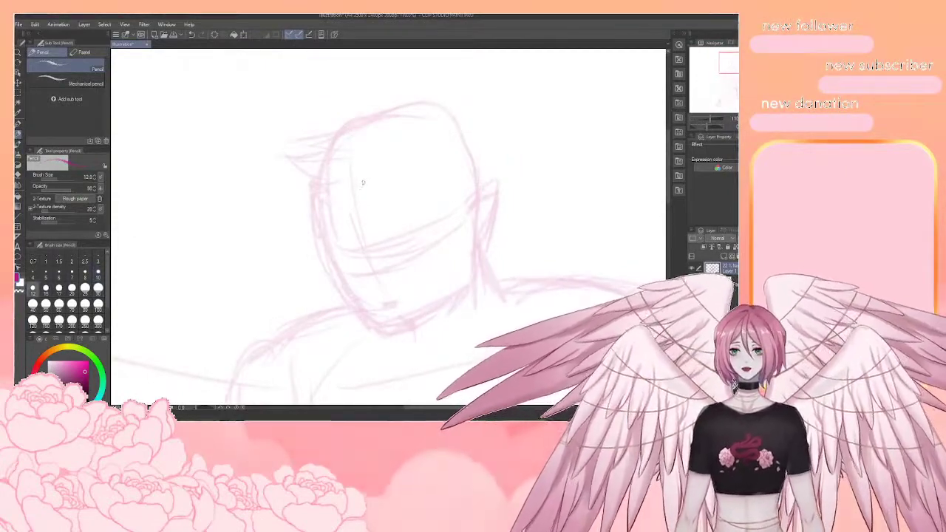
Add a new layer above the faded sketch layer for the cleaner line work on the head
scroll(363, 191, "up", 2)
scroll(393, 297, "up", 3)
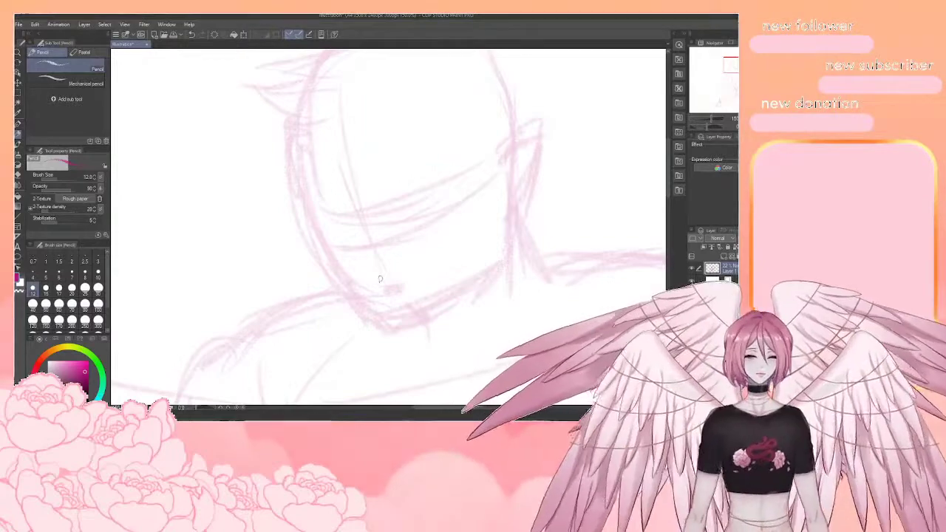
left_click_drag(380, 279, 365, 301)
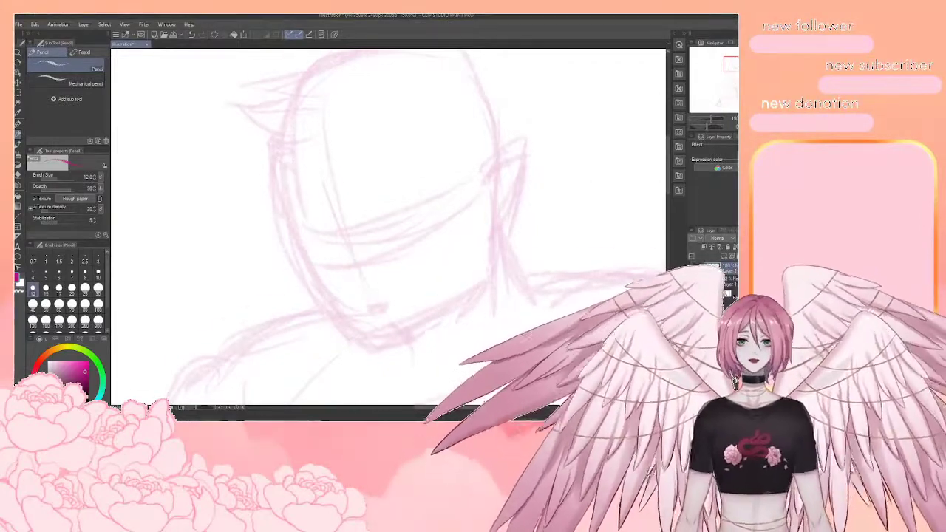
left_click_drag(397, 285, 389, 256)
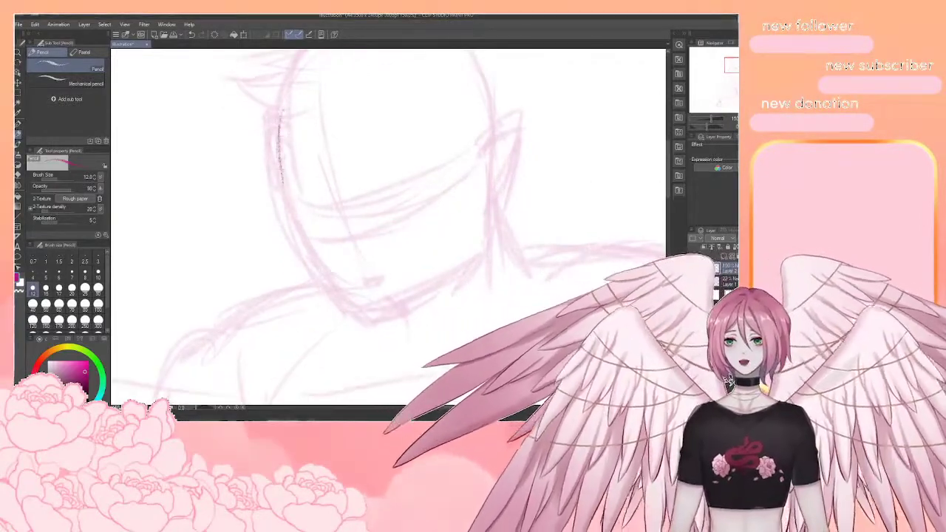
left_click_drag(280, 111, 282, 191)
key("ctrl+z")
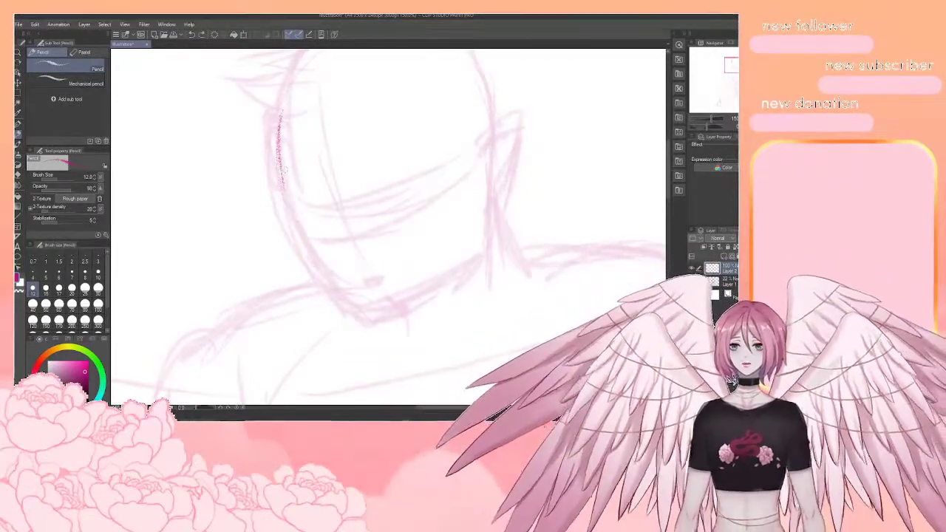
key("ctrl+z")
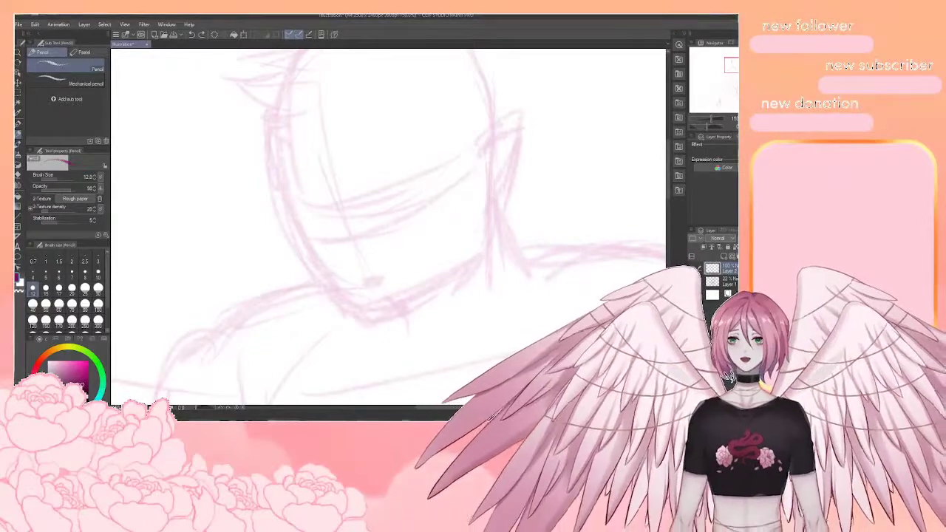
left_click_drag(313, 204, 305, 197)
mouse_move(274, 109)
left_mouse_down()
mouse_move(274, 201)
mouse_move(291, 216)
left_mouse_up()
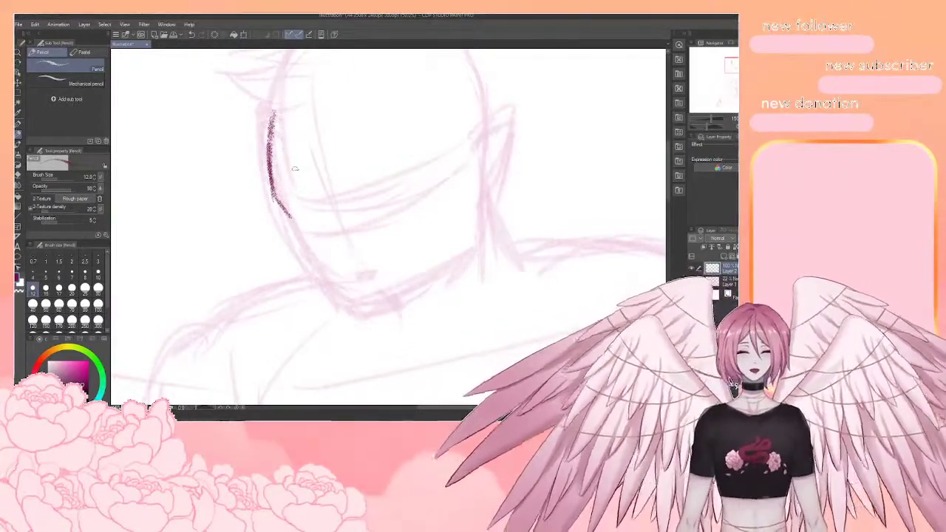
key("ctrl+z")
left_click_drag(274, 133, 270, 156)
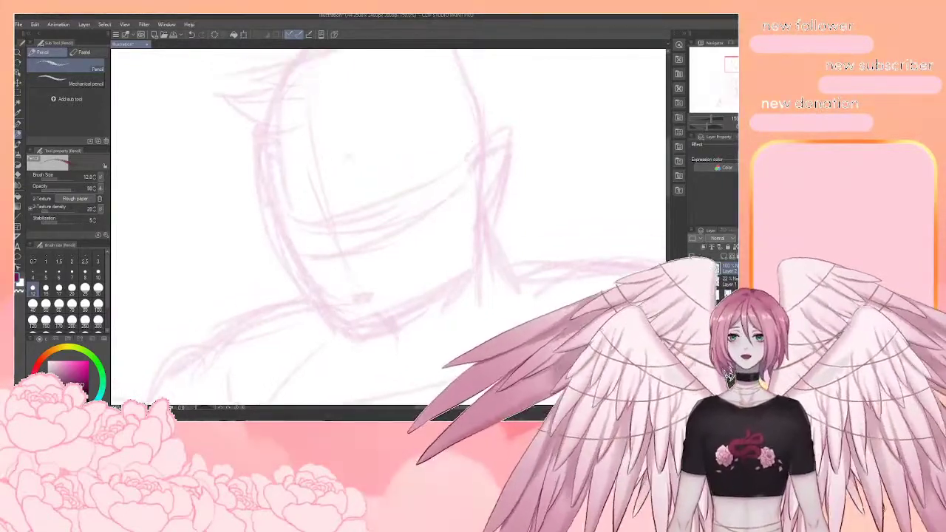
Outline the far side of the face from forehead to eye socket in dark purple, erasing the stray line below the eye socket
mouse_move(272, 100)
left_mouse_down()
mouse_move(271, 204)
mouse_move(287, 220)
mouse_move(282, 242)
mouse_move(320, 329)
left_mouse_up()
mouse_move(305, 291)
left_mouse_down()
mouse_move(327, 336)
mouse_move(351, 339)
mouse_move(370, 318)
left_mouse_up()
key("e")
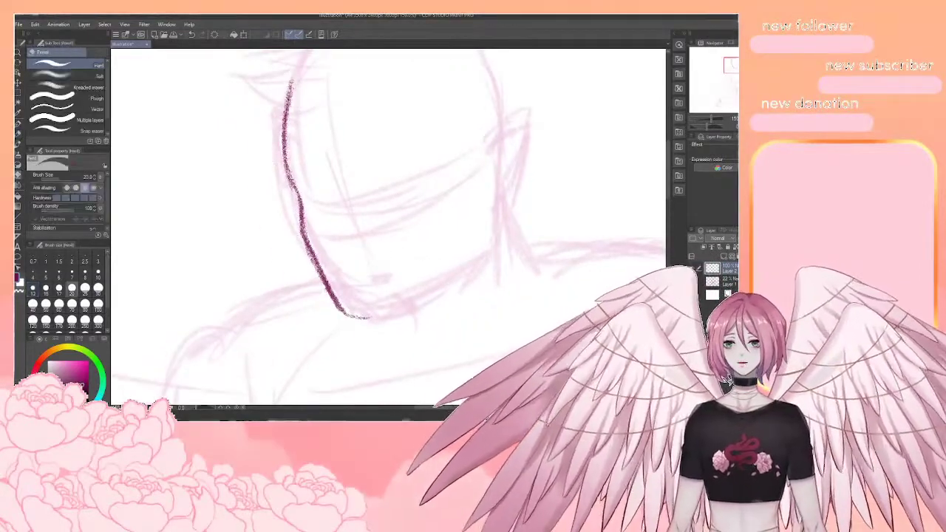
mouse_move(303, 228)
left_mouse_down()
mouse_move(311, 271)
mouse_move(374, 319)
left_mouse_up()
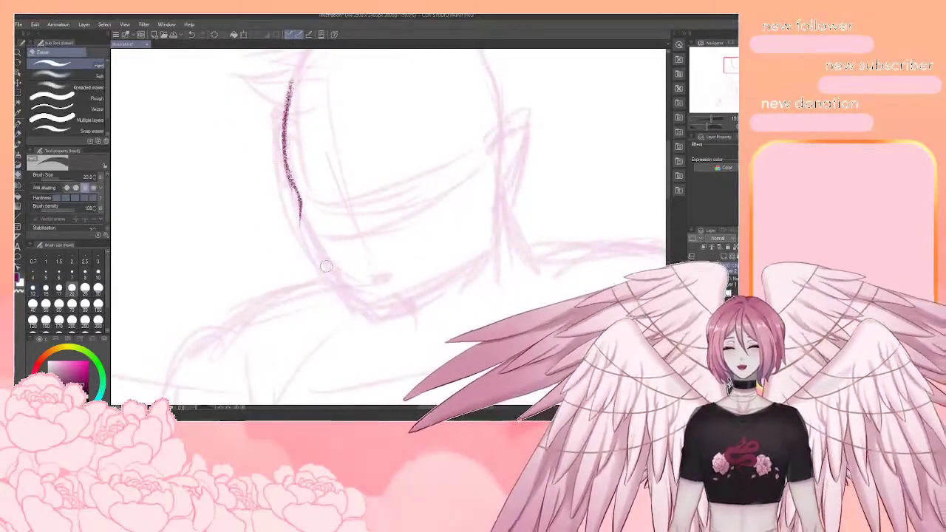
key("p")
mouse_move(333, 222)
left_mouse_down()
mouse_move(320, 219)
mouse_move(317, 237)
mouse_move(291, 248)
left_mouse_up()
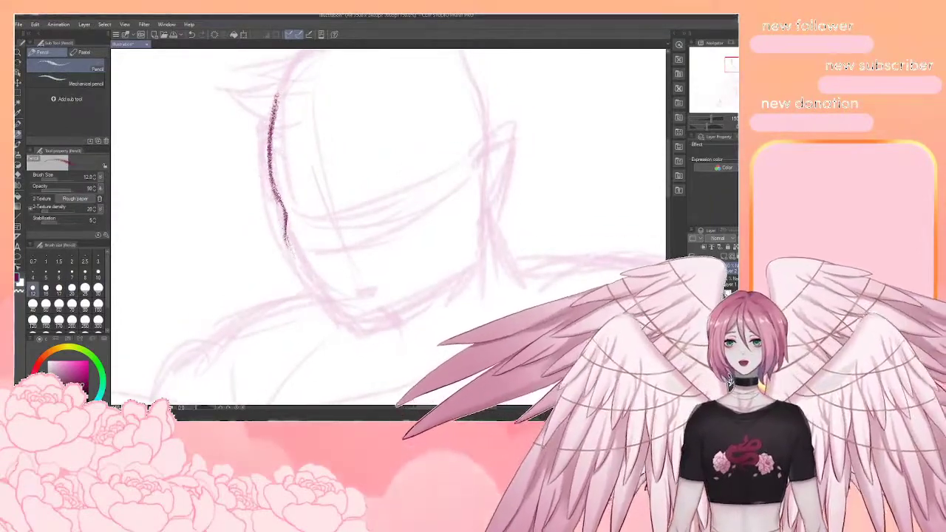
Outline the cheek, chin and jaw over the faded sketch, running up to just below the near ear
mouse_move(325, 302)
left_mouse_down()
mouse_move(342, 330)
mouse_move(389, 333)
mouse_move(417, 325)
mouse_move(470, 277)
left_mouse_up()
left_click_drag(490, 202, 469, 278)
left_click_drag(286, 235, 332, 323)
left_click_drag(303, 277, 333, 317)
left_click_drag(286, 238, 319, 299)
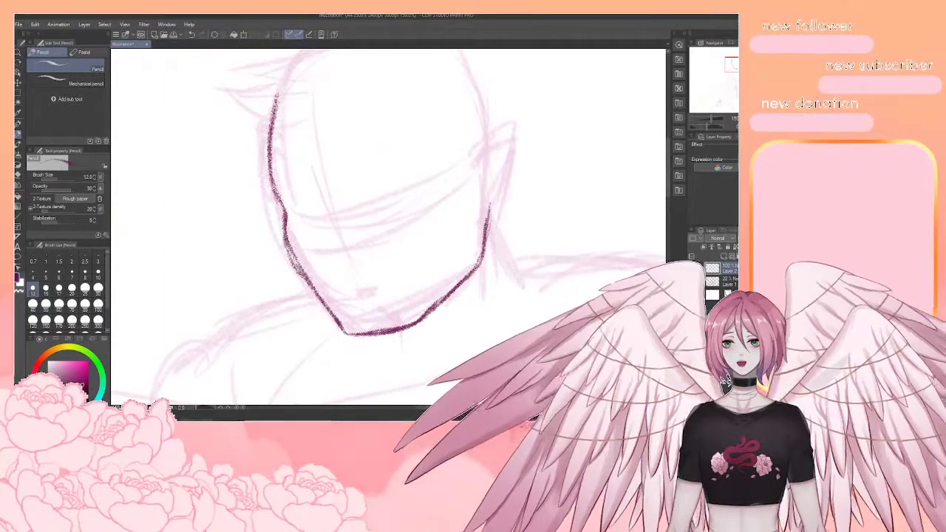
left_click_drag(298, 265, 334, 322)
mouse_move(395, 311)
left_mouse_down()
mouse_move(414, 340)
mouse_move(411, 327)
left_mouse_up()
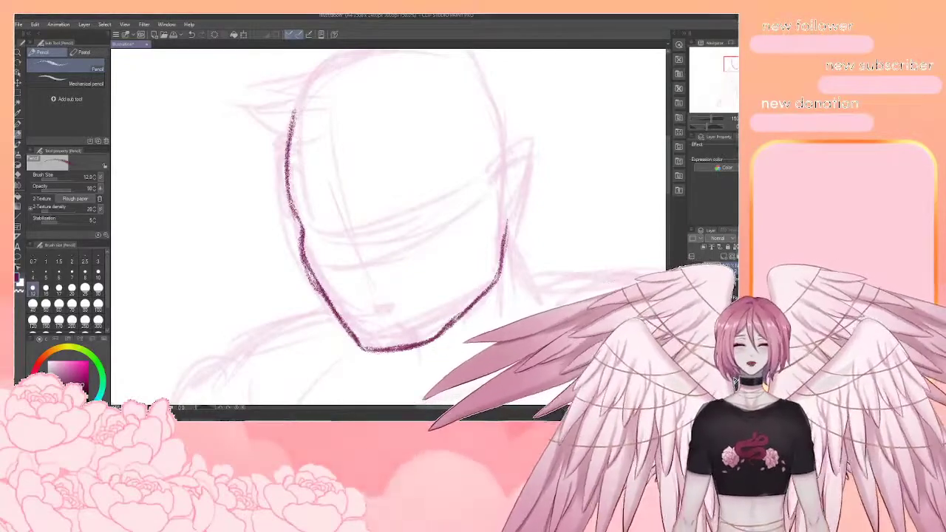
Draw the nose along the face's centre line, from the brow and bridge down around the tip to the nostril
mouse_move(411, 327)
left_mouse_down()
mouse_move(413, 368)
mouse_move(400, 329)
left_mouse_up()
mouse_move(320, 194)
left_mouse_down()
mouse_move(339, 215)
mouse_move(328, 207)
mouse_move(322, 262)
left_mouse_up()
left_click_drag(329, 226, 322, 273)
left_click_drag(324, 202, 330, 229)
mouse_move(323, 273)
left_mouse_down()
mouse_move(340, 283)
mouse_move(375, 273)
left_mouse_up()
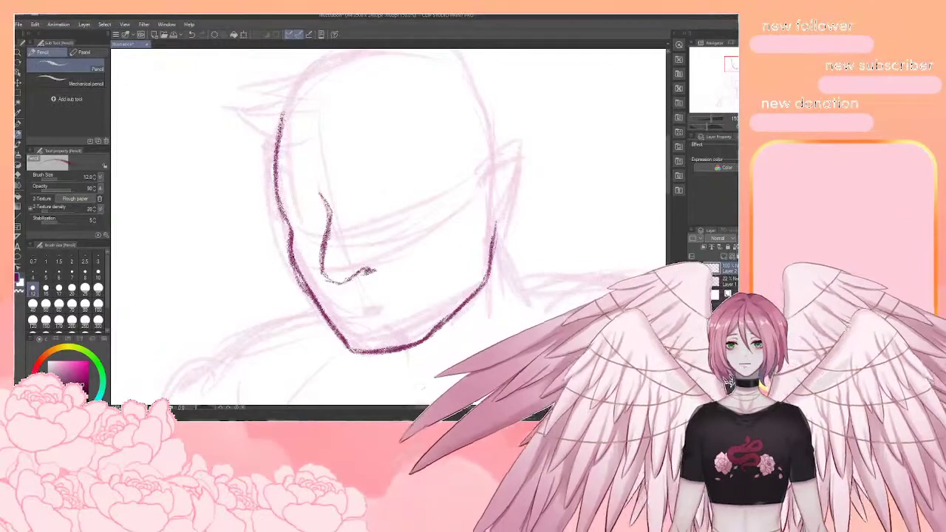
left_click_drag(319, 263, 353, 278)
mouse_move(323, 235)
left_mouse_down()
mouse_move(320, 275)
mouse_move(371, 270)
left_mouse_up()
Clean up the outer edge of the nose bridge line with the hard eraser and return to the pencil
key("e")
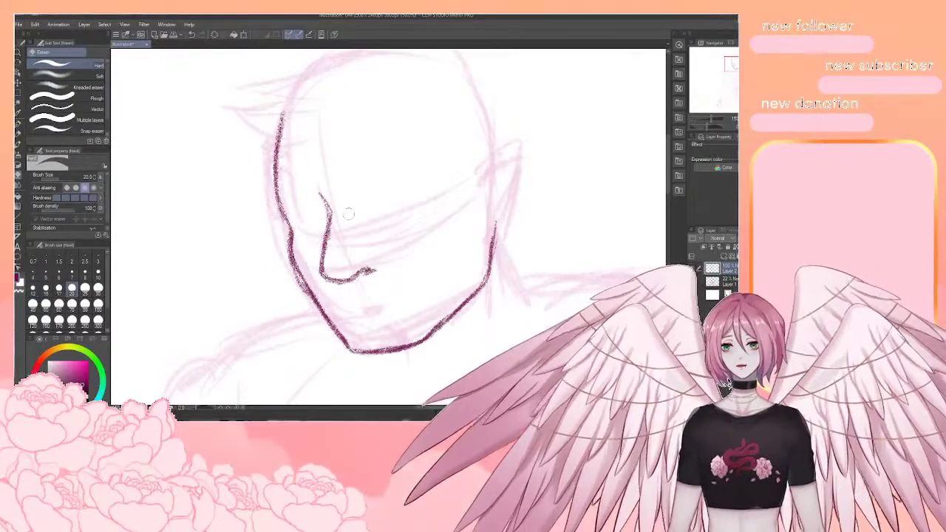
key("p")
key("p")
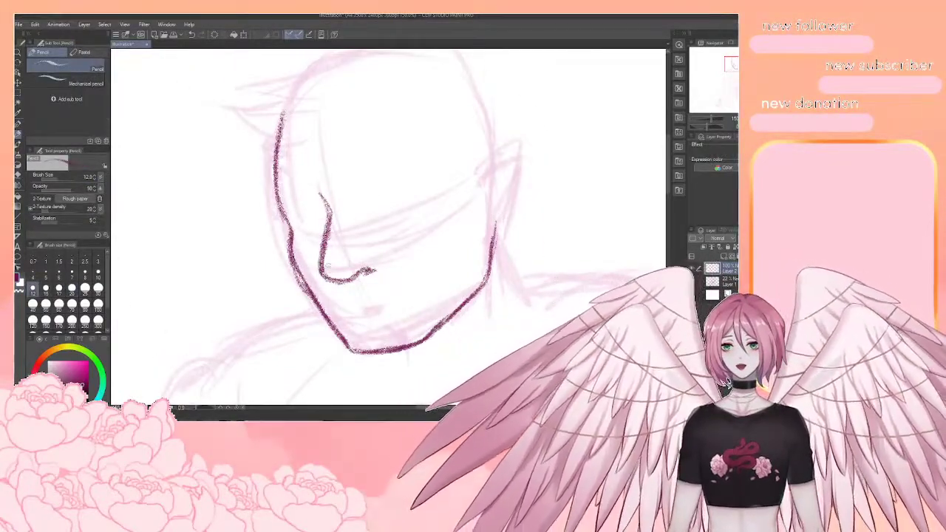
key("e")
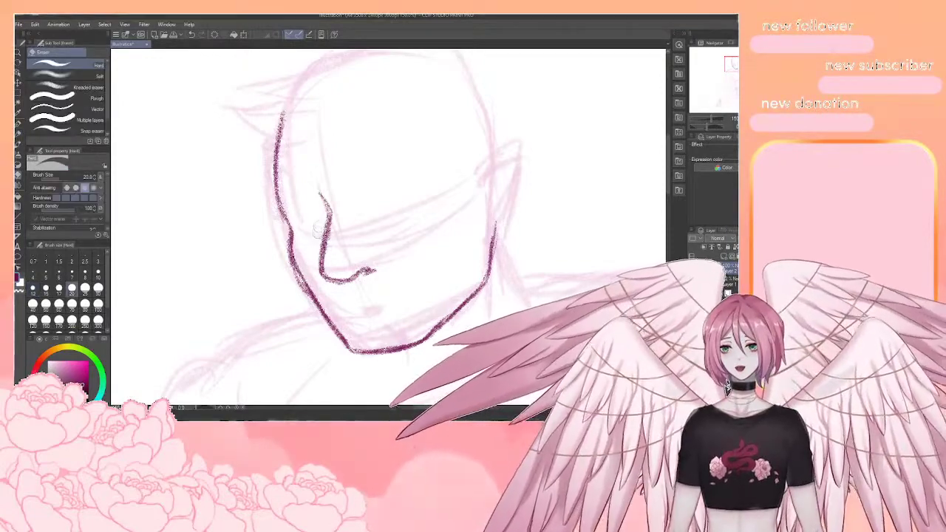
left_click_drag(315, 241, 316, 271)
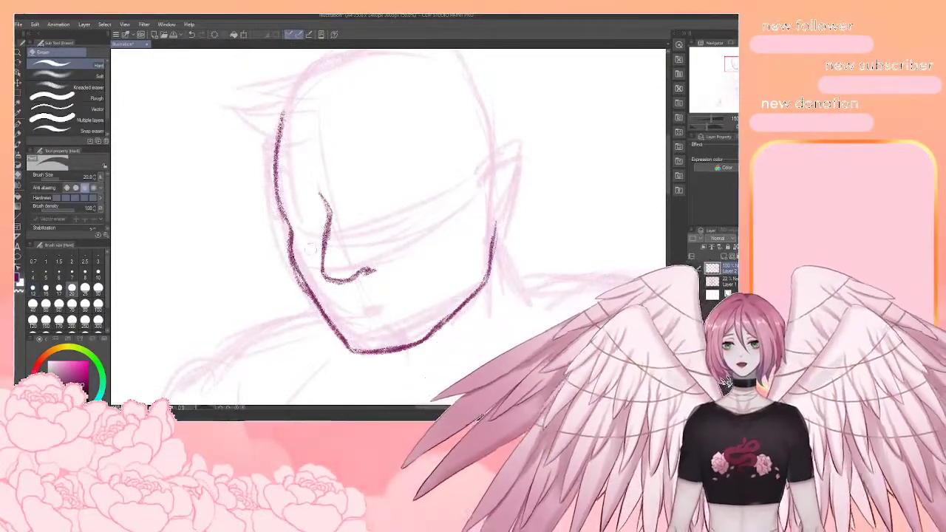
key("p")
key("p")
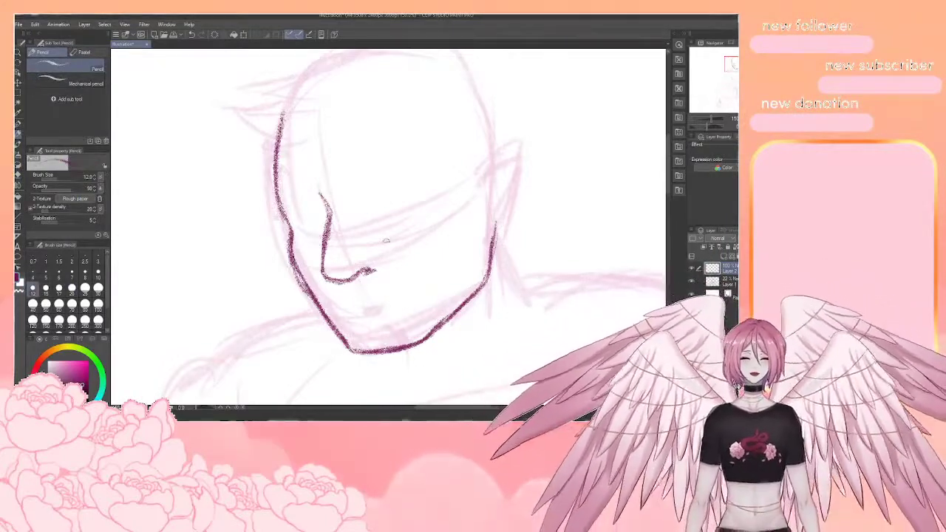
Roughly shade in the positions of both eyes along the eye line on the faded sketch layer
mouse_move(387, 241)
left_mouse_down()
mouse_move(397, 262)
mouse_move(393, 224)
mouse_move(370, 202)
left_mouse_up()
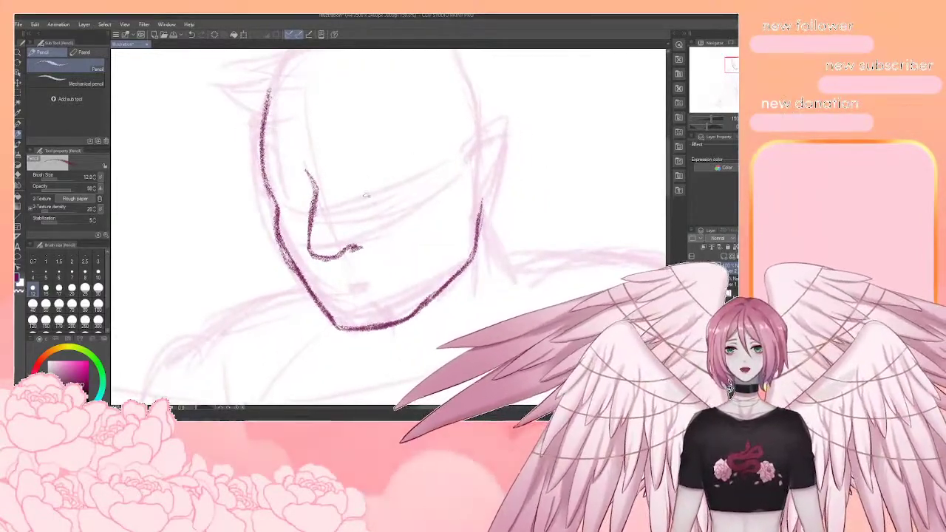
mouse_move(360, 195)
left_mouse_down()
mouse_move(396, 187)
mouse_move(366, 194)
left_mouse_up()
key("e")
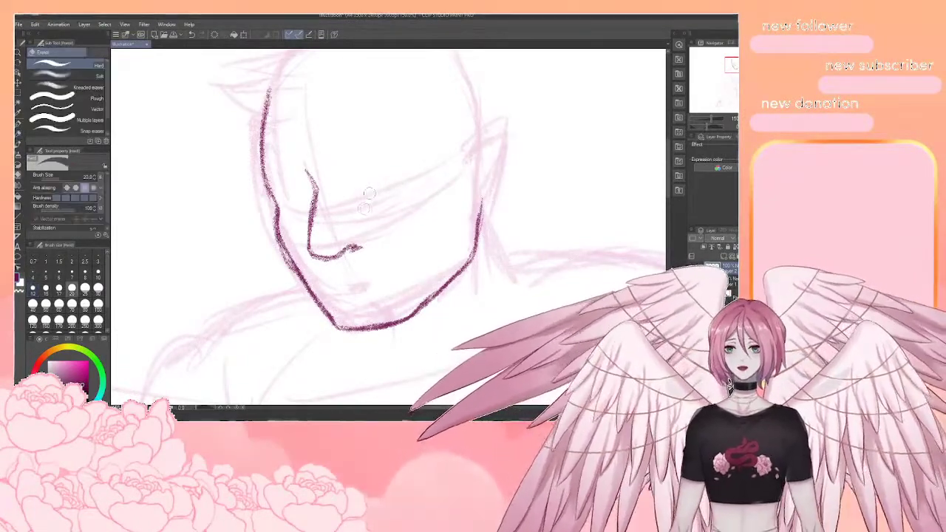
scroll(381, 198, "down", 1)
scroll(390, 133, "up", 2)
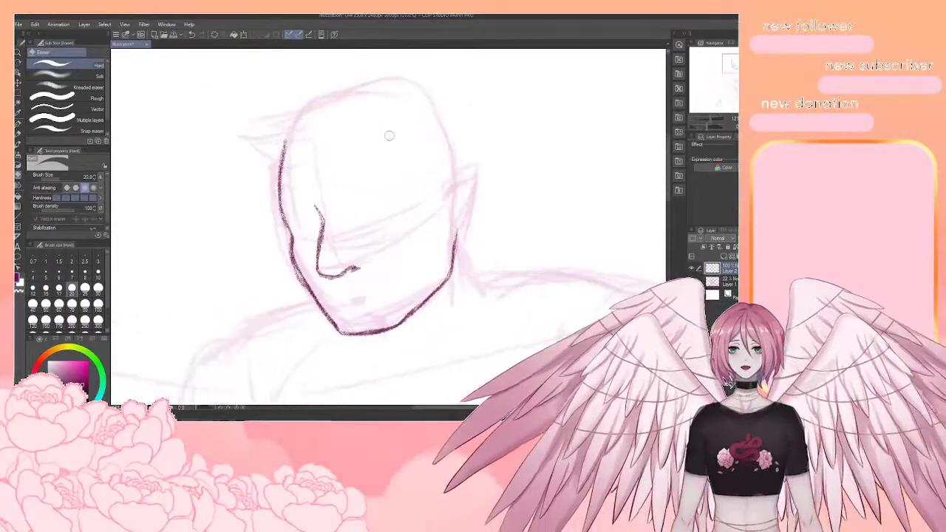
key("p")
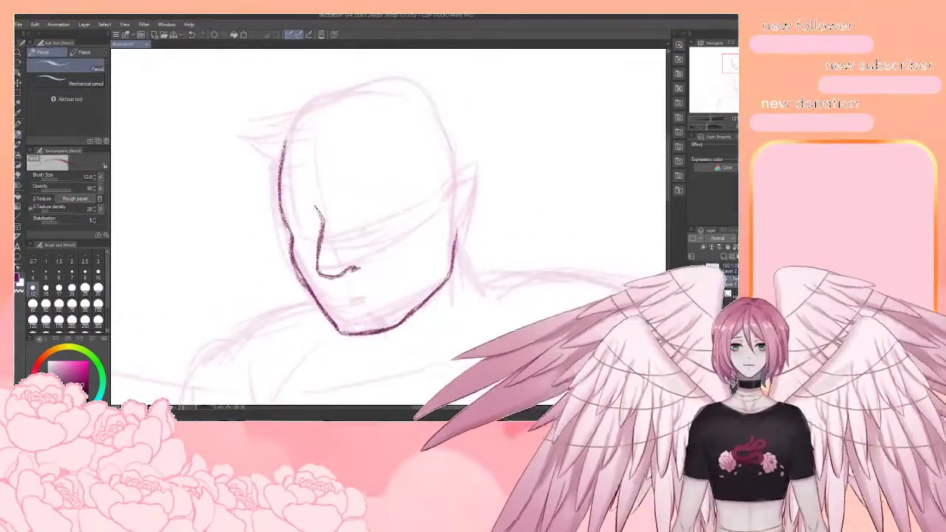
mouse_move(381, 216)
left_mouse_down()
mouse_move(407, 207)
mouse_move(369, 216)
mouse_move(411, 211)
left_mouse_up()
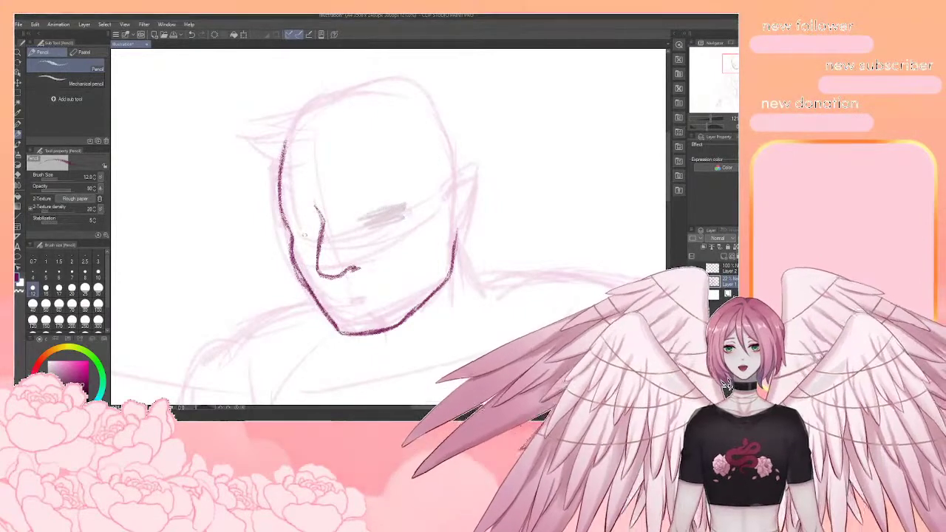
left_click_drag(312, 235, 321, 228)
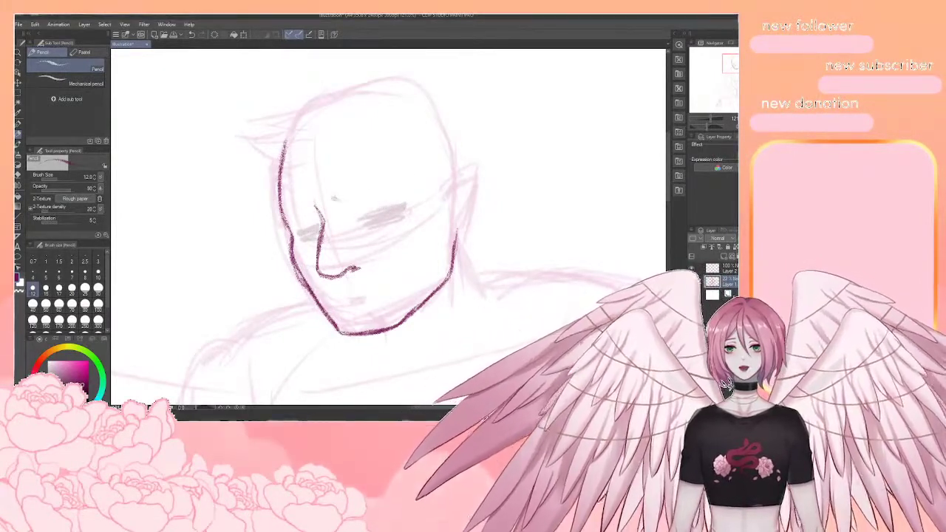
left_click_drag(342, 199, 367, 195)
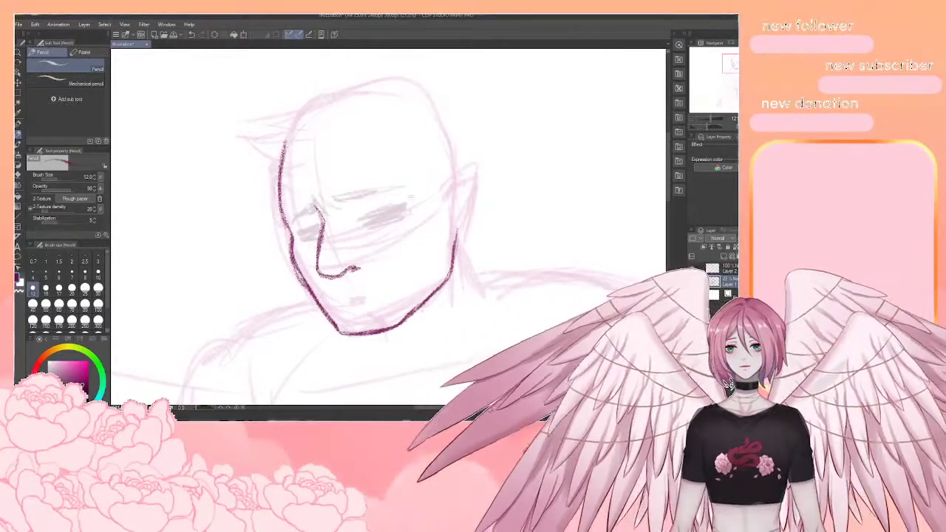
left_click_drag(320, 213, 315, 186)
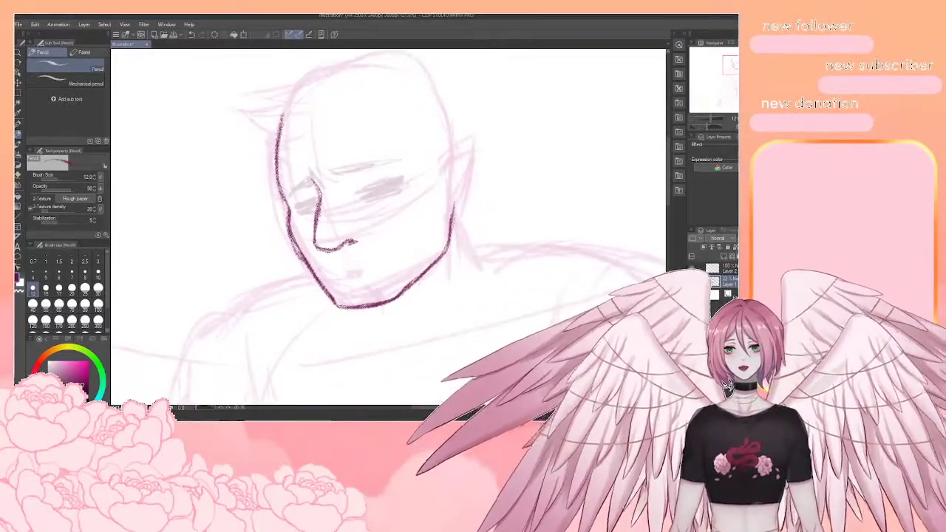
key("e")
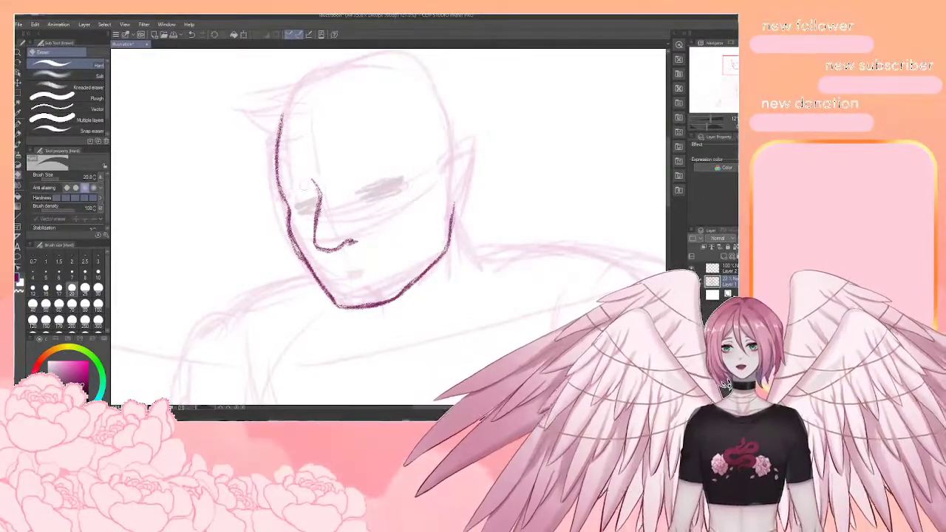
key("p")
key("p")
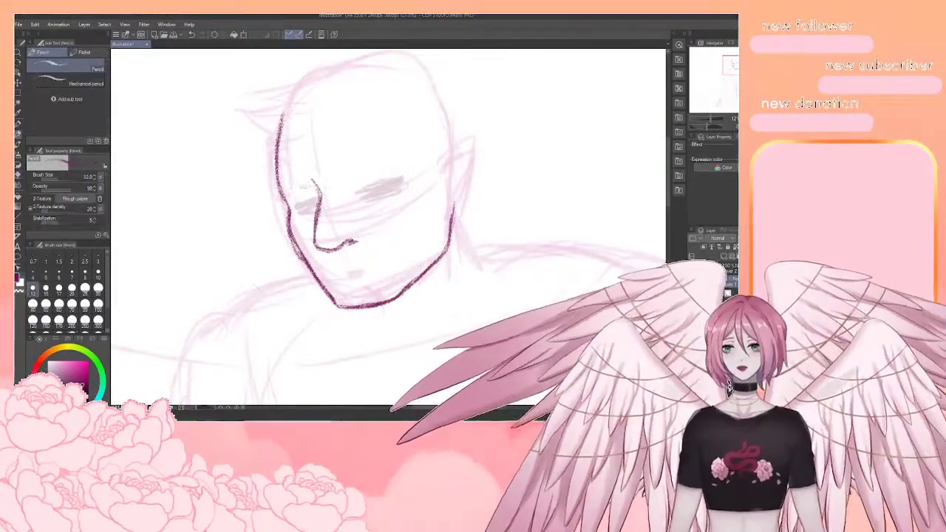
Rough in both eyebrows above the shaded eyes on the faded sketch layer, extending the near brow's tapered outer end
mouse_move(316, 188)
left_mouse_down()
mouse_move(291, 199)
mouse_move(381, 158)
left_mouse_up()
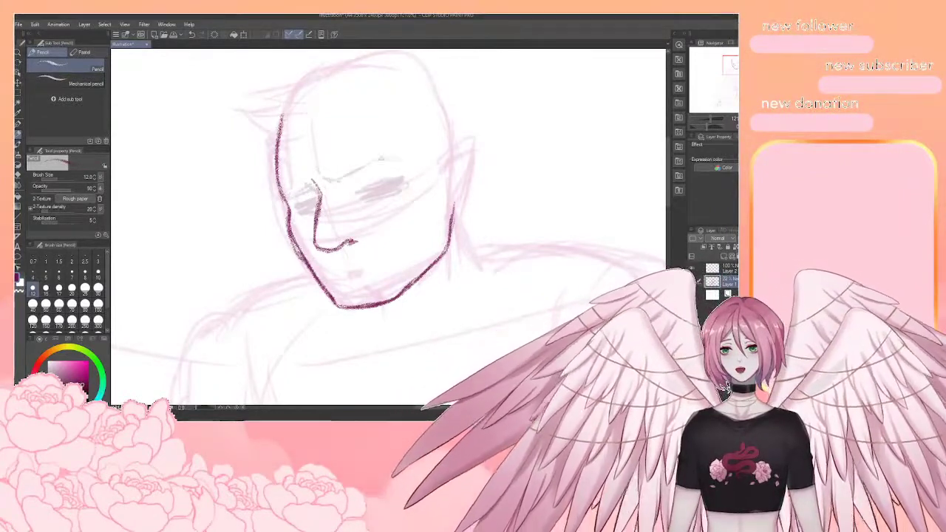
left_click_drag(333, 179, 355, 170)
left_click_drag(381, 159, 391, 156)
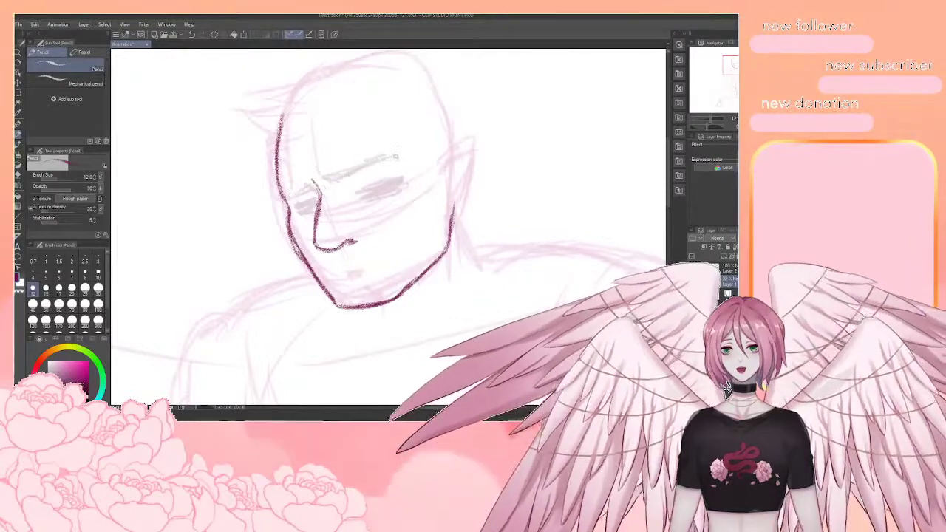
key("e")
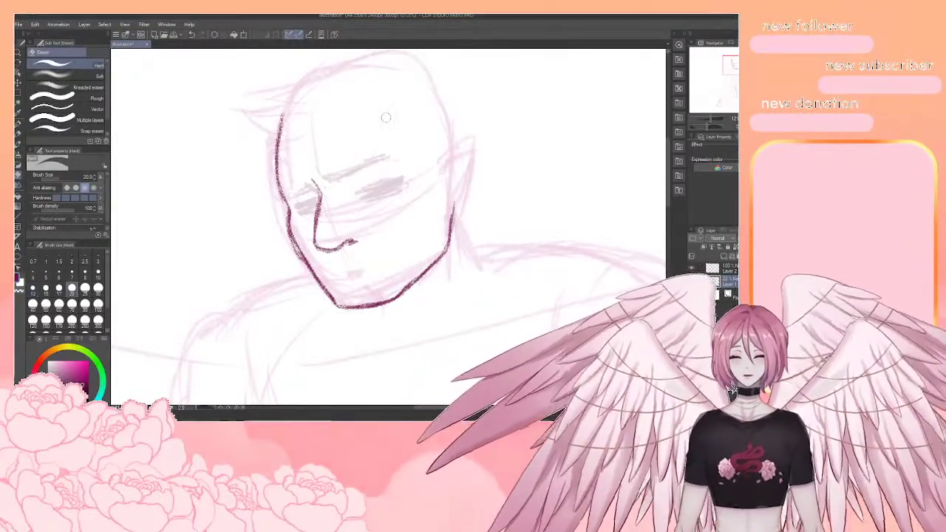
key("p")
left_click_drag(385, 157, 401, 156)
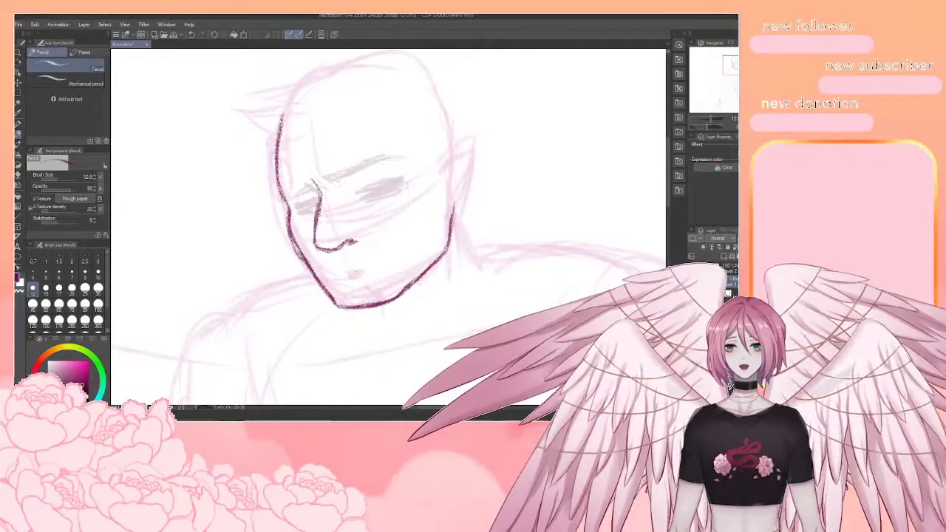
Roughly shade in the mouth between the nose and chin on the faded sketch layer
left_click_drag(347, 270, 388, 258)
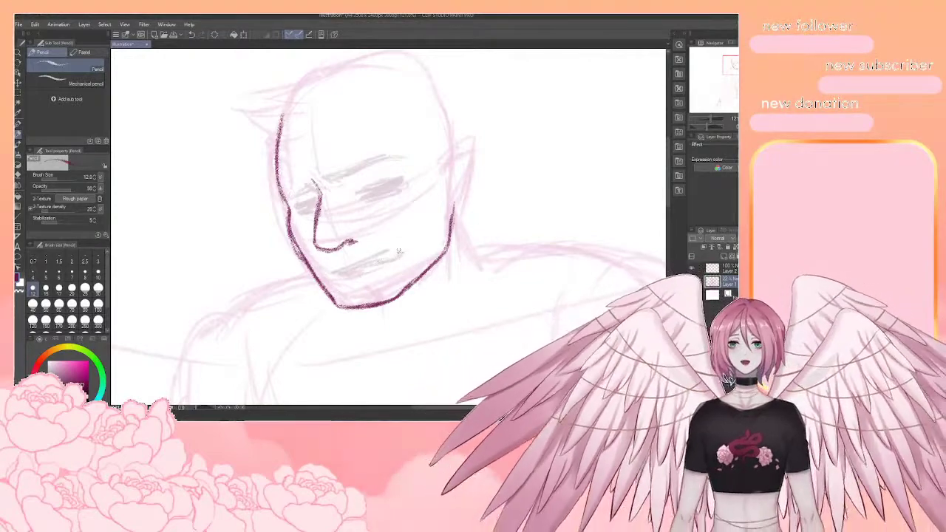
scroll(376, 211, "down", 2)
scroll(364, 220, "up", 2)
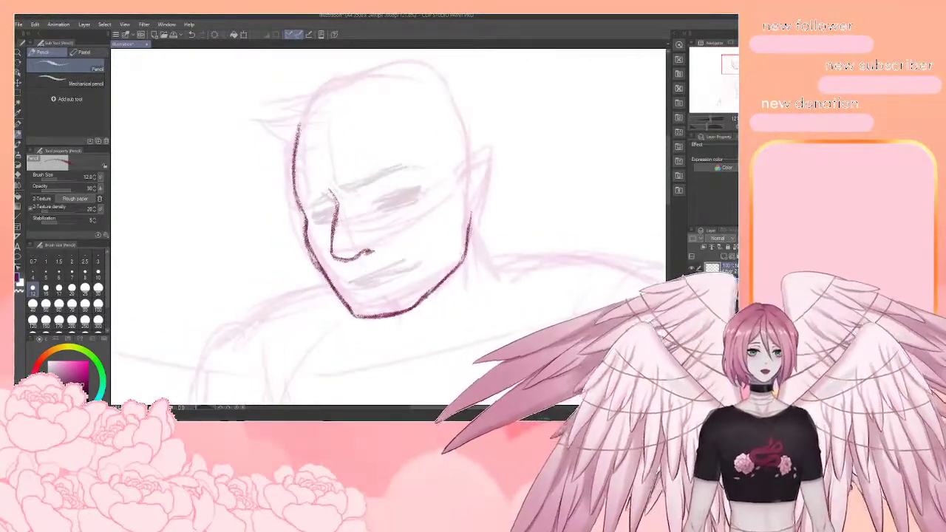
Outline the pointed near ear down to the jaw and draw the back and front neck lines below it
mouse_move(333, 172)
left_mouse_down()
mouse_move(327, 130)
mouse_move(330, 179)
left_mouse_up()
mouse_move(458, 173)
left_mouse_down()
mouse_move(496, 150)
mouse_move(460, 259)
left_mouse_up()
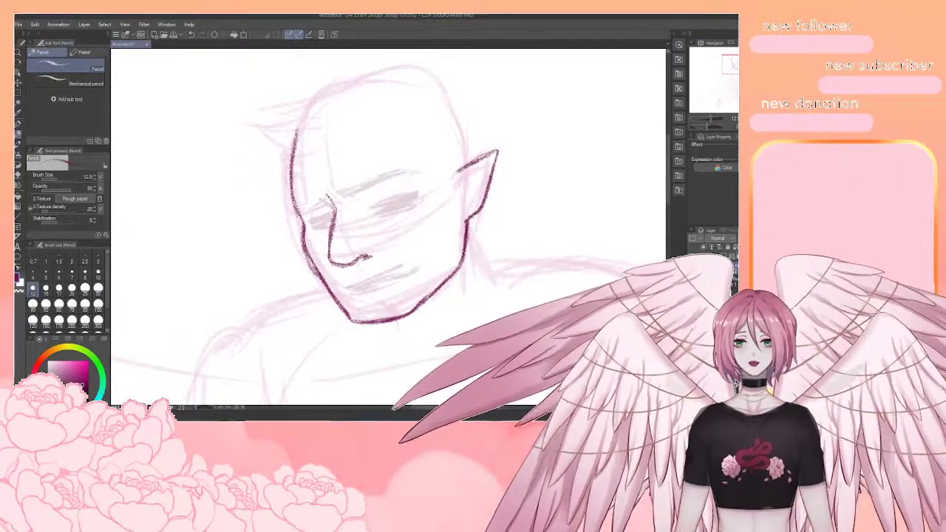
left_click_drag(473, 220, 503, 271)
left_click_drag(468, 214, 512, 280)
scroll(473, 222, "down", 3)
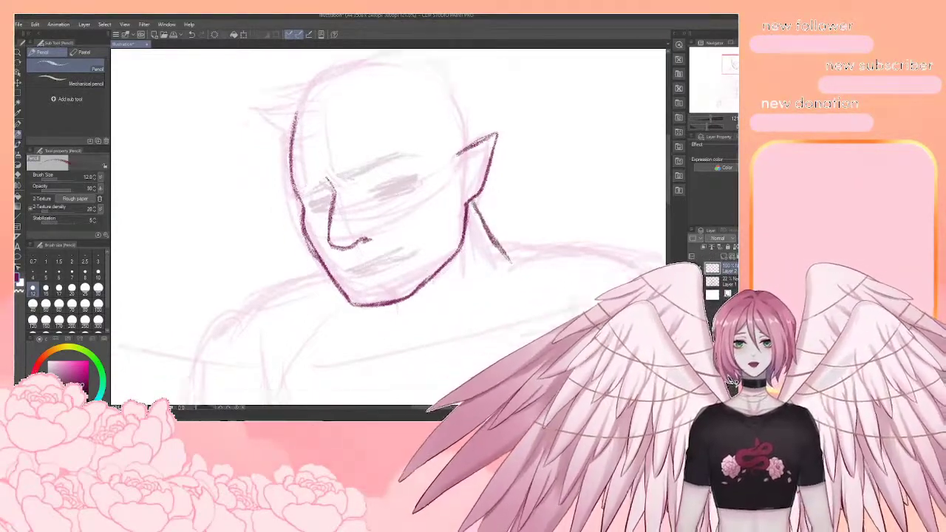
left_click_drag(473, 161, 448, 284)
left_click_drag(464, 233, 445, 288)
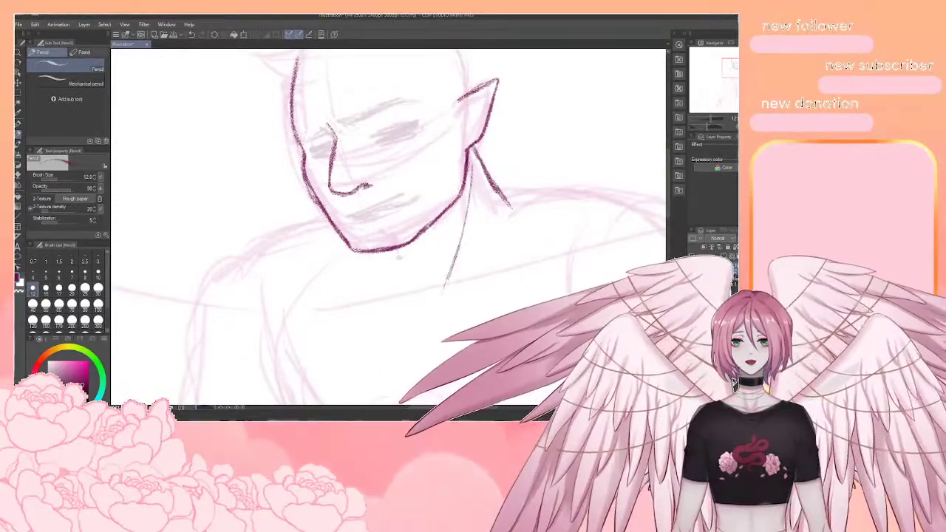
Draw a short neck line below the chin, undoing the first version and redrawing it slanted closer to the chin's tip
left_click_drag(395, 250, 401, 262)
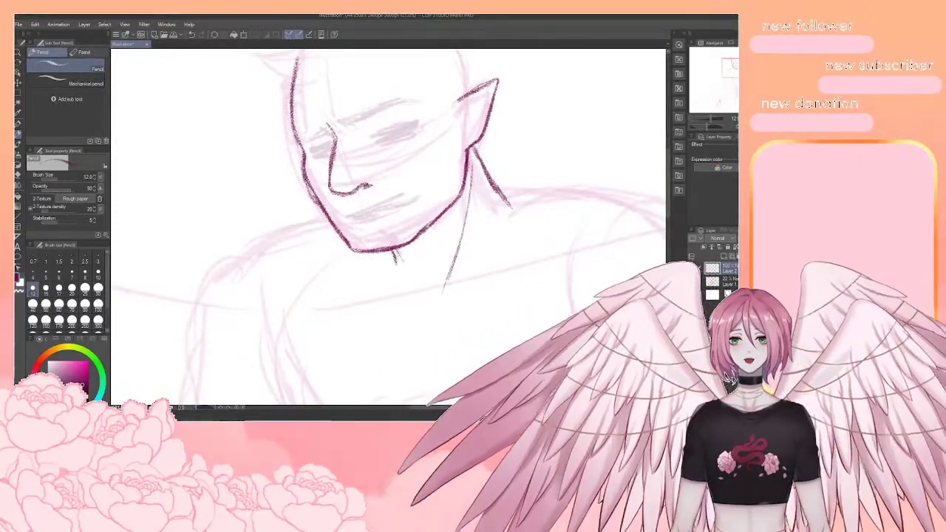
scroll(405, 269, "down", 6)
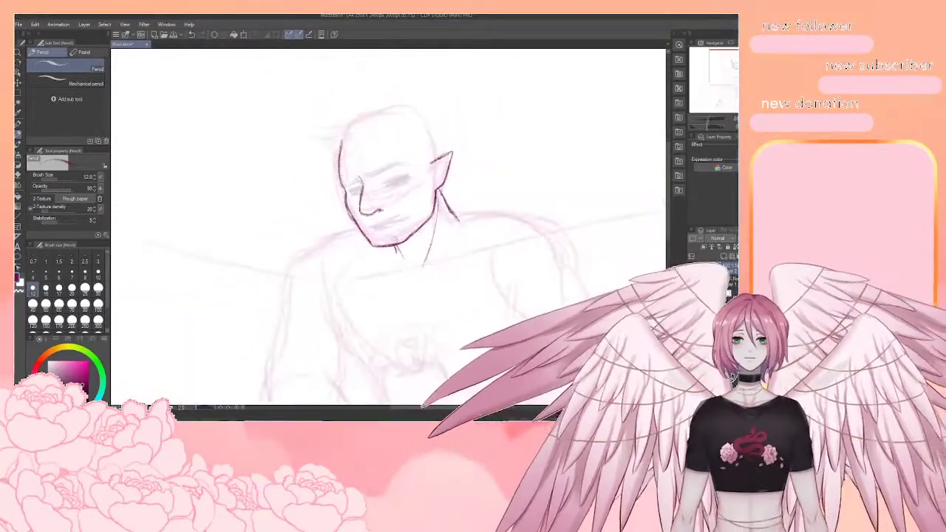
scroll(405, 269, "up", 5)
key("ctrl+z")
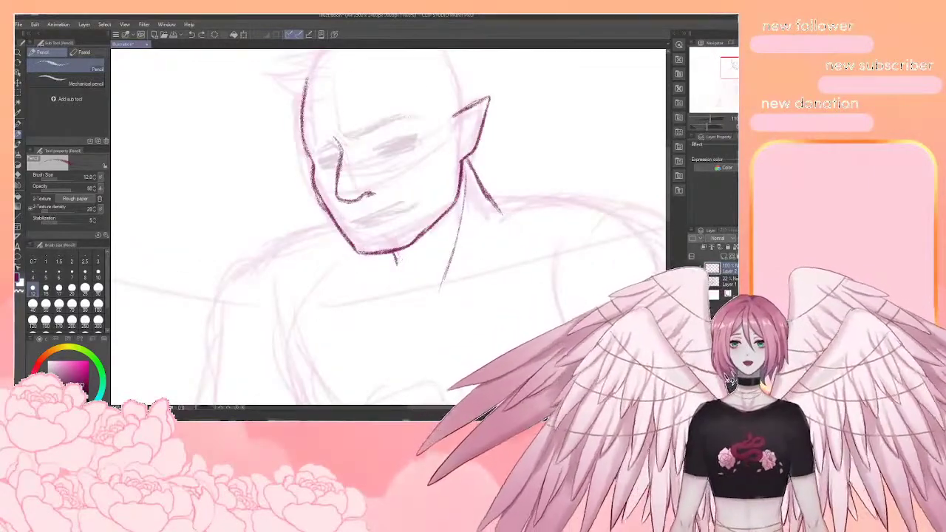
left_click_drag(383, 254, 395, 269)
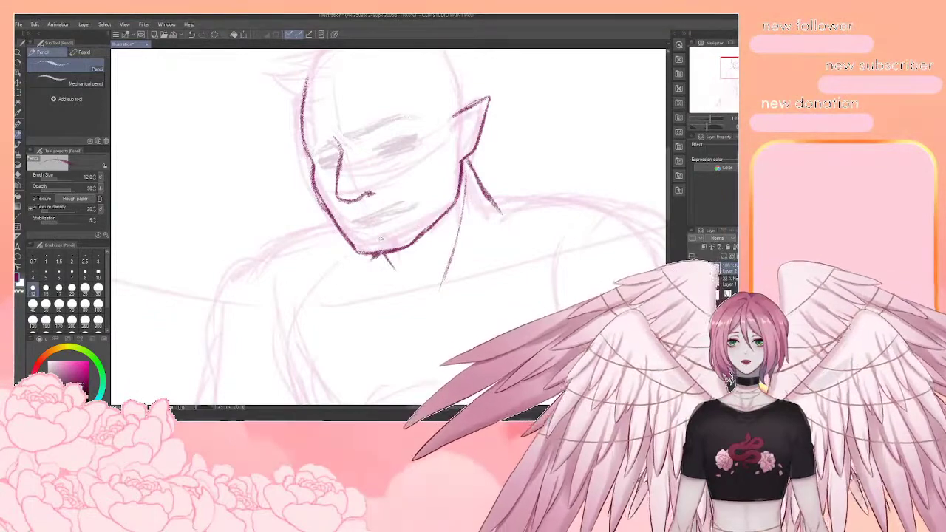
Erase the back neck line and redraw it from the ear's base, curving it out into the start of the shoulder
scroll(381, 238, "down", 4)
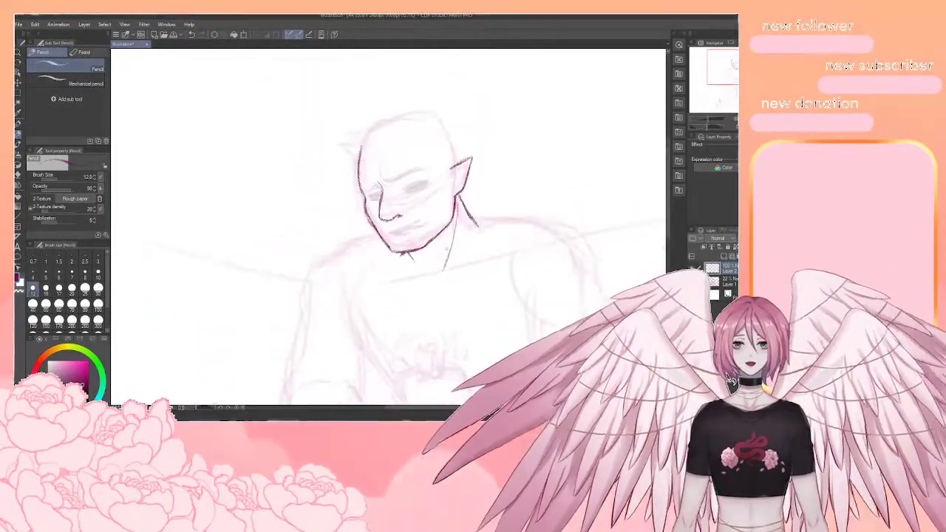
scroll(465, 192, "up", 3)
key("e")
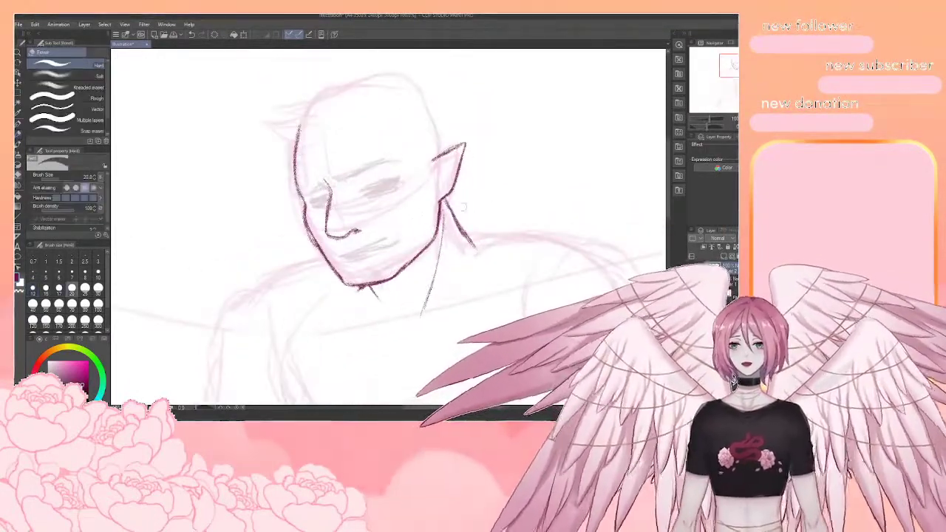
left_click_drag(444, 198, 474, 249)
key("p")
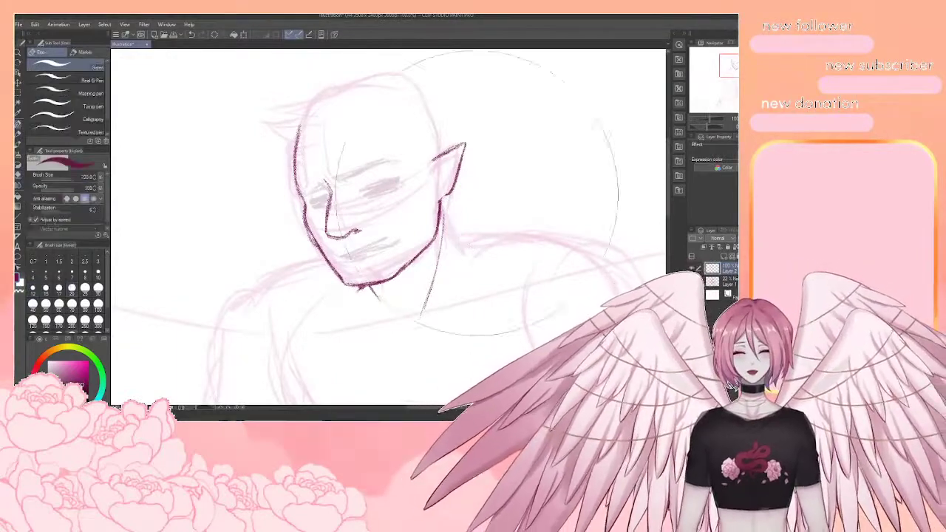
key("p")
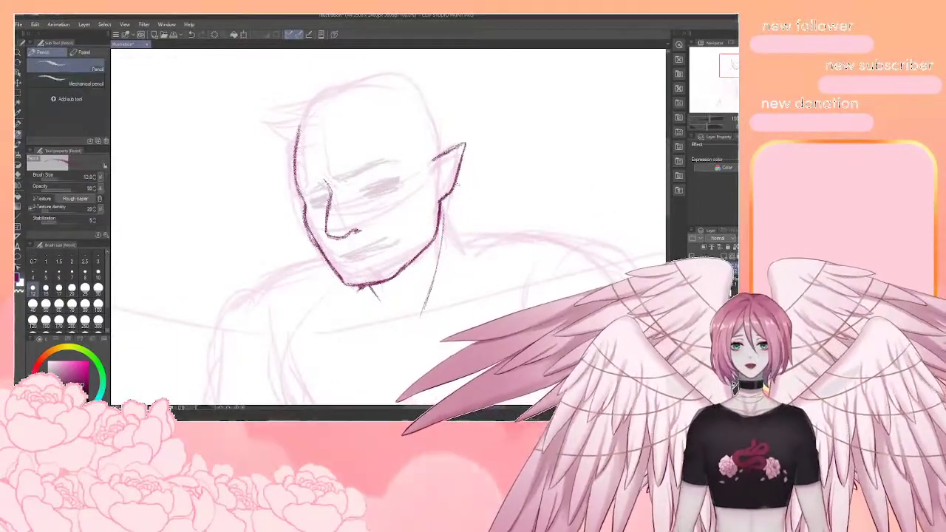
left_click_drag(451, 195, 482, 245)
left_click_drag(450, 193, 471, 228)
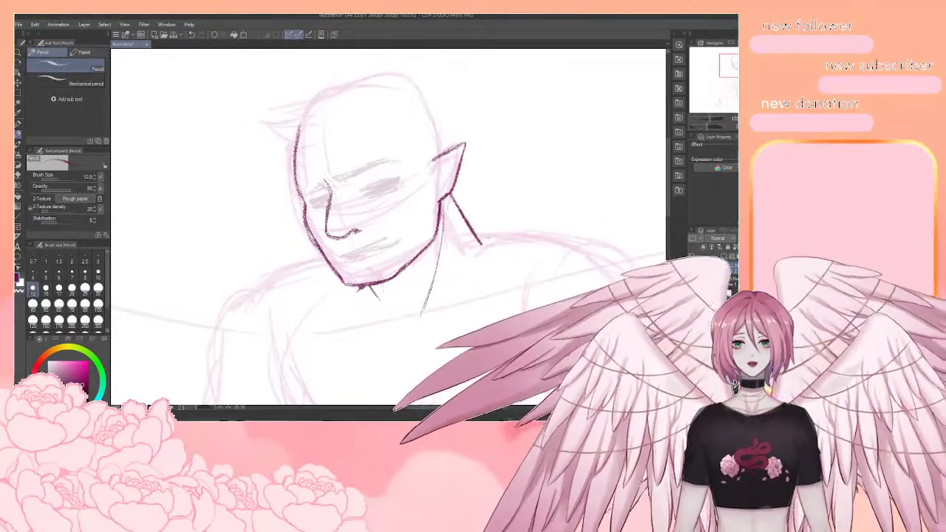
left_click_drag(474, 234, 500, 238)
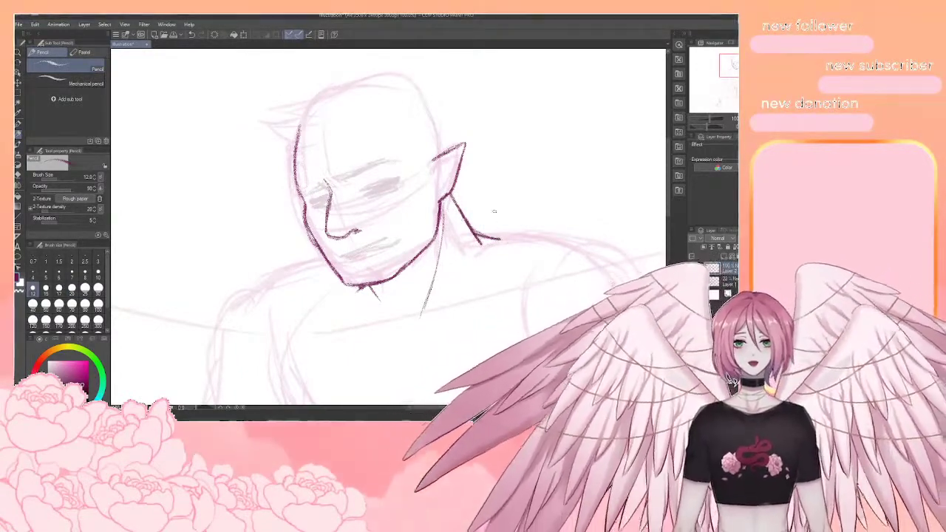
Add the inner rim and inner fold lines inside the pointed near ear
scroll(494, 210, "down", 3)
scroll(418, 177, "up", 2)
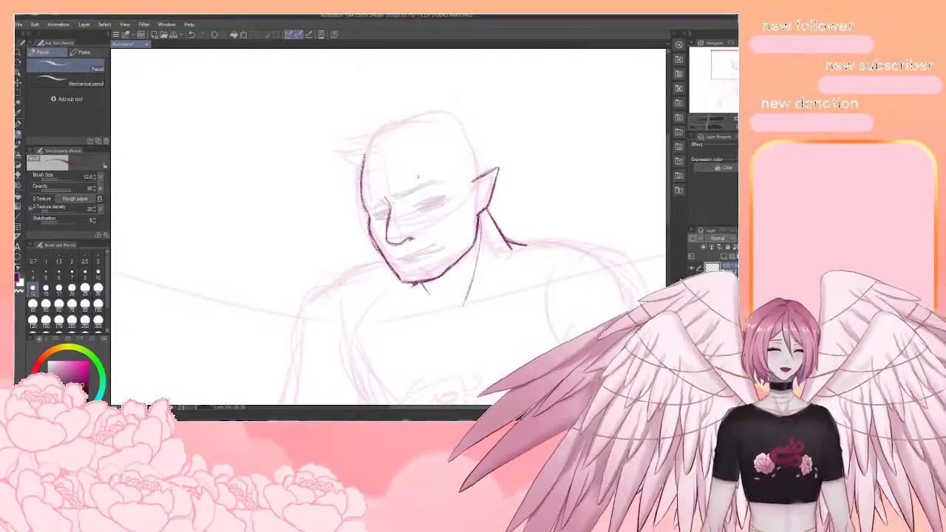
scroll(418, 178, "down", 1)
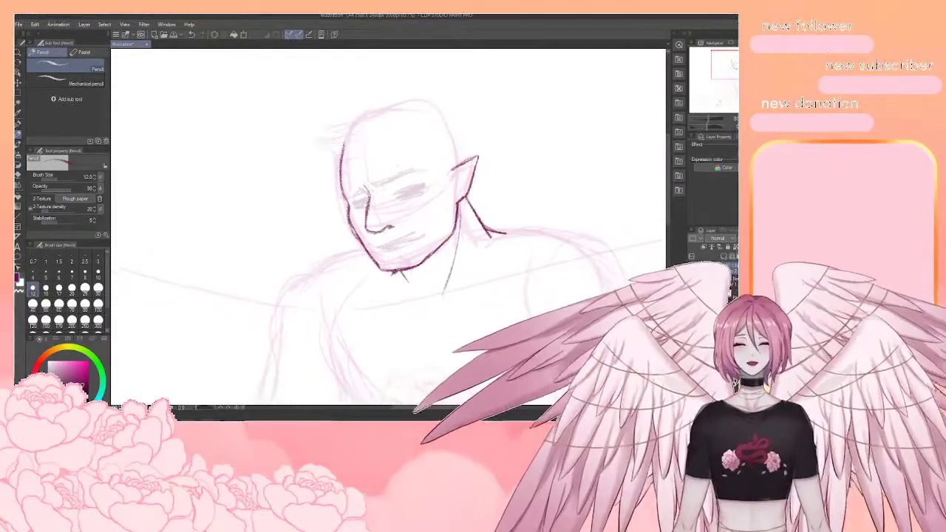
scroll(444, 210, "up", 2)
scroll(443, 210, "up", 1)
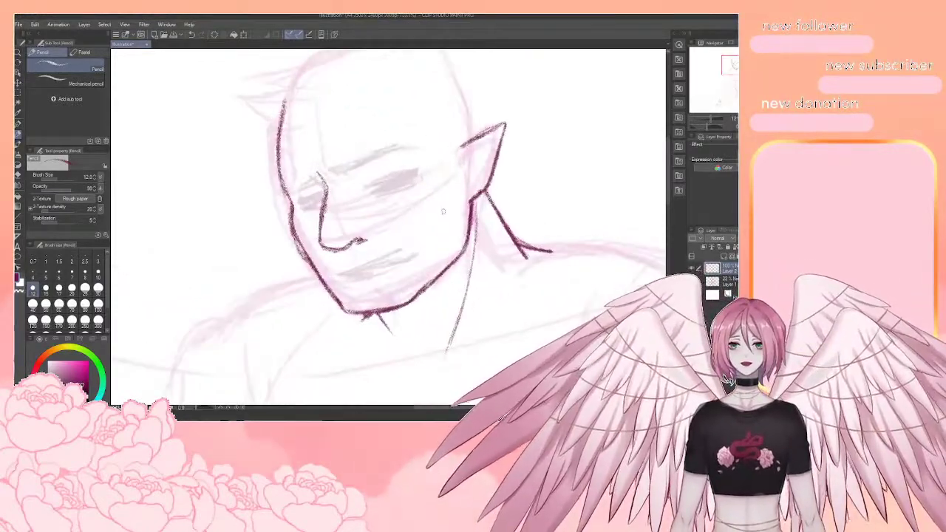
scroll(444, 210, "up", 1)
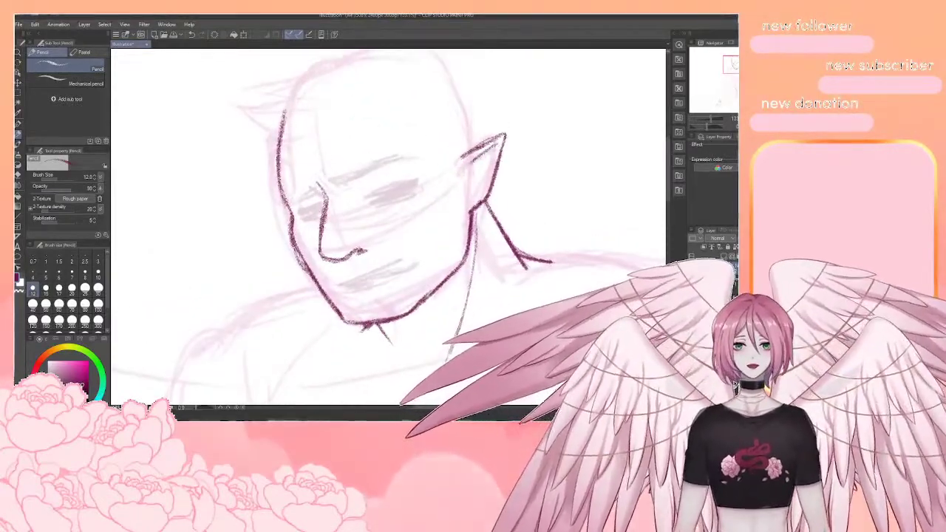
mouse_move(477, 160)
left_mouse_down()
mouse_move(467, 174)
mouse_move(473, 165)
left_mouse_up()
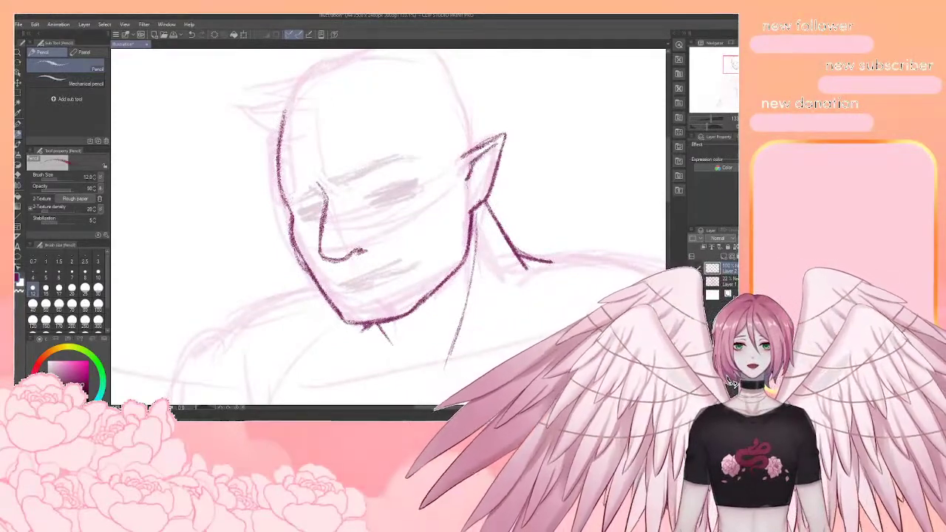
mouse_move(470, 198)
left_mouse_down()
mouse_move(482, 194)
mouse_move(493, 155)
mouse_move(468, 190)
mouse_move(487, 178)
mouse_move(484, 188)
left_mouse_up()
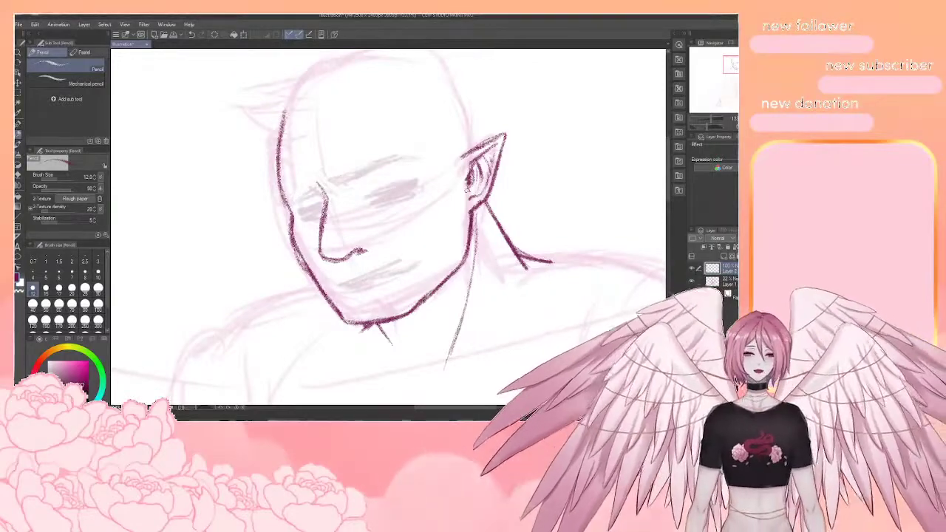
Erase the upper end of the nose bridge line between the brows and return to the pencil
left_click_drag(395, 174, 397, 181)
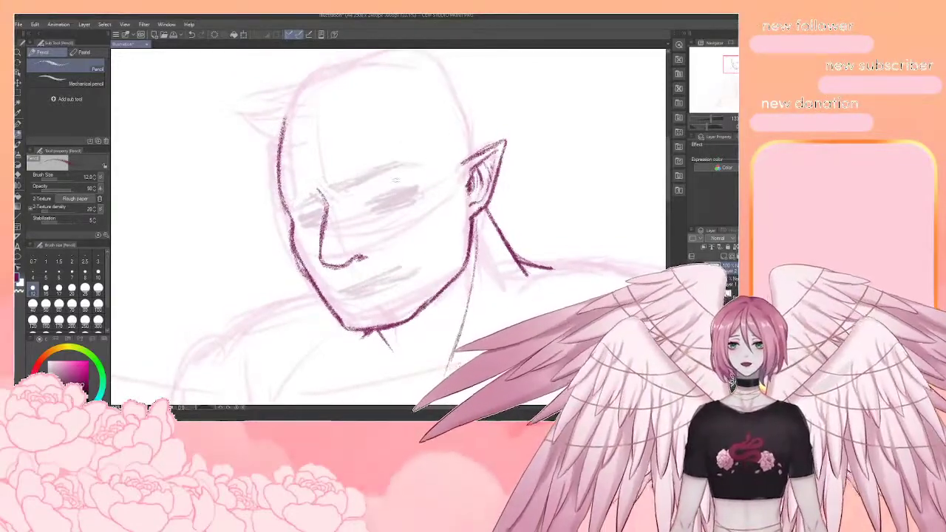
key("e")
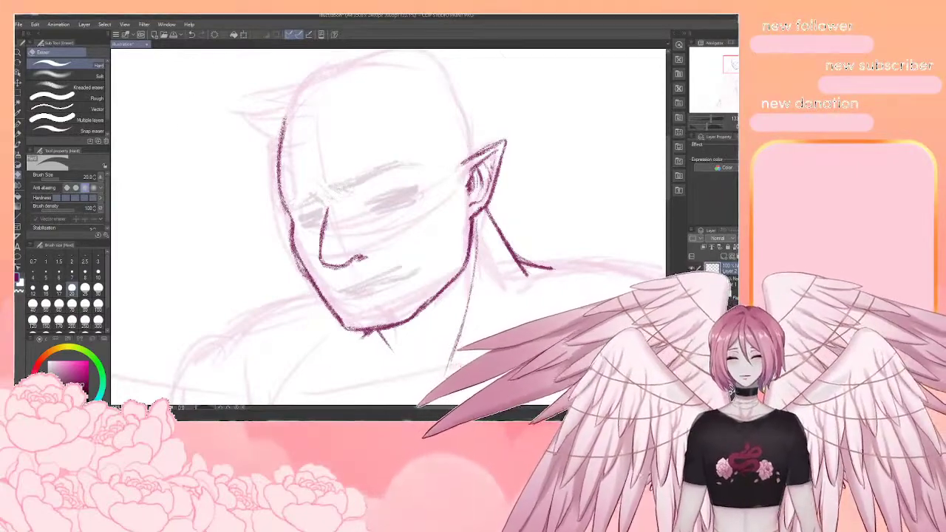
key("p")
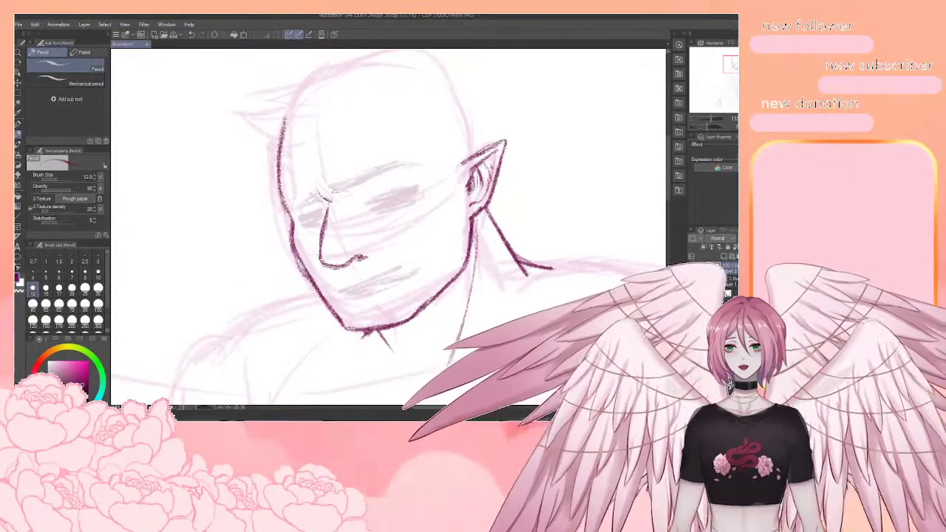
Draw both eyebrows in dark pencil over the rough brows, thickening the near brow toward its inner end
left_click_drag(321, 191, 350, 195)
mouse_move(334, 188)
left_mouse_down()
mouse_move(358, 194)
mouse_move(365, 175)
mouse_move(419, 164)
mouse_move(327, 190)
mouse_move(347, 193)
mouse_move(409, 162)
mouse_move(423, 139)
left_mouse_up()
mouse_move(326, 192)
left_mouse_down()
mouse_move(297, 201)
mouse_move(323, 179)
mouse_move(322, 197)
left_mouse_up()
key("e")
key("p")
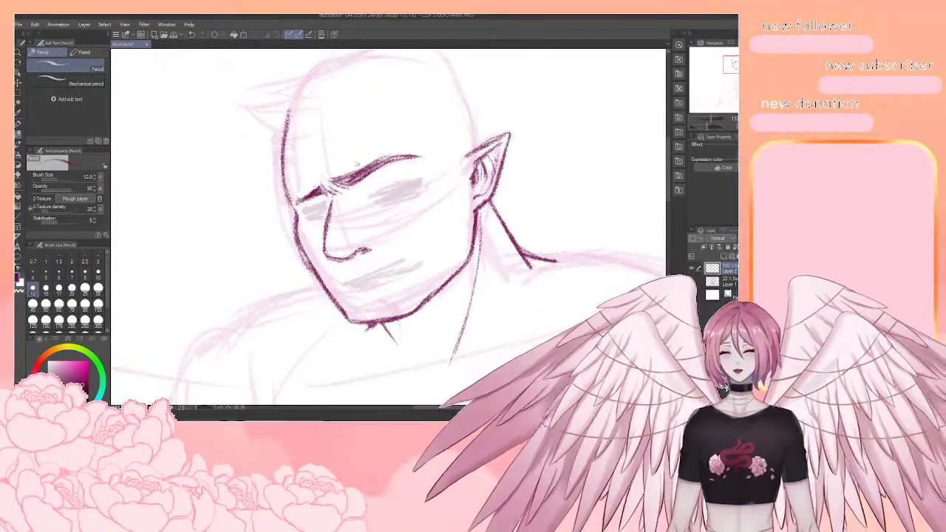
Erase the far eyebrow and redraw the face's outer edge from the forehead down to the brow
key("e")
mouse_move(326, 186)
left_mouse_down()
mouse_move(303, 200)
mouse_move(287, 191)
mouse_move(282, 163)
mouse_move(295, 207)
left_mouse_up()
key("p")
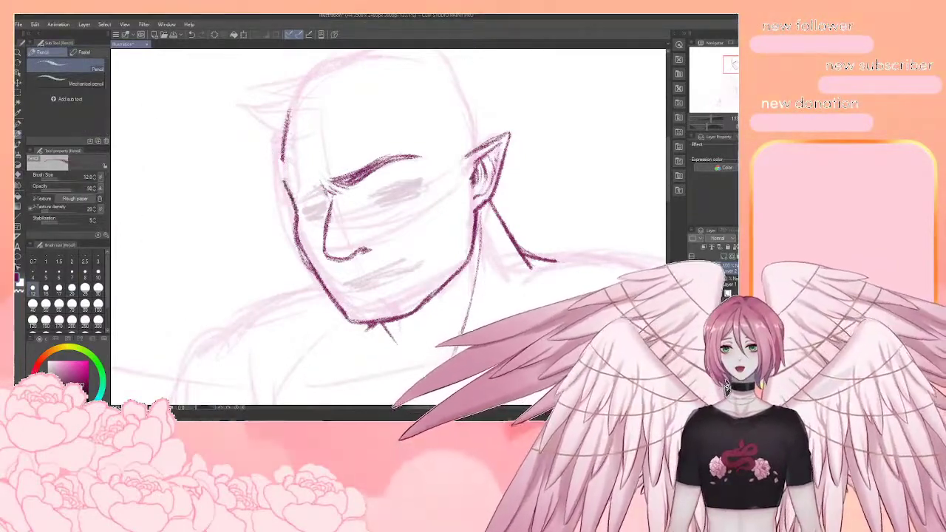
left_click_drag(282, 148, 284, 180)
left_click_drag(289, 112, 287, 189)
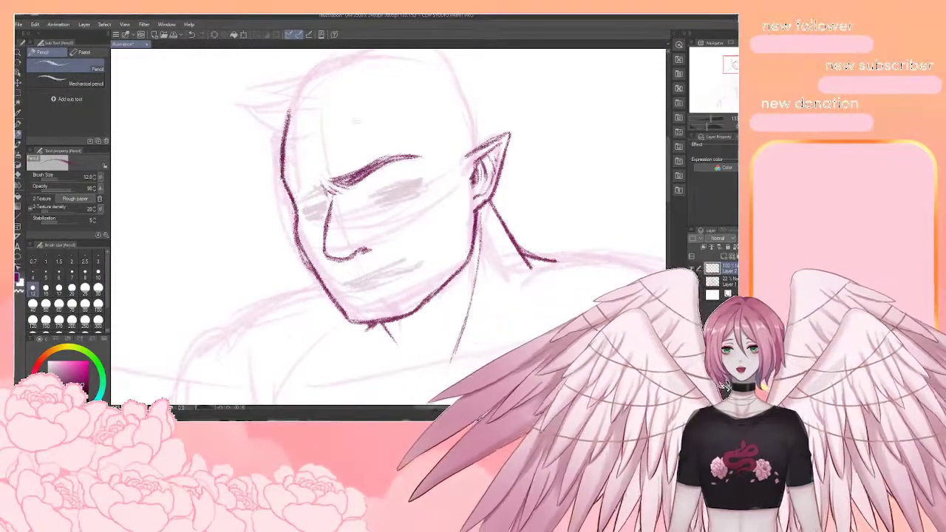
Erase the face's outer forehead edge and redraw it from the forehead down to a pointed brow corner
mouse_move(282, 192)
left_mouse_down()
mouse_move(309, 174)
mouse_move(281, 173)
mouse_move(279, 155)
left_mouse_up()
key("e")
key("p")
mouse_move(294, 198)
left_mouse_down()
mouse_move(283, 174)
mouse_move(285, 195)
left_mouse_up()
mouse_move(282, 173)
left_mouse_down()
mouse_move(292, 201)
mouse_move(284, 184)
left_mouse_up()
mouse_move(287, 188)
left_mouse_down()
mouse_move(284, 120)
mouse_move(289, 198)
left_mouse_up()
key("e")
key("p")
key("p")
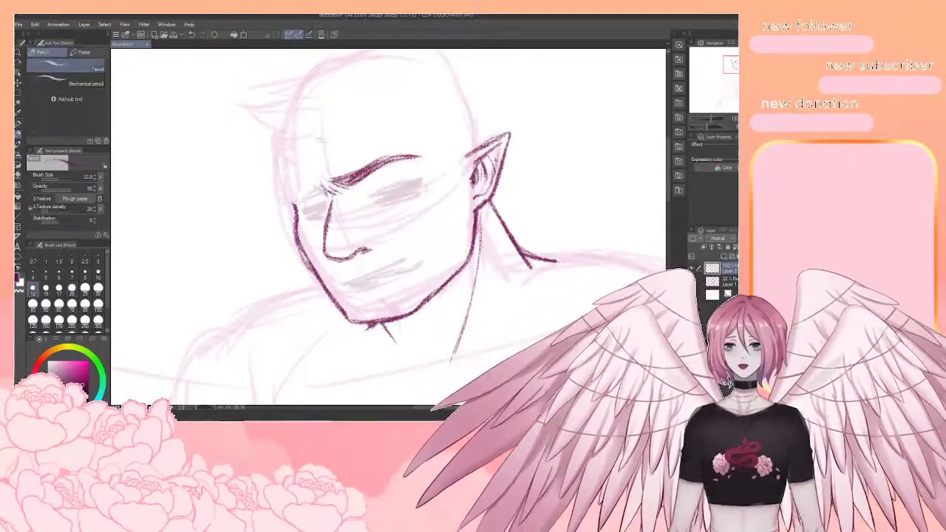
left_click_drag(290, 114, 278, 201)
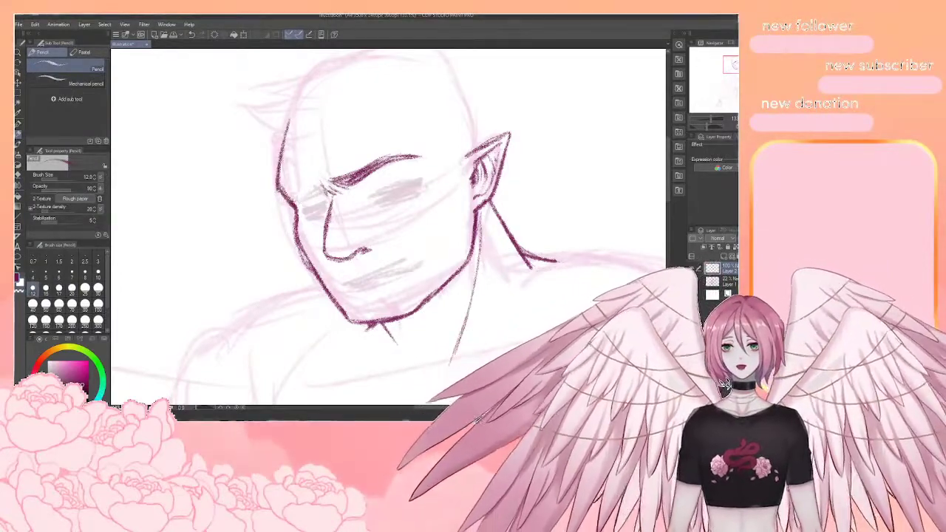
Draw the far eyebrow in dark pencil from the nose bridge out to the brow corner, thickening it
left_click_drag(323, 188, 290, 191)
left_click_drag(311, 185, 275, 190)
left_click_drag(322, 191, 284, 193)
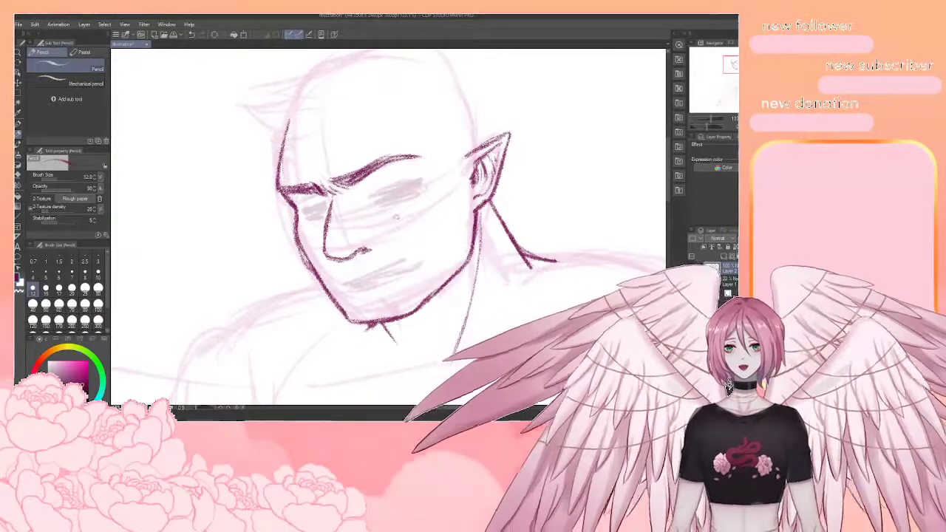
Erase the chin and front of the jaw and redraw them as one continuous line, then return to the pencil
left_click_drag(441, 223, 437, 218)
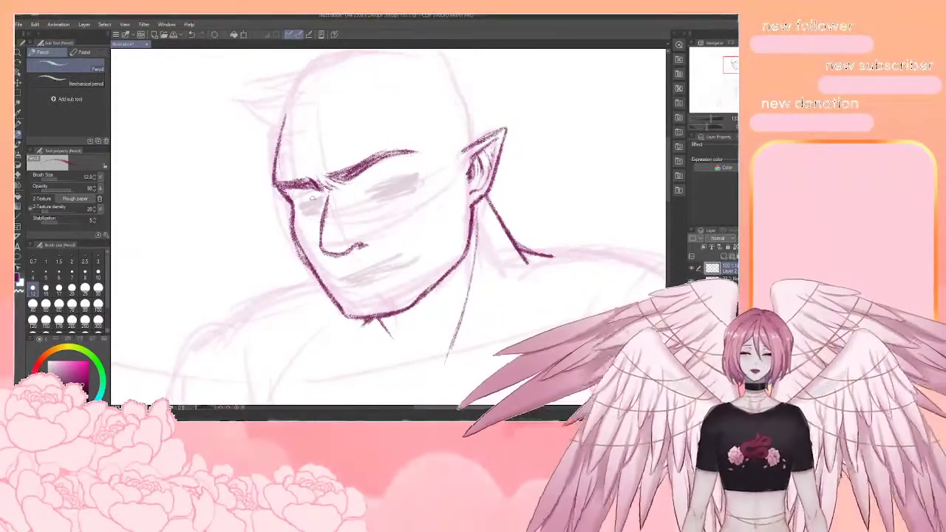
left_click_drag(415, 266, 409, 231)
key("e")
mouse_move(343, 281)
left_mouse_down()
mouse_move(356, 282)
mouse_move(407, 258)
mouse_move(404, 266)
mouse_move(441, 238)
left_mouse_up()
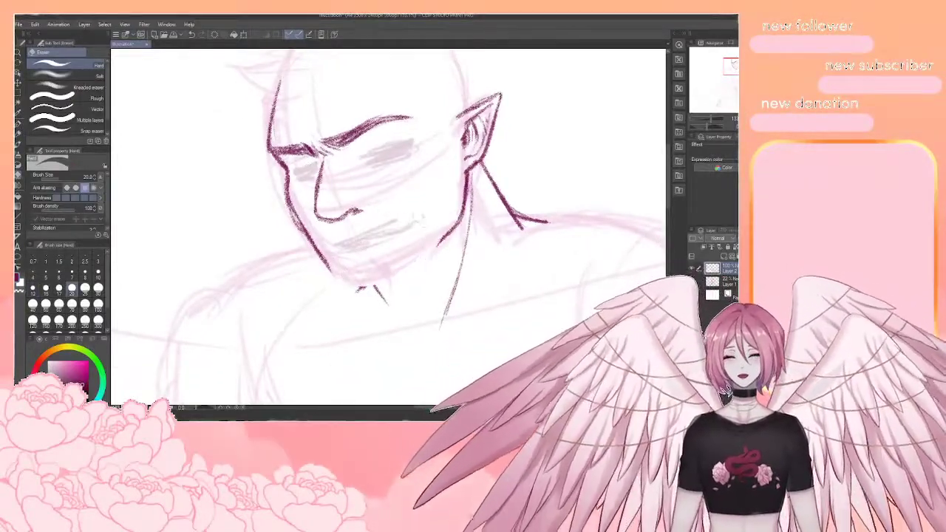
key("p")
mouse_move(326, 263)
left_mouse_down()
mouse_move(341, 286)
mouse_move(380, 285)
mouse_move(414, 269)
mouse_move(463, 218)
mouse_move(471, 193)
left_mouse_up()
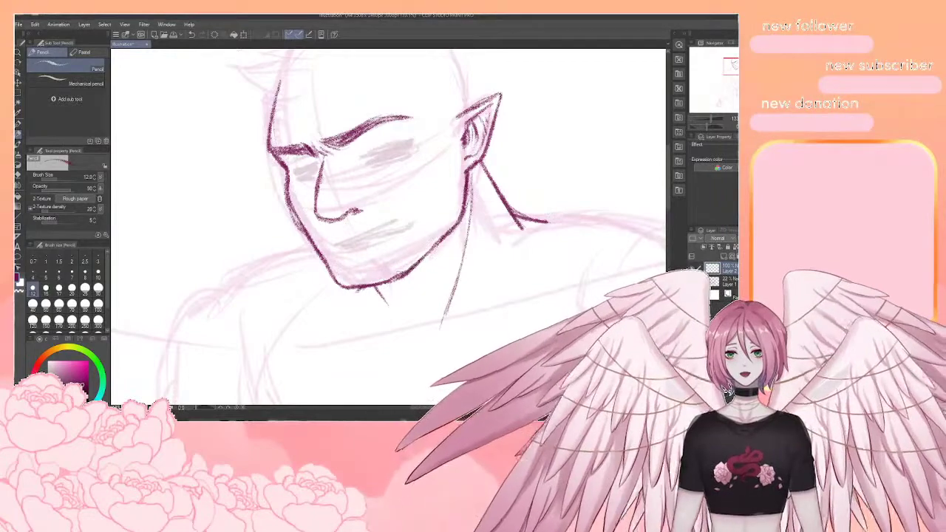
key("e")
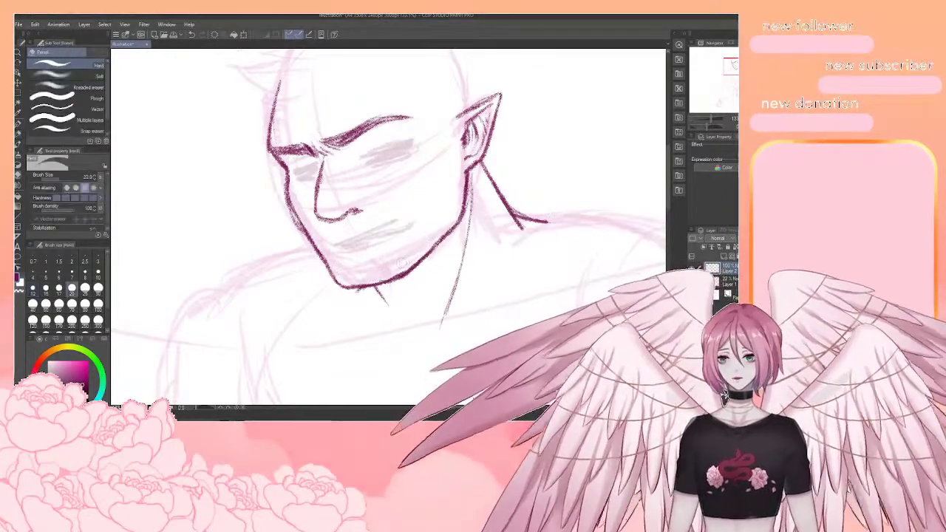
key("p")
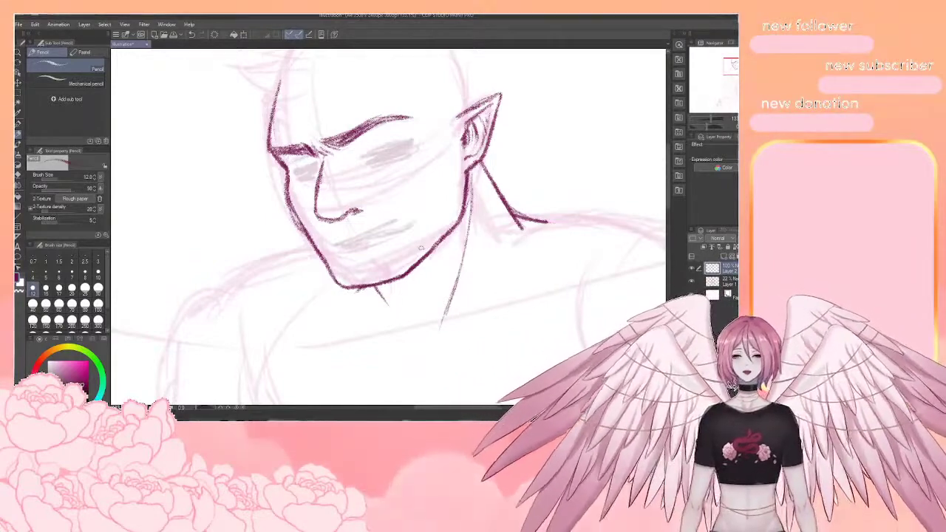
Draw the near eye over its grey patch, with a curved upper lid, a lower lid and a darkened outer corner
scroll(422, 248, "down", 5)
scroll(421, 218, "up", 3)
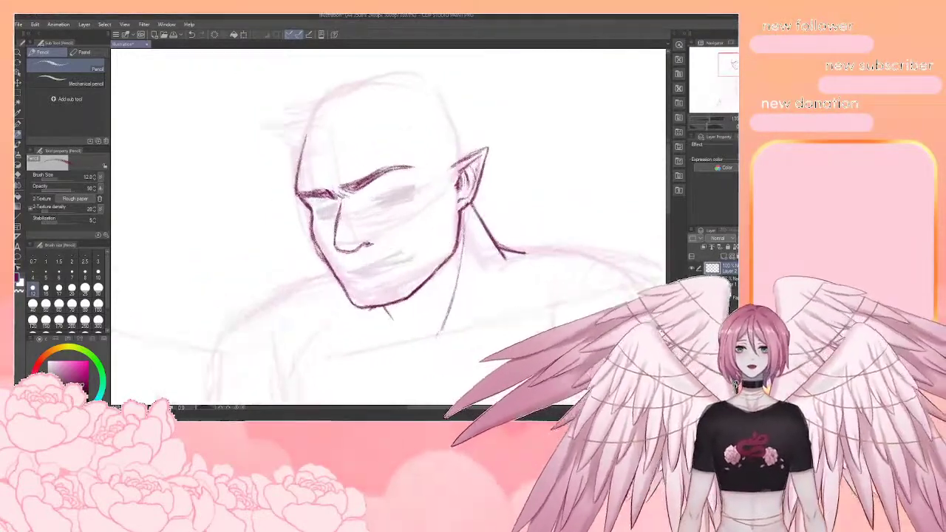
scroll(377, 180, "up", 1)
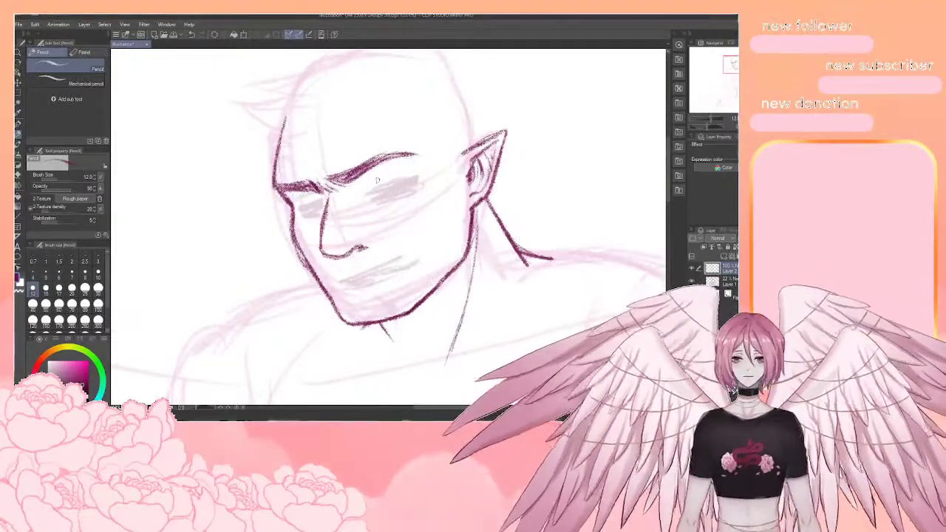
left_click_drag(379, 180, 383, 188)
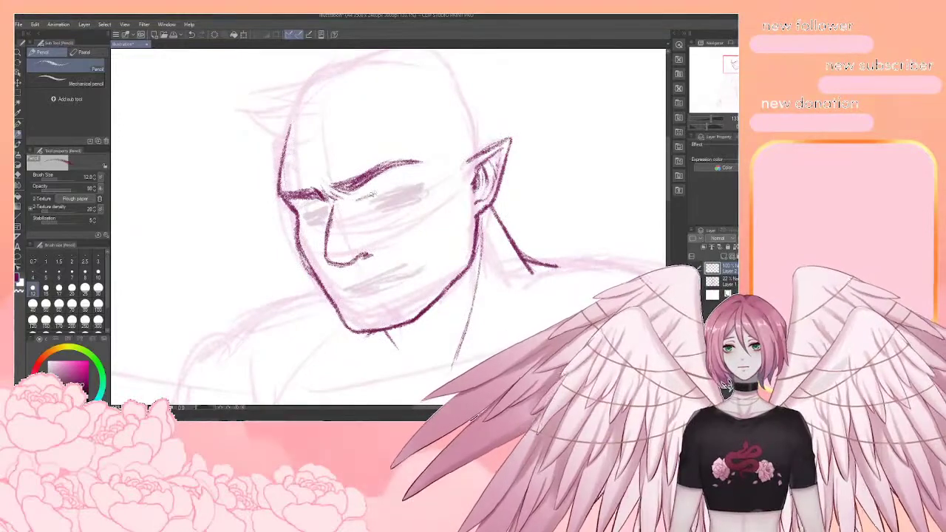
left_click_drag(364, 201, 411, 187)
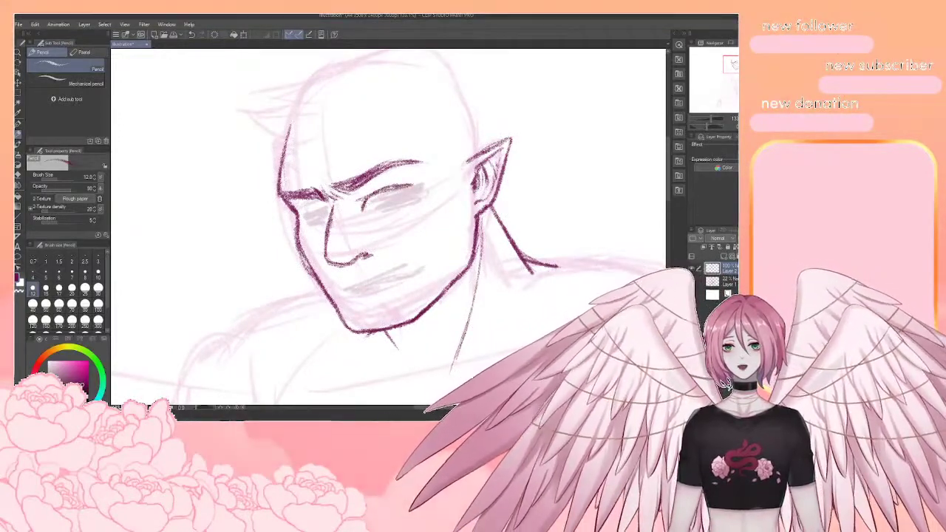
mouse_move(368, 208)
left_mouse_down()
mouse_move(400, 210)
mouse_move(414, 194)
left_mouse_up()
key("ctrl+z")
key("ctrl+z")
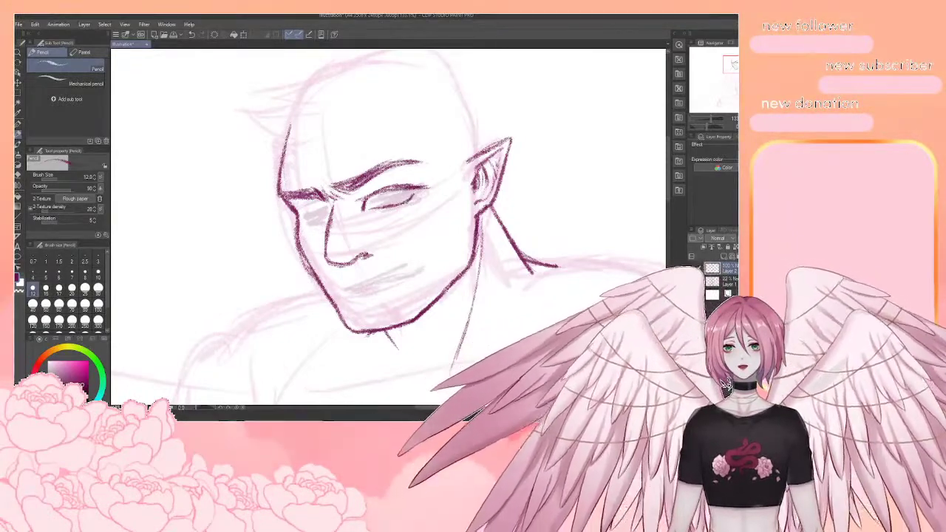
mouse_move(447, 192)
left_mouse_down()
mouse_move(393, 176)
mouse_move(416, 180)
mouse_move(390, 200)
mouse_move(397, 195)
left_mouse_up()
key("e")
key("p")
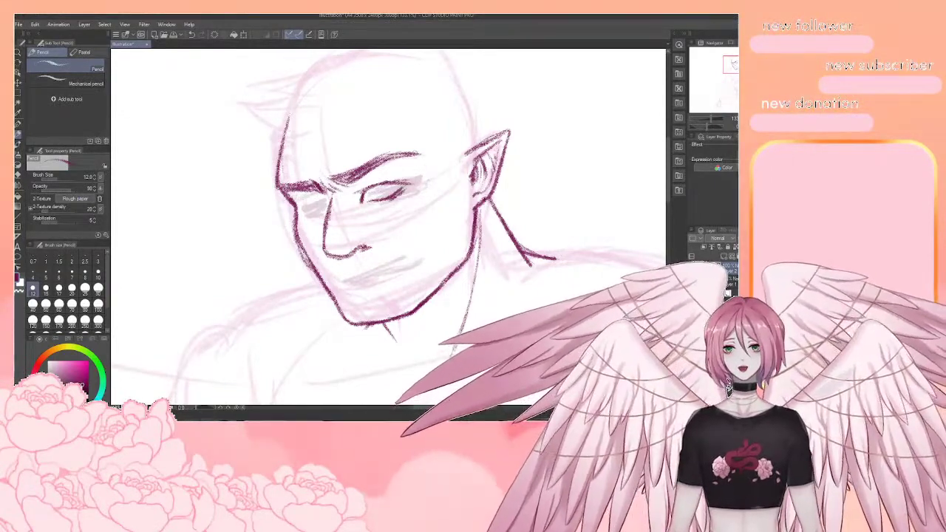
Add a few short hatch strokes on the cheek just in front of the near ear
mouse_move(478, 208)
left_mouse_down()
mouse_move(446, 169)
mouse_move(428, 205)
left_mouse_up()
left_click_drag(370, 222, 349, 243)
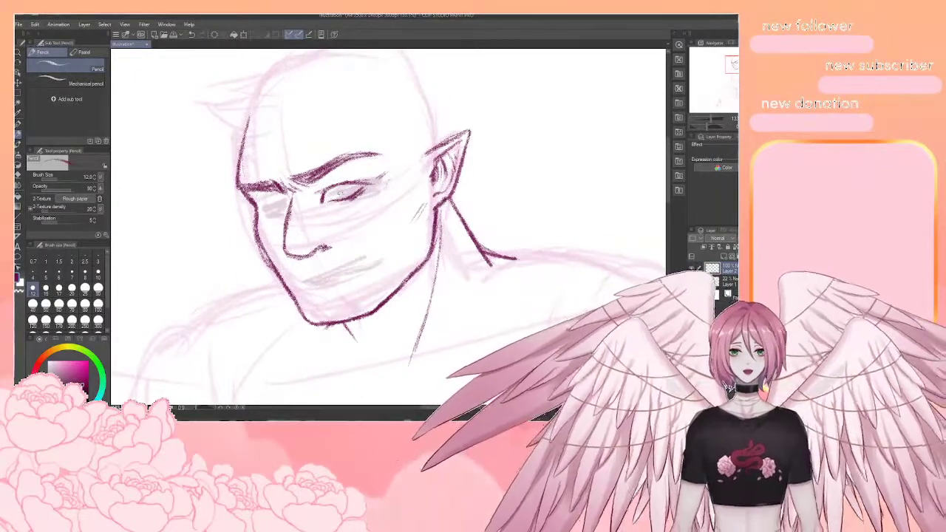
scroll(351, 181, "down", 5)
scroll(299, 301, "up", 1)
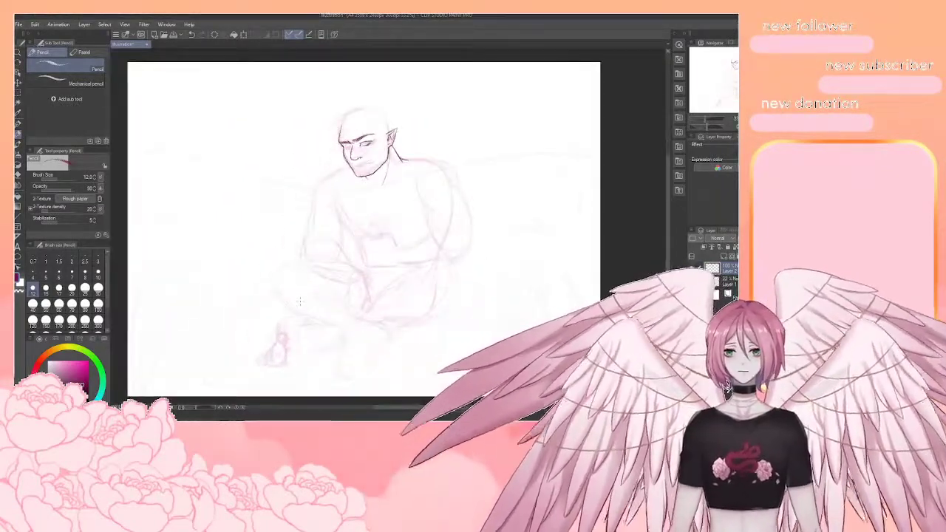
scroll(323, 255, "up", 1)
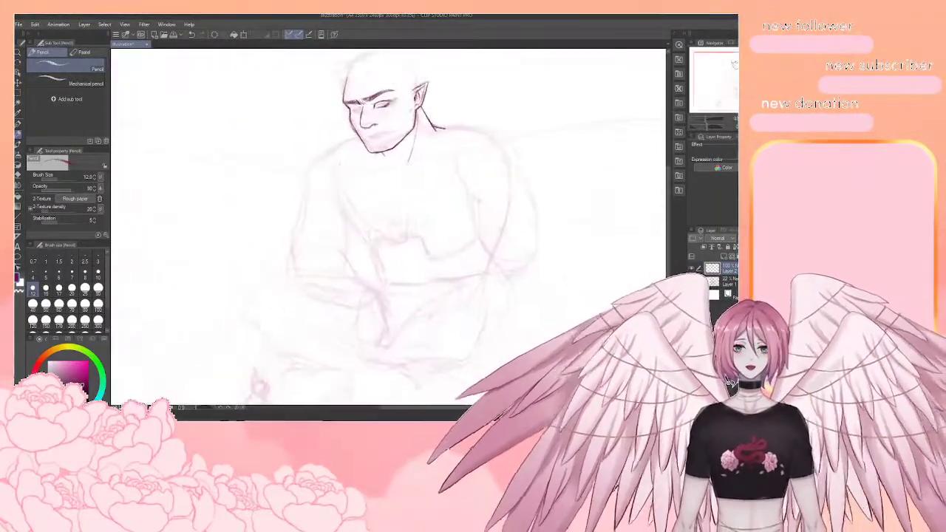
scroll(403, 90, "down", 1)
scroll(394, 96, "up", 4)
scroll(367, 212, "up", 1)
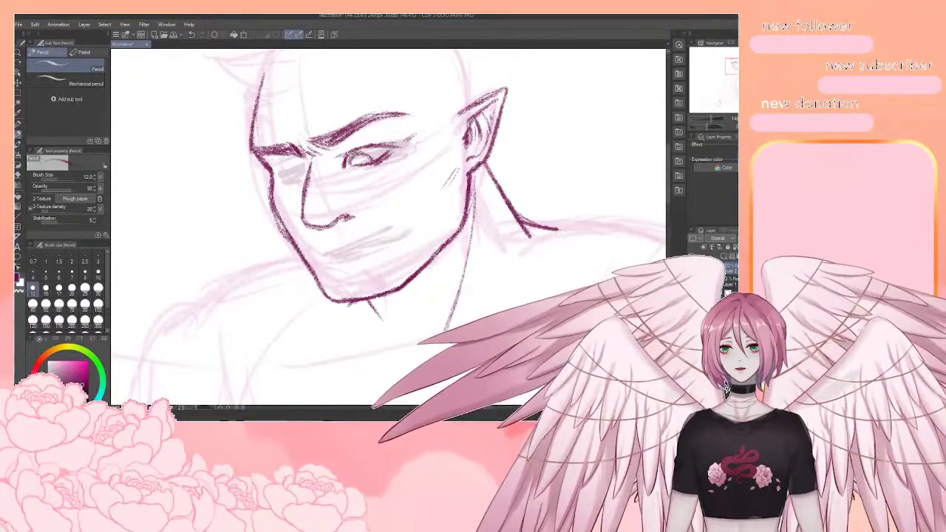
Draw the curved nostril wing at the near side of the nose's base
left_click_drag(385, 215, 395, 266)
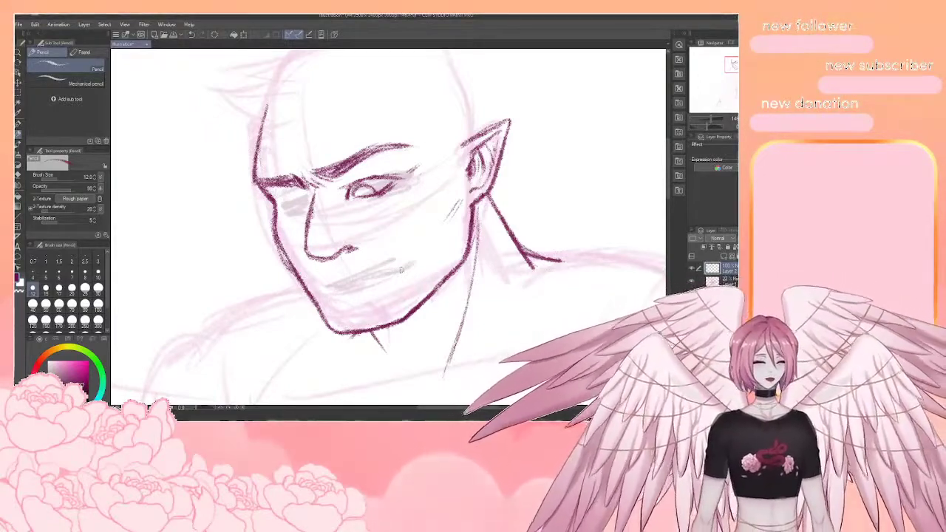
left_click_drag(401, 270, 396, 260)
left_click_drag(353, 228, 347, 243)
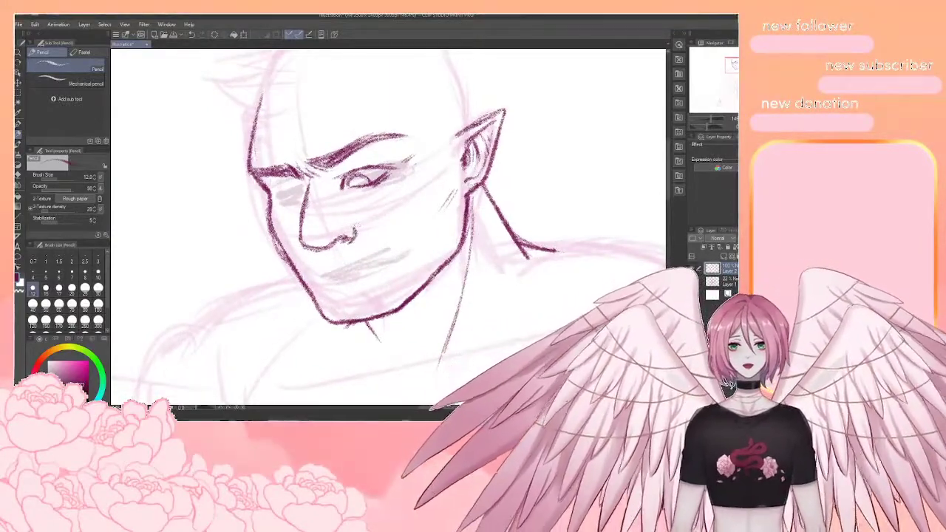
Add dark piercings to the near ear, filling studs at the lobe and a small band near the pointed tip
left_click_drag(467, 181, 475, 196)
mouse_move(477, 185)
left_mouse_down()
mouse_move(471, 194)
mouse_move(484, 190)
left_mouse_up()
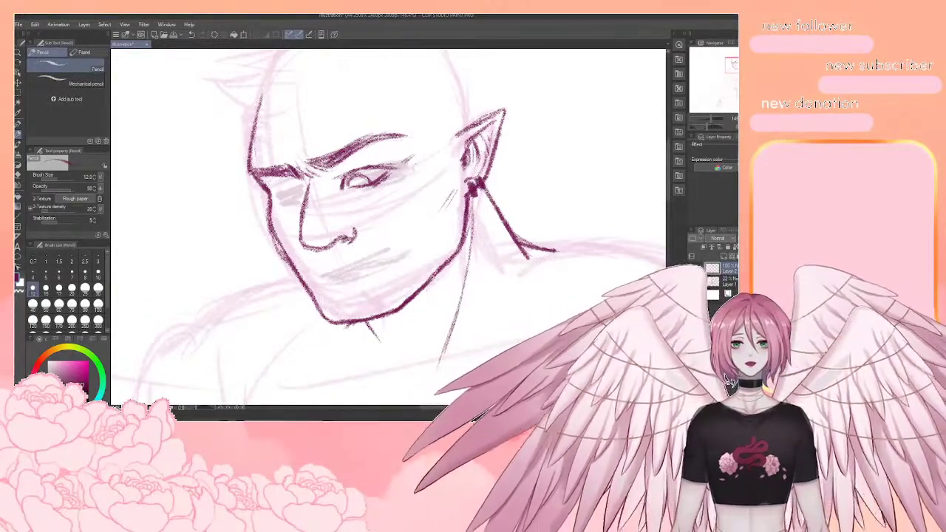
left_click_drag(496, 133, 503, 134)
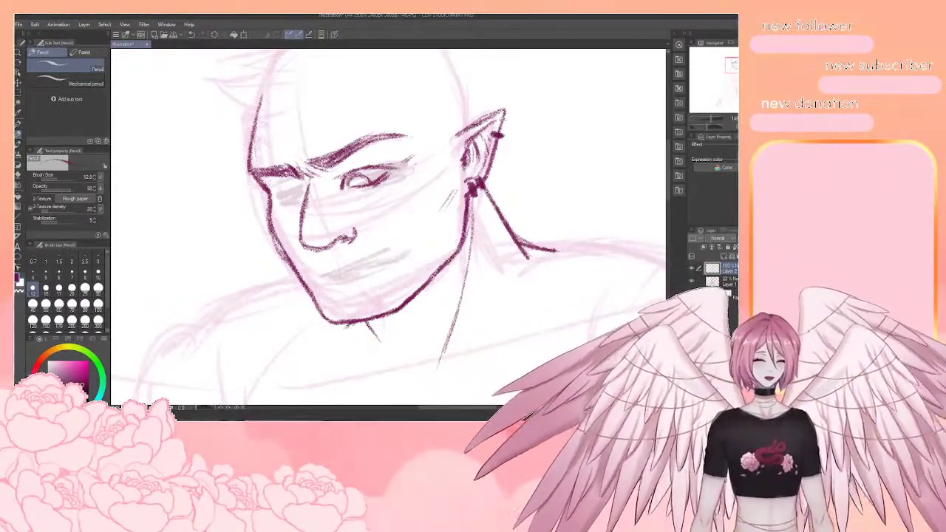
Draw the far eye over its grey patch beneath the brow, with lids and an iris
left_click_drag(388, 230, 386, 220)
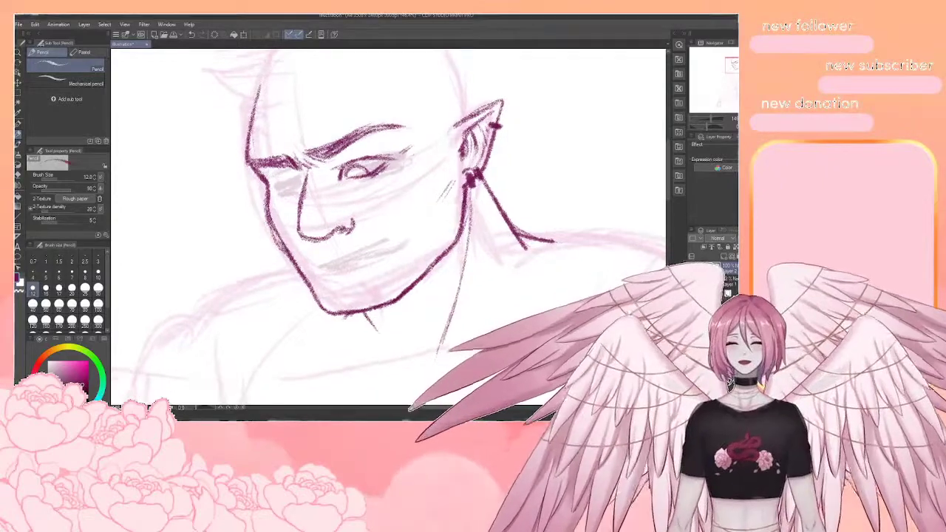
left_click_drag(299, 178, 270, 185)
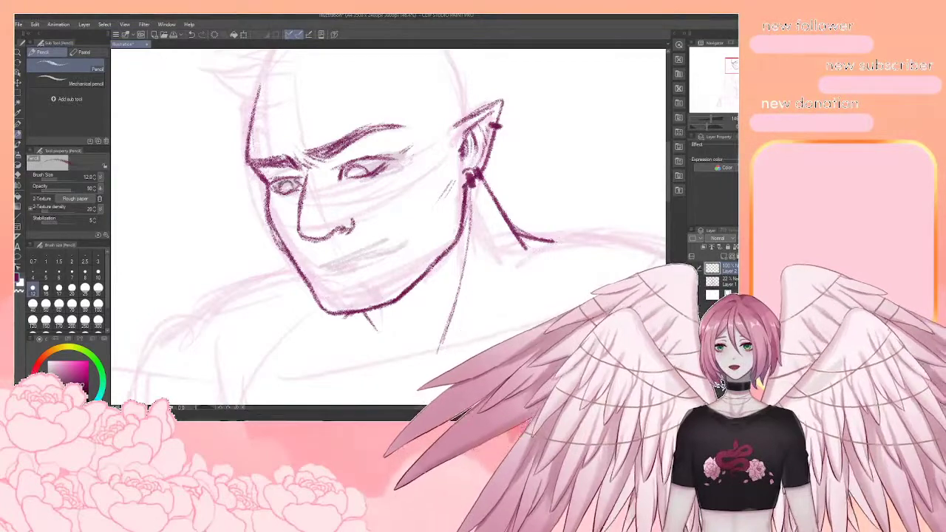
left_click_drag(389, 222, 391, 243)
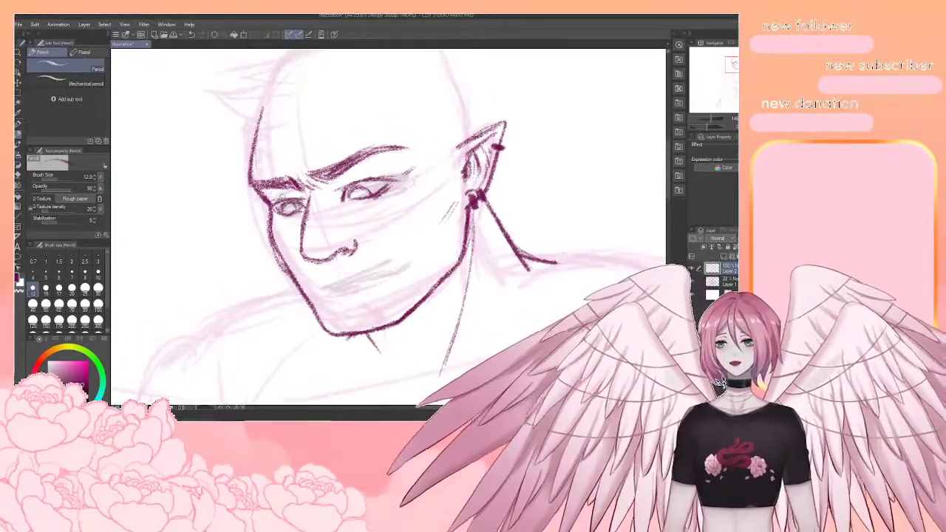
Mark the lower lip and draw the mouth line over the rough lips, with a curved line at its far corner
scroll(315, 190, "down", 3)
scroll(312, 198, "up", 2)
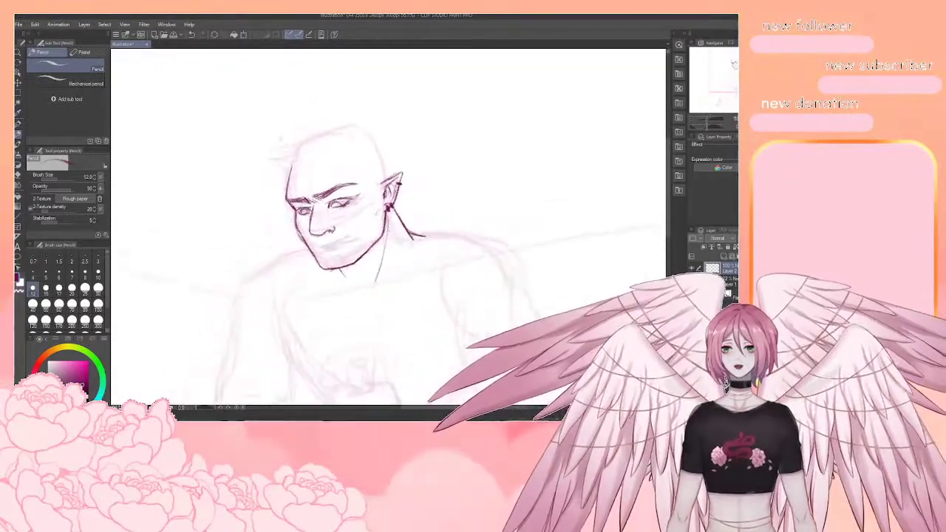
scroll(388, 226, "up", 2)
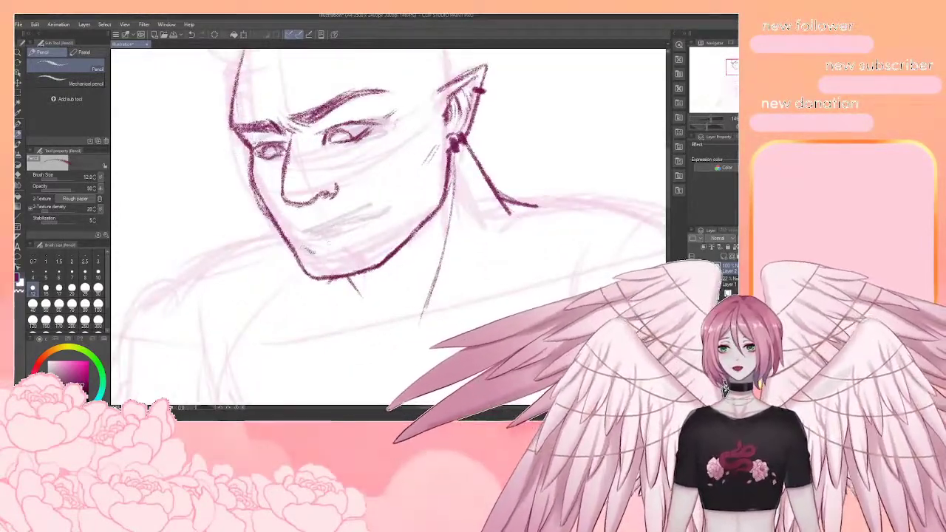
mouse_move(362, 239)
left_mouse_down()
mouse_move(377, 229)
mouse_move(372, 238)
left_mouse_up()
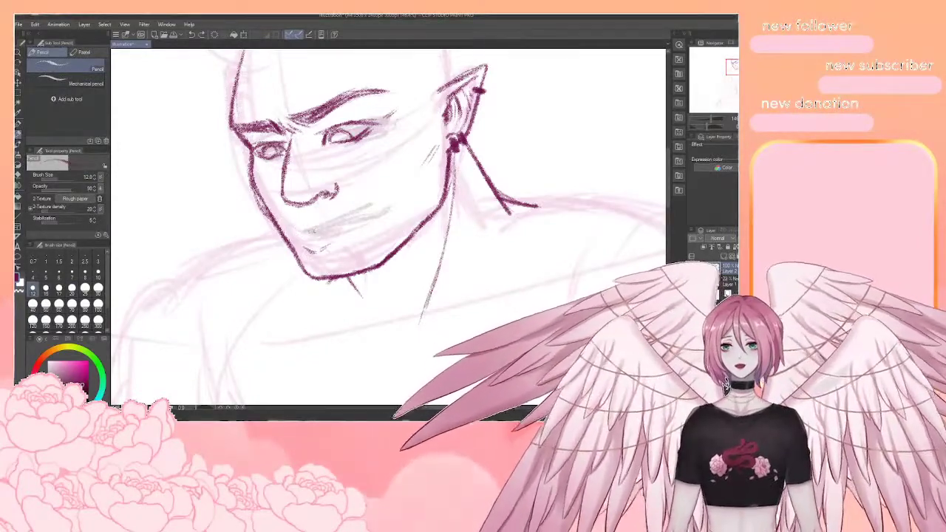
left_click_drag(317, 232, 356, 227)
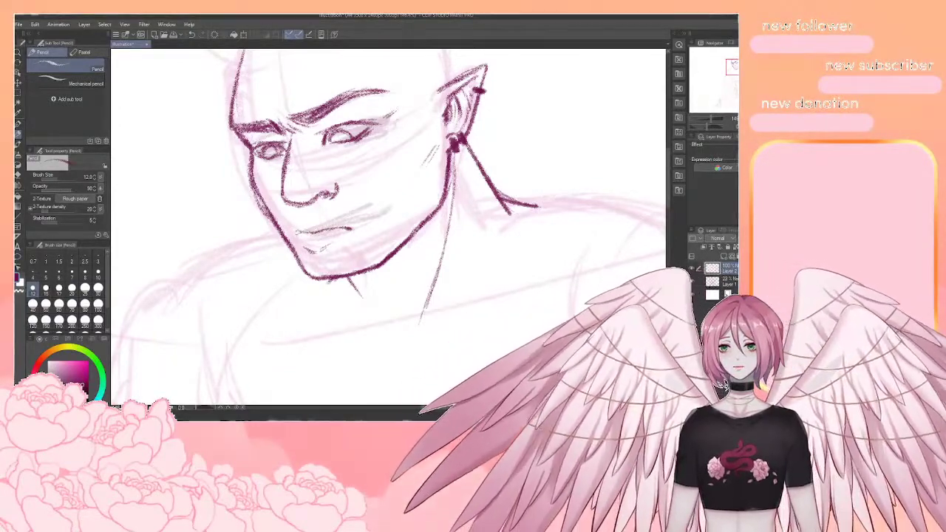
mouse_move(286, 207)
left_mouse_down()
mouse_move(296, 242)
mouse_move(310, 237)
mouse_move(287, 224)
mouse_move(295, 227)
left_mouse_up()
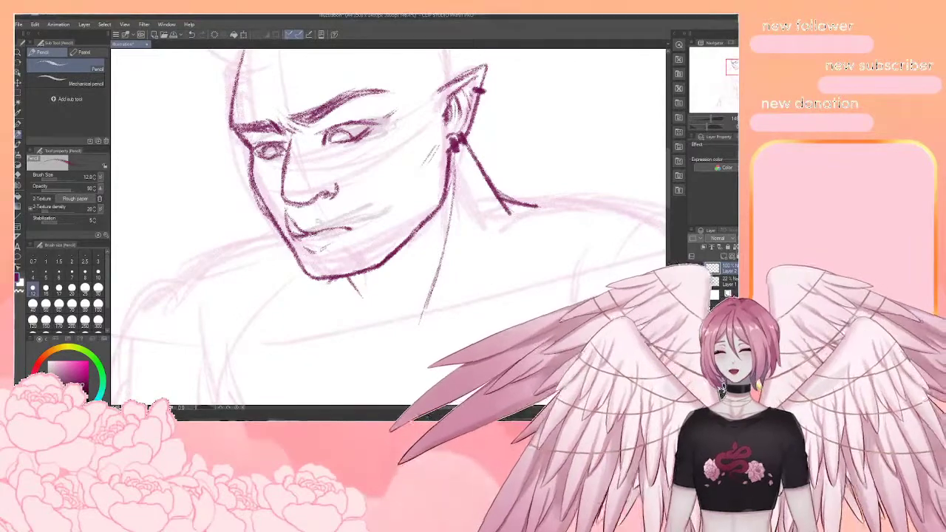
Erase the lower lip mark and trim the near end of the mouth line, then return to the pencil
key("e")
mouse_move(306, 241)
left_mouse_down()
mouse_move(329, 250)
mouse_move(296, 242)
mouse_move(337, 228)
left_mouse_up()
key("p")
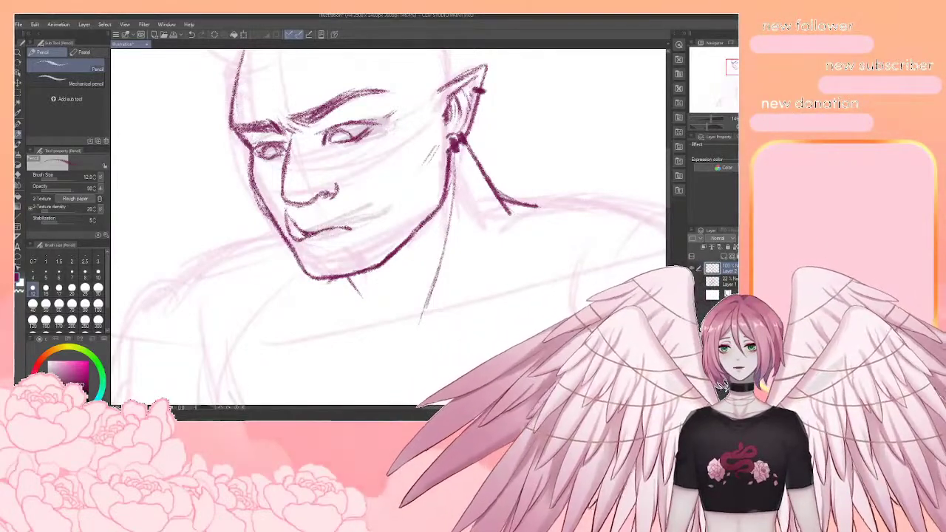
mouse_move(338, 230)
left_mouse_down()
mouse_move(350, 231)
mouse_move(348, 209)
mouse_move(338, 229)
mouse_move(351, 230)
left_mouse_up()
key("e")
mouse_move(343, 198)
left_mouse_down()
mouse_move(342, 229)
mouse_move(351, 233)
left_mouse_up()
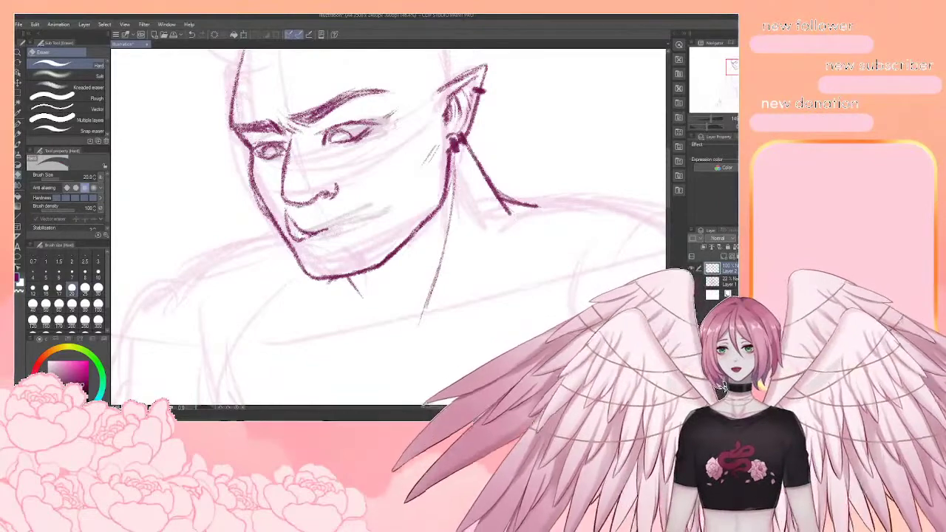
key("p")
key("p")
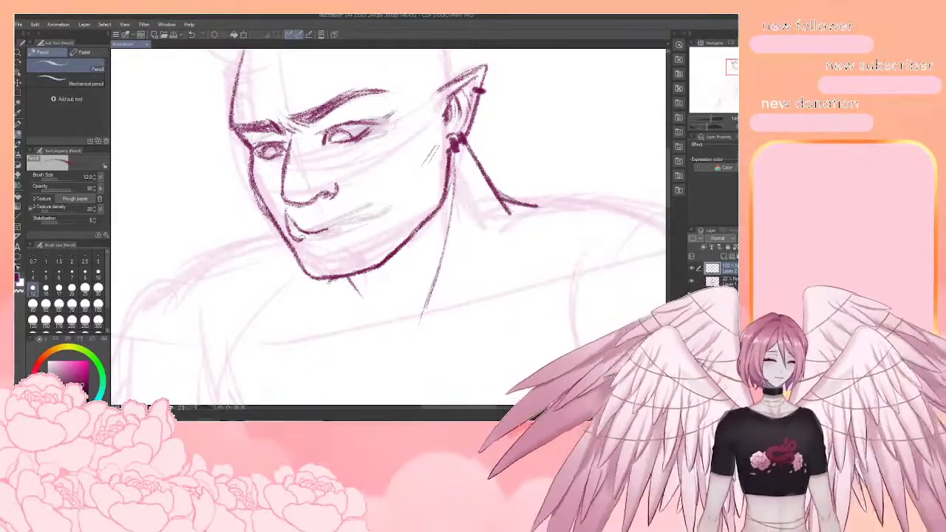
Draw an upright pointed tusk rising from the near end of the mouth line toward the nostril
left_click_drag(389, 227, 378, 215)
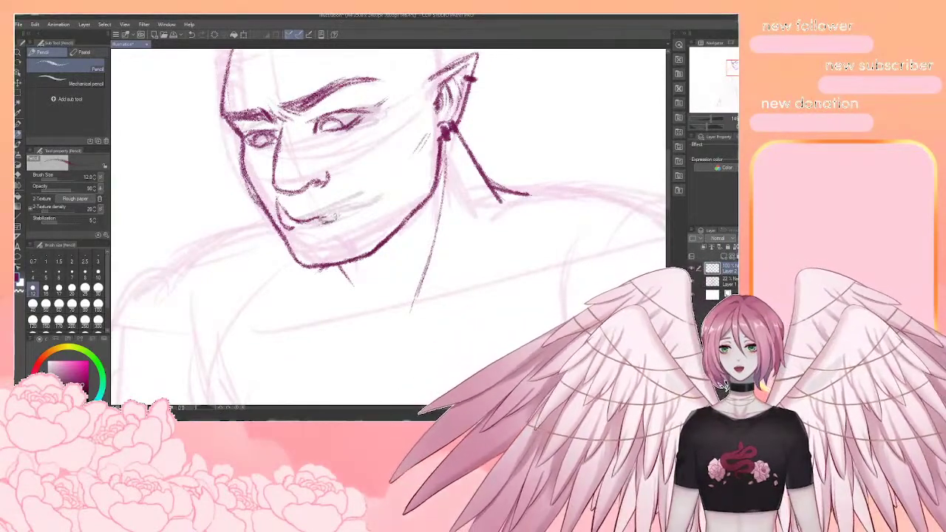
mouse_move(333, 218)
left_mouse_down()
mouse_move(331, 192)
mouse_move(321, 220)
mouse_move(339, 218)
left_mouse_up()
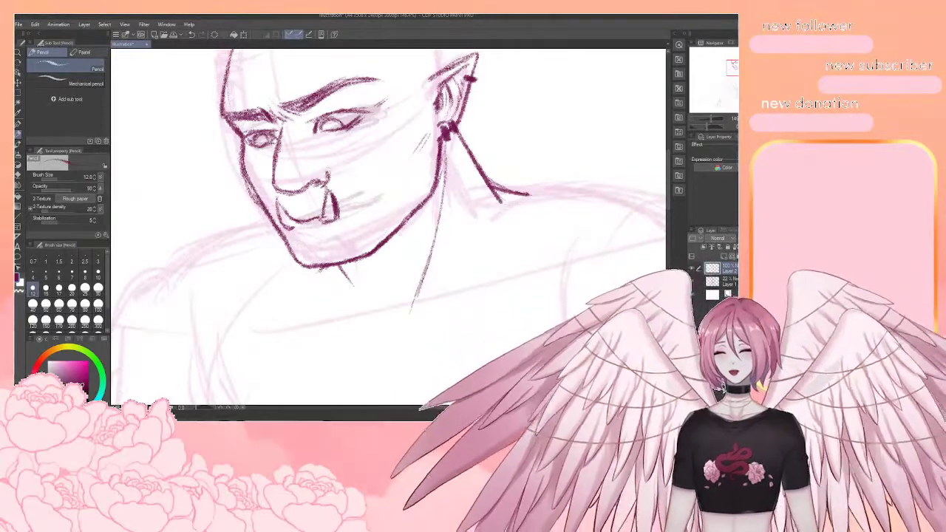
Erase the near tusk's outer edge and redraw it as a slimmer curved point rising from the mouth line
key("e")
mouse_move(324, 193)
left_mouse_down()
mouse_move(342, 167)
mouse_move(334, 209)
left_mouse_up()
key("p")
key("ctrl+z")
mouse_move(337, 193)
left_mouse_down()
mouse_move(340, 218)
mouse_move(321, 217)
left_mouse_up()
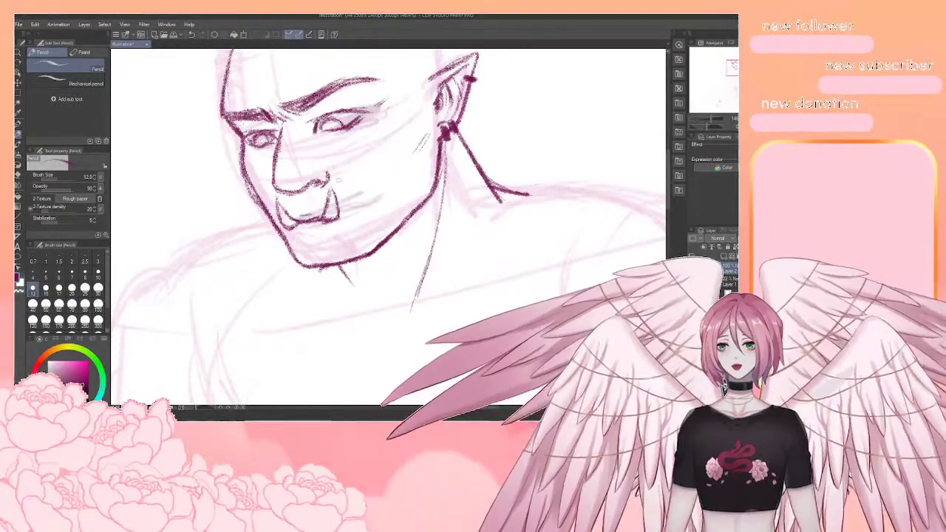
Extend the mouth line past the near tusk with a dark corner and mark a short crease under the lower lip
left_click_drag(347, 218, 340, 225)
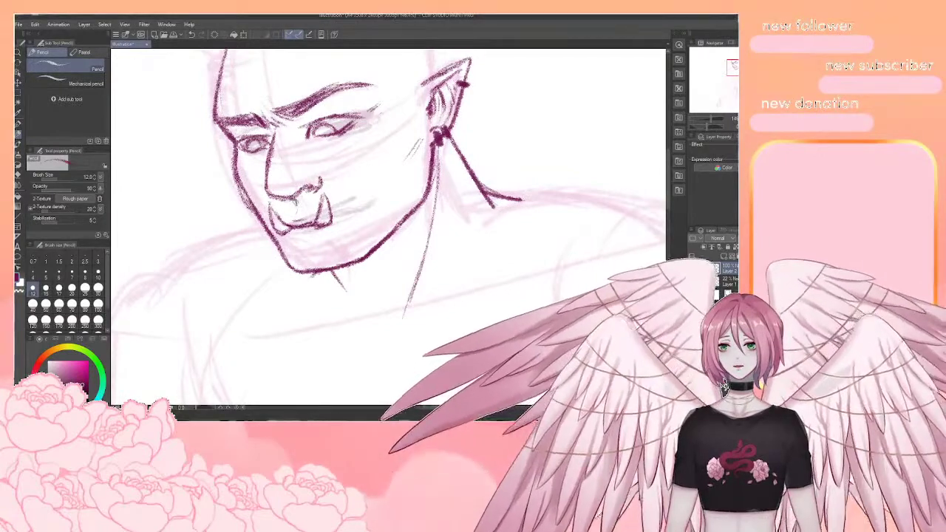
left_click_drag(298, 211, 296, 215)
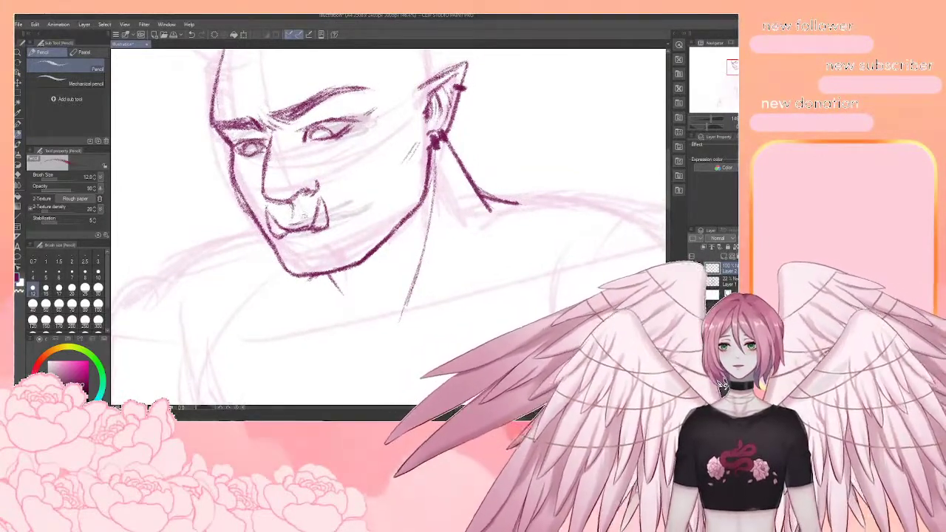
left_click_drag(323, 180, 315, 195)
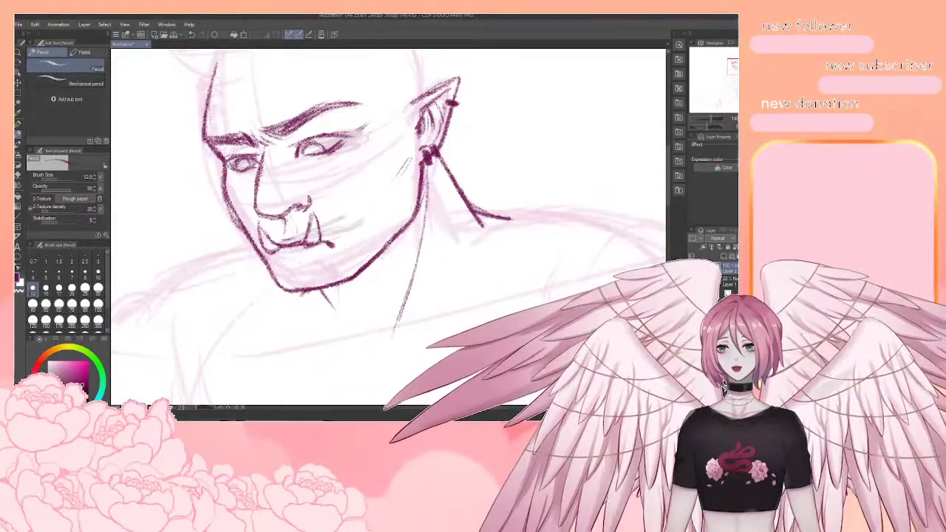
left_click_drag(276, 268, 366, 242)
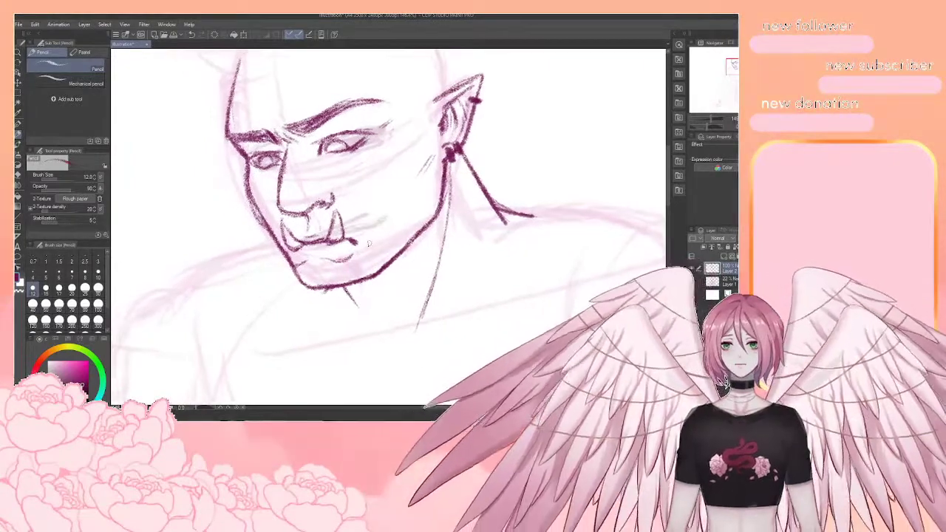
Erase the far jaw outline beside the mouth and redraw it continuously down to the chin
scroll(367, 244, "down", 4)
key("ctrl+plus")
key("ctrl+plus")
key("e")
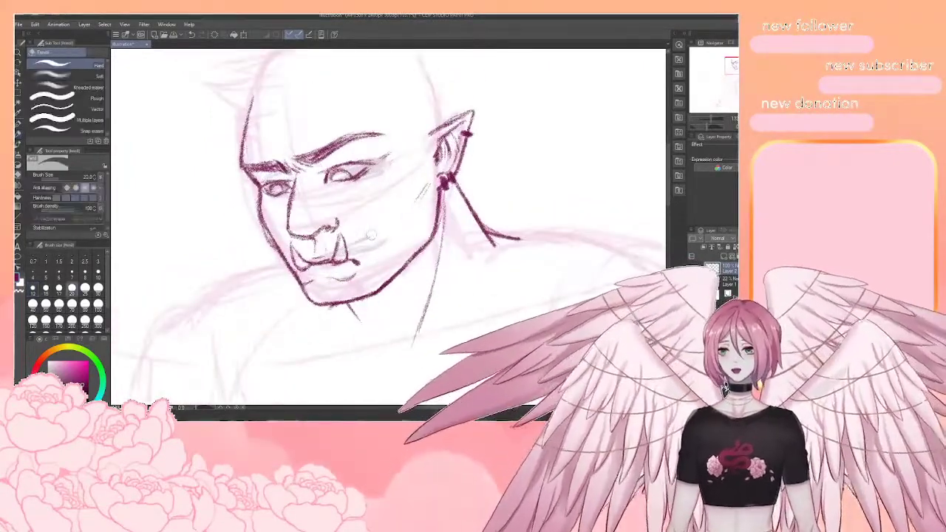
mouse_move(301, 279)
left_mouse_down()
mouse_move(289, 264)
mouse_move(296, 283)
left_mouse_up()
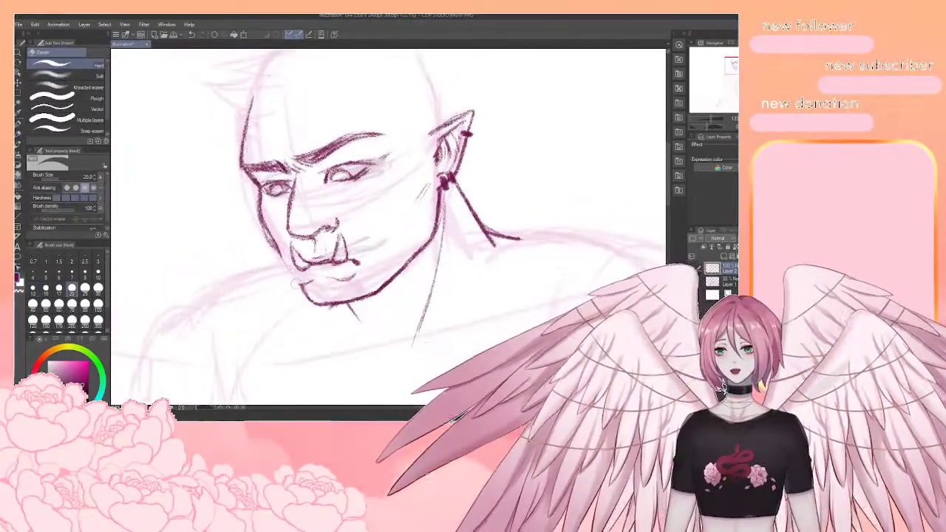
key("p")
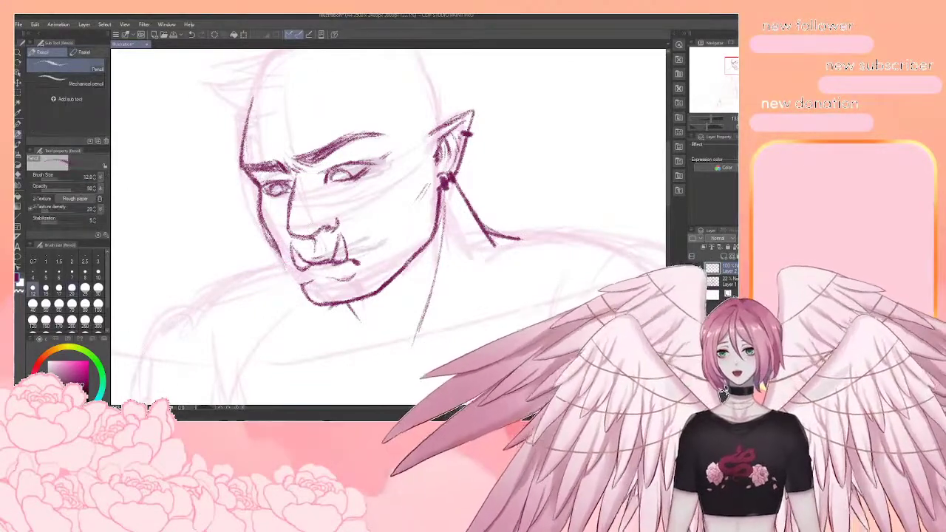
mouse_move(284, 253)
left_mouse_down()
mouse_move(287, 278)
mouse_move(313, 304)
left_mouse_up()
Trim the outer edge of the far cheek line and retrace it from below the eye to the mouth
key("e")
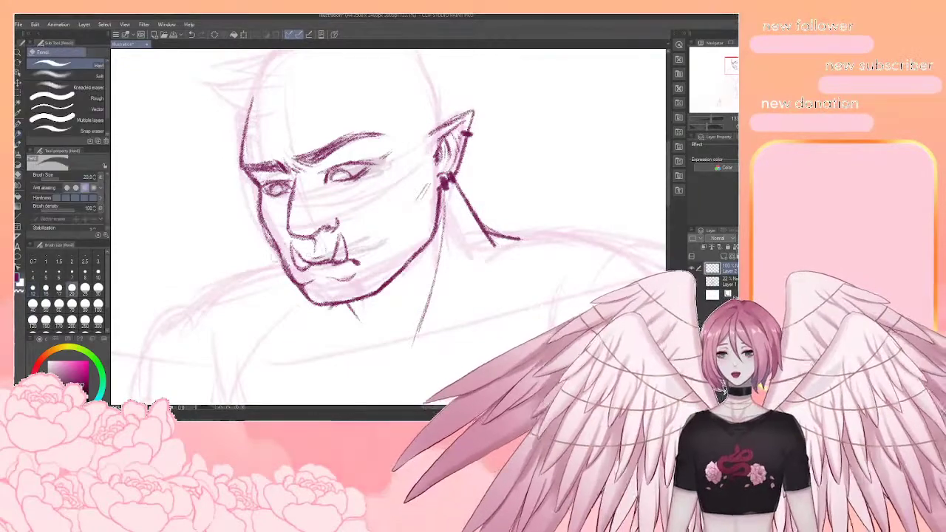
left_click_drag(268, 241, 290, 280)
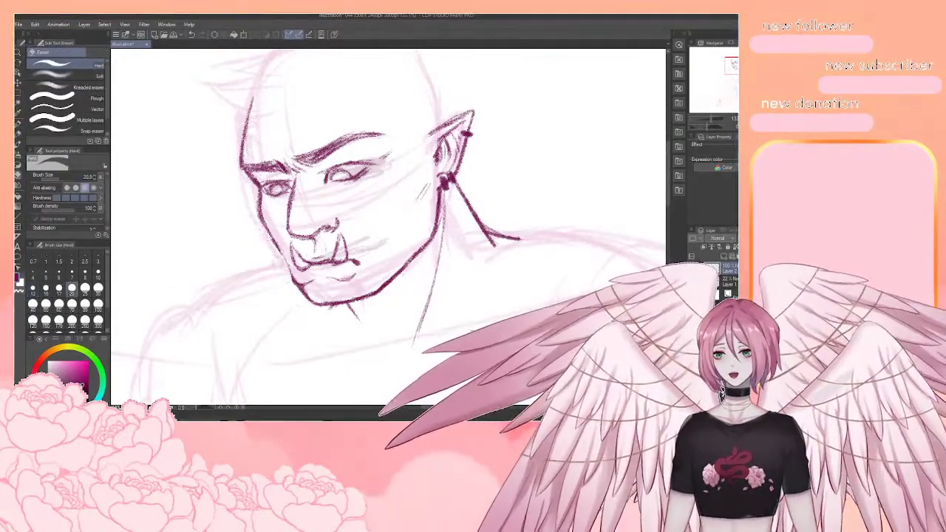
key("p")
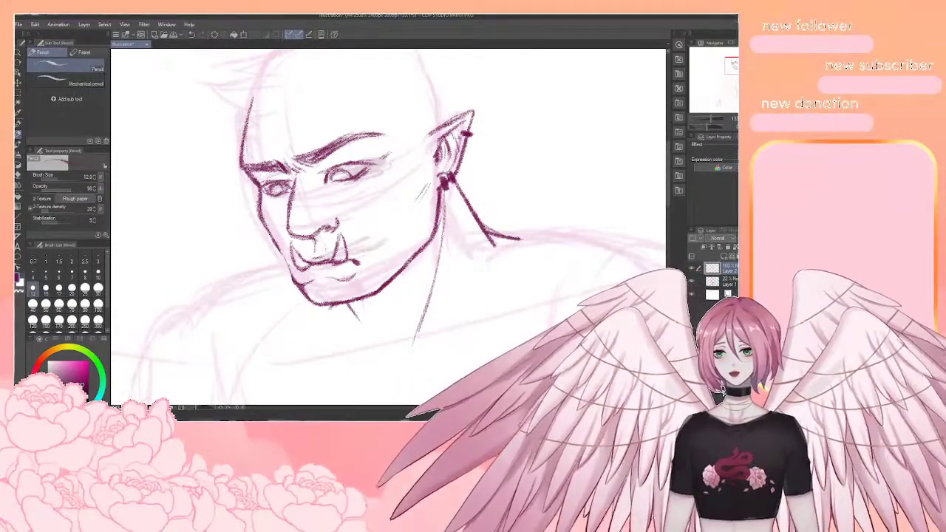
left_click_drag(261, 221, 294, 281)
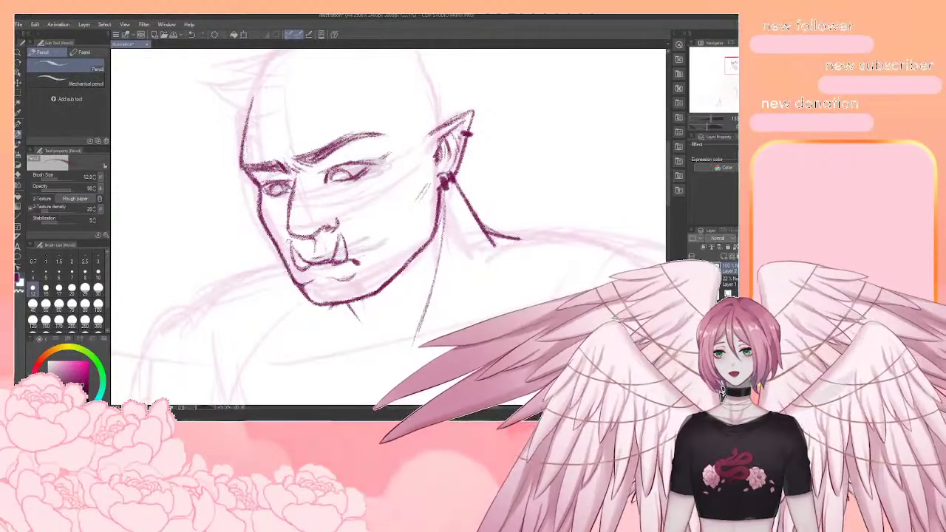
Erase the chin contour, the front part of the near jaw line and the crease under the lip
key("e")
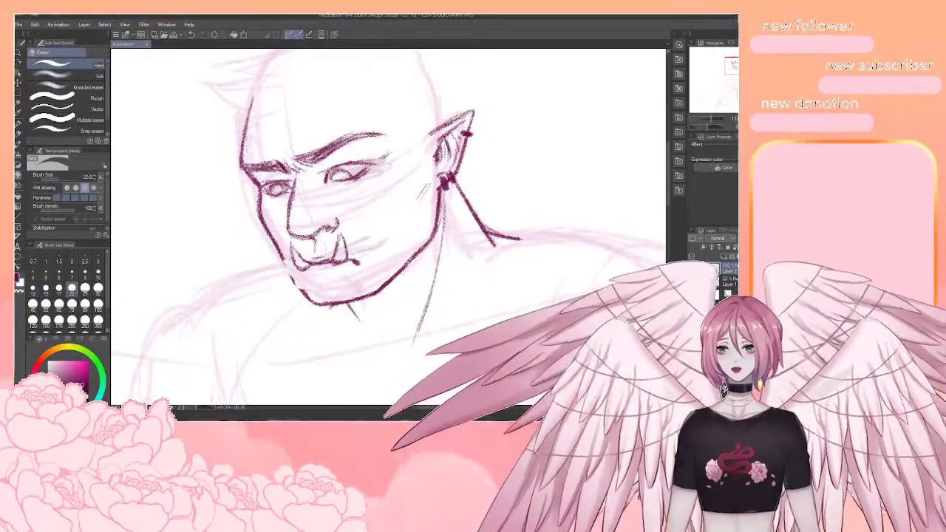
mouse_move(284, 256)
left_mouse_down()
mouse_move(325, 301)
mouse_move(370, 297)
mouse_move(361, 321)
mouse_move(404, 272)
left_mouse_up()
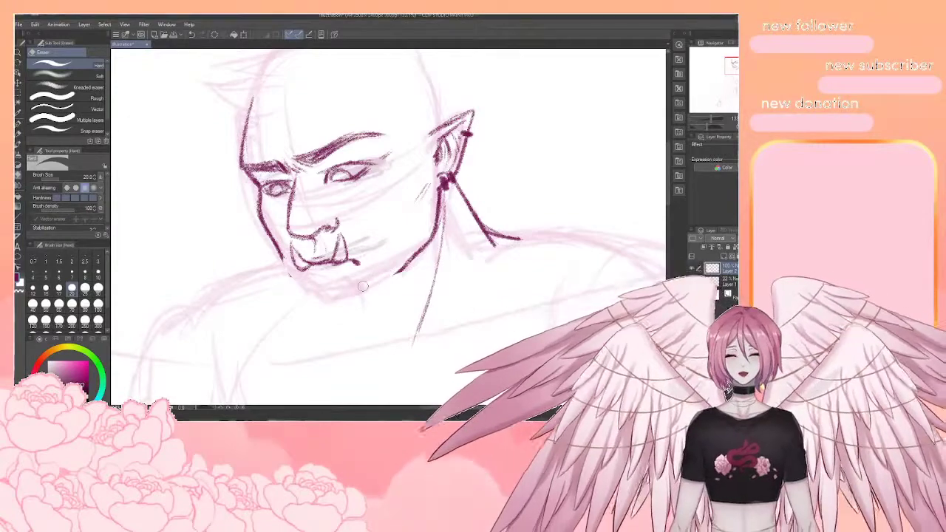
key("p")
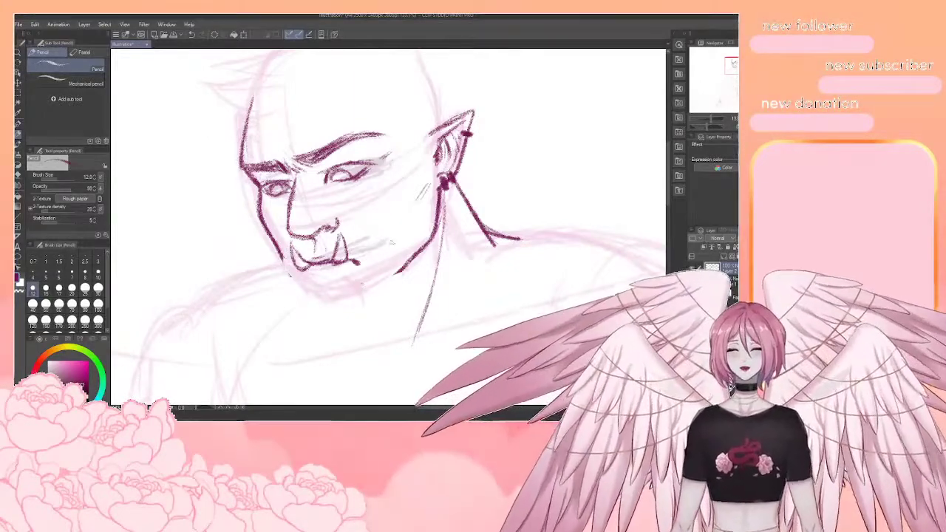
Erase the far tusk and the far end of the mouth line, then redraw that end curving up to the cheek outline
left_click_drag(362, 286, 357, 270)
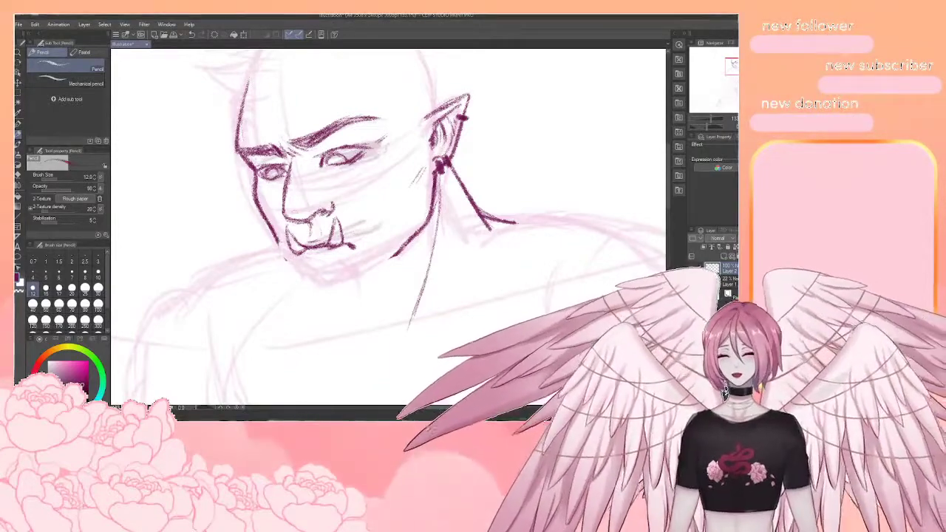
key("e")
left_click_drag(288, 227, 308, 255)
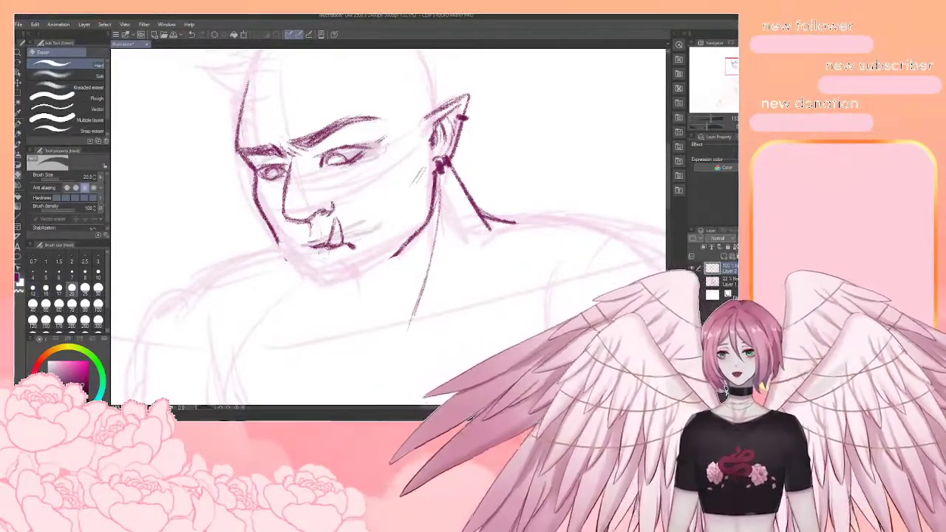
key("p")
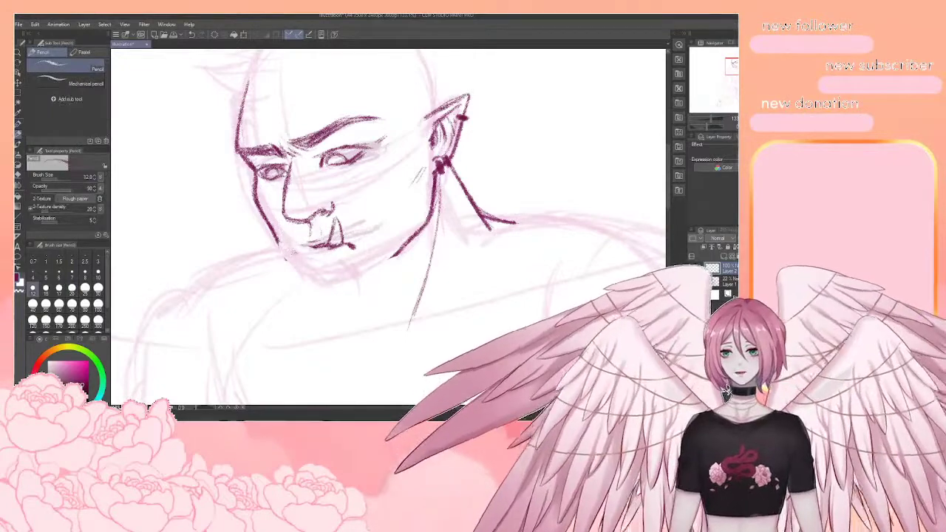
mouse_move(280, 236)
left_mouse_down()
mouse_move(290, 248)
mouse_move(326, 248)
left_mouse_up()
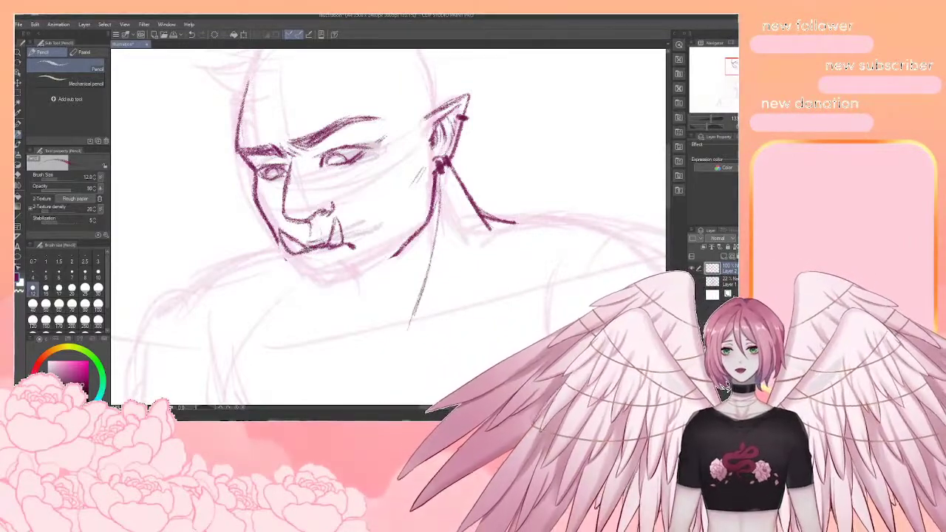
Draw the lower lip's bottom contour from the far jaw edge to below the near mouth corner, reworking its near end
key("e")
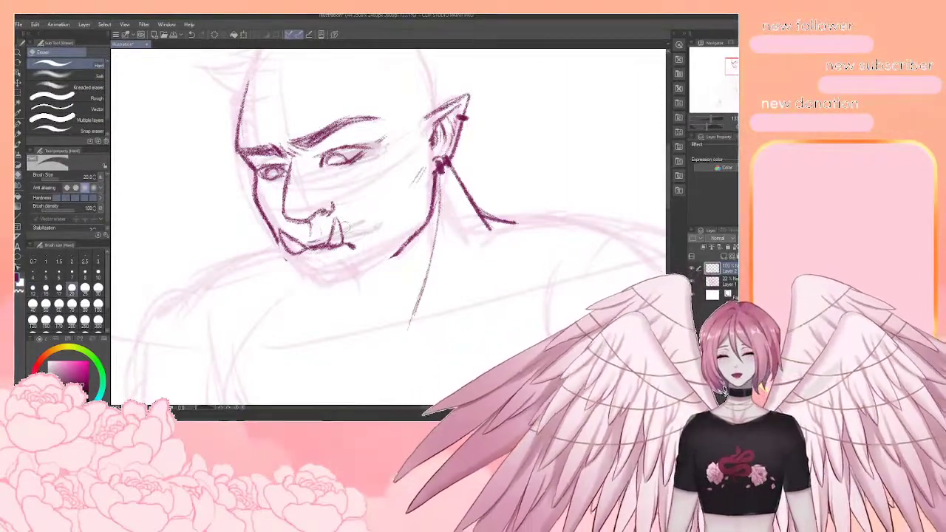
key("p")
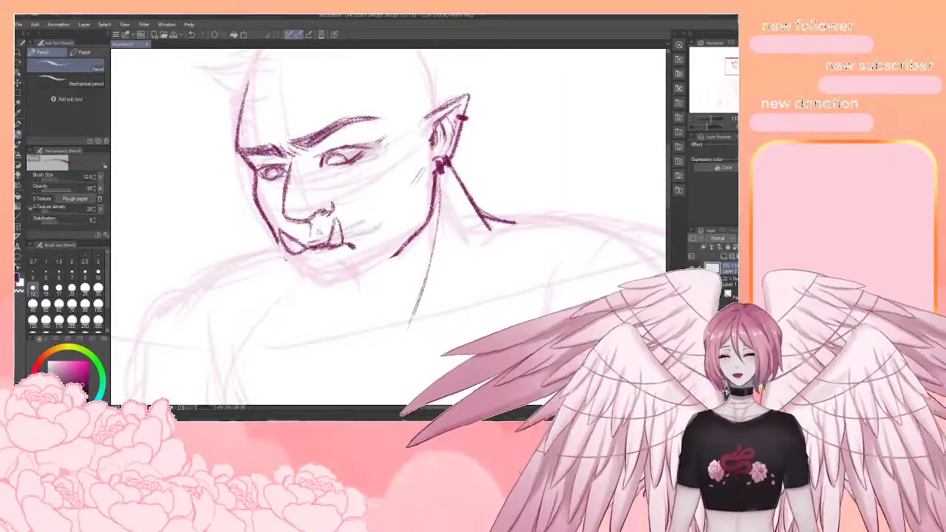
key("e")
key("p")
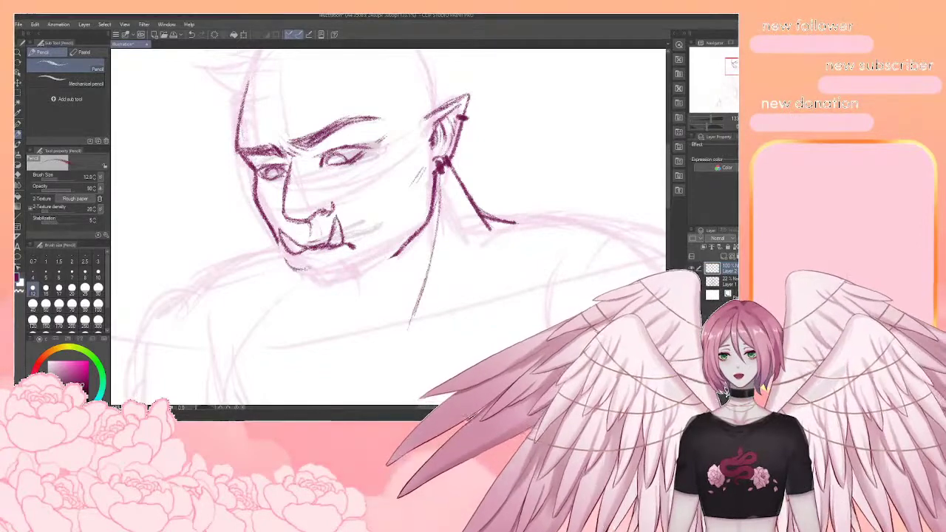
left_click_drag(331, 267, 358, 254)
key("e")
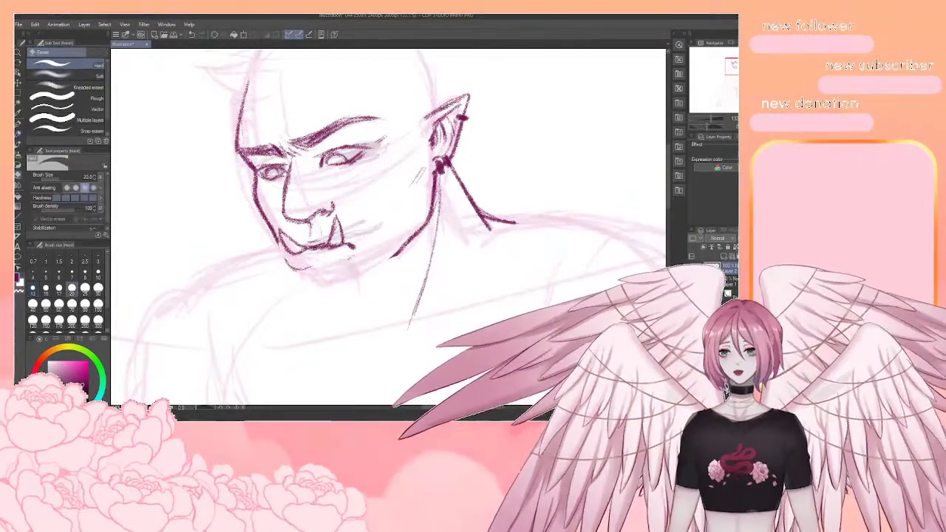
key("p")
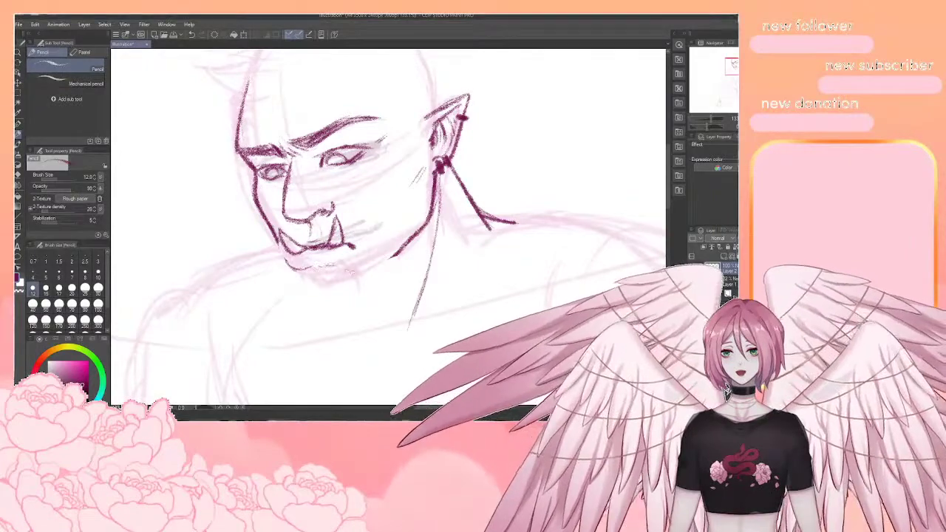
left_click_drag(327, 265, 359, 264)
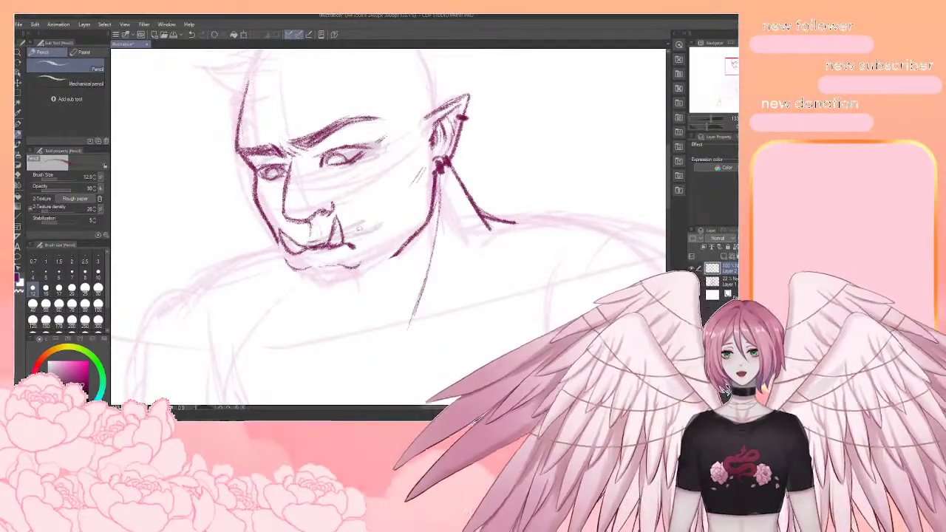
key("e")
Extend the mouth line beyond the near tusk and finish it with a small downward hook at the corner
key("p")
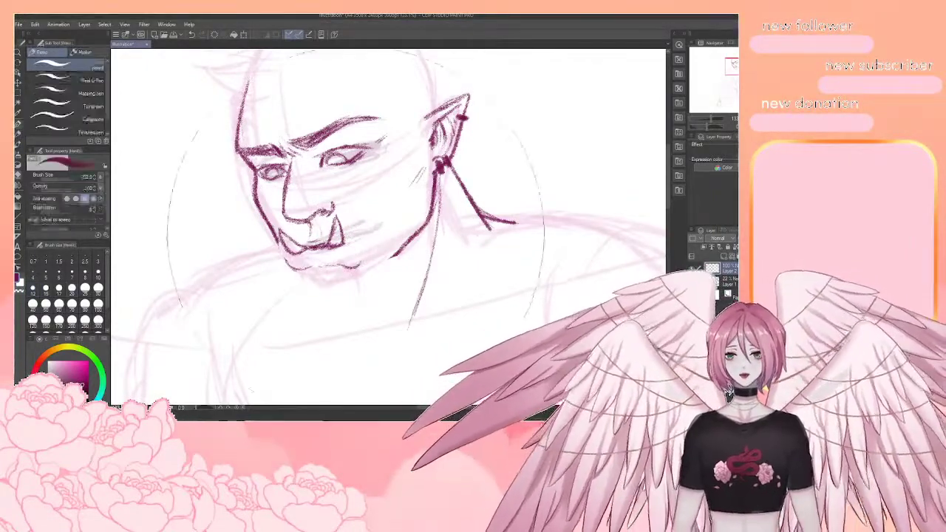
key("p")
left_click_drag(343, 244, 397, 227)
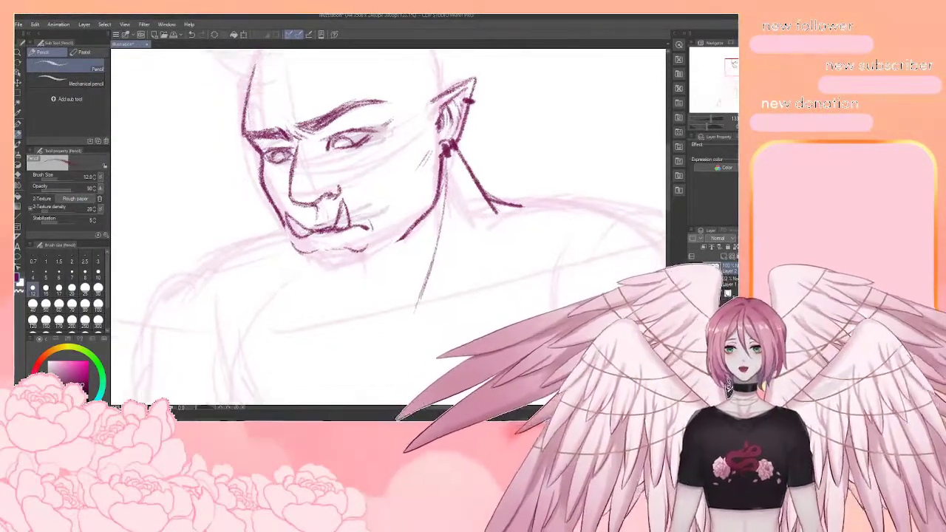
Draw the chin down from the far side of the lower lip and connect it to the near jaw line
left_click_drag(278, 216, 306, 269)
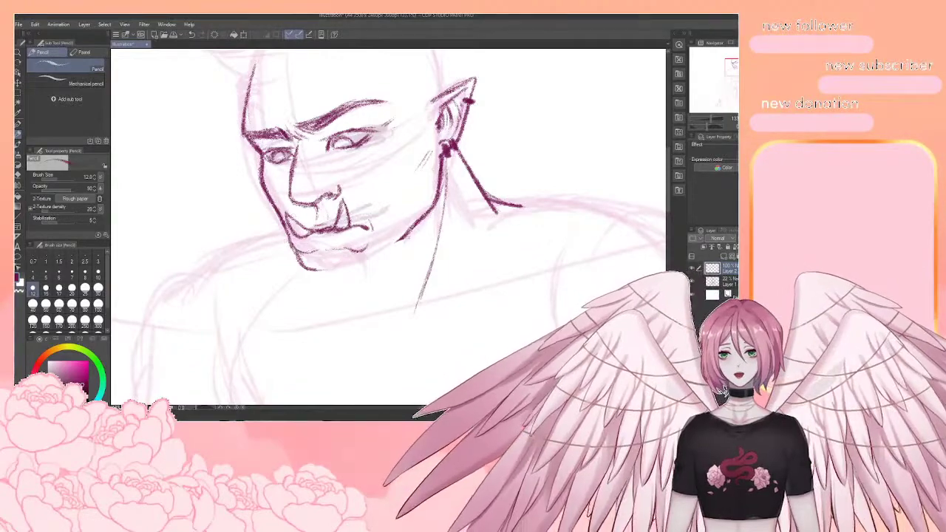
mouse_move(412, 230)
left_mouse_down()
mouse_move(365, 262)
mouse_move(309, 271)
left_mouse_up()
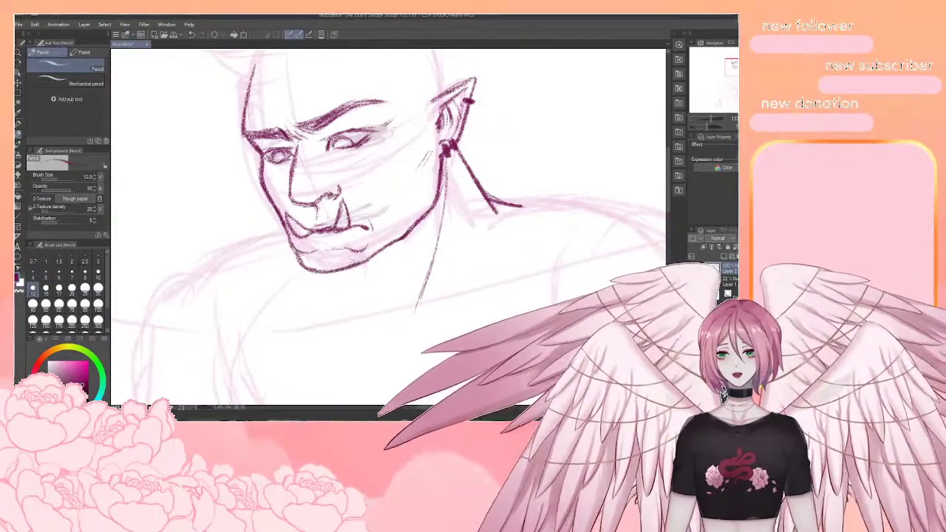
mouse_move(419, 214)
left_mouse_down()
mouse_move(425, 195)
mouse_move(393, 235)
left_mouse_up()
Erase the join between the chin and the near jaw, then redraw it as a more angular contour and strengthen the jaw line
key("e")
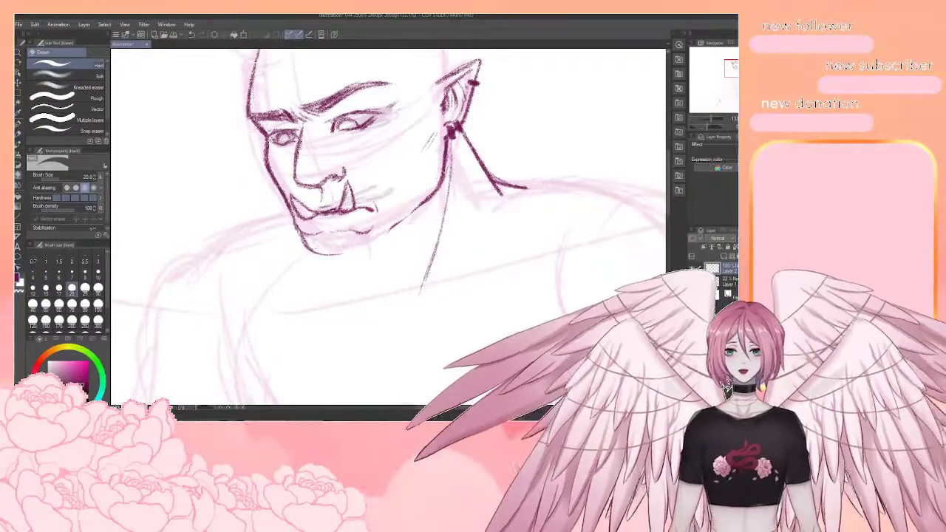
key("p")
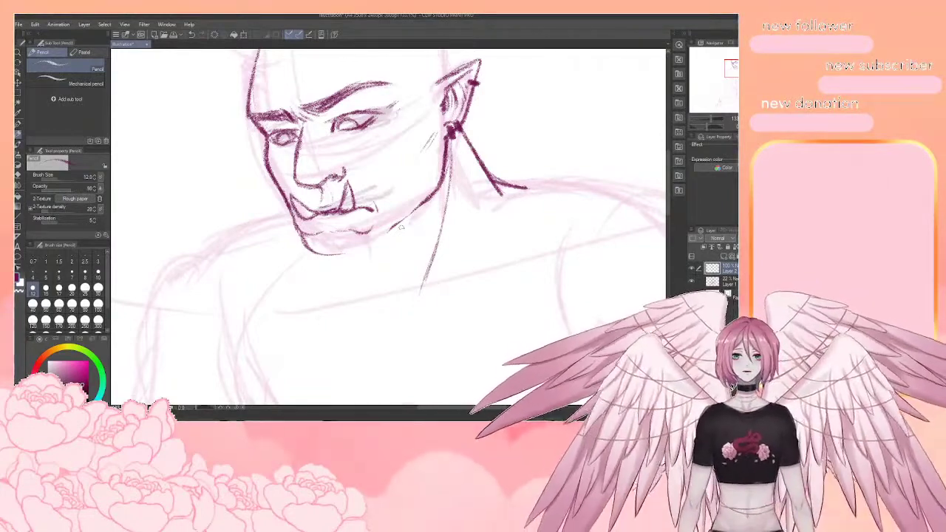
left_click_drag(402, 228, 407, 210)
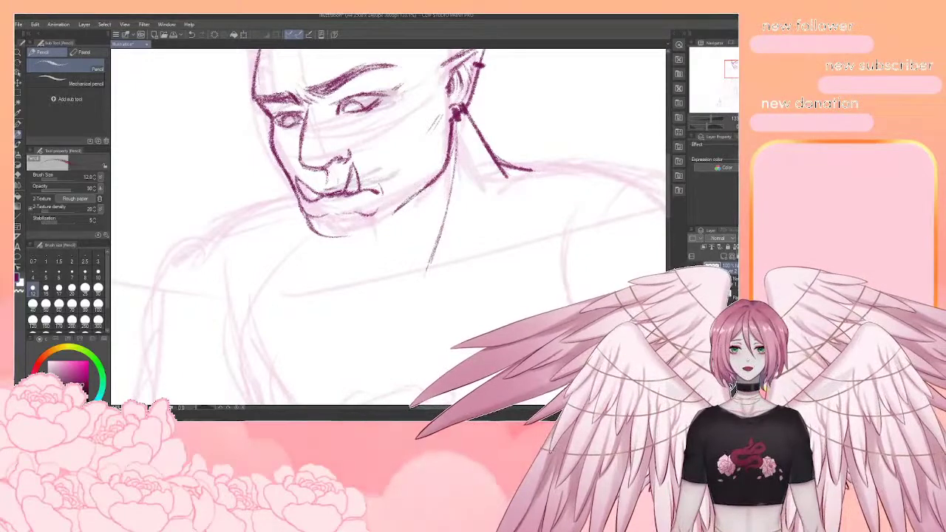
left_click_drag(383, 224, 321, 234)
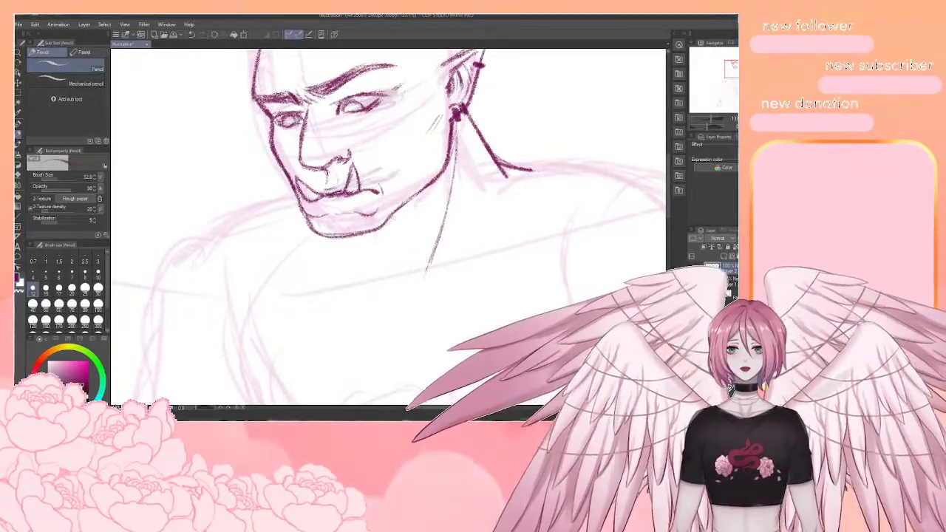
left_click_drag(395, 216, 377, 227)
left_click_drag(419, 194, 388, 220)
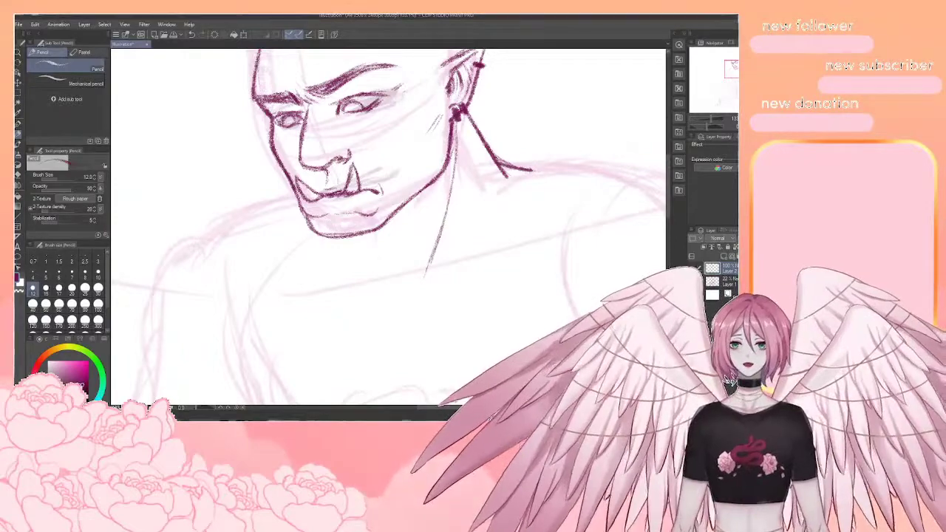
left_click_drag(386, 268, 423, 320)
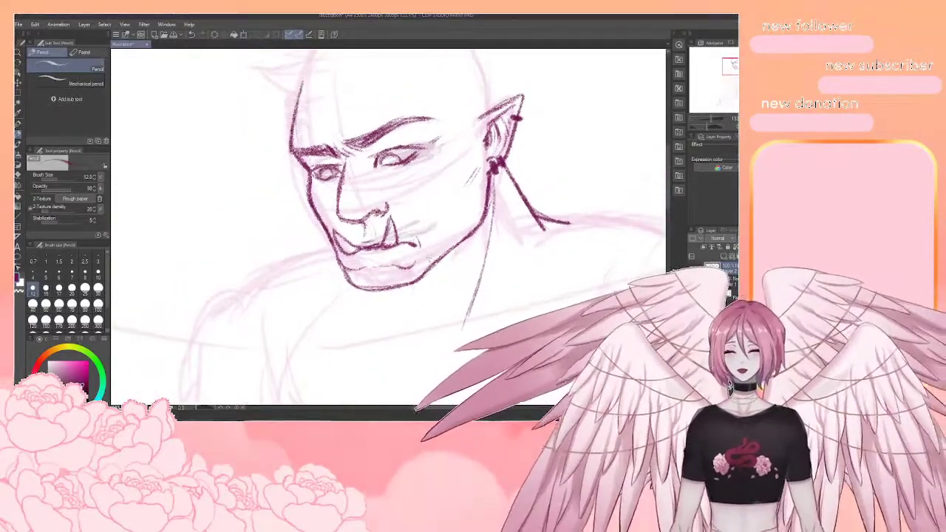
Erase the chin and near jaw line, then redraw them with a longer, squarer chin and an angular jaw rising to the ear
key("e")
left_click_drag(468, 236, 485, 204)
mouse_move(404, 287)
left_mouse_down()
mouse_move(376, 289)
mouse_move(340, 273)
left_mouse_up()
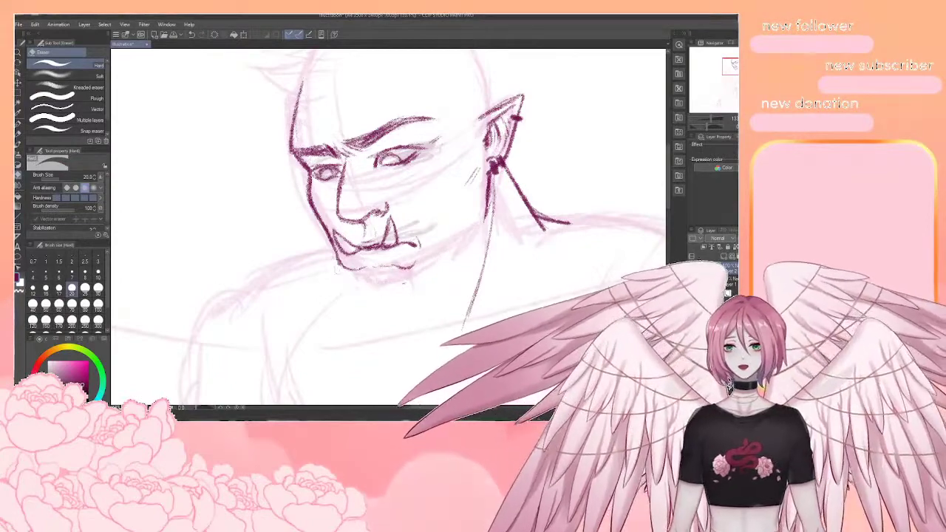
key("p")
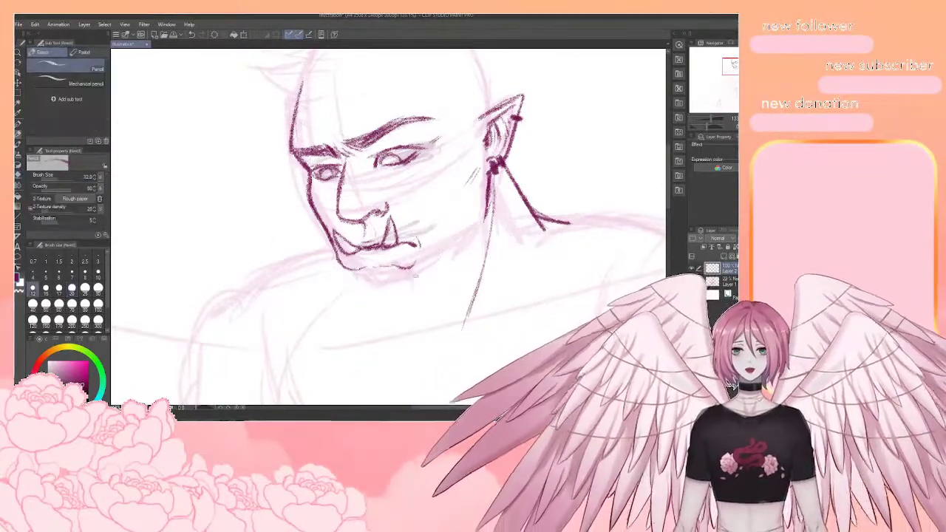
mouse_move(345, 269)
left_mouse_down()
mouse_move(378, 300)
mouse_move(422, 290)
mouse_move(473, 244)
left_mouse_up()
left_click_drag(444, 275, 488, 216)
mouse_move(490, 167)
left_mouse_down()
mouse_move(463, 249)
mouse_move(405, 297)
mouse_move(378, 301)
left_mouse_up()
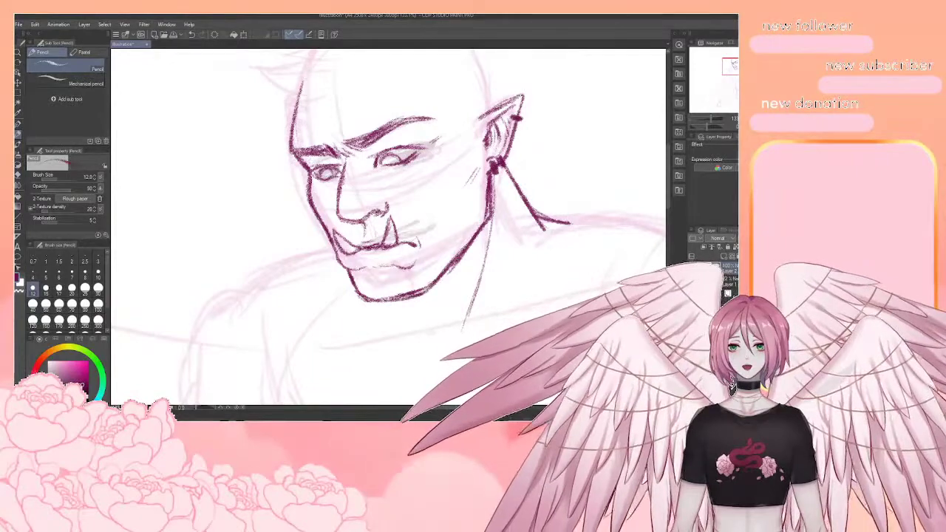
Erase the upper part of the near jaw below the earring and redraw it as a smoother curve into the lower jaw
key("e")
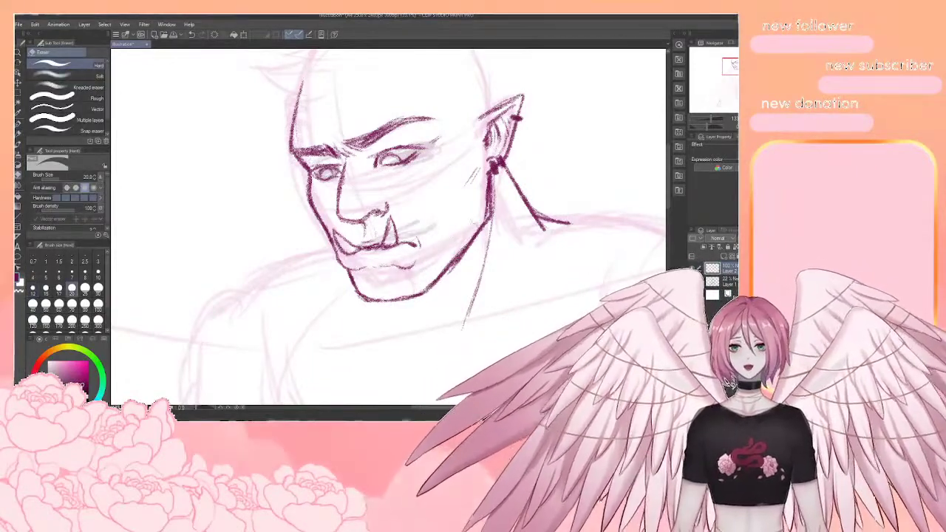
left_click_drag(486, 176, 486, 221)
left_click_drag(488, 167, 485, 177)
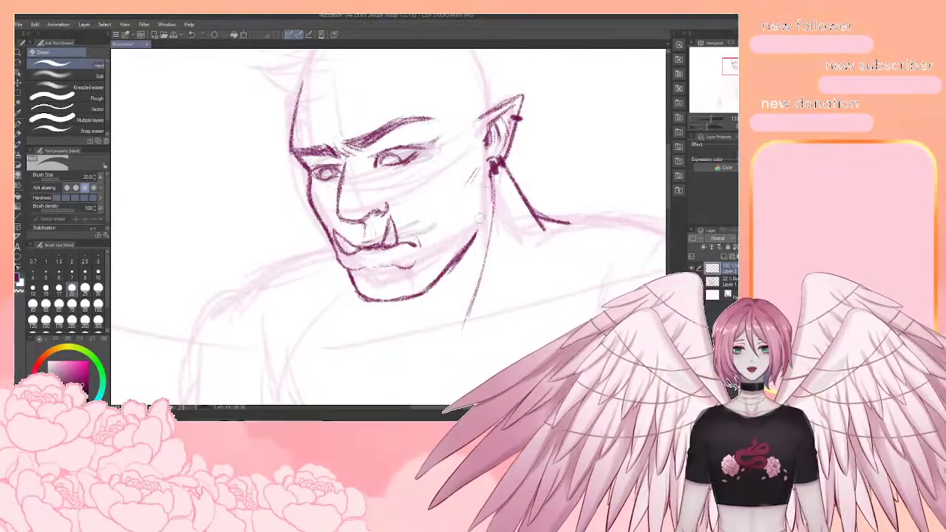
key("p")
left_click_drag(489, 177, 477, 234)
left_click_drag(491, 181, 484, 214)
mouse_move(392, 222)
left_mouse_down()
mouse_move(400, 266)
mouse_move(389, 267)
mouse_move(379, 231)
left_mouse_up()
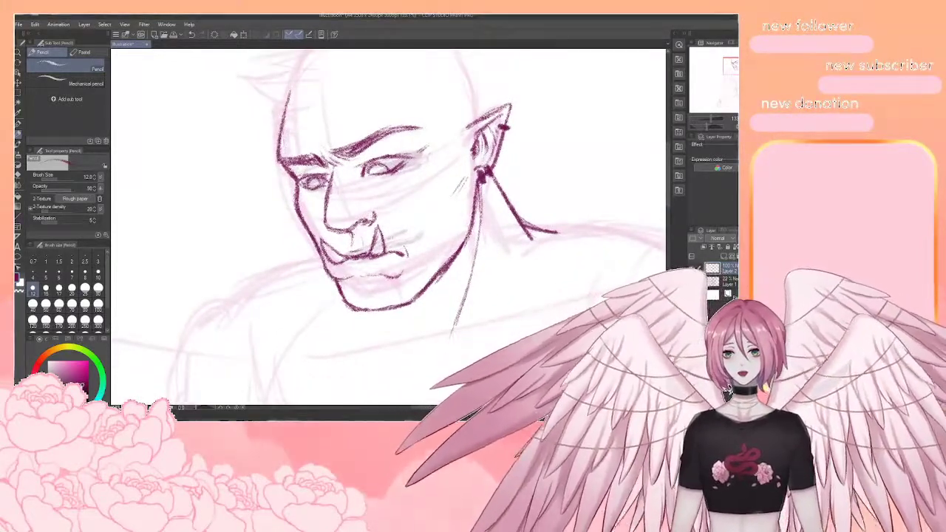
Erase the near end of the lower lip's bottom contour and rework it as a short, light stroke
key("e")
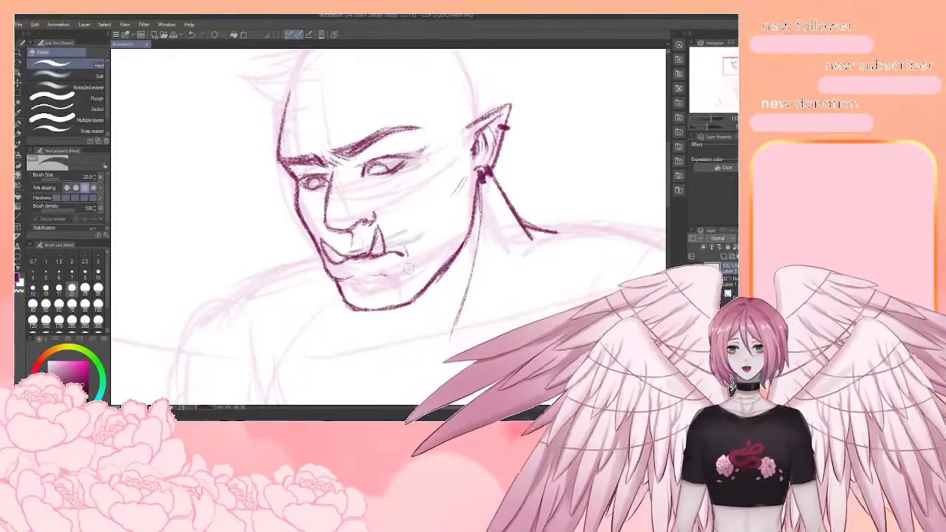
key("p")
left_click_drag(377, 274, 407, 267)
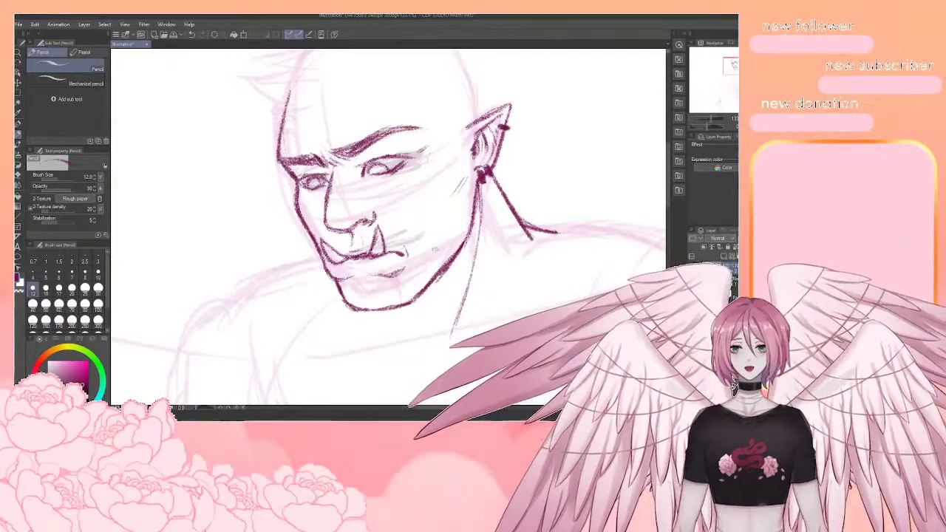
key("e")
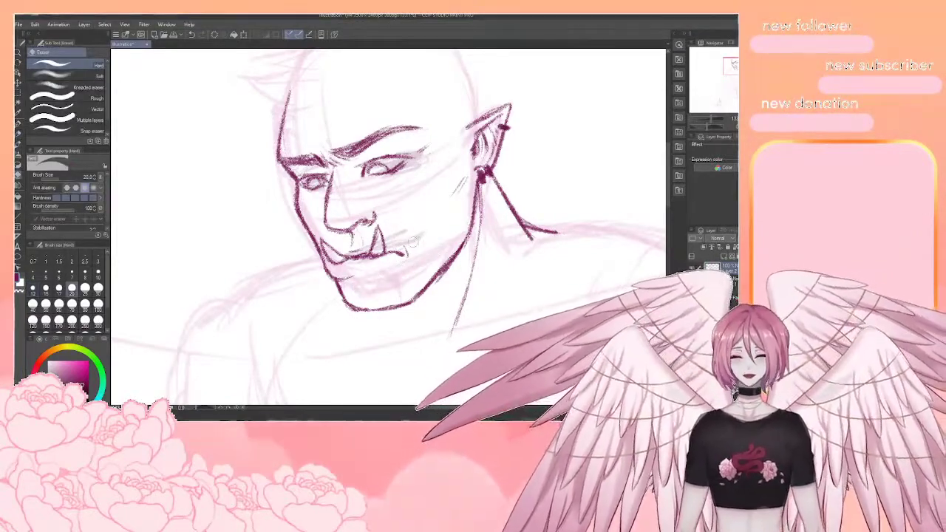
key("p")
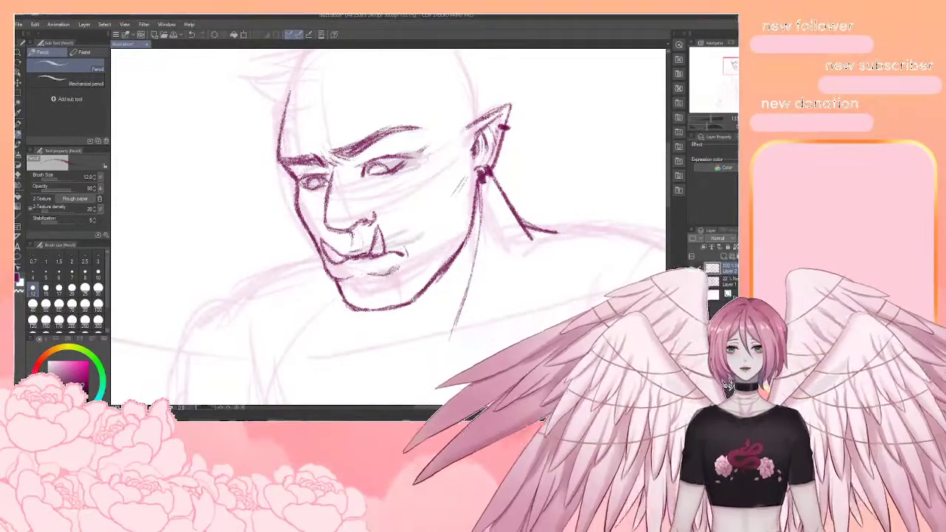
left_click_drag(376, 274, 392, 274)
key("e")
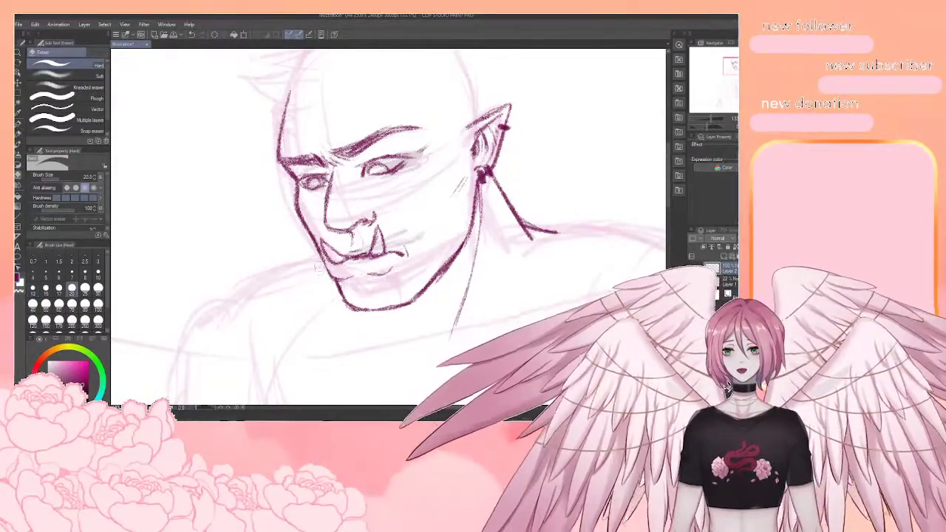
key("p")
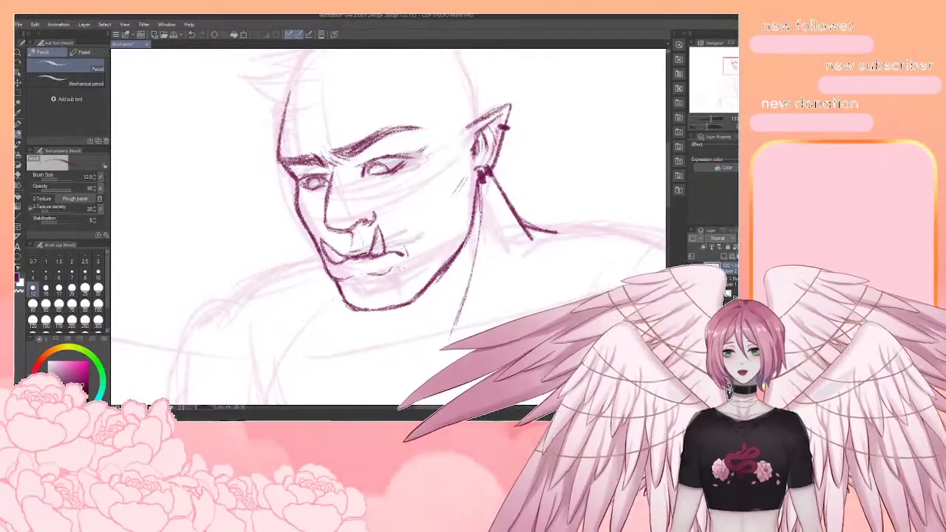
Erase the short line under the lower lip and redraw it as a light curved stroke with the 12 px pencil
key("p")
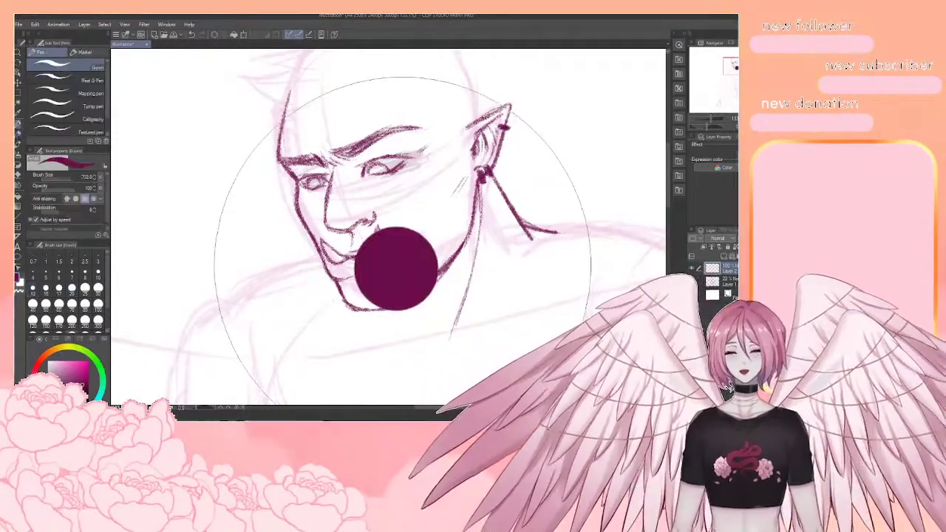
key("e")
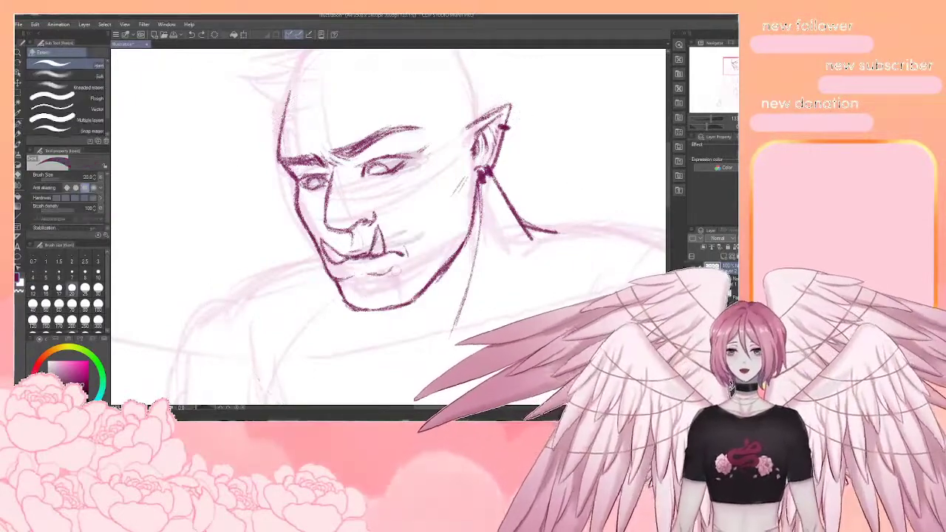
key("p")
key("p")
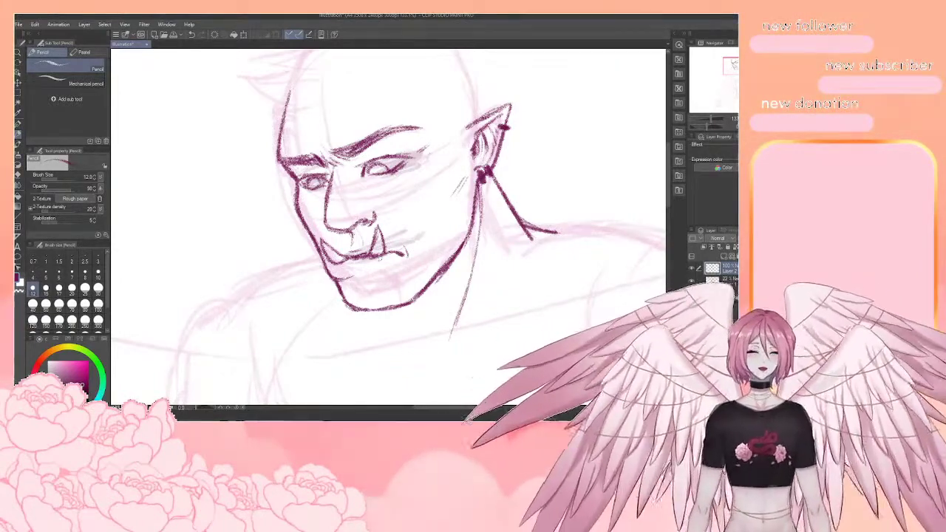
left_click_drag(381, 257, 386, 213)
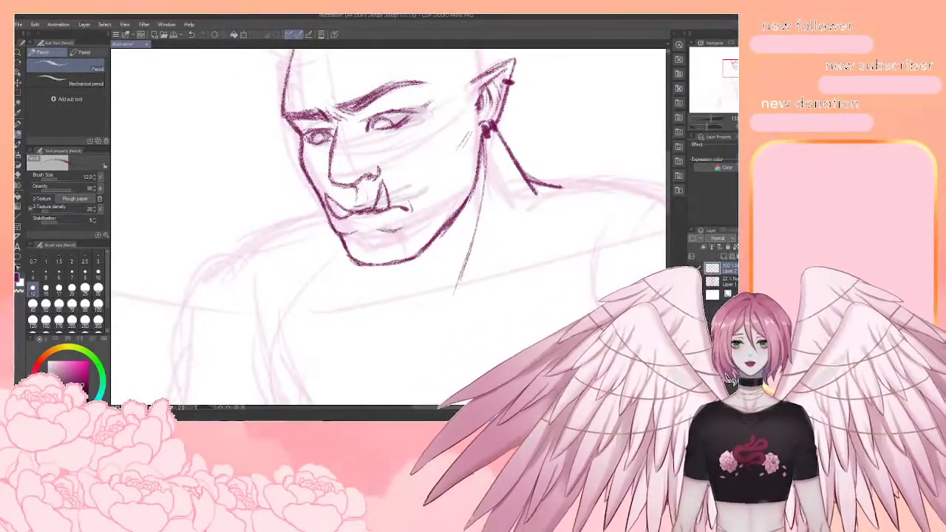
left_click_drag(374, 229, 384, 231)
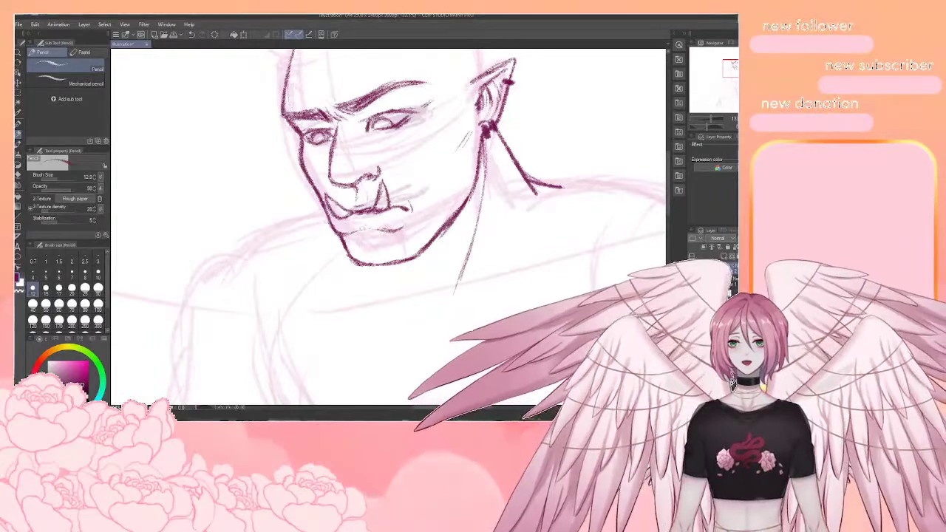
Erase and redraw the near tusk's outer edge, and add slash marks across the near brow and lower cheek
scroll(405, 172, "down", 11)
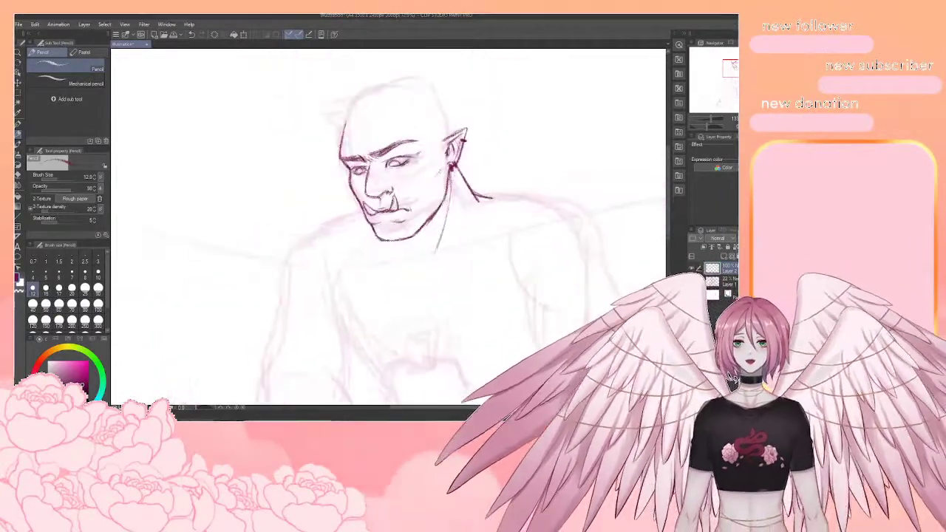
scroll(400, 165, "up", 6)
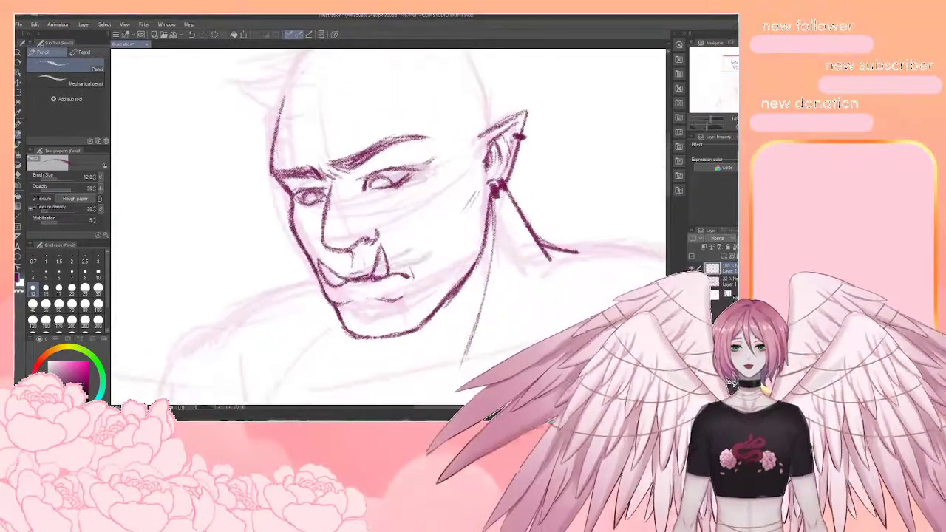
key("e")
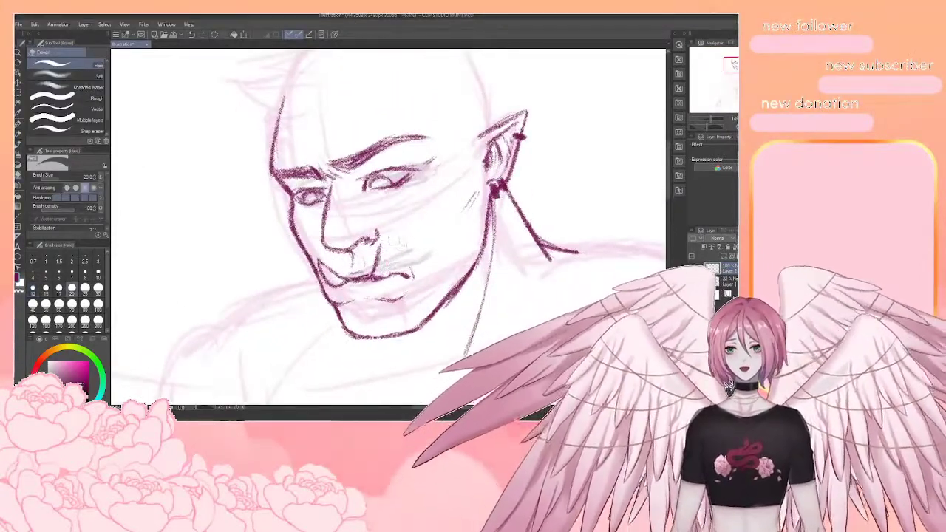
key("p")
left_click_drag(387, 262, 392, 277)
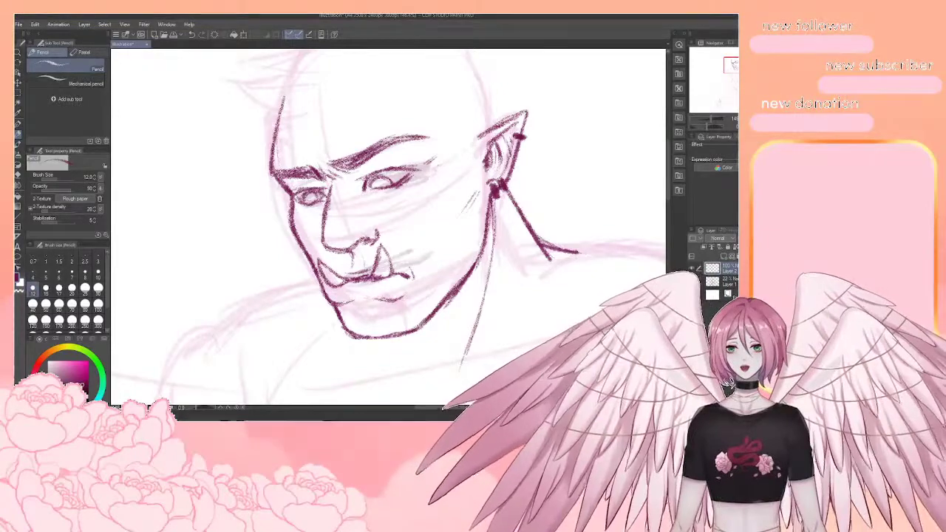
left_click_drag(388, 222, 403, 302)
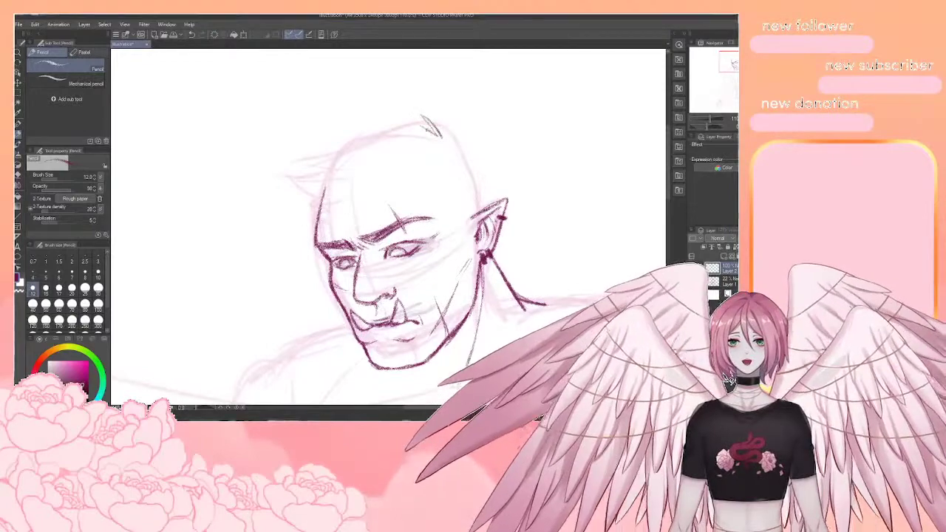
Outline the short hair from the crown to a spiky swept fringe, and down the back of the head to the ear
mouse_move(392, 119)
left_mouse_down()
mouse_move(429, 131)
mouse_move(373, 129)
mouse_move(294, 163)
left_mouse_up()
left_click_drag(335, 157, 280, 174)
mouse_move(280, 175)
left_mouse_down()
mouse_move(325, 186)
mouse_move(292, 189)
mouse_move(316, 208)
left_mouse_up()
left_click_drag(346, 161, 324, 142)
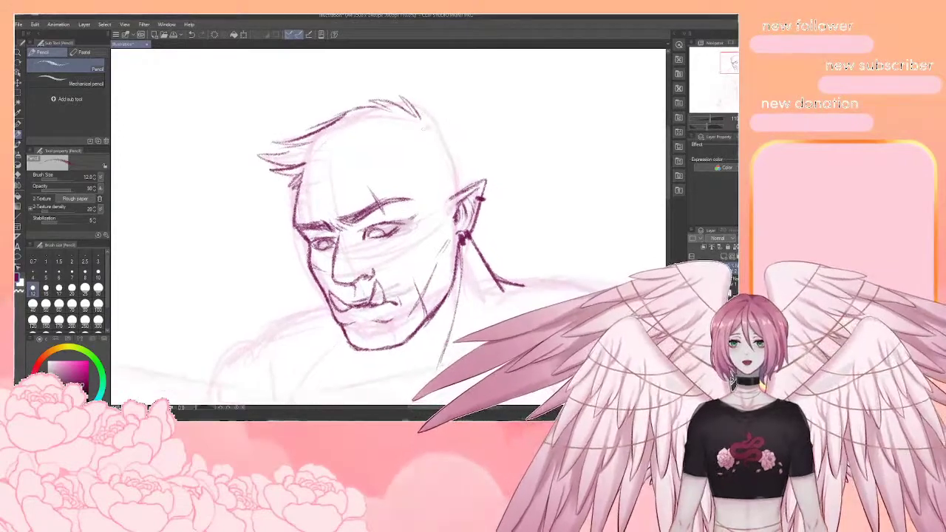
left_click_drag(429, 110, 421, 120)
mouse_move(424, 114)
left_mouse_down()
mouse_move(454, 142)
mouse_move(459, 170)
left_mouse_up()
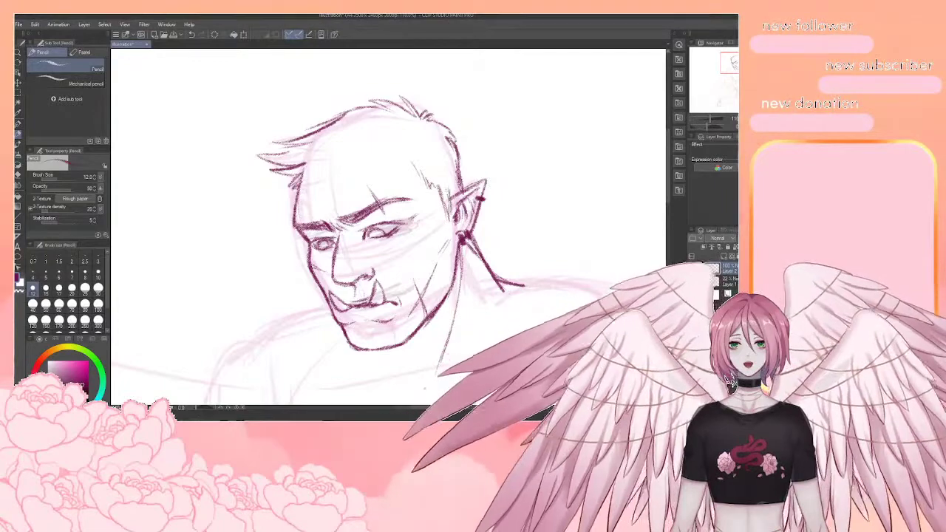
Sketch the hairline across the forehead and fill the swept fringe with pointed strand strokes
mouse_move(412, 154)
left_mouse_down()
mouse_move(388, 159)
mouse_move(395, 151)
mouse_move(325, 172)
mouse_move(287, 164)
left_mouse_up()
mouse_move(337, 147)
left_mouse_down()
mouse_move(286, 158)
mouse_move(318, 165)
left_mouse_up()
left_click_drag(366, 146, 283, 186)
mouse_move(297, 184)
left_mouse_down()
mouse_move(286, 201)
mouse_move(263, 167)
left_mouse_up()
left_click_drag(292, 179, 264, 169)
left_click_drag(494, 213, 488, 173)
Add short neck strokes beside the far jaw and beneath the chin
scroll(487, 173, "down", 5)
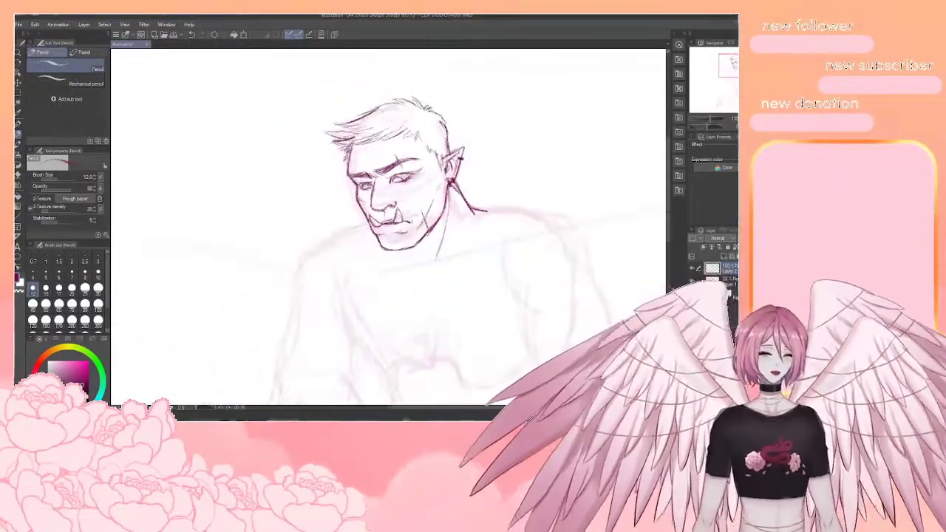
scroll(451, 209, "up", 5)
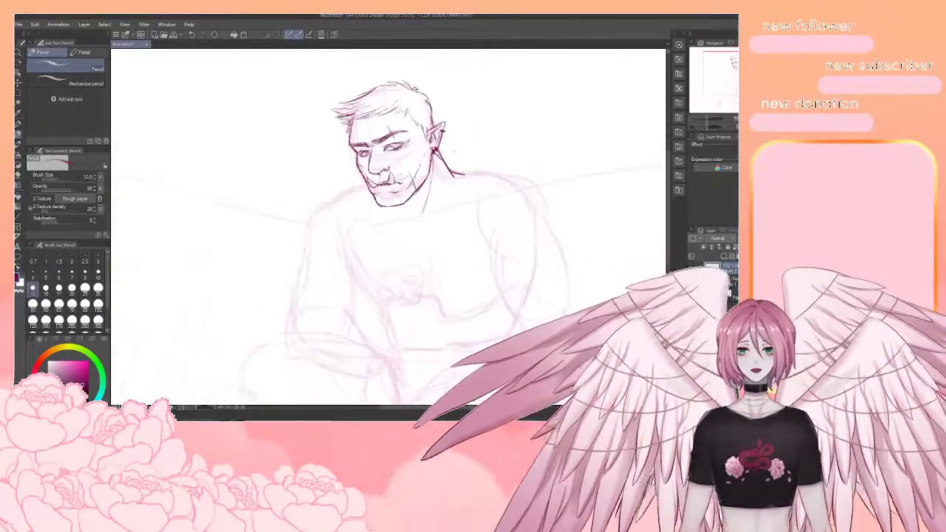
scroll(458, 274, "up", 1)
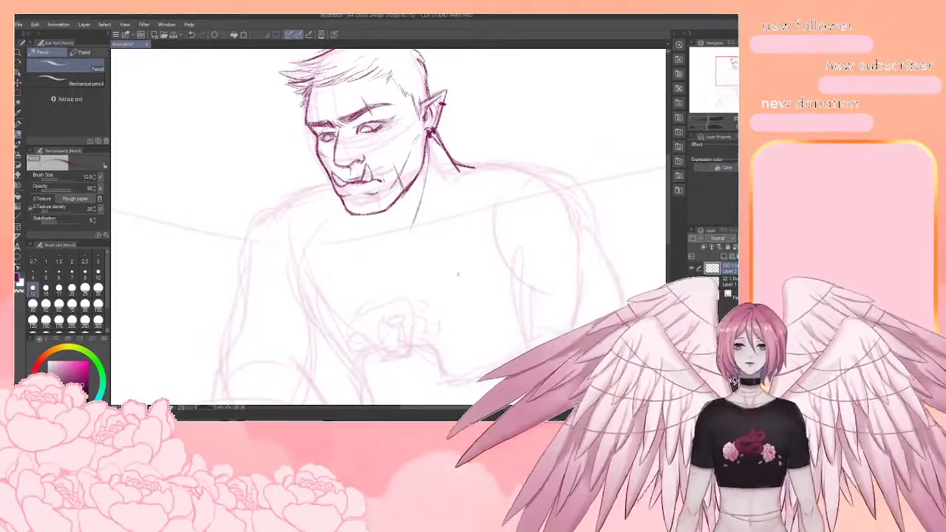
left_click_drag(459, 275, 464, 285)
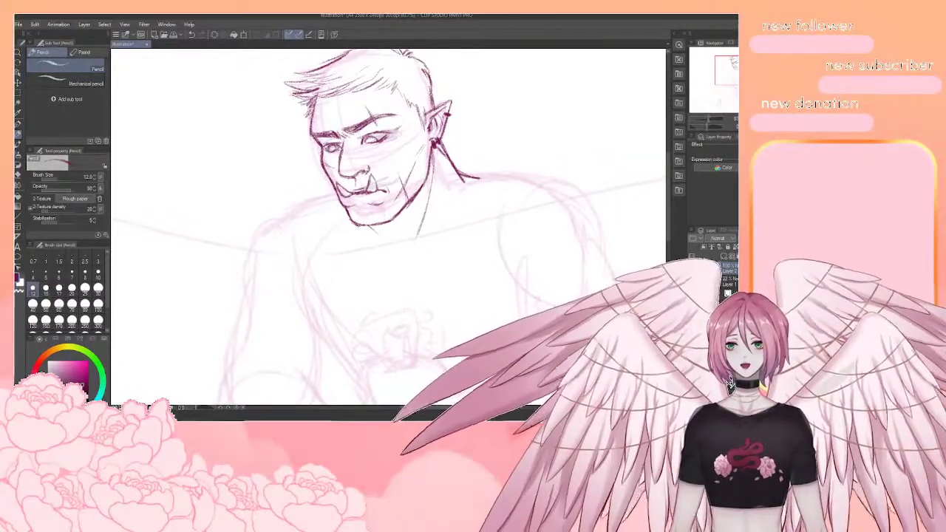
left_click_drag(345, 207, 406, 198)
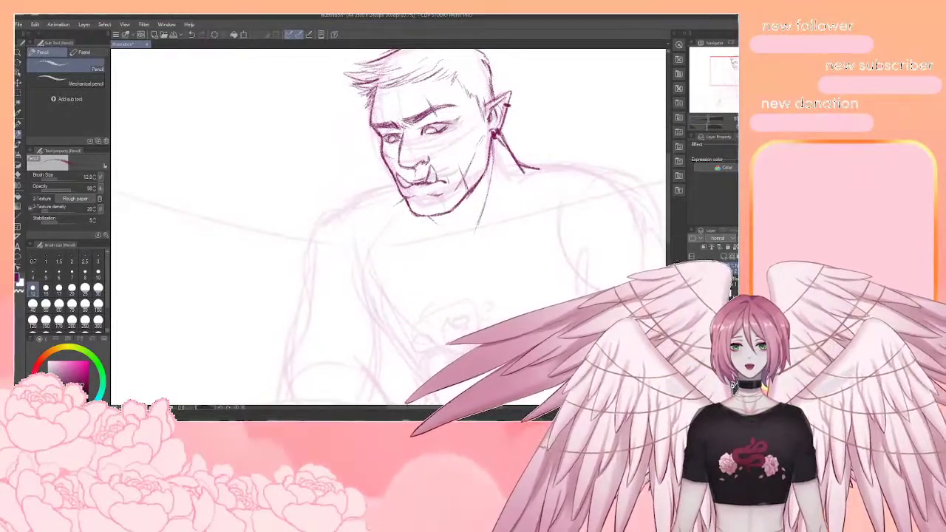
left_click_drag(506, 244, 474, 200)
Draw the curved side and underside of the figure's right pectoral, from the armpit toward the flower, with repeated pencil strokes
scroll(474, 200, "down", 2)
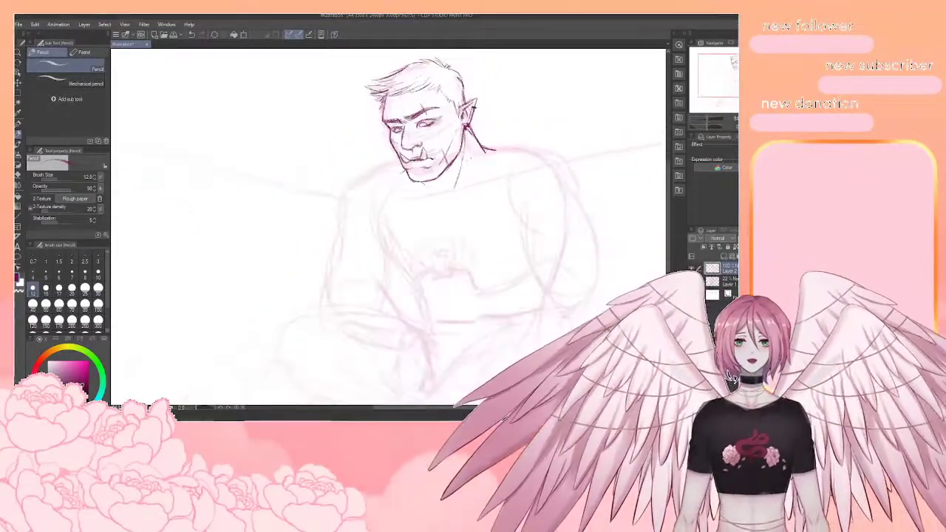
scroll(524, 148, "down", 1)
scroll(524, 148, "up", 2)
scroll(523, 149, "up", 1)
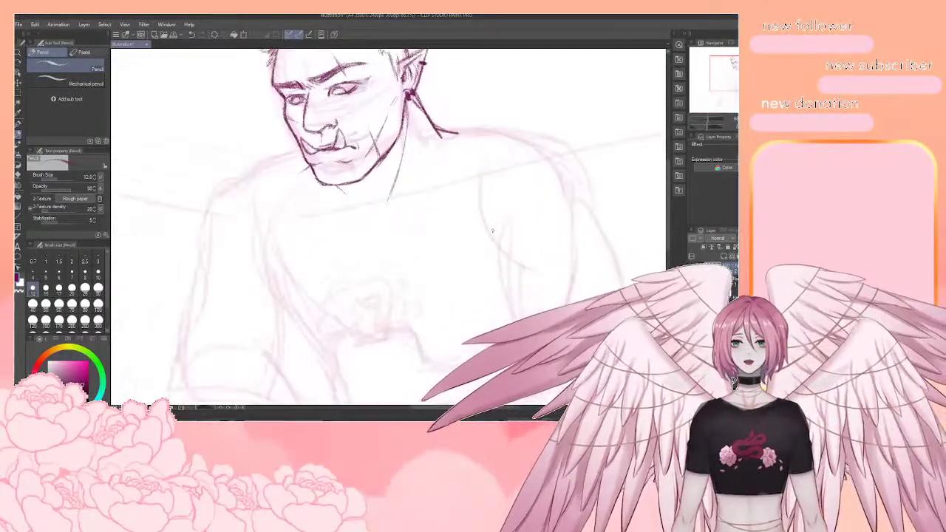
mouse_move(523, 149)
left_mouse_down()
mouse_move(560, 201)
mouse_move(564, 131)
mouse_move(575, 119)
mouse_move(583, 130)
left_mouse_up()
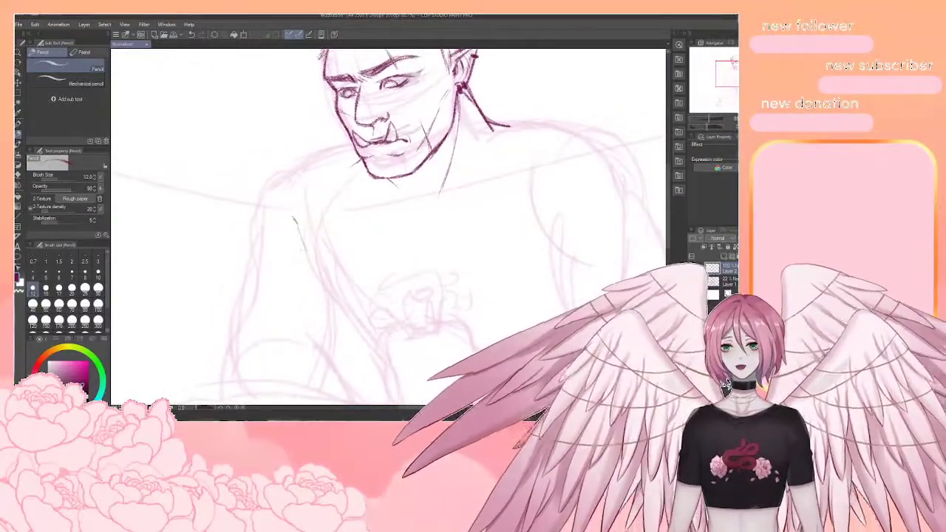
left_click_drag(296, 222, 323, 300)
mouse_move(301, 241)
left_mouse_down()
mouse_move(346, 325)
mouse_move(374, 336)
left_mouse_up()
mouse_move(311, 278)
left_mouse_down()
mouse_move(338, 321)
mouse_move(364, 334)
left_mouse_up()
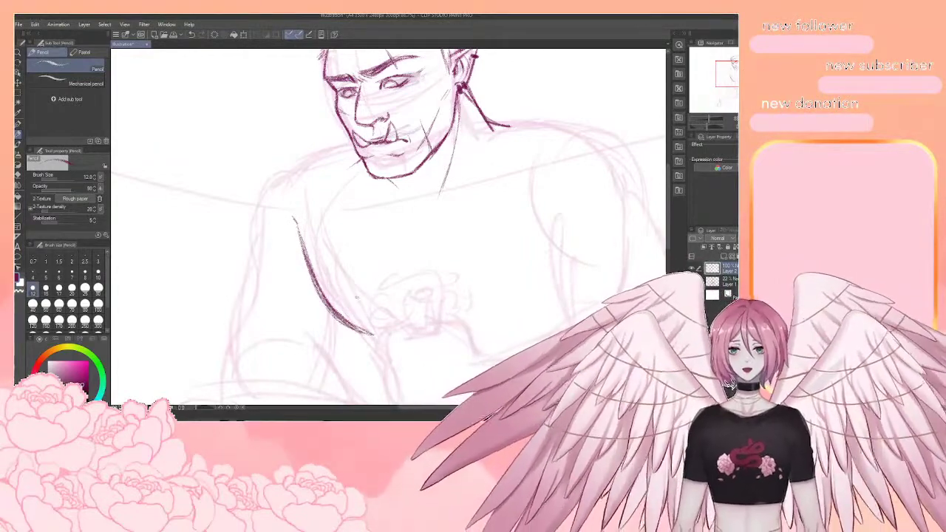
Thin the right pectoral contour with the eraser, and pencil a curved stroke for the underside of the left pectoral
left_click_drag(375, 296, 341, 222)
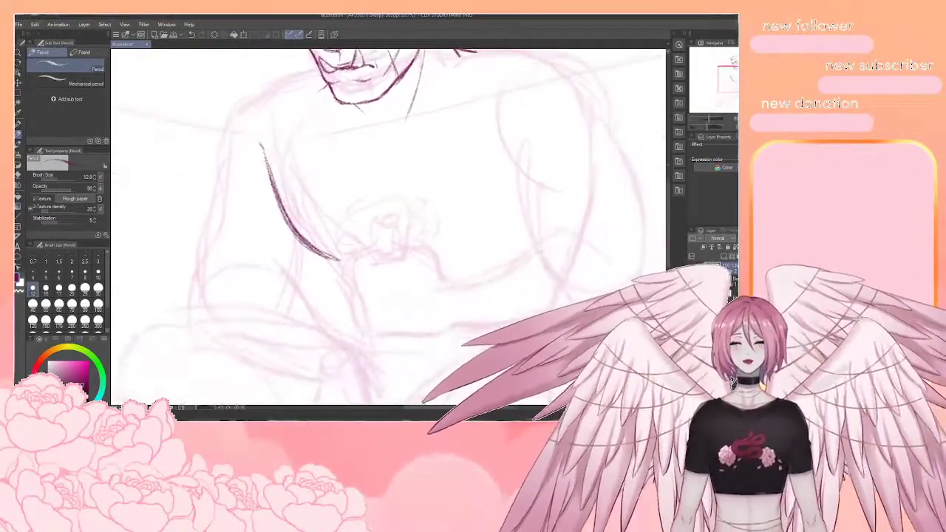
key("e")
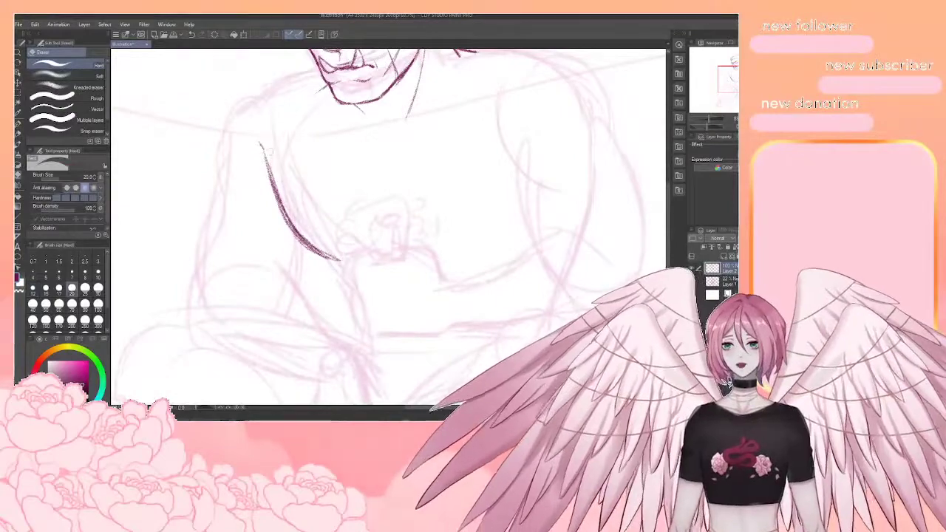
mouse_move(266, 159)
left_mouse_down()
mouse_move(303, 240)
mouse_move(329, 257)
left_mouse_up()
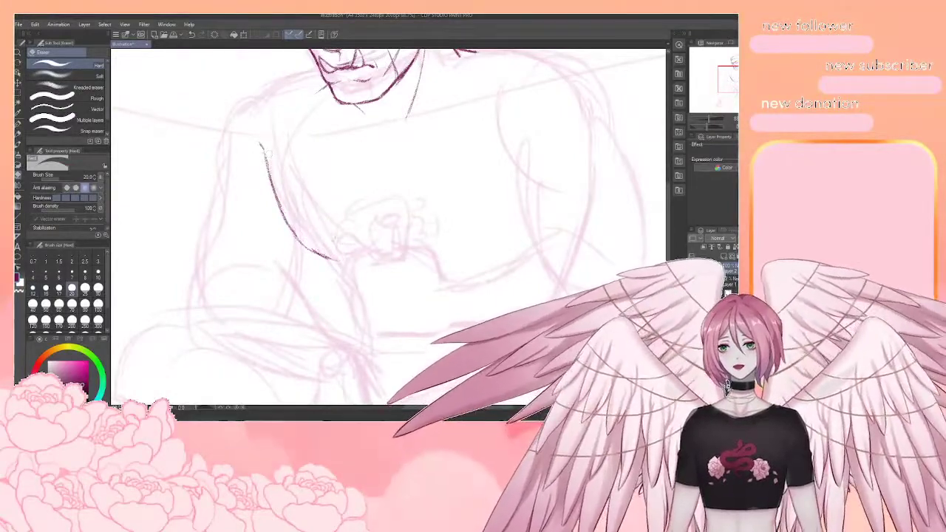
key("p")
key("p")
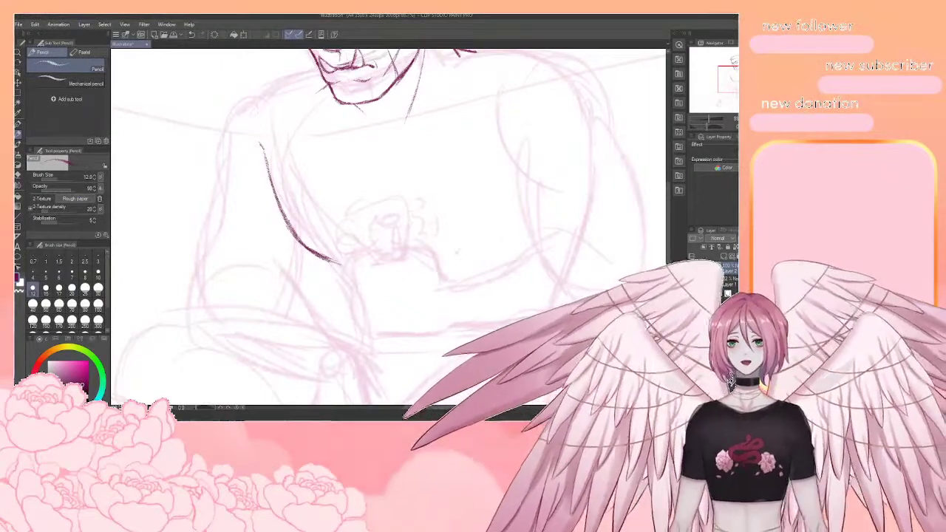
left_click_drag(486, 227, 473, 238)
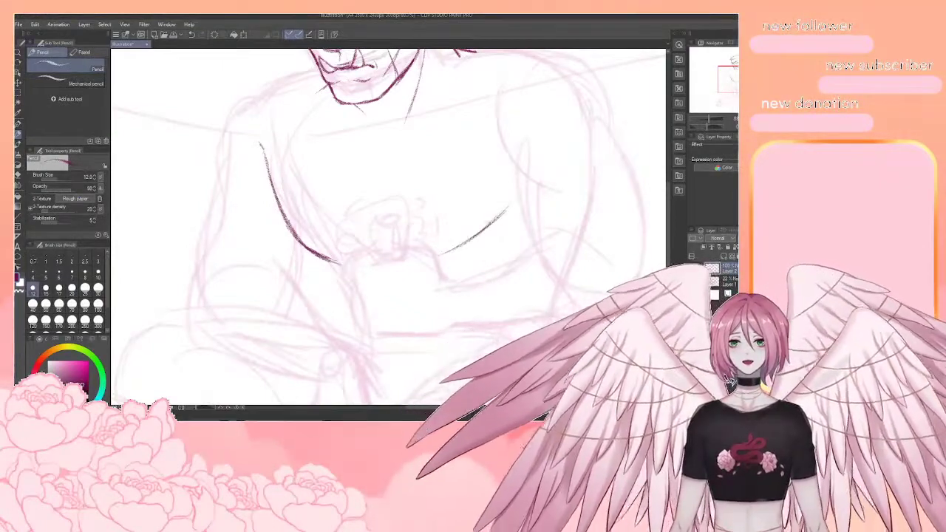
Erase the upper end of the right pectoral contour and redraw it curving up to the armpit
scroll(462, 201, "down", 3)
scroll(468, 132, "up", 2)
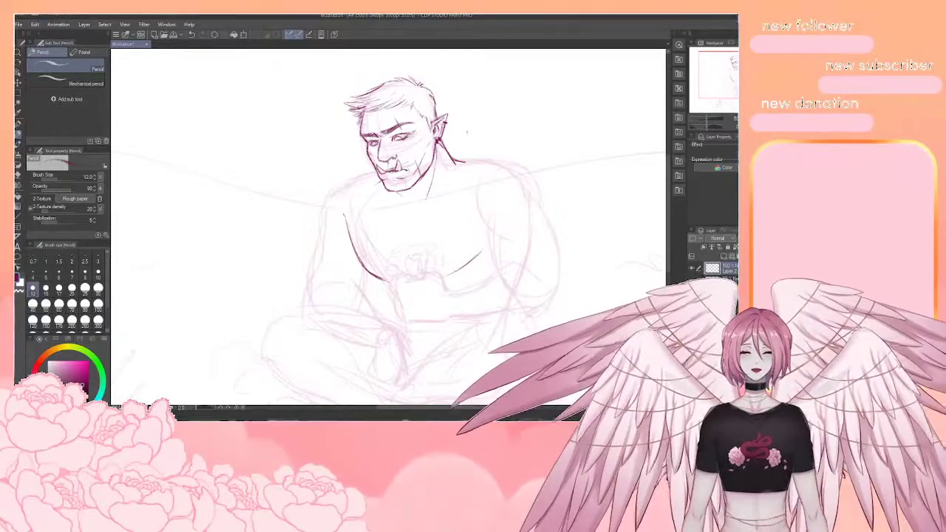
scroll(468, 132, "down", 2)
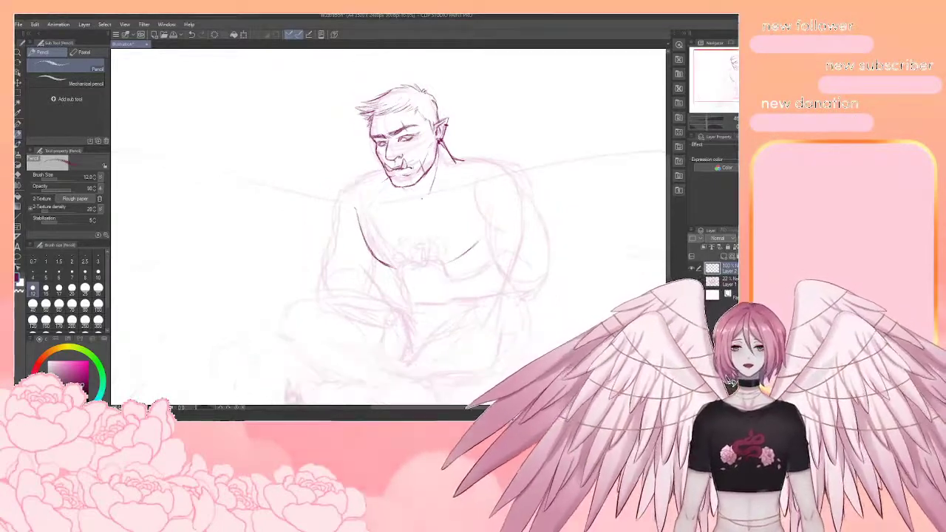
scroll(403, 257, "up", 6)
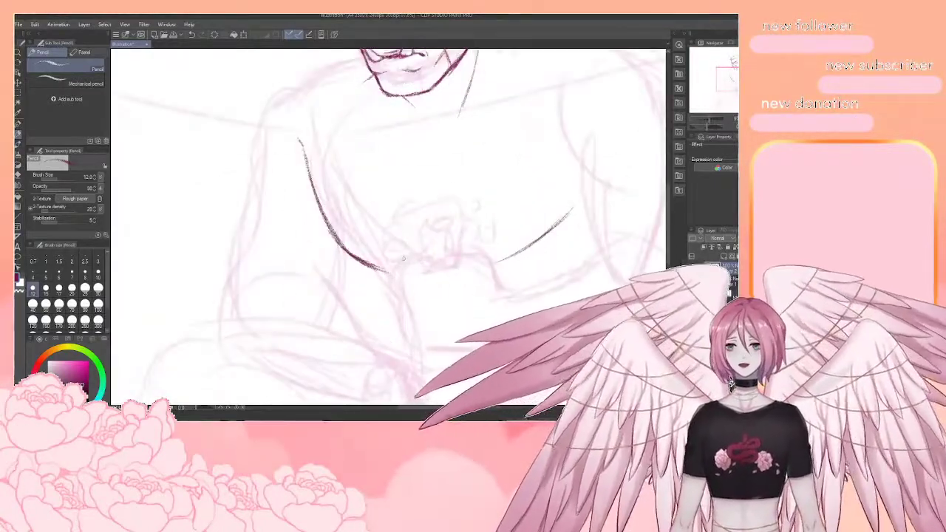
left_click_drag(404, 258, 406, 309)
key("e")
left_click_drag(318, 236, 300, 187)
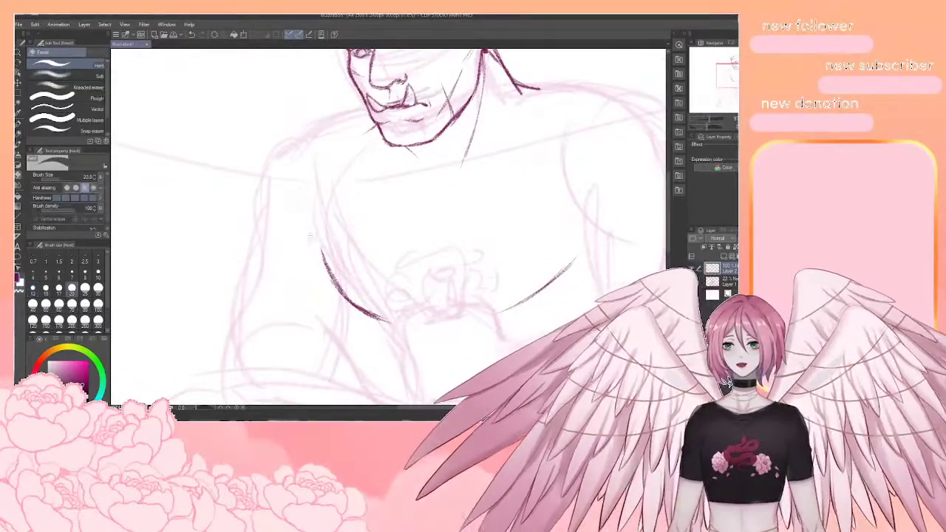
key("p")
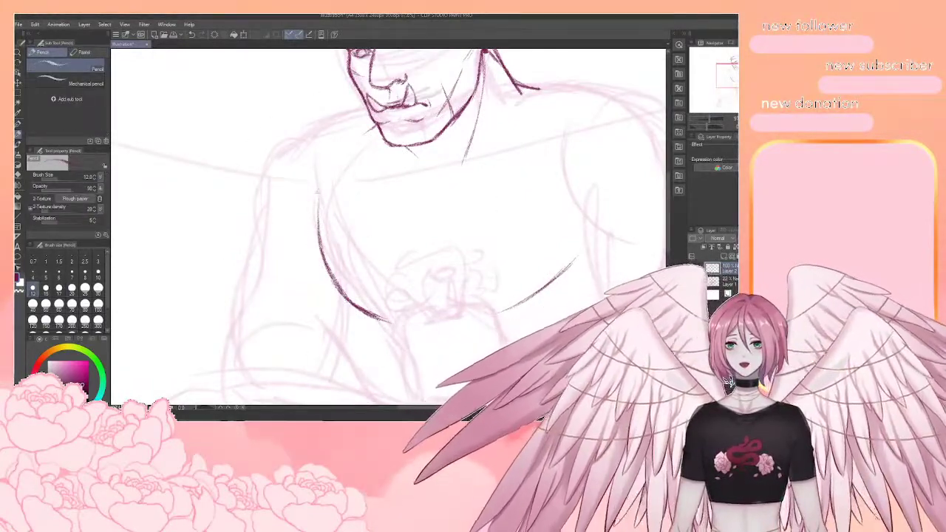
left_click_drag(311, 190, 317, 210)
left_click_drag(384, 229, 428, 219)
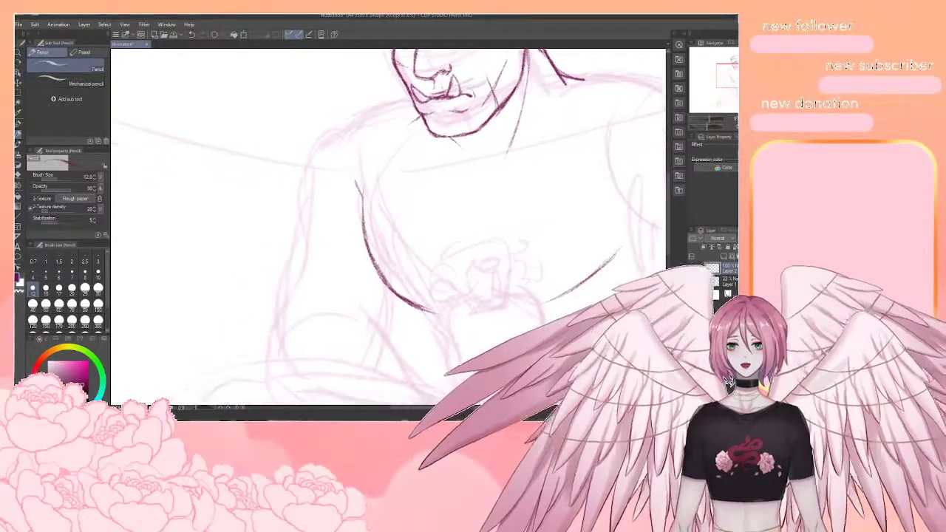
Outline the figure's right shoulder from beside the chin over the deltoid and down the outer upper arm
mouse_move(413, 108)
left_mouse_down()
mouse_move(332, 135)
mouse_move(309, 179)
left_mouse_up()
key("ctrl+z")
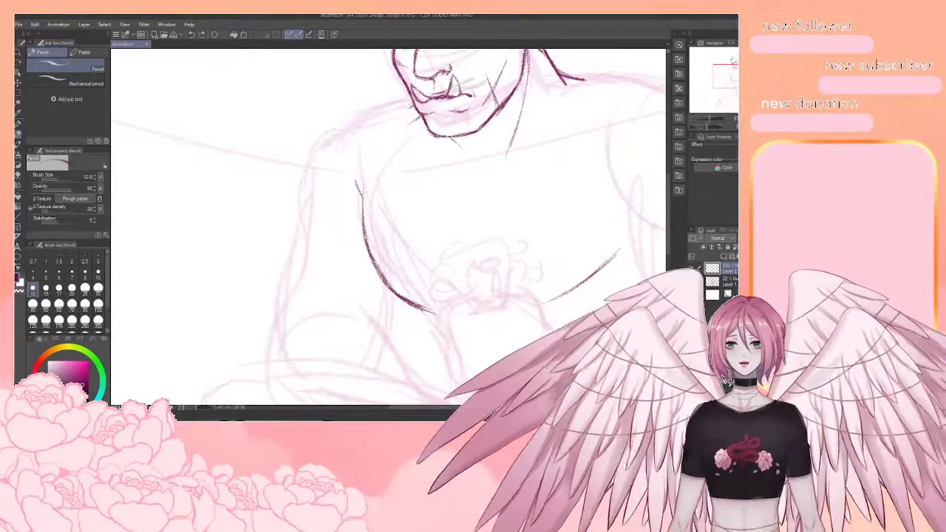
mouse_move(411, 107)
left_mouse_down()
mouse_move(375, 106)
mouse_move(303, 177)
left_mouse_up()
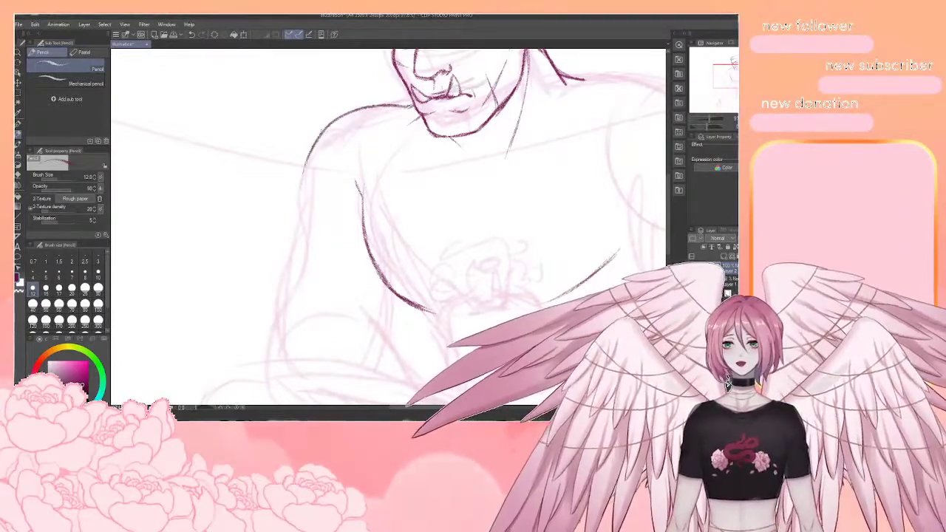
left_click_drag(318, 139, 301, 226)
left_click_drag(303, 164, 300, 256)
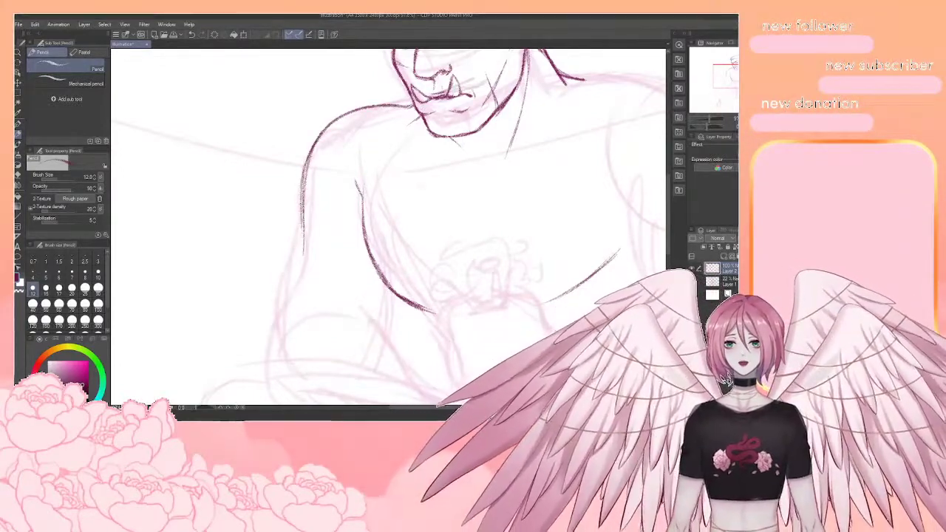
Draw the right arm's outer edge from below the deltoid to the elbow, erasing and redrawing its lower part
scroll(388, 226, "down", 2)
mouse_move(309, 156)
left_mouse_down()
mouse_move(282, 242)
mouse_move(283, 295)
left_mouse_up()
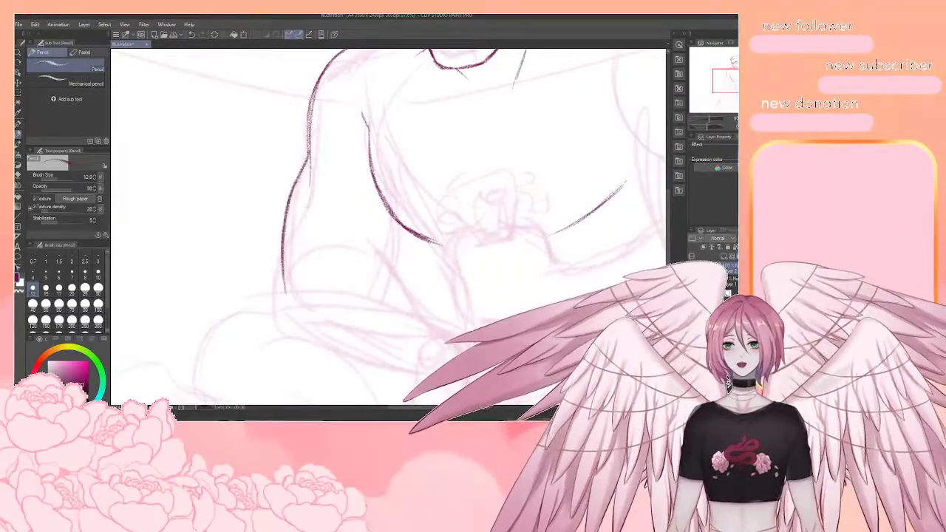
key("ctrl+z")
mouse_move(310, 143)
left_mouse_down()
mouse_move(281, 259)
mouse_move(283, 327)
left_mouse_up()
left_click_drag(280, 260, 281, 298)
left_click_drag(279, 239, 281, 288)
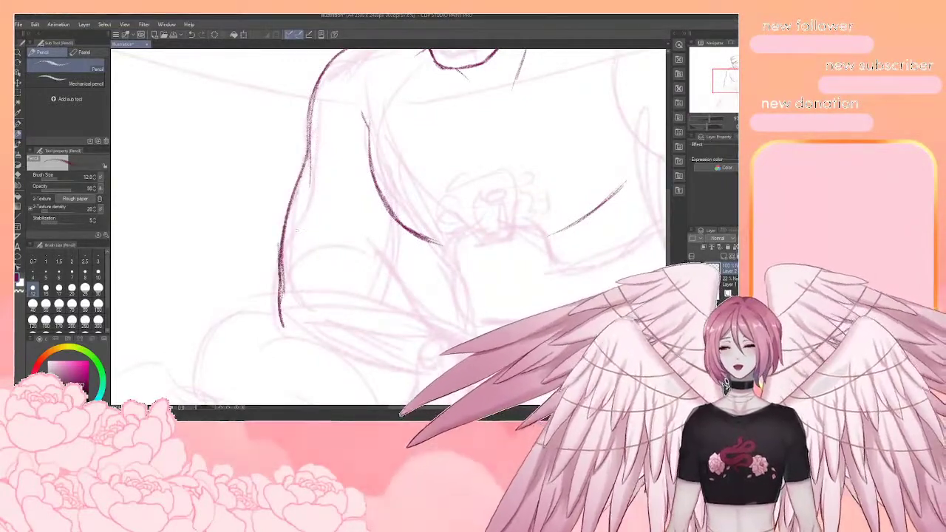
key("e")
left_click_drag(282, 326, 278, 260)
left_click_drag(280, 298, 287, 220)
key("p")
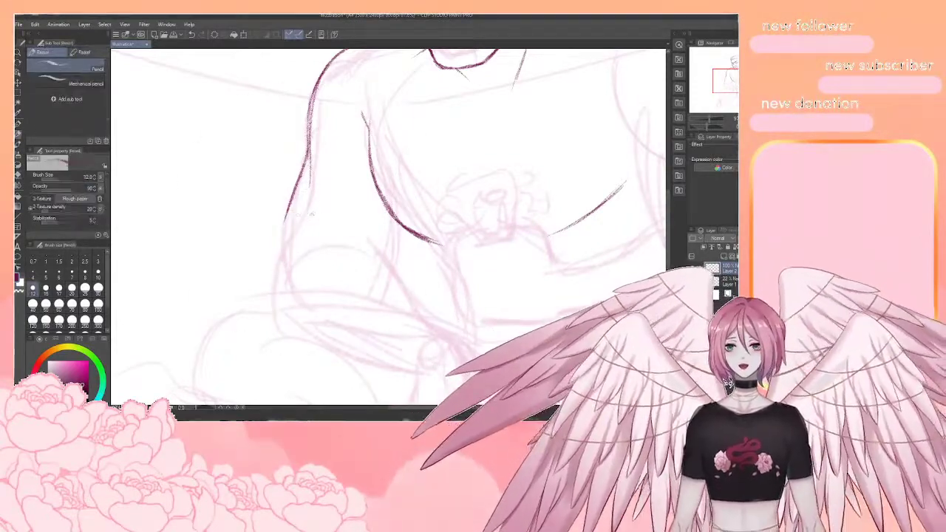
mouse_move(301, 166)
left_mouse_down()
mouse_move(278, 279)
mouse_move(279, 329)
left_mouse_up()
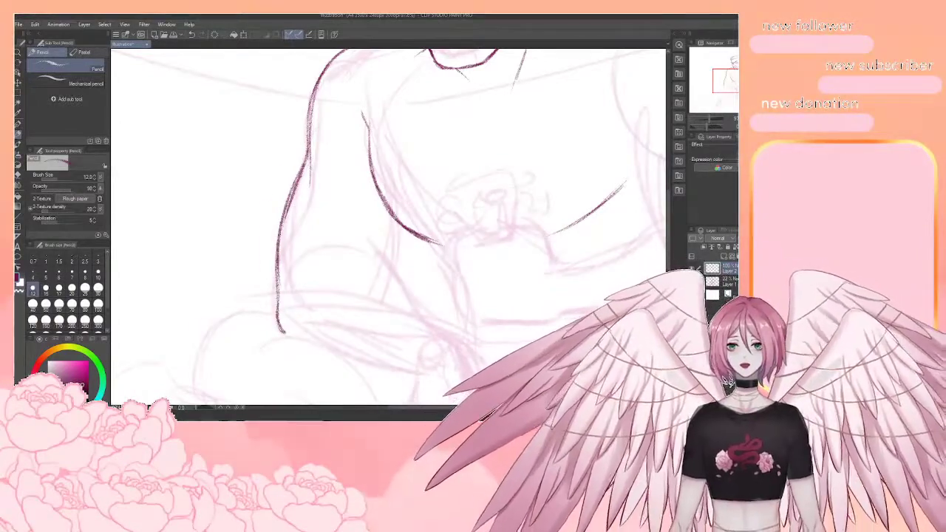
Draw the right arm's inner edge from the pectoral down to the elbow crease, with a short stroke inside the arm
mouse_move(392, 217)
left_mouse_down()
mouse_move(345, 214)
mouse_move(347, 244)
mouse_move(326, 284)
left_mouse_up()
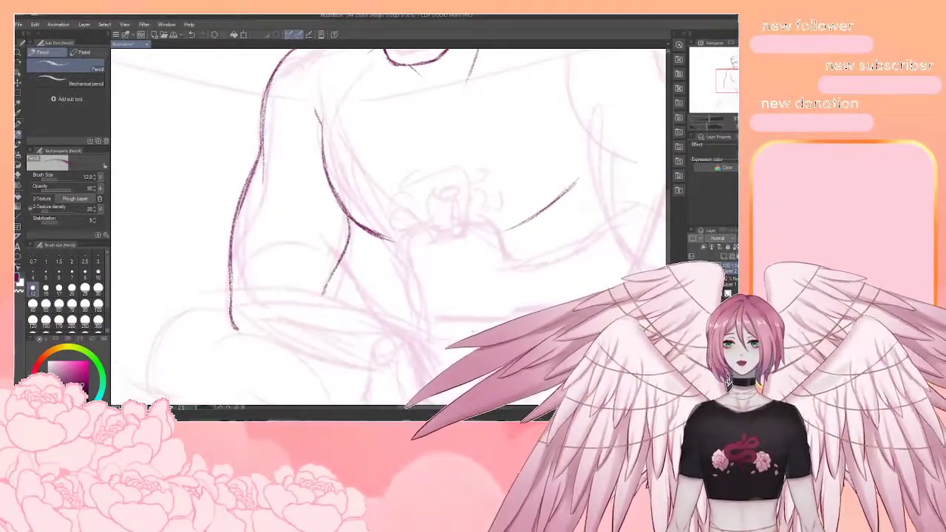
left_click_drag(350, 228, 323, 293)
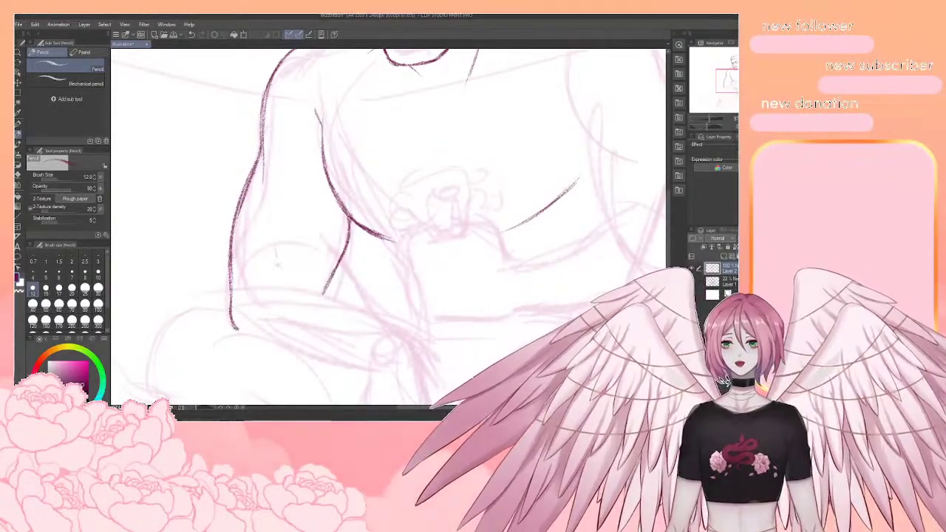
mouse_move(286, 269)
left_mouse_down()
mouse_move(265, 331)
mouse_move(230, 356)
mouse_move(198, 361)
left_mouse_up()
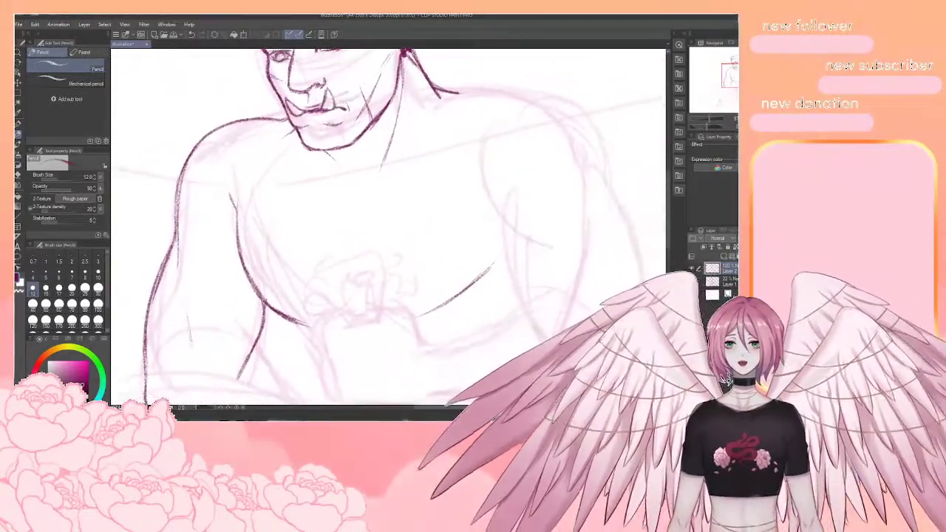
Outline the figure's left shoulder from the neck over the deltoid, and trim the line's lower end with the eraser
left_click_drag(374, 241, 390, 241)
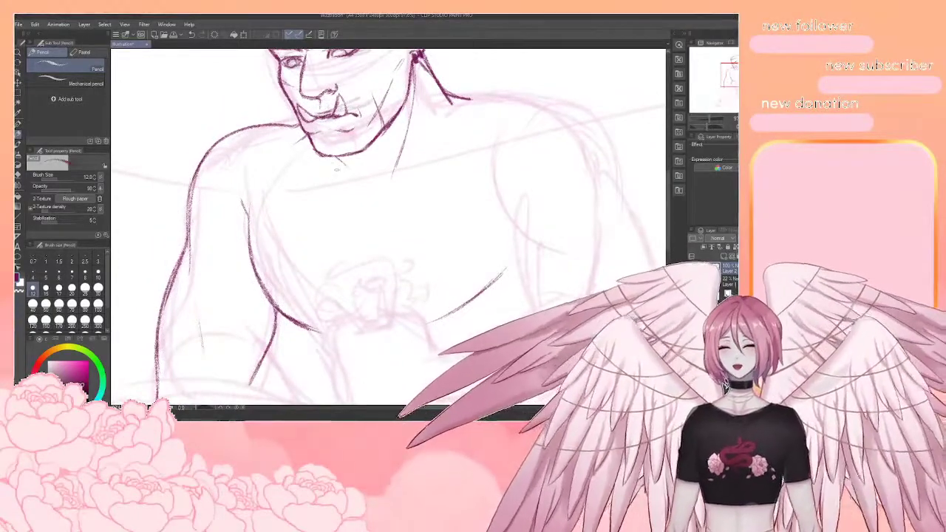
key("e")
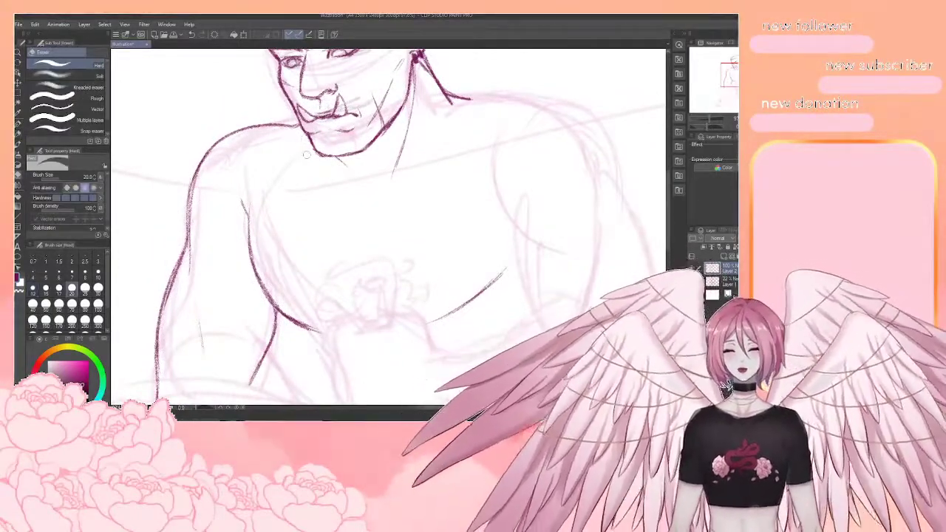
key("o")
key("p")
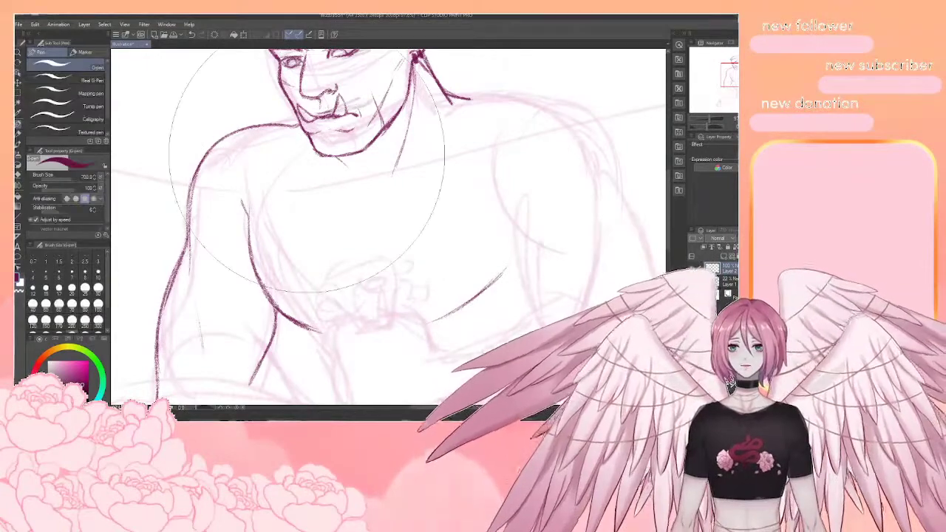
left_click_drag(388, 226, 379, 235)
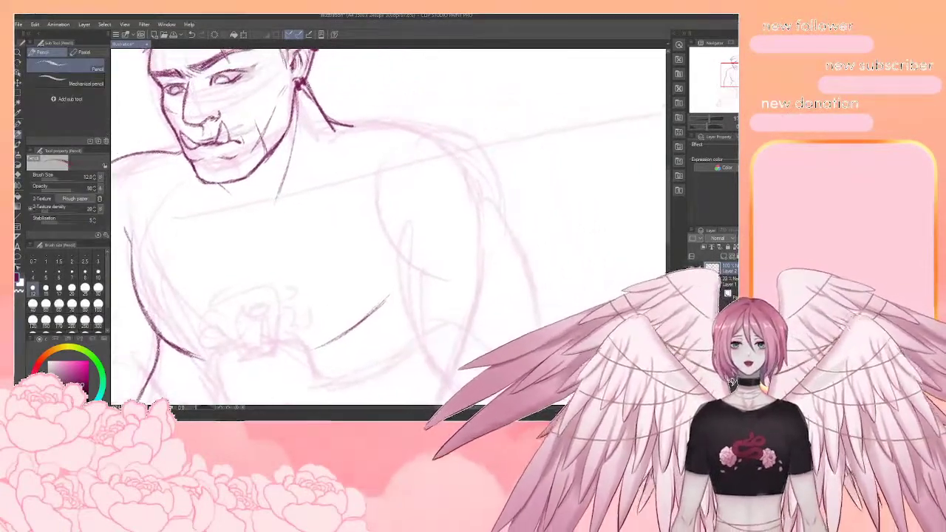
mouse_move(340, 133)
left_mouse_down()
mouse_move(361, 128)
mouse_move(477, 156)
mouse_move(504, 255)
left_mouse_up()
left_click_drag(481, 156, 494, 185)
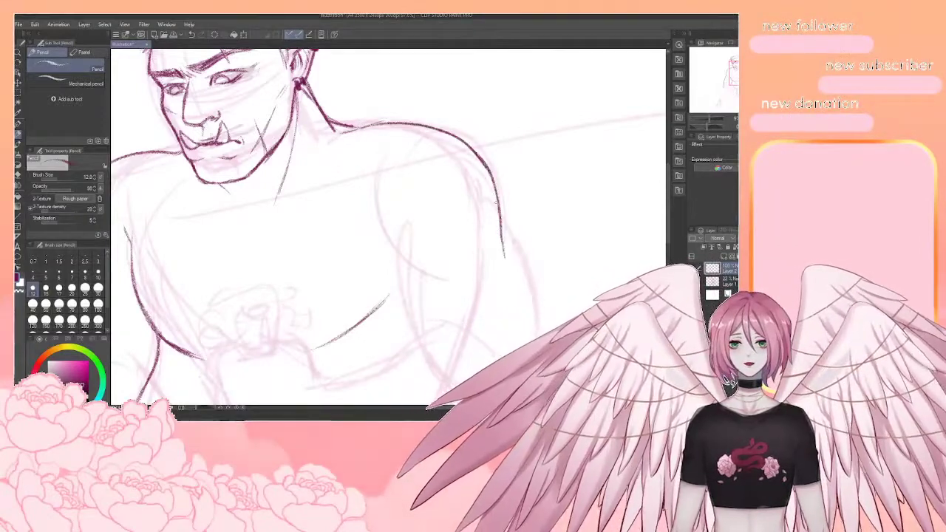
left_click_drag(443, 255, 406, 168)
key("e")
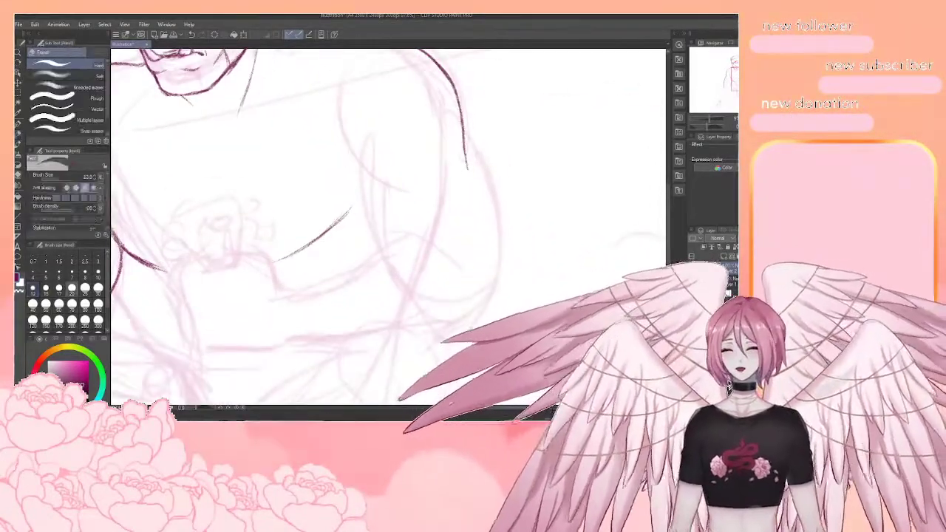
left_click_drag(465, 169, 464, 139)
key("p")
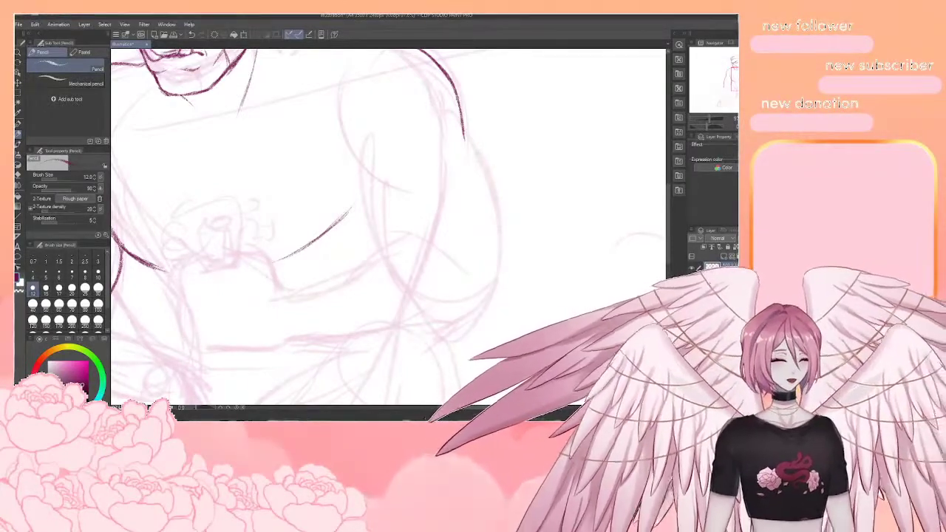
Draw the left arm's outer edge down to the elbow, and its inner edge from the armpit beside the chest
left_click_drag(468, 160, 408, 195)
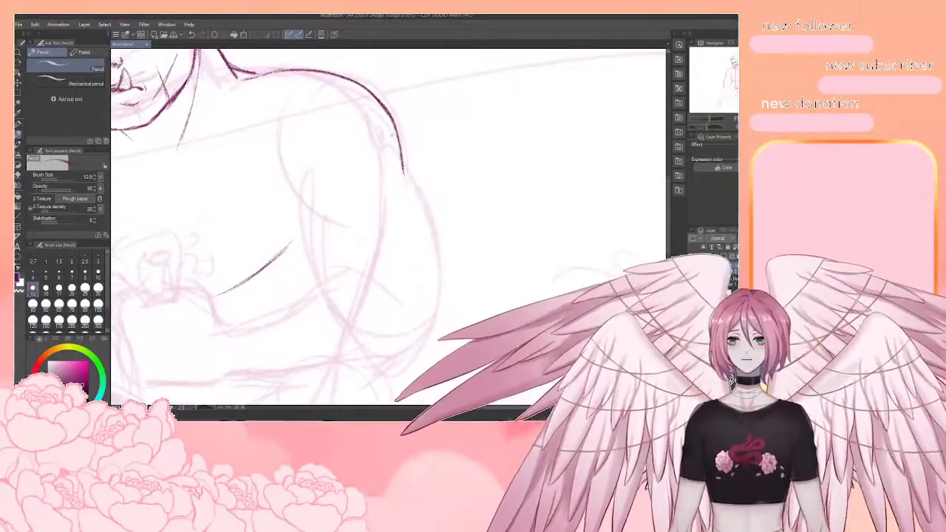
mouse_move(406, 176)
left_mouse_down()
mouse_move(435, 317)
mouse_move(412, 360)
left_mouse_up()
mouse_move(428, 278)
left_mouse_down()
mouse_move(451, 233)
mouse_move(463, 256)
left_mouse_up()
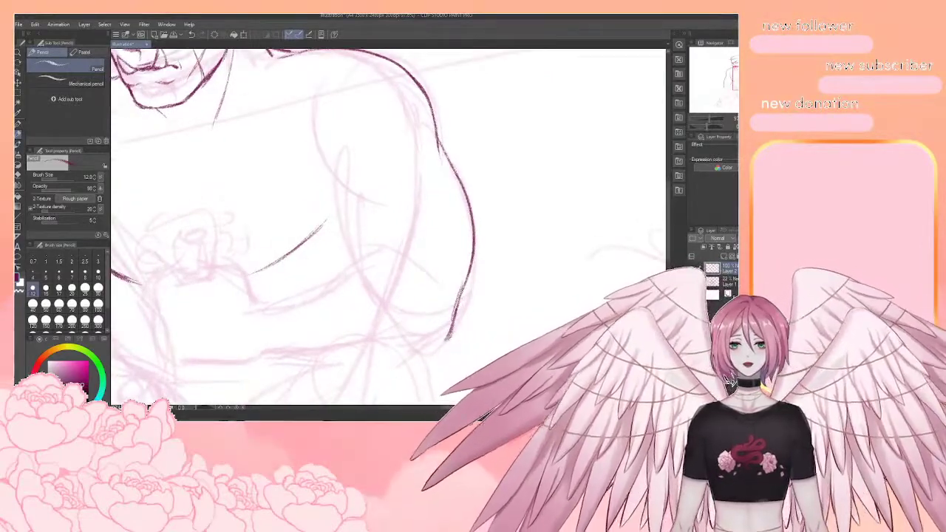
left_click_drag(321, 175, 354, 263)
left_click_drag(405, 225, 442, 238)
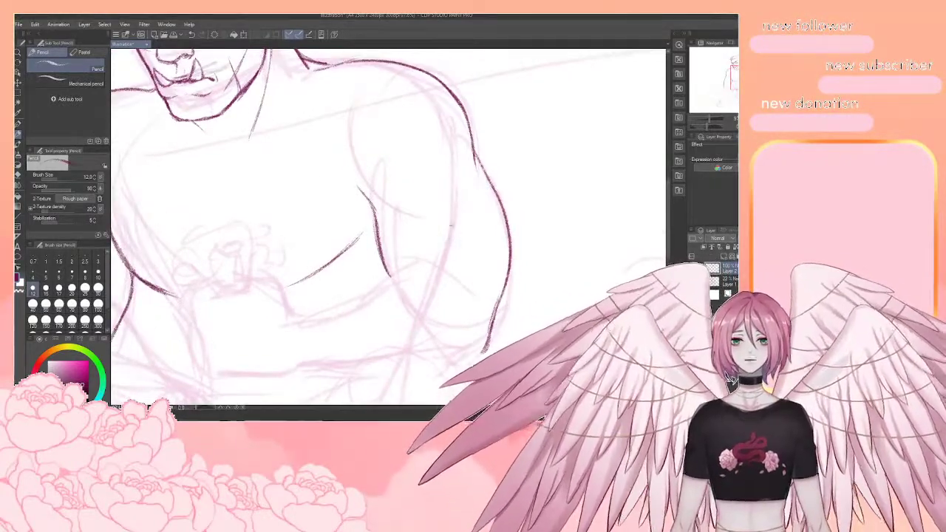
Rough in an open V-shaped shirt collar with crossed lacing on the chest, using the faint sketch layer
scroll(459, 255, "down", 5)
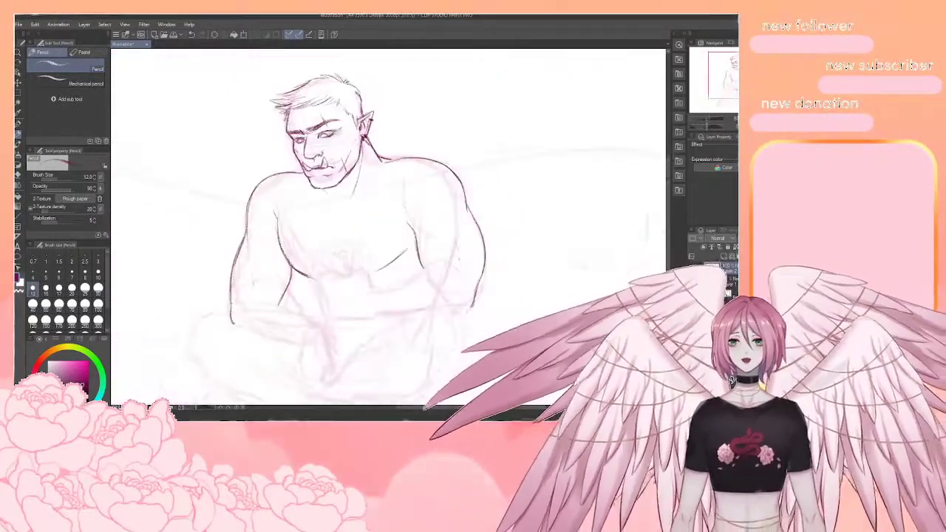
scroll(409, 209, "up", 4)
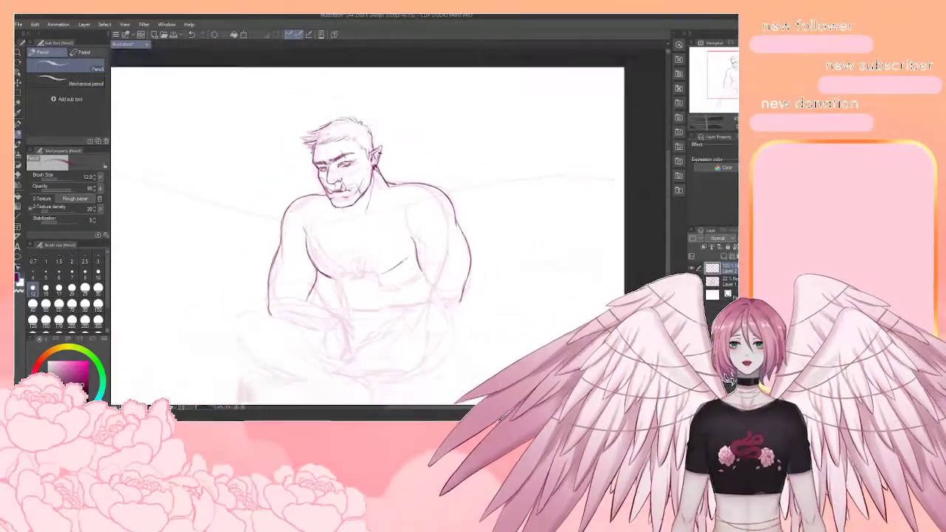
mouse_move(409, 201)
left_mouse_down()
mouse_move(490, 212)
mouse_move(473, 223)
left_mouse_up()
scroll(490, 211, "up", 2)
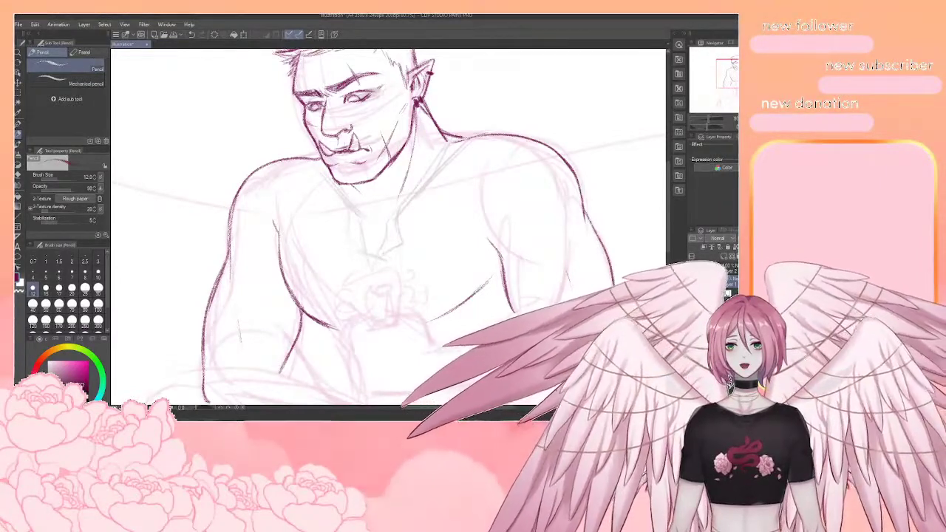
mouse_move(360, 267)
left_mouse_down()
mouse_move(379, 272)
mouse_move(368, 271)
left_mouse_up()
scroll(366, 251, "down", 6)
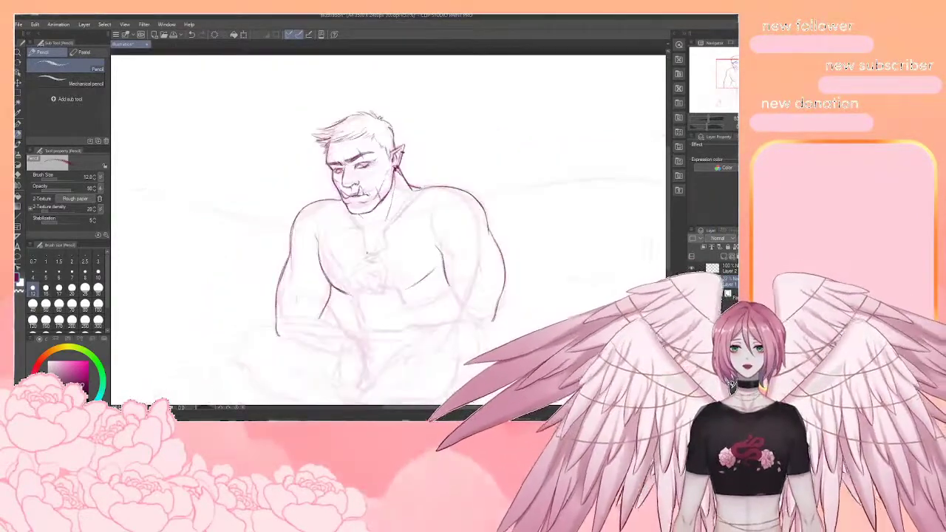
scroll(353, 297, "up", 5)
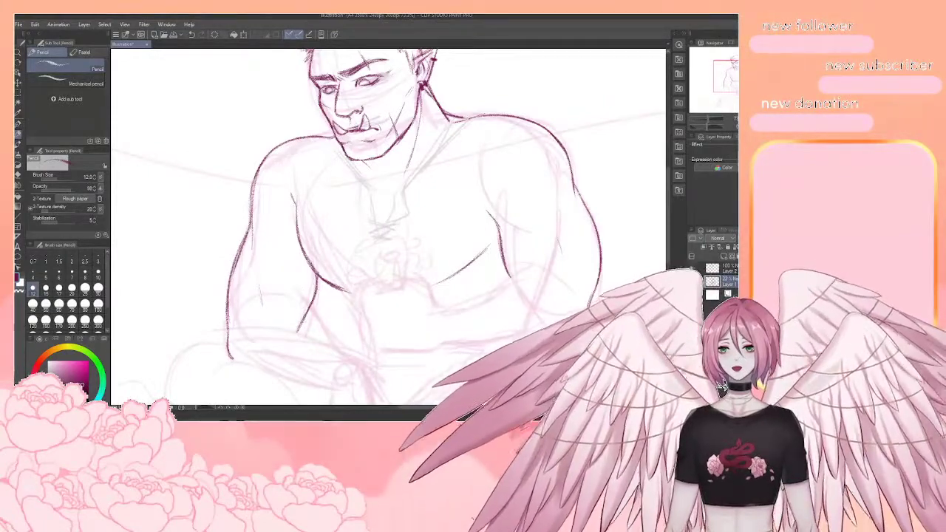
Sketch rough rolled sleeve hems around both arms just above the elbows, including the cuff sides
left_click_drag(244, 287, 301, 286)
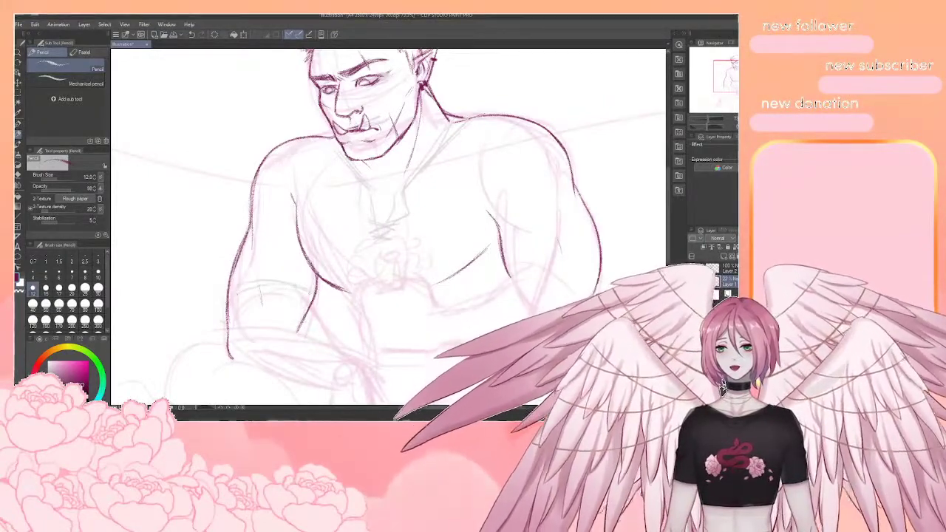
left_click_drag(226, 308, 223, 324)
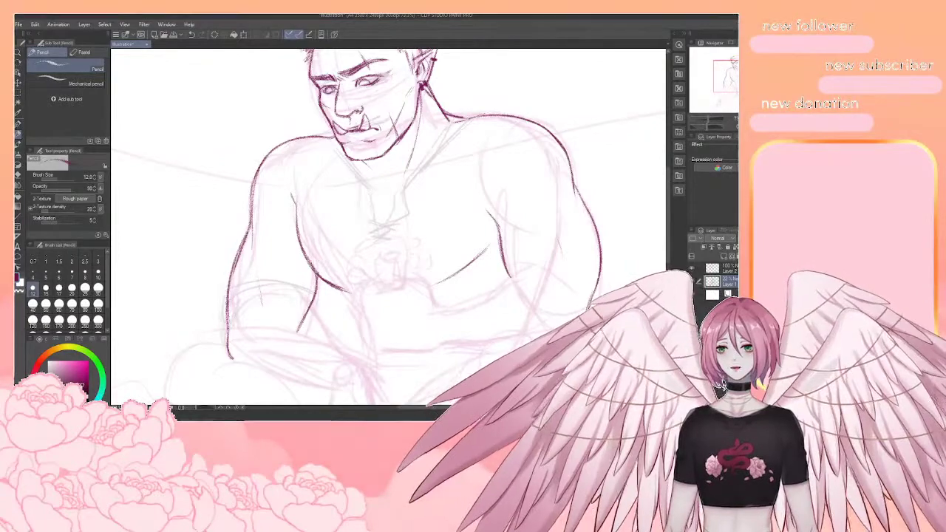
mouse_move(414, 244)
left_mouse_down()
mouse_move(445, 255)
mouse_move(366, 215)
left_mouse_up()
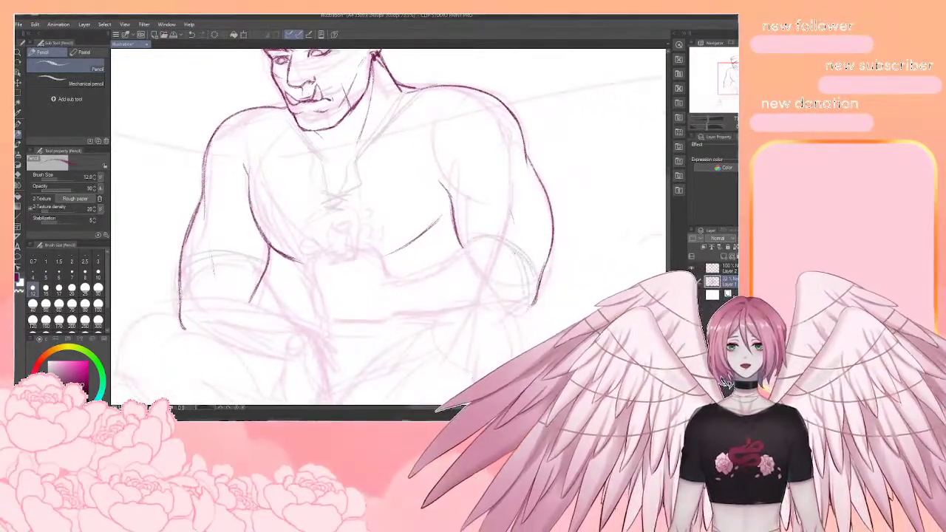
left_click_drag(491, 229, 544, 252)
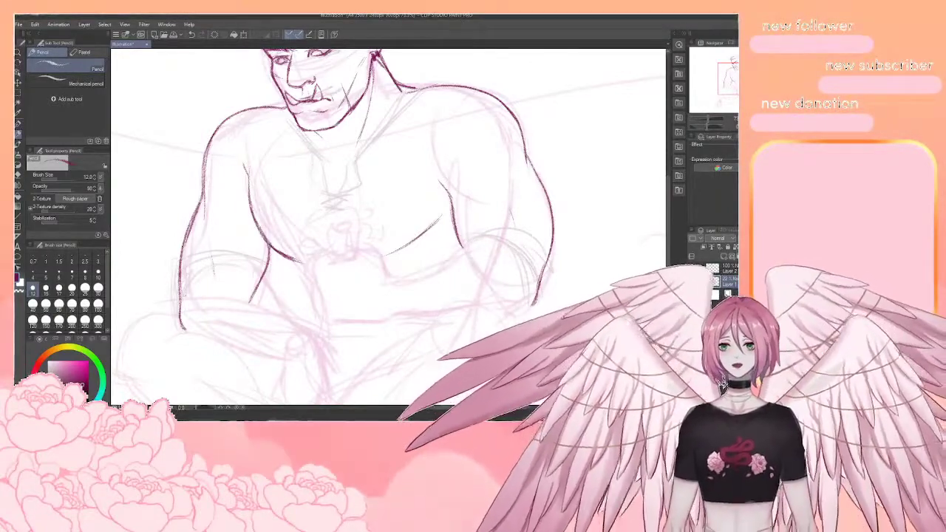
left_click_drag(370, 222, 395, 251)
scroll(414, 244, "down", 3)
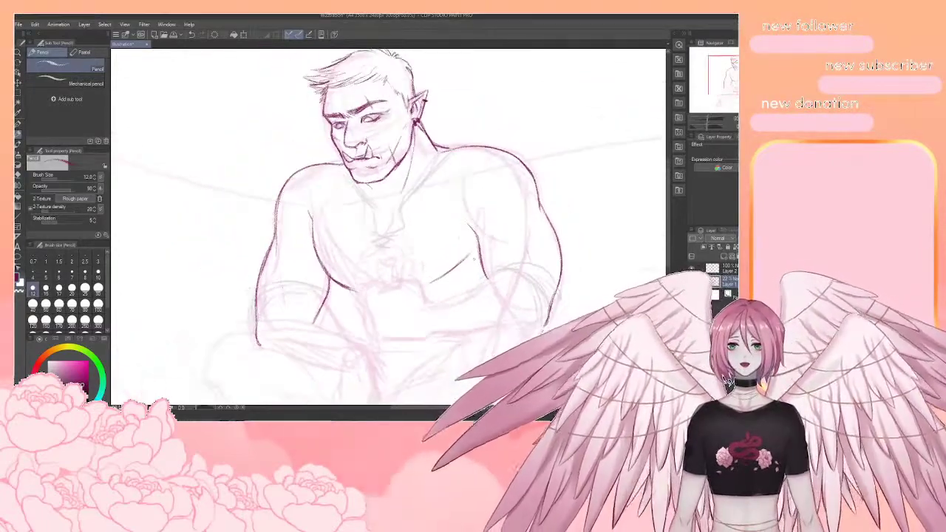
scroll(390, 207, "up", 3)
On the line layer, draw the neckline from the figure's left shoulder to the chest, with a pointed collar flap
left_click(729, 269)
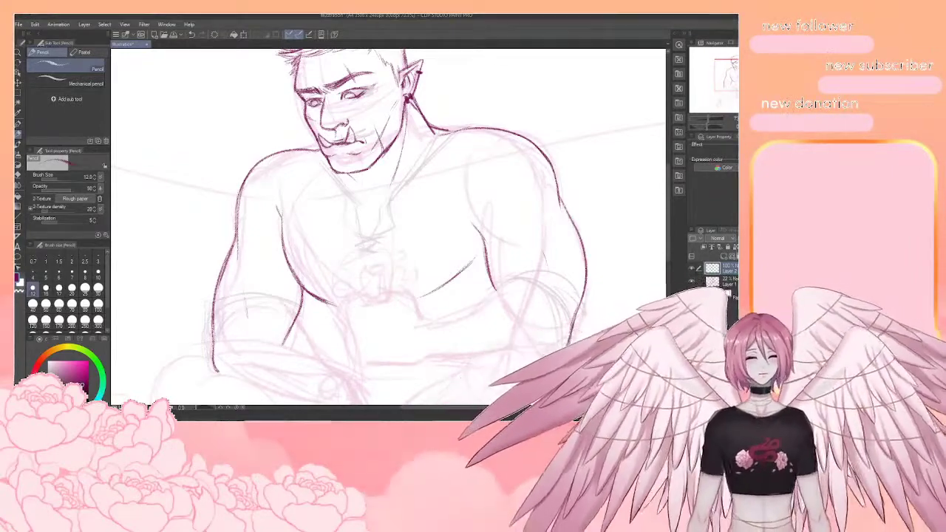
mouse_move(388, 244)
left_mouse_down()
mouse_move(369, 168)
mouse_move(375, 258)
mouse_move(390, 283)
left_mouse_up()
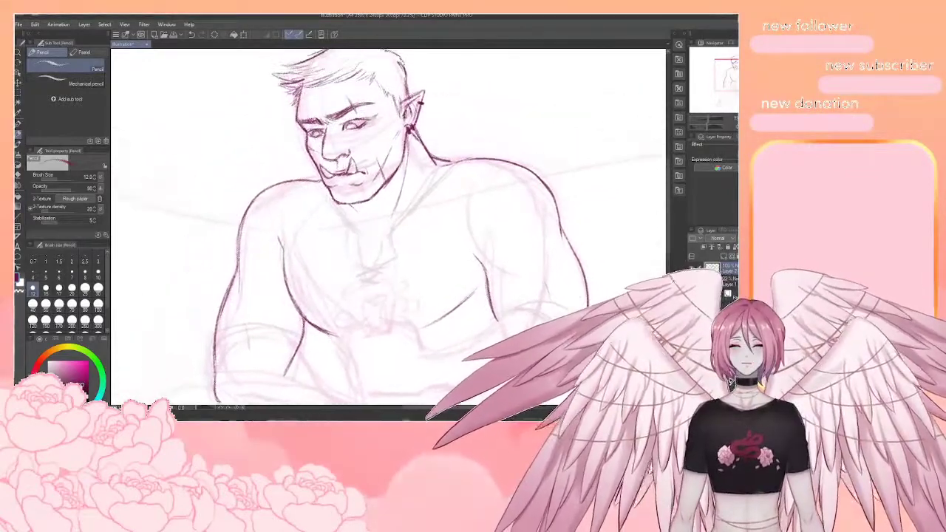
key("ctrl+minus")
scroll(382, 309, "up", 3)
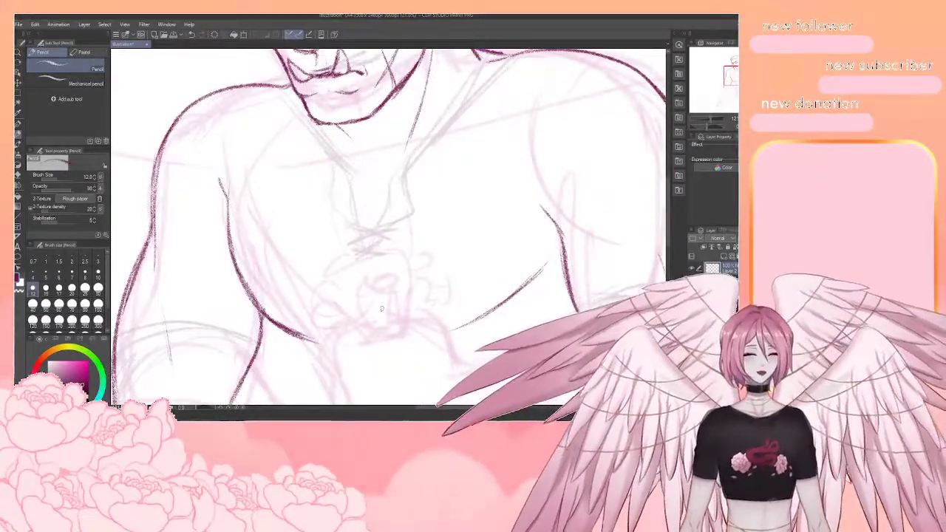
left_click_drag(382, 310, 336, 357)
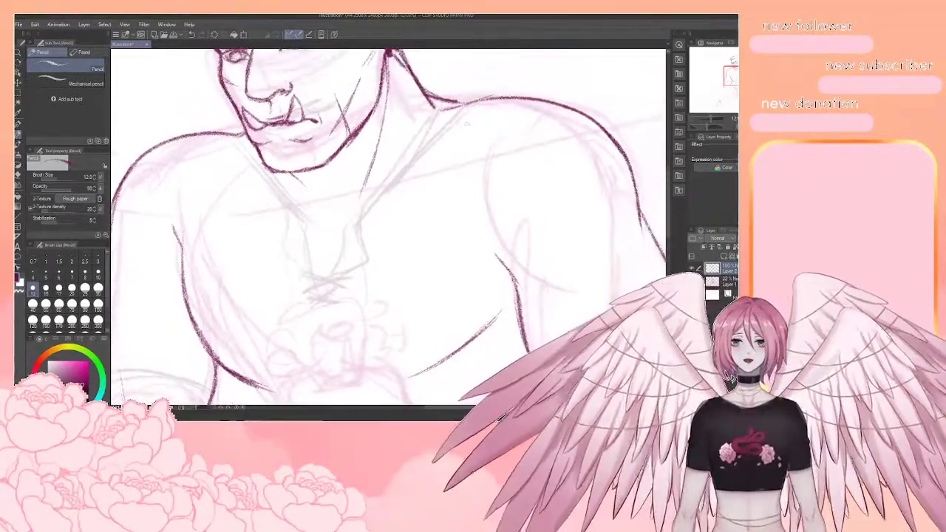
mouse_move(467, 99)
left_mouse_down()
mouse_move(351, 218)
mouse_move(324, 305)
left_mouse_up()
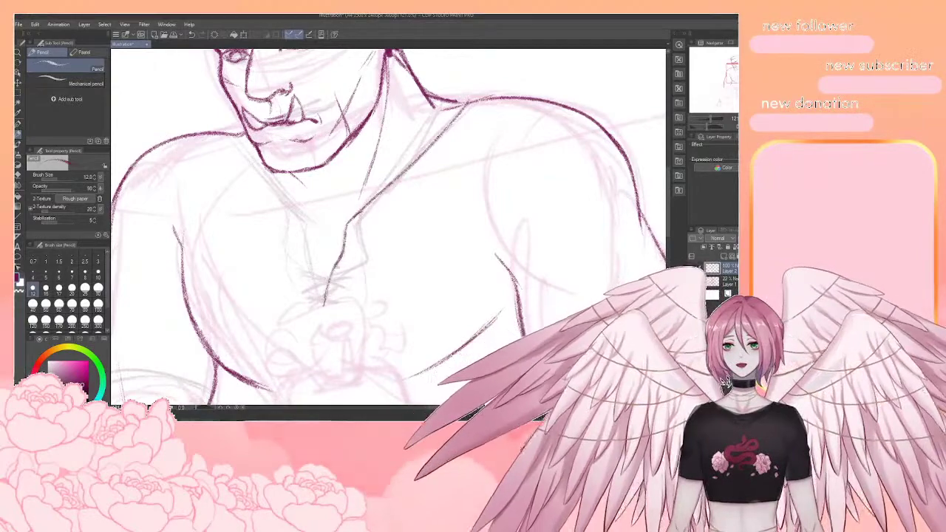
mouse_move(361, 210)
left_mouse_down()
mouse_move(367, 249)
mouse_move(376, 199)
left_mouse_up()
left_click_drag(368, 243, 320, 315)
mouse_move(362, 264)
left_mouse_down()
mouse_move(372, 257)
mouse_move(347, 270)
mouse_move(383, 230)
left_mouse_up()
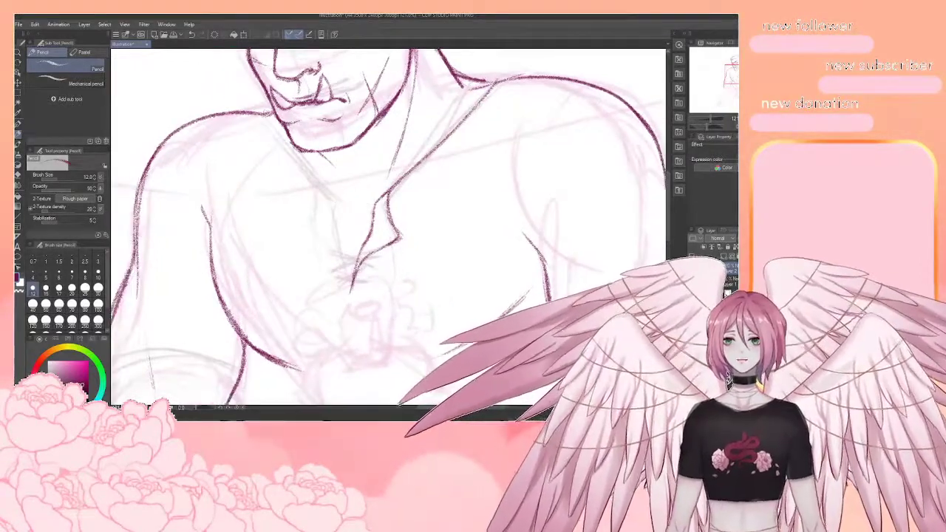
Draw the neckline and pointed collar flap on the figure's right side, and double the collar edge near the left shoulder
left_click_drag(271, 116, 321, 192)
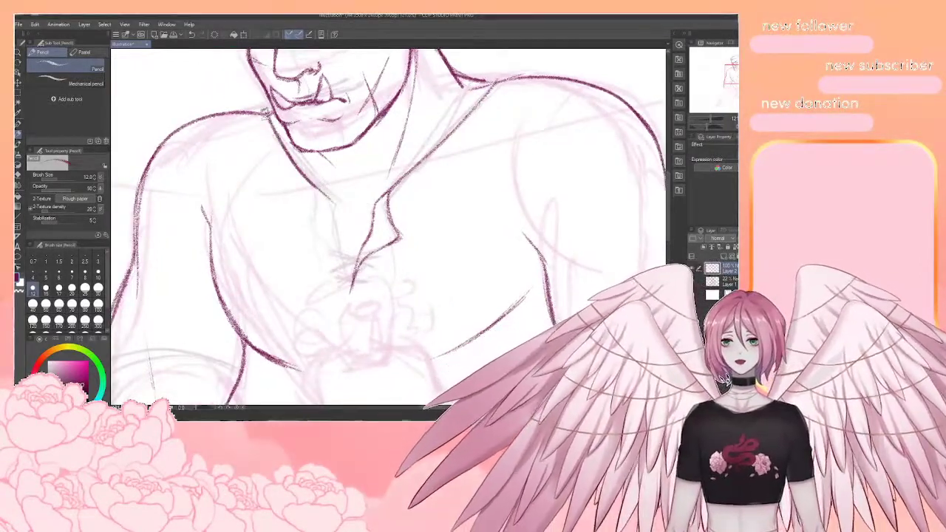
mouse_move(260, 109)
left_mouse_down()
mouse_move(278, 155)
mouse_move(258, 117)
left_mouse_up()
left_click_drag(501, 84, 467, 124)
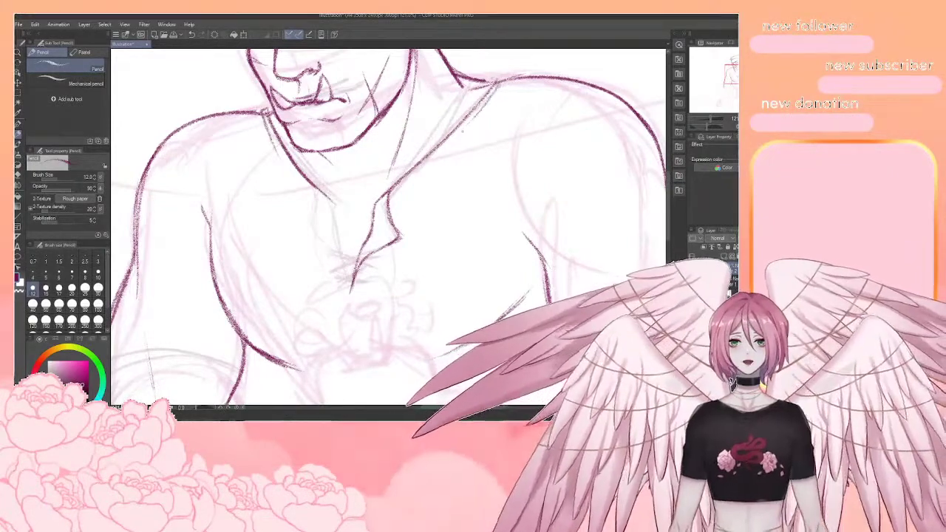
left_click_drag(563, 82, 592, 65)
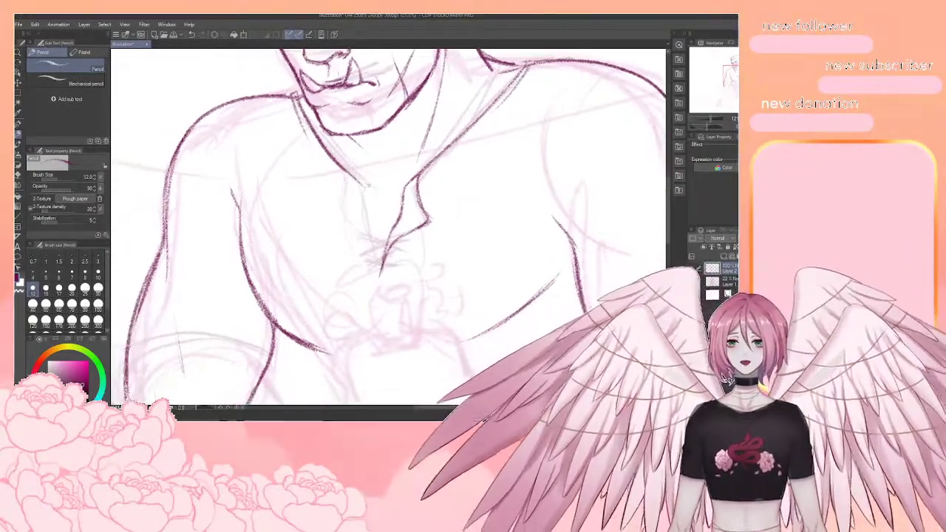
left_click_drag(362, 183, 382, 278)
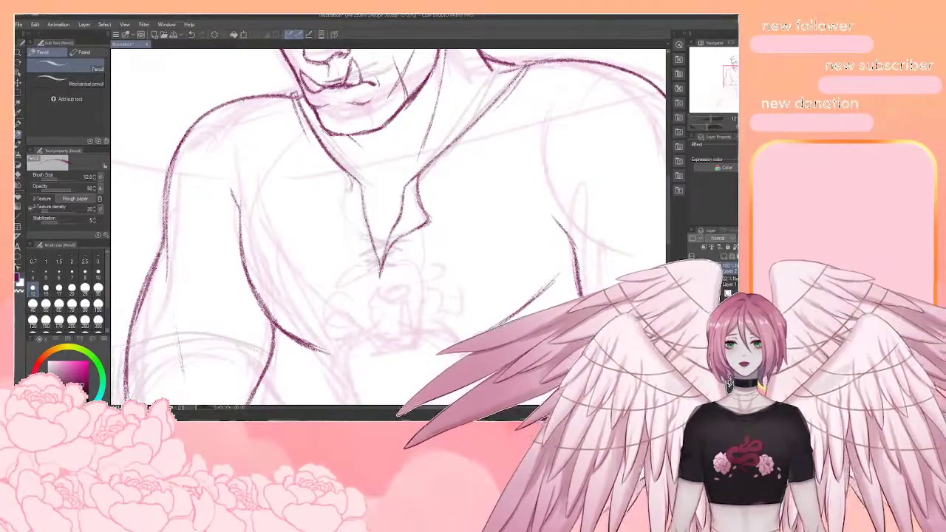
mouse_move(355, 179)
left_mouse_down()
mouse_move(338, 216)
mouse_move(381, 276)
left_mouse_up()
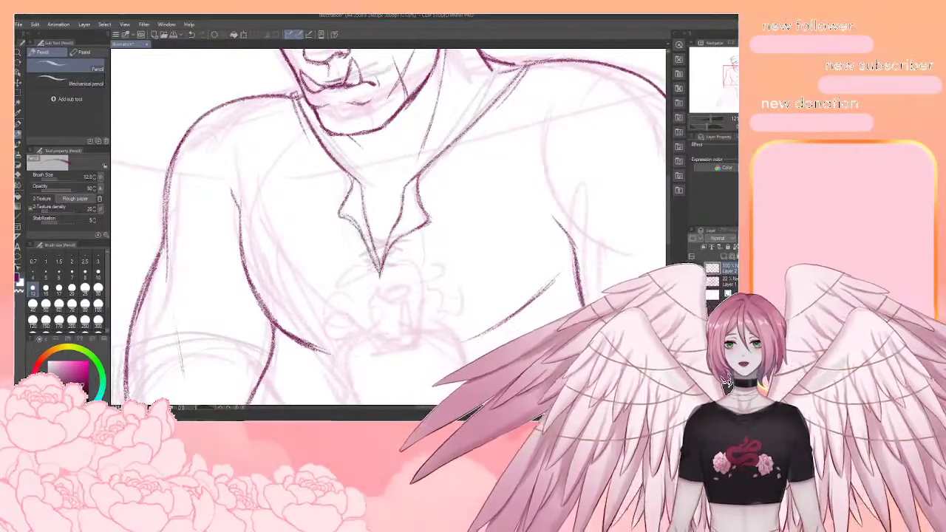
mouse_move(334, 220)
left_mouse_down()
mouse_move(360, 230)
mouse_move(333, 221)
left_mouse_up()
Draw crossed lacing over the bottom of the V-neck opening, undoing and redrawing a stroke
left_click_drag(381, 186, 380, 160)
mouse_move(402, 216)
left_mouse_down()
mouse_move(361, 230)
mouse_move(405, 227)
left_mouse_up()
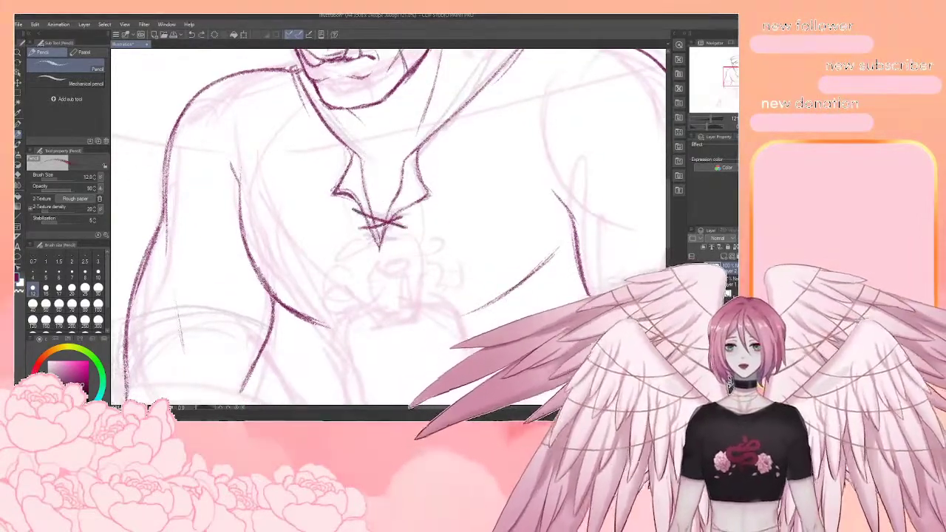
key("ctrl+z")
mouse_move(402, 215)
left_mouse_down()
mouse_move(362, 229)
mouse_move(406, 227)
mouse_move(394, 243)
left_mouse_up()
mouse_move(398, 234)
left_mouse_down()
mouse_move(368, 246)
mouse_move(391, 238)
left_mouse_up()
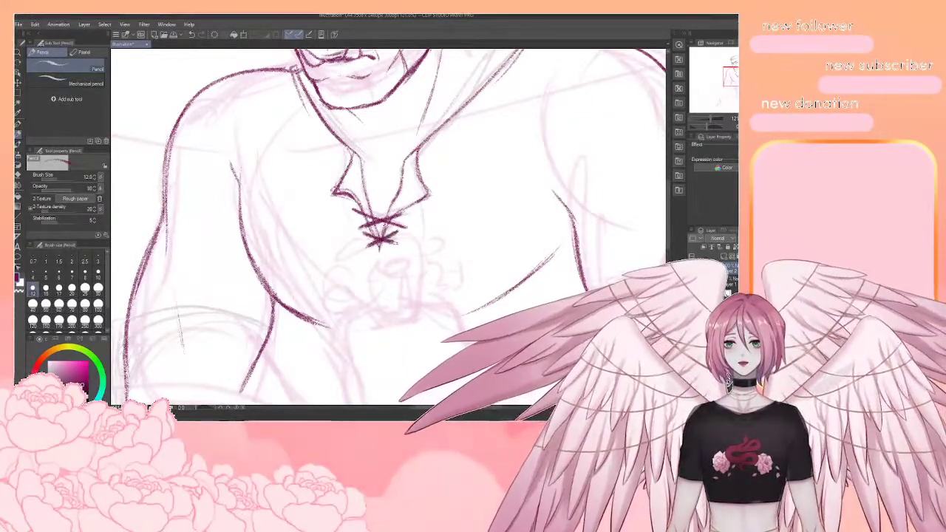
Mark small eyelet dots at the ends of the laces and a stud on the right collar flap, undoing stray marks
left_click_drag(348, 186, 369, 187)
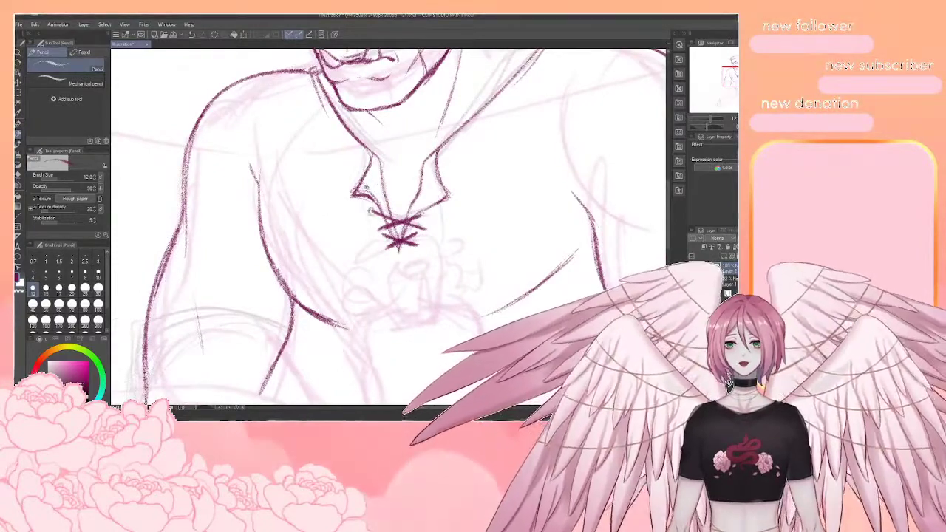
left_click_drag(370, 210, 388, 250)
key("ctrl+z")
key("ctrl+z")
key("ctrl+z")
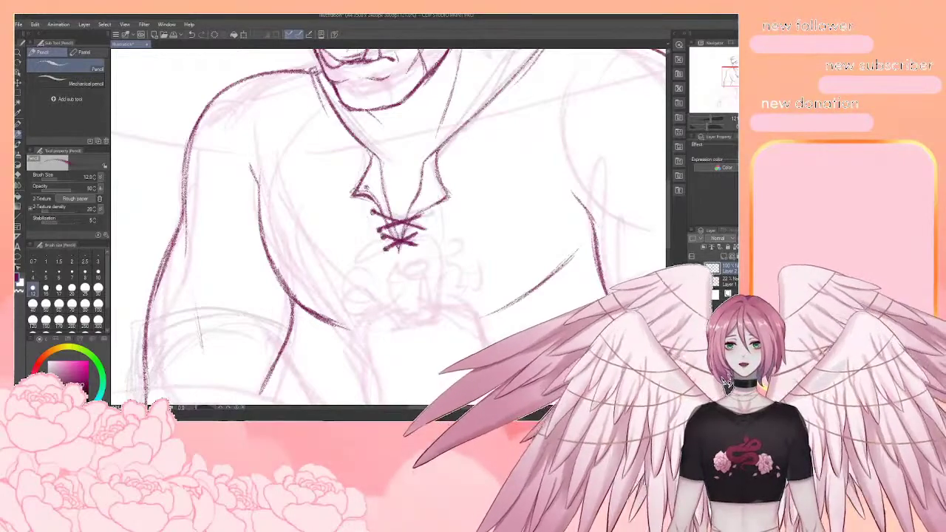
mouse_move(423, 215)
left_mouse_down()
mouse_move(416, 236)
mouse_move(428, 229)
left_mouse_up()
Draw the curved placket edges down both sides of the lacing from the collar points, and dot the left collar flap
left_click_drag(360, 200, 368, 234)
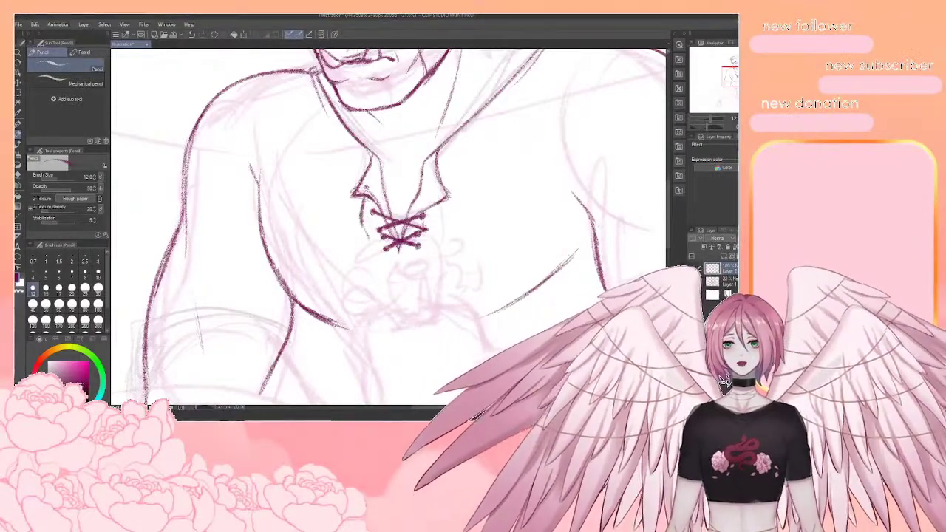
left_click_drag(362, 199, 367, 235)
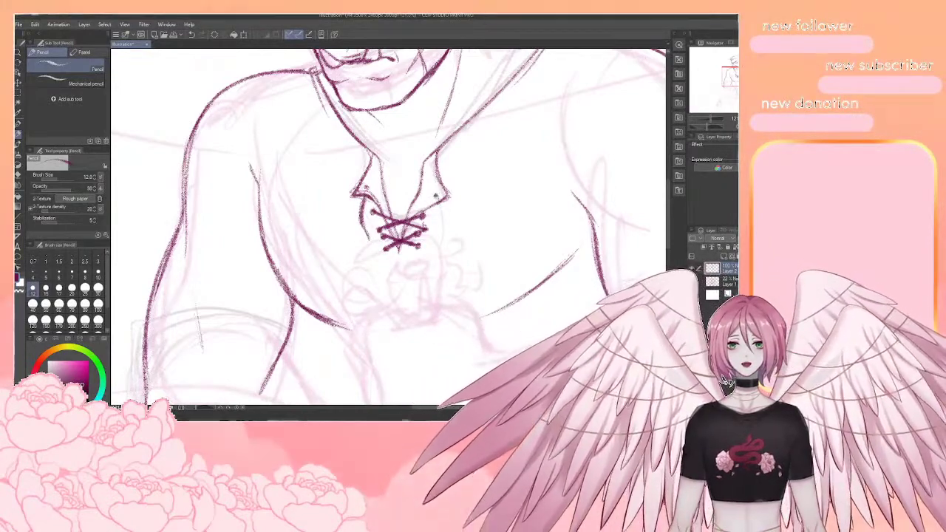
left_click_drag(436, 197, 442, 248)
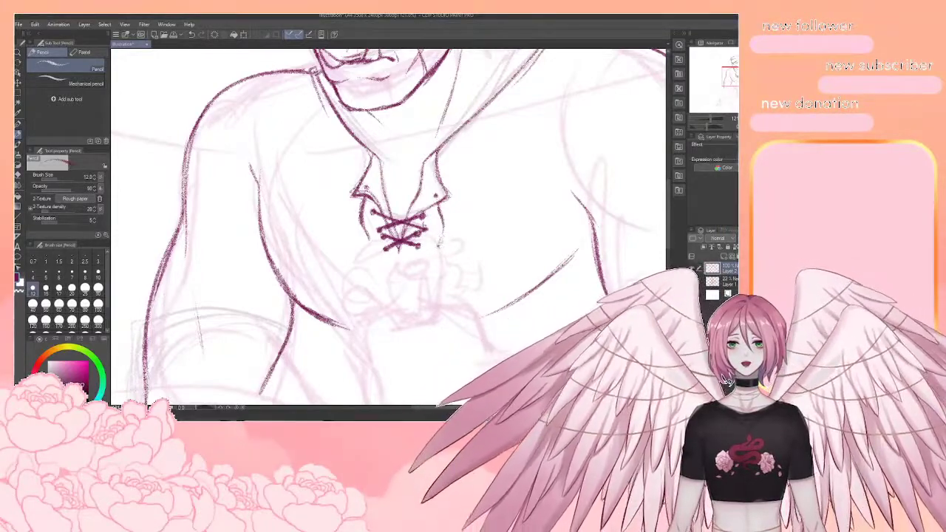
left_click_drag(443, 227, 440, 246)
left_click_drag(362, 220, 370, 252)
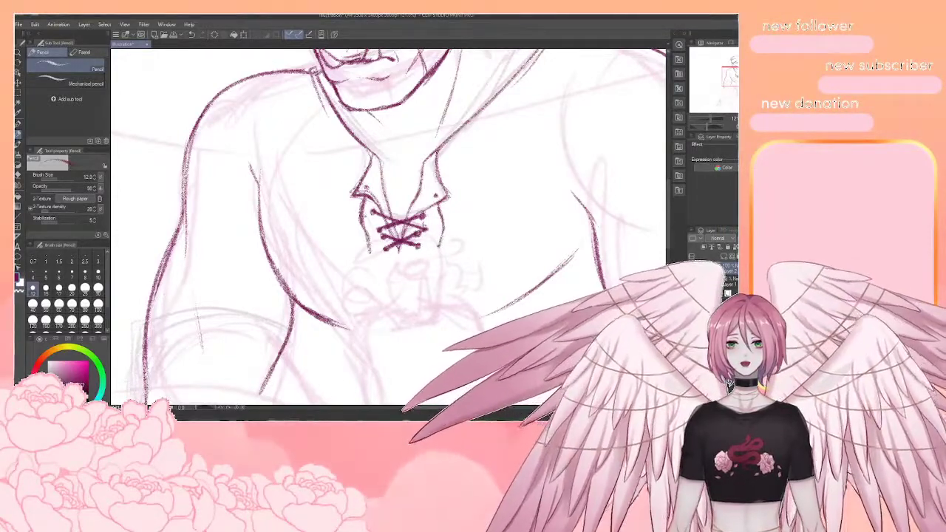
left_click_drag(439, 201, 445, 220)
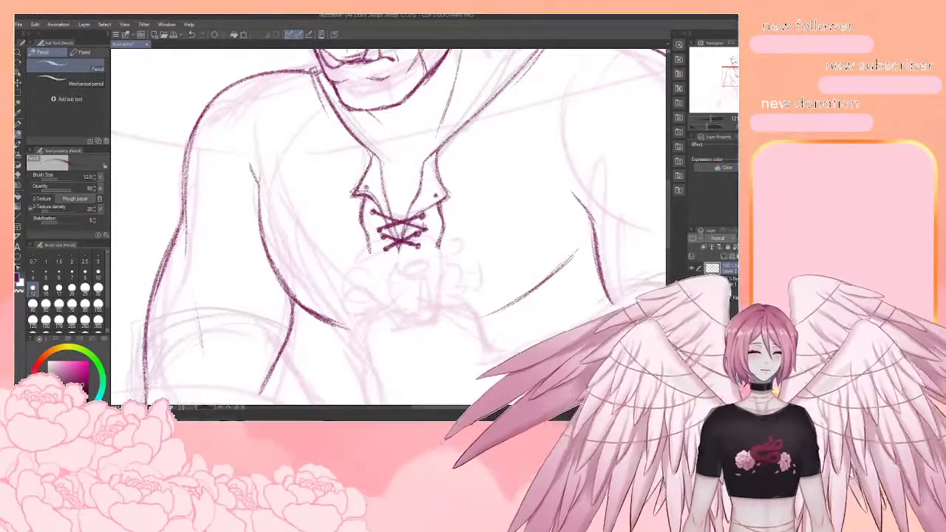
Erase the upper tip of the figure's right armpit line and draw short fabric creases there
mouse_move(400, 229)
left_mouse_down()
mouse_move(397, 240)
mouse_move(451, 229)
left_mouse_up()
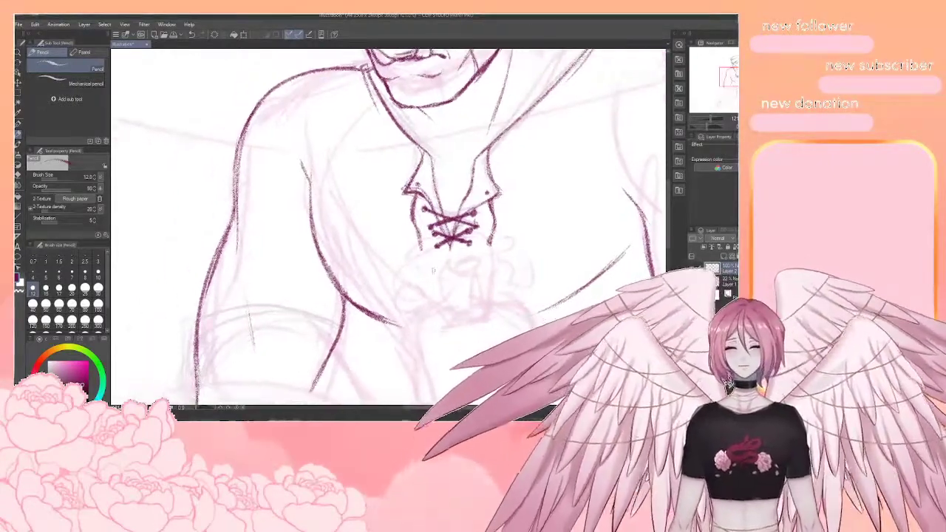
key("e")
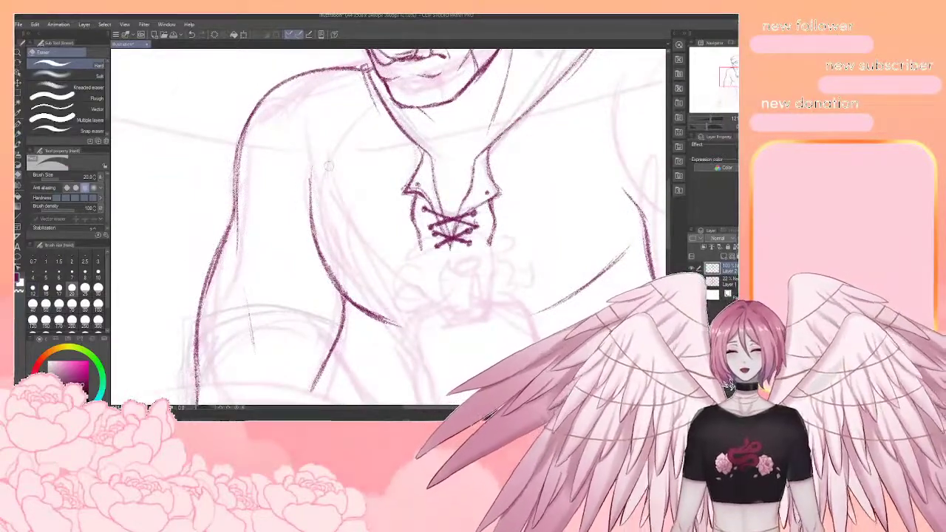
key("p")
left_click_drag(278, 146, 310, 190)
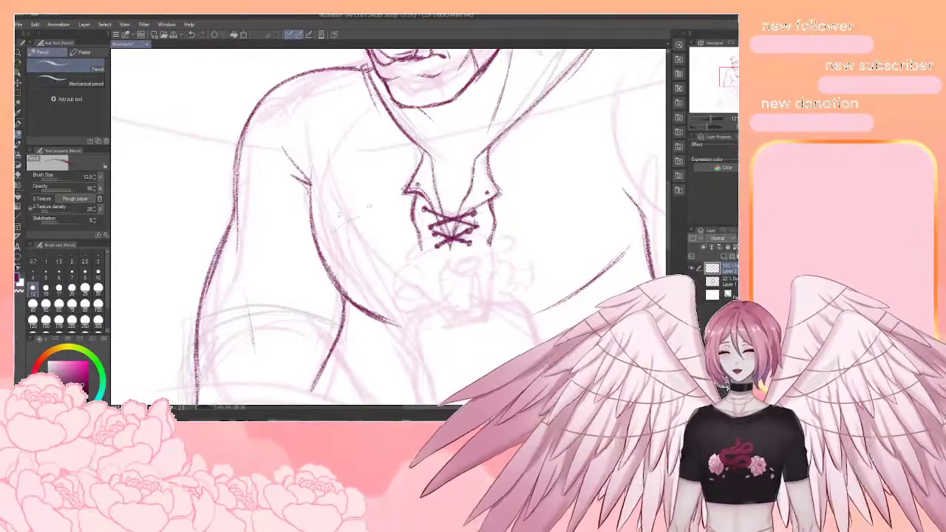
left_click_drag(263, 272, 317, 236)
Erase the stray stroke inside the figure's right arm and the overlapping line ends on its outer edge
key("e")
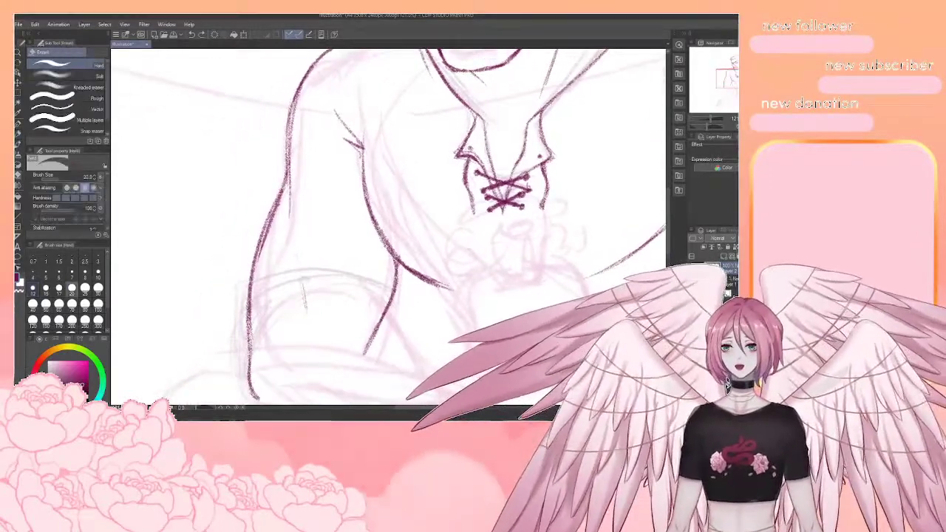
left_click_drag(302, 268, 306, 314)
left_click_drag(289, 143, 289, 217)
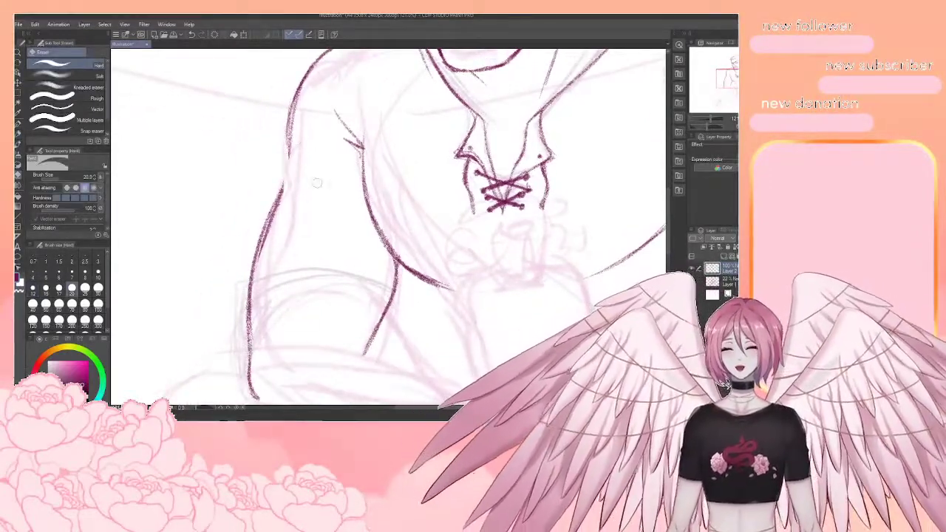
Draw a curved fabric crease inside the figure's right upper arm and trim the lower end of the arm's inner line
key("p")
mouse_move(288, 142)
left_mouse_down()
mouse_move(314, 239)
mouse_move(283, 195)
mouse_move(302, 225)
left_mouse_up()
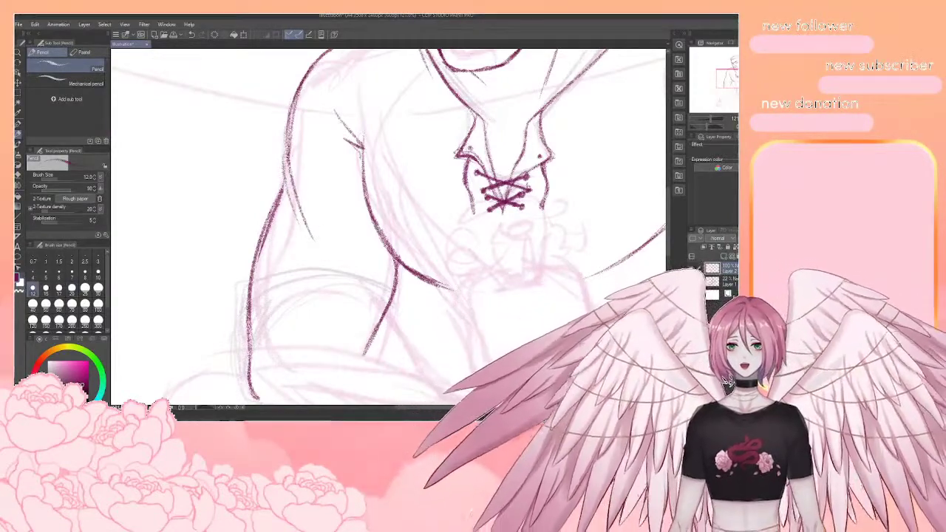
left_click_drag(382, 304, 389, 272)
mouse_move(264, 221)
left_mouse_down()
mouse_move(251, 333)
mouse_move(234, 348)
left_mouse_up()
left_click_drag(265, 243, 261, 263)
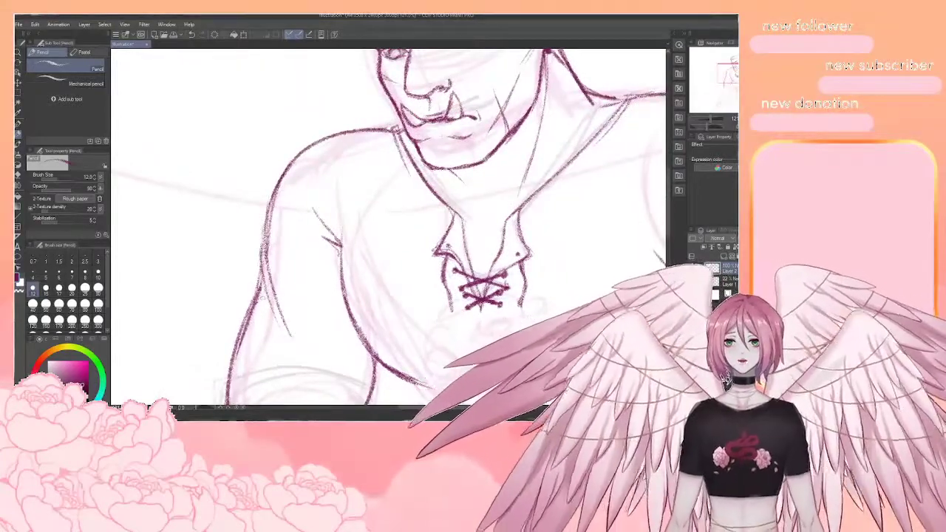
mouse_move(262, 304)
left_mouse_down()
mouse_move(274, 227)
mouse_move(355, 140)
left_mouse_up()
mouse_move(454, 236)
left_mouse_down()
mouse_move(452, 255)
mouse_move(463, 242)
left_mouse_up()
key("e")
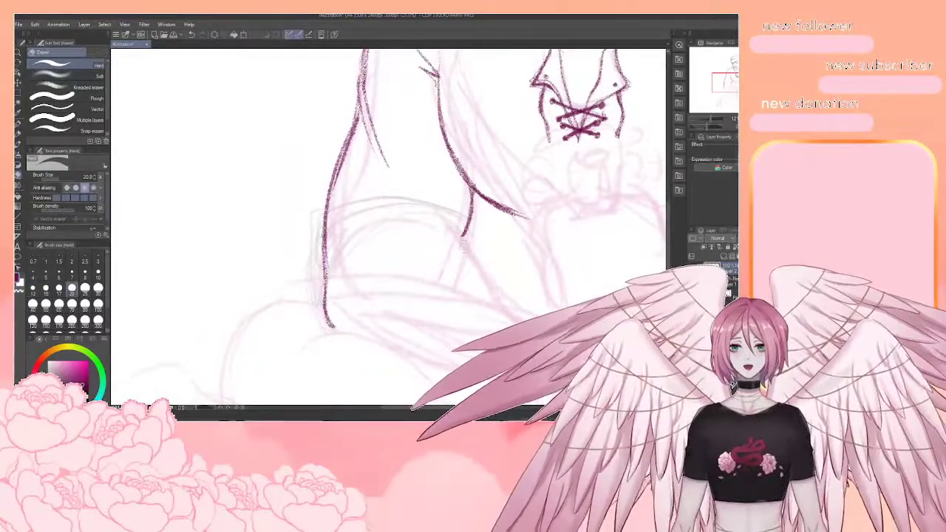
key("p")
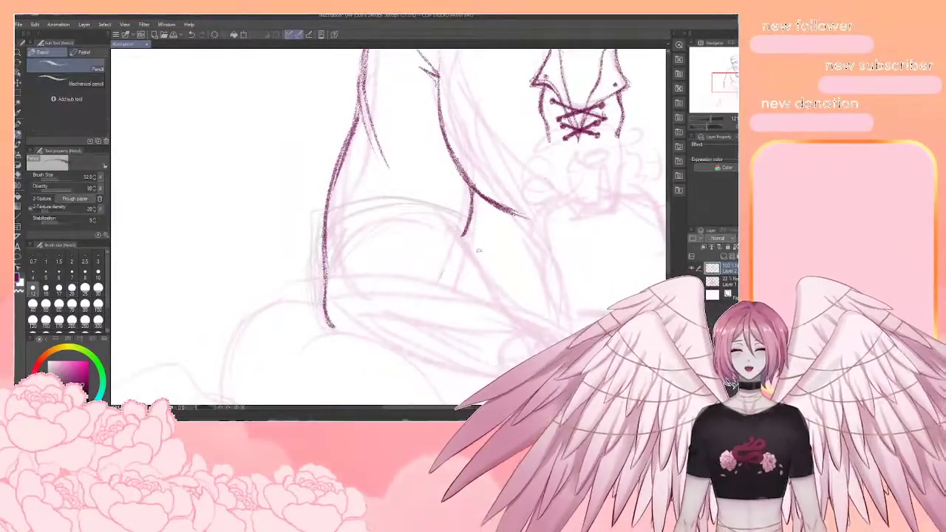
Draw the figure's right forearm with an arched upper contour running to the wrist and a lower contour from the elbow
left_click_drag(325, 269, 316, 240)
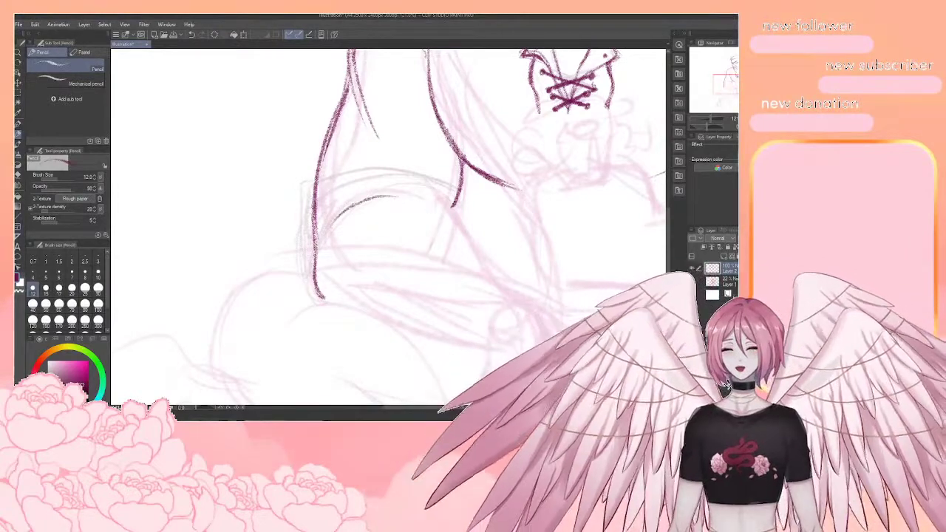
mouse_move(332, 230)
left_mouse_down()
mouse_move(379, 191)
mouse_move(427, 191)
mouse_move(459, 216)
left_mouse_up()
mouse_move(374, 192)
left_mouse_down()
mouse_move(420, 190)
mouse_move(466, 232)
mouse_move(497, 283)
mouse_move(533, 309)
left_mouse_up()
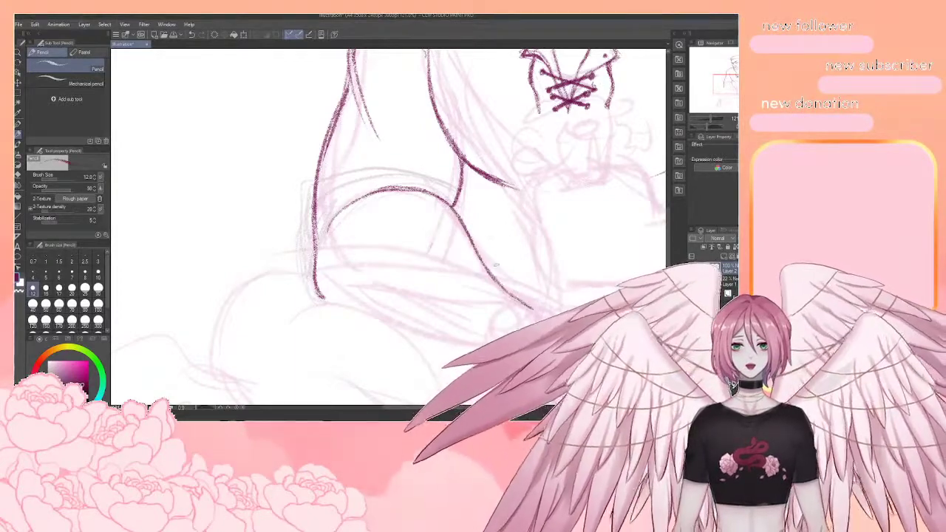
mouse_move(370, 296)
left_mouse_down()
mouse_move(332, 260)
mouse_move(355, 290)
mouse_move(453, 307)
mouse_move(414, 303)
left_mouse_up()
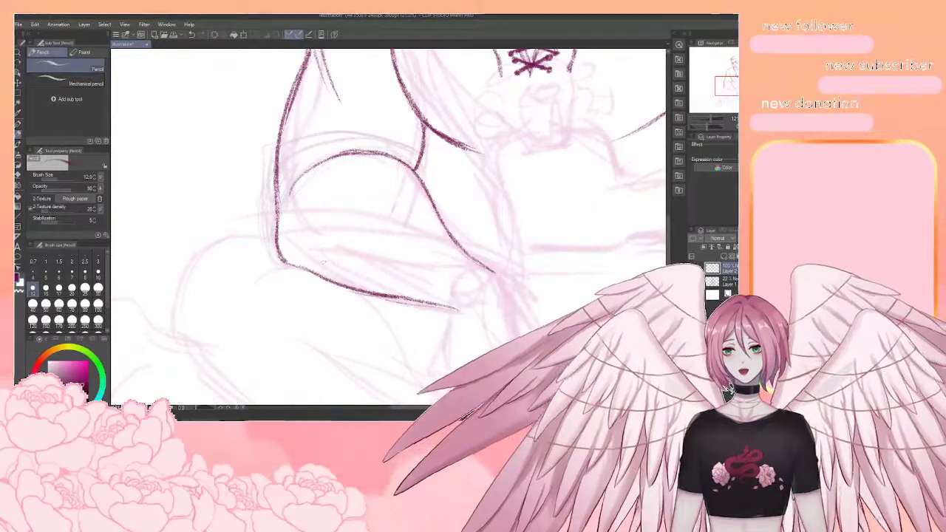
Erase the overshooting wrist end of the right forearm's lower contour and undo an extra stroke along it
scroll(451, 238, "down", 1)
key("e")
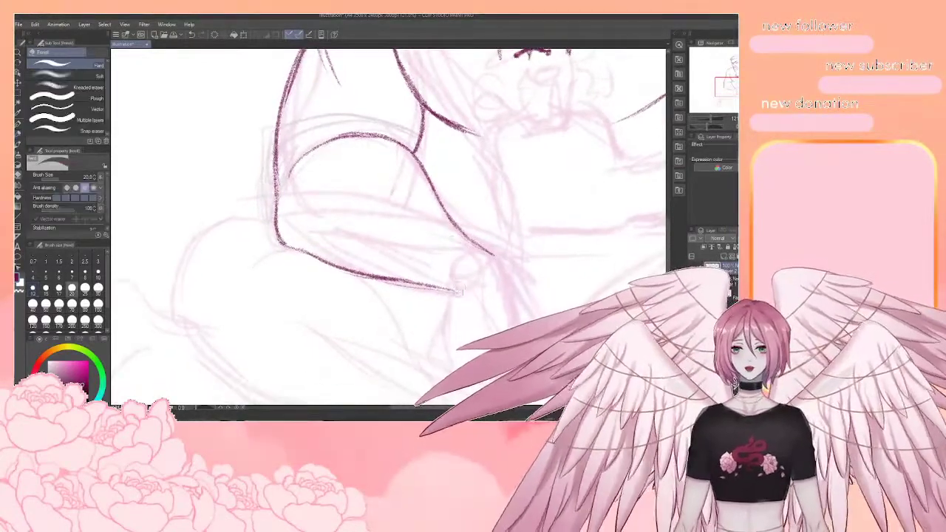
left_click_drag(458, 292, 442, 283)
key("p")
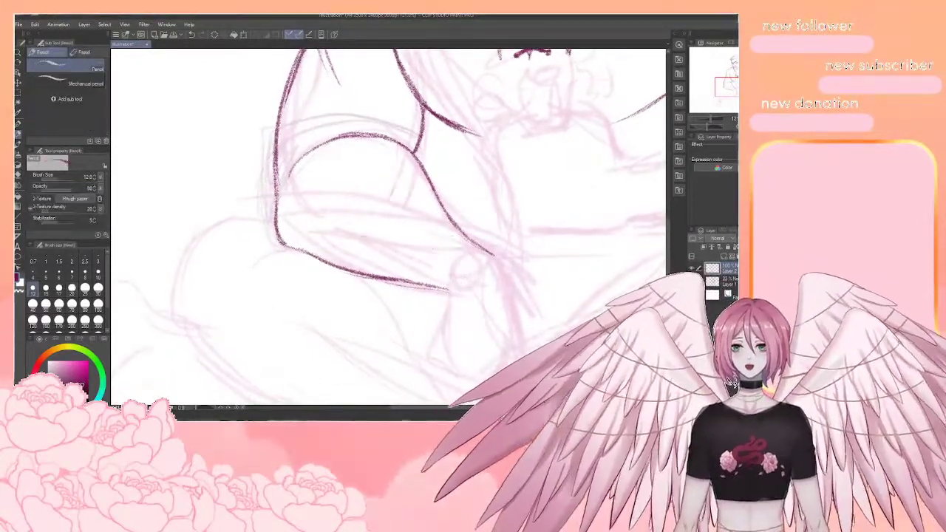
scroll(434, 245, "up", 2)
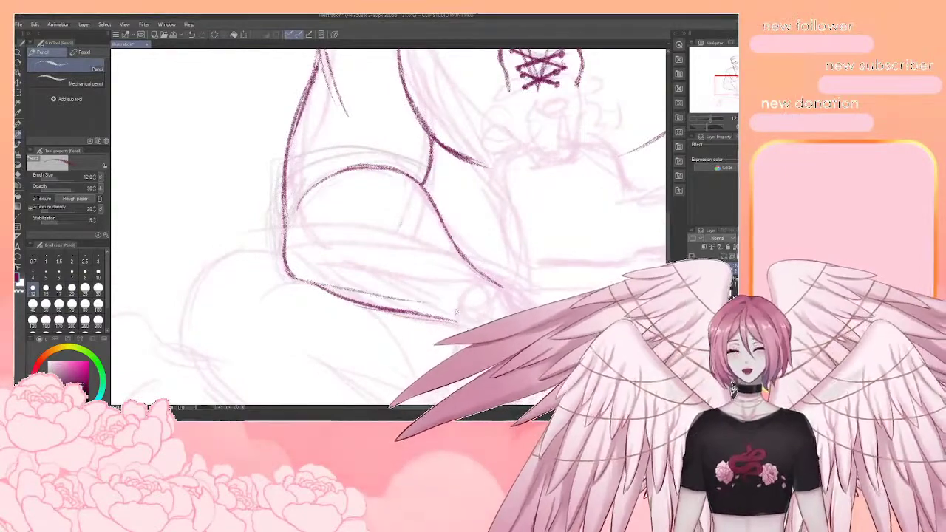
key("ctrl+z")
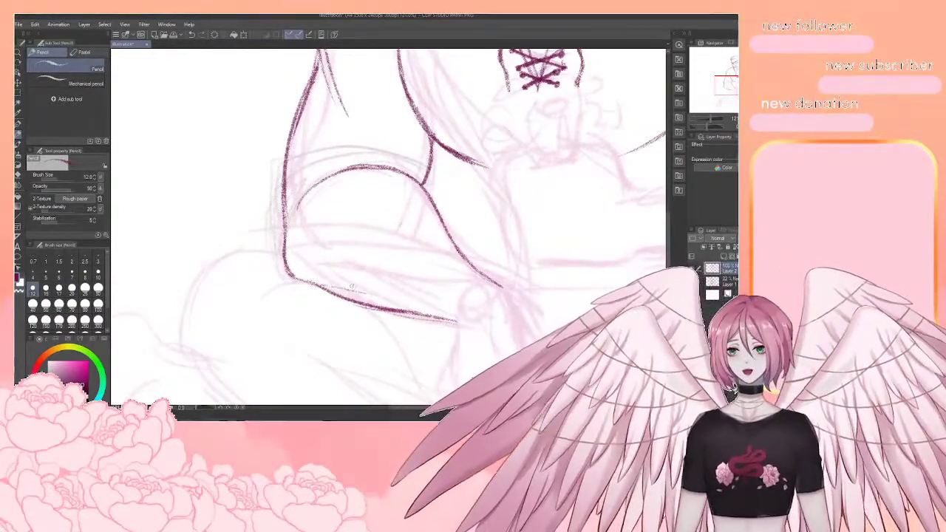
Erase the right arm's outer line above the elbow and the inner line's end where it meets the forearm
left_click_drag(417, 155, 464, 215)
key("e")
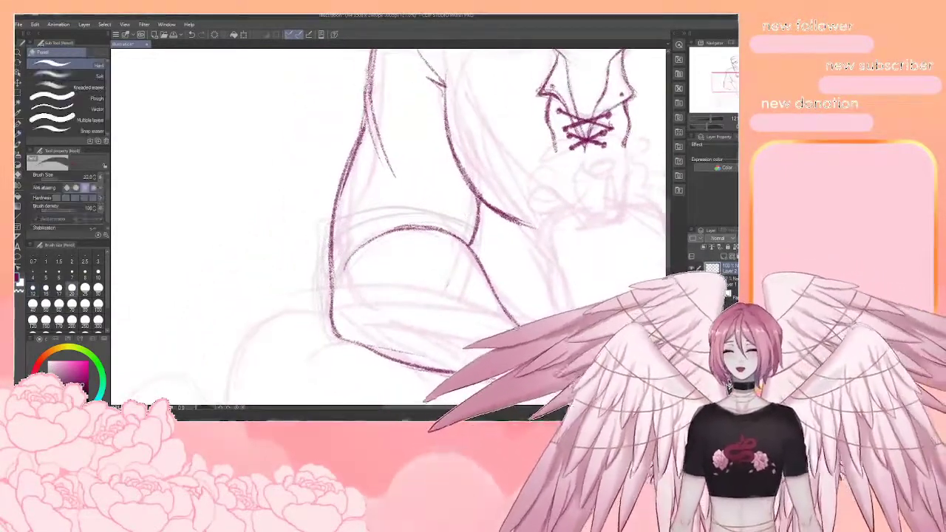
left_click_drag(333, 221, 333, 287)
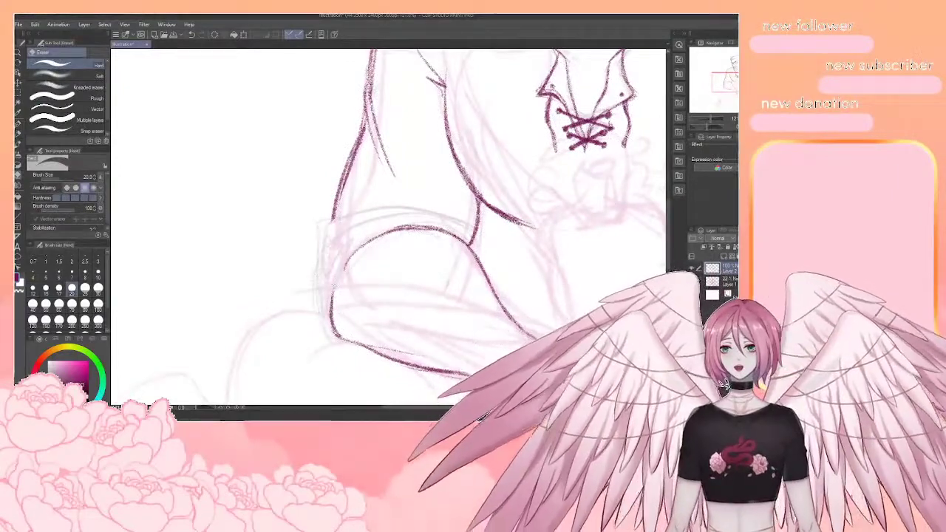
left_click_drag(467, 235, 477, 244)
key("p")
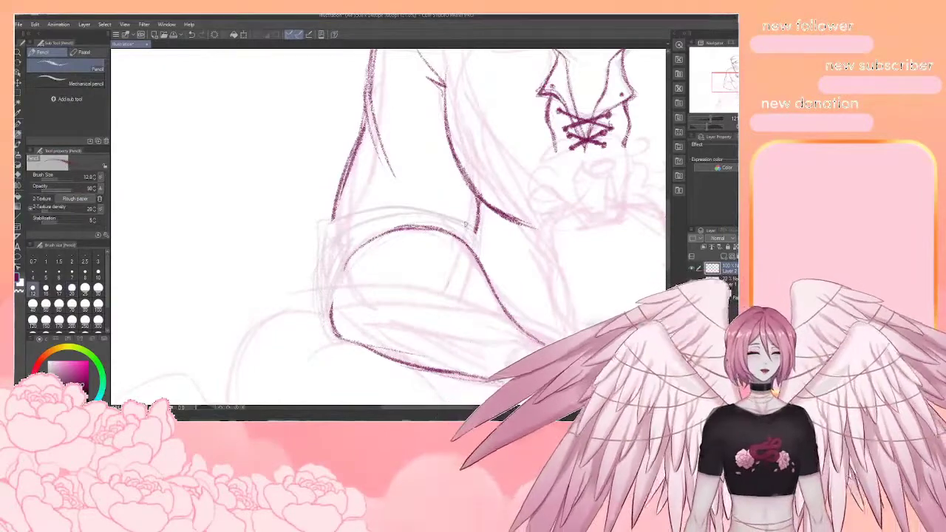
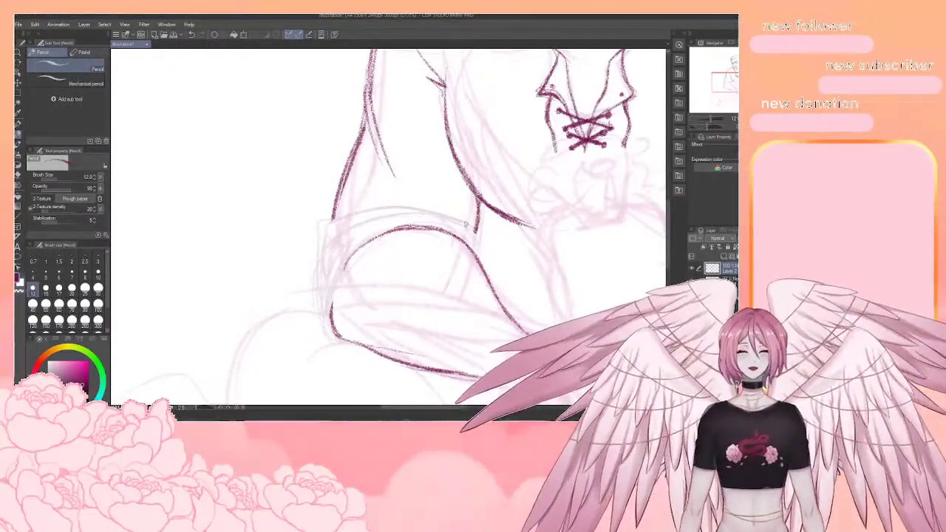
Draw the rolled-up sleeve cuff around the figure's right elbow, with its upper edge, outer side and fold lines
mouse_move(466, 224)
left_mouse_down()
mouse_move(438, 194)
mouse_move(390, 185)
mouse_move(314, 213)
mouse_move(343, 201)
mouse_move(315, 215)
mouse_move(307, 280)
mouse_move(329, 320)
left_mouse_up()
left_click_drag(308, 284, 324, 318)
left_click_drag(311, 244, 360, 215)
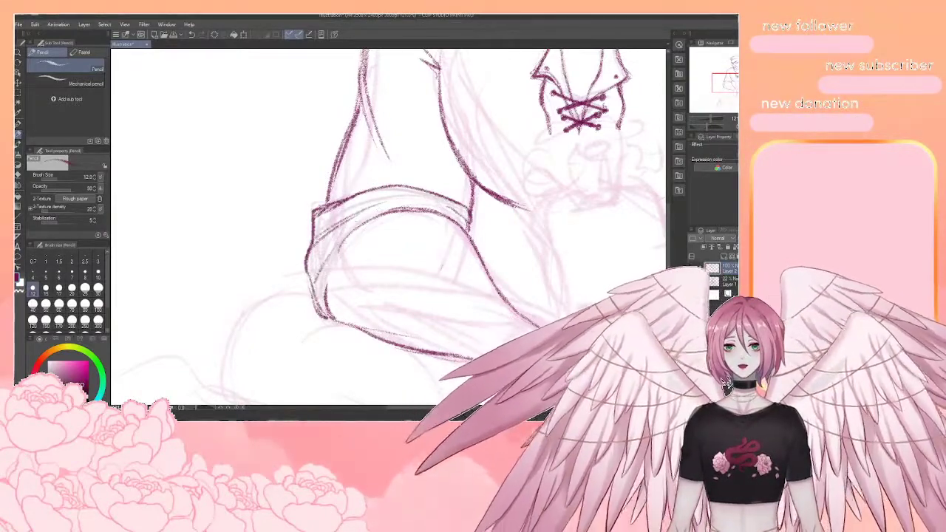
mouse_move(314, 282)
left_mouse_down()
mouse_move(331, 251)
mouse_move(326, 303)
left_mouse_up()
left_click_drag(345, 238, 325, 299)
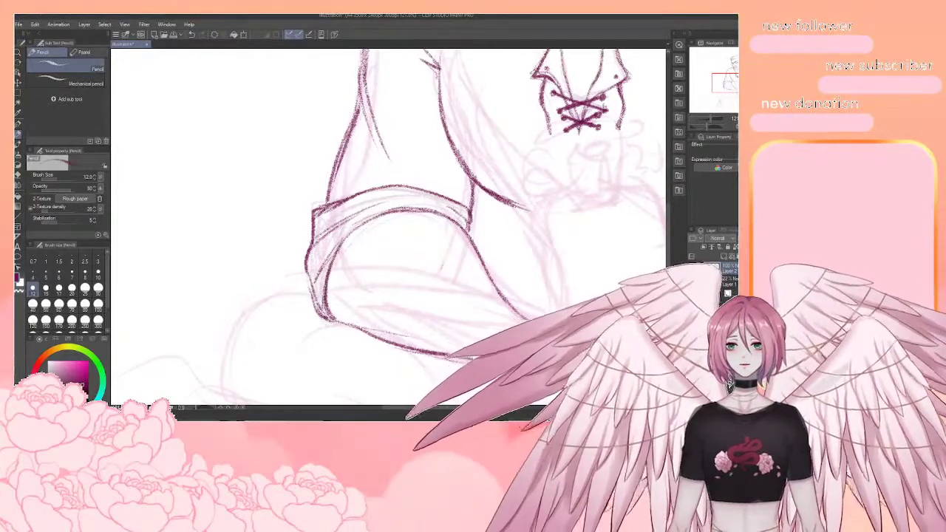
Reinforce the inner corner of the right sleeve cuff and erase the excess line around it
left_click_drag(505, 169, 491, 167)
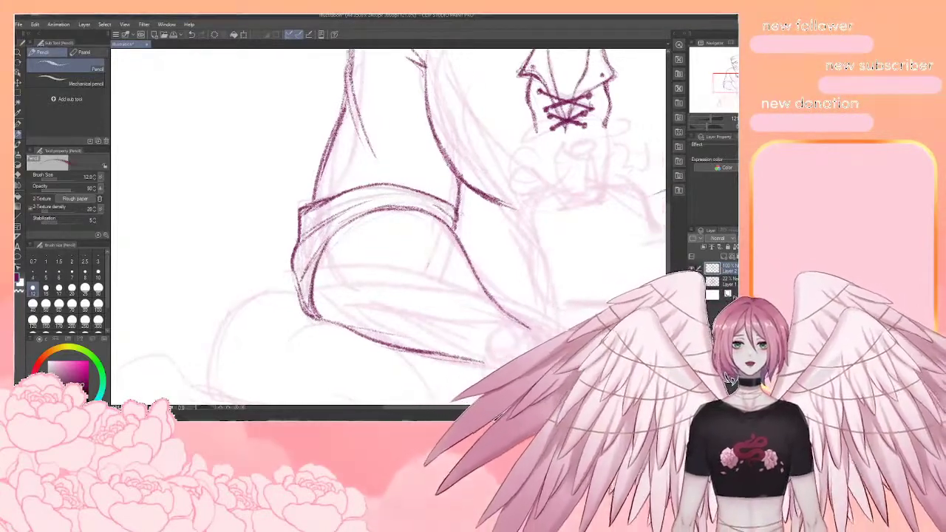
left_click_drag(459, 206, 458, 236)
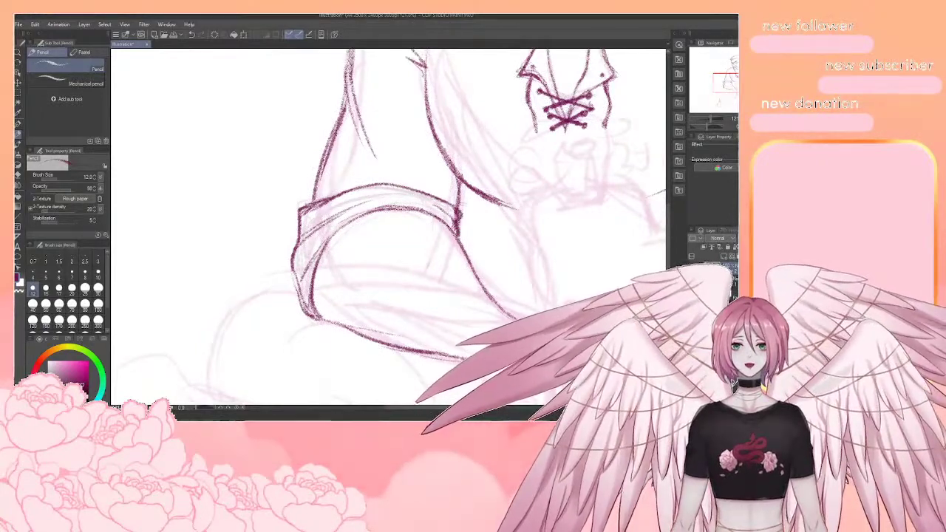
key("e")
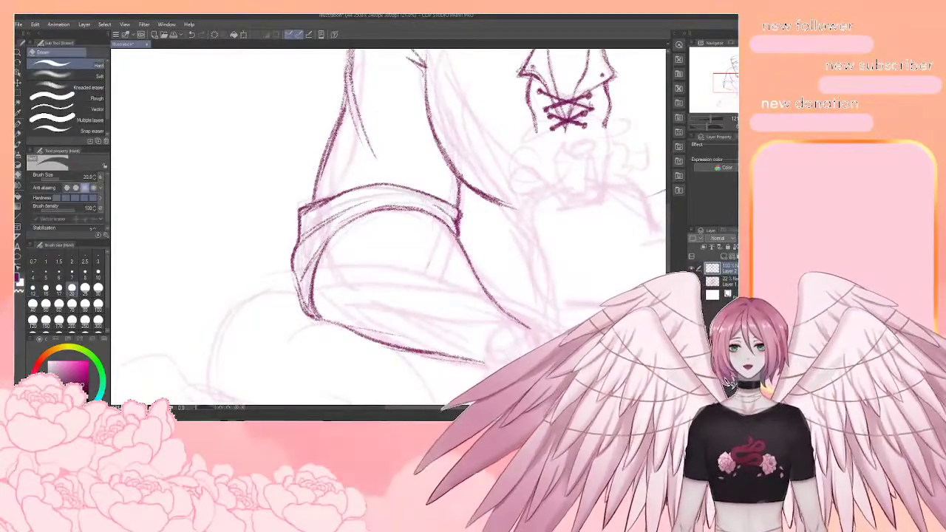
key("p")
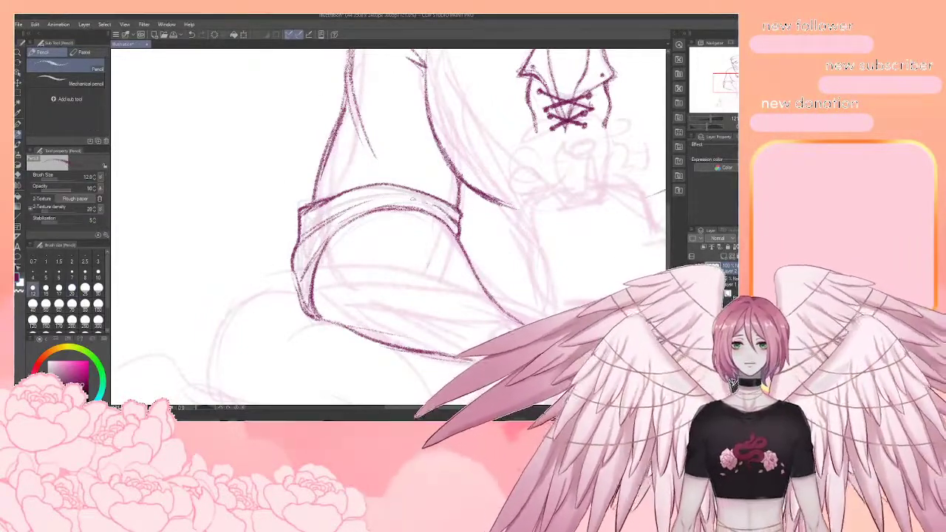
Examine the whole figure's proportions and the outline of its left shoulder and arm
scroll(413, 199, "down", 6)
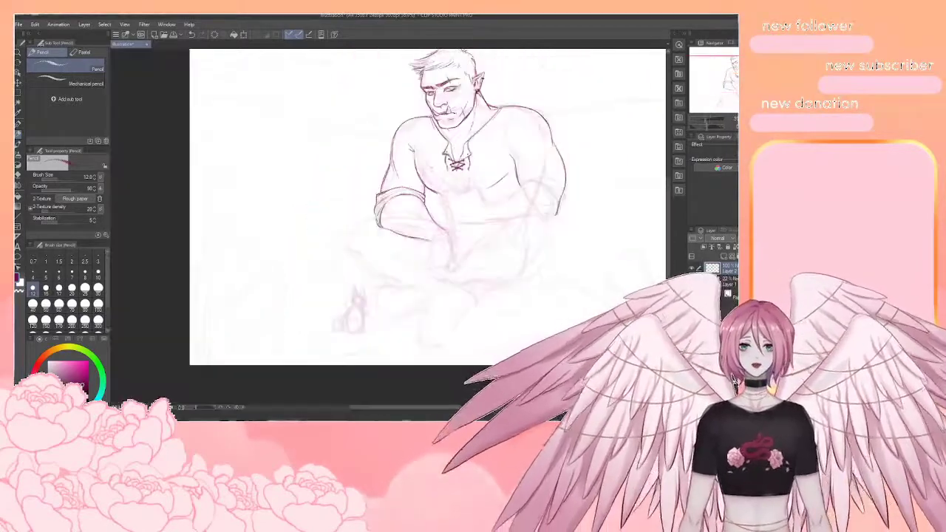
scroll(554, 196, "up", 3)
scroll(481, 211, "down", 3)
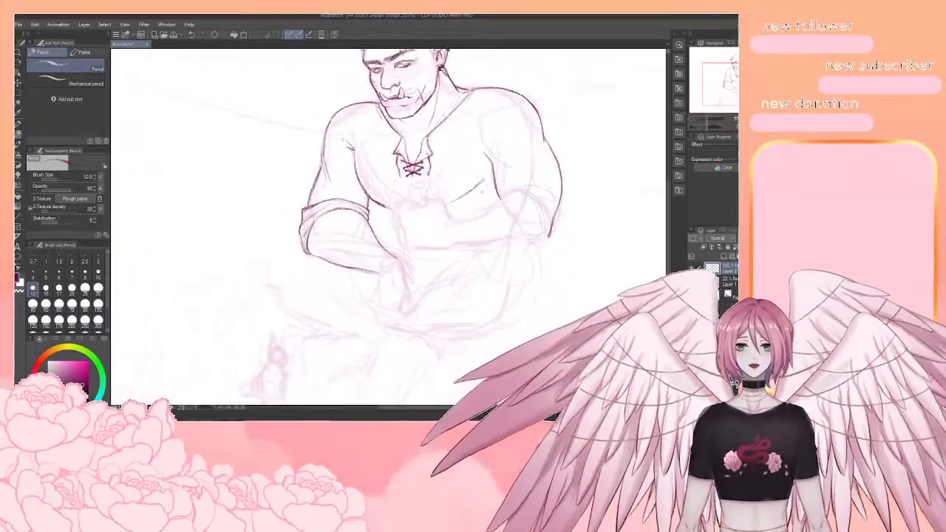
scroll(480, 212, "up", 3)
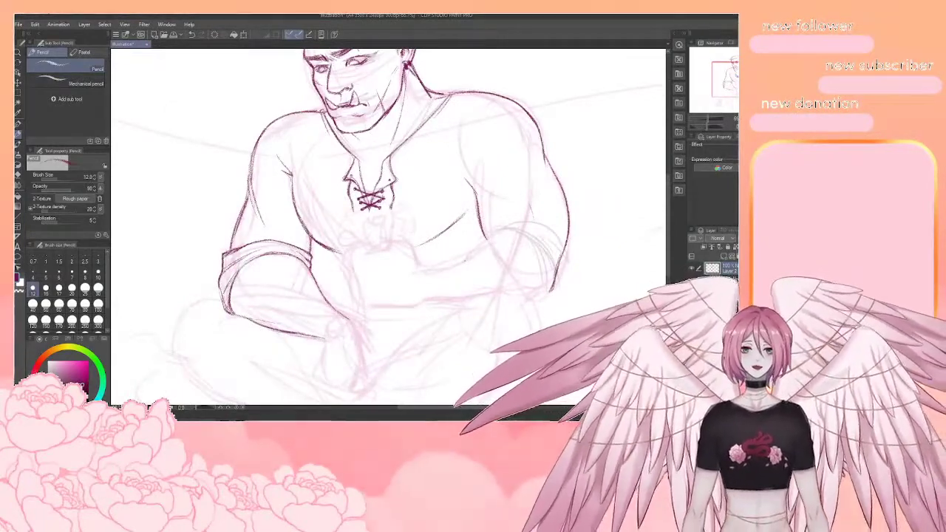
scroll(469, 256, "down", 3)
scroll(504, 120, "up", 3)
scroll(501, 119, "up", 2)
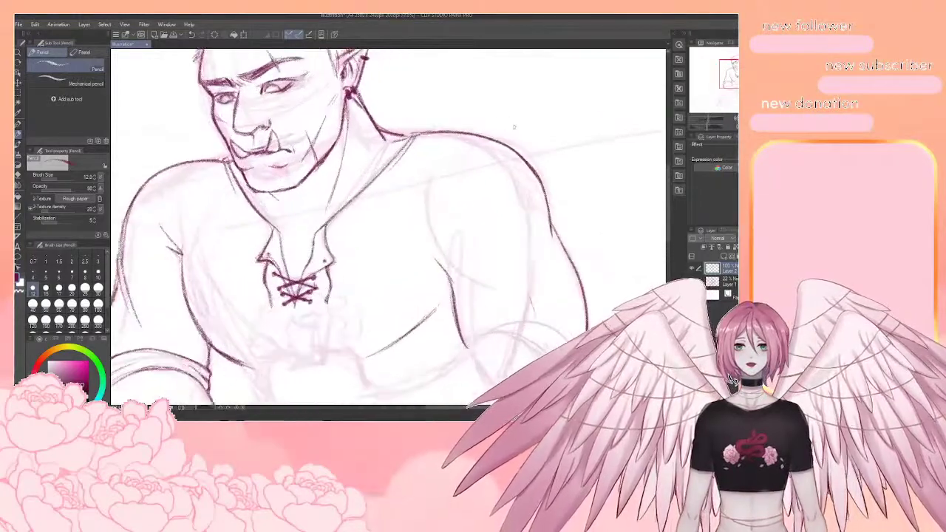
left_click_drag(501, 122, 485, 122)
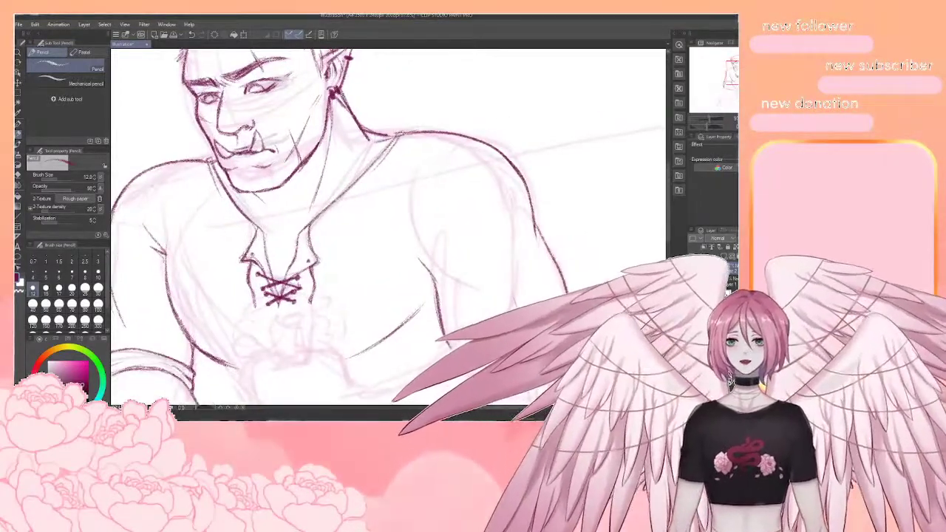
left_click_drag(402, 137, 393, 146)
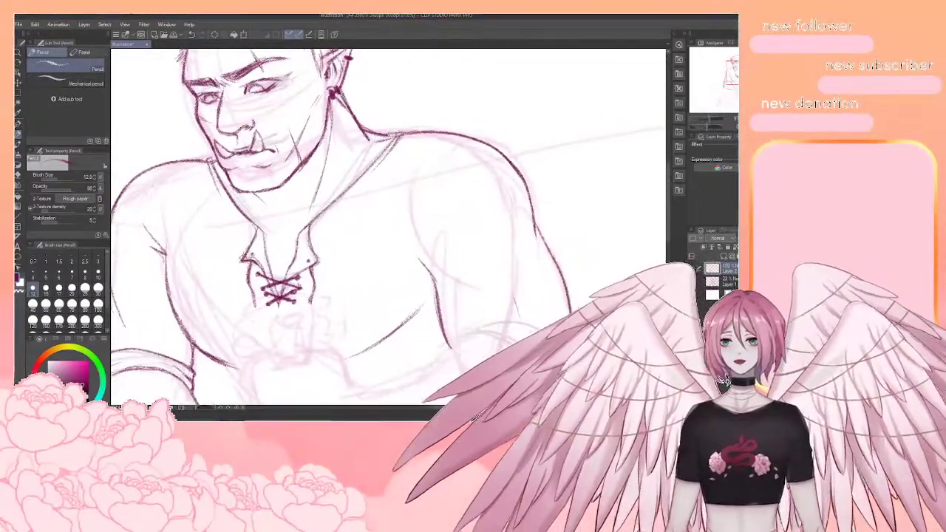
left_click_drag(403, 192, 324, 144)
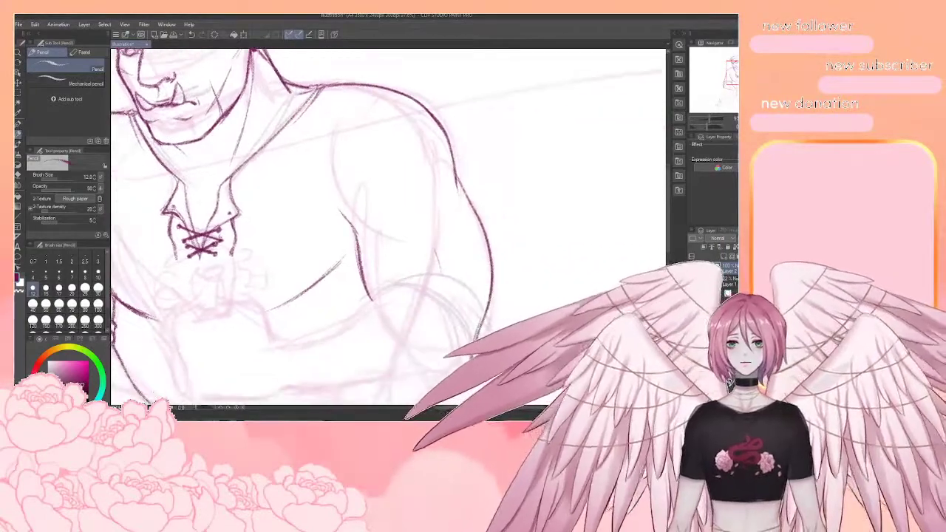
Erase the junction in the left arm's outer line and redraw it with the shoulder line overlapping as a fabric fold
key("e")
left_click_drag(456, 170, 462, 197)
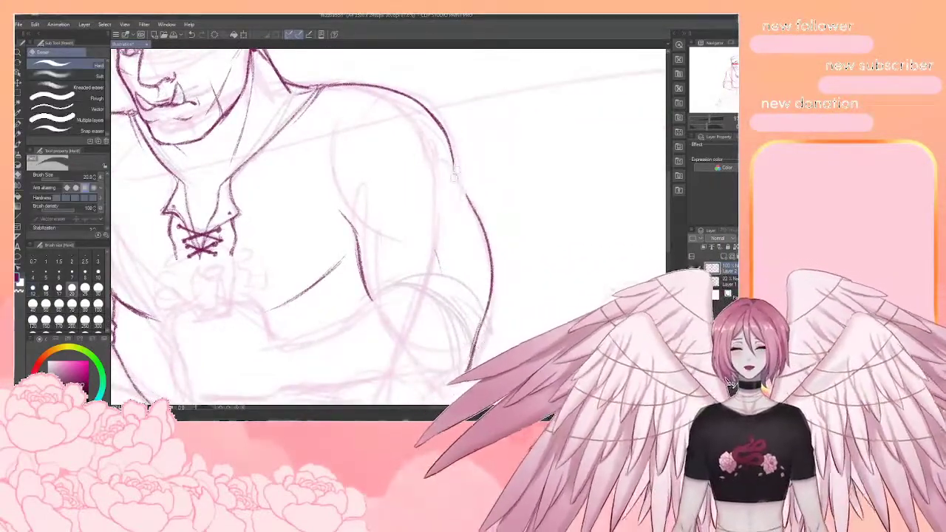
key("p")
left_click_drag(451, 155, 457, 209)
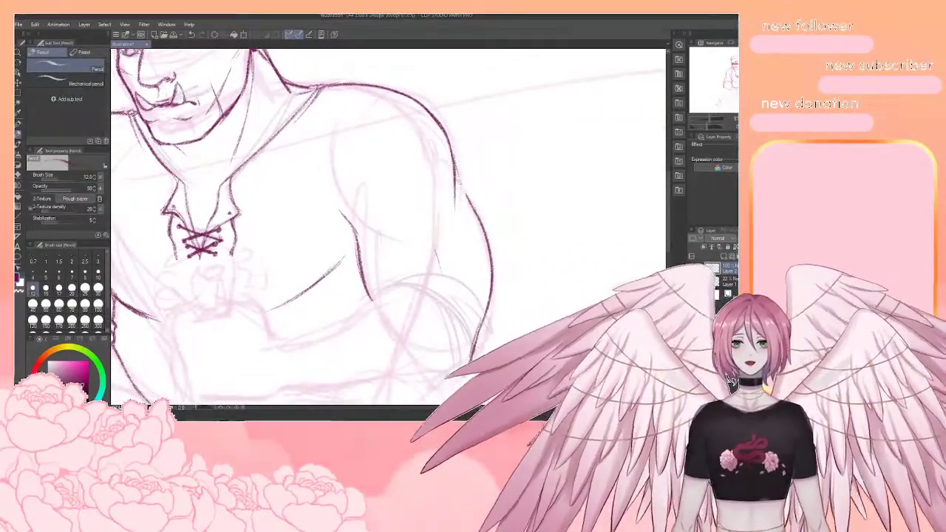
mouse_move(459, 167)
left_mouse_down()
mouse_move(457, 209)
mouse_move(472, 209)
mouse_move(509, 241)
left_mouse_up()
Erase the upper tip of the figure's left armpit line and draw short fabric creases there
scroll(385, 222, "down", 1)
key("e")
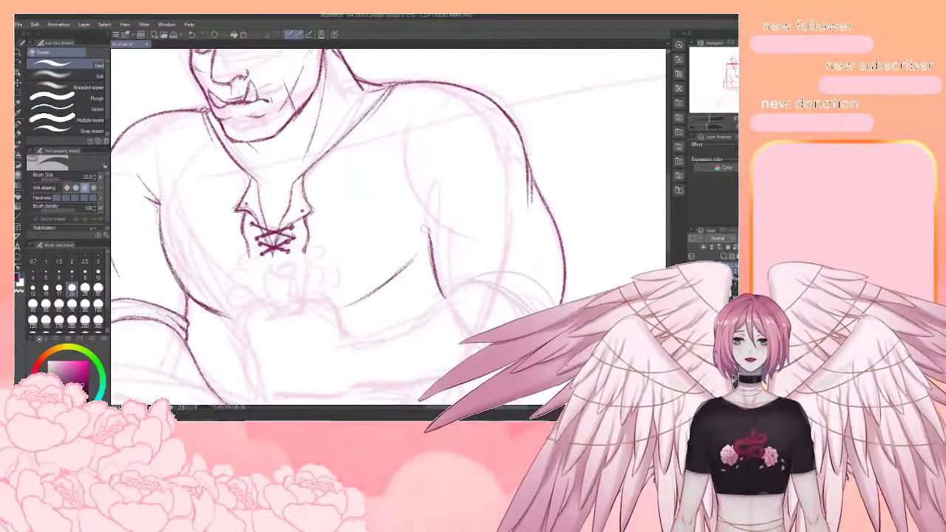
key("p")
left_click_drag(427, 233, 400, 190)
mouse_move(428, 233)
left_mouse_down()
mouse_move(400, 195)
mouse_move(415, 224)
left_mouse_up()
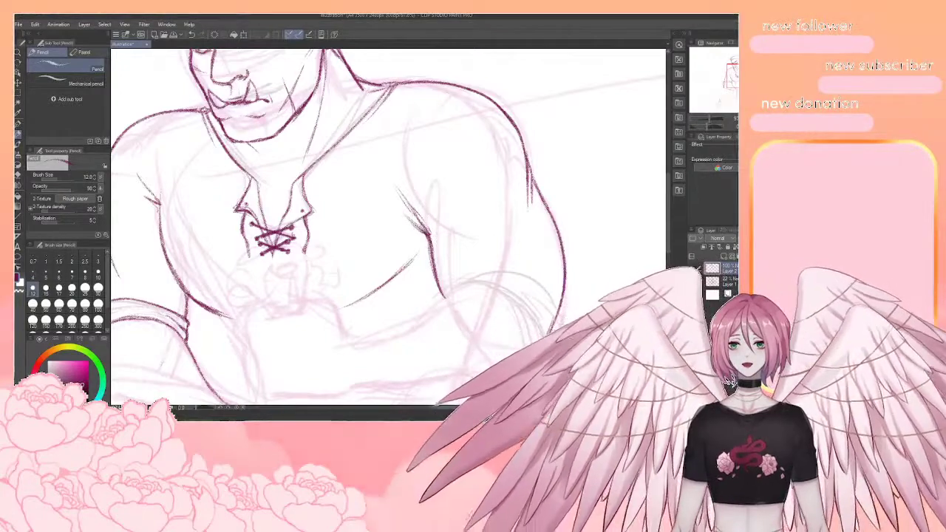
Draw the upper contour of the figure's left forearm from elbow to wrist, and undo the lower contour attempt
mouse_move(520, 269)
left_mouse_down()
mouse_move(483, 212)
mouse_move(447, 203)
mouse_move(517, 180)
left_mouse_up()
mouse_move(530, 235)
left_mouse_down()
mouse_move(487, 194)
mouse_move(386, 245)
mouse_move(374, 186)
mouse_move(383, 189)
left_mouse_up()
mouse_move(544, 250)
left_mouse_down()
mouse_move(520, 266)
mouse_move(420, 268)
left_mouse_up()
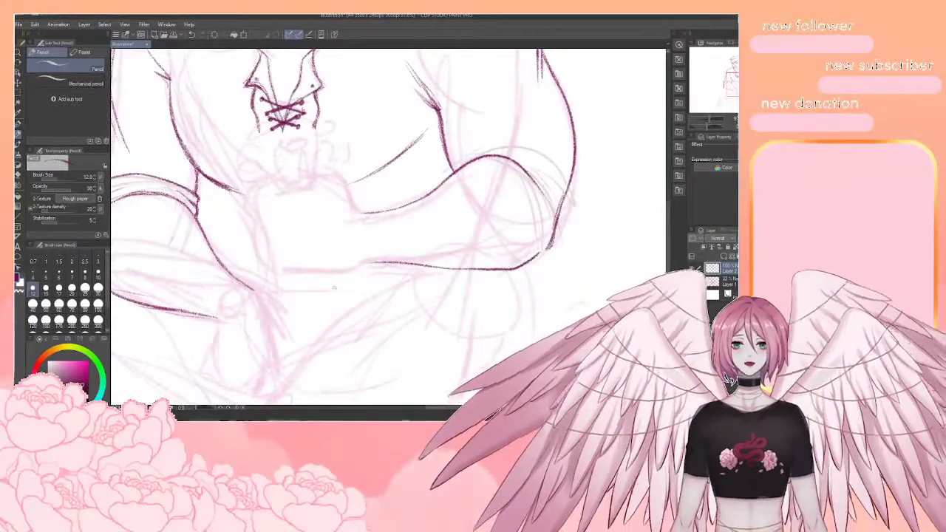
key("ctrl+z")
left_click_drag(370, 236, 372, 220)
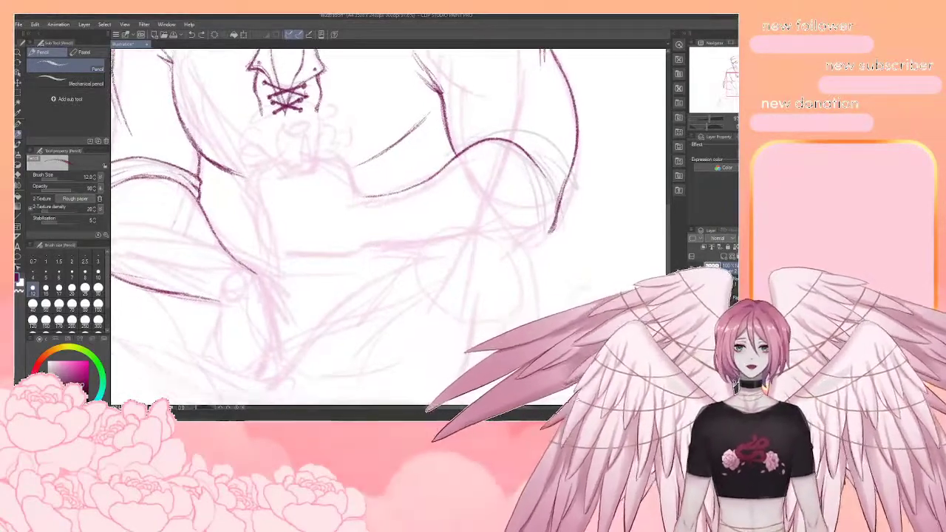
Sketch the lower contour of the viewer-right elbow, and erase the end of the outer arm line above it
mouse_move(551, 235)
left_mouse_down()
mouse_move(493, 243)
mouse_move(520, 247)
mouse_move(491, 254)
mouse_move(361, 251)
mouse_move(312, 269)
mouse_move(301, 298)
mouse_move(414, 291)
mouse_move(528, 234)
mouse_move(448, 239)
mouse_move(462, 230)
left_mouse_up()
key("e")
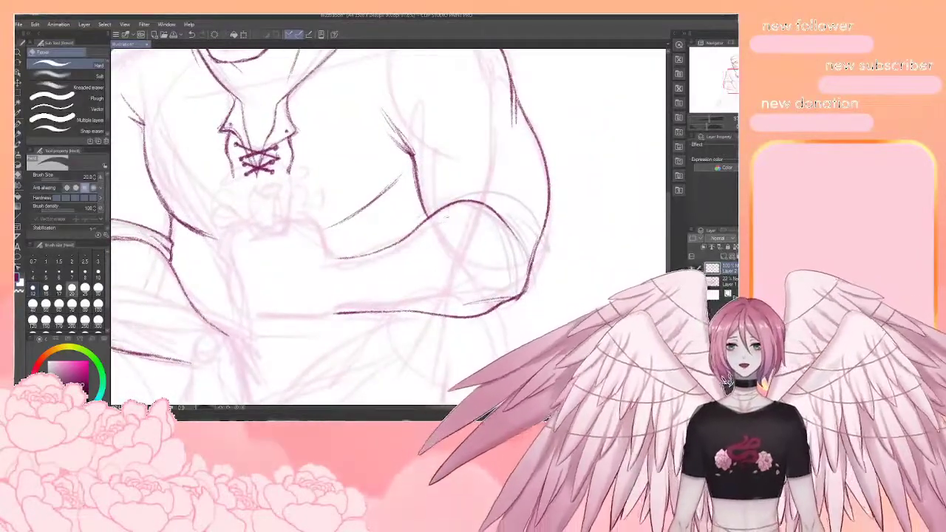
left_click_drag(537, 211, 487, 226)
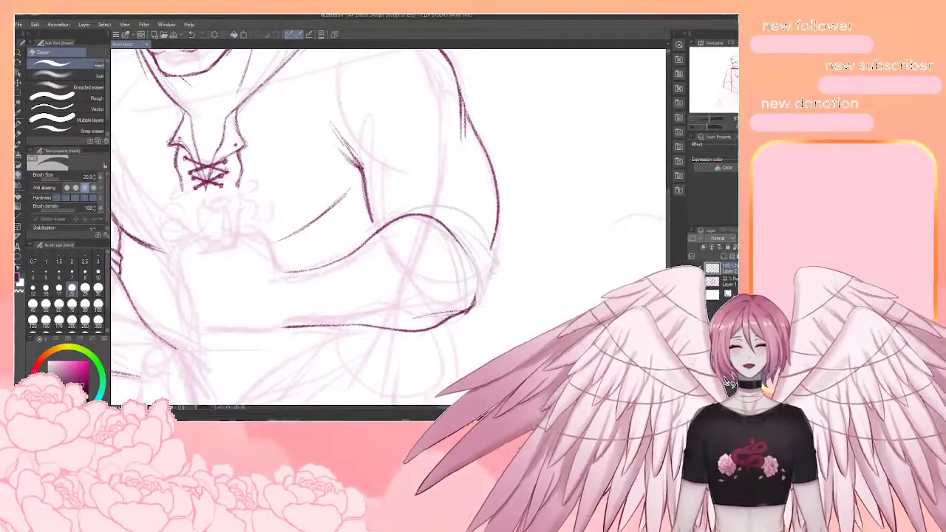
Sketch the rolled-up sleeve cuff around the viewer-right elbow with the pencil, adding curved fold lines inside it
key("p")
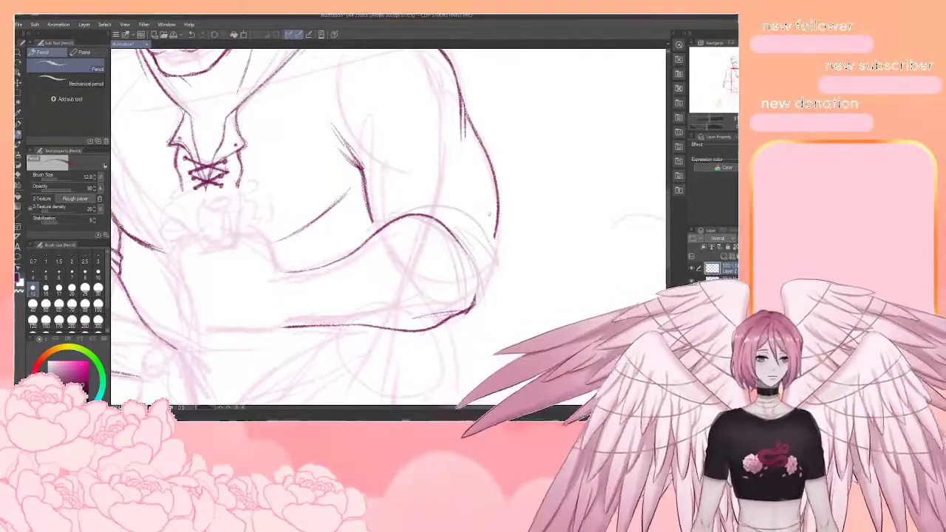
left_click_drag(489, 214, 478, 195)
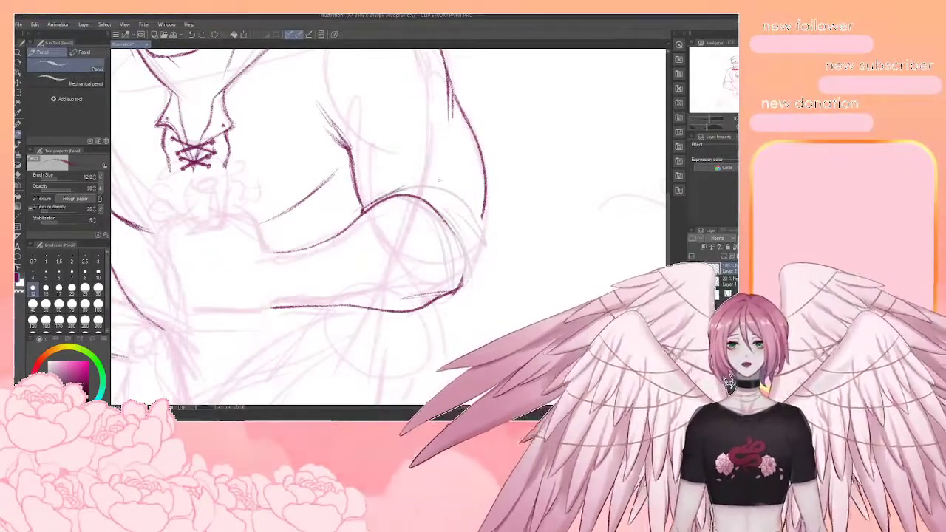
left_click_drag(434, 188, 493, 226)
mouse_move(441, 189)
left_mouse_down()
mouse_move(493, 227)
mouse_move(464, 201)
mouse_move(488, 242)
left_mouse_up()
mouse_move(457, 207)
left_mouse_down()
mouse_move(485, 252)
mouse_move(467, 282)
left_mouse_up()
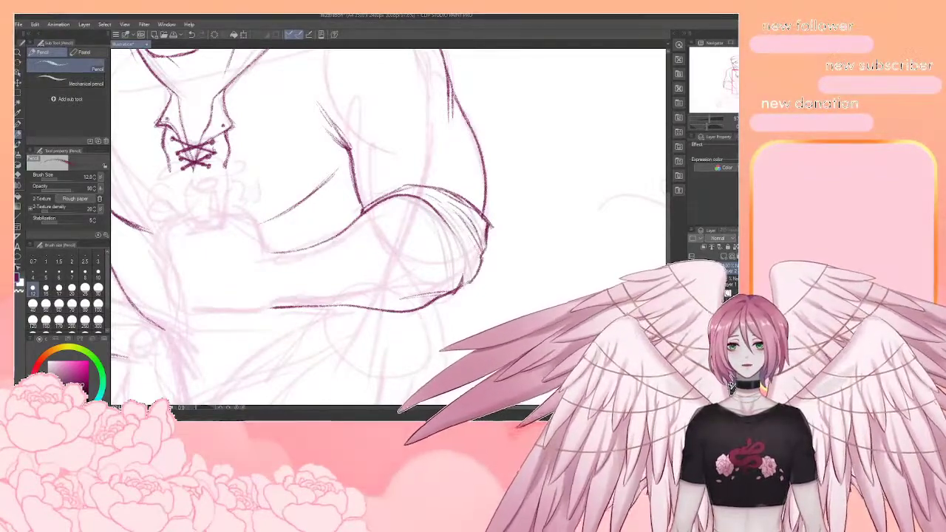
left_click_drag(446, 225, 463, 274)
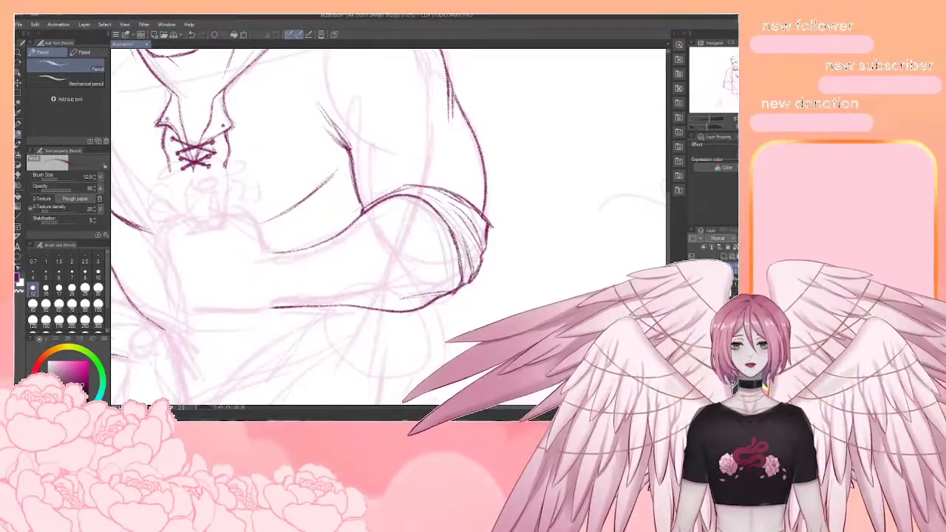
Erase the protruding outer corner of the viewer-right sleeve cuff and redraw it with the pencil, joined to the upper arm
left_click_drag(498, 284, 546, 271)
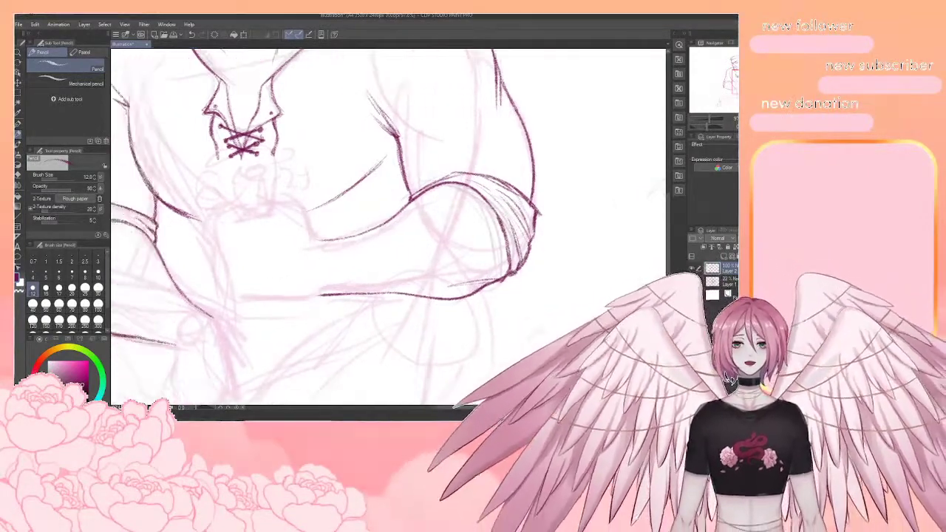
scroll(547, 271, "down", 3)
scroll(562, 220, "up", 4)
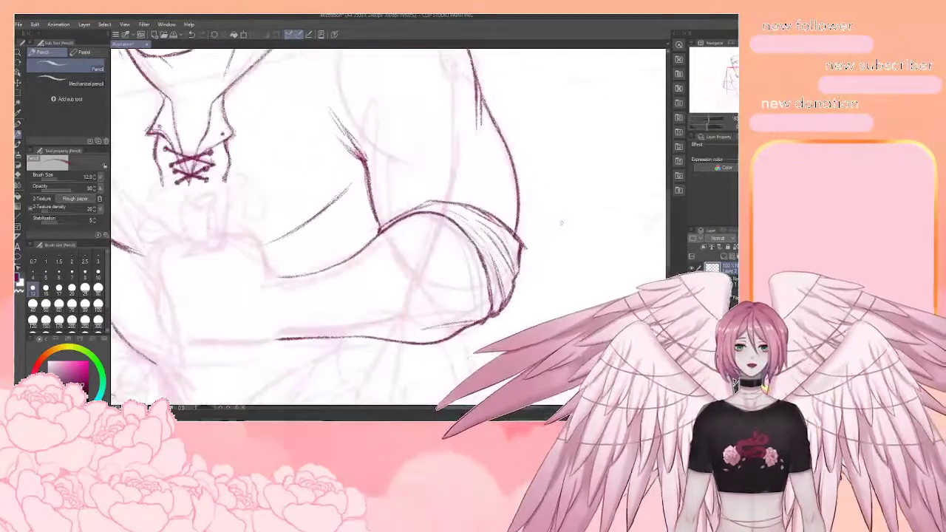
key("e")
left_click_drag(511, 233, 520, 242)
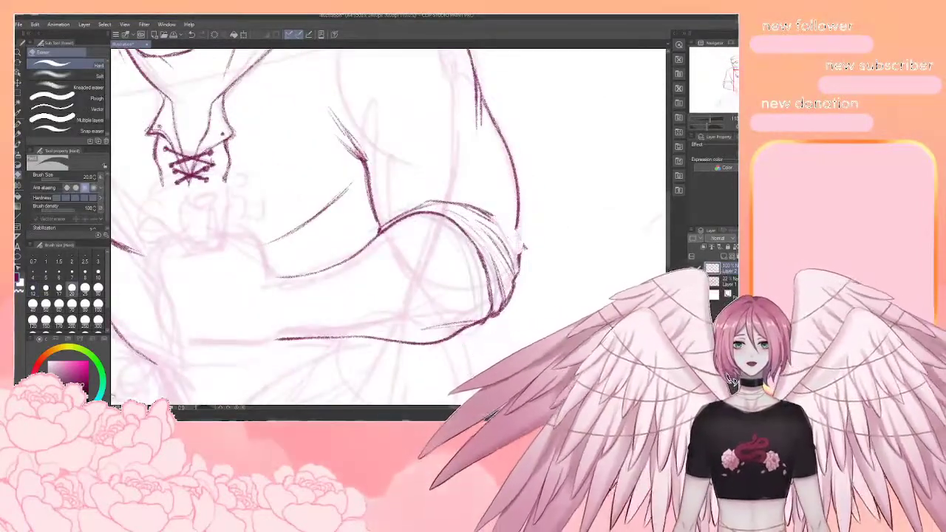
key("p")
key("p")
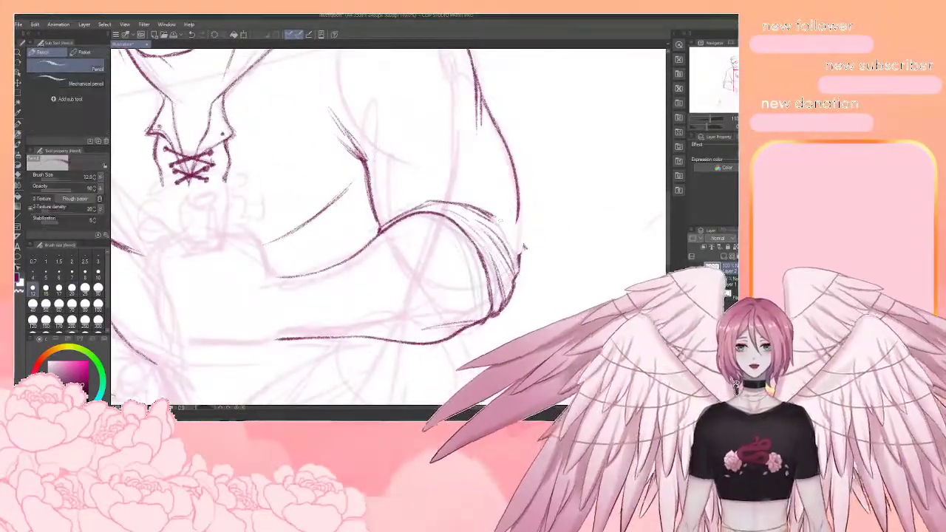
left_click_drag(522, 248, 522, 244)
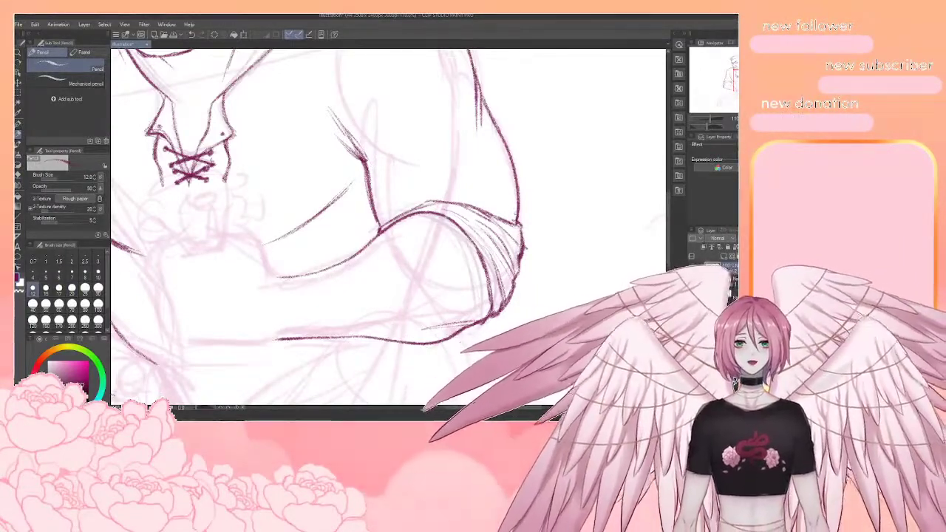
Outline the clenched hand below the shirt lacing, following the rough sketch with a bumpy knuckle edge down to its lower corner
scroll(518, 226, "down", 5)
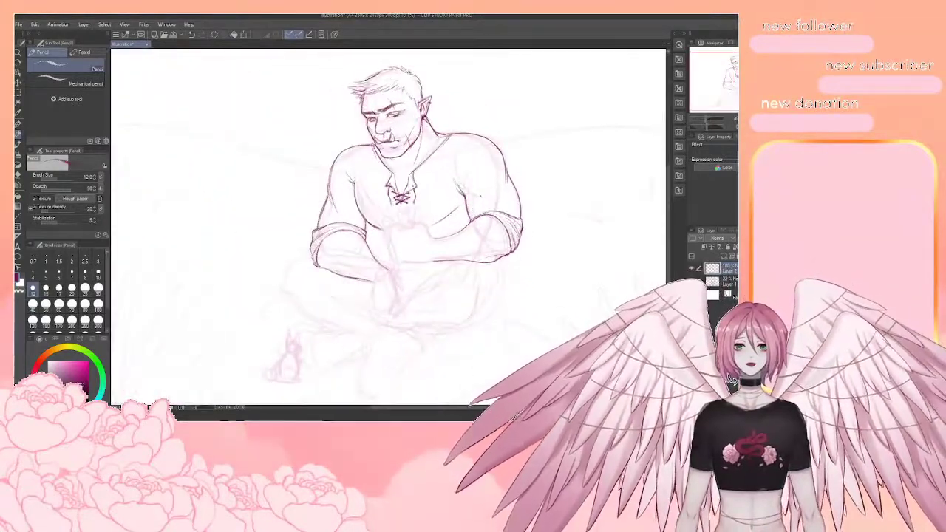
scroll(449, 229, "up", 2)
scroll(445, 268, "up", 3)
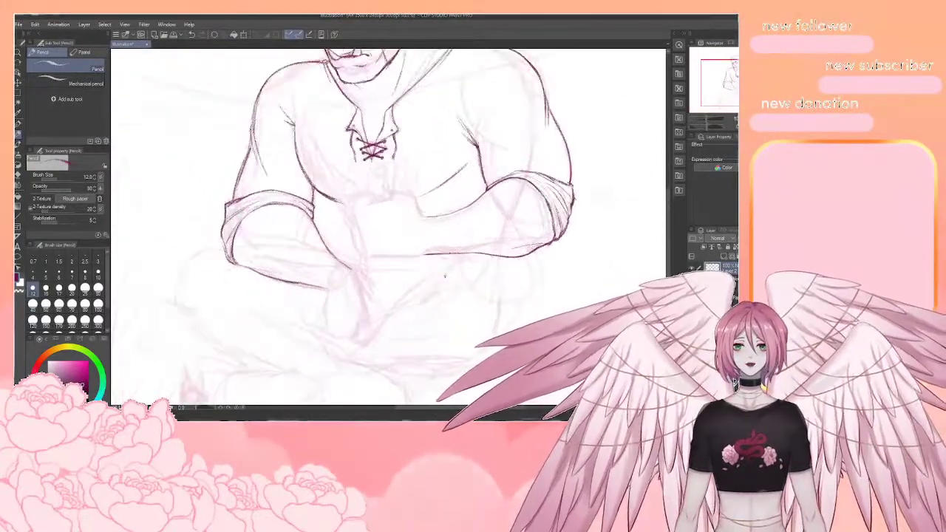
scroll(424, 253, "down", 4)
scroll(423, 251, "down", 2)
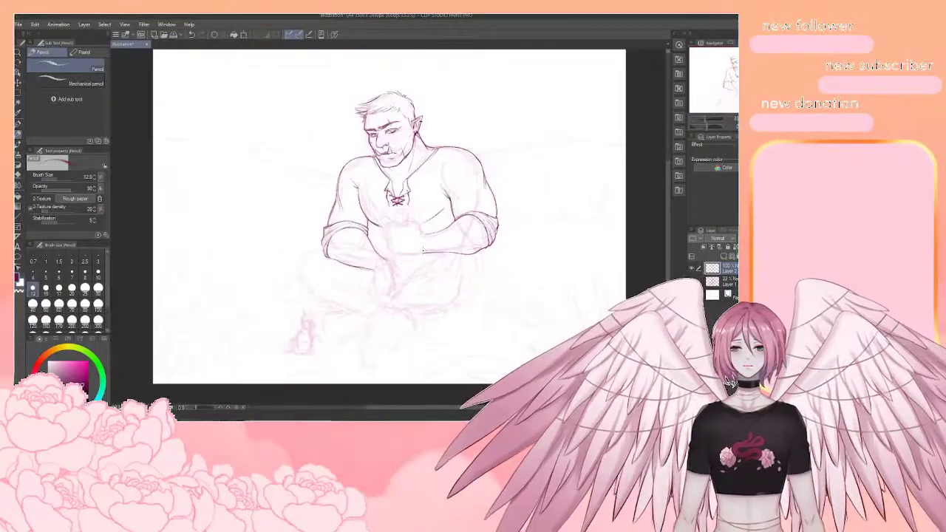
scroll(423, 251, "up", 5)
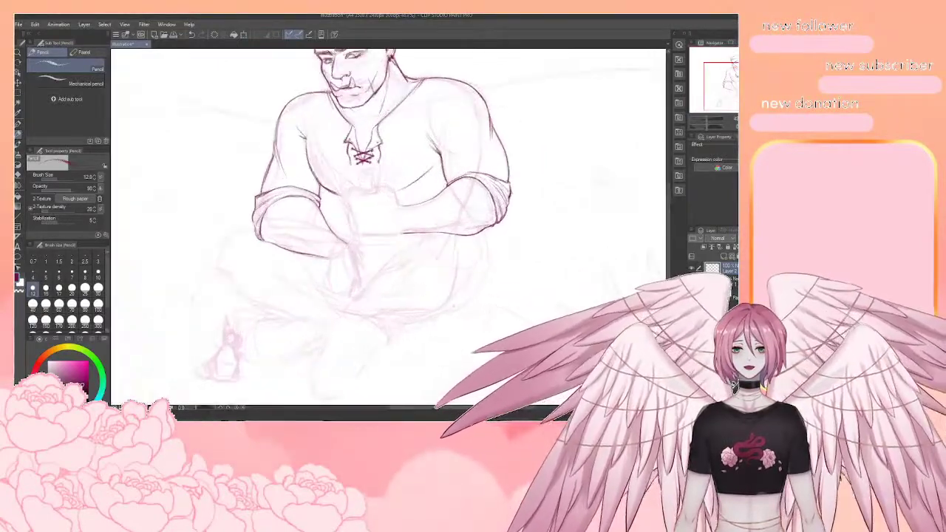
scroll(423, 251, "up", 4)
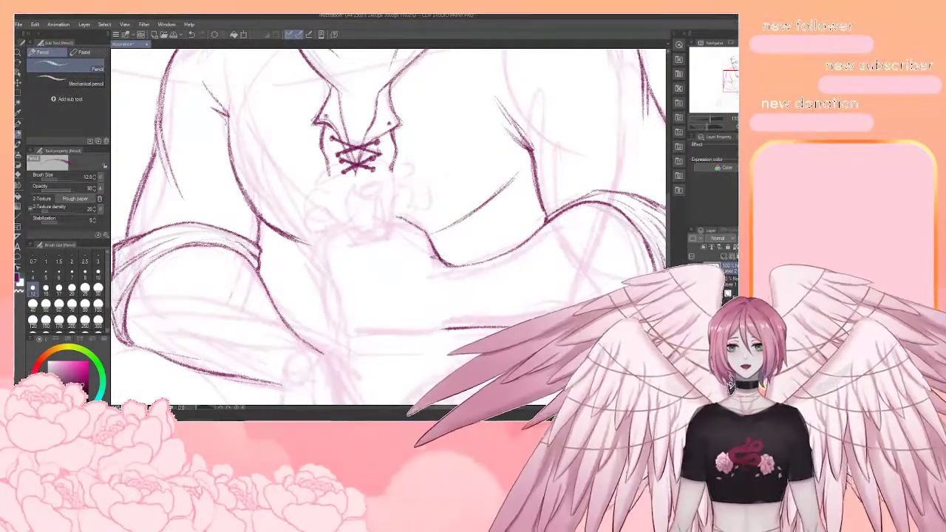
mouse_move(326, 231)
left_mouse_down()
mouse_move(313, 252)
mouse_move(323, 293)
left_mouse_up()
left_click_drag(338, 328, 349, 337)
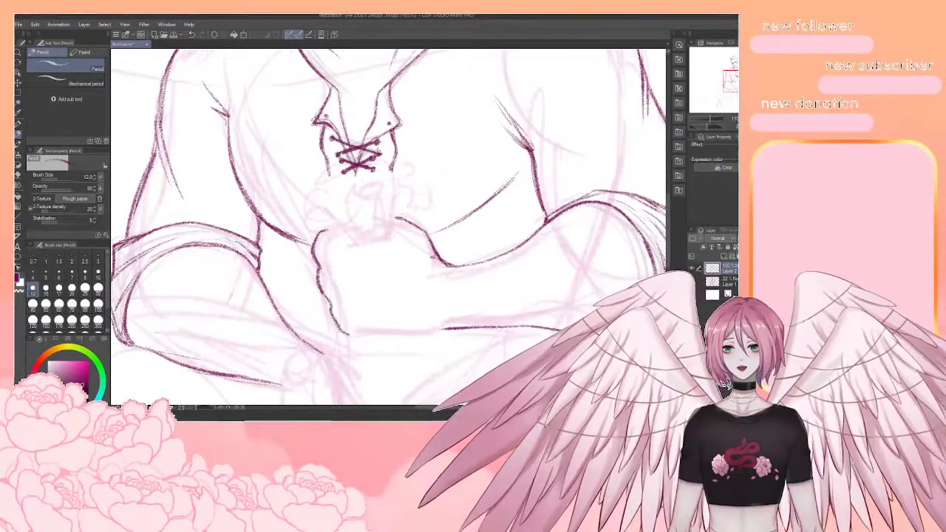
left_click_drag(321, 293, 336, 318)
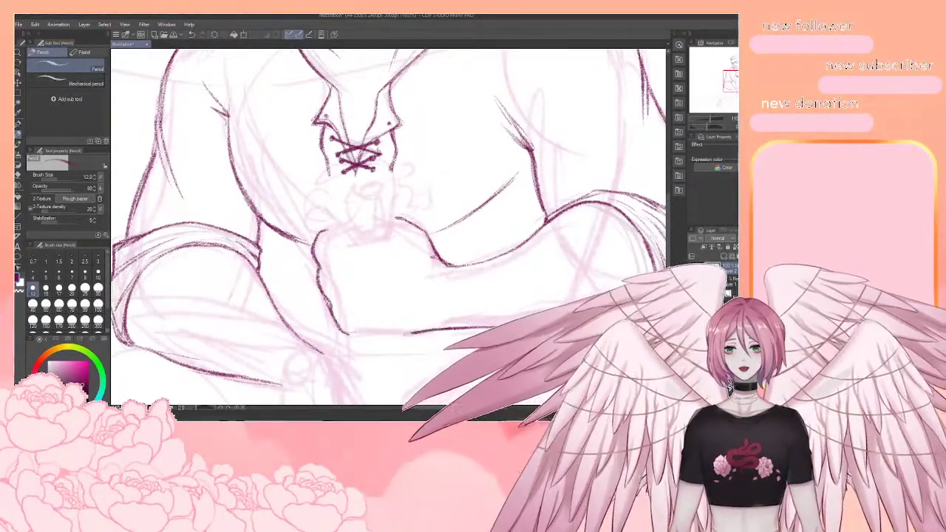
Extend the forearm's lower line to the hand's bottom corner, and add two groups of short crease strokes across the fist
left_click_drag(540, 325, 341, 338)
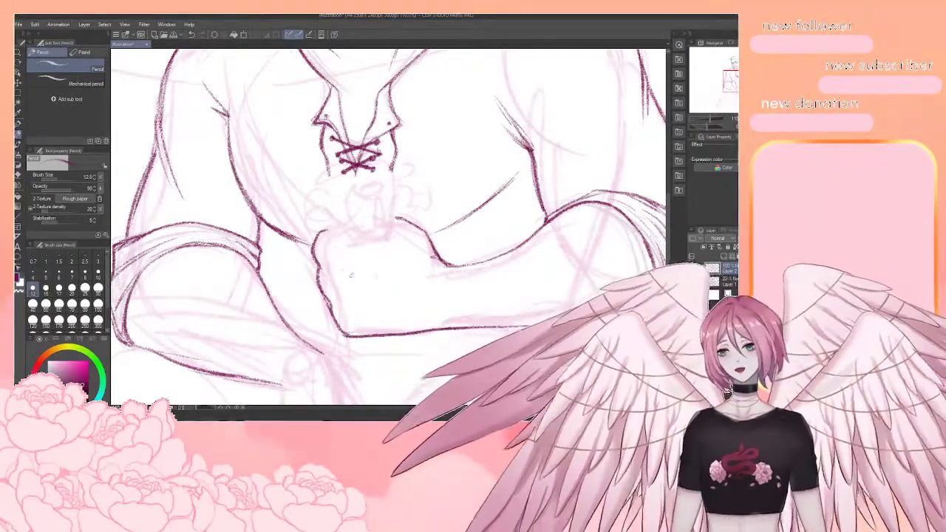
mouse_move(354, 275)
left_mouse_down()
mouse_move(403, 279)
mouse_move(336, 266)
mouse_move(376, 270)
left_mouse_up()
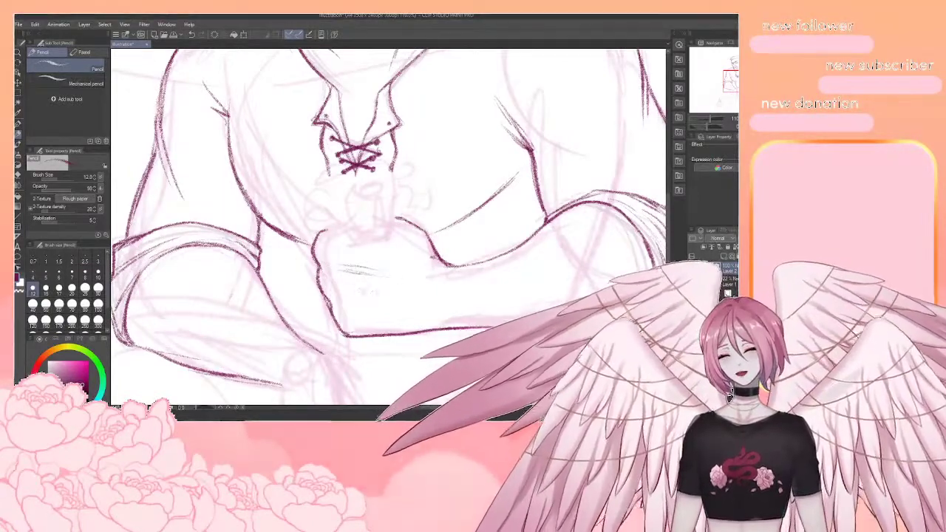
left_click_drag(366, 294, 397, 289)
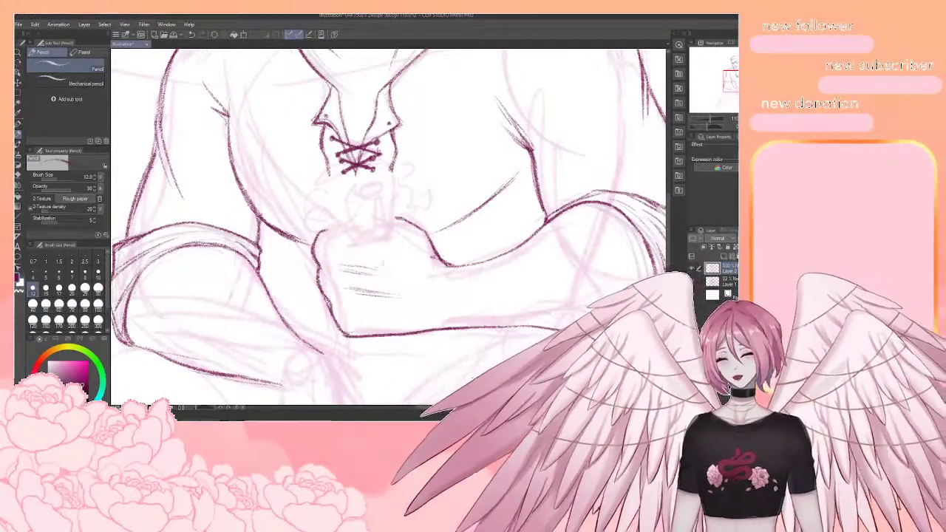
key("e")
key("m")
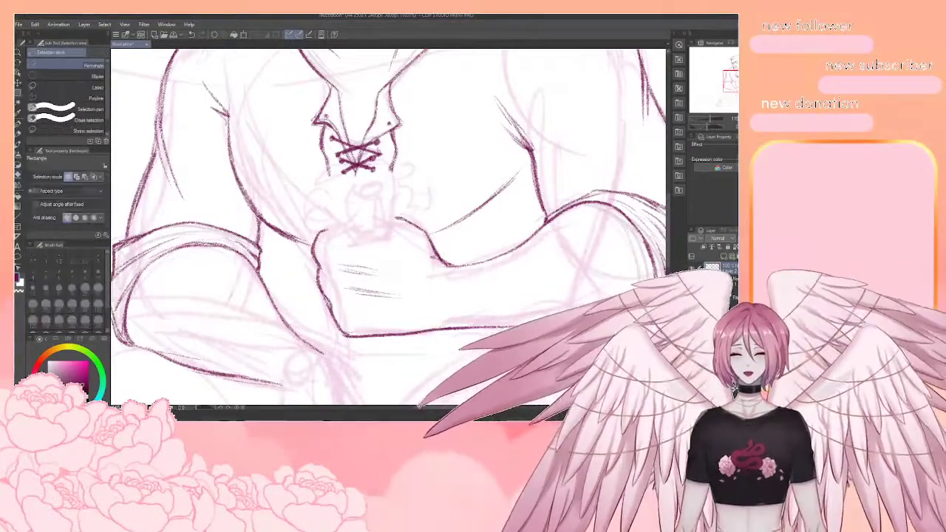
left_click_drag(392, 263, 334, 266)
left_click_drag(406, 290, 409, 293)
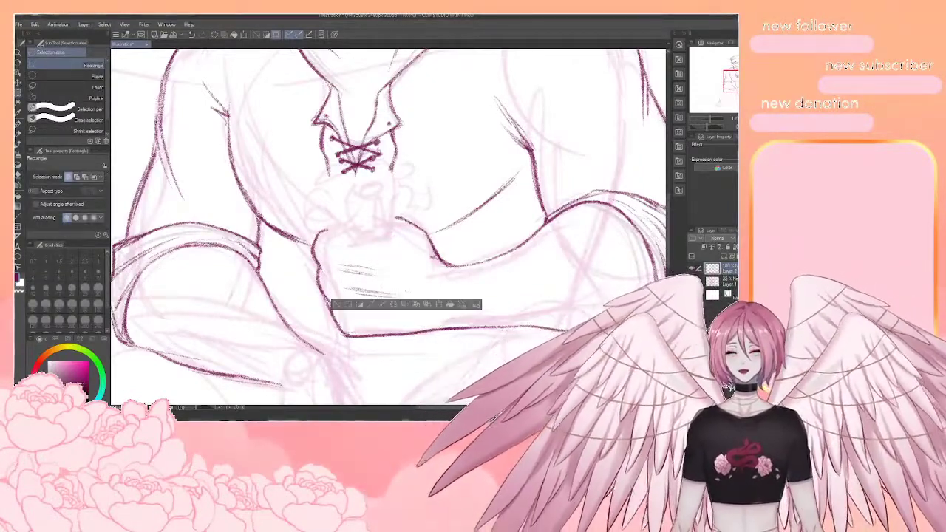
key("o")
mouse_move(331, 210)
left_mouse_down()
mouse_move(312, 193)
mouse_move(335, 213)
left_mouse_up()
key("o")
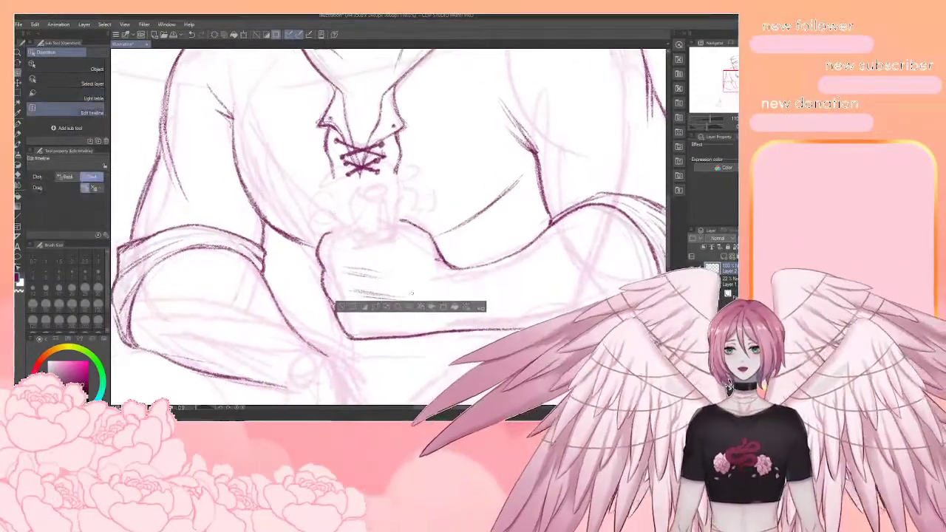
key("o")
key("o")
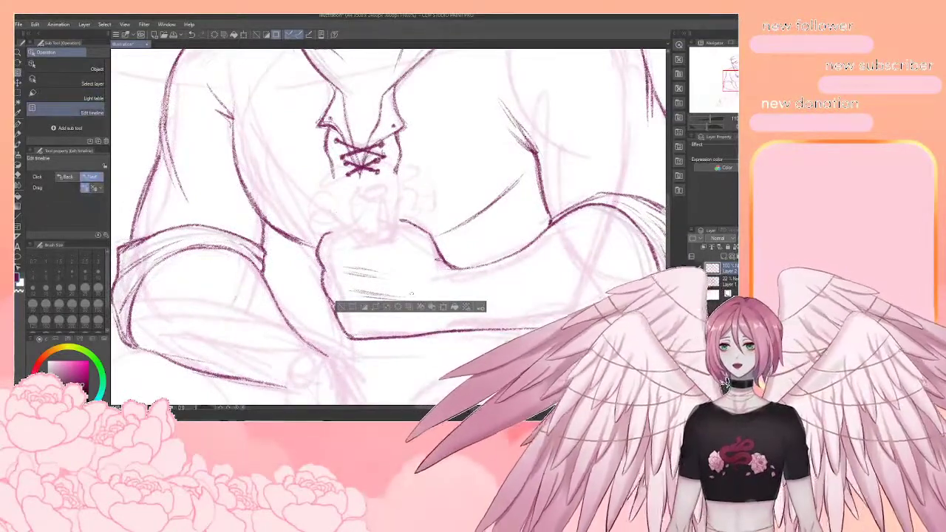
Lasso both groups of crease strokes on the hand, then move them slightly up and rotate them slightly clockwise
key("m")
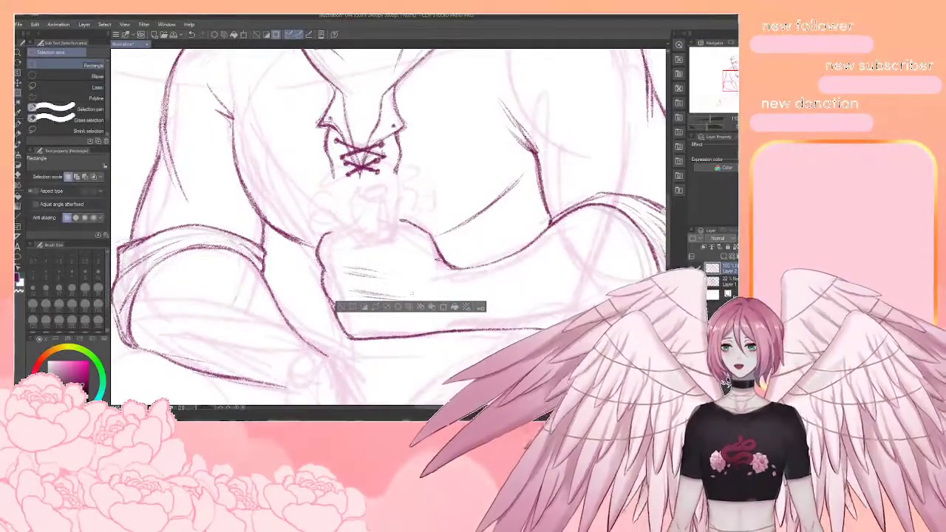
left_click(68, 86)
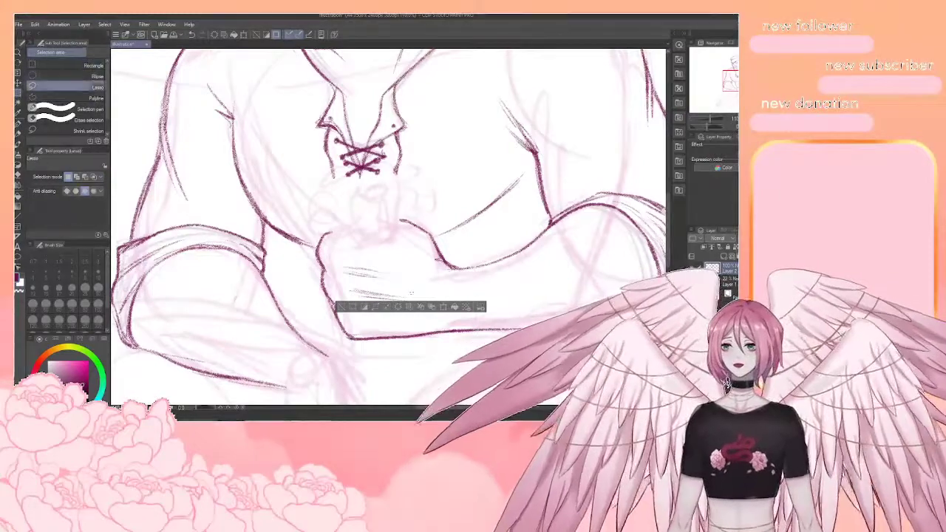
mouse_move(411, 292)
left_mouse_down()
mouse_move(336, 262)
mouse_move(355, 306)
left_mouse_up()
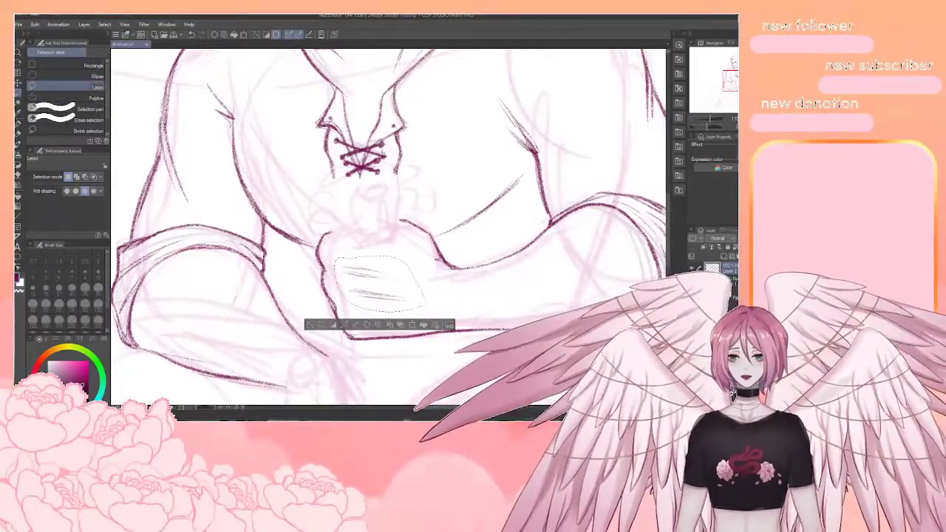
key("ctrl+t")
left_click_drag(381, 284, 379, 272)
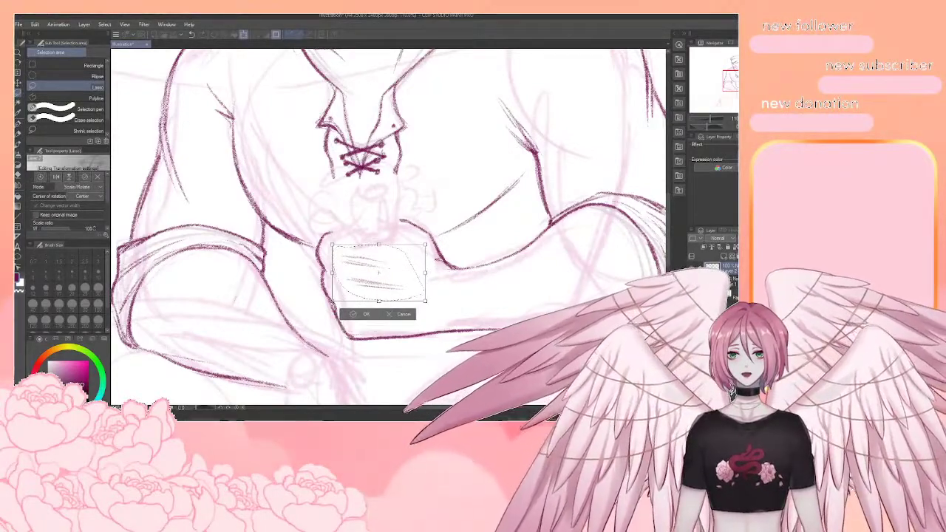
left_click_drag(434, 241, 437, 247)
left_click_drag(379, 274, 381, 275)
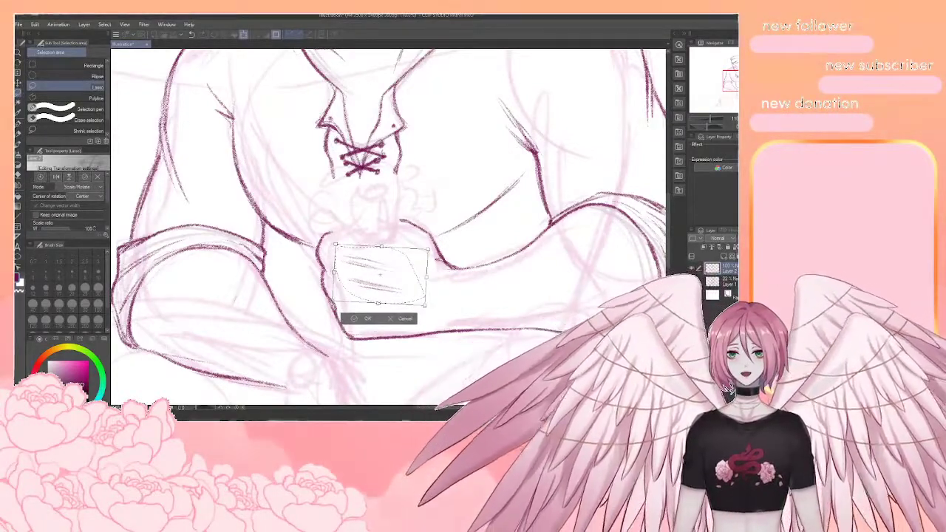
key("Return")
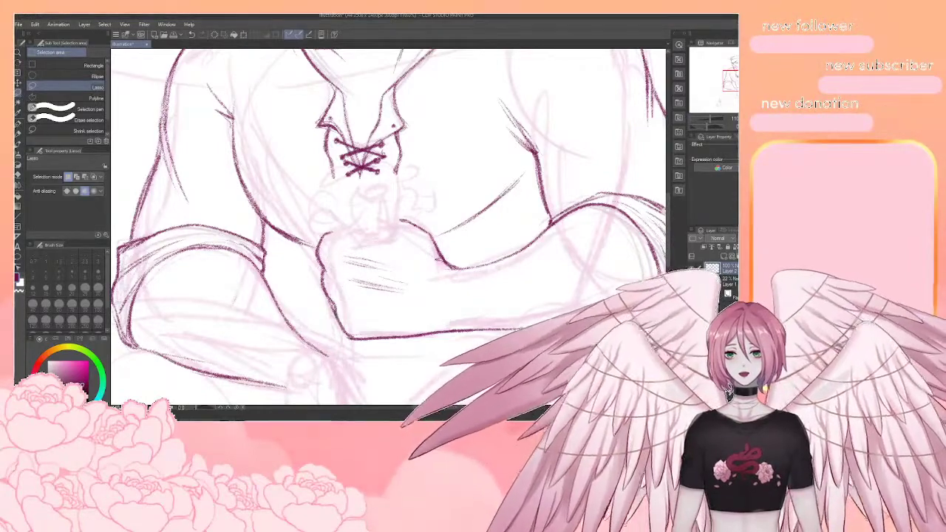
Rotate the lower group of crease strokes slightly counter-clockwise, clear the selection and switch back to the pencil
key("ctrl+t")
left_click_drag(437, 275, 436, 269)
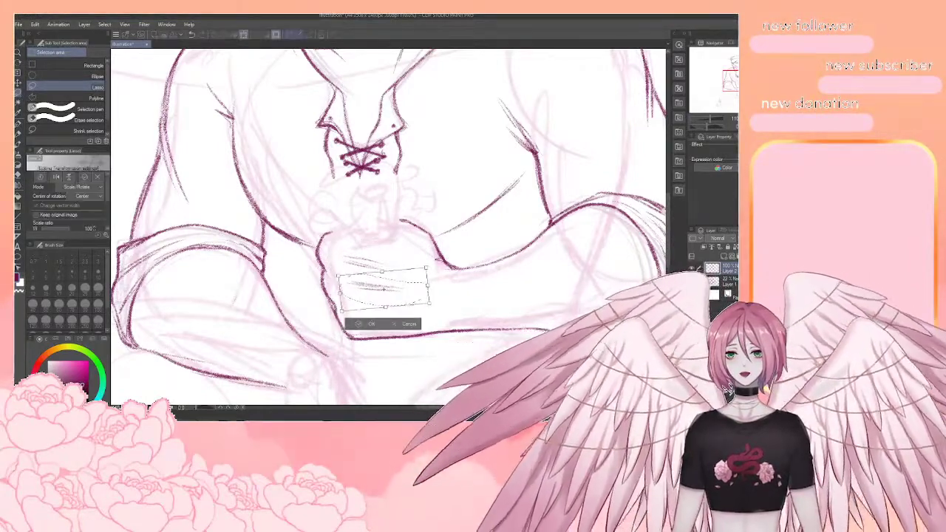
key("Return")
key("ctrl+t")
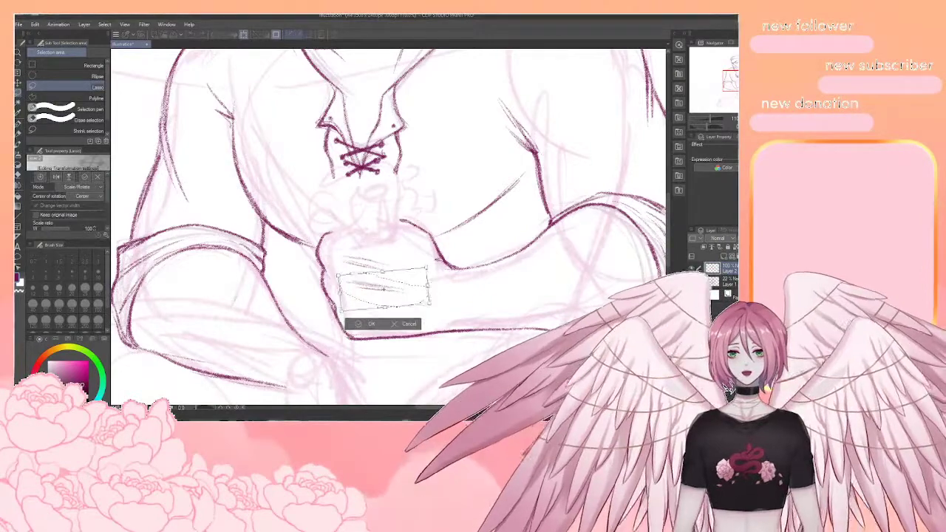
key("Return")
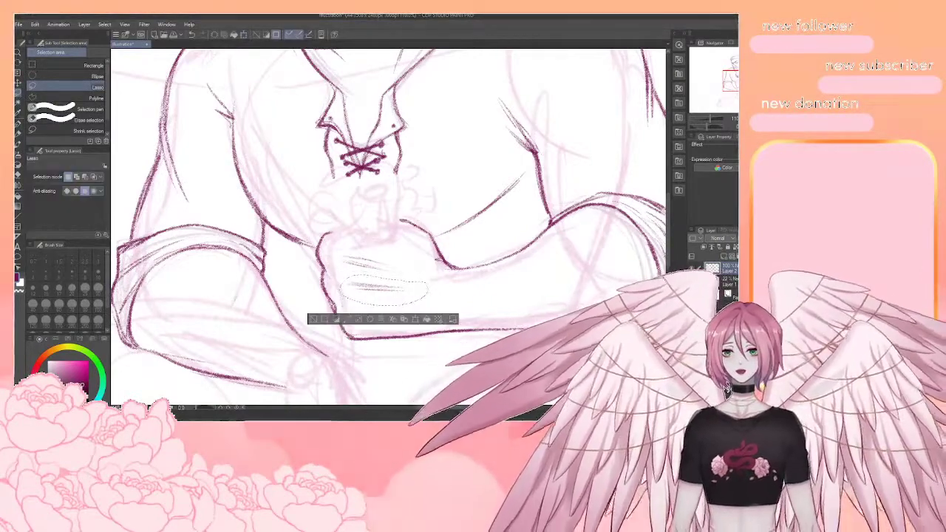
key("ctrl+d")
key("p")
key("p")
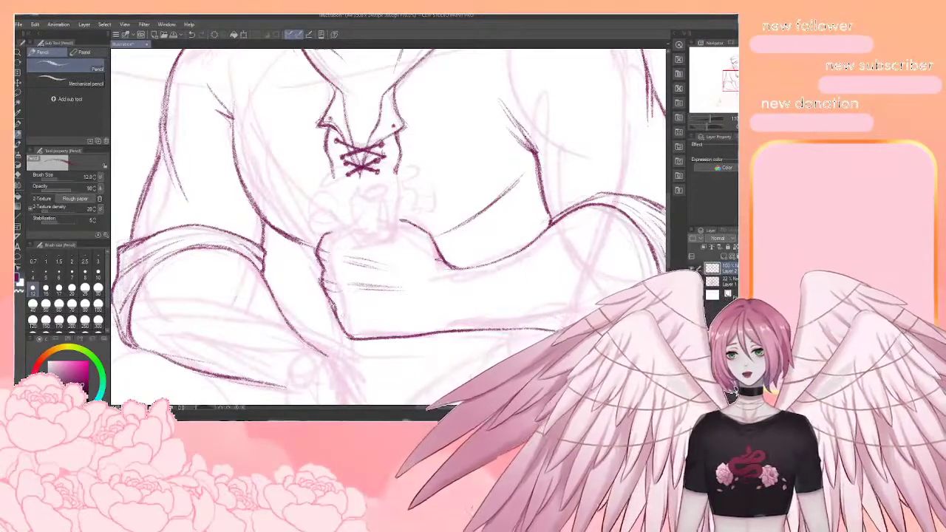
Add a third group of short crease strokes near the lower edge of the fist, undoing the strokes that do not fit
left_click_drag(369, 316, 413, 310)
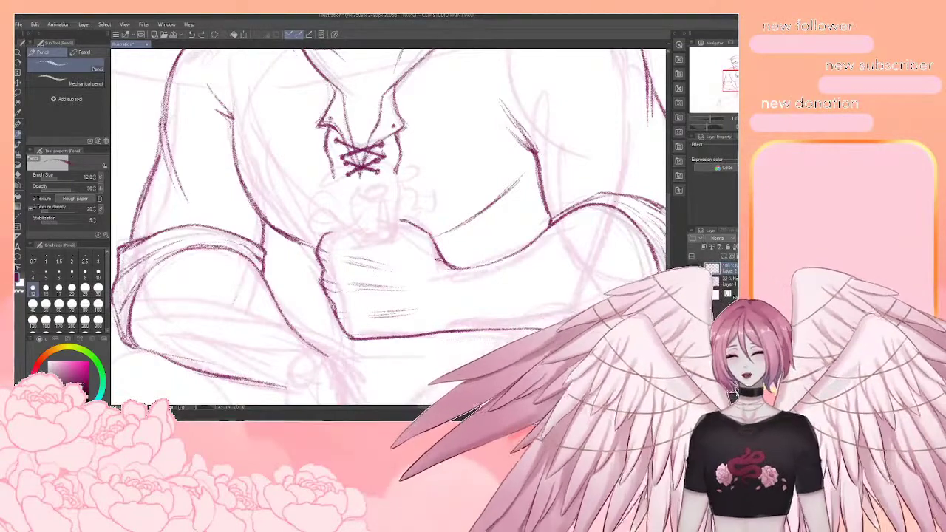
key("ctrl+z")
key("ctrl+z")
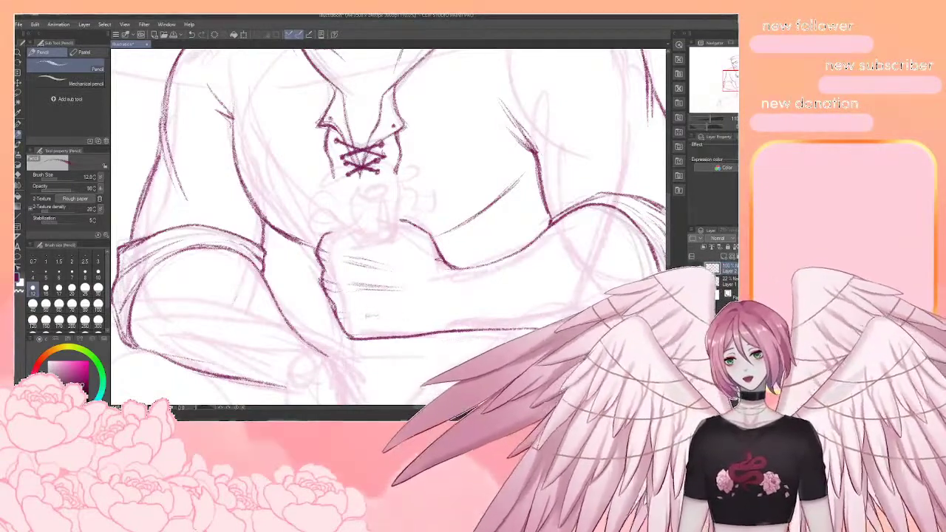
left_click_drag(365, 316, 404, 308)
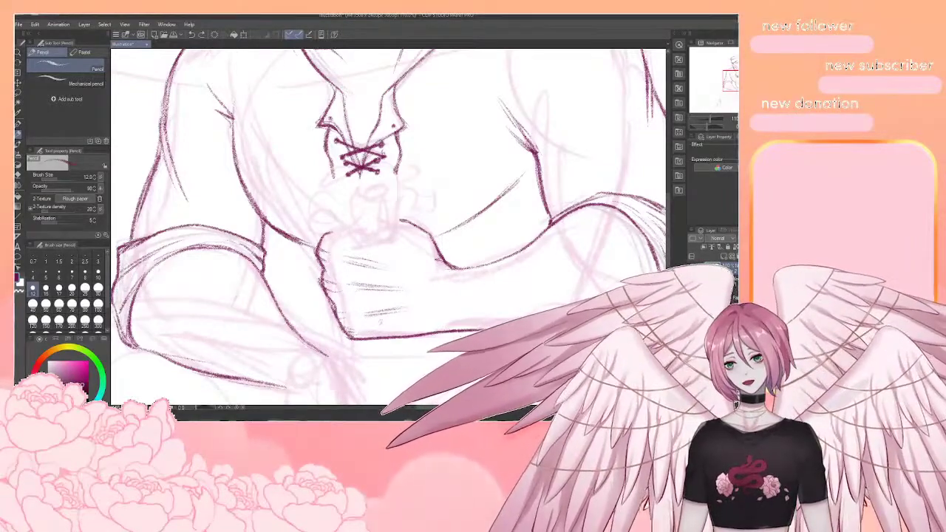
left_click_drag(377, 328, 412, 321)
key("ctrl+z")
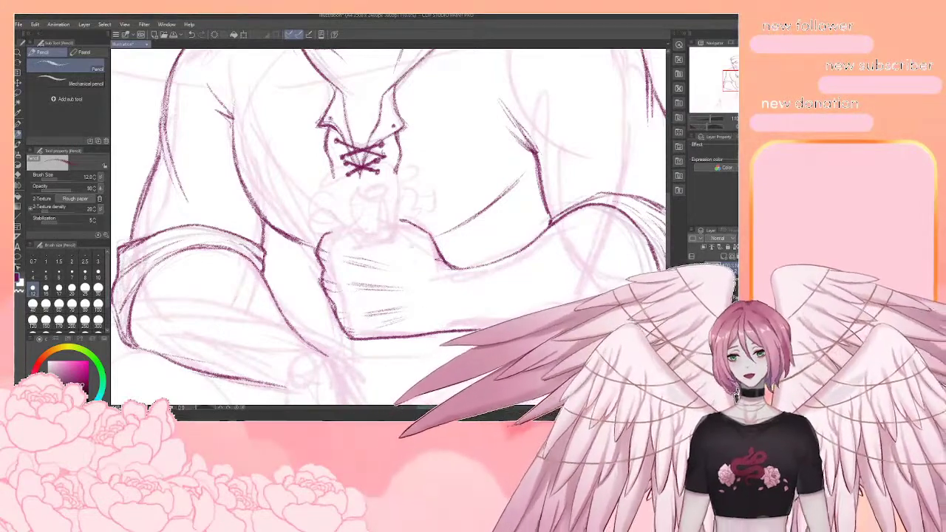
Lasso the lowest crease strokes on the fist, shift them slightly with a transform and clear the selection
key("m")
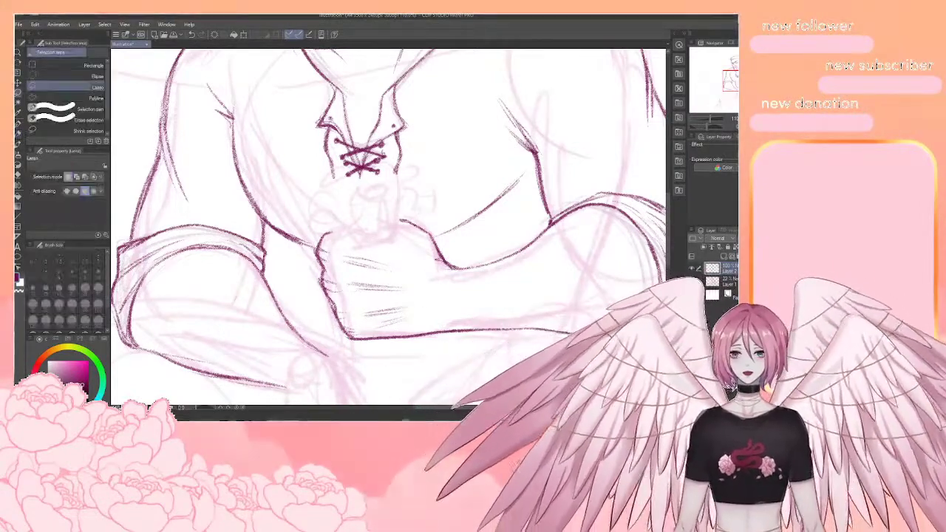
mouse_move(364, 319)
left_mouse_down()
mouse_move(411, 312)
mouse_move(414, 302)
mouse_move(388, 307)
left_mouse_up()
key("ctrl+t")
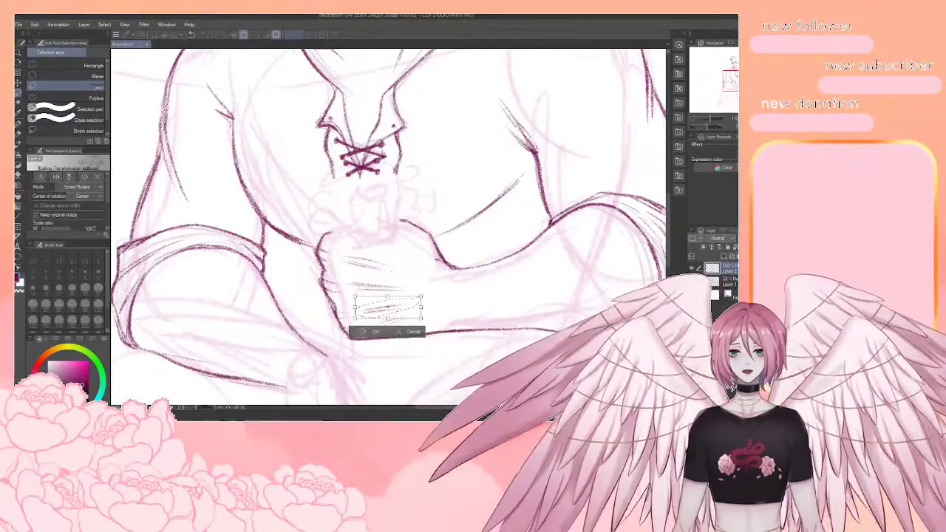
key("Return")
key("ctrl+d")
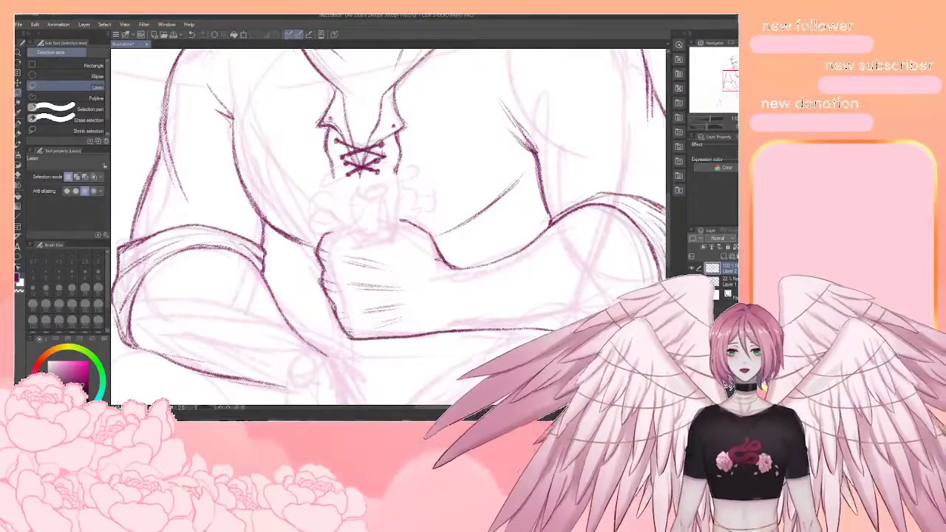
Pencil the fist's upper edge with short flower stems rising from it and two small oval flower centres above
scroll(332, 273, "down", 5)
scroll(344, 285, "up", 2)
scroll(341, 322, "up", 2)
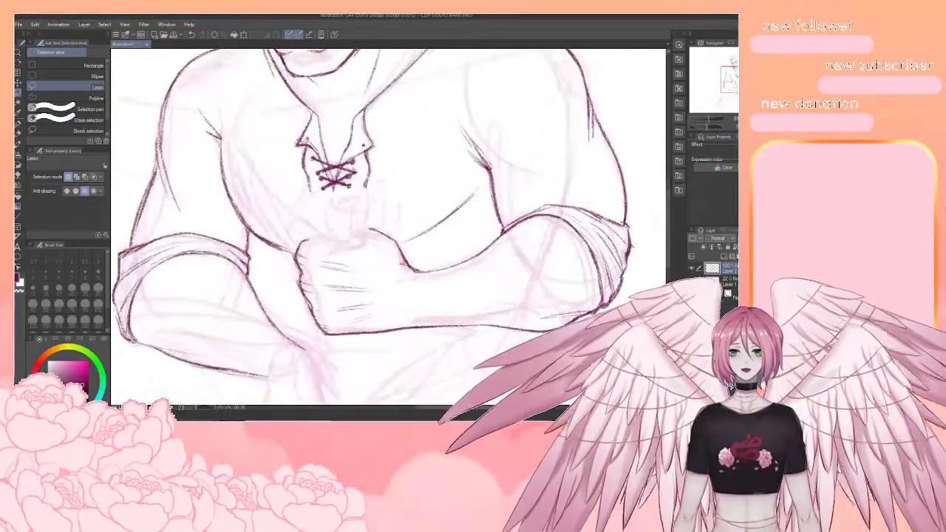
key("p")
left_click_drag(341, 323, 387, 325)
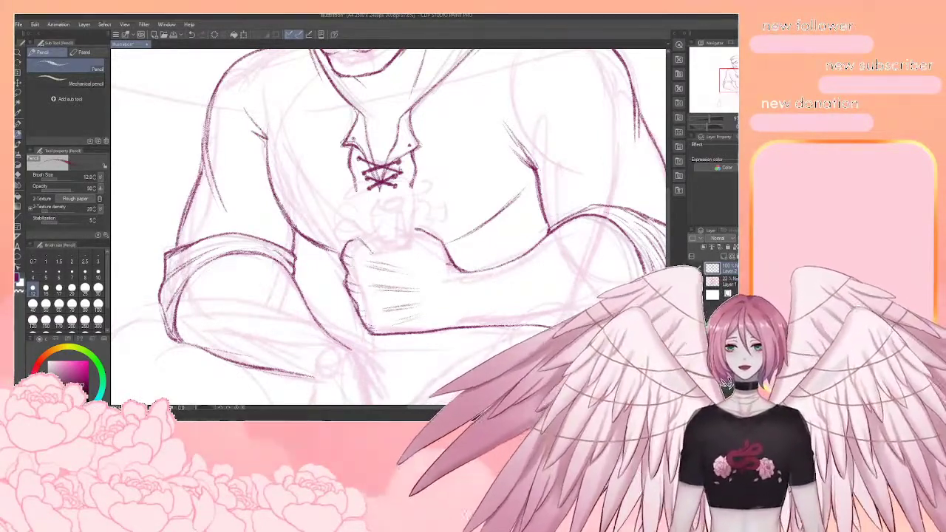
mouse_move(420, 231)
left_mouse_down()
mouse_move(409, 247)
mouse_move(378, 249)
mouse_move(410, 244)
mouse_move(403, 248)
mouse_move(375, 244)
left_mouse_up()
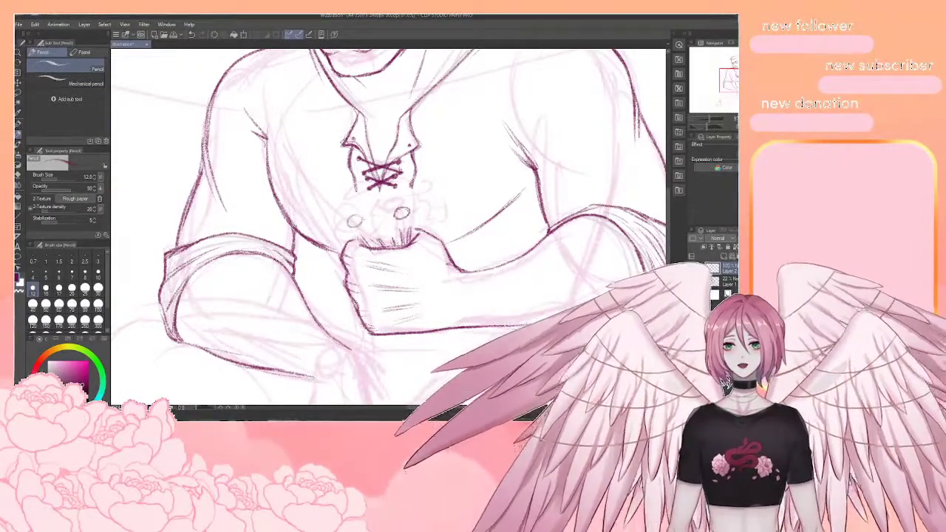
Draw three daisies with narrow radiating petals just above the fist, with small buds filling in between them
mouse_move(360, 219)
left_mouse_down()
mouse_move(385, 224)
mouse_move(389, 240)
mouse_move(398, 228)
mouse_move(381, 209)
mouse_move(377, 222)
mouse_move(360, 225)
left_mouse_up()
mouse_move(373, 229)
left_mouse_down()
mouse_move(366, 235)
mouse_move(386, 201)
mouse_move(385, 214)
left_mouse_up()
left_click_drag(397, 214, 393, 224)
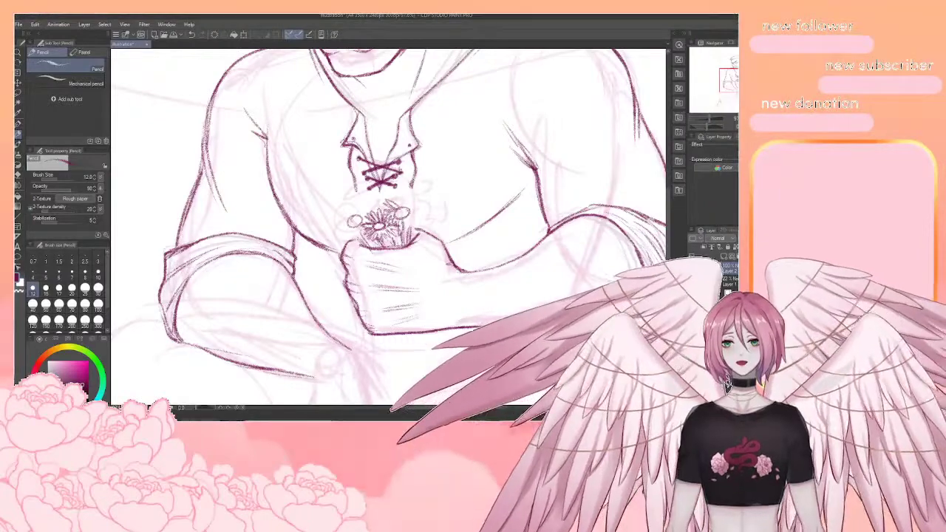
mouse_move(396, 209)
left_mouse_down()
mouse_move(395, 193)
mouse_move(419, 198)
left_mouse_up()
left_click_drag(410, 211, 421, 203)
mouse_move(338, 211)
left_mouse_down()
mouse_move(359, 240)
mouse_move(368, 216)
left_mouse_up()
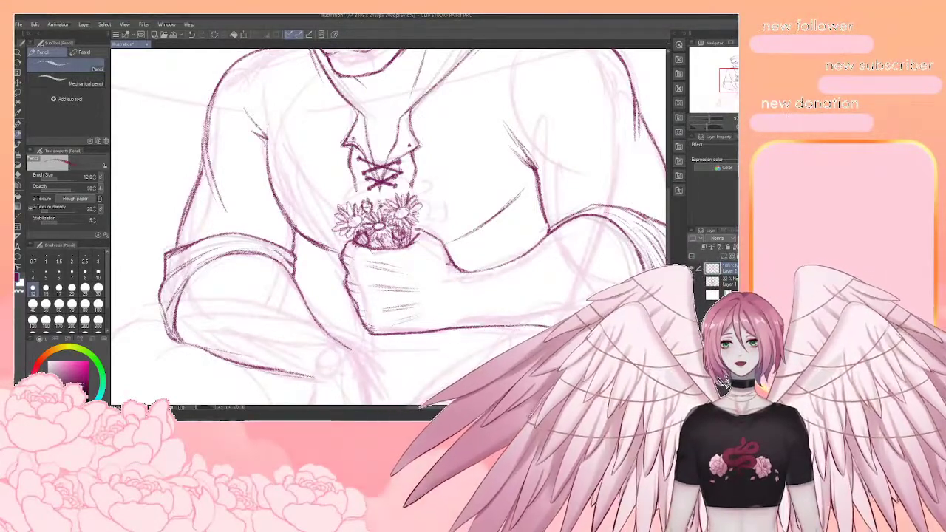
Fill out the bouquet with more small blossoms and petals up to the shirt lacing and along its outer side
left_click_drag(372, 202, 382, 212)
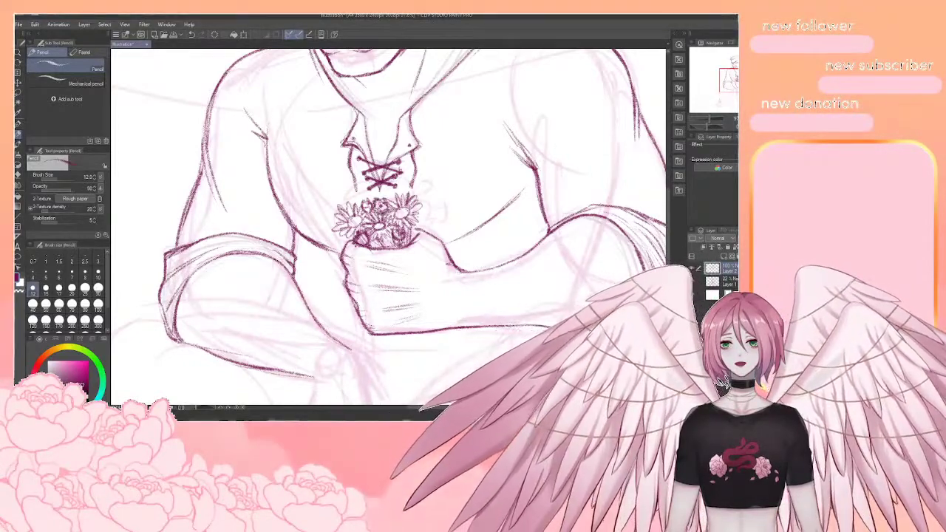
left_click_drag(365, 195, 358, 201)
mouse_move(352, 190)
left_mouse_down()
mouse_move(355, 206)
mouse_move(374, 200)
left_mouse_up()
left_click_drag(372, 188, 377, 202)
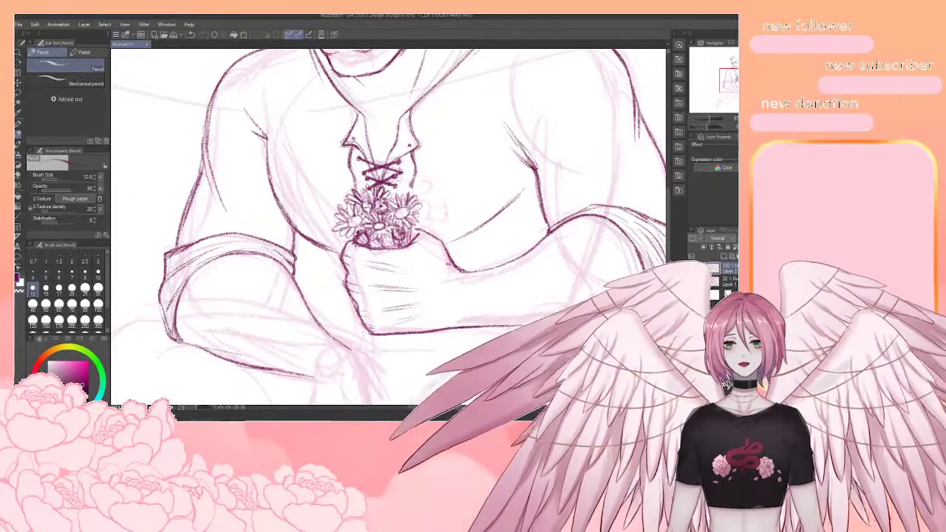
mouse_move(400, 180)
left_mouse_down()
mouse_move(398, 199)
mouse_move(386, 201)
mouse_move(416, 186)
mouse_move(405, 196)
left_mouse_up()
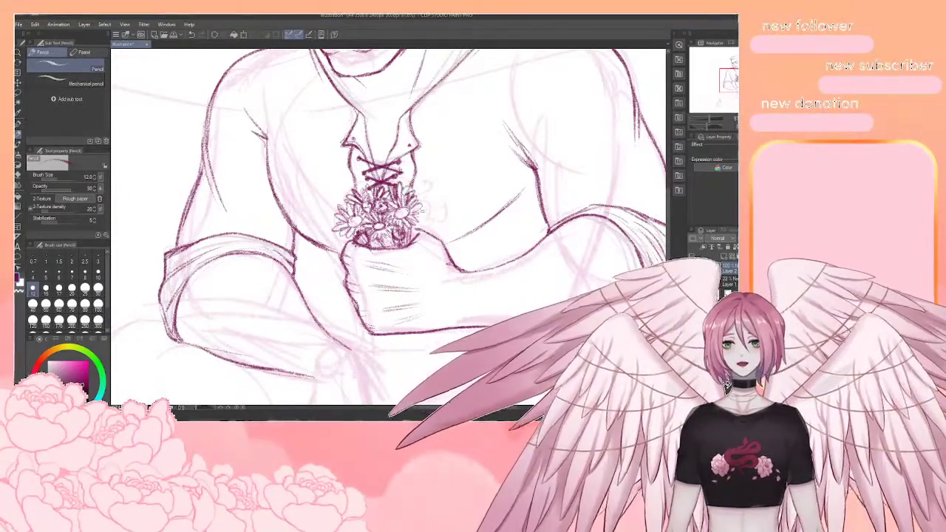
mouse_move(419, 211)
left_mouse_down()
mouse_move(412, 239)
mouse_move(431, 201)
left_mouse_up()
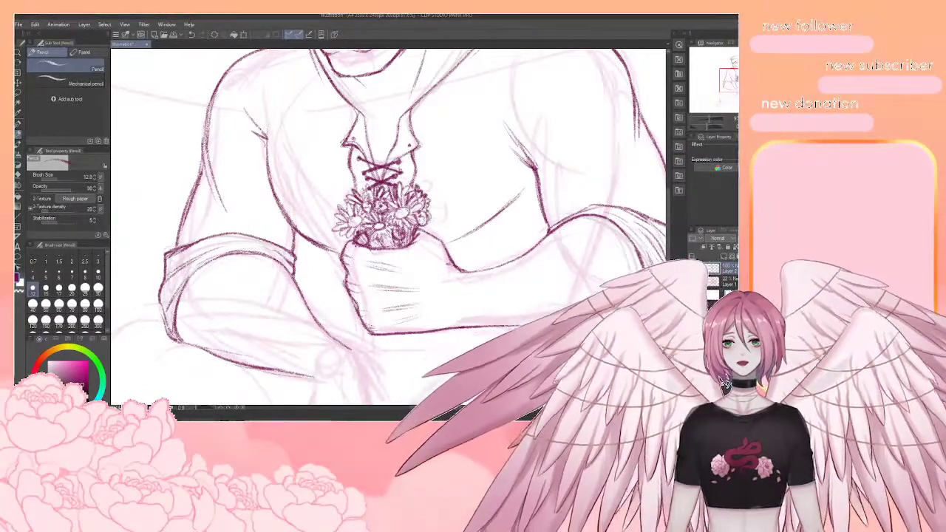
left_click_drag(427, 213, 432, 224)
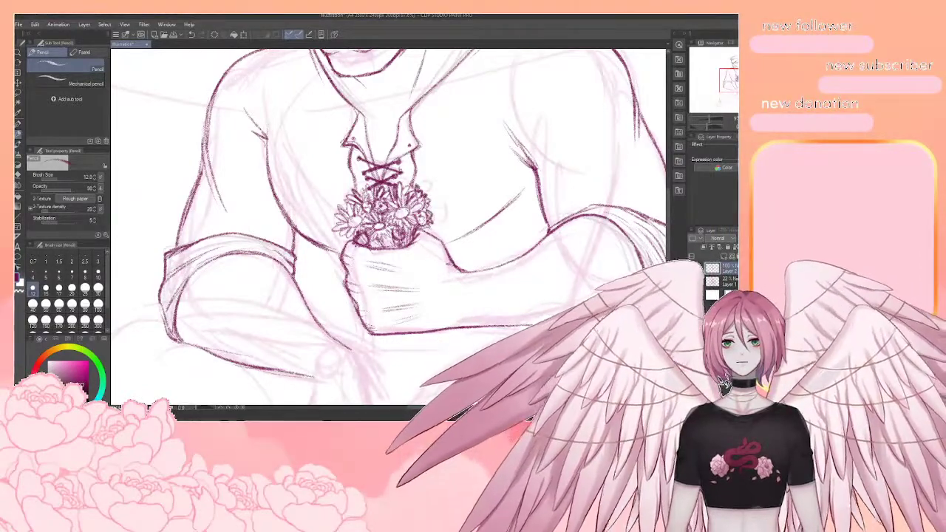
Draw a daisy with a round centre and radiating petals tucked in the hair in front of the pointed ear
scroll(423, 211, "down", 2)
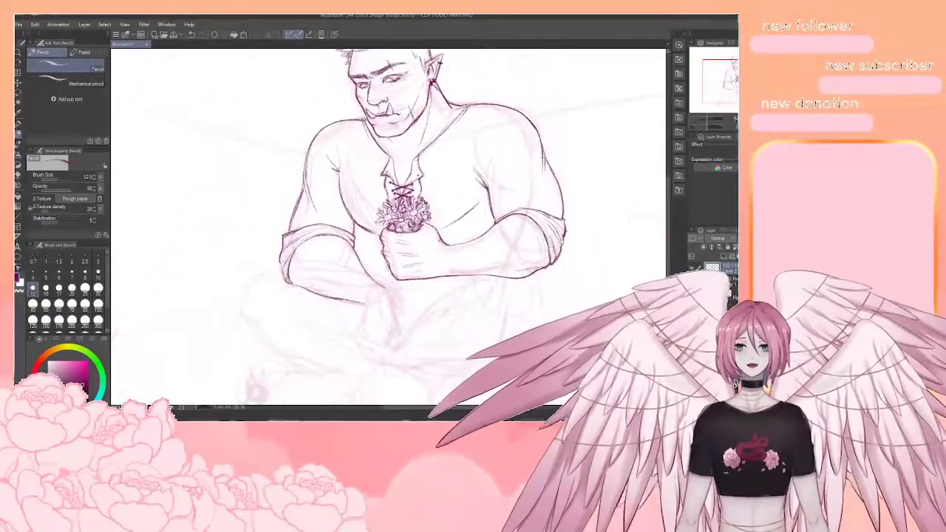
scroll(540, 203, "down", 1)
scroll(548, 192, "up", 3)
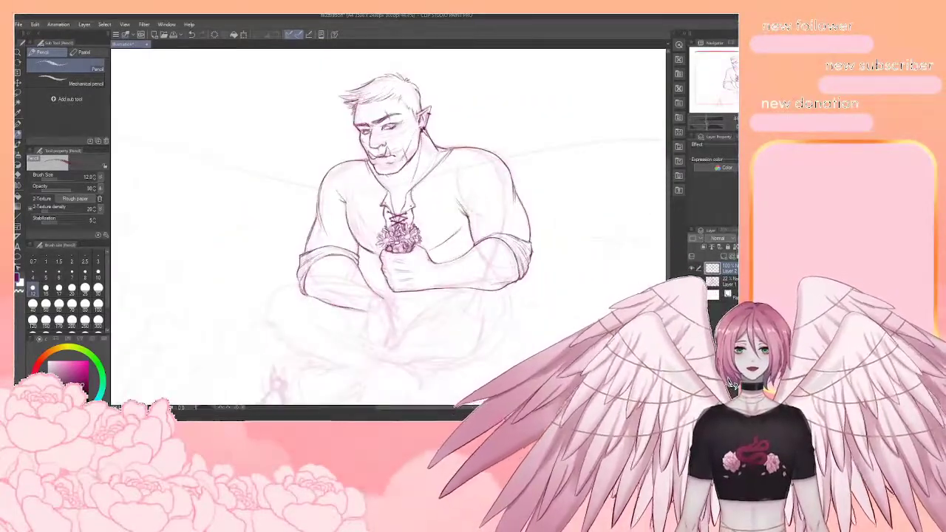
scroll(548, 191, "down", 2)
scroll(437, 118, "up", 5)
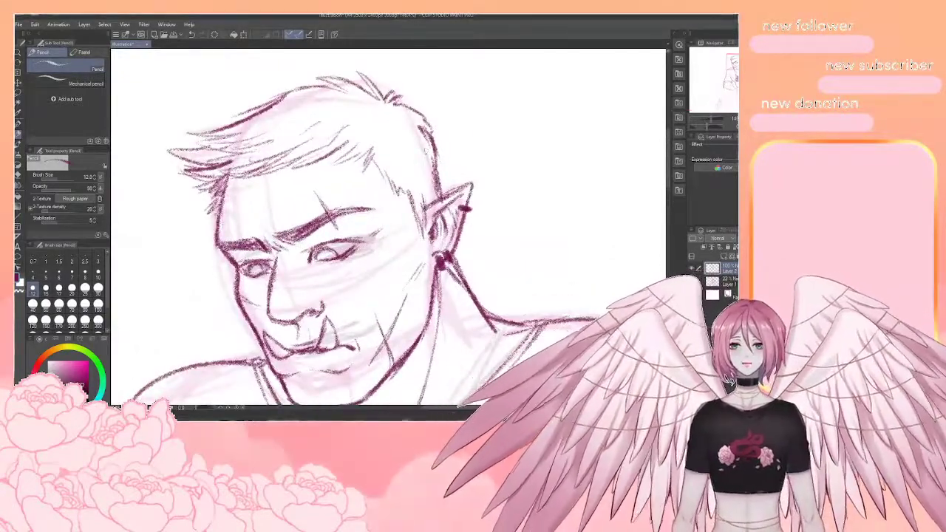
mouse_move(417, 195)
left_mouse_down()
mouse_move(425, 139)
mouse_move(442, 178)
mouse_move(437, 203)
mouse_move(430, 214)
mouse_move(406, 207)
left_mouse_up()
mouse_move(411, 184)
left_mouse_down()
mouse_move(396, 207)
mouse_move(404, 185)
mouse_move(390, 171)
mouse_move(405, 147)
mouse_move(423, 182)
mouse_move(414, 167)
left_mouse_up()
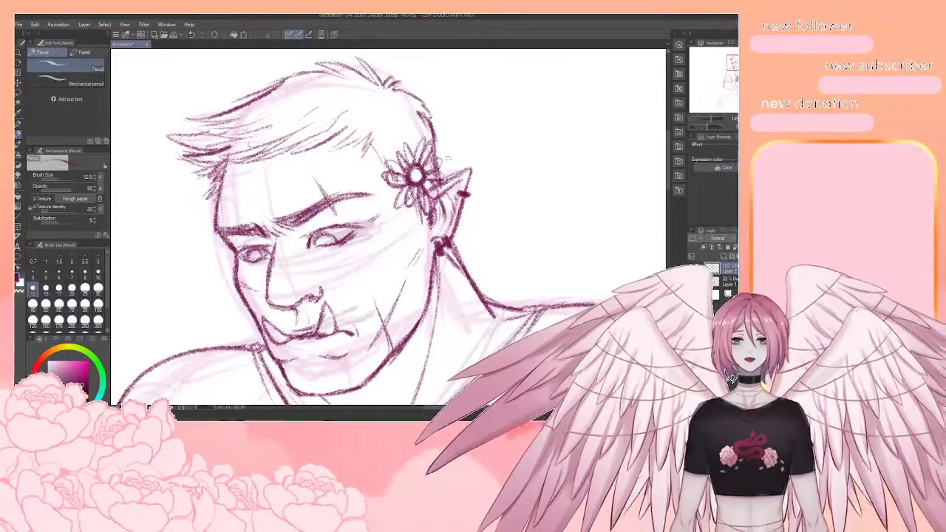
left_click_drag(456, 227, 468, 243)
Trace the rough horizon line from the canvas's right edge to the man's shoulder as a slightly uneven hill contour
scroll(468, 210, "down", 15)
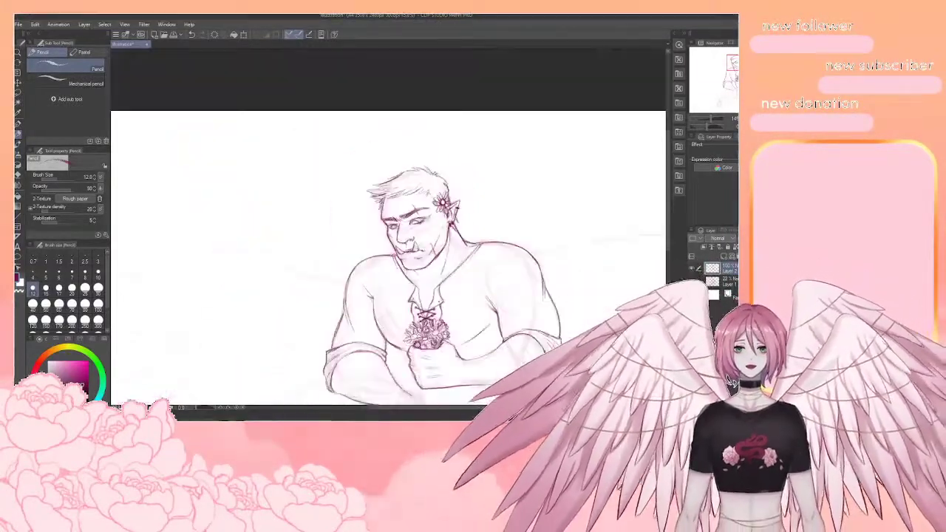
scroll(472, 208, "down", 2)
scroll(503, 369, "up", 4)
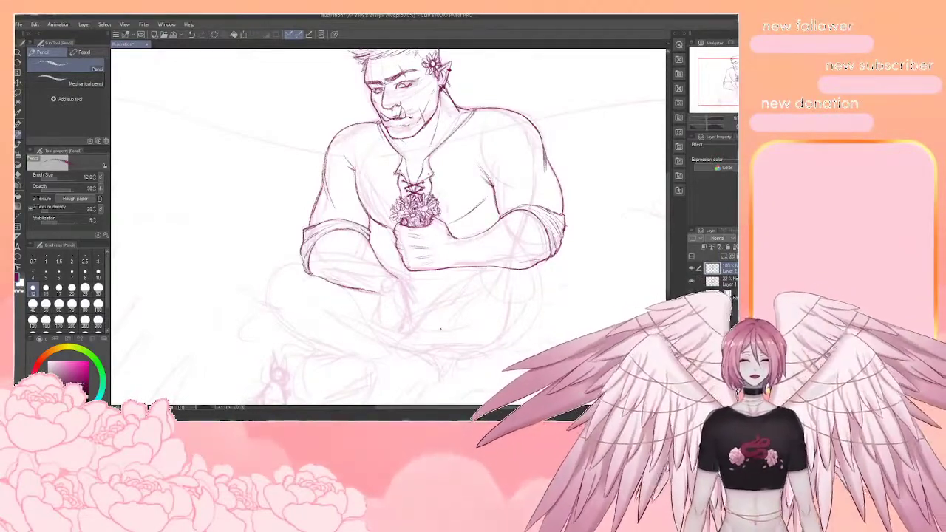
scroll(441, 329, "down", 4)
scroll(569, 298, "up", 3)
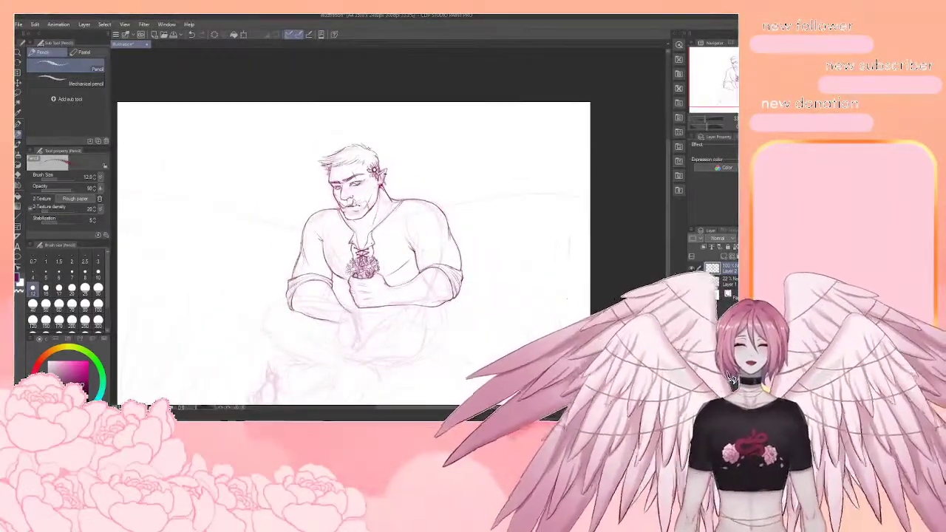
scroll(570, 298, "up", 2)
left_click_drag(441, 329, 438, 324)
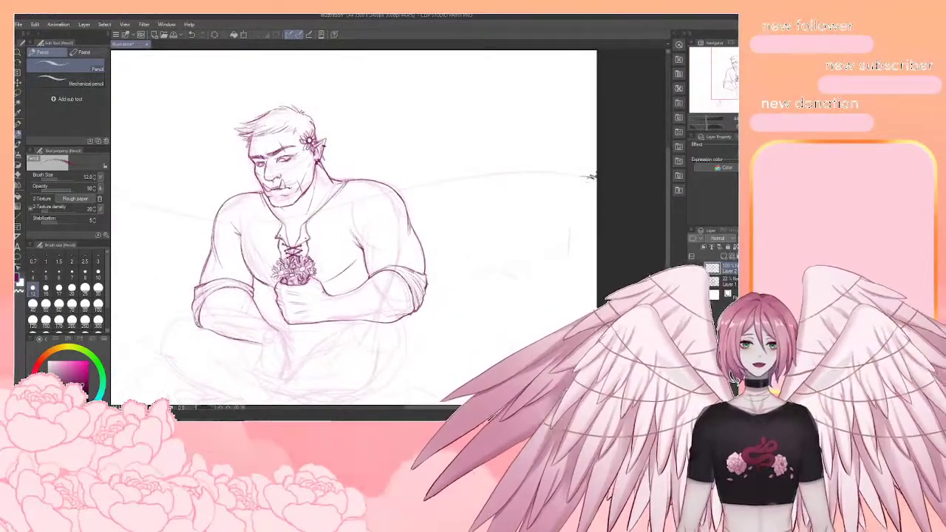
left_click_drag(556, 172, 413, 186)
Trace the hill contour from the canvas's left edge down to the man's other shoulder, redoing the strokes that miss
left_click_drag(400, 222, 603, 207)
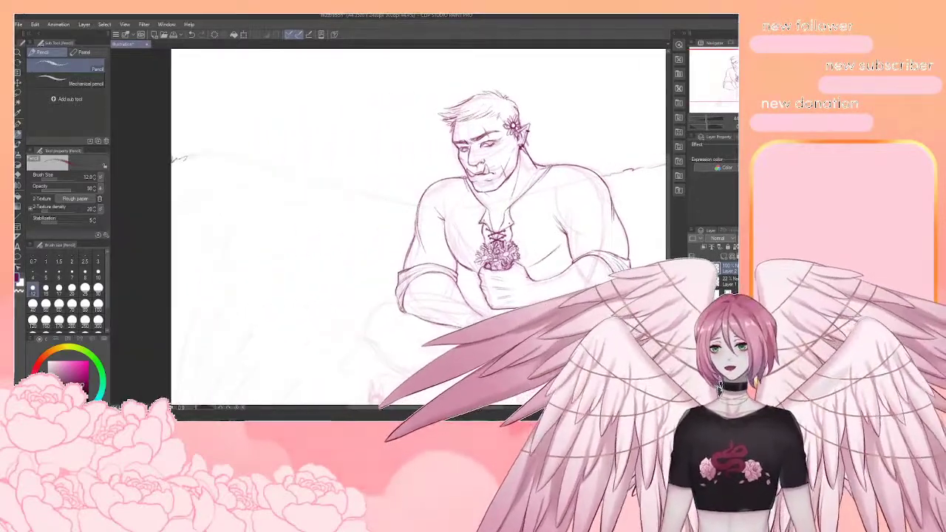
left_click_drag(232, 157, 354, 189)
key("ctrl+z")
key("ctrl+z")
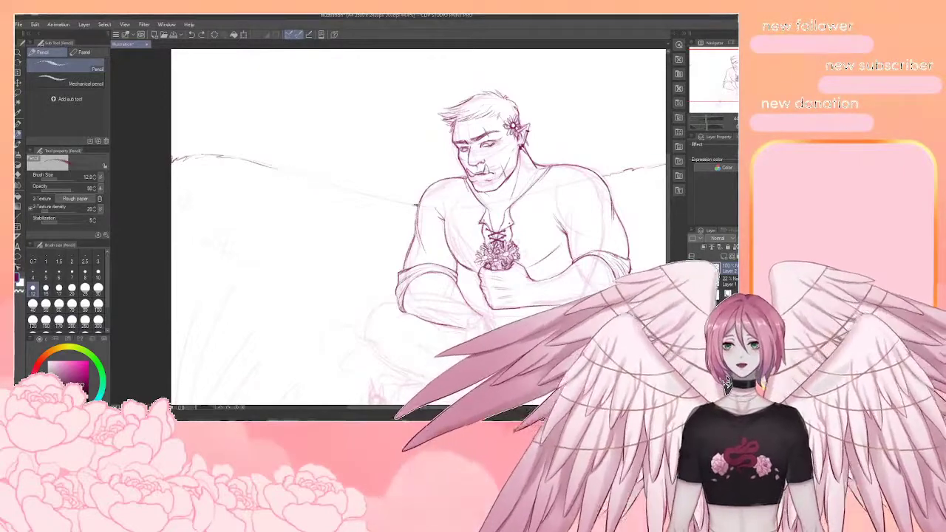
left_click_drag(418, 205, 349, 190)
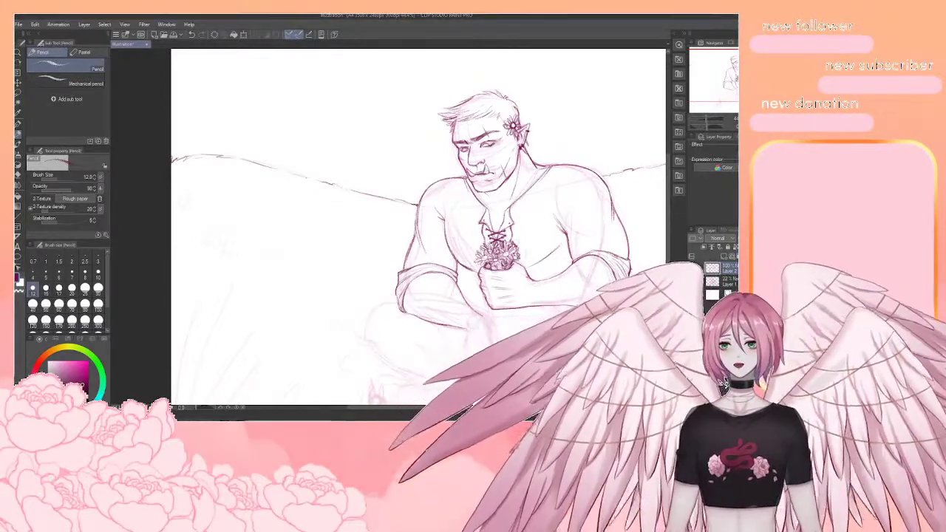
Draw lighter, taller hills behind the horizon on both sides of the man, with a smaller overlapping hill on the left
mouse_move(444, 222)
left_mouse_down()
mouse_move(382, 241)
mouse_move(282, 294)
mouse_move(324, 268)
mouse_move(217, 280)
left_mouse_up()
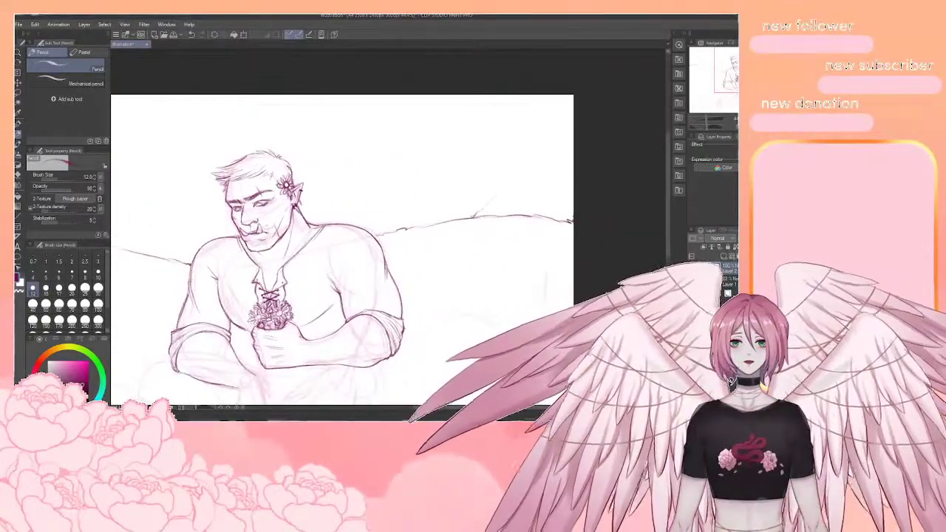
left_click_drag(474, 216, 548, 166)
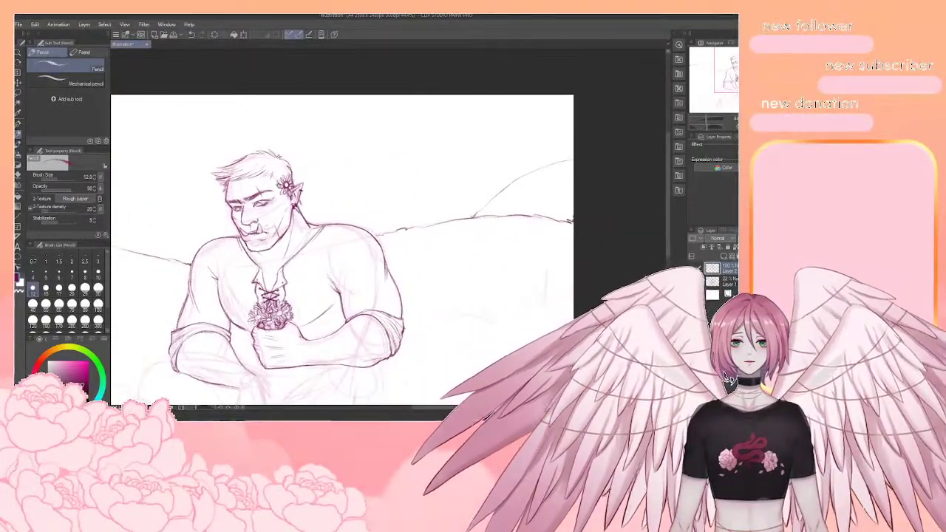
left_click_drag(333, 221, 384, 186)
mouse_move(310, 270)
left_mouse_down()
mouse_move(400, 254)
mouse_move(585, 261)
left_mouse_up()
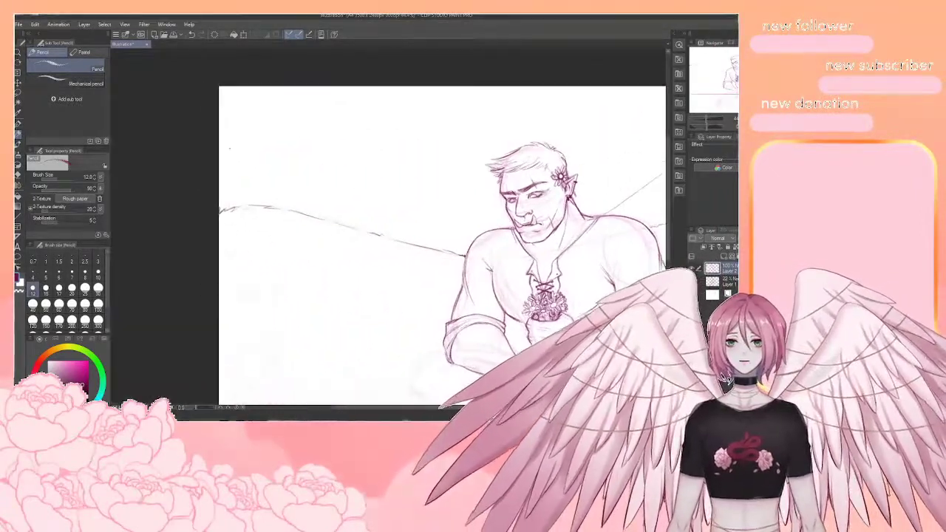
left_click_drag(355, 201, 390, 236)
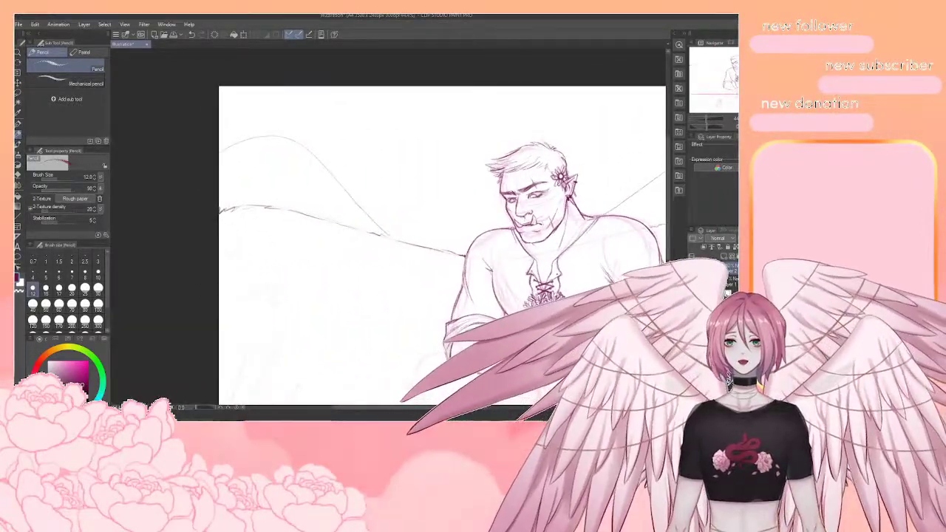
mouse_move(346, 193)
left_mouse_down()
mouse_move(380, 189)
mouse_move(464, 255)
mouse_move(361, 254)
left_mouse_up()
scroll(481, 216, "down", 5)
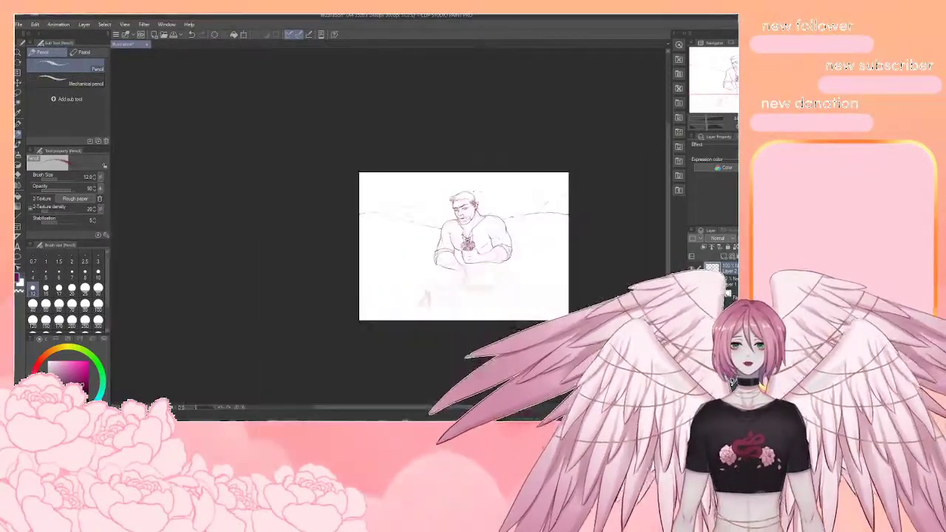
key("ctrl+plus")
key("ctrl+plus")
key("ctrl+plus")
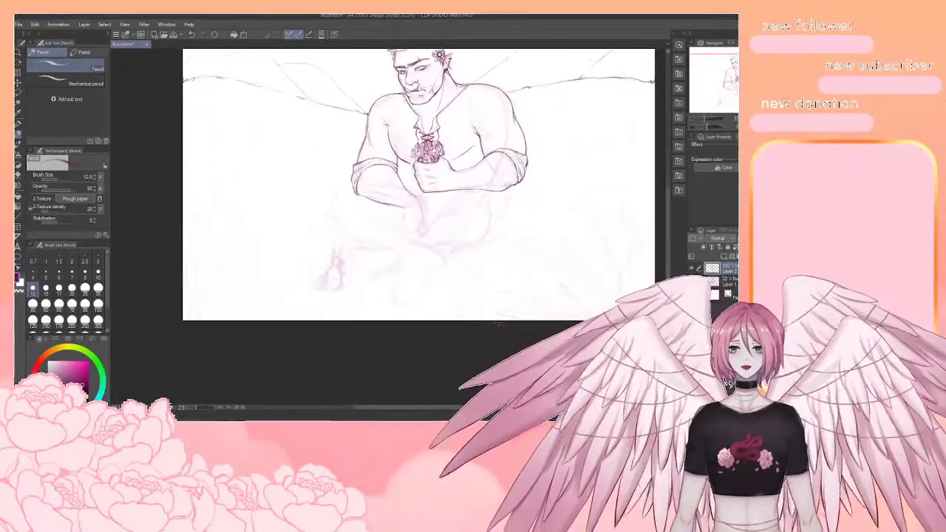
left_click_drag(505, 297, 475, 319)
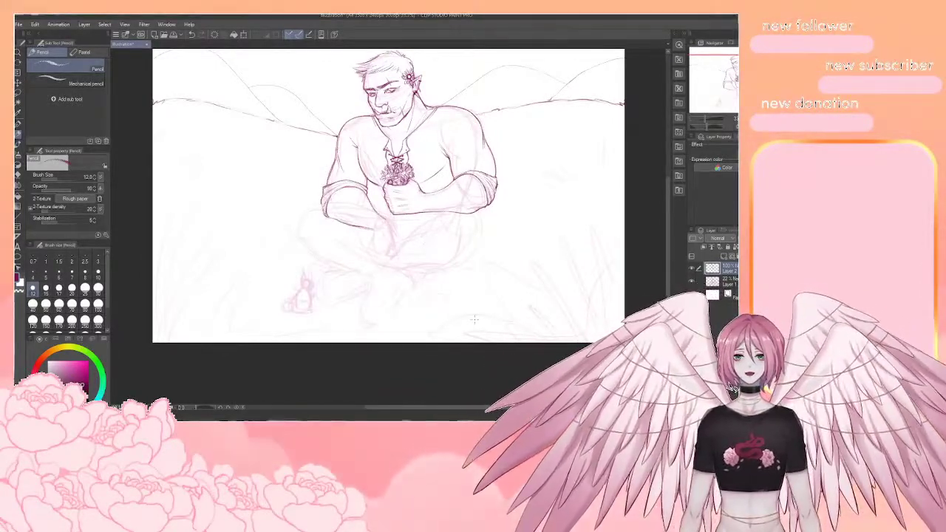
Draw the curved waist line beneath the hand and forearm, linking both sides of the man's torso
scroll(475, 319, "down", 2)
scroll(470, 320, "up", 4)
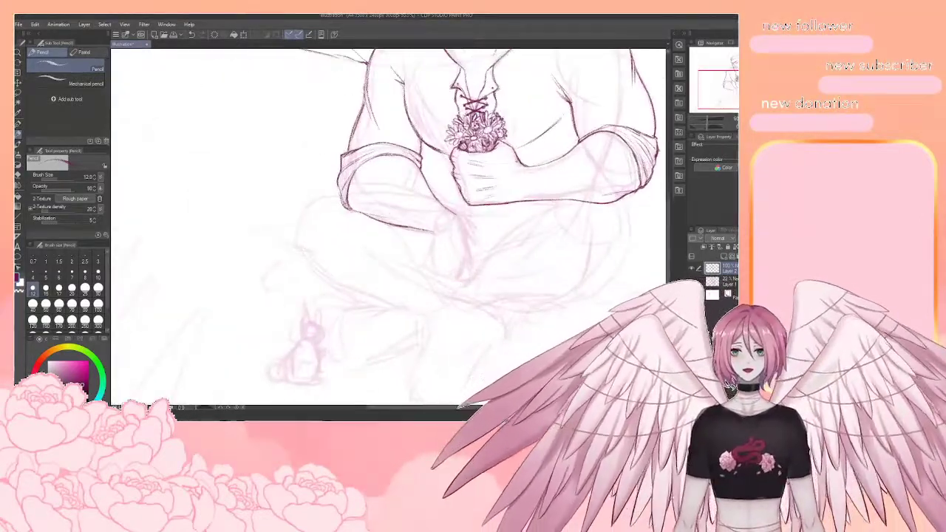
left_click_drag(392, 160, 386, 167)
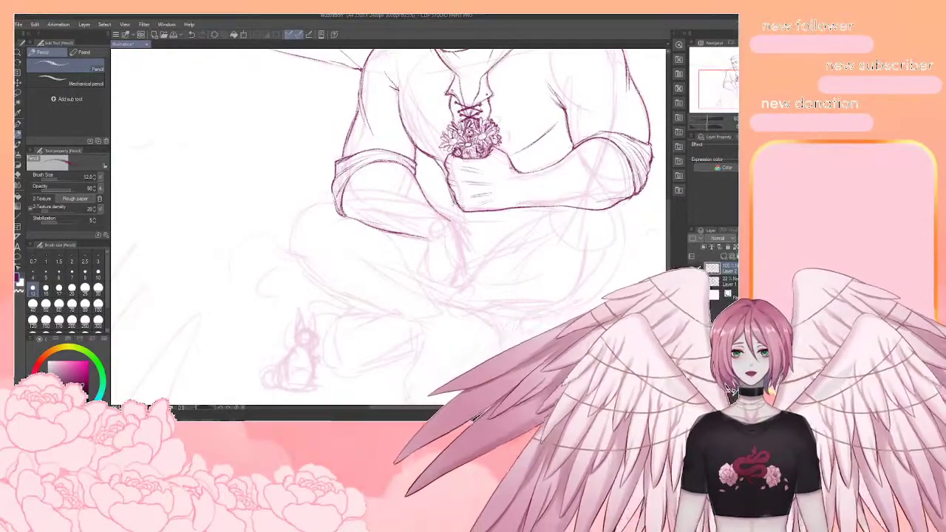
mouse_move(465, 221)
left_mouse_down()
mouse_move(432, 238)
mouse_move(479, 242)
left_mouse_up()
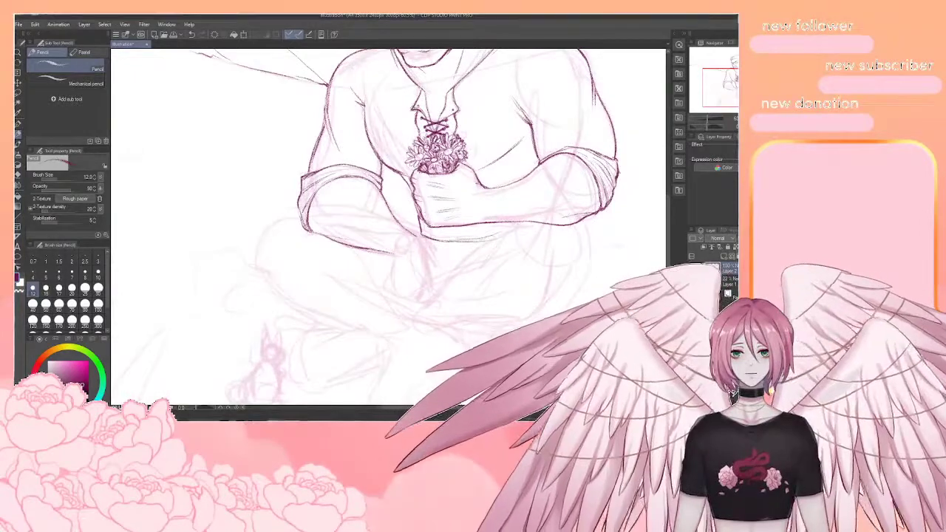
left_click_drag(421, 237, 455, 248)
left_click_drag(538, 169, 554, 155)
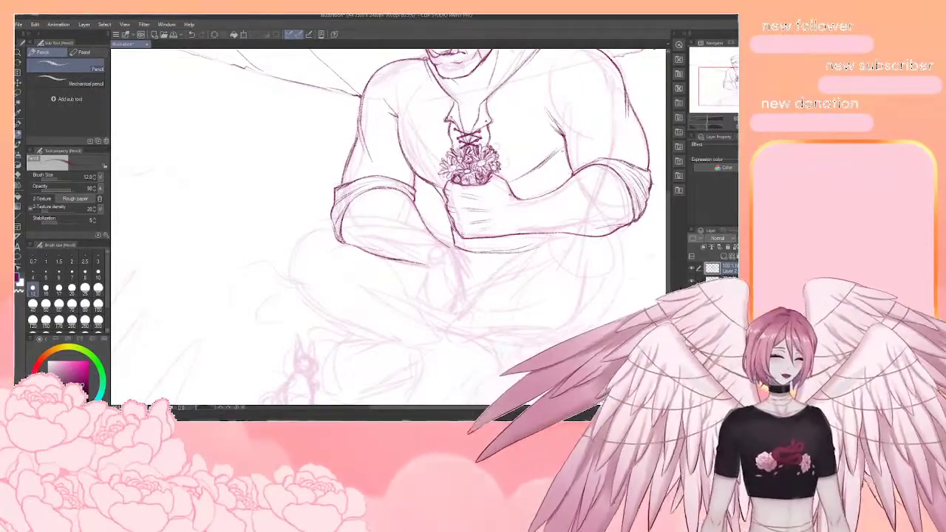
Trace the bent knee and puffy trouser leg beneath the elbow, correcting the upper edge and adding gathered folds at the bottom
left_click_drag(414, 244, 424, 180)
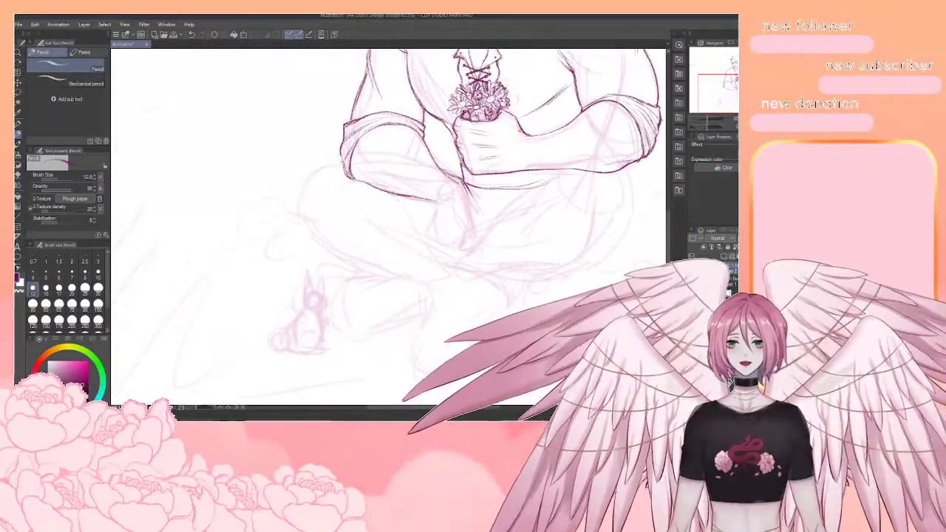
mouse_move(343, 159)
left_mouse_down()
mouse_move(298, 215)
mouse_move(332, 250)
left_mouse_up()
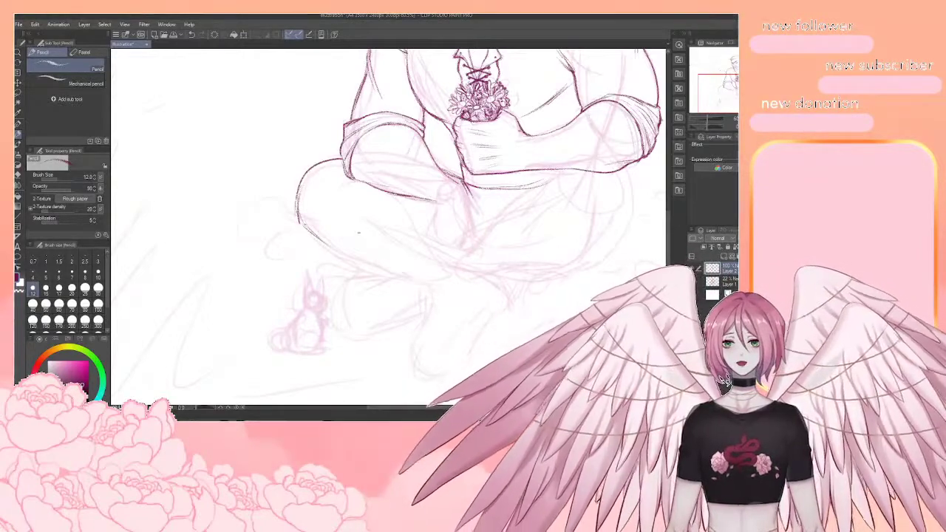
left_click_drag(332, 175, 404, 201)
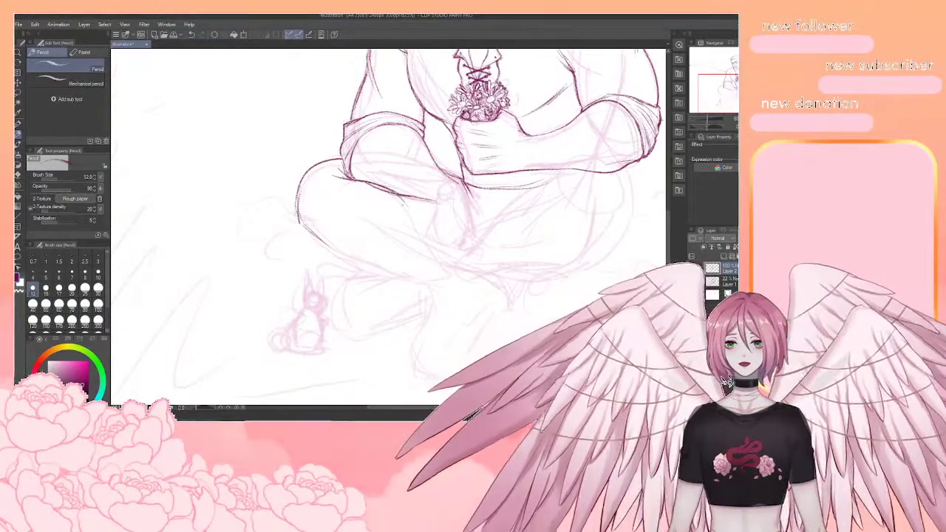
key("e")
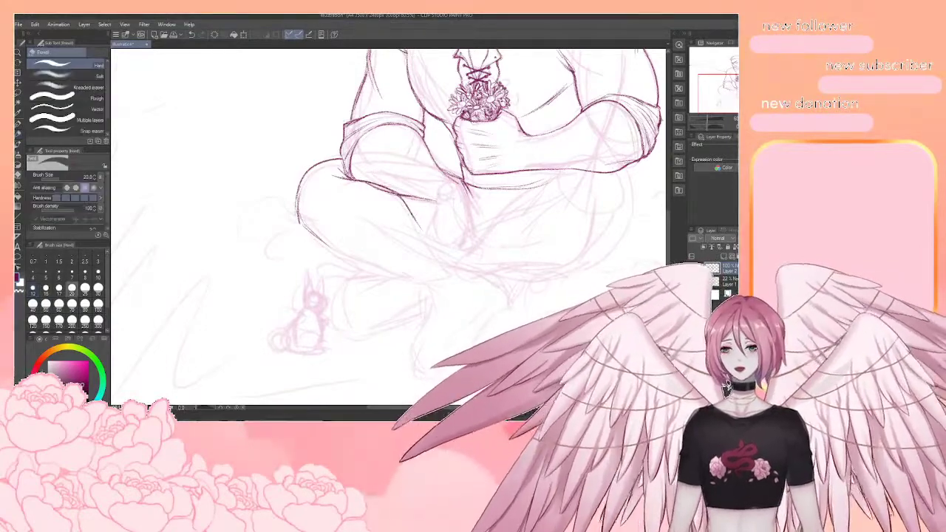
left_click_drag(404, 195, 416, 223)
key("p")
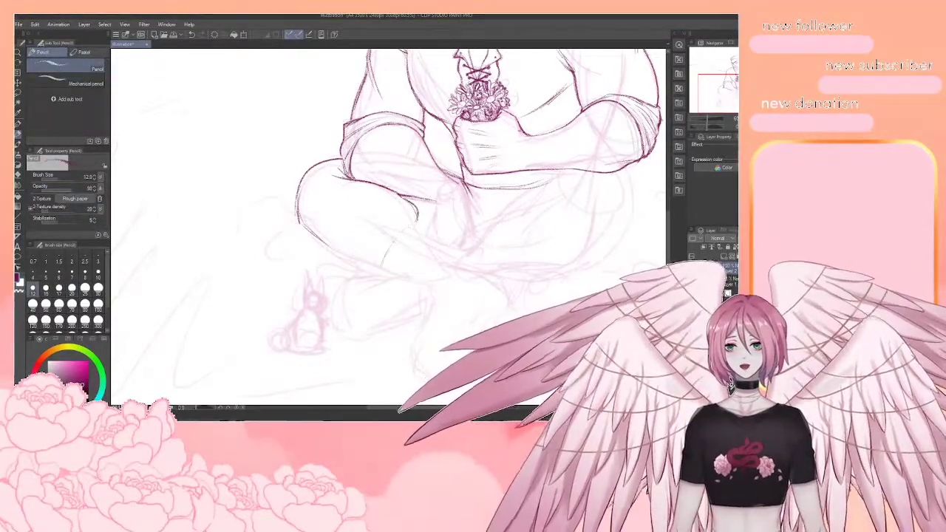
left_click_drag(391, 247, 382, 266)
mouse_move(303, 225)
left_mouse_down()
mouse_move(332, 250)
mouse_move(377, 268)
mouse_move(382, 258)
left_mouse_up()
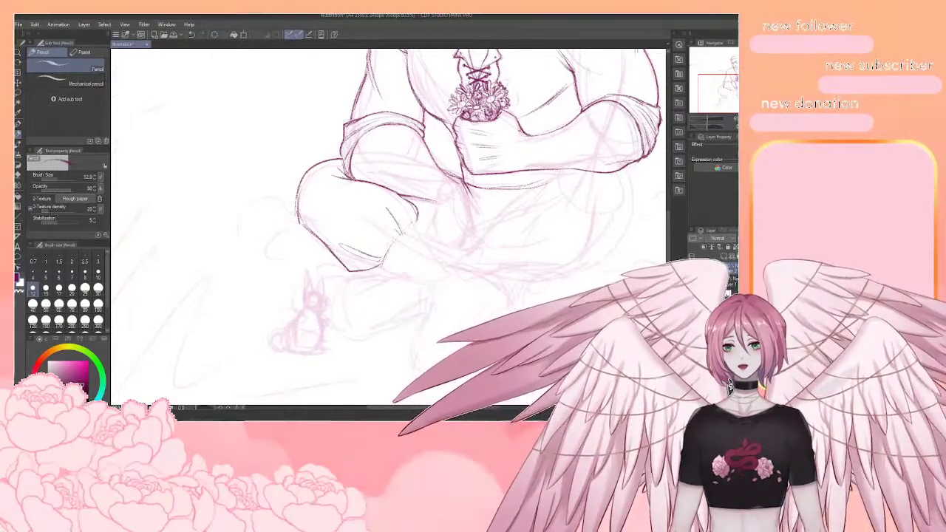
Trace the lower leg down from the gathered trouser into the boot's heel side and front, redoing the stroke at the toe
left_click_drag(399, 252, 346, 254)
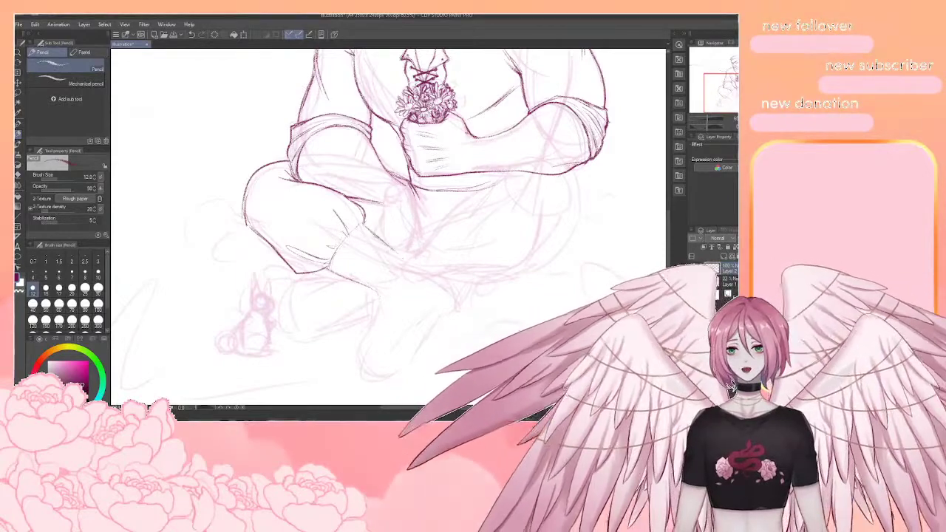
left_click_drag(368, 228, 460, 295)
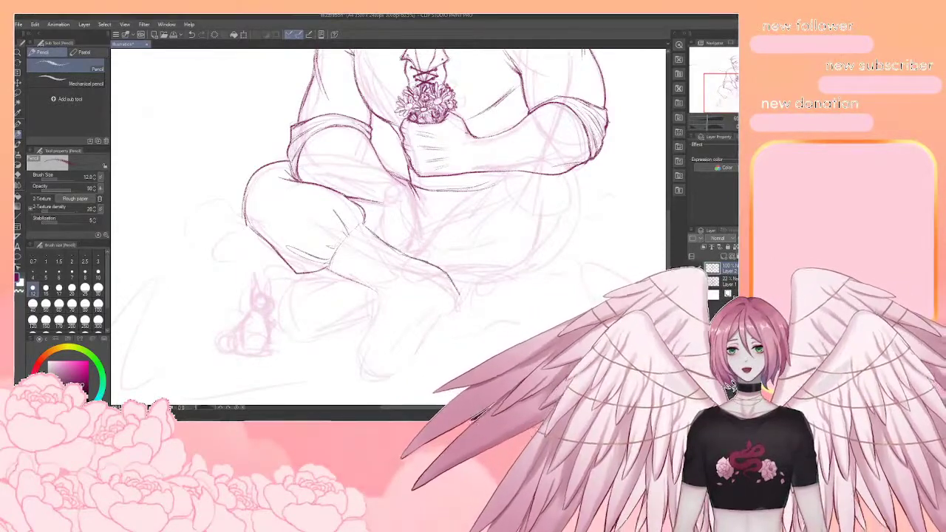
mouse_move(378, 292)
left_mouse_down()
mouse_move(355, 359)
mouse_move(366, 378)
left_mouse_up()
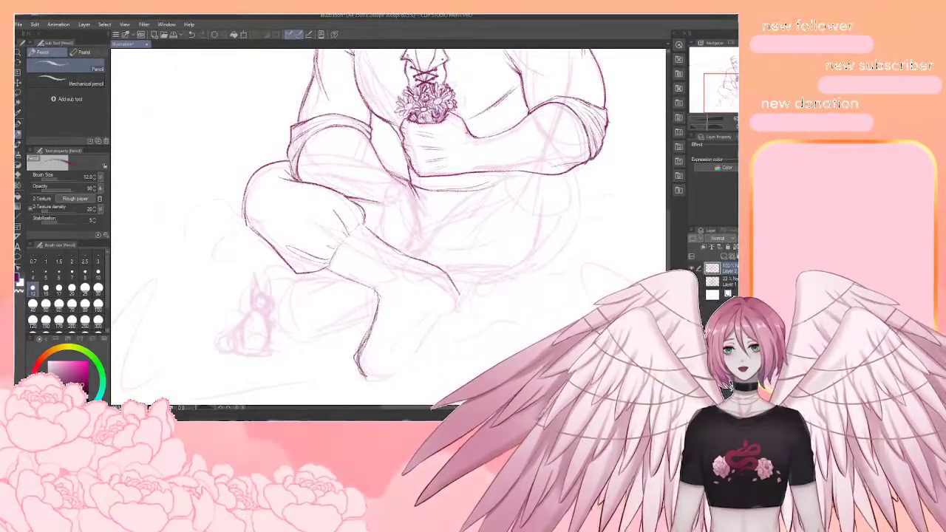
key("e")
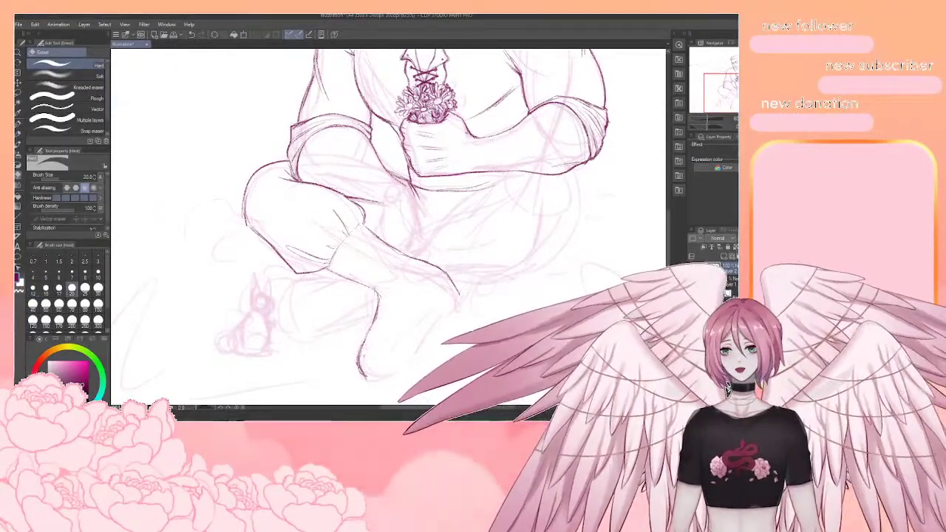
mouse_move(368, 376)
left_mouse_down()
mouse_move(361, 362)
mouse_move(363, 376)
left_mouse_up()
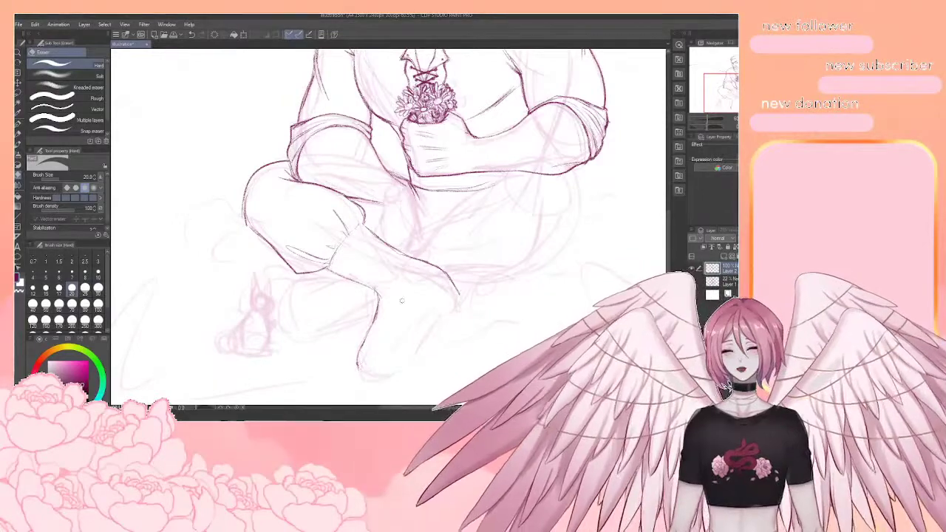
key("p")
mouse_move(372, 317)
left_mouse_down()
mouse_move(358, 358)
mouse_move(368, 378)
mouse_move(358, 367)
left_mouse_up()
Draw the cuff band around the boot's top, lacing down its front edge, and a short line marking the toe
left_click_drag(433, 337, 465, 323)
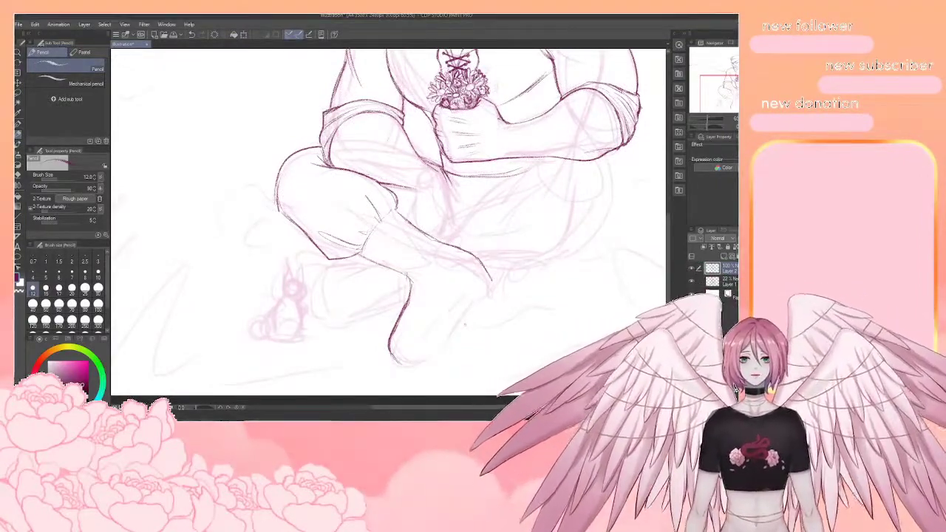
left_click_drag(465, 324, 462, 337)
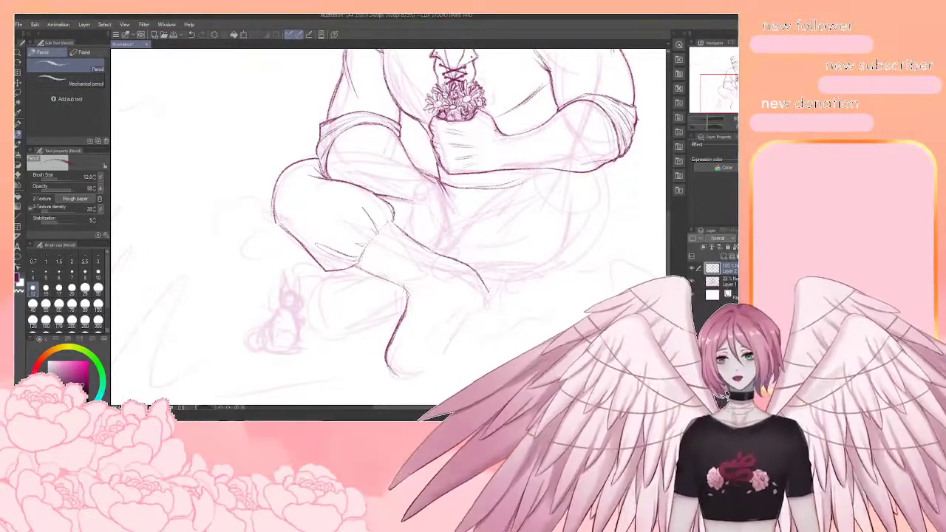
mouse_move(359, 266)
left_mouse_down()
mouse_move(380, 274)
mouse_move(414, 237)
mouse_move(382, 270)
left_mouse_up()
mouse_move(376, 239)
left_mouse_down()
mouse_move(363, 259)
mouse_move(375, 285)
left_mouse_up()
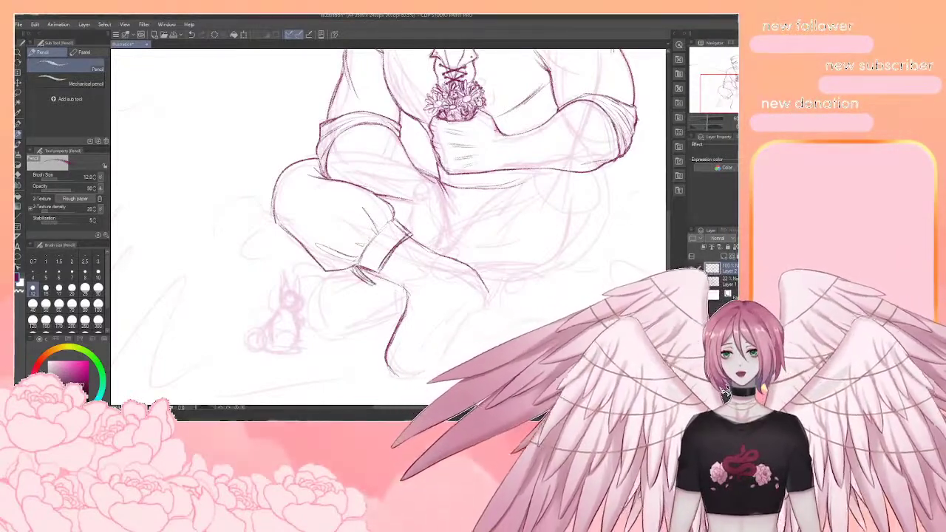
mouse_move(414, 259)
left_mouse_down()
mouse_move(384, 256)
mouse_move(372, 318)
left_mouse_up()
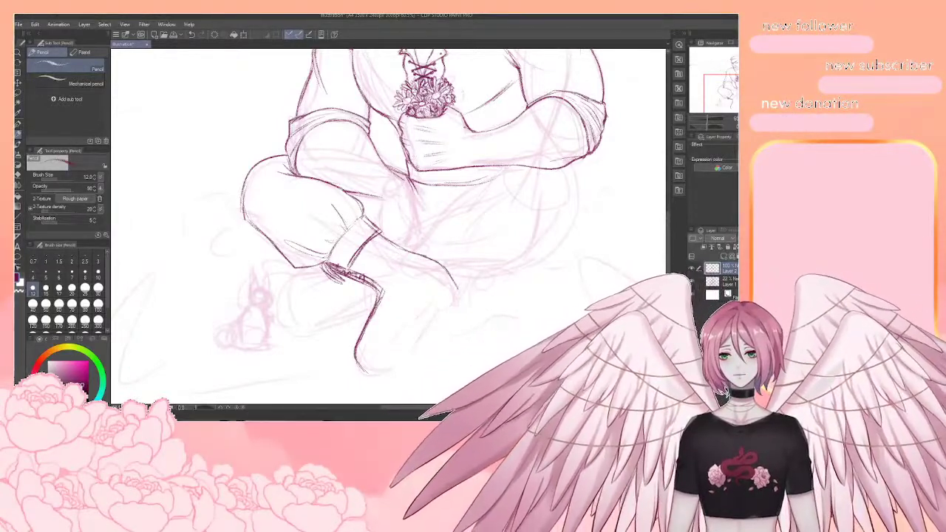
left_click_drag(370, 279, 379, 304)
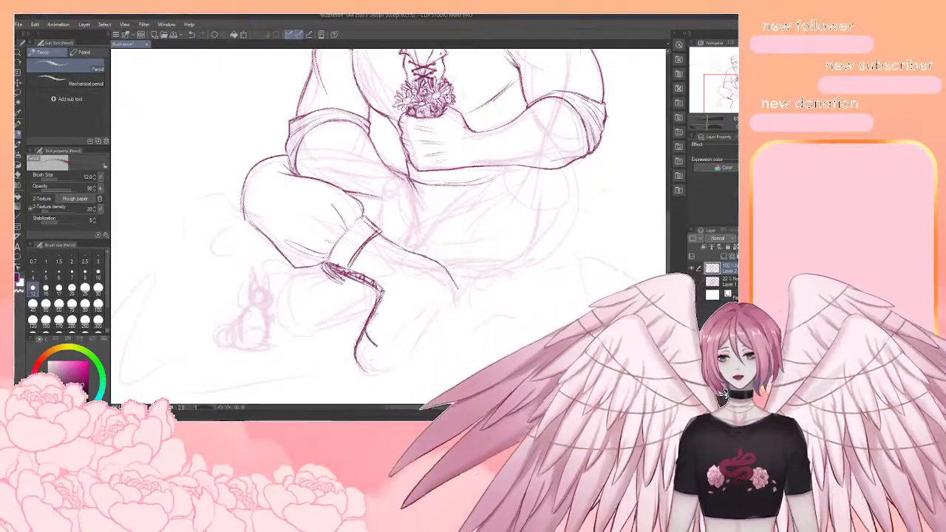
Draw the boot's sole with a block heel and a rounded toe along the underside of the foot
mouse_move(377, 347)
left_mouse_down()
mouse_move(366, 369)
mouse_move(387, 324)
mouse_move(438, 268)
left_mouse_up()
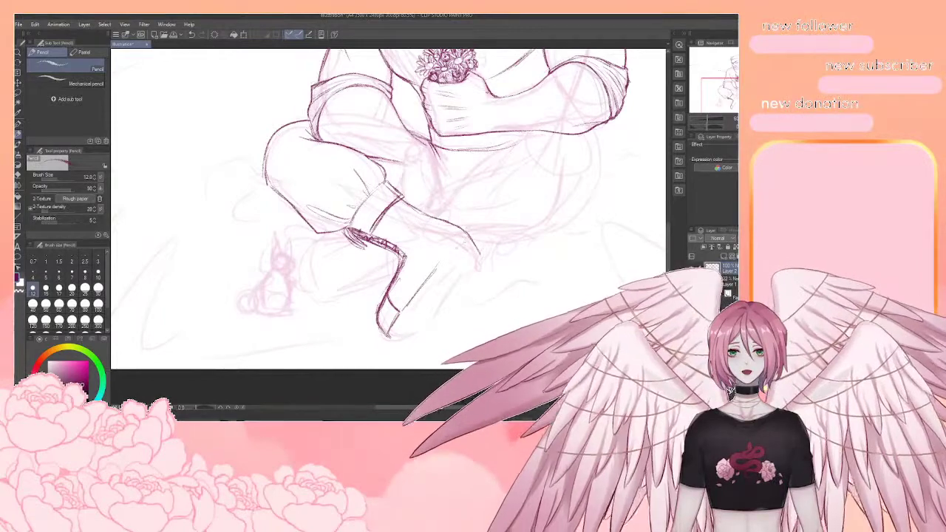
left_click_drag(441, 264, 471, 238)
mouse_move(428, 280)
left_mouse_down()
mouse_move(454, 250)
mouse_move(448, 267)
mouse_move(474, 264)
mouse_move(421, 307)
left_mouse_up()
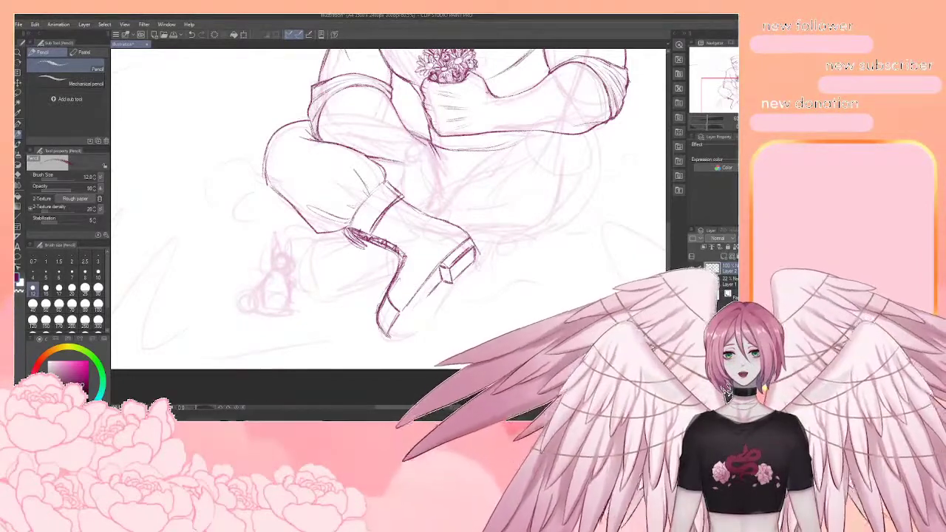
left_click_drag(445, 263, 420, 295)
left_click_drag(441, 280, 395, 333)
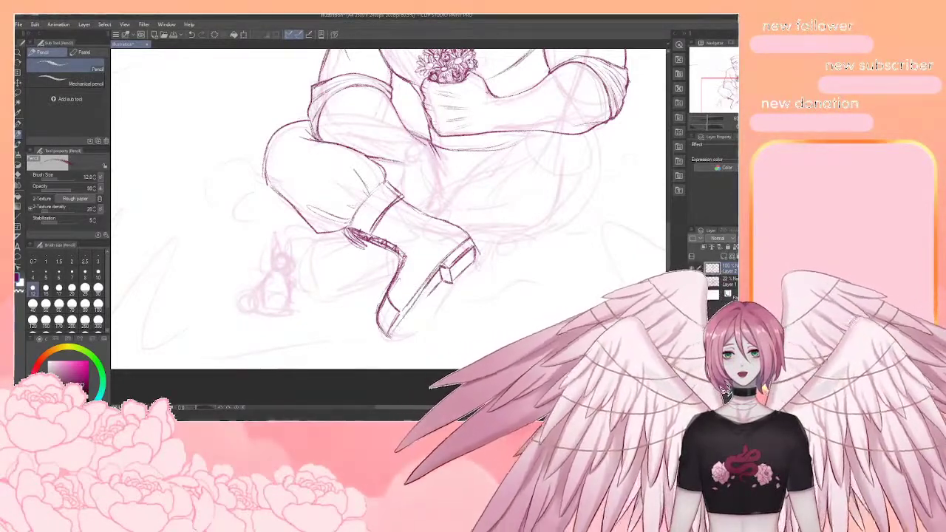
left_click_drag(426, 304, 418, 324)
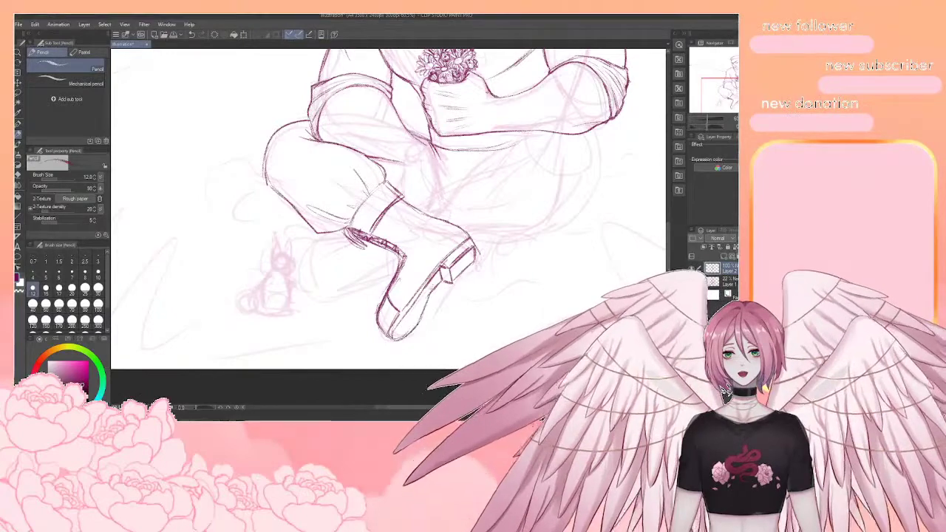
left_click_drag(432, 290, 413, 329)
mouse_move(406, 289)
left_mouse_down()
mouse_move(414, 287)
mouse_move(396, 293)
mouse_move(409, 267)
mouse_move(390, 302)
mouse_move(432, 304)
mouse_move(408, 336)
left_mouse_up()
Erase the boot's toe and front sole, and rotate the canvas so the lower leg stands upright
key("e")
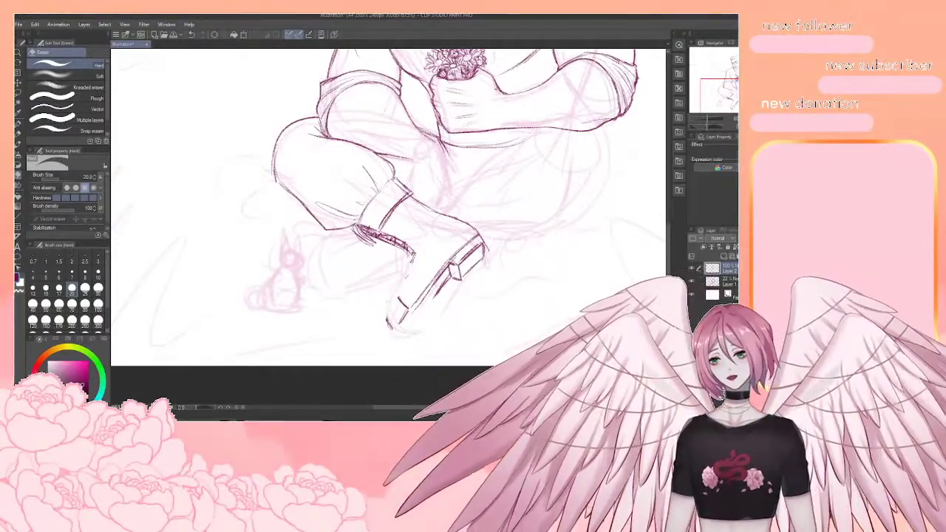
mouse_move(436, 285)
left_mouse_down()
mouse_move(386, 326)
mouse_move(403, 317)
mouse_move(408, 297)
mouse_move(392, 304)
left_mouse_up()
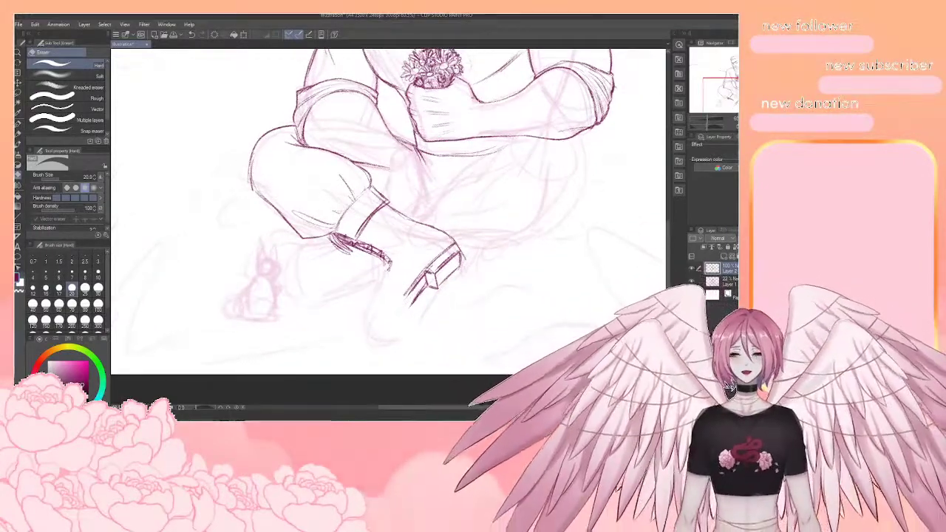
key("r")
left_click_drag(250, 190, 381, 71)
left_click_drag(300, 269, 294, 260)
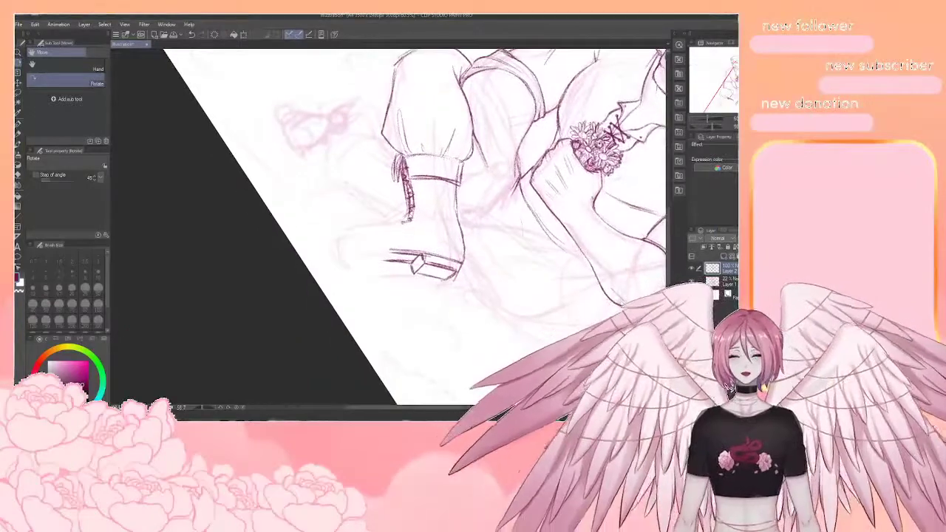
Try a new instep and toe line running forward from the boot's lacing, erasing the toe curve to redo it
key("p")
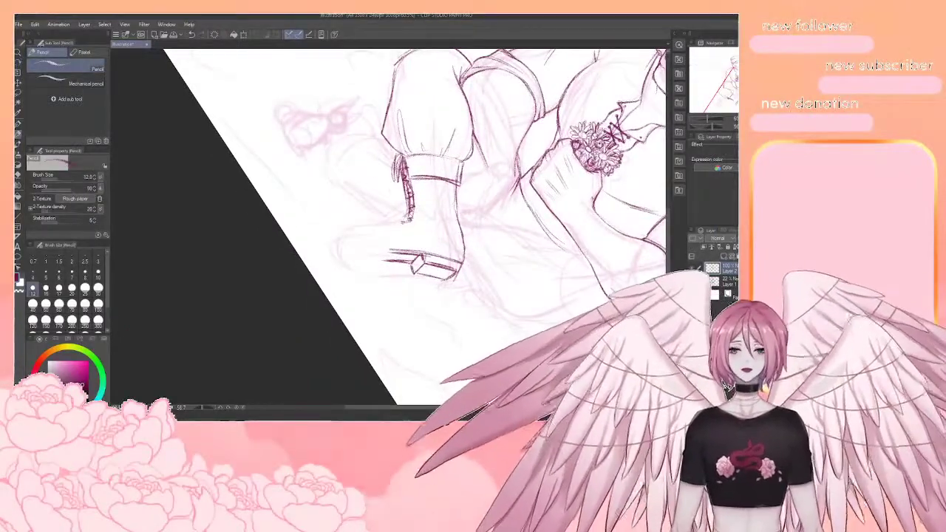
mouse_move(411, 220)
left_mouse_down()
mouse_move(353, 220)
mouse_move(342, 248)
left_mouse_up()
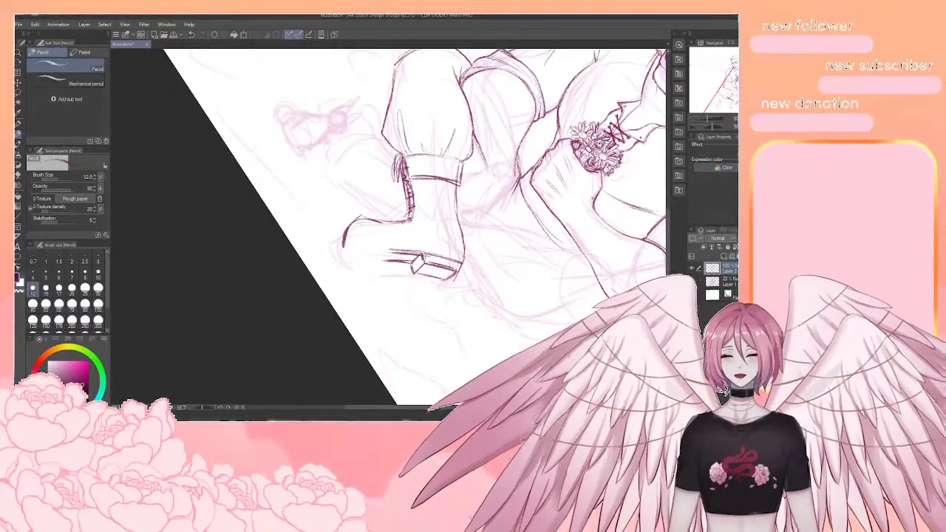
key("e")
left_click_drag(347, 236, 359, 218)
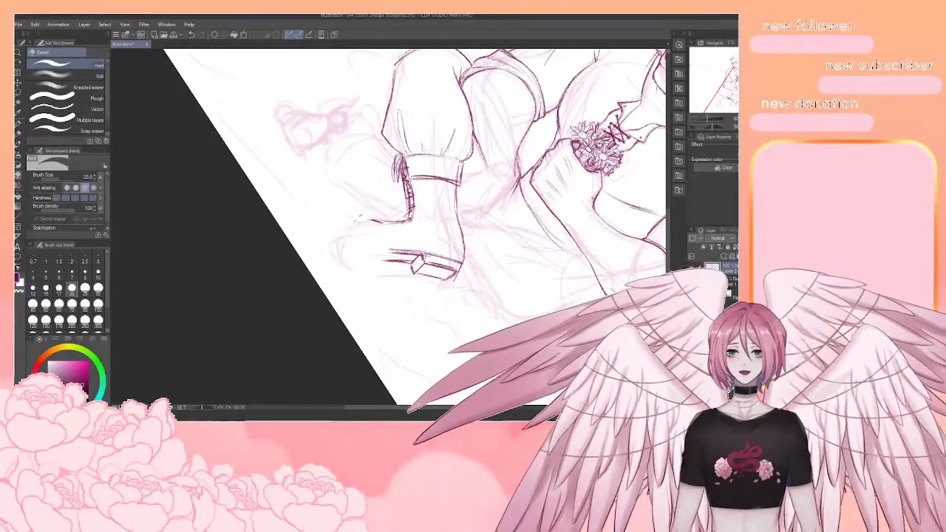
key("p")
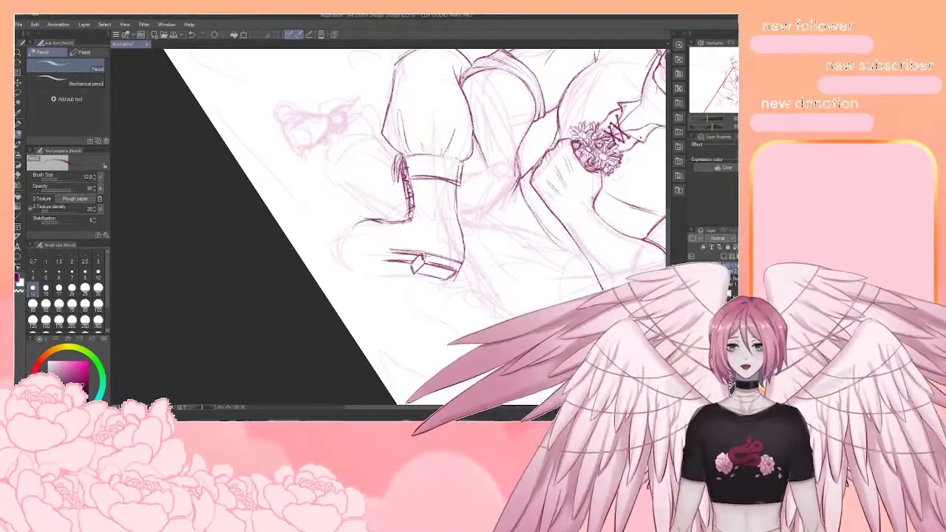
left_click_drag(362, 219, 392, 237)
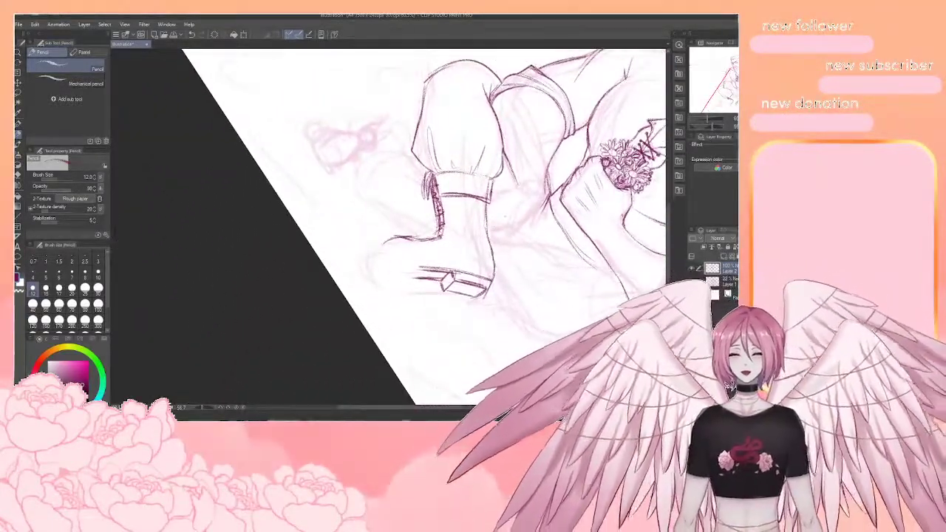
Enlarge the eraser and remove the whole foot of the boot below the lacing, including the heel and sole
key("e")
key("bracketright")
key("bracketright")
key("bracketright")
key("bracketright")
key("bracketright")
key("bracketright")
key("bracketright")
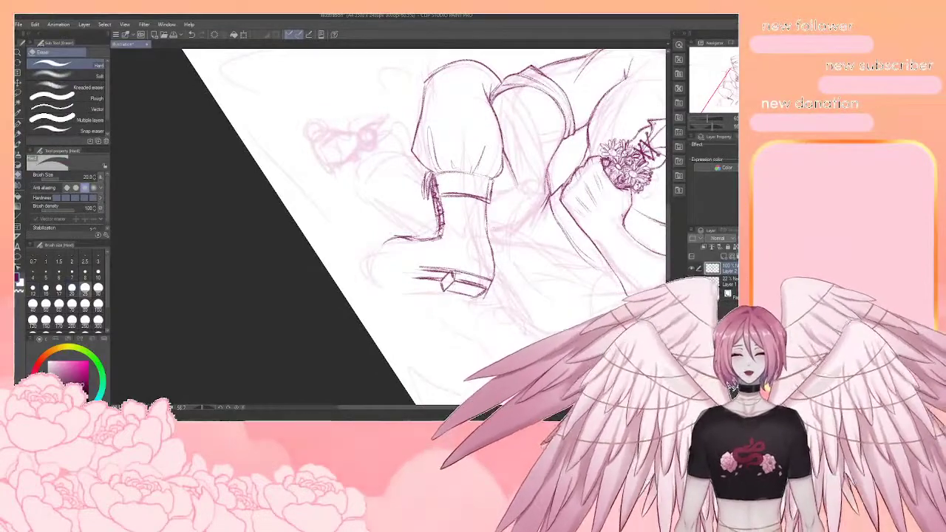
mouse_move(444, 235)
left_mouse_down()
mouse_move(447, 262)
mouse_move(482, 287)
mouse_move(491, 251)
left_mouse_up()
On the faint rough layer, block in the boot's heel back, instep, toe and sole with the pencil enlarged to 30
key("p")
key("p")
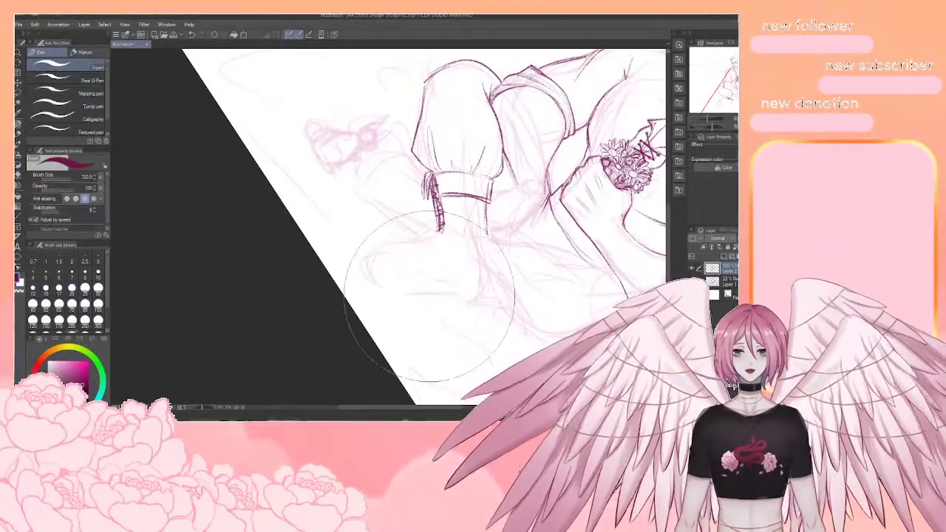
key("bracketright")
key("bracketright")
key("bracketright")
key("bracketright")
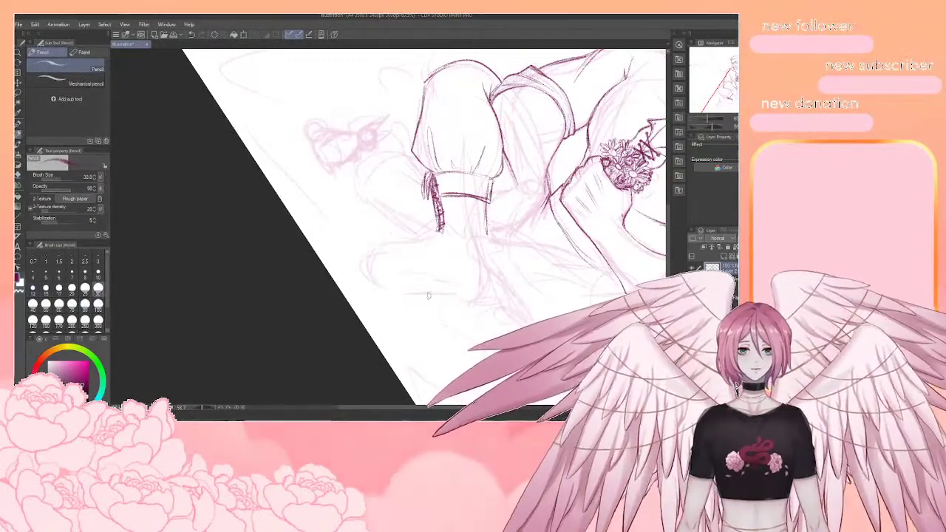
mouse_move(488, 235)
left_mouse_down()
mouse_move(498, 273)
mouse_move(483, 305)
mouse_move(436, 300)
left_mouse_up()
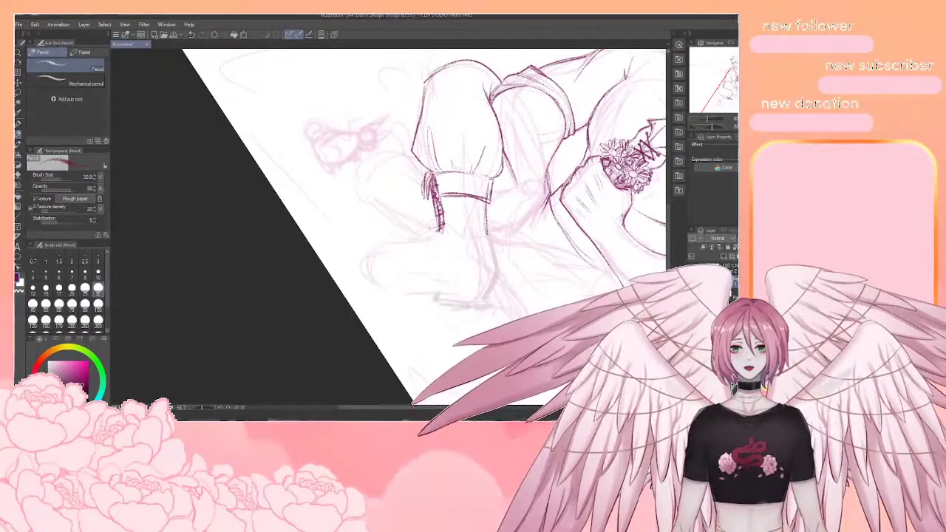
mouse_move(436, 226)
left_mouse_down()
mouse_move(361, 248)
mouse_move(352, 278)
left_mouse_up()
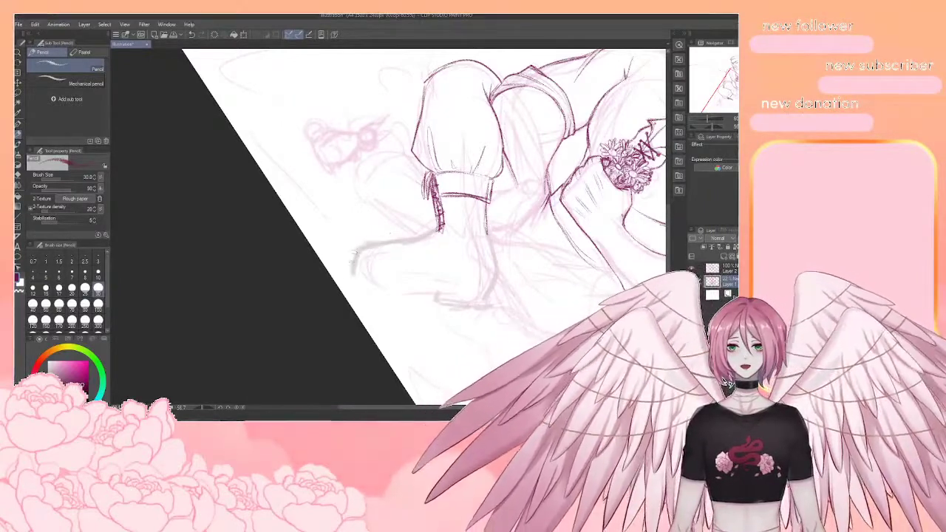
mouse_move(430, 296)
left_mouse_down()
mouse_move(380, 295)
mouse_move(345, 281)
mouse_move(380, 296)
mouse_move(470, 303)
left_mouse_up()
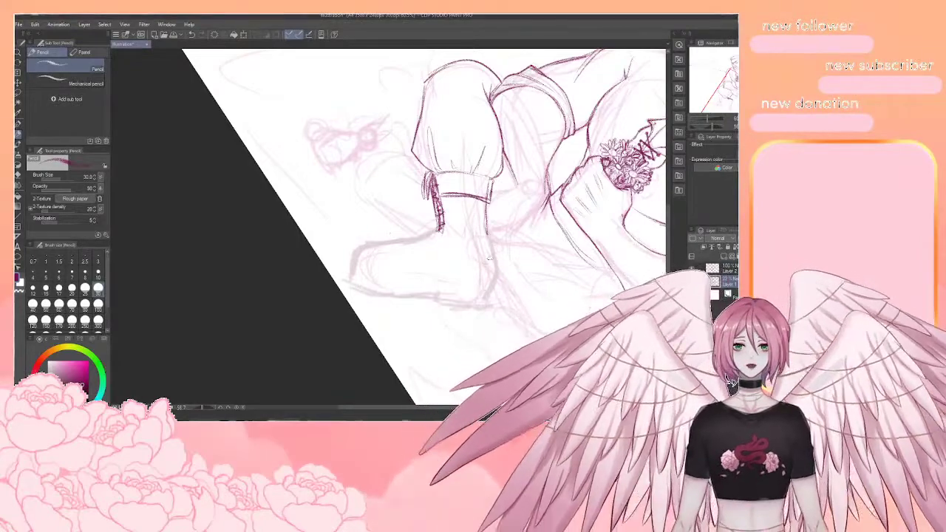
Rough in the thickness of the boot's sole, a low block heel and the seam of the toe cap
mouse_move(358, 281)
left_mouse_down()
mouse_move(467, 286)
mouse_move(483, 298)
left_mouse_up()
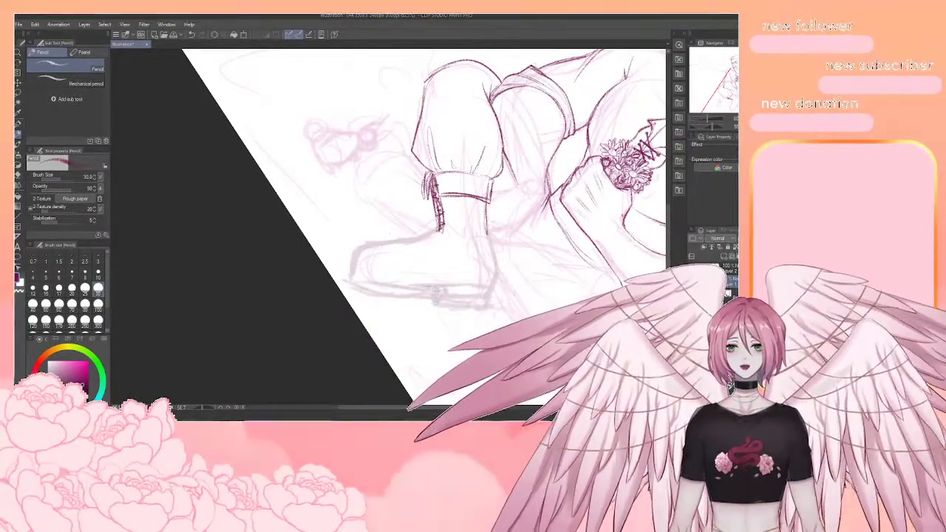
left_click_drag(360, 276, 457, 284)
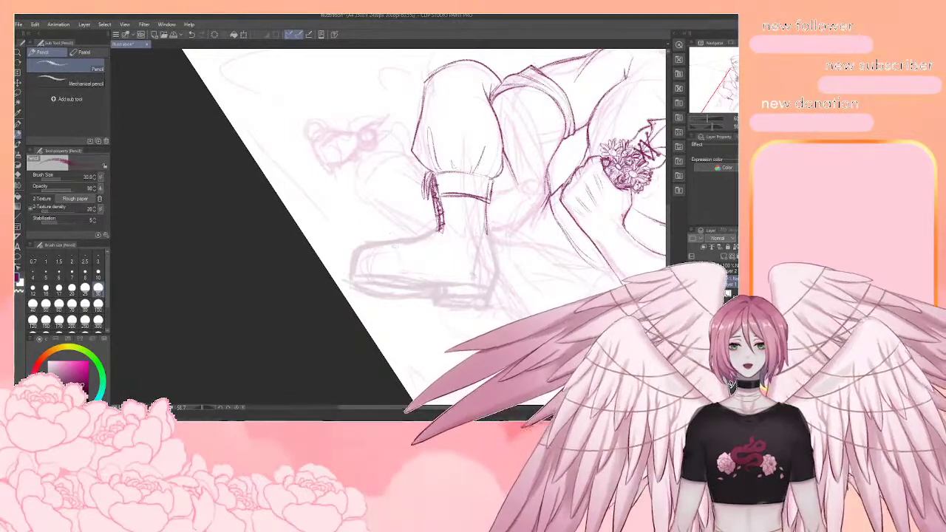
mouse_move(395, 244)
left_mouse_down()
mouse_move(404, 281)
mouse_move(387, 240)
mouse_move(457, 180)
mouse_move(479, 415)
mouse_move(438, 236)
left_mouse_up()
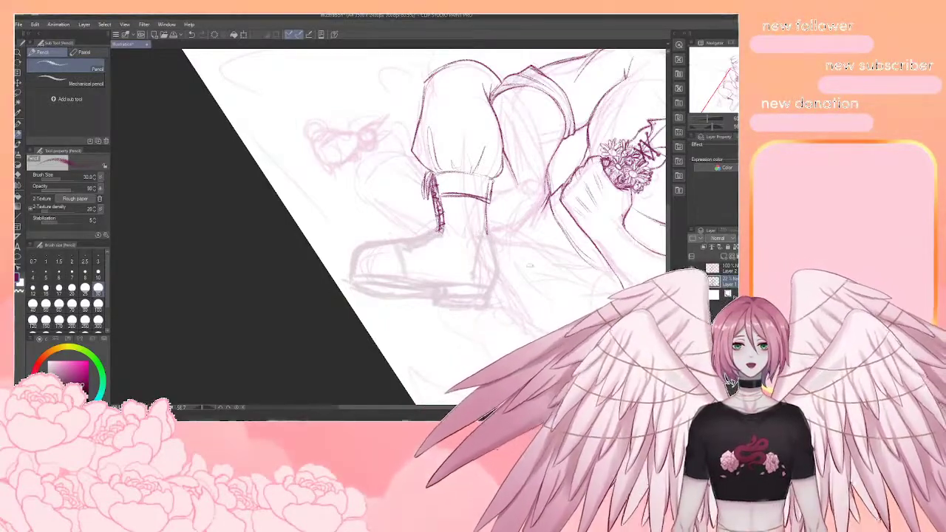
left_click_drag(444, 240, 420, 264)
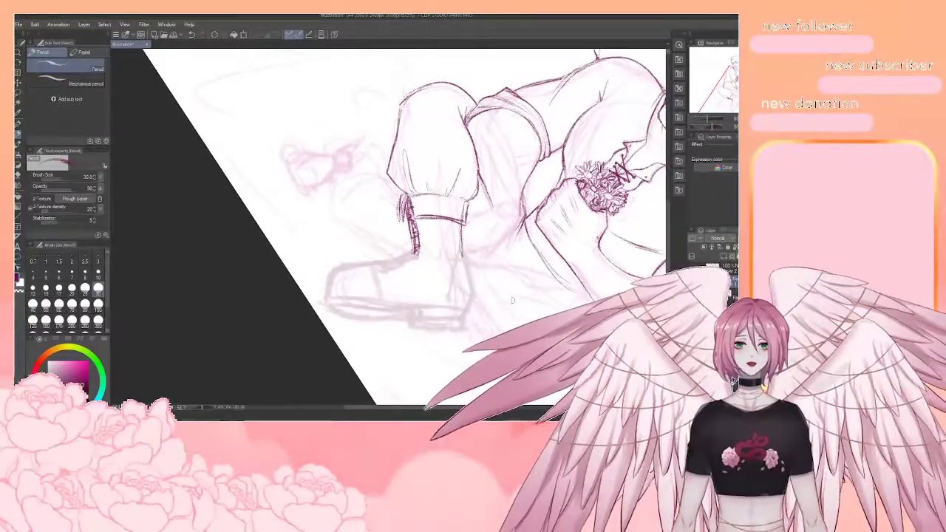
Set the pencil size to 12, select the clean sketch layer, tilt the canvas and draw the lacing down the boot's instep
scroll(510, 306, "down", 3)
scroll(508, 309, "up", 1)
scroll(506, 310, "up", 3)
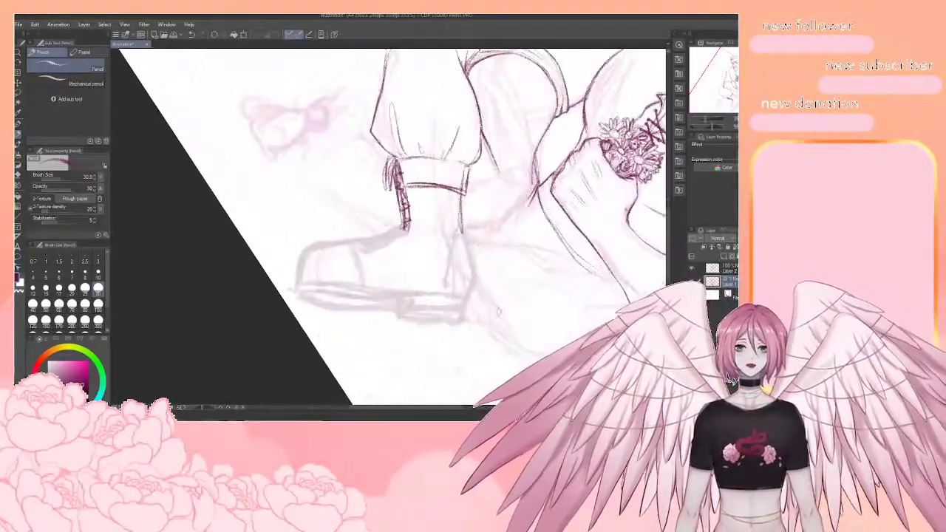
key("bracketleft")
key("bracketleft")
key("bracketleft")
key("bracketleft")
key("bracketleft")
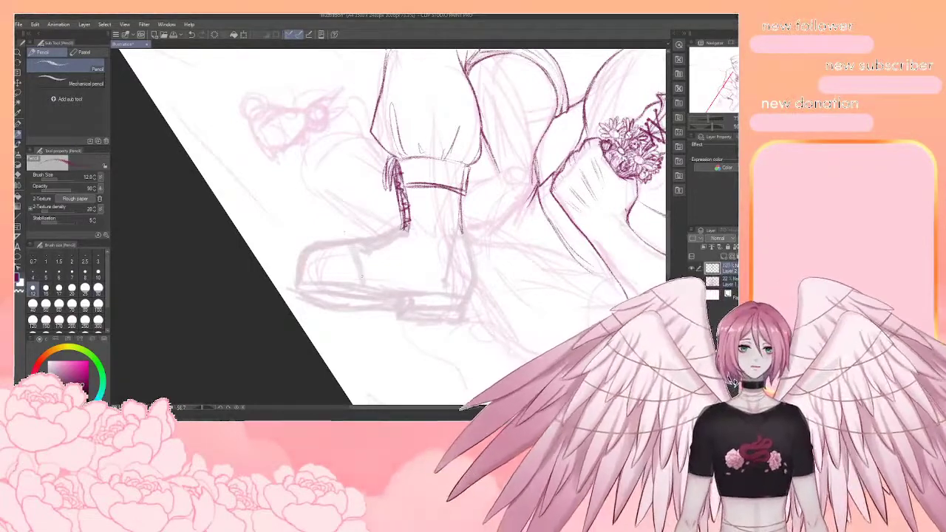
left_click(728, 270)
left_click_drag(414, 259, 463, 264)
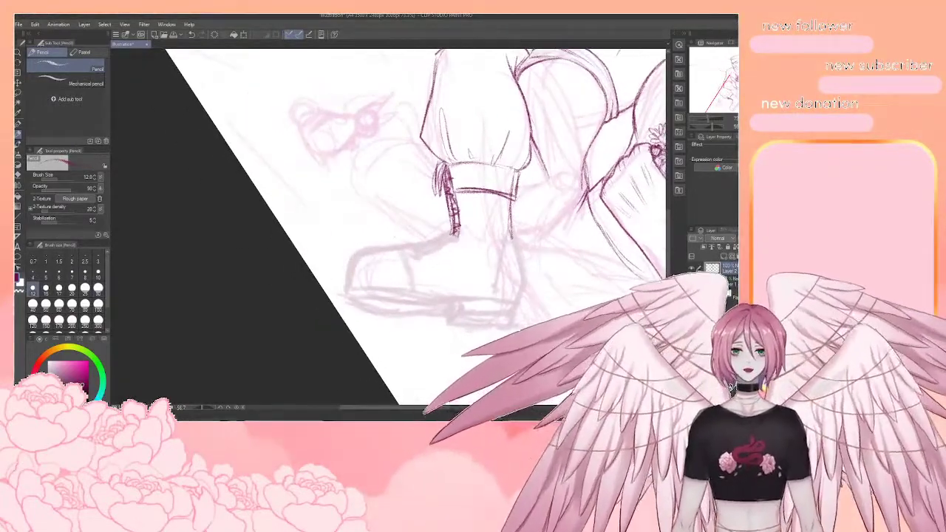
mouse_move(450, 226)
left_mouse_down()
mouse_move(463, 253)
mouse_move(400, 247)
mouse_move(480, 240)
left_mouse_up()
key("shift+space")
left_click_drag(519, 281, 528, 200)
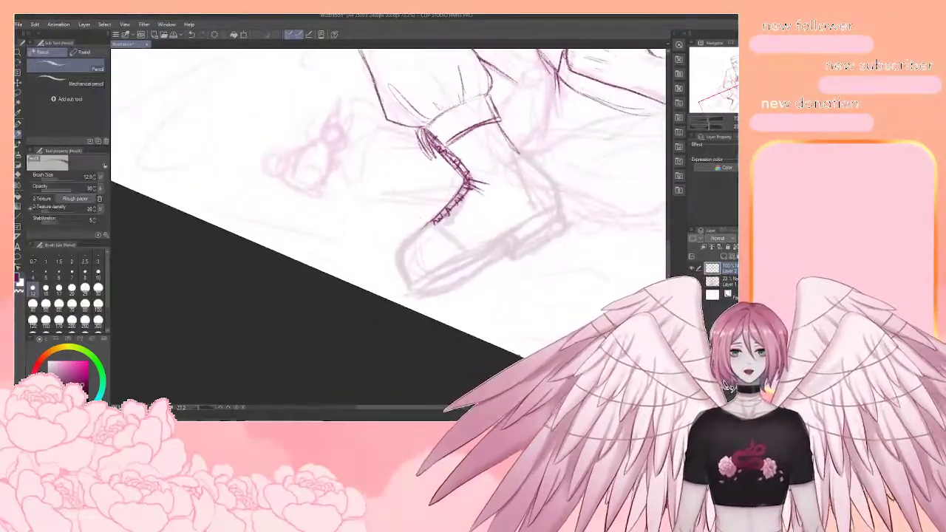
Outline the boot's rounded toe and draw a curved toe-cap seam with a row of small dots beside it
mouse_move(429, 223)
left_mouse_down()
mouse_move(409, 236)
mouse_move(403, 281)
left_mouse_up()
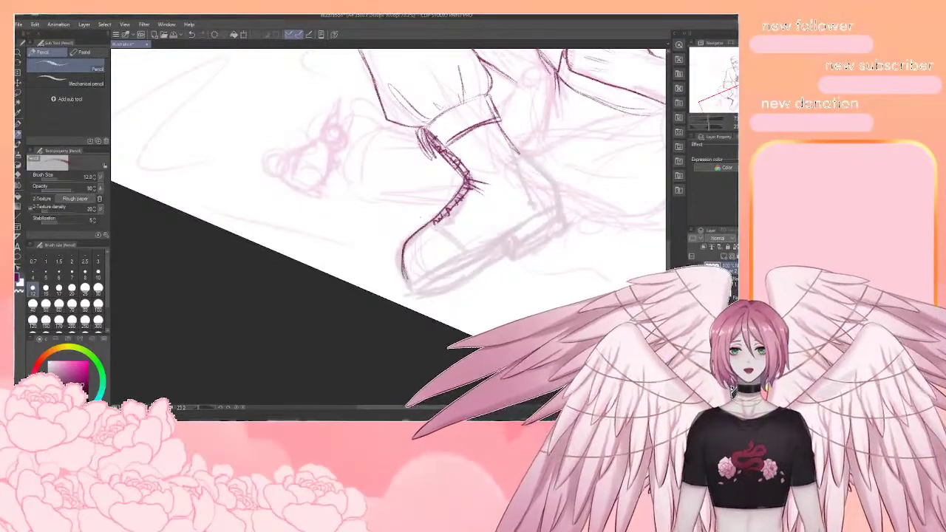
left_click_drag(408, 244, 406, 277)
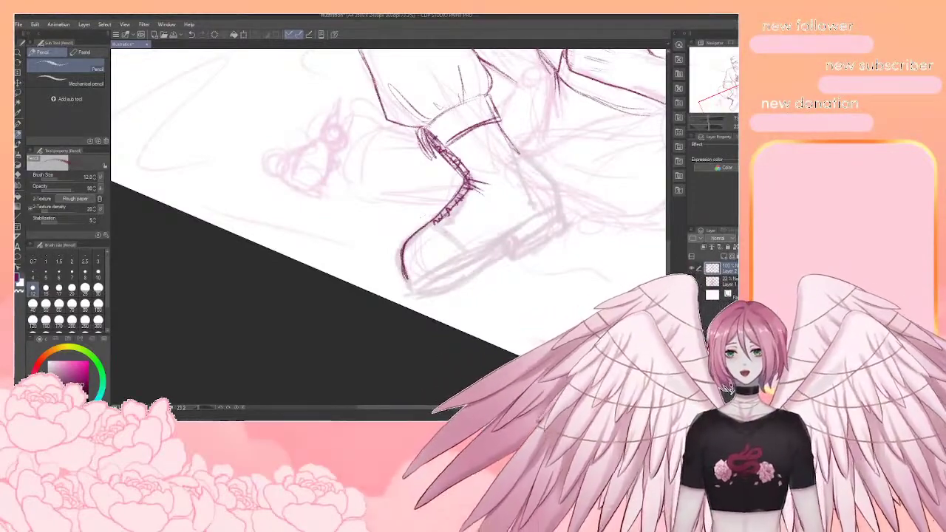
left_click_drag(435, 225, 466, 251)
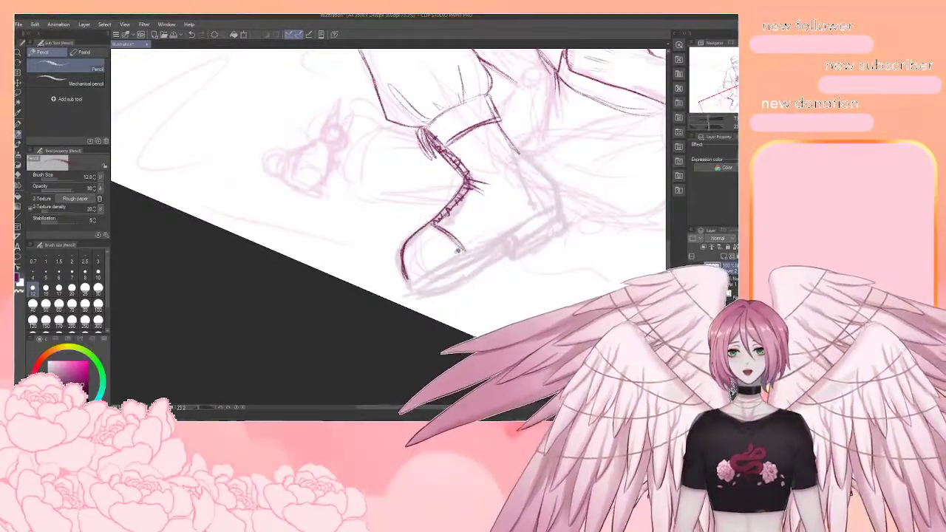
left_click(436, 233)
left_click(427, 226)
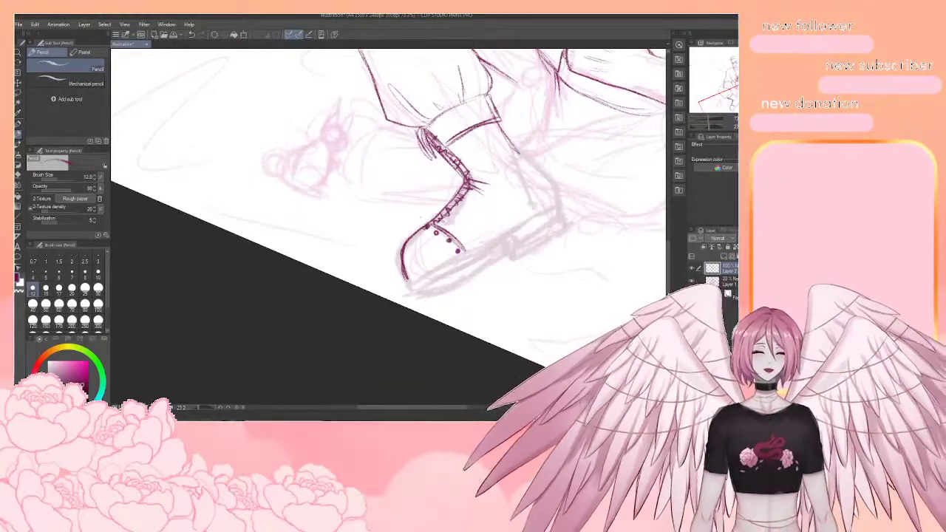
Draw the back contour of the boot down to the heel and a stitched seam along its rear side
mouse_move(458, 251)
left_mouse_down()
mouse_move(460, 232)
mouse_move(359, 280)
left_mouse_up()
mouse_move(398, 153)
left_mouse_down()
mouse_move(445, 198)
mouse_move(466, 253)
left_mouse_up()
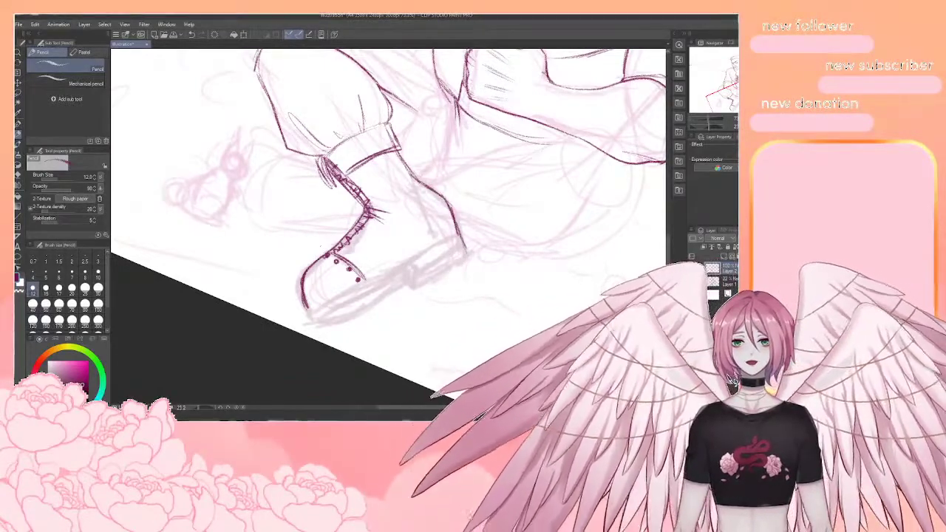
left_click_drag(420, 196, 439, 240)
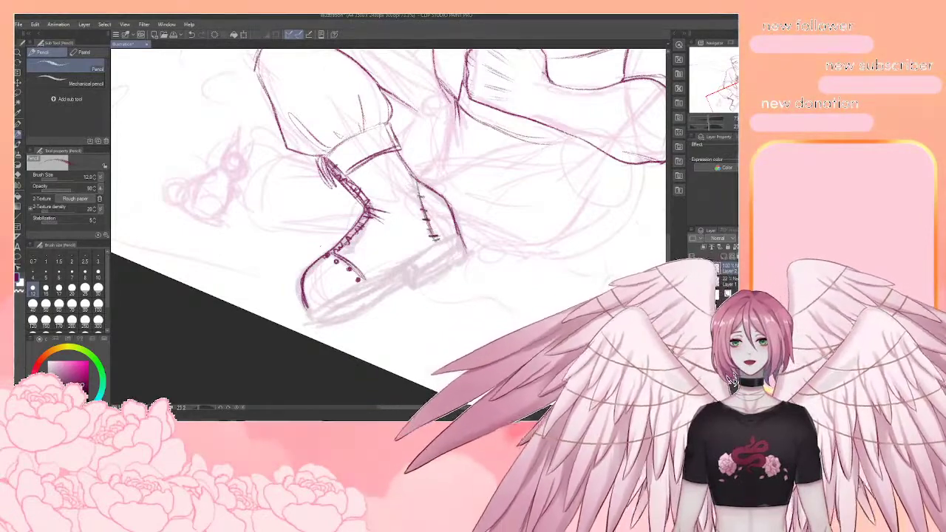
left_click_drag(417, 195, 424, 194)
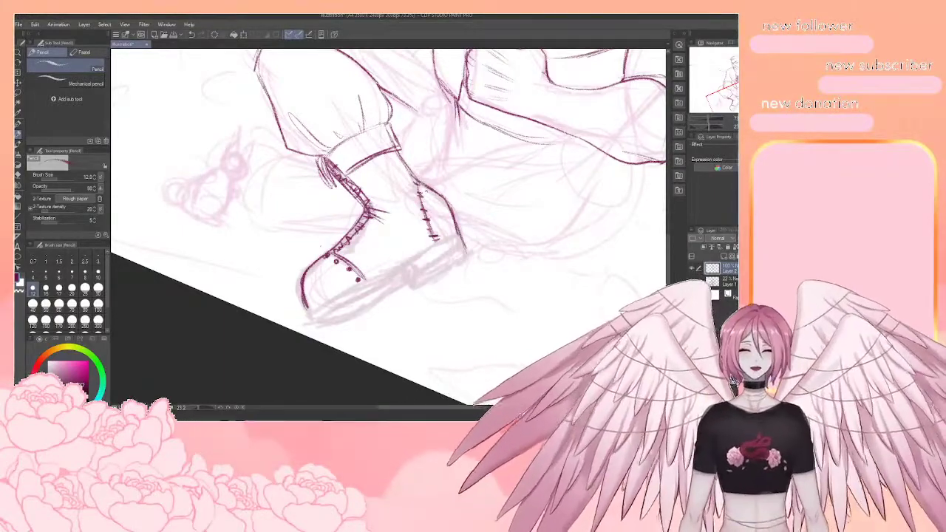
Draw the sole's edge lines from toe to heel and outline the block heel beneath the boot
left_click_drag(426, 192, 492, 123)
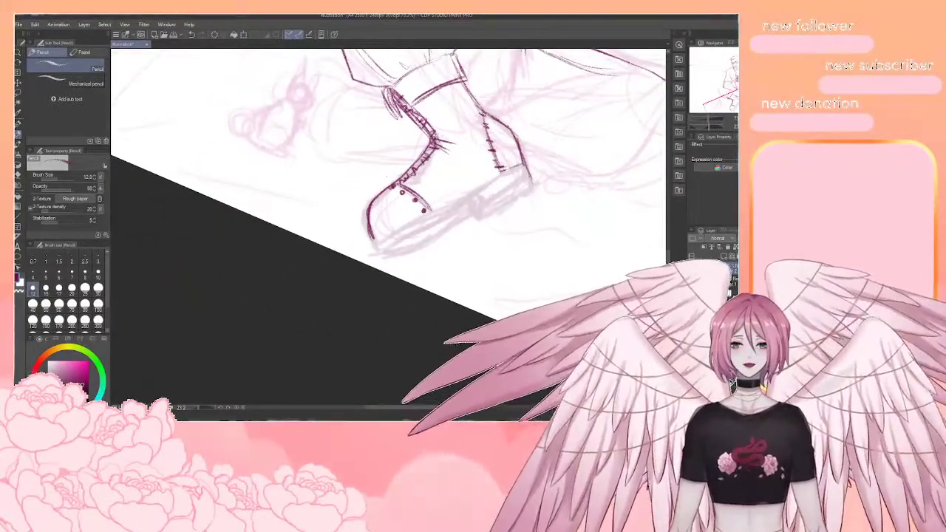
mouse_move(523, 162)
left_mouse_down()
mouse_move(378, 247)
mouse_move(388, 255)
mouse_move(462, 207)
left_mouse_up()
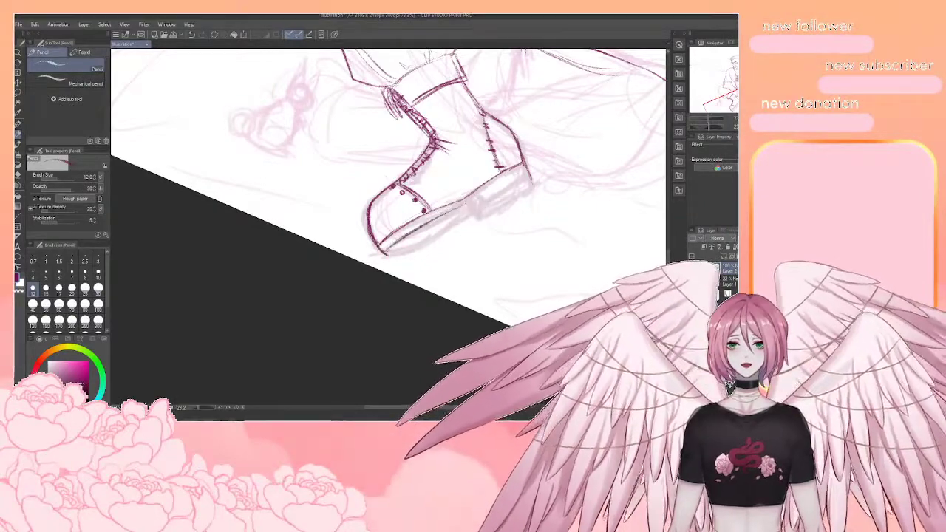
left_click_drag(523, 164, 474, 197)
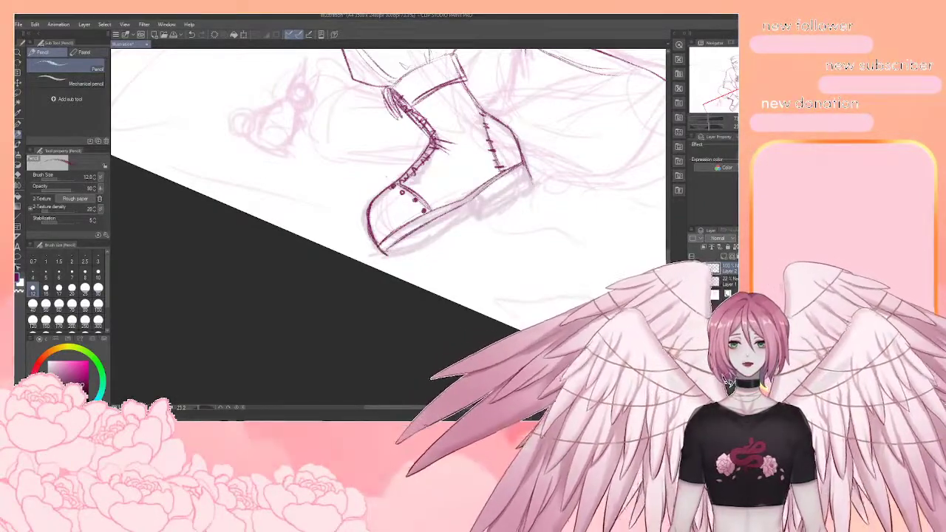
mouse_move(524, 163)
left_mouse_down()
mouse_move(531, 181)
mouse_move(472, 212)
mouse_move(502, 209)
mouse_move(531, 179)
left_mouse_up()
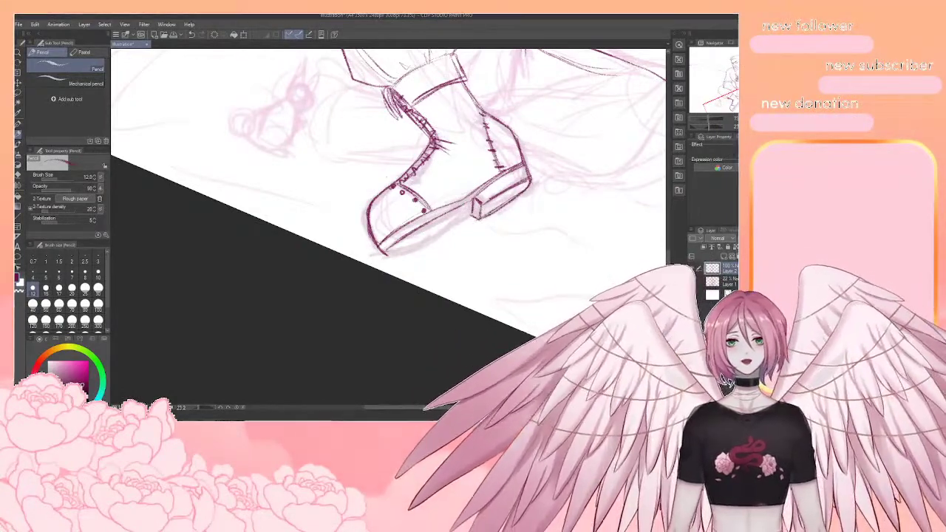
Erase and redraw the heel's back corner, and close the underside of the front sole around the toe
key("e")
left_click_drag(531, 164, 534, 168)
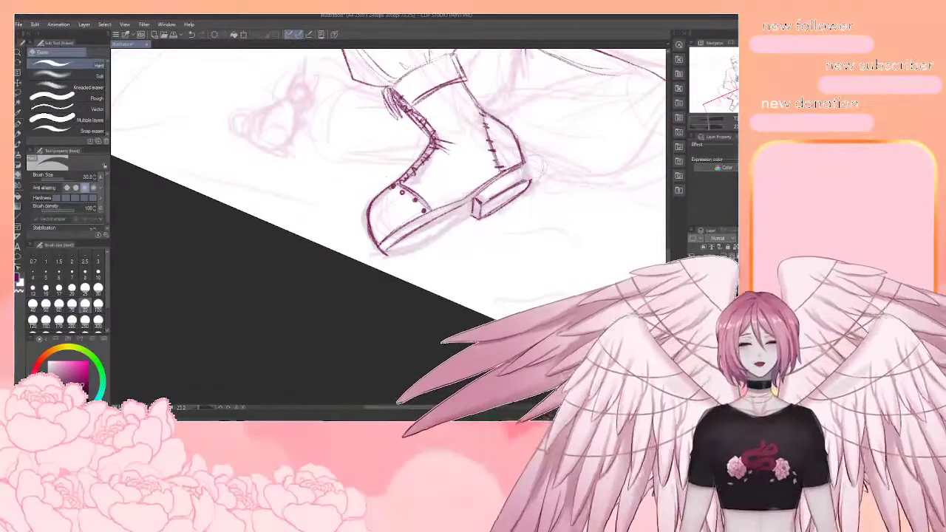
key("p")
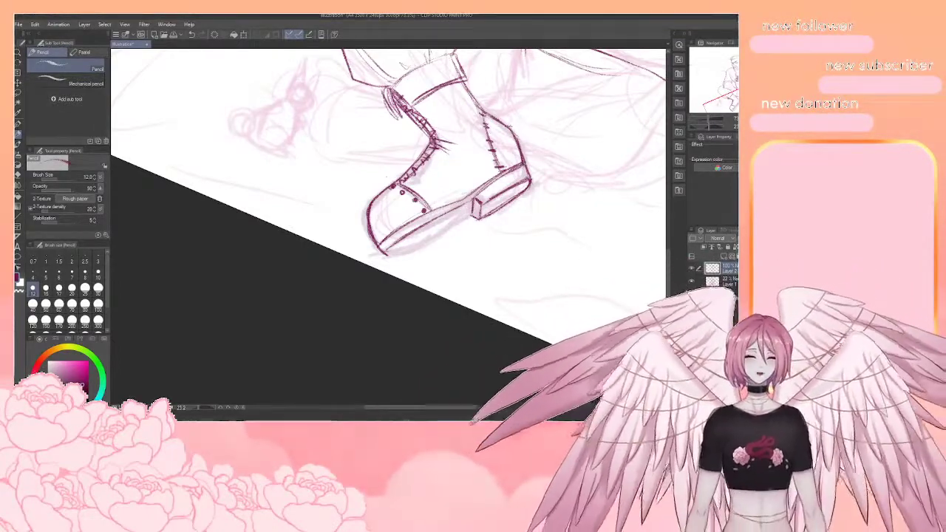
left_click_drag(509, 126, 536, 90)
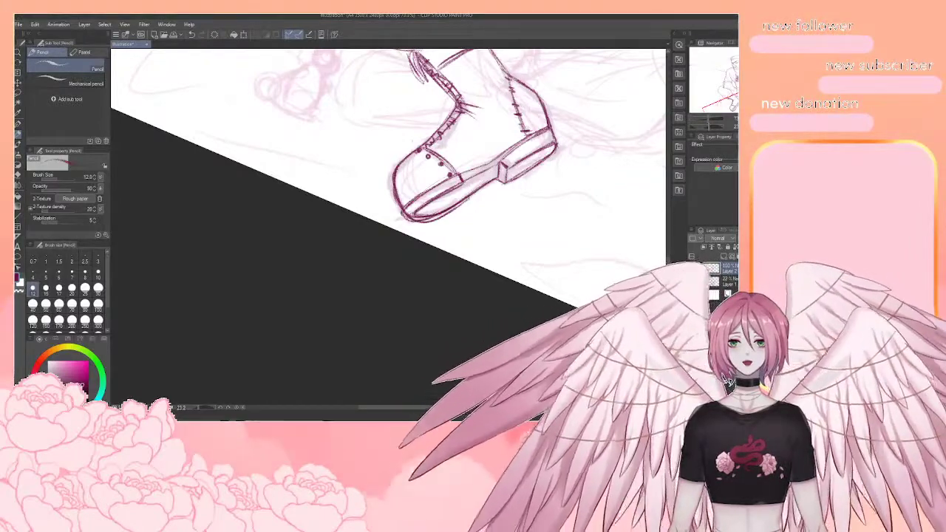
Rotate the canvas back upright and draw the other leg's inner trouser contour from under the forearm down to the boot's heel
mouse_move(458, 214)
left_mouse_down()
mouse_move(406, 323)
mouse_move(423, 350)
left_mouse_up()
scroll(488, 325, "down", 5)
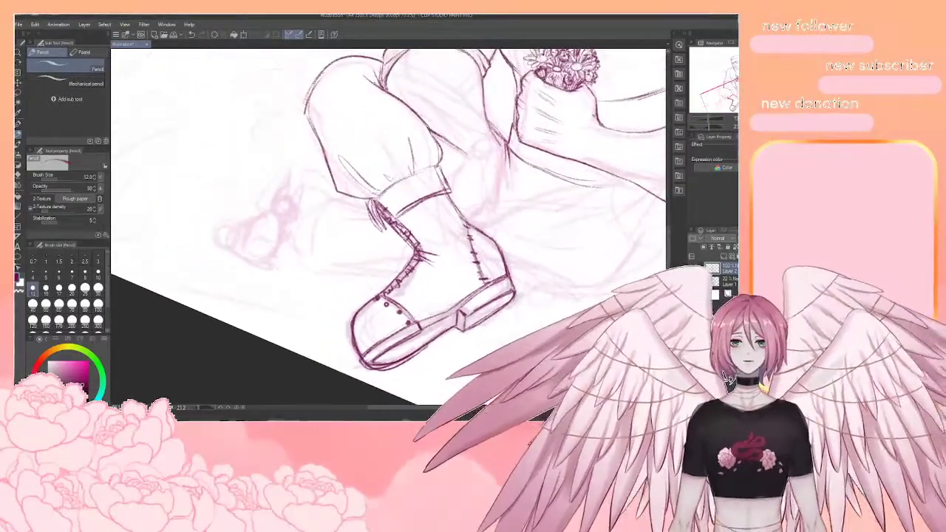
scroll(488, 326, "up", 1)
scroll(489, 302, "up", 3)
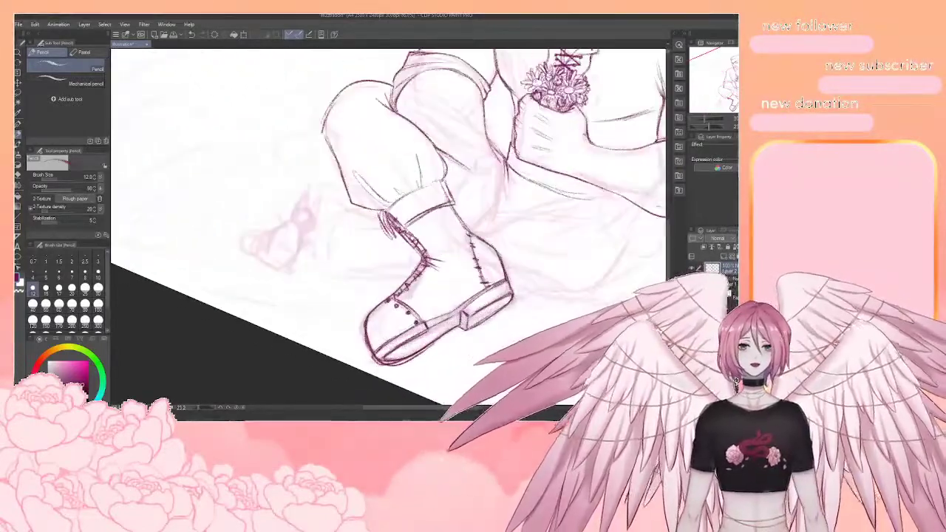
key("r")
left_click_drag(489, 302, 504, 279)
left_click_drag(427, 383, 458, 371)
mouse_move(414, 215)
left_mouse_down()
mouse_move(325, 276)
mouse_move(326, 291)
mouse_move(358, 293)
left_mouse_up()
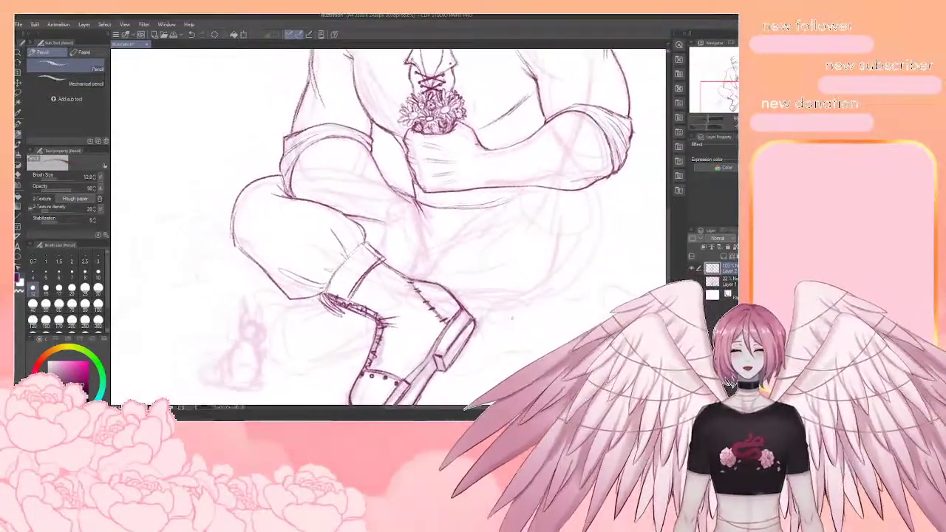
key("e")
key("p")
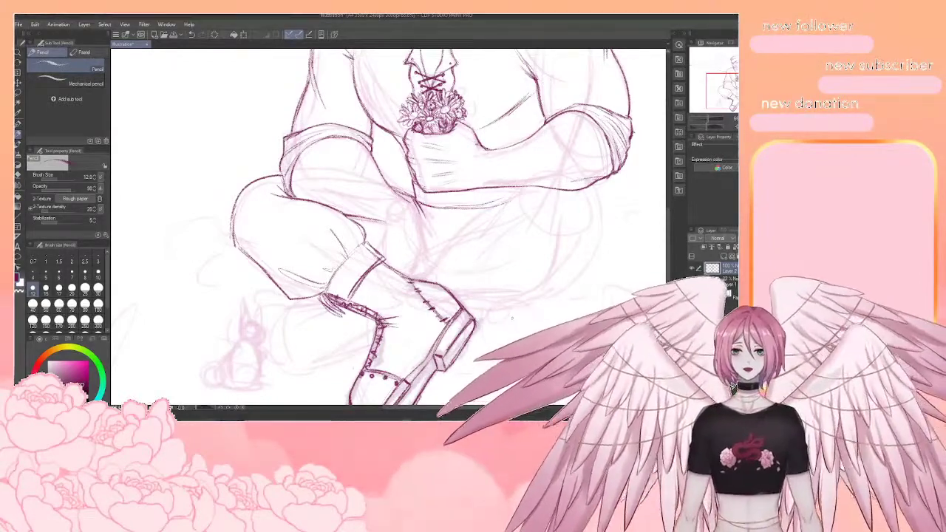
scroll(512, 318, "up", 1)
left_click_drag(520, 330, 469, 295)
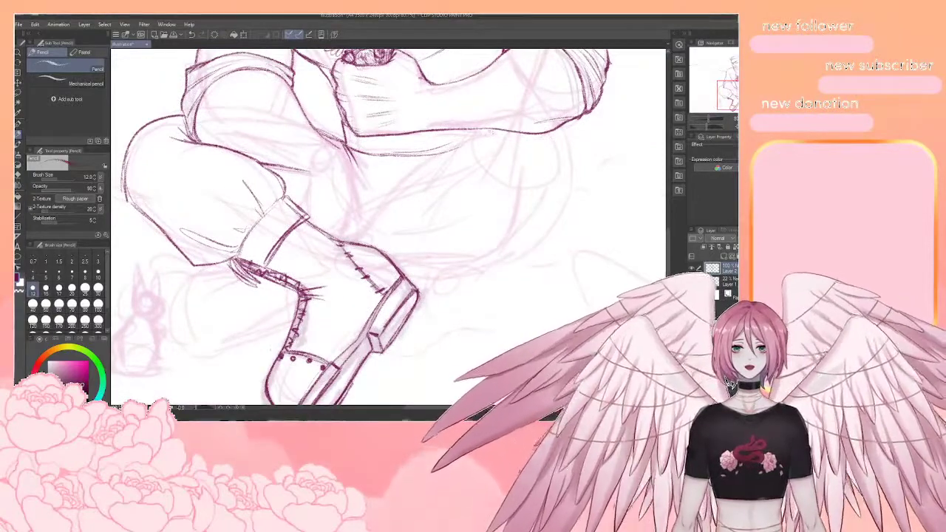
mouse_move(490, 133)
left_mouse_down()
mouse_move(393, 181)
mouse_move(374, 213)
mouse_move(399, 265)
left_mouse_up()
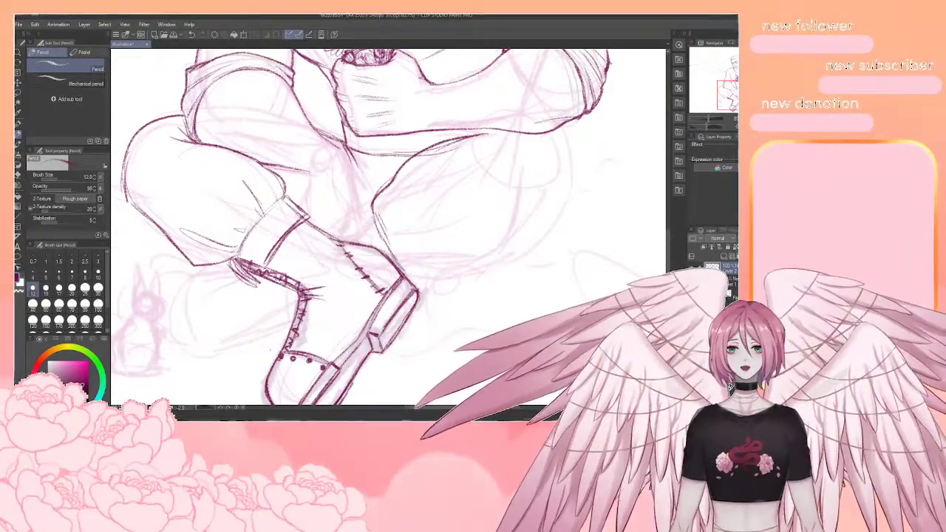
Draw the bent knee's rounded outer trouser contour from below the elbow around to its underside
left_click_drag(562, 126, 569, 144)
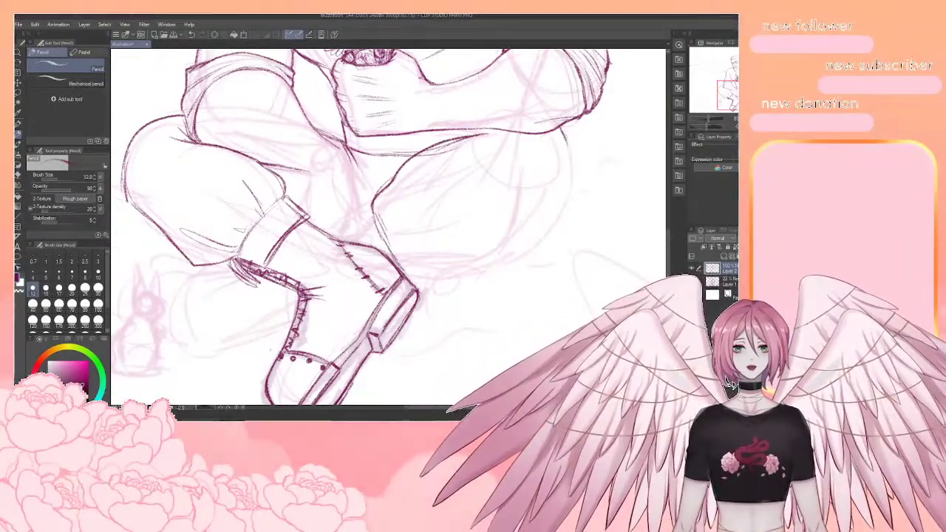
mouse_move(569, 130)
left_mouse_down()
mouse_move(576, 197)
mouse_move(551, 249)
mouse_move(479, 271)
left_mouse_up()
left_click_drag(548, 257, 572, 212)
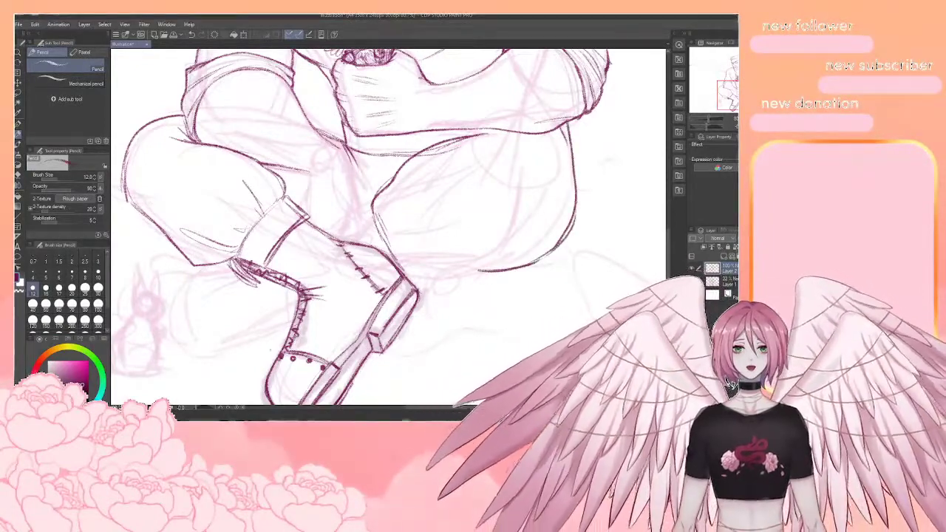
Erase the upper part of the bent knee's outer trouser contour and redraw it up to the underside of the elbow
scroll(554, 226, "down", 4)
scroll(479, 244, "up", 2)
scroll(548, 185, "up", 3)
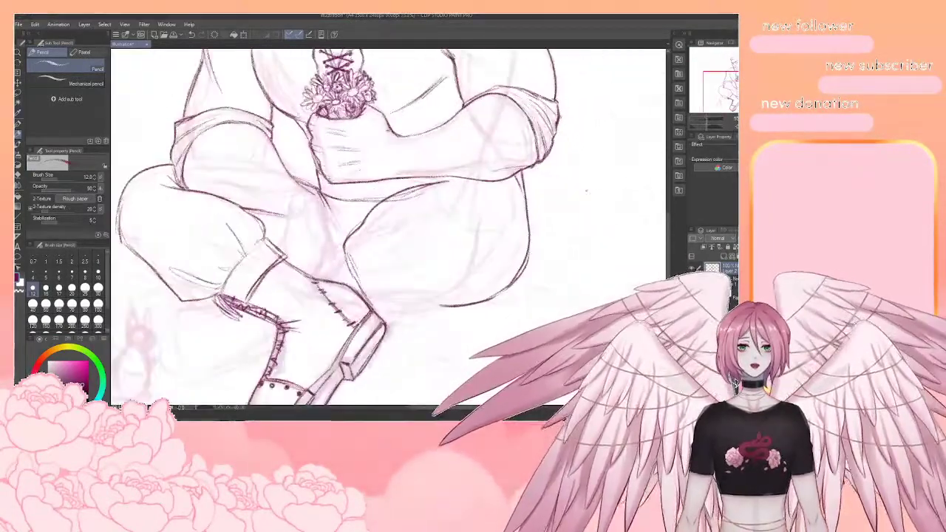
key("e")
left_click_drag(520, 182, 528, 213)
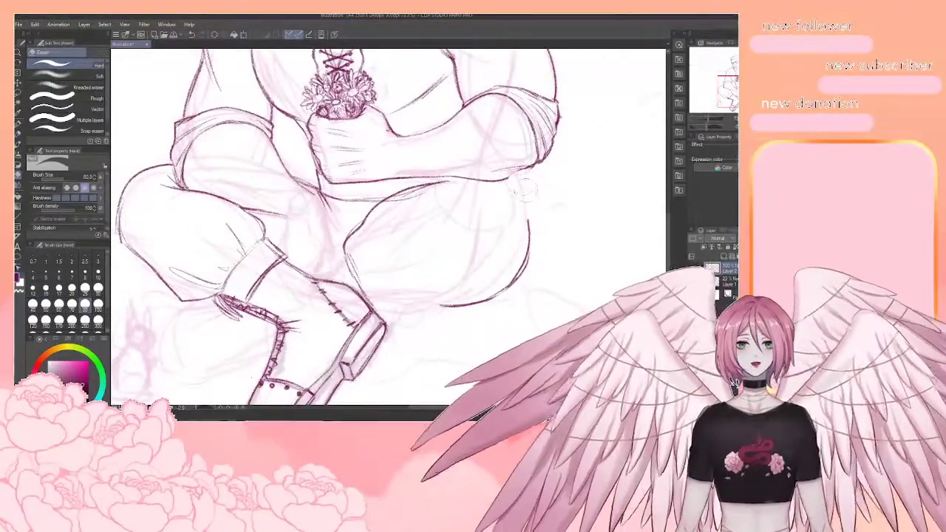
key("p")
left_click_drag(510, 179, 530, 170)
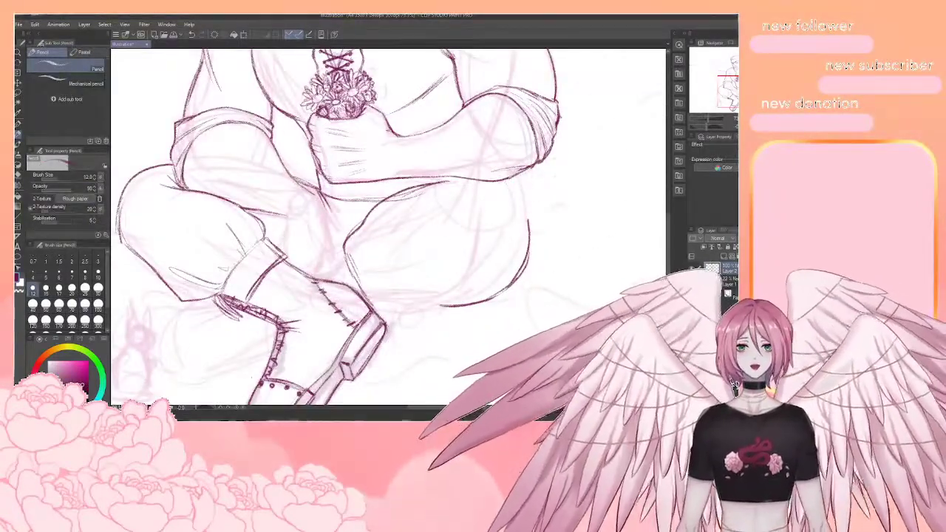
left_click_drag(488, 192, 451, 258)
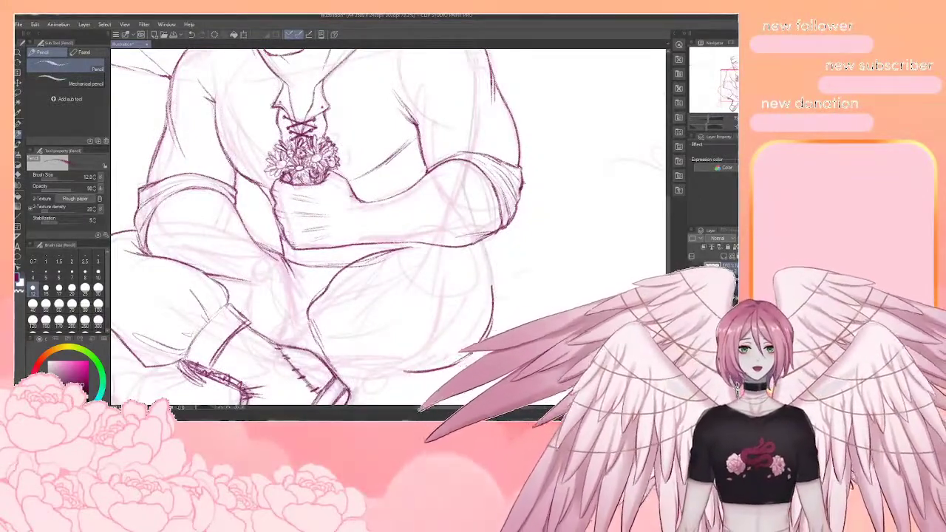
mouse_move(483, 242)
left_mouse_down()
mouse_move(494, 308)
mouse_move(481, 262)
mouse_move(512, 223)
left_mouse_up()
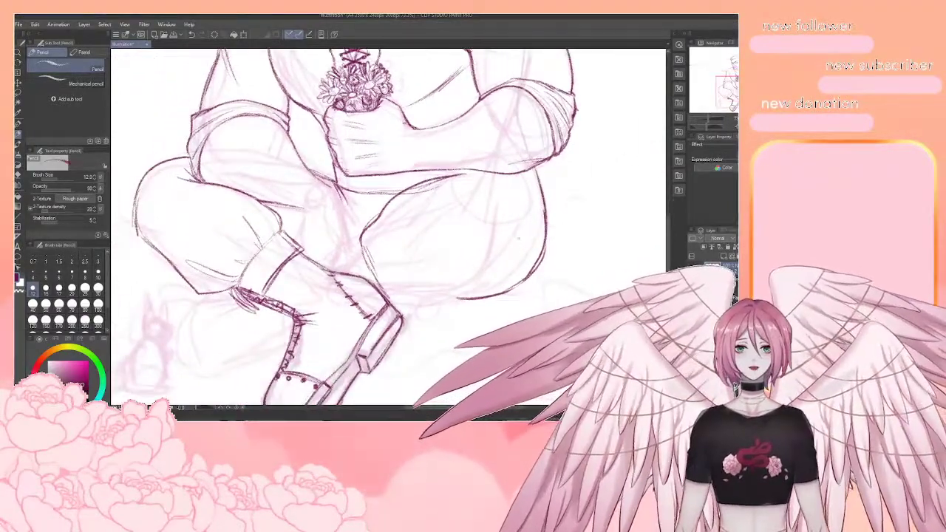
Draw the fold lines and closed underside of the bent knee's trouser leg, and outline its narrow cuff behind the boot
left_click_drag(496, 181, 478, 195)
mouse_move(519, 199)
left_mouse_down()
mouse_move(510, 232)
mouse_move(440, 294)
left_mouse_up()
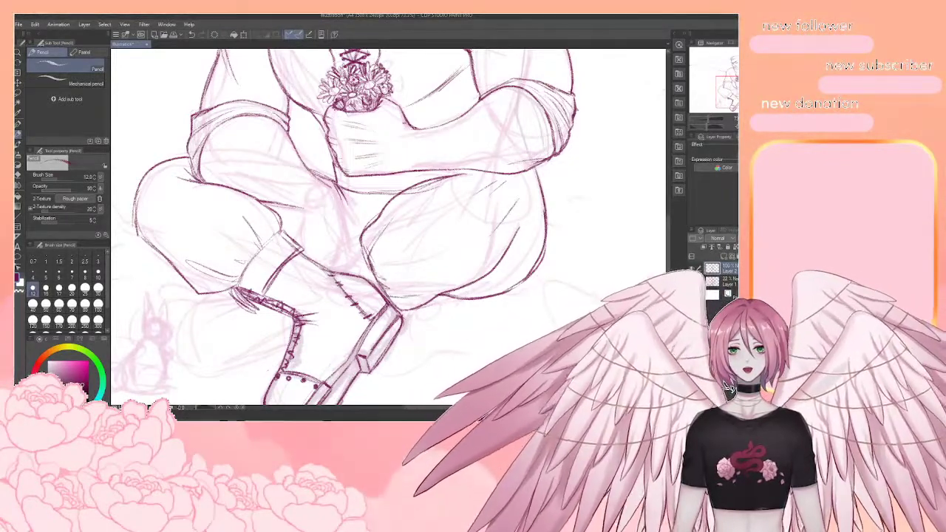
mouse_move(400, 242)
left_mouse_down()
mouse_move(431, 240)
mouse_move(408, 271)
mouse_move(450, 244)
left_mouse_up()
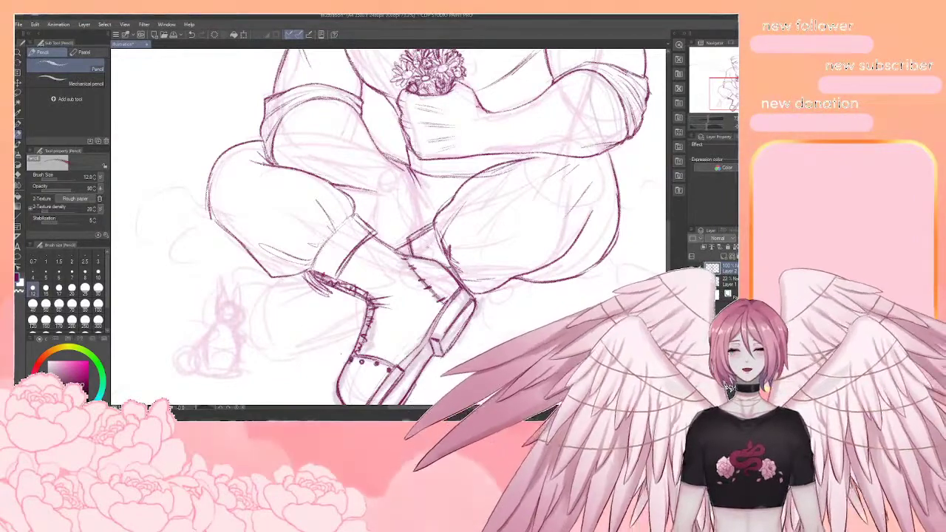
Erase the overshooting line ends around the cuff behind the boot and retouch its upper edge with the pencil
key("e")
left_click_drag(355, 227, 366, 229)
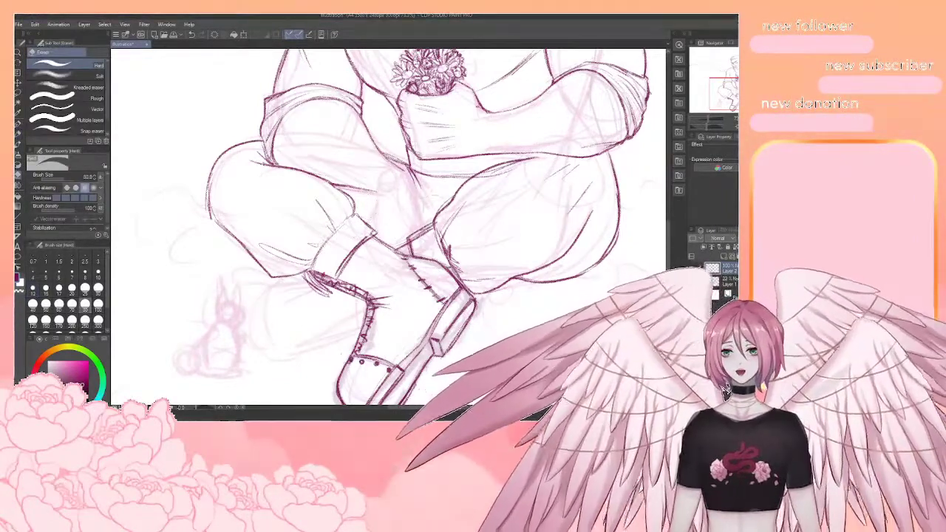
left_click_drag(427, 233, 414, 242)
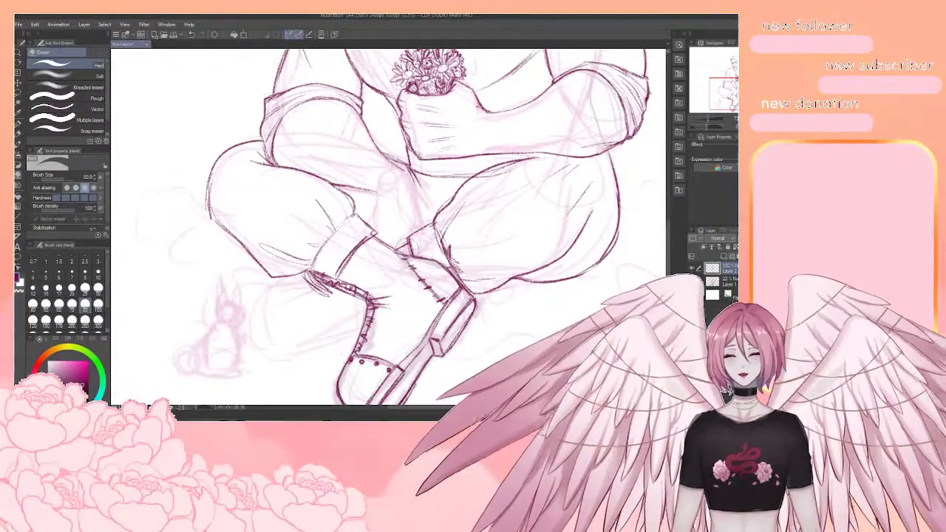
key("bracketleft")
key("bracketleft")
key("bracketleft")
key("p")
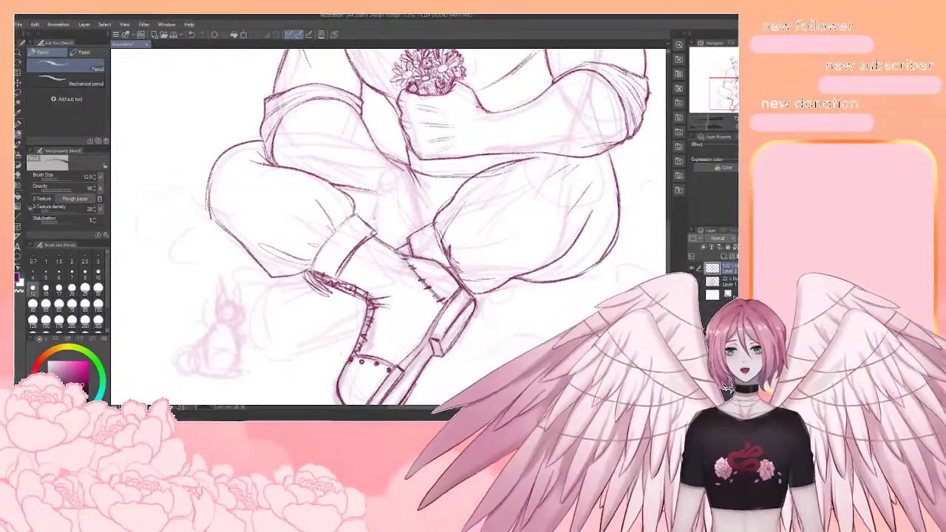
Draw both sides of the resting hand between the legs, tidy the wrist corner with the eraser, and add short finger lines
left_click_drag(342, 353, 381, 391)
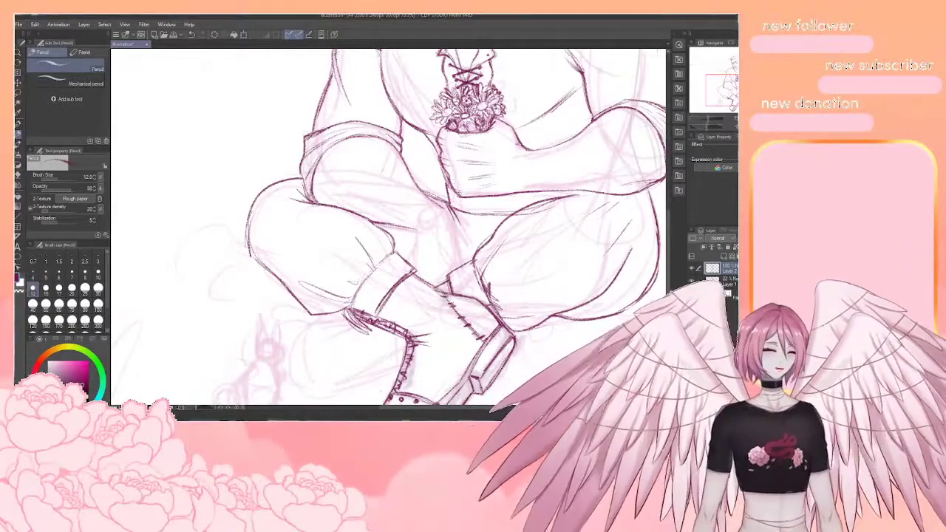
left_click_drag(414, 296, 383, 259)
scroll(458, 194, "up", 3)
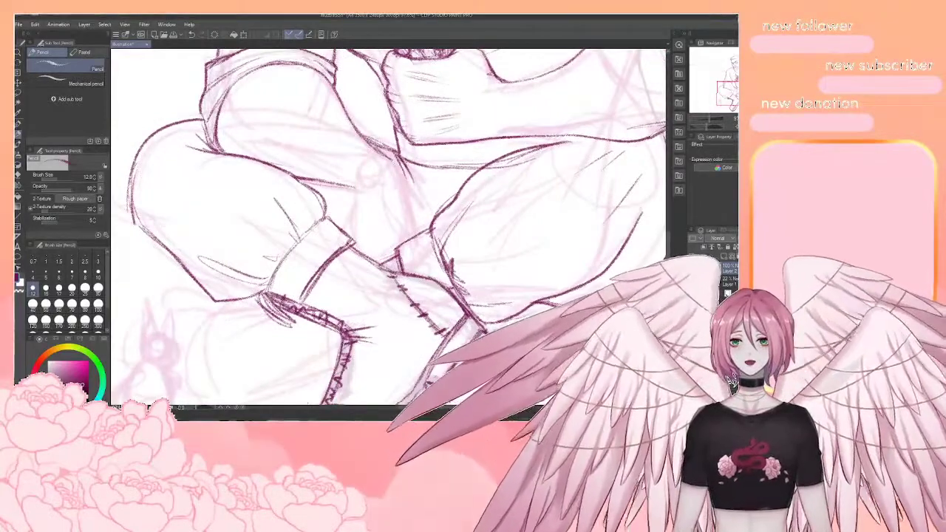
left_click_drag(399, 153, 418, 229)
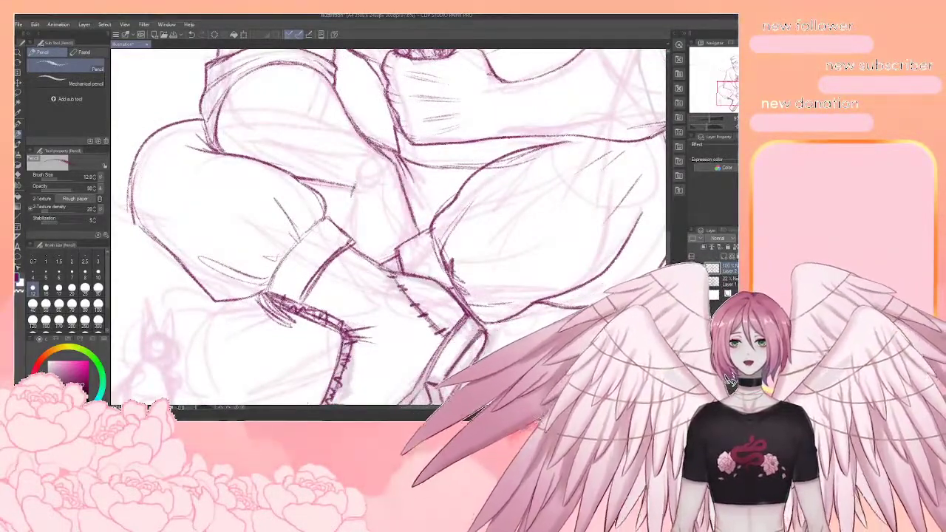
left_click_drag(354, 186, 349, 225)
left_click_drag(350, 181, 353, 192)
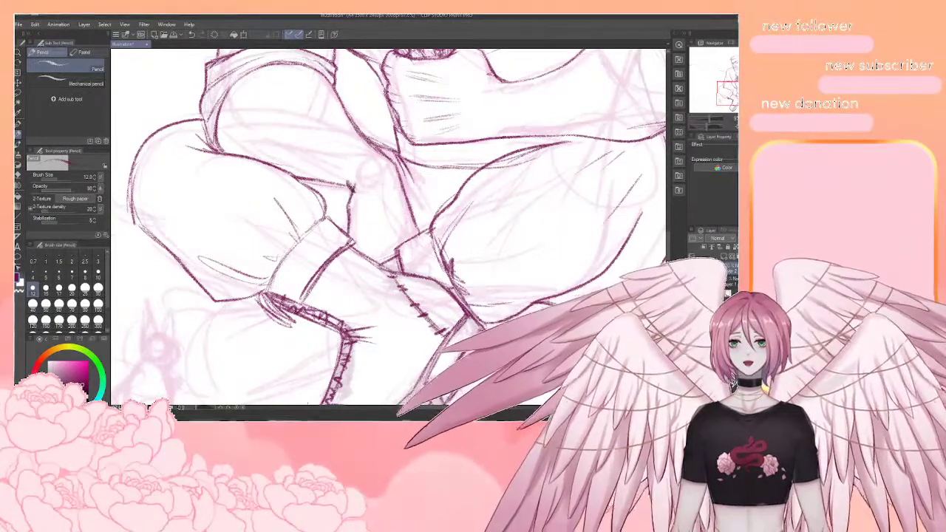
key("e")
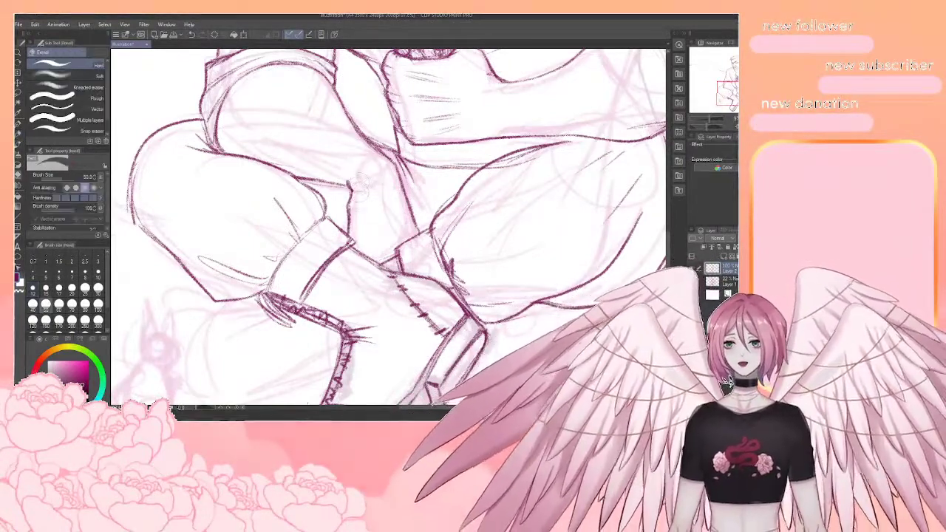
key("p")
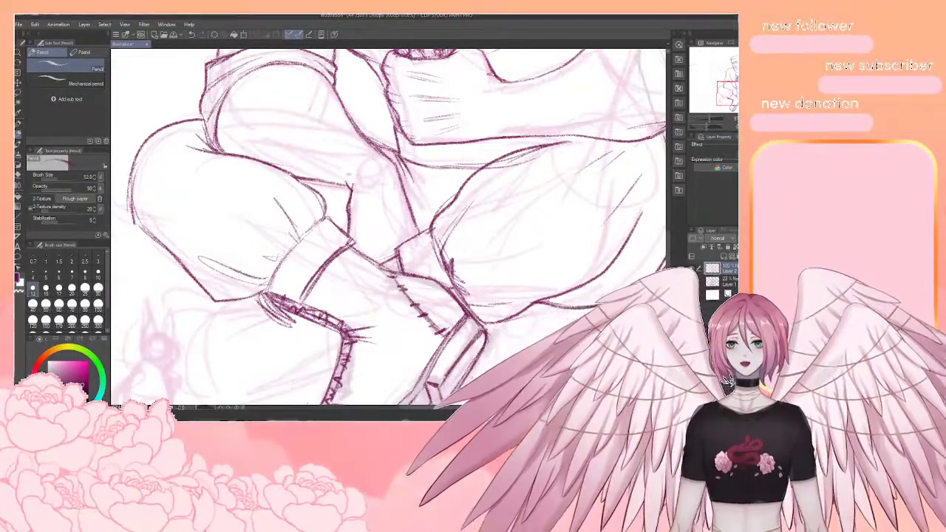
left_click_drag(307, 404, 303, 390)
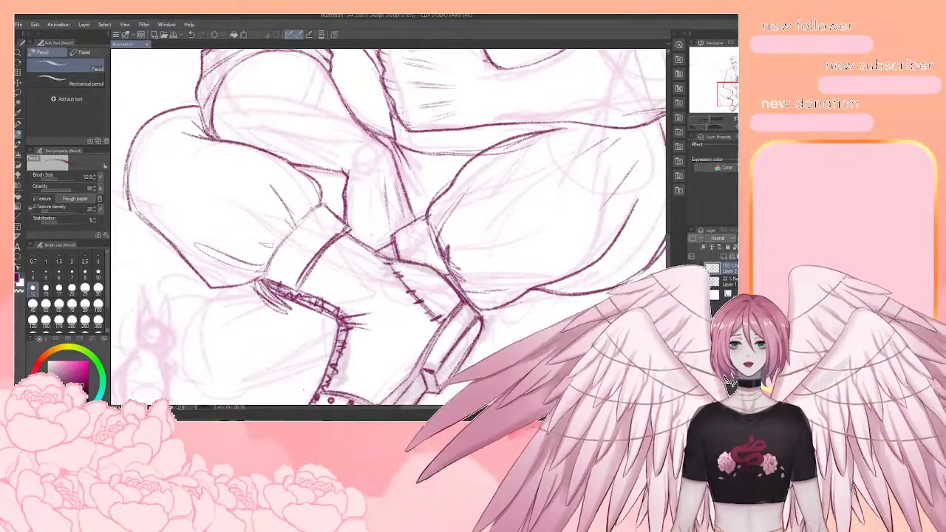
left_click_drag(389, 226, 385, 257)
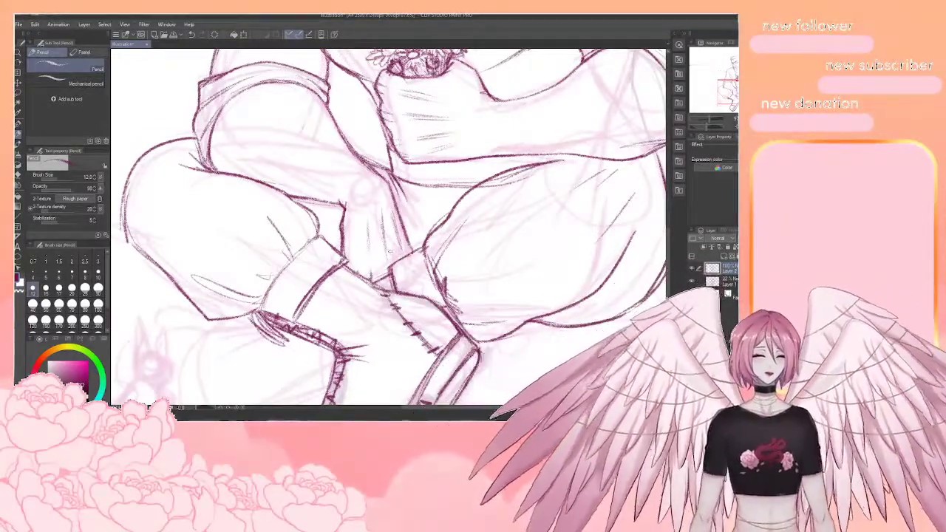
Add short crease lines to the hand holding the bouquet and to the forearm just below the rolled sleeve
scroll(390, 251, "down", 2)
scroll(438, 193, "down", 5)
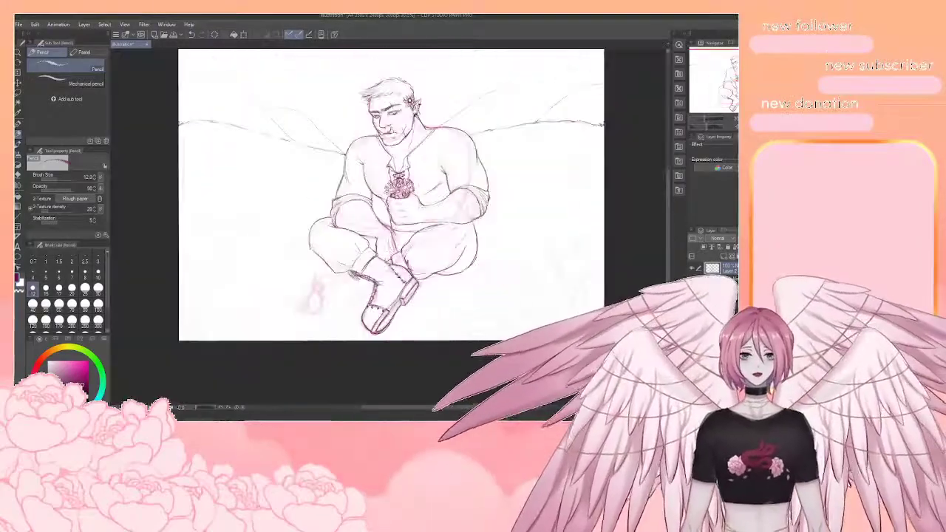
scroll(403, 182, "up", 4)
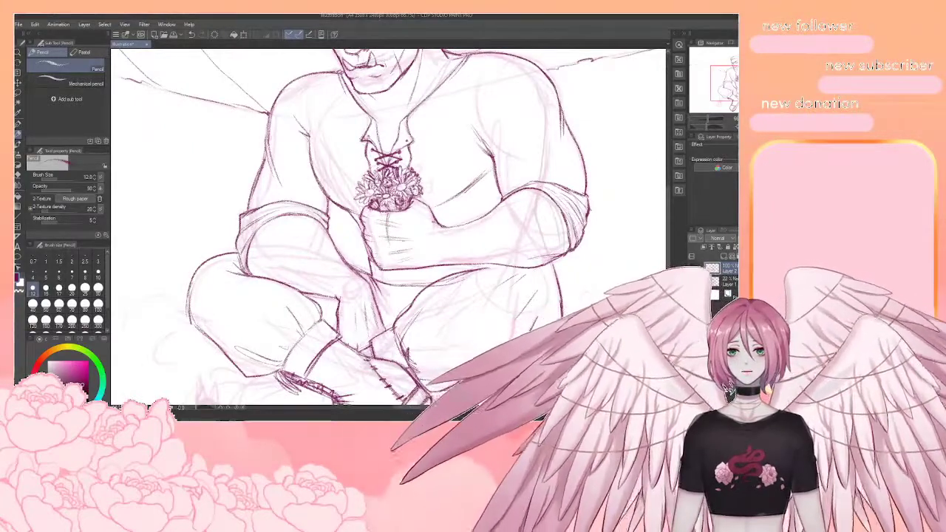
left_click_drag(403, 215, 375, 210)
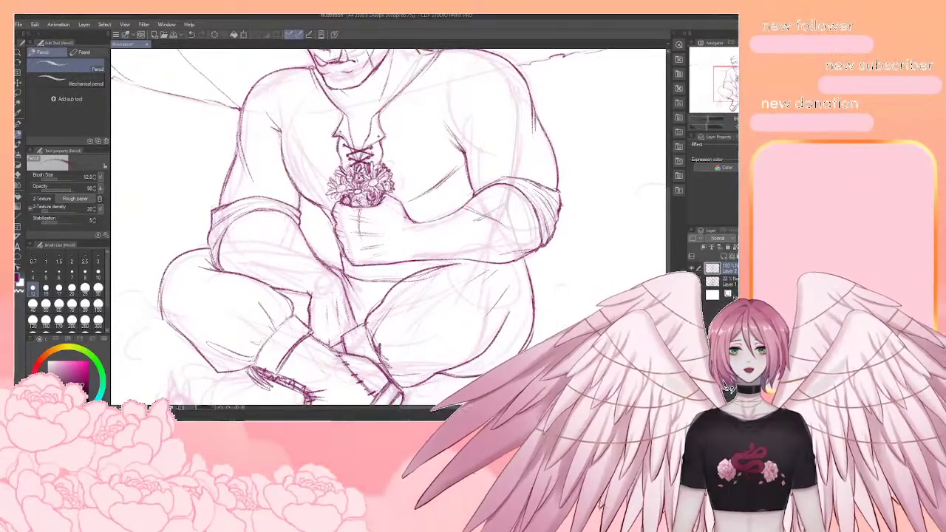
left_click_drag(504, 232, 564, 207)
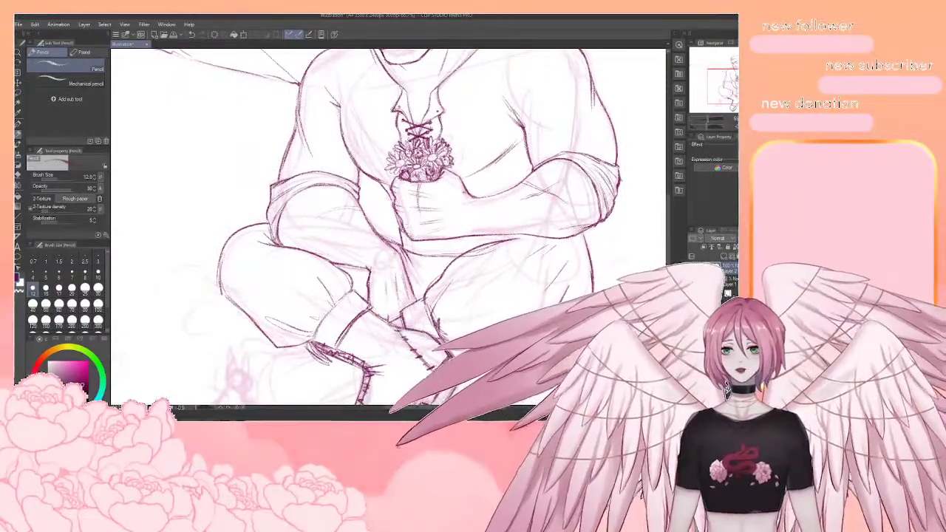
left_click_drag(420, 222, 415, 212)
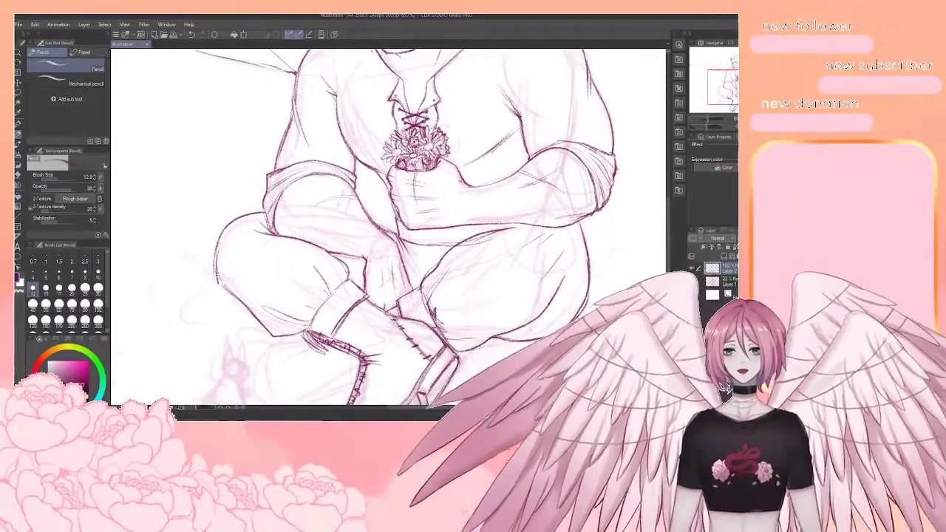
left_click_drag(420, 221, 382, 252)
scroll(414, 296, "down", 1)
scroll(244, 390, "down", 4)
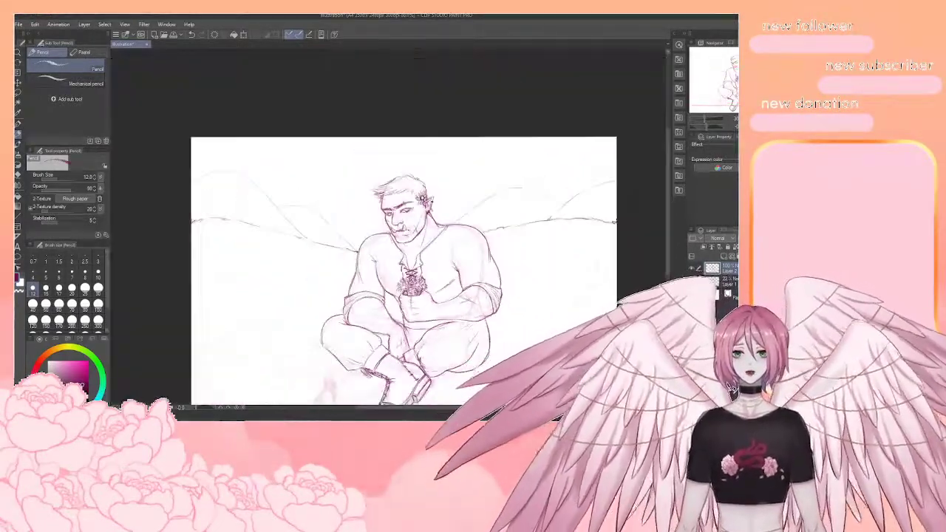
scroll(325, 331, "up", 2)
scroll(414, 340, "up", 2)
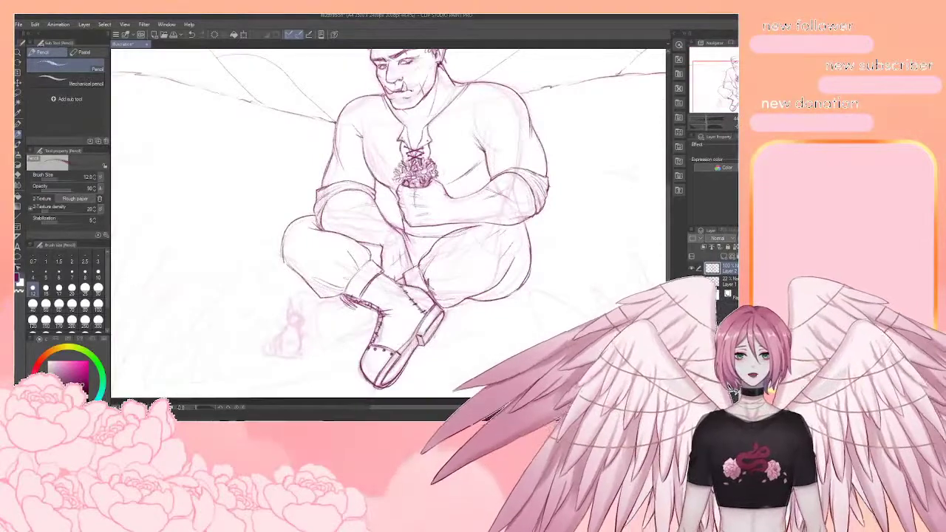
scroll(414, 340, "up", 2)
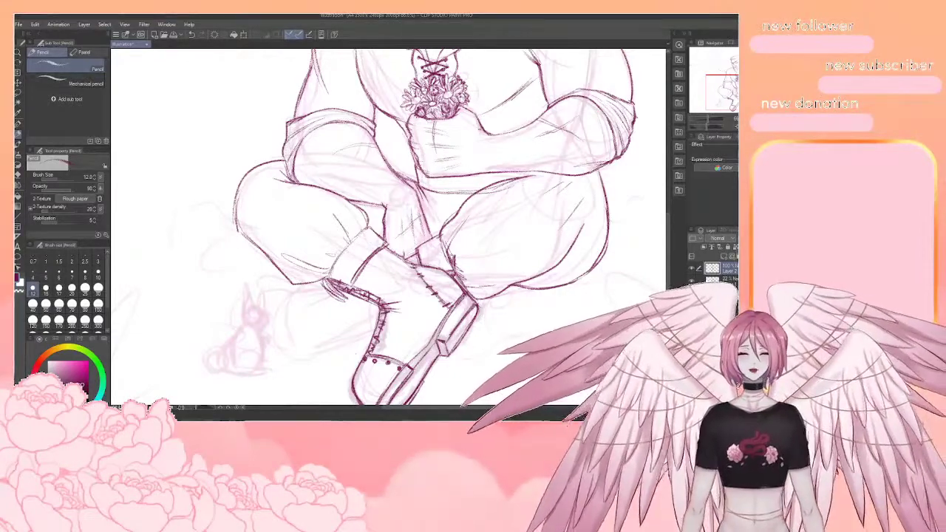
Rotate the canvas and rough in the second boot below the crossed ankle on the faint rough layer, with toe cap and shaft lines
scroll(460, 263, "down", 4)
scroll(385, 324, "up", 4)
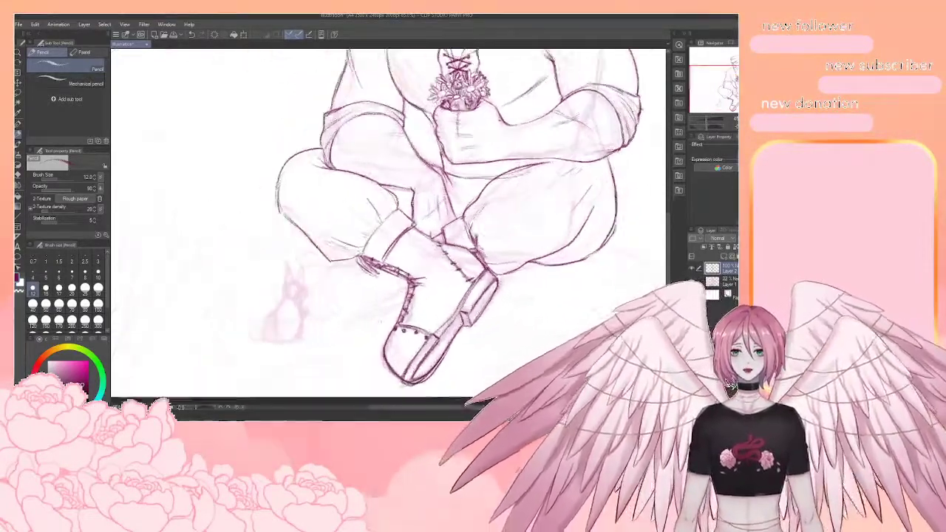
key("r")
mouse_move(381, 323)
left_mouse_down()
mouse_move(442, 307)
mouse_move(471, 275)
left_mouse_up()
scroll(438, 218, "down", 4)
scroll(462, 273, "up", 6)
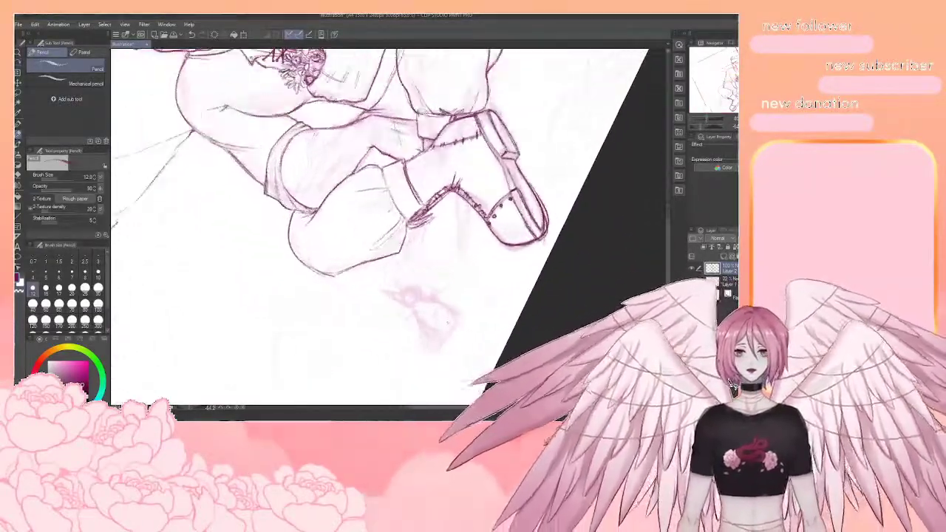
left_click_drag(467, 231, 466, 244)
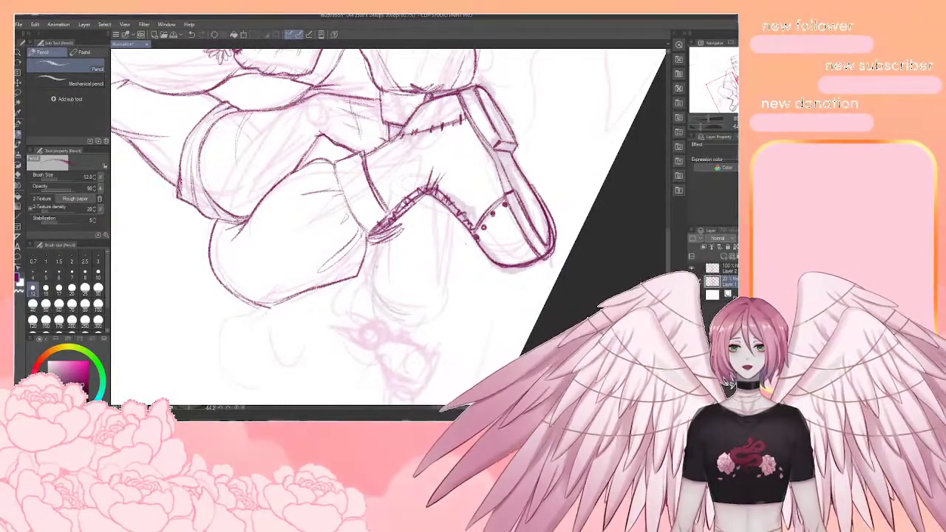
mouse_move(443, 213)
left_mouse_down()
mouse_move(429, 319)
mouse_move(402, 315)
left_mouse_up()
left_click_drag(376, 266, 442, 262)
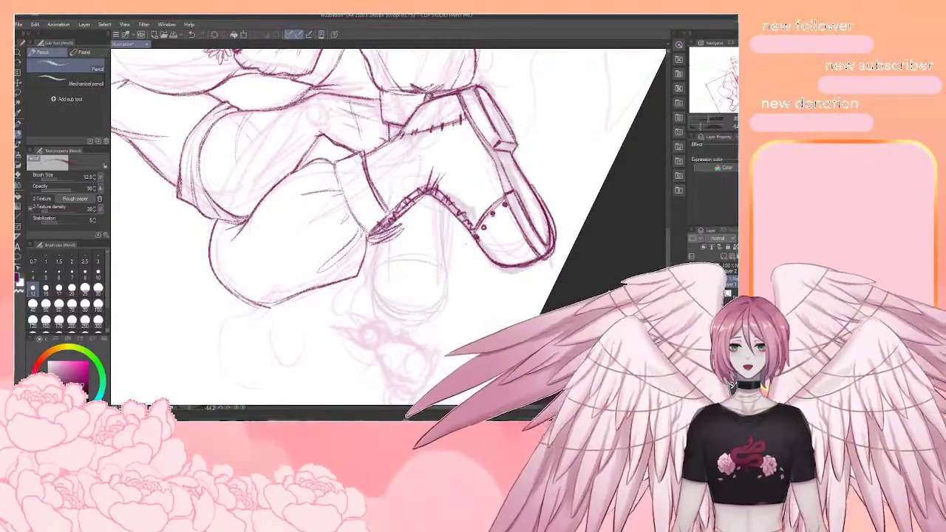
left_click_drag(395, 235, 393, 255)
left_click_drag(430, 201, 434, 251)
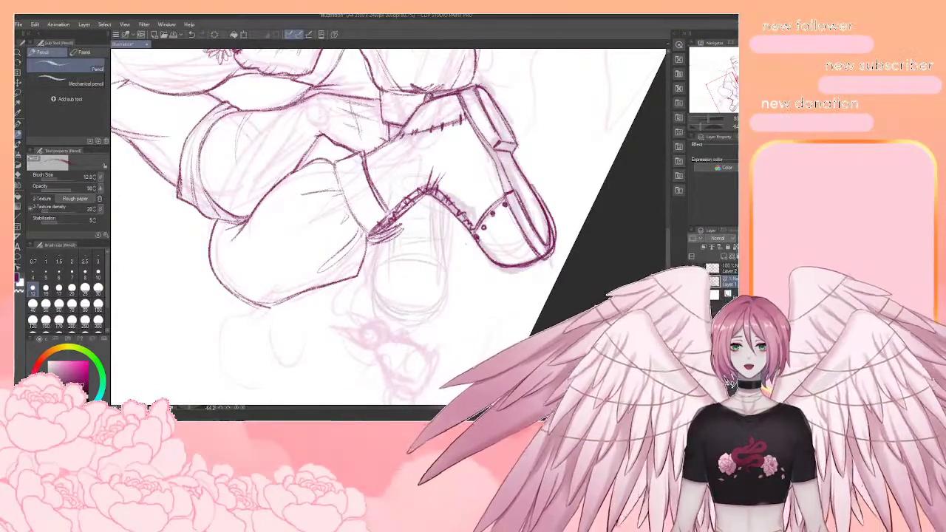
On the clean sketch layer, draw the second boot's two sides and rounded toe over the rough, with a doubled sole edge
scroll(436, 237, "down", 6)
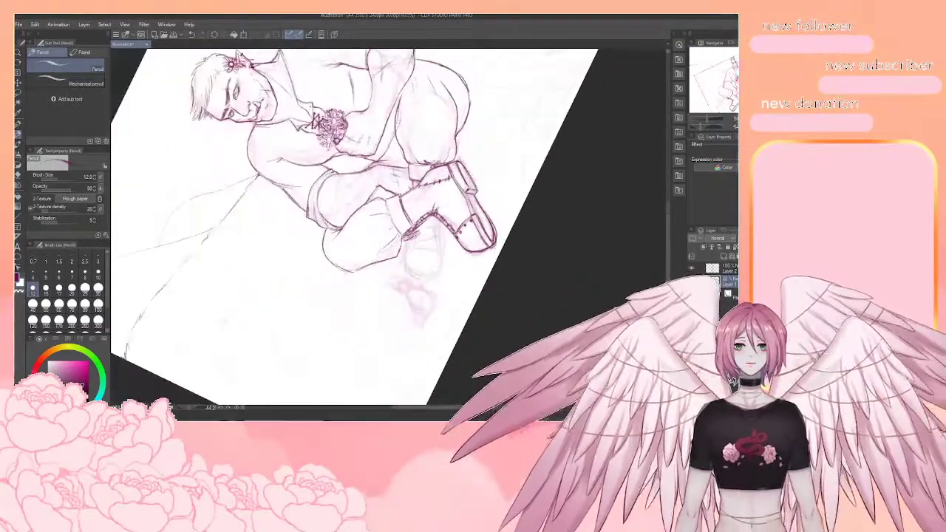
scroll(414, 266, "up", 4)
scroll(405, 281, "up", 1)
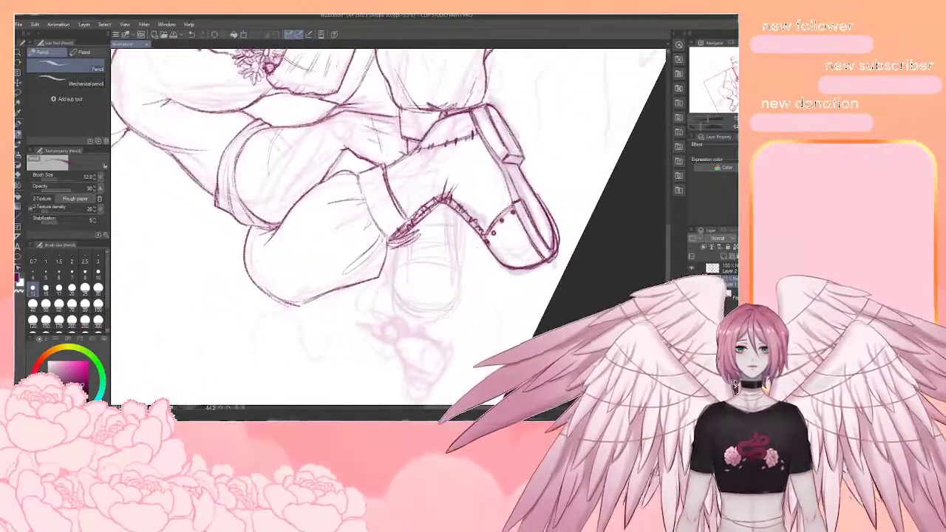
scroll(400, 288, "down", 1)
scroll(399, 315, "up", 2)
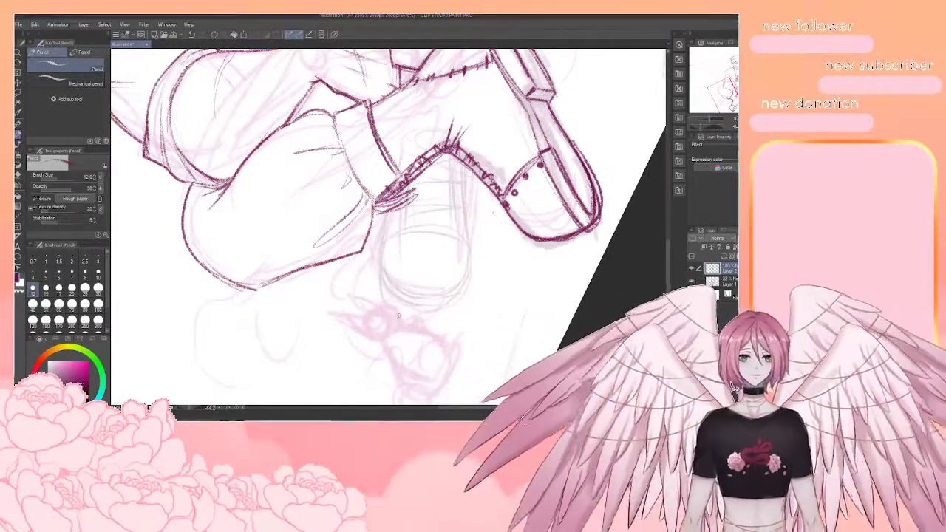
left_click_drag(389, 234, 347, 235)
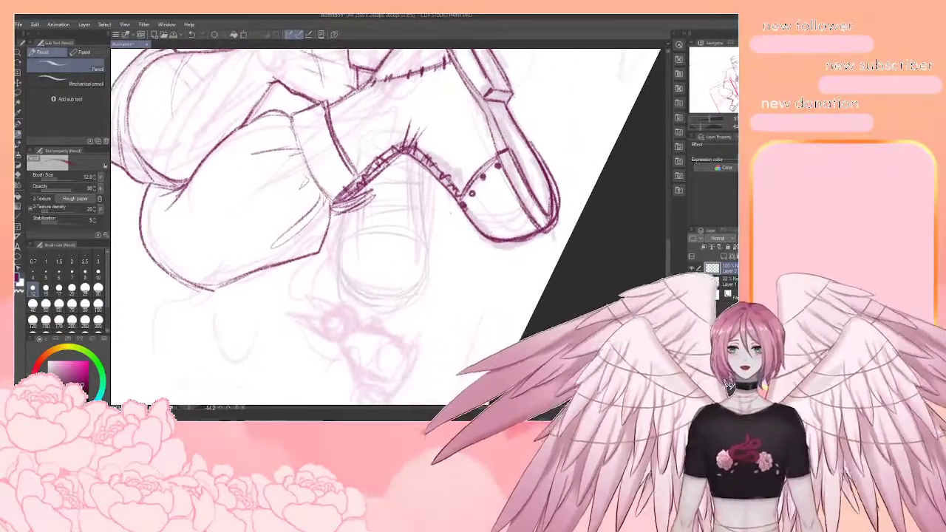
left_click_drag(400, 221, 388, 159)
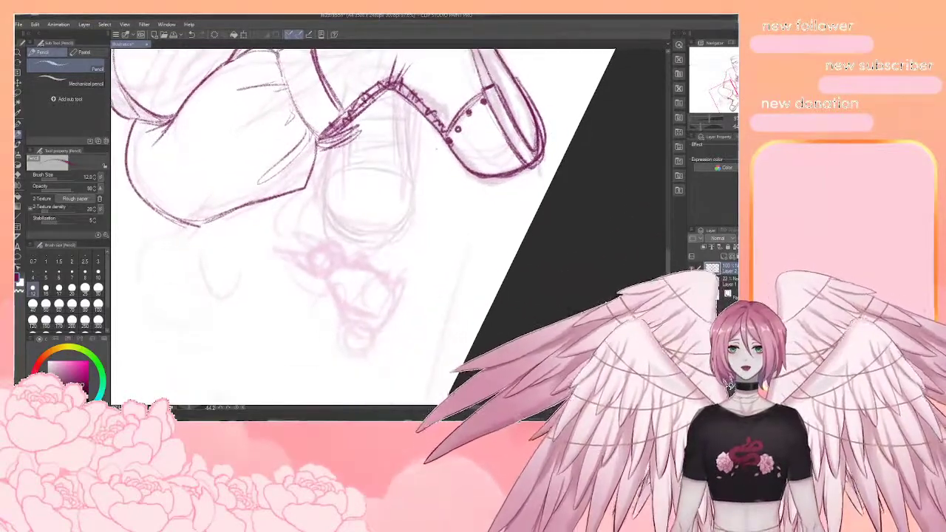
left_click_drag(335, 147, 331, 215)
left_click_drag(403, 93, 407, 142)
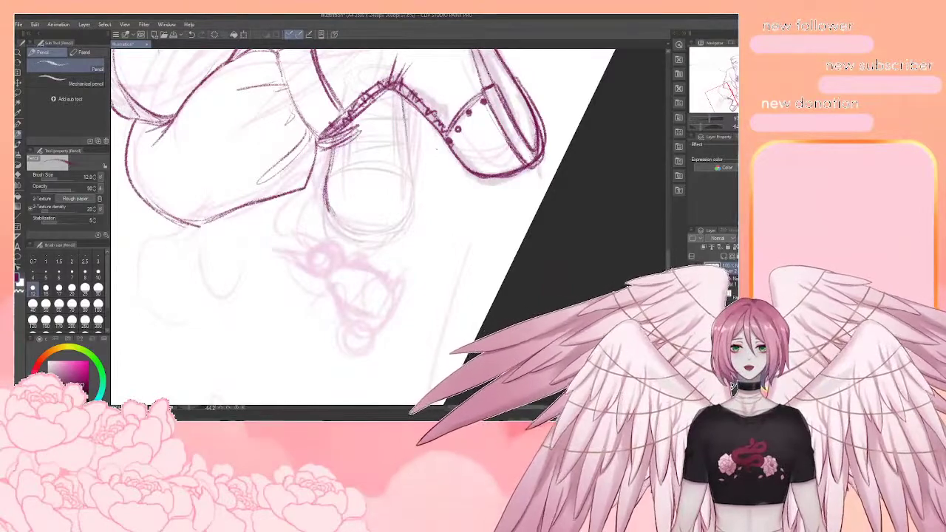
left_click_drag(404, 96, 408, 168)
mouse_move(406, 132)
left_mouse_down()
mouse_move(410, 216)
mouse_move(365, 230)
mouse_move(402, 223)
left_mouse_up()
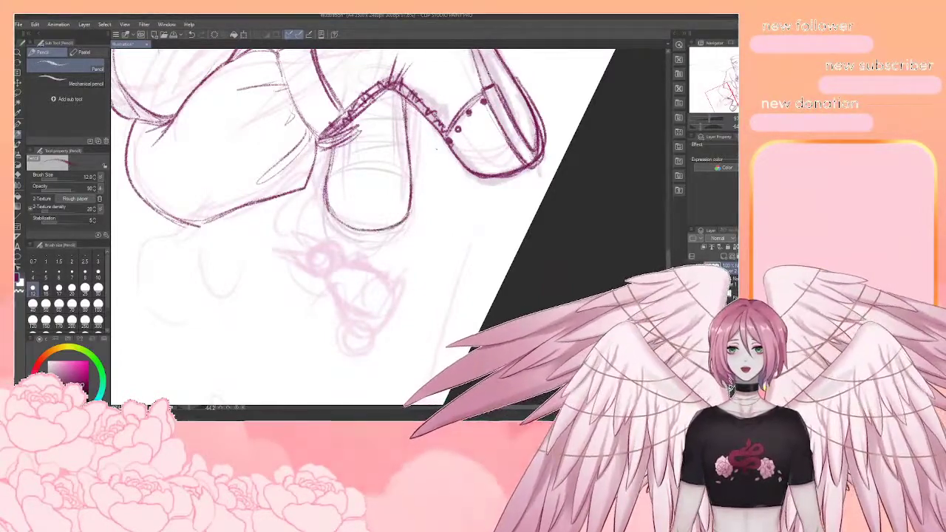
mouse_move(331, 225)
left_mouse_down()
mouse_move(372, 244)
mouse_move(406, 229)
left_mouse_up()
left_click_drag(363, 242, 405, 231)
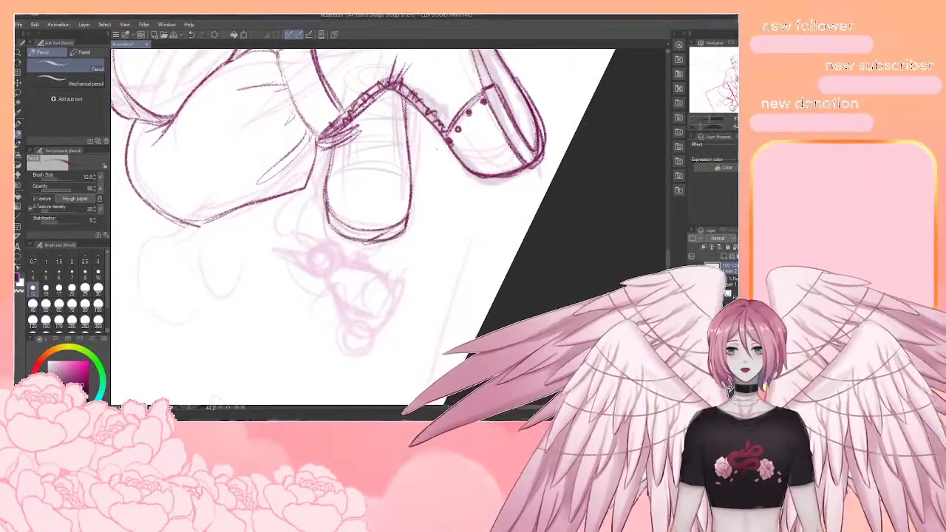
left_click_drag(342, 233, 400, 235)
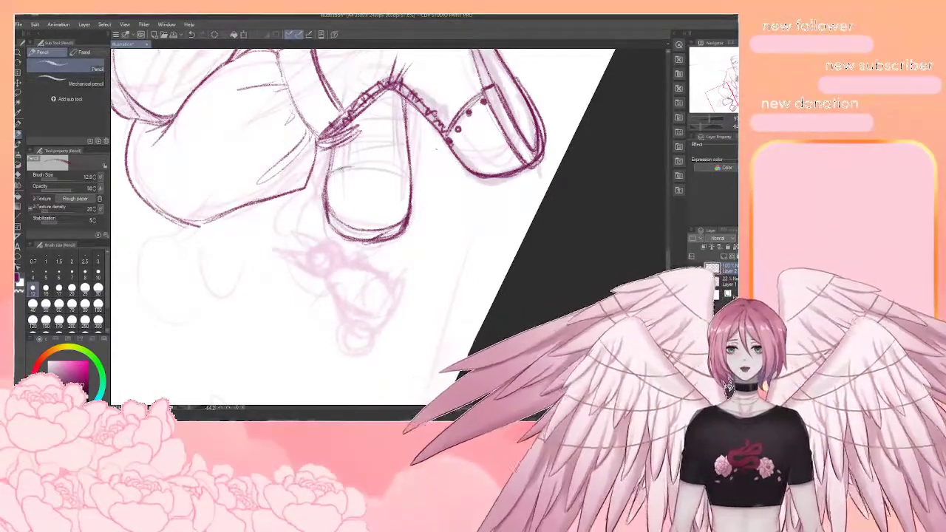
Draw the curved toe cap seam across the second boot and add a row of small stud dots just below it
mouse_move(331, 170)
left_mouse_down()
mouse_move(393, 167)
mouse_move(409, 174)
mouse_move(412, 194)
mouse_move(408, 175)
left_mouse_up()
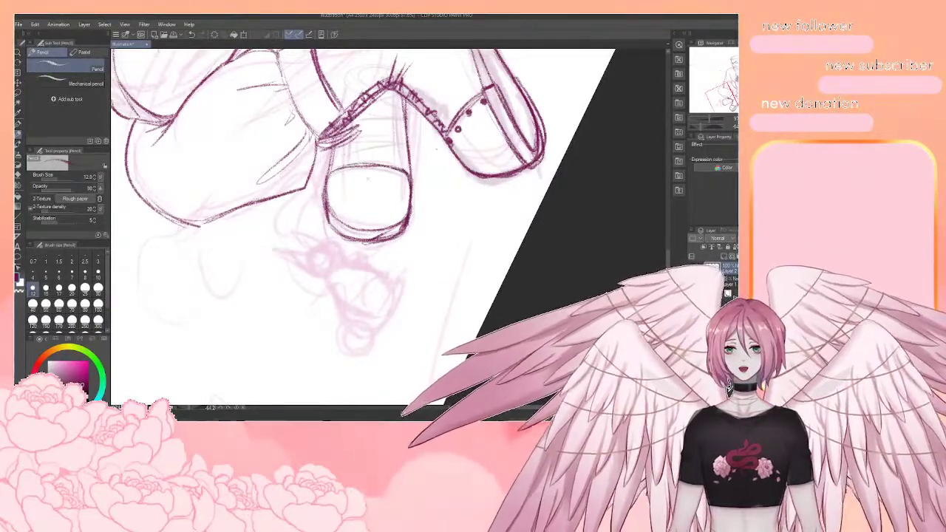
left_click(349, 171)
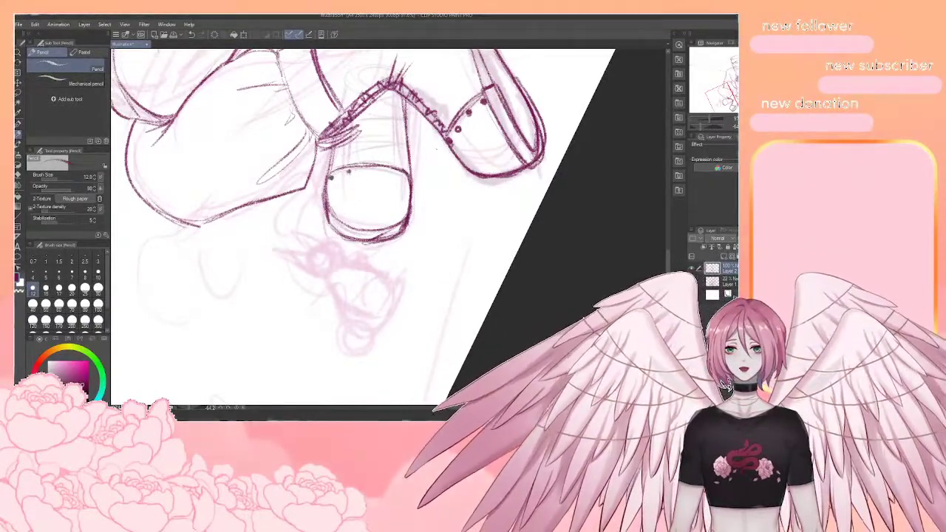
left_click(372, 171)
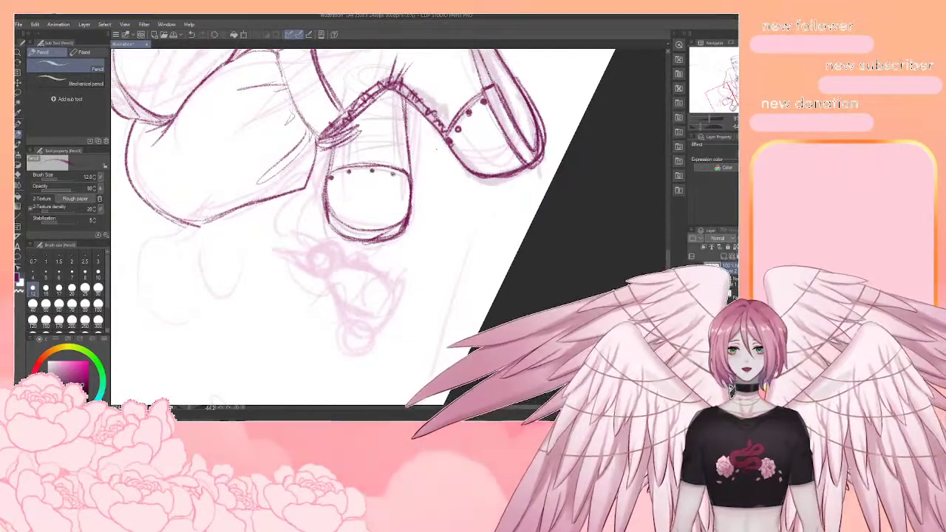
Draw the inner edges of the second boot's lacing gap and fill it with criss-crossed laces down to the toe cap
mouse_move(436, 149)
left_mouse_down()
mouse_move(427, 203)
mouse_move(385, 146)
mouse_move(383, 162)
left_mouse_up()
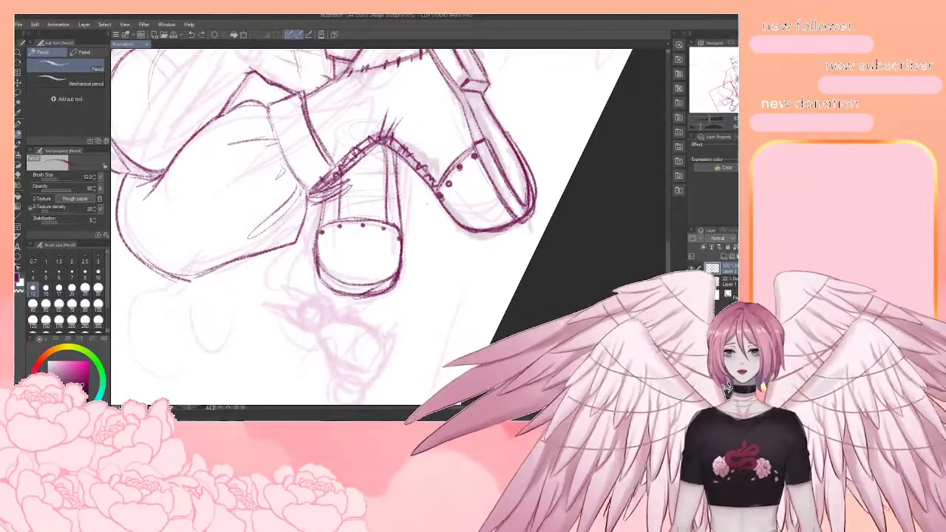
left_click_drag(386, 145, 387, 166)
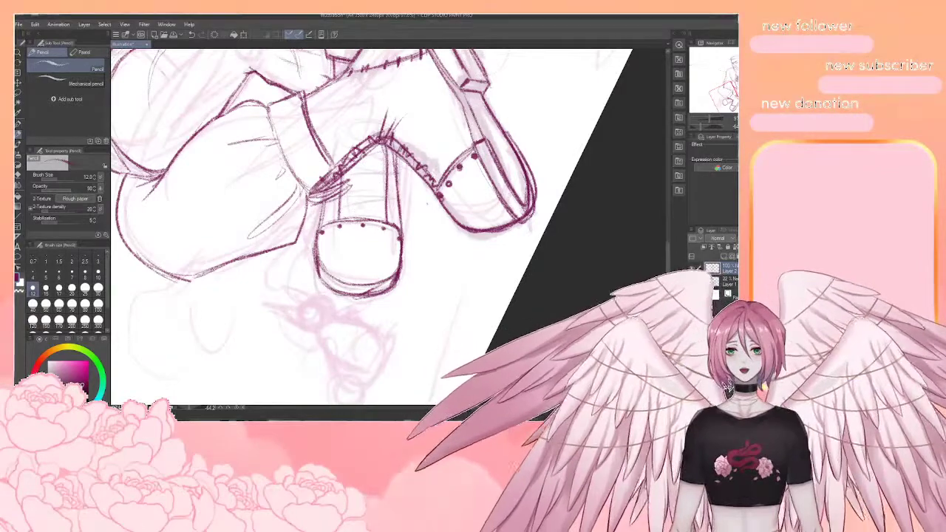
mouse_move(335, 219)
left_mouse_down()
mouse_move(380, 208)
mouse_move(383, 220)
mouse_move(385, 180)
left_mouse_up()
key("ctrl+z")
mouse_move(340, 204)
left_mouse_down()
mouse_move(386, 191)
mouse_move(384, 209)
left_mouse_up()
mouse_move(343, 184)
left_mouse_down()
mouse_move(392, 170)
mouse_move(343, 170)
mouse_move(386, 159)
mouse_move(389, 171)
left_mouse_up()
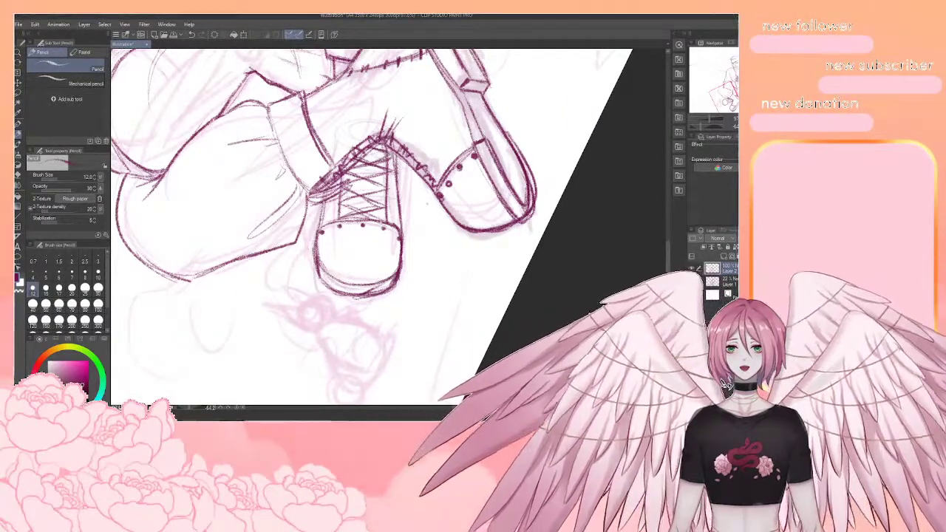
Turn the canvas upright and draw the belt with buckle and loops below the forearm, plus short fold lines on the nearby thigh
mouse_move(459, 190)
left_mouse_down()
mouse_move(367, 272)
mouse_move(398, 277)
mouse_move(431, 255)
mouse_move(419, 267)
mouse_move(427, 263)
left_mouse_up()
scroll(438, 215, "down", 4)
key("r")
scroll(454, 258, "down", 2)
scroll(446, 259, "down", 2)
scroll(477, 122, "up", 5)
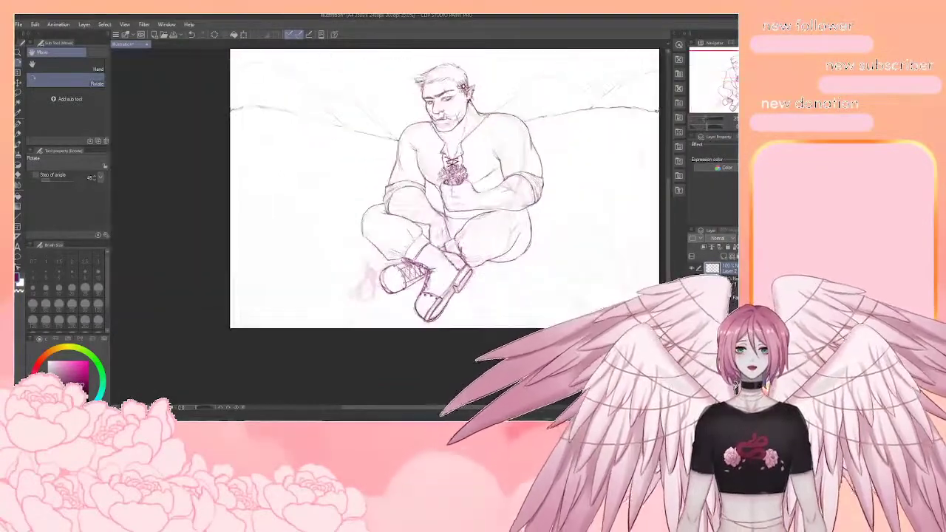
scroll(510, 184, "down", 4)
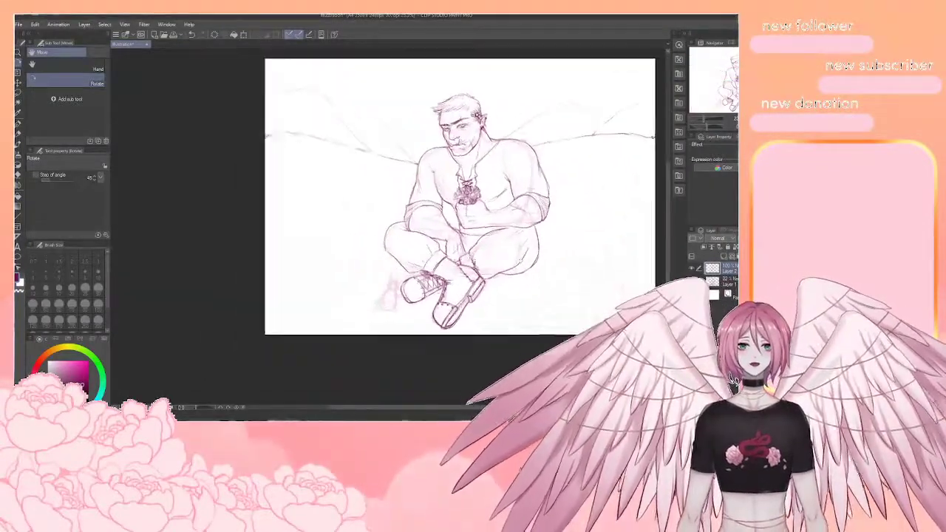
scroll(598, 199, "up", 2)
key("p")
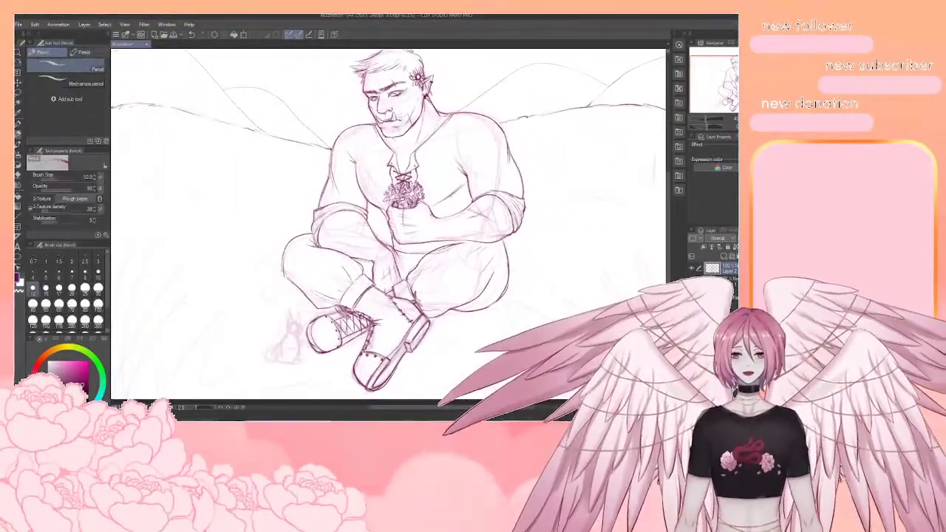
scroll(444, 336, "up", 2)
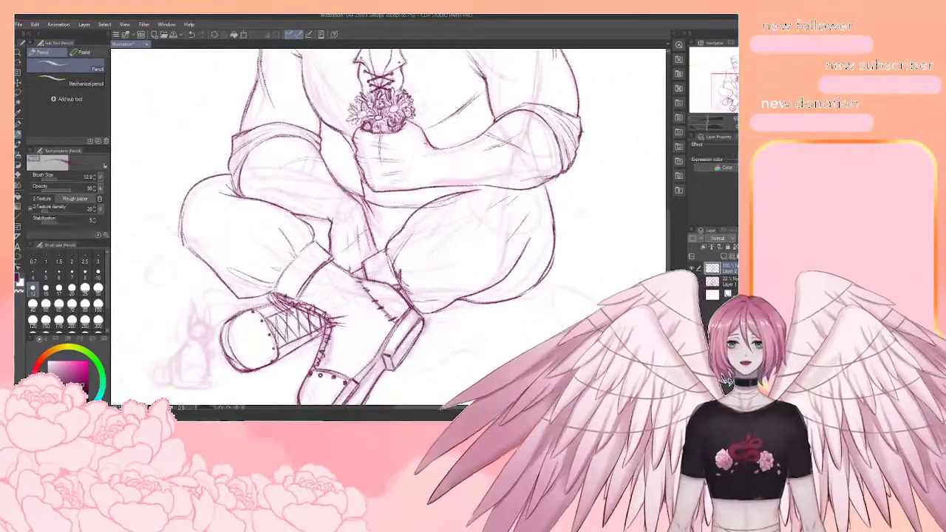
mouse_move(403, 206)
left_mouse_down()
mouse_move(424, 205)
mouse_move(417, 198)
mouse_move(413, 218)
left_mouse_up()
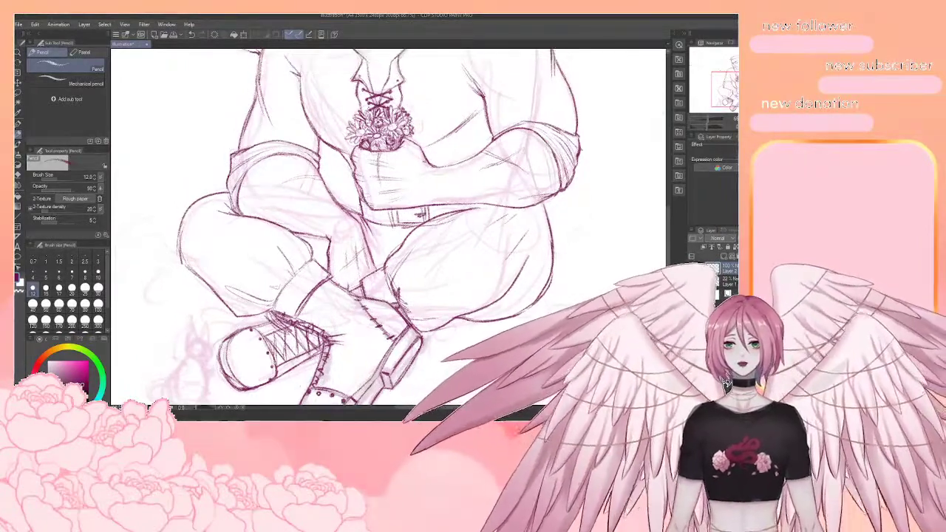
left_click_drag(359, 204, 367, 225)
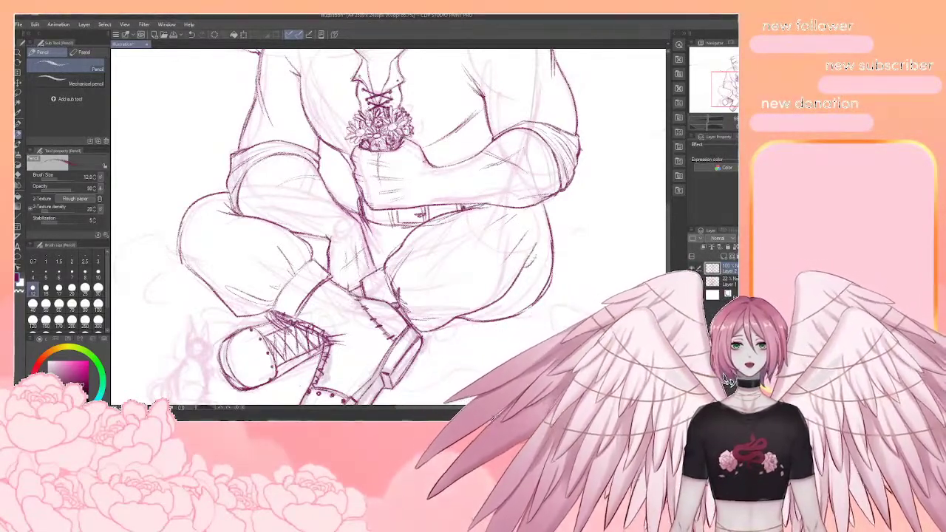
scroll(389, 226, "down", 1)
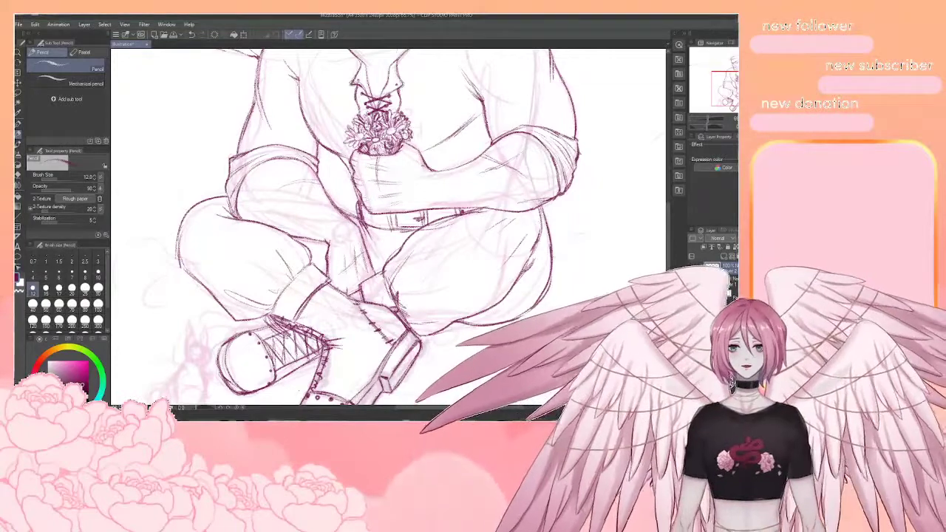
left_click_drag(379, 215, 390, 245)
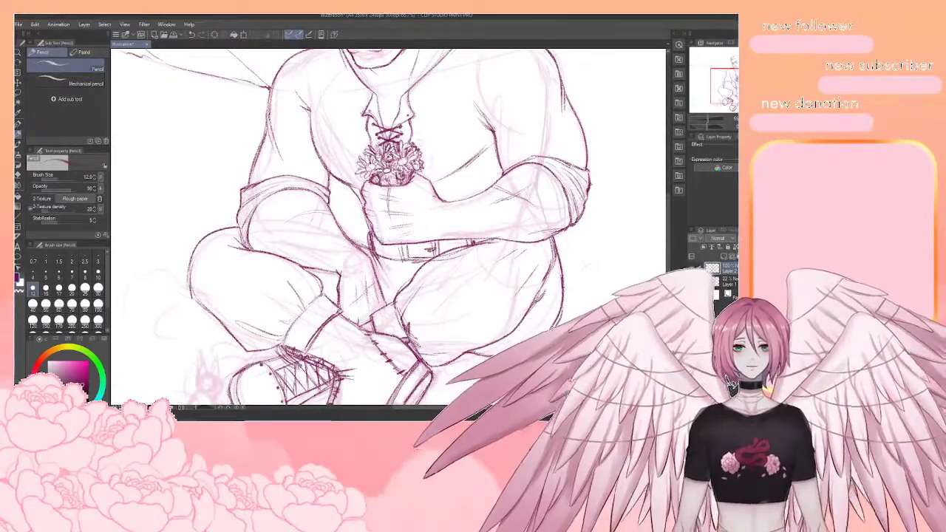
left_click_drag(388, 226, 424, 244)
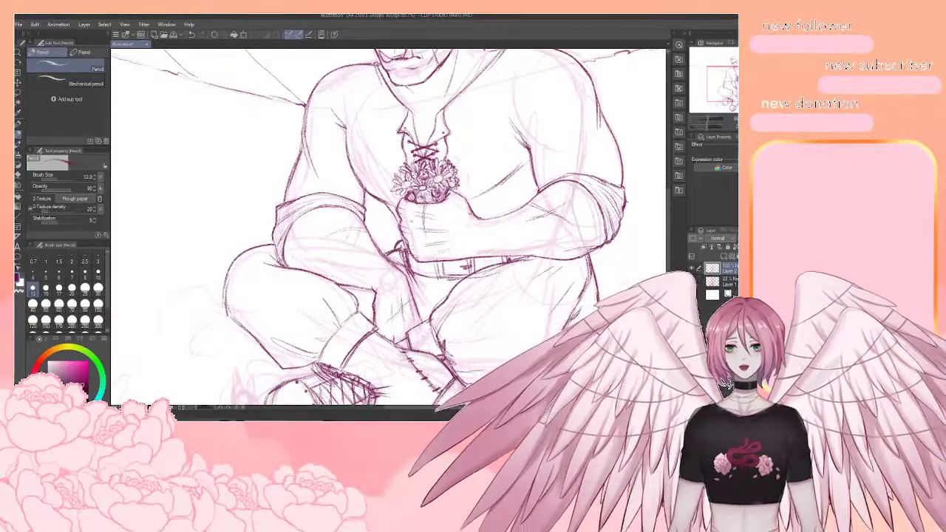
scroll(411, 227, "down", 4)
scroll(435, 175, "up", 2)
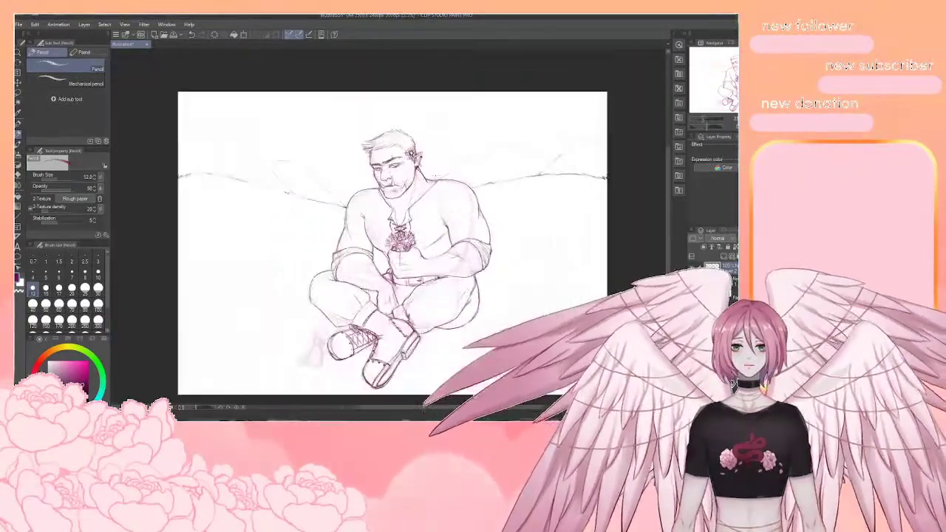
scroll(421, 271, "up", 2)
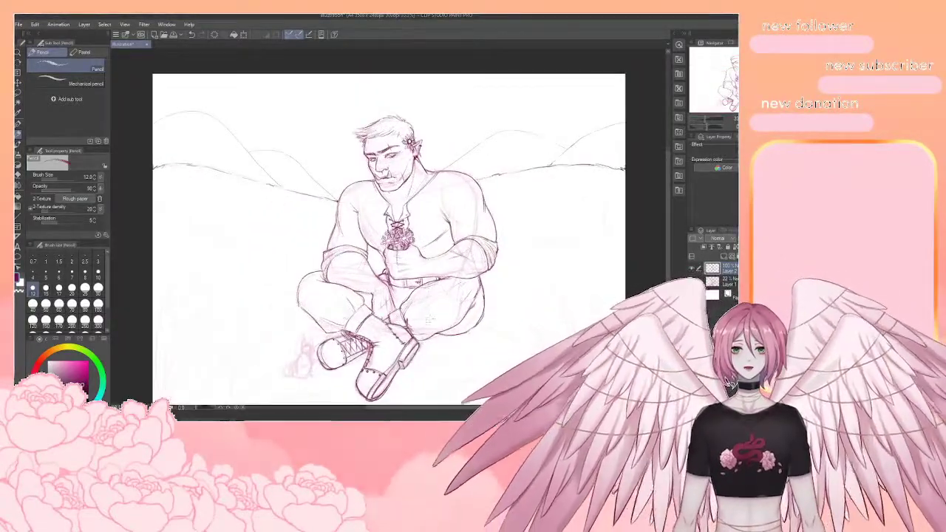
scroll(432, 295, "down", 4)
scroll(467, 328, "up", 2)
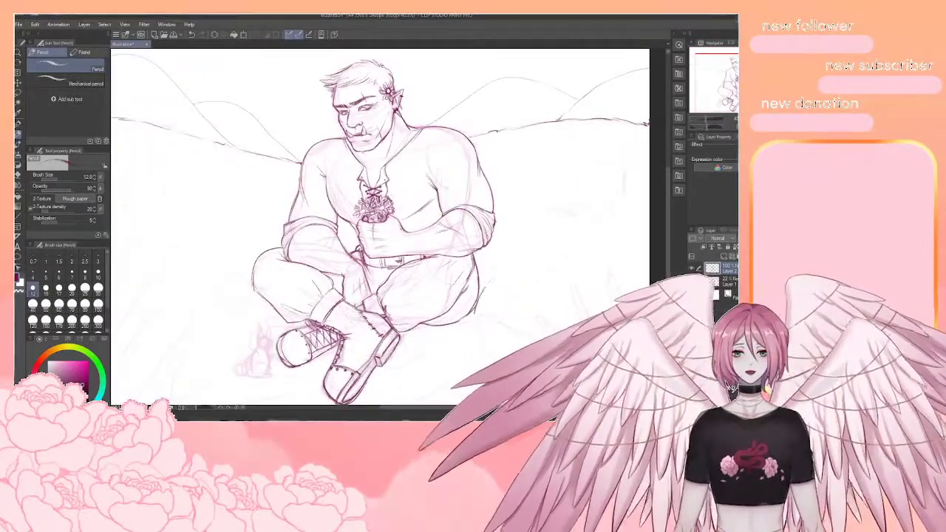
left_click_drag(475, 314, 483, 290)
mouse_move(481, 317)
left_mouse_down()
mouse_move(495, 279)
mouse_move(485, 289)
left_mouse_up()
Sketch a small clump of thin grass blades on the ground right beside the bent thigh, below the rolled-sleeve elbow
scroll(495, 287, "down", 2)
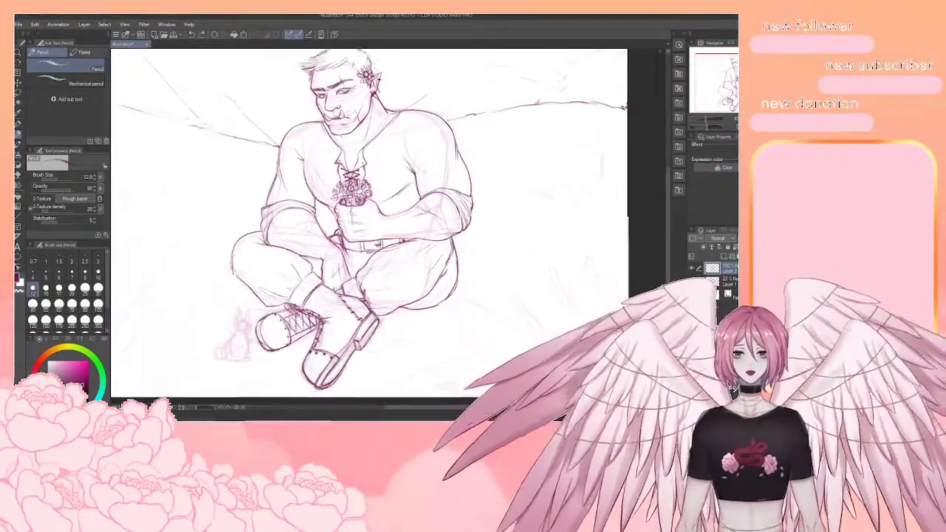
scroll(498, 301, "up", 2)
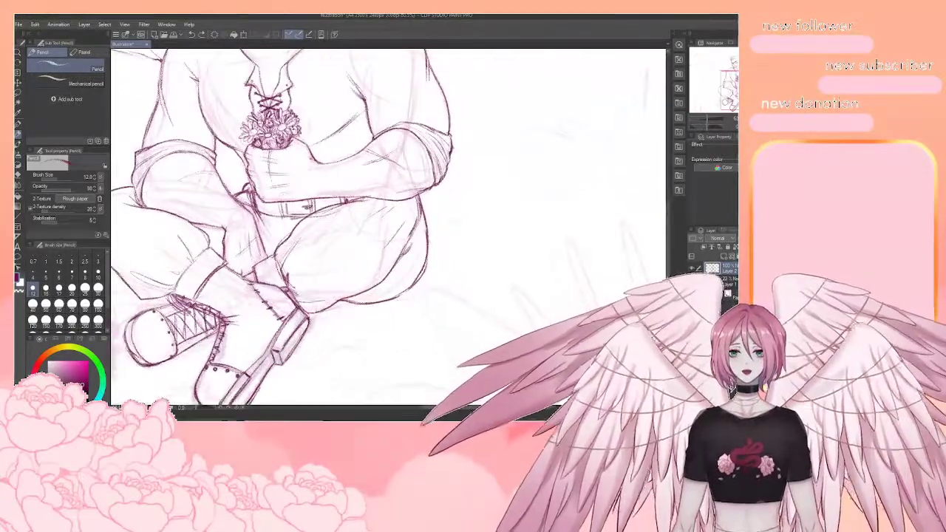
left_click_drag(497, 302, 489, 282)
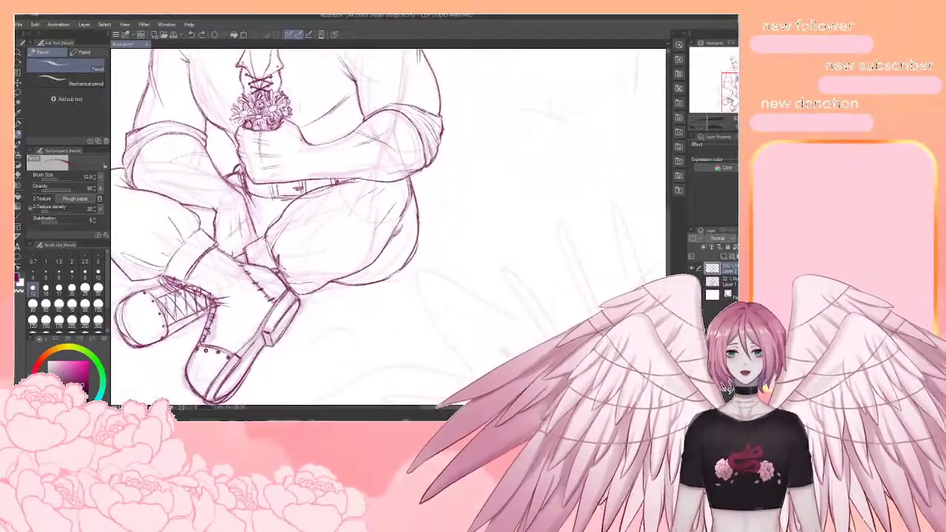
mouse_move(426, 236)
left_mouse_down()
mouse_move(425, 265)
mouse_move(431, 238)
left_mouse_up()
left_click_drag(438, 264, 448, 204)
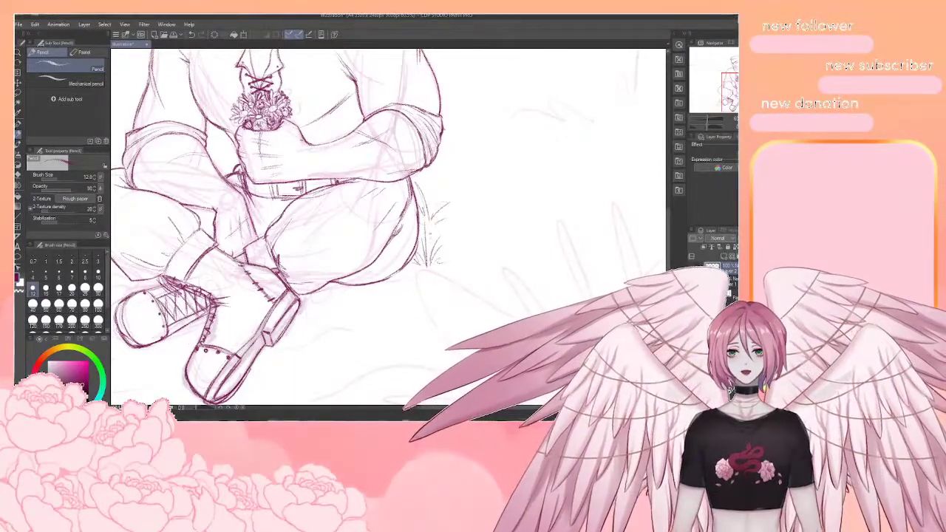
left_click_drag(429, 245, 419, 211)
Scatter more short grass strokes farther out from the thigh and up toward the elbow
mouse_move(442, 260)
left_mouse_down()
mouse_move(431, 232)
mouse_move(431, 244)
left_mouse_up()
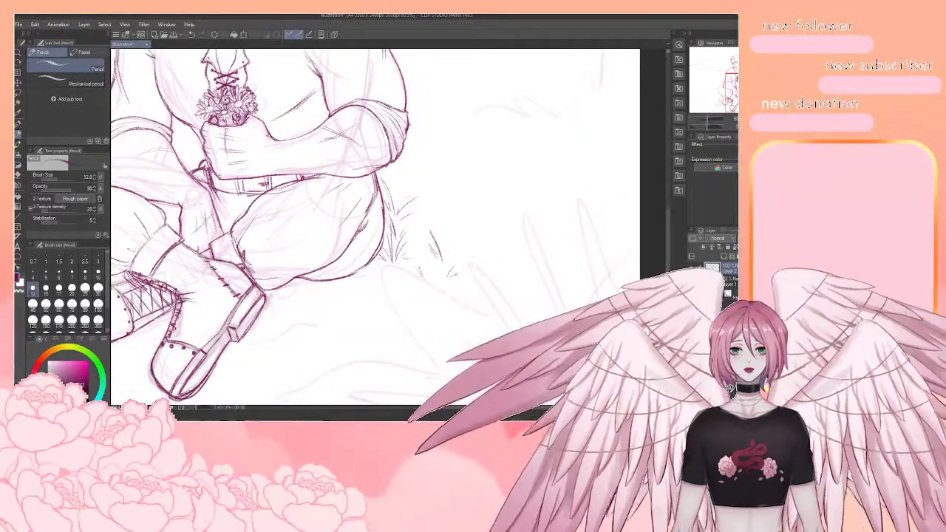
left_click_drag(420, 280, 419, 264)
left_click_drag(416, 280, 410, 266)
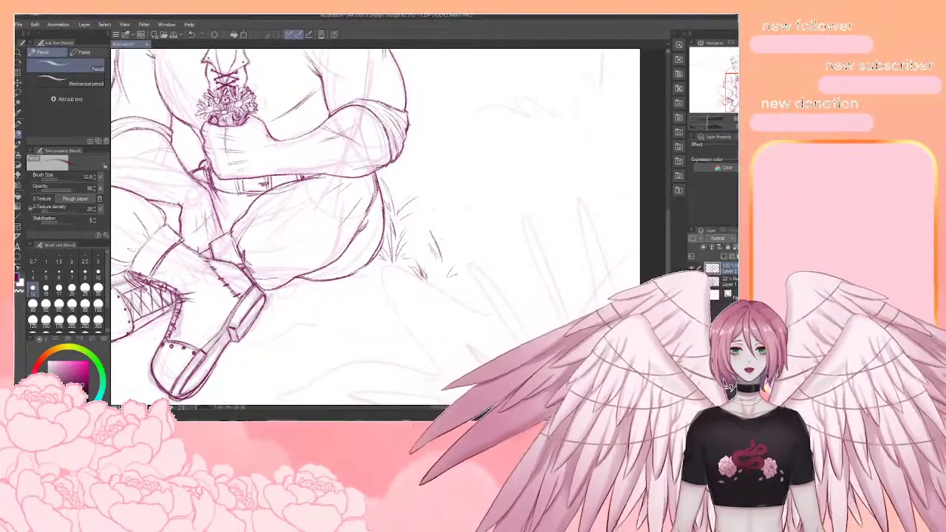
mouse_move(434, 219)
left_mouse_down()
mouse_move(410, 195)
mouse_move(403, 166)
left_mouse_up()
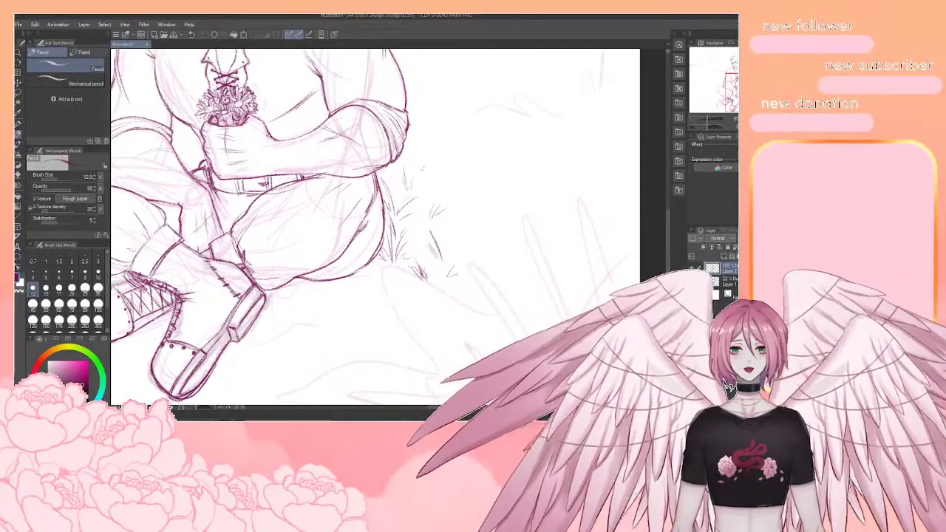
scroll(423, 167, "down", 10)
scroll(355, 102, "up", 5)
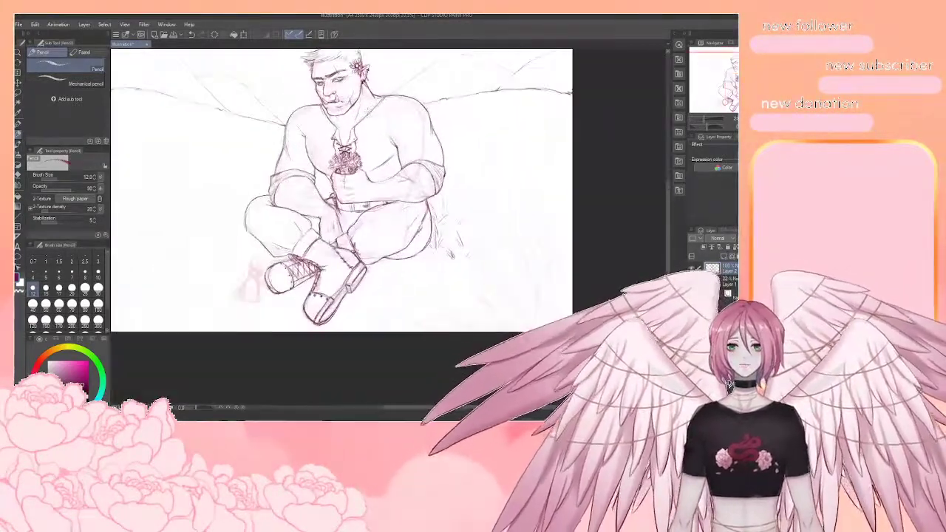
Sketch a distant flowering grass tuft and scatter a few tiny flower heads across the slope beyond the rolled-sleeve elbow
scroll(548, 158, "down", 2)
scroll(548, 158, "down", 1)
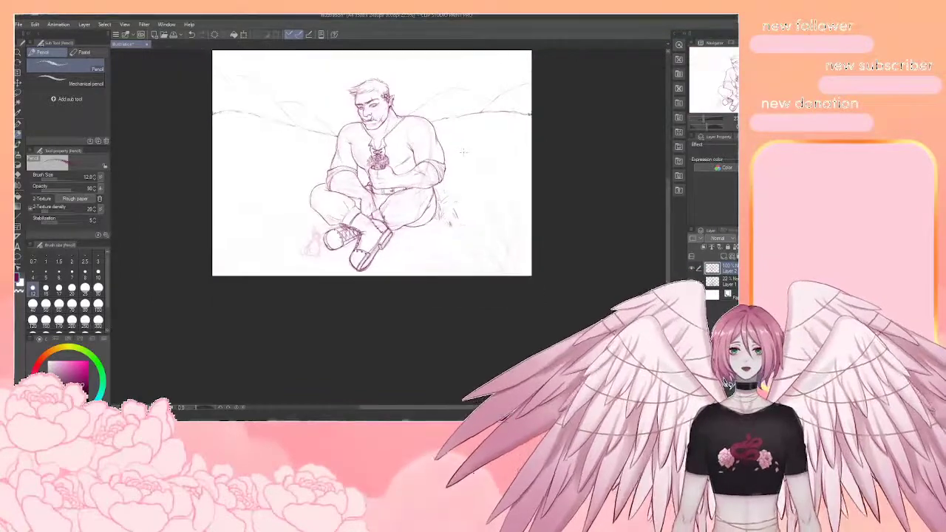
scroll(549, 158, "up", 1)
scroll(548, 158, "up", 2)
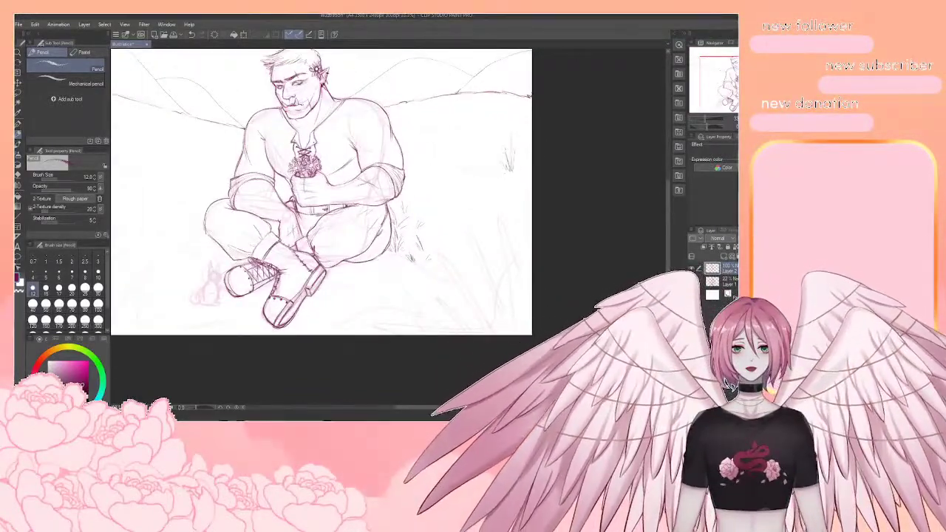
left_click_drag(511, 144, 511, 169)
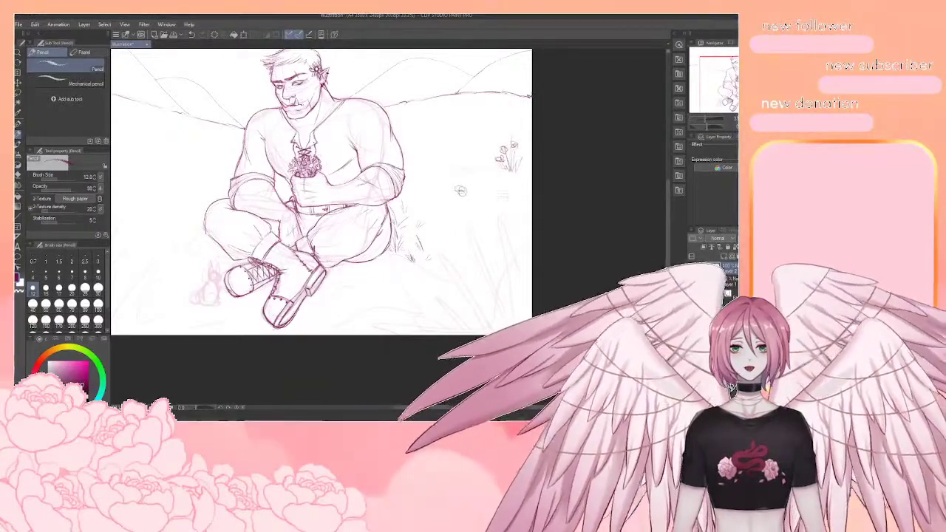
left_click_drag(502, 193, 511, 198)
left_click_drag(463, 233, 518, 220)
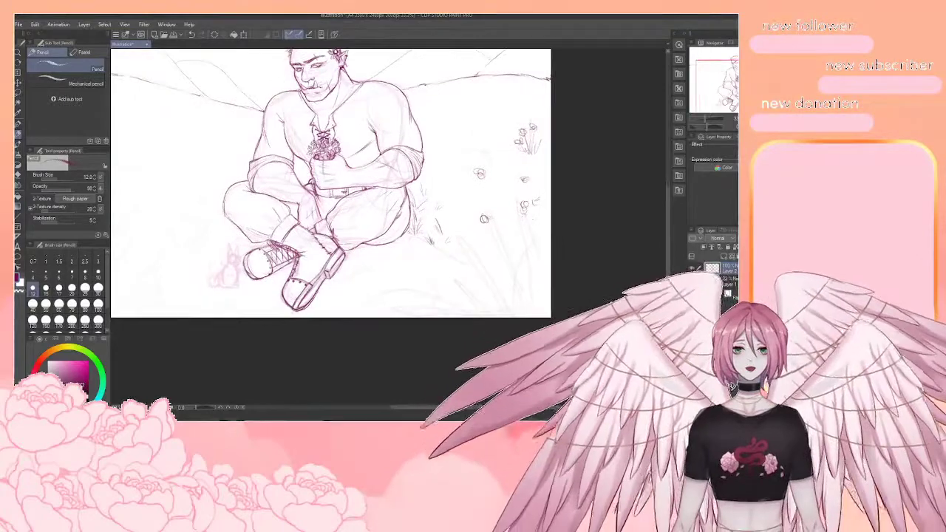
Draw a large foreground daisy near the canvas edge beyond the bent thigh, with long stems and curved grass blades below it
mouse_move(527, 208)
left_mouse_down()
mouse_move(538, 206)
mouse_move(504, 224)
mouse_move(535, 232)
mouse_move(541, 195)
mouse_move(538, 284)
left_mouse_up()
mouse_move(545, 230)
left_mouse_down()
mouse_move(541, 270)
mouse_move(500, 284)
left_mouse_up()
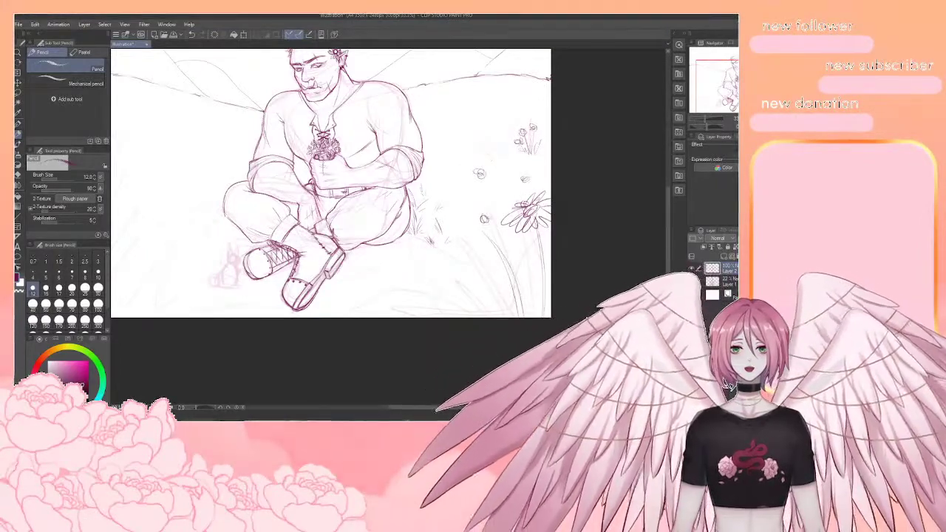
key("ctrl+z")
left_click_drag(496, 246, 520, 316)
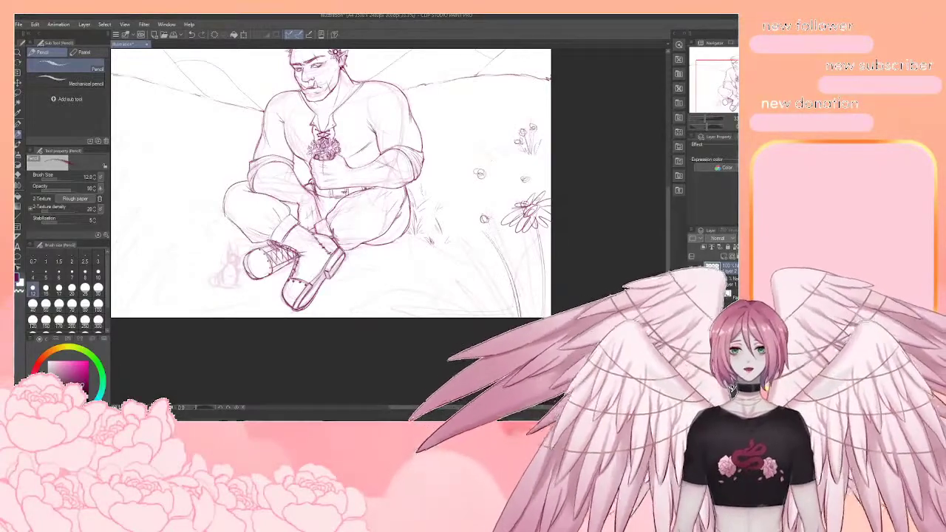
left_click_drag(510, 249, 525, 316)
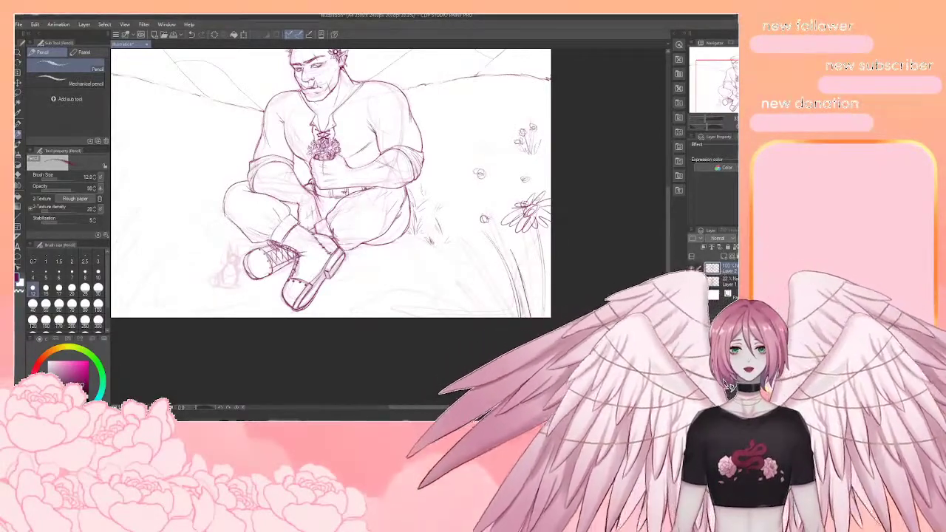
mouse_move(523, 252)
left_mouse_down()
mouse_move(532, 316)
mouse_move(542, 316)
left_mouse_up()
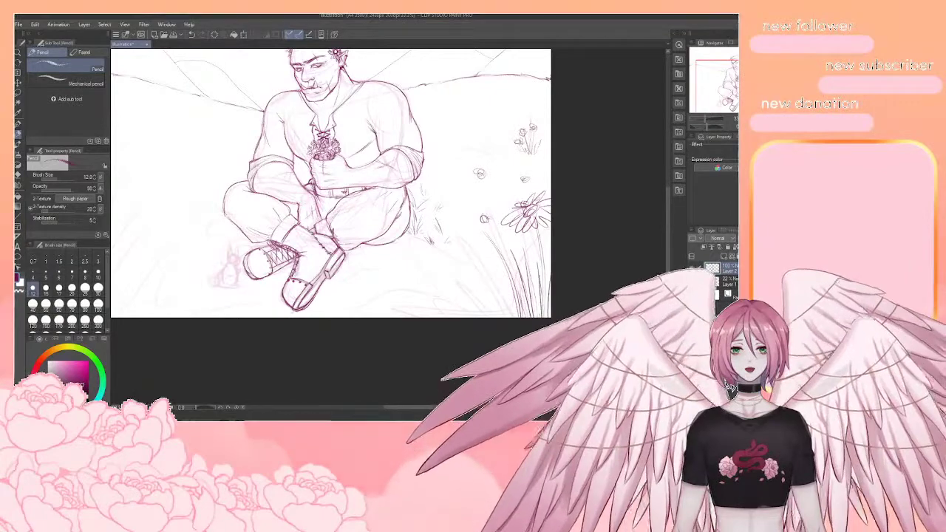
Add a second daisy overlapping the first and a third one lower down, nearer the boots, with stems running off the canvas
mouse_move(479, 232)
left_mouse_down()
mouse_move(480, 241)
mouse_move(473, 230)
left_mouse_up()
mouse_move(479, 229)
left_mouse_down()
mouse_move(467, 235)
mouse_move(463, 260)
mouse_move(495, 264)
mouse_move(495, 226)
mouse_move(513, 242)
mouse_move(496, 234)
left_mouse_up()
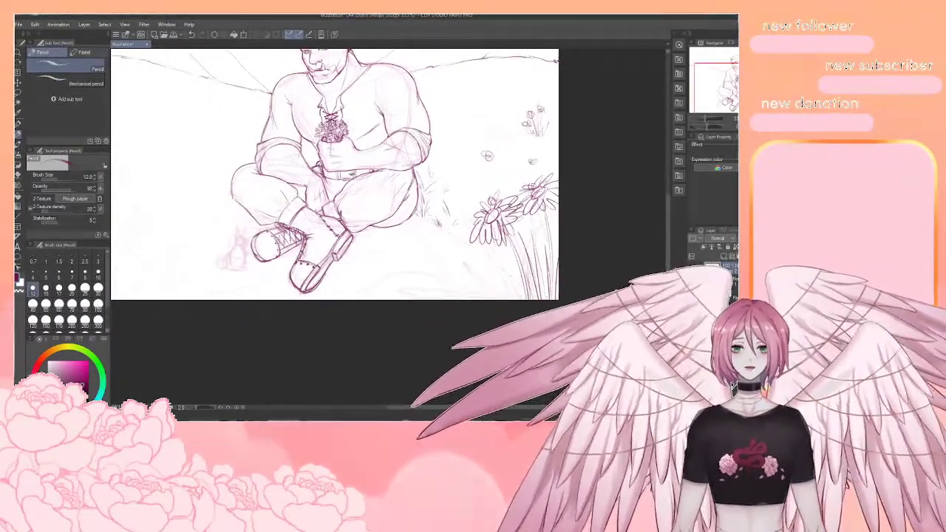
mouse_move(519, 286)
left_mouse_down()
mouse_move(515, 262)
mouse_move(480, 263)
mouse_move(488, 273)
mouse_move(445, 249)
mouse_move(433, 257)
mouse_move(441, 281)
left_mouse_up()
mouse_move(453, 267)
left_mouse_down()
mouse_move(457, 284)
mouse_move(470, 278)
mouse_move(476, 252)
left_mouse_up()
left_click_drag(459, 256, 469, 245)
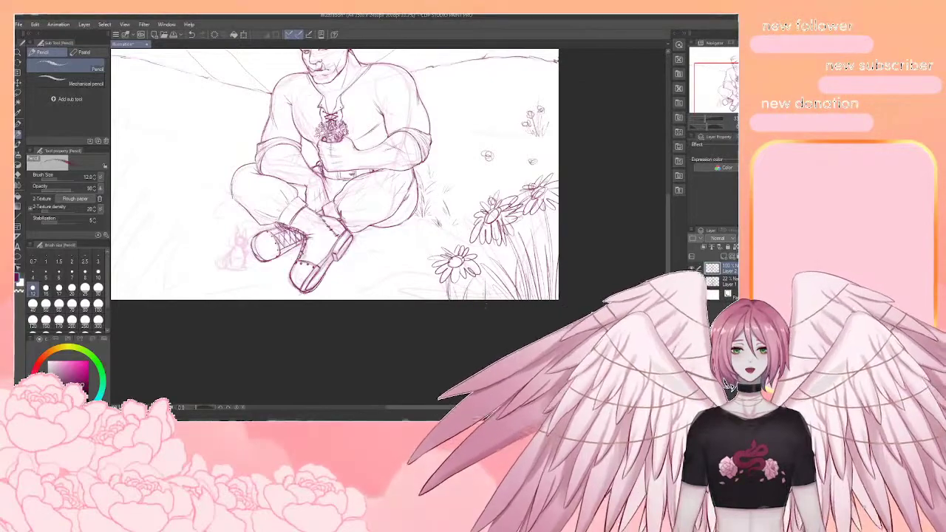
Draw curved foreground grass blades in the gap between the front boot and the lowest daisy
left_click_drag(453, 310, 591, 367)
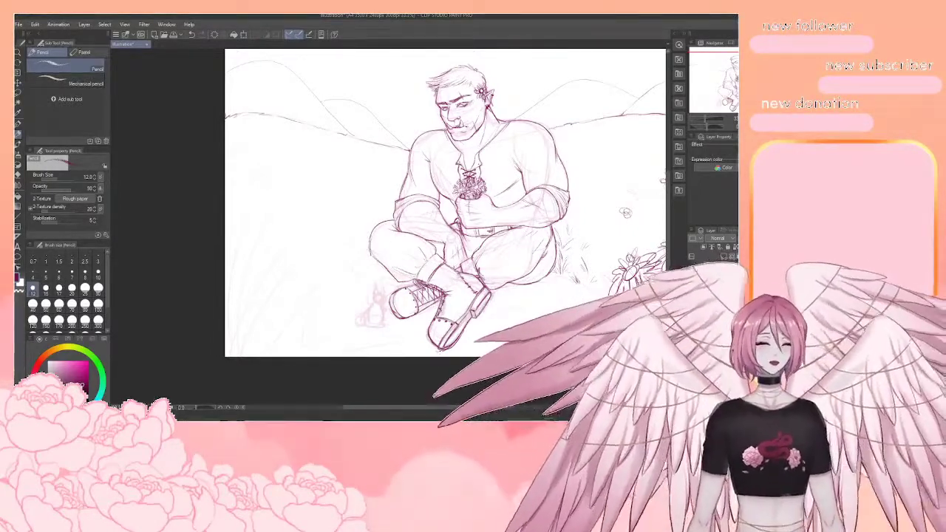
left_click_drag(626, 212, 586, 169)
scroll(458, 326, "up", 1)
left_click_drag(463, 289, 474, 339)
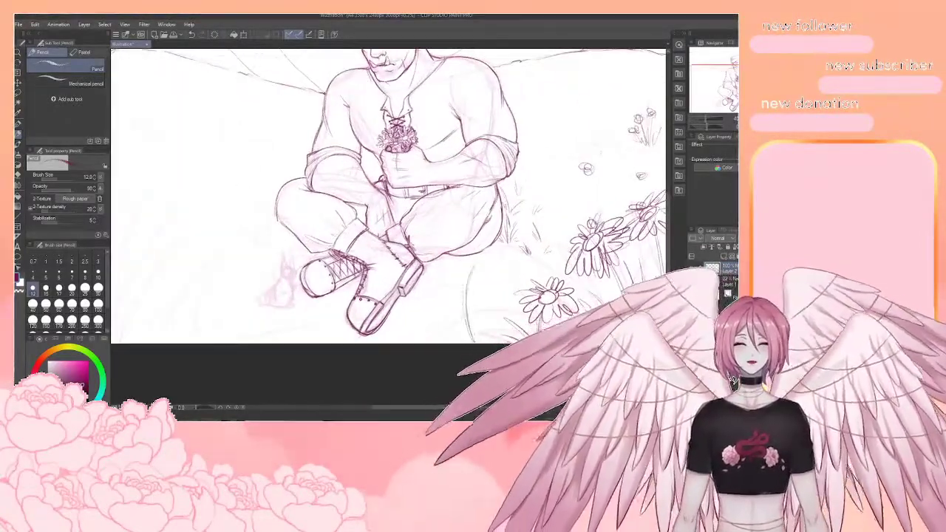
left_click_drag(437, 287, 467, 337)
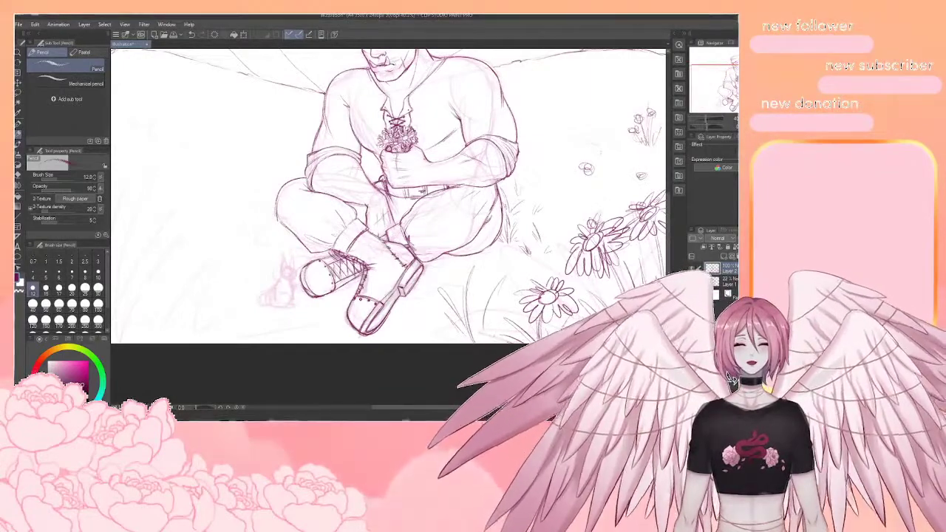
left_click_drag(493, 273, 482, 334)
Draw a clump of long curved grass blades at the canvas's lower edge, beside the faint small animal near the boot
left_click_drag(468, 281, 576, 273)
left_click_drag(314, 279, 329, 335)
left_click_drag(346, 257, 338, 326)
left_click_drag(355, 286, 356, 327)
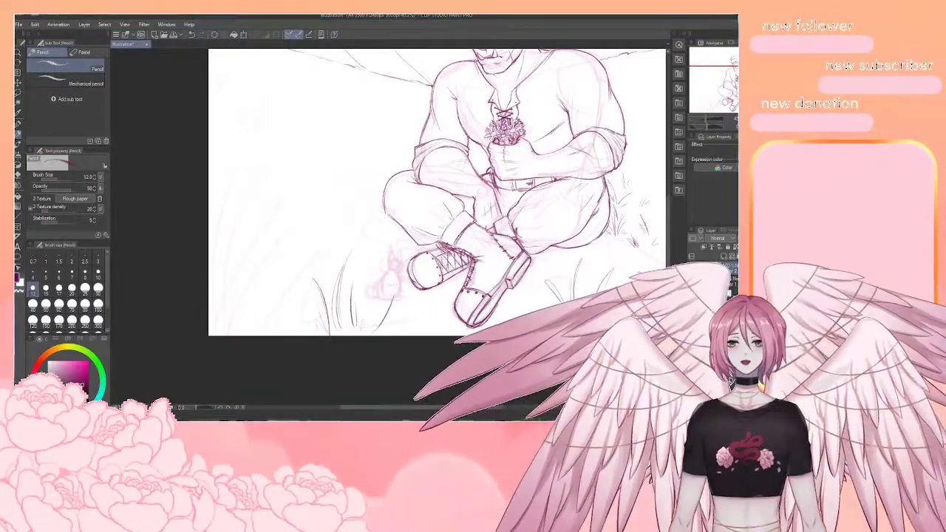
left_click_drag(393, 285, 381, 330)
Sketch short grass strokes around the outer knee above the faint animal, undoing the first long stroke
mouse_move(414, 185)
left_mouse_down()
mouse_move(459, 209)
mouse_move(433, 253)
left_mouse_up()
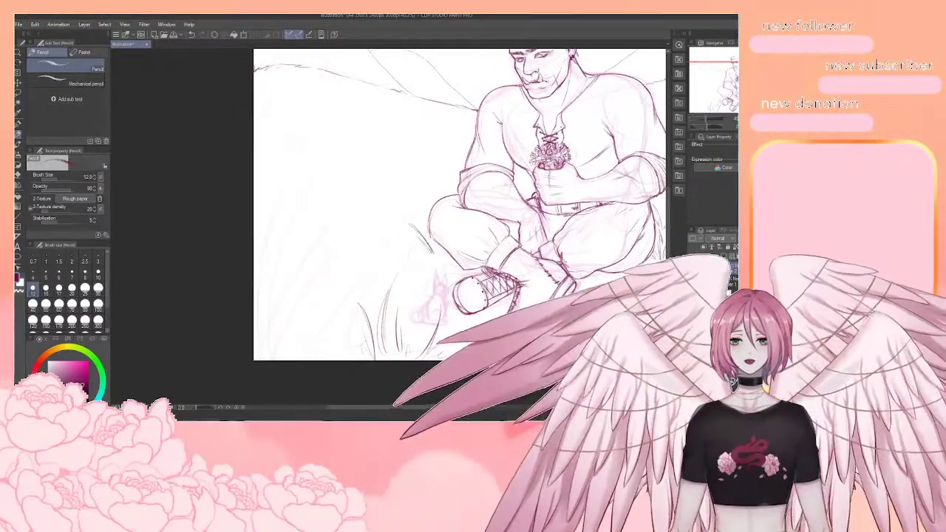
key("ctrl+z")
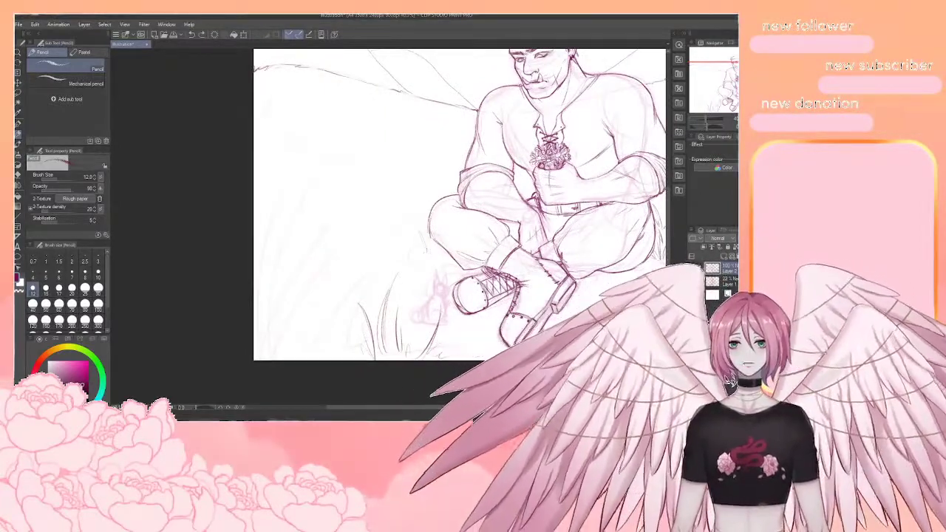
left_click_drag(421, 232, 420, 250)
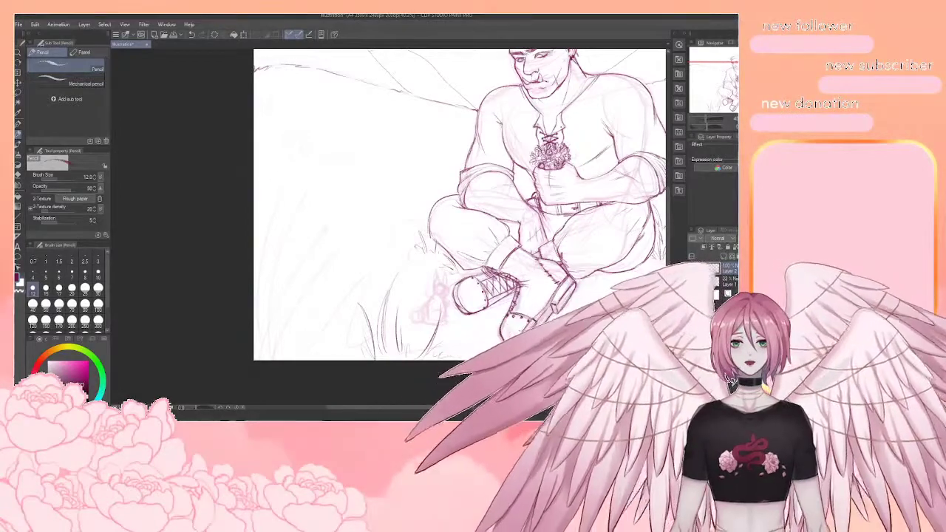
mouse_move(424, 216)
left_mouse_down()
mouse_move(430, 230)
mouse_move(404, 233)
mouse_move(394, 254)
left_mouse_up()
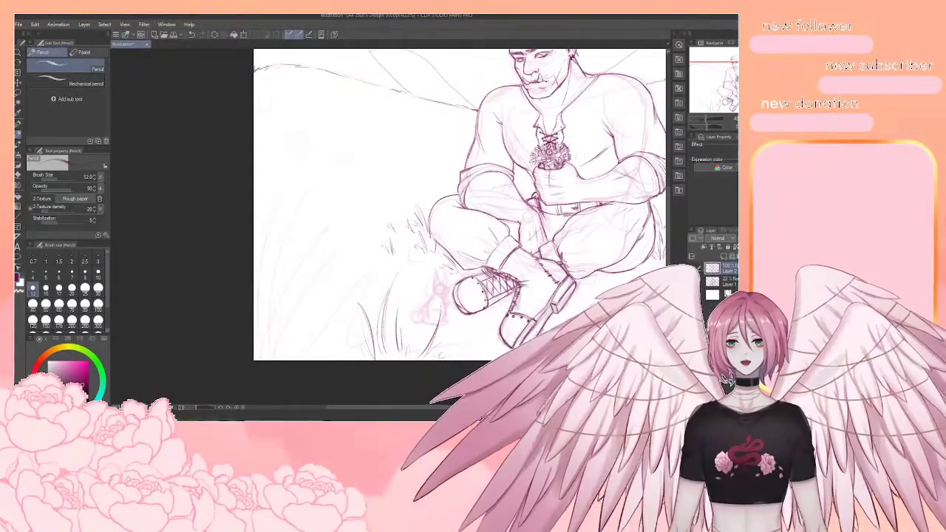
Scatter tiny flower heads over the open slope beyond the outer knee, with short grass strokes around one of them
mouse_move(661, 182)
left_mouse_down()
mouse_move(643, 213)
mouse_move(658, 249)
mouse_move(673, 257)
left_mouse_up()
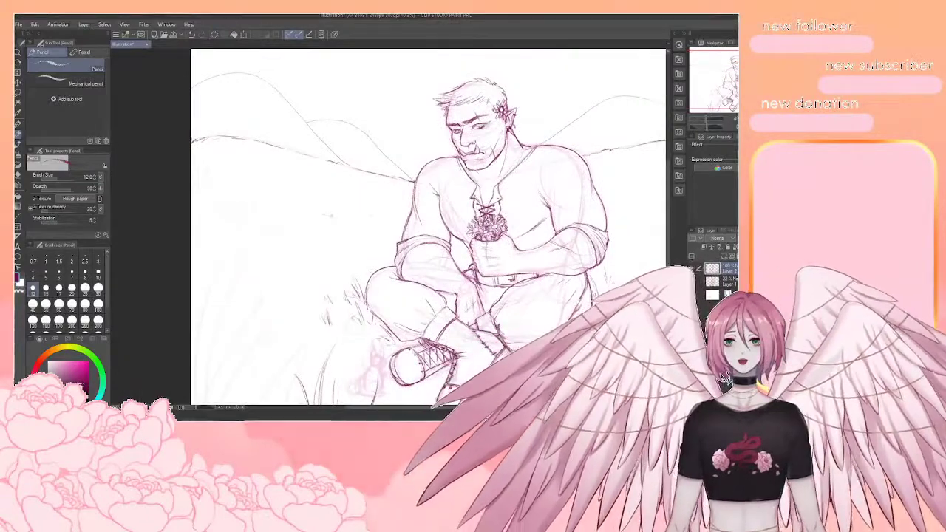
left_click_drag(385, 252, 446, 235)
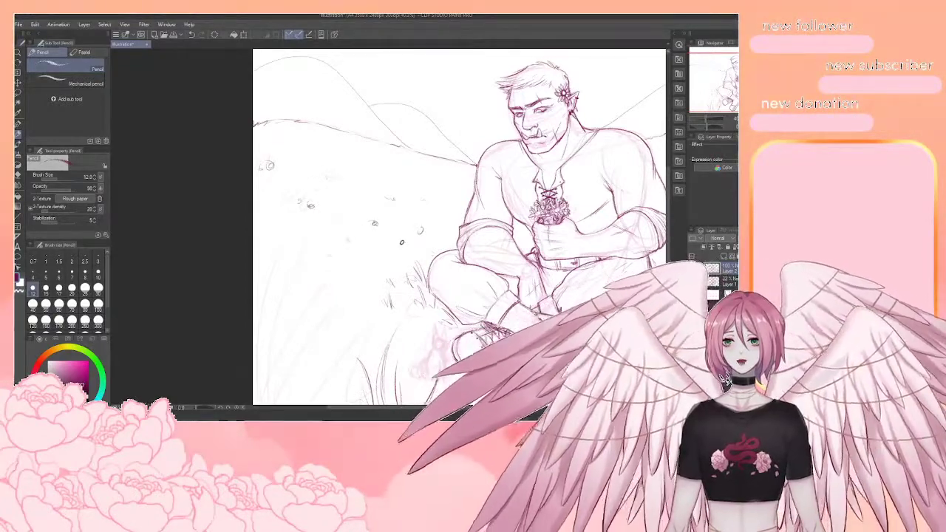
mouse_move(299, 205)
left_mouse_down()
mouse_move(313, 201)
mouse_move(306, 204)
mouse_move(317, 224)
mouse_move(291, 228)
mouse_move(309, 150)
mouse_move(302, 165)
mouse_move(317, 209)
mouse_move(306, 194)
left_mouse_up()
key("ctrl+z")
Draw a large daisy at the canvas edge on the open slope, with a long curved stem and tall grass blades beneath
mouse_move(287, 182)
left_mouse_down()
mouse_move(303, 193)
mouse_move(274, 190)
mouse_move(294, 195)
left_mouse_up()
mouse_move(291, 199)
left_mouse_down()
mouse_move(284, 207)
mouse_move(292, 225)
mouse_move(314, 223)
left_mouse_up()
mouse_move(311, 185)
left_mouse_down()
mouse_move(323, 197)
mouse_move(280, 346)
left_mouse_up()
left_click_drag(287, 214, 284, 347)
left_click_drag(288, 288, 272, 347)
mouse_move(273, 304)
left_mouse_down()
mouse_move(279, 347)
mouse_move(296, 347)
left_mouse_up()
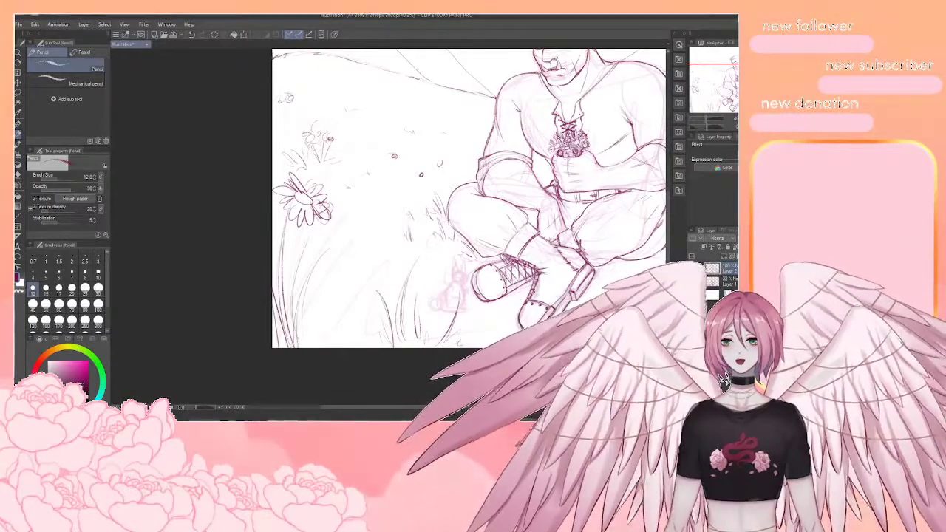
left_click_drag(295, 309, 289, 339)
left_click_drag(324, 303, 302, 347)
Draw a second daisy just below and inward from the edge daisy, and redo its stem down to the canvas's lower edge
left_click_drag(310, 292, 292, 222)
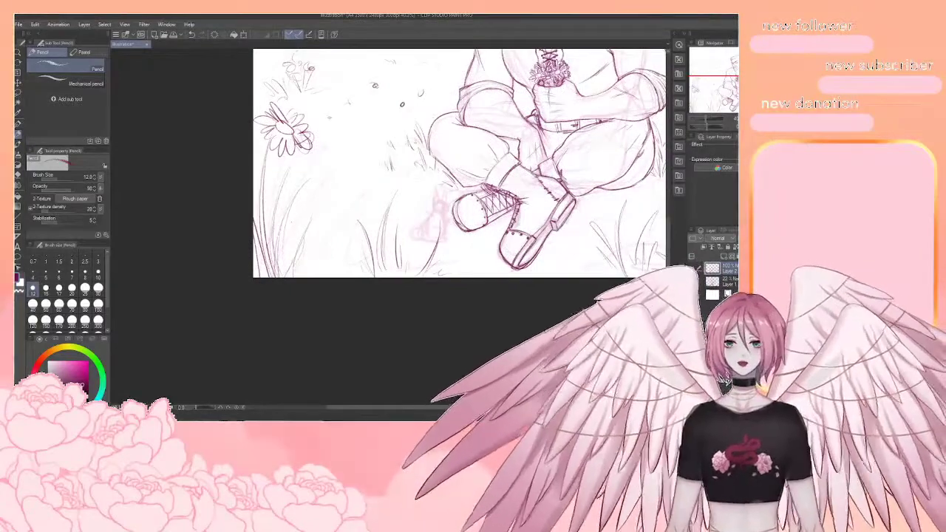
mouse_move(319, 175)
left_mouse_down()
mouse_move(333, 174)
mouse_move(300, 176)
mouse_move(302, 196)
left_mouse_up()
mouse_move(319, 180)
left_mouse_down()
mouse_move(337, 198)
mouse_move(345, 154)
left_mouse_up()
mouse_move(334, 168)
left_mouse_down()
mouse_move(352, 163)
mouse_move(352, 178)
mouse_move(305, 277)
left_mouse_up()
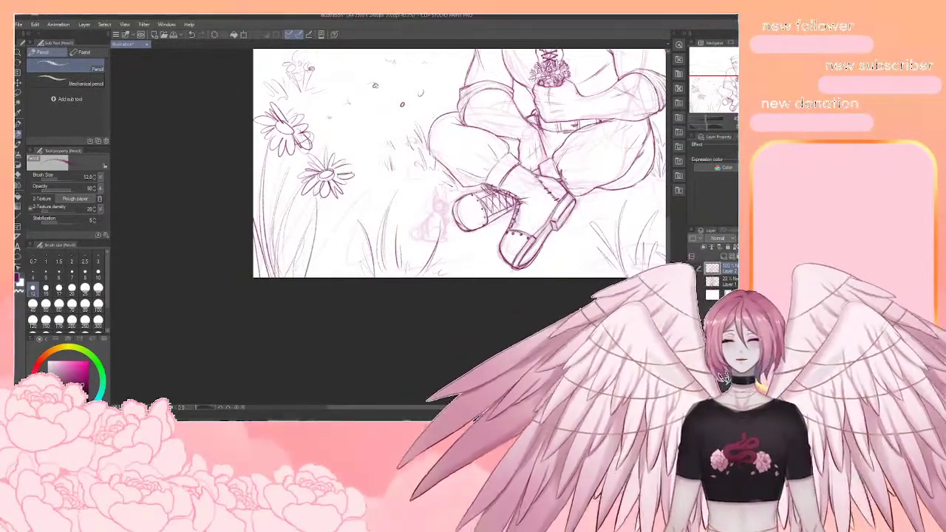
key("ctrl+z")
mouse_move(332, 201)
left_mouse_down()
mouse_move(316, 277)
mouse_move(345, 277)
left_mouse_up()
Draw a third, smaller daisy low in the foreground, closer to the boots, with an oval centre surrounded by petals
mouse_move(350, 237)
left_mouse_down()
mouse_move(367, 237)
mouse_move(351, 232)
left_mouse_up()
left_click_drag(351, 231, 335, 244)
mouse_move(335, 245)
left_mouse_down()
mouse_move(352, 240)
mouse_move(344, 256)
left_mouse_up()
mouse_move(349, 260)
left_mouse_down()
mouse_move(355, 243)
mouse_move(375, 254)
left_mouse_up()
left_click_drag(367, 235, 383, 240)
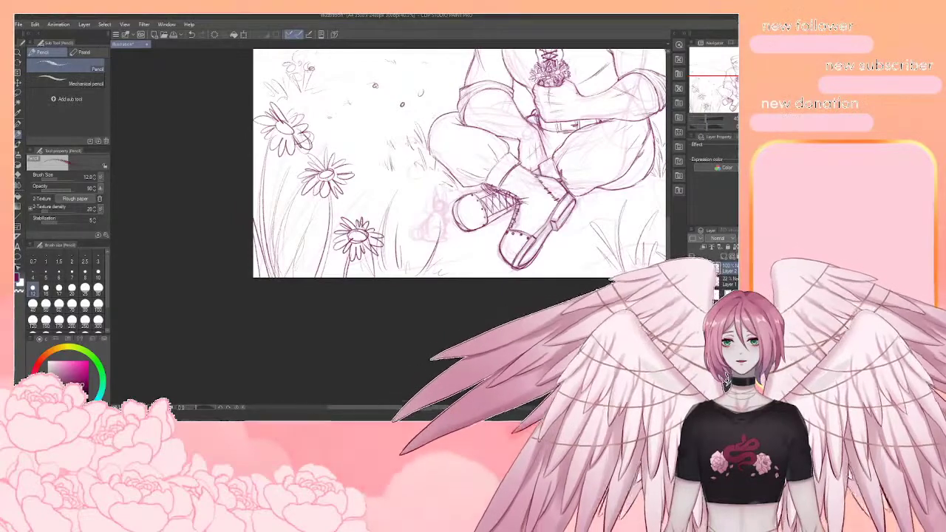
Fill the space beneath and between the three new daisies with curved grass blades
left_click_drag(315, 220, 308, 277)
left_click_drag(304, 237, 295, 277)
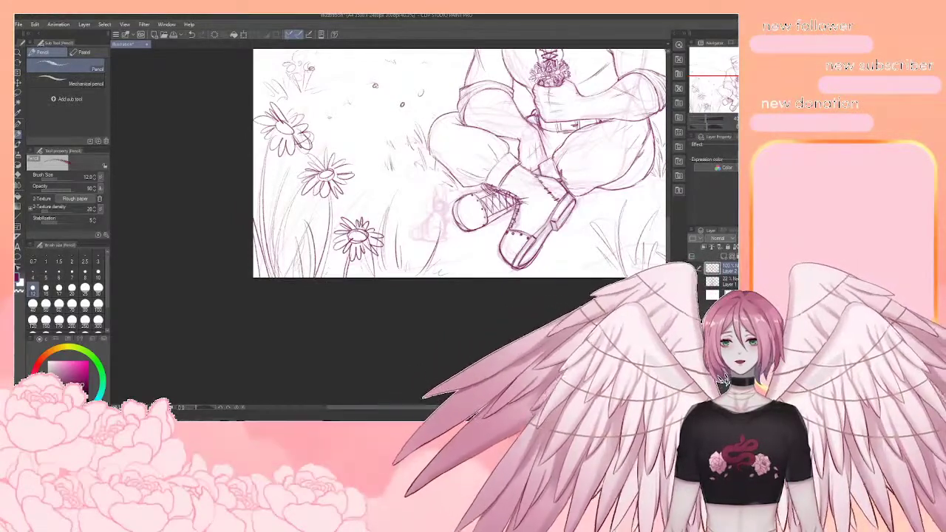
left_click_drag(336, 238, 326, 278)
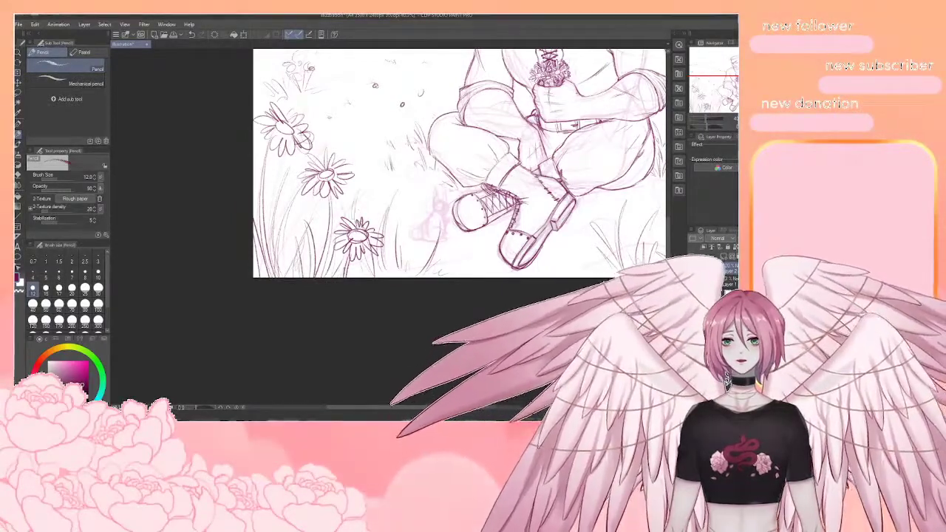
left_click_drag(341, 199, 336, 222)
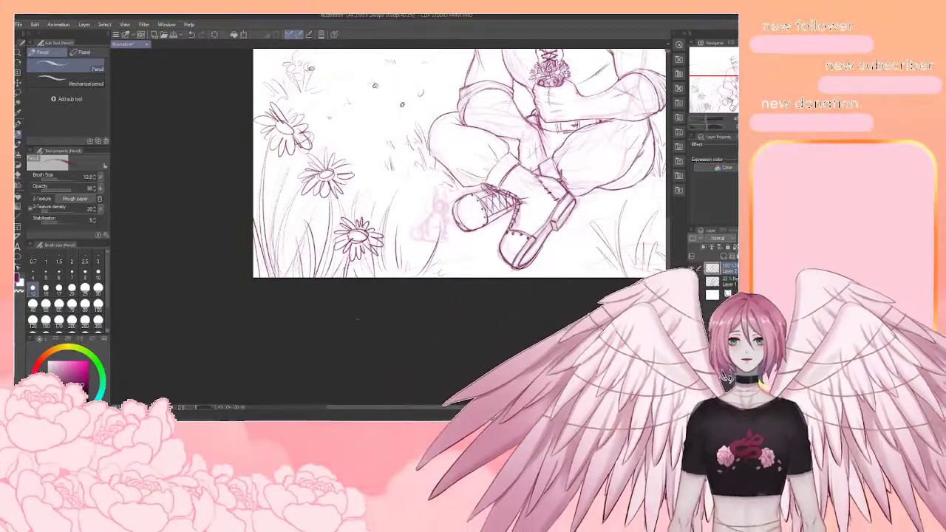
Start tracing the faint small rabbit beside the boot's toe cap, drawing its muzzle, chest and front leg
scroll(358, 277, "down", 5)
scroll(358, 276, "up", 4)
scroll(369, 134, "up", 5)
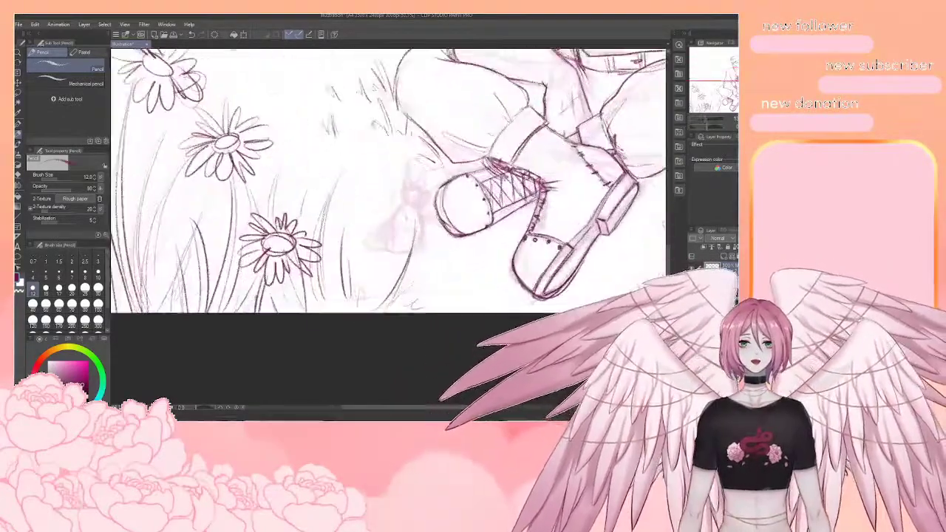
scroll(446, 146, "up", 2)
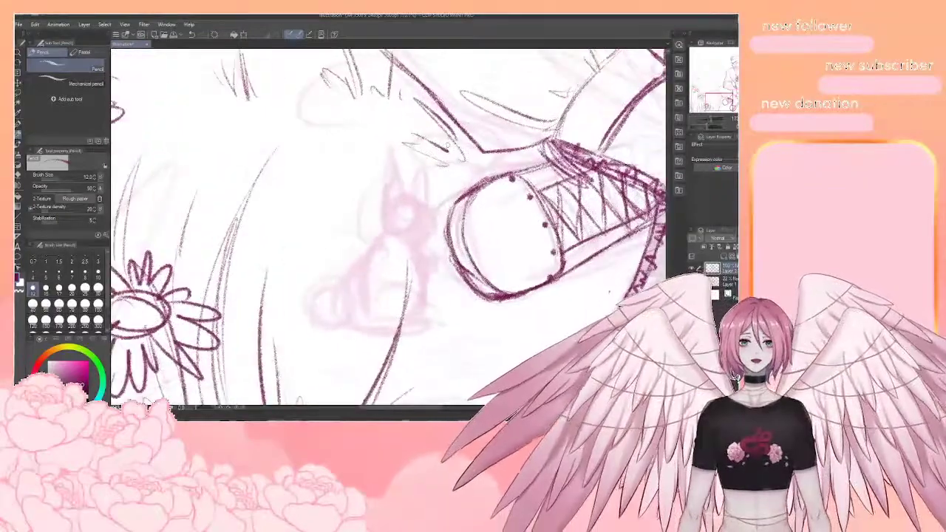
scroll(447, 146, "up", 1)
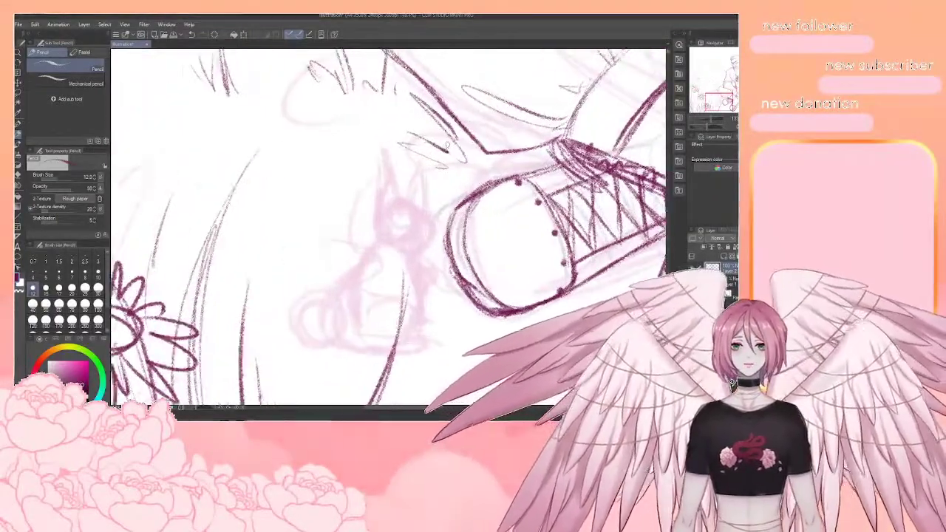
scroll(446, 146, "down", 1)
mouse_move(436, 192)
left_mouse_down()
mouse_move(425, 179)
mouse_move(410, 235)
left_mouse_up()
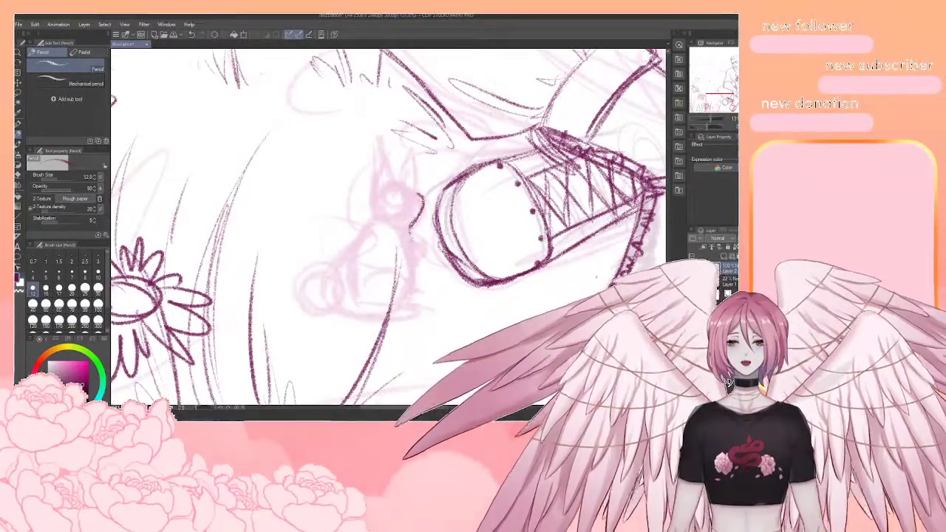
left_click_drag(411, 227, 411, 282)
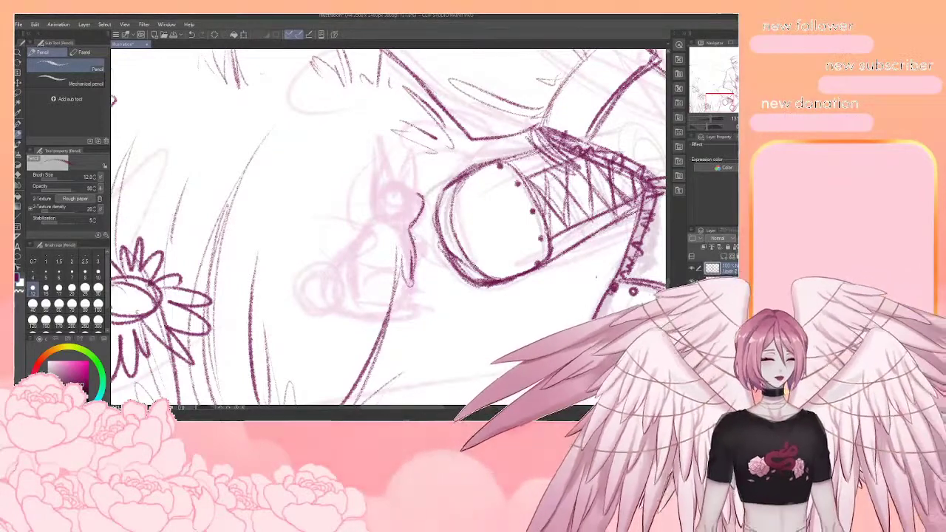
mouse_move(414, 259)
left_mouse_down()
mouse_move(408, 280)
mouse_move(404, 261)
left_mouse_up()
Remove the rabbit's front leg strokes and redraw its upper chest with a small pointed fur tuft
key("e")
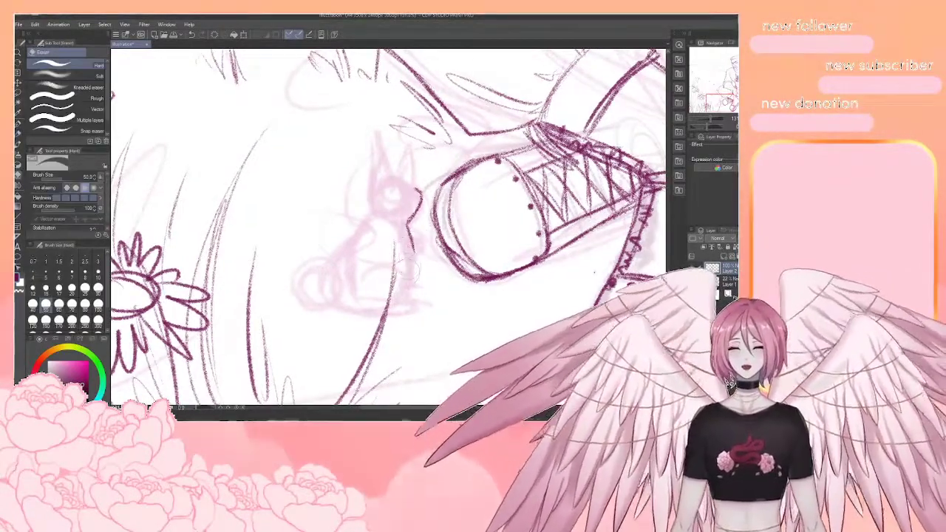
key("[")
key("[")
key("[")
key("[")
key("p")
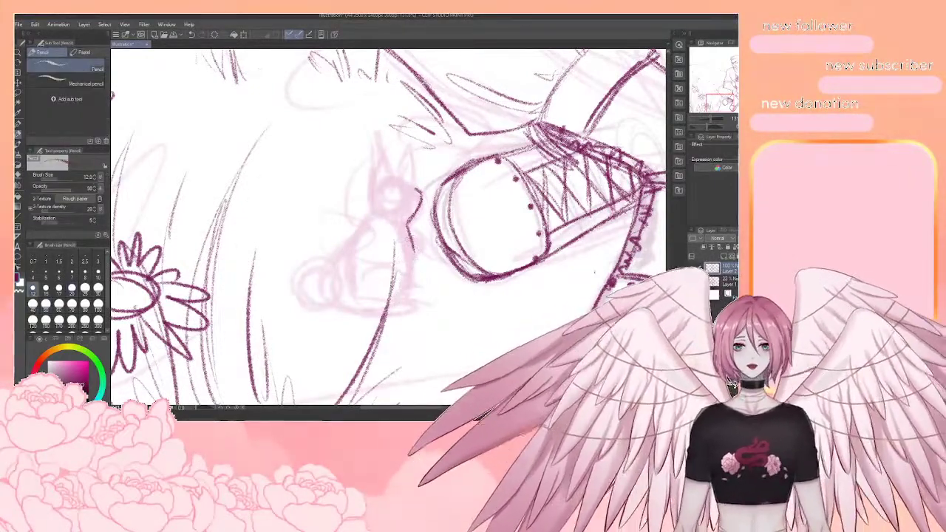
mouse_move(408, 224)
left_mouse_down()
mouse_move(415, 252)
mouse_move(412, 236)
left_mouse_up()
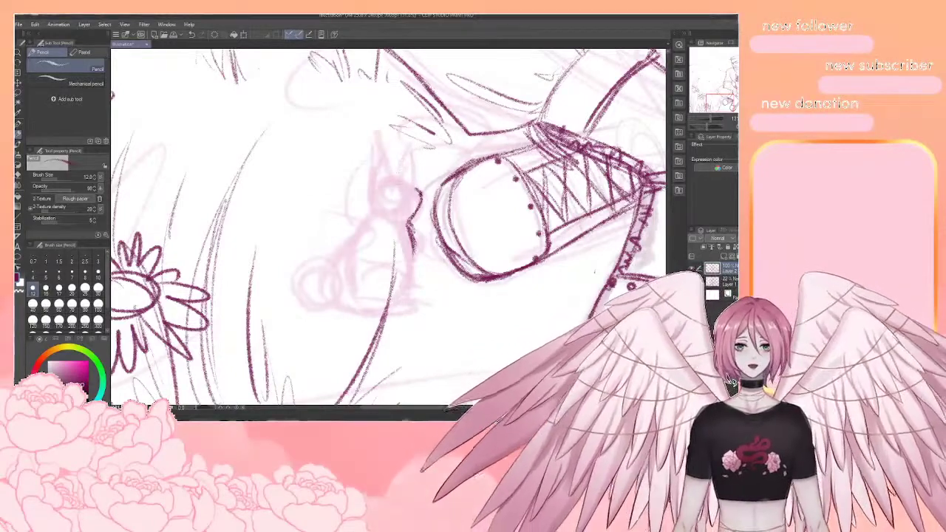
Draw the rabbit's raised front paw, then trace its curved back, small fluffy tail and underside
left_click_drag(432, 271, 409, 256)
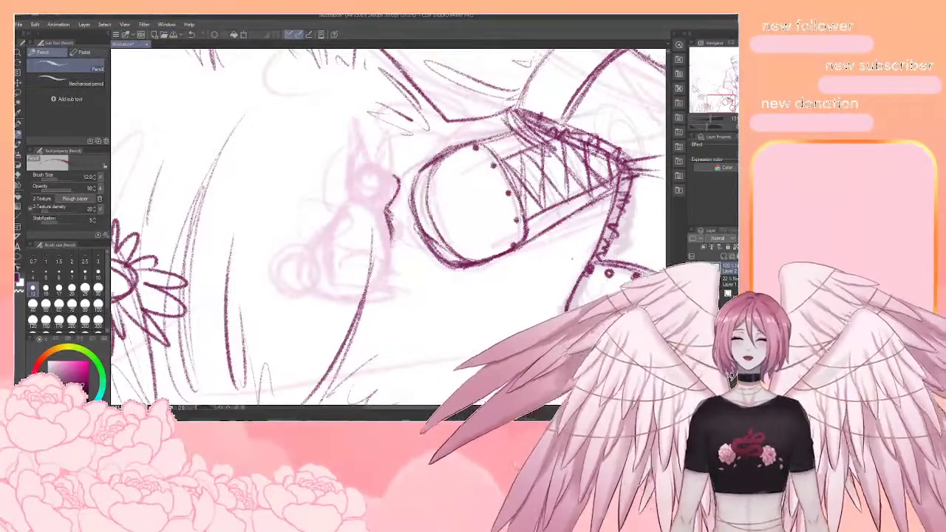
mouse_move(392, 237)
left_mouse_down()
mouse_move(406, 267)
mouse_move(379, 237)
mouse_move(389, 254)
mouse_move(392, 242)
left_mouse_up()
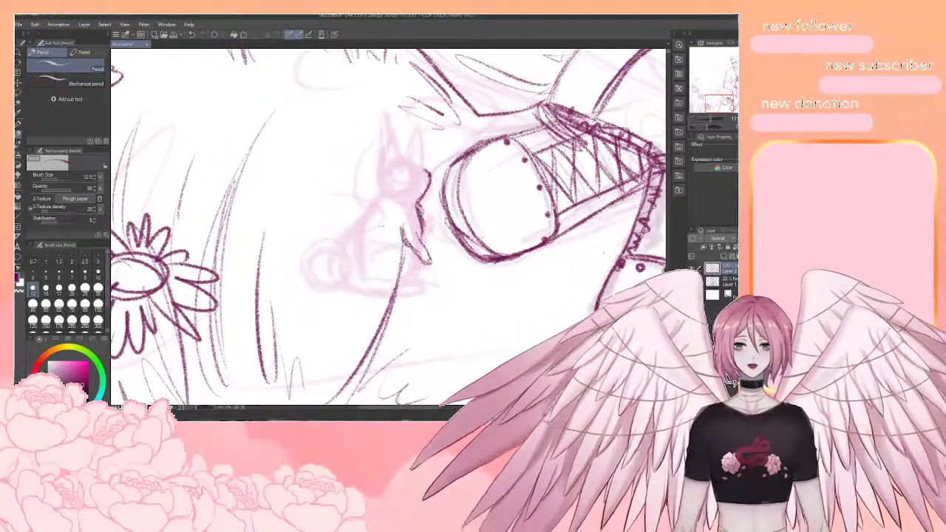
mouse_move(377, 190)
left_mouse_down()
mouse_move(343, 275)
mouse_move(330, 254)
mouse_move(319, 269)
mouse_move(321, 279)
mouse_move(328, 262)
mouse_move(365, 296)
mouse_move(391, 296)
left_mouse_up()
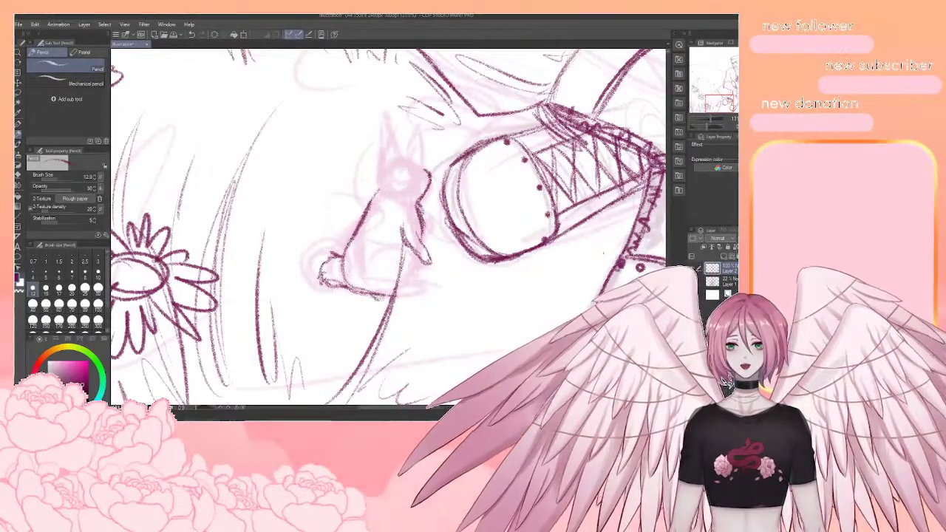
Erase the overlap at the rabbit's base and redraw its underside, hind leg and foot in front of the grass blade
key("e")
mouse_move(381, 296)
left_mouse_down()
mouse_move(398, 299)
mouse_move(360, 292)
mouse_move(375, 305)
mouse_move(400, 299)
mouse_move(397, 290)
left_mouse_up()
key("p")
left_click_drag(378, 292, 398, 291)
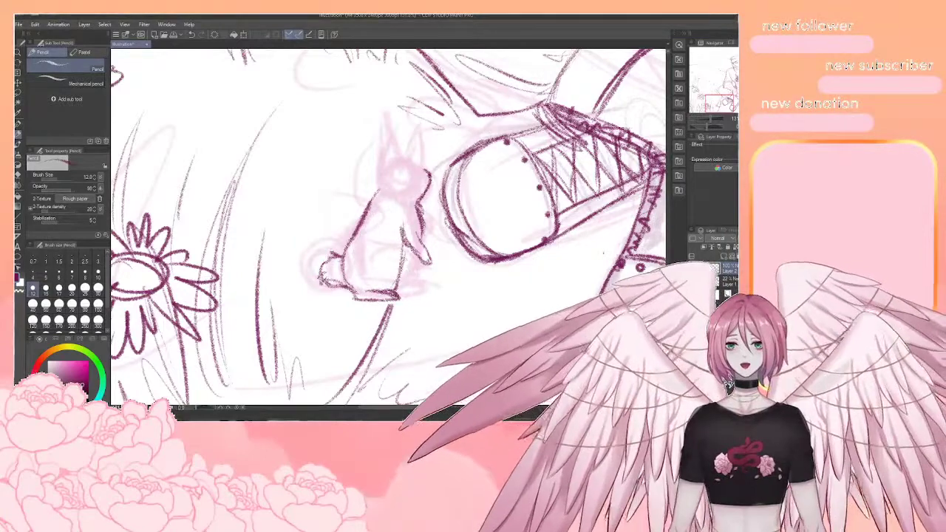
mouse_move(411, 250)
left_mouse_down()
mouse_move(398, 289)
mouse_move(384, 293)
mouse_move(417, 288)
mouse_move(406, 291)
left_mouse_up()
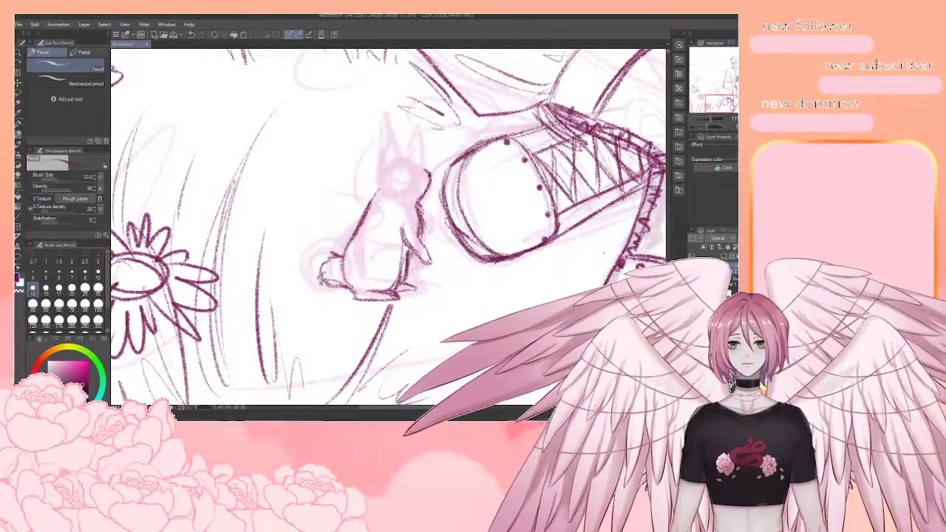
left_click_drag(430, 207, 422, 249)
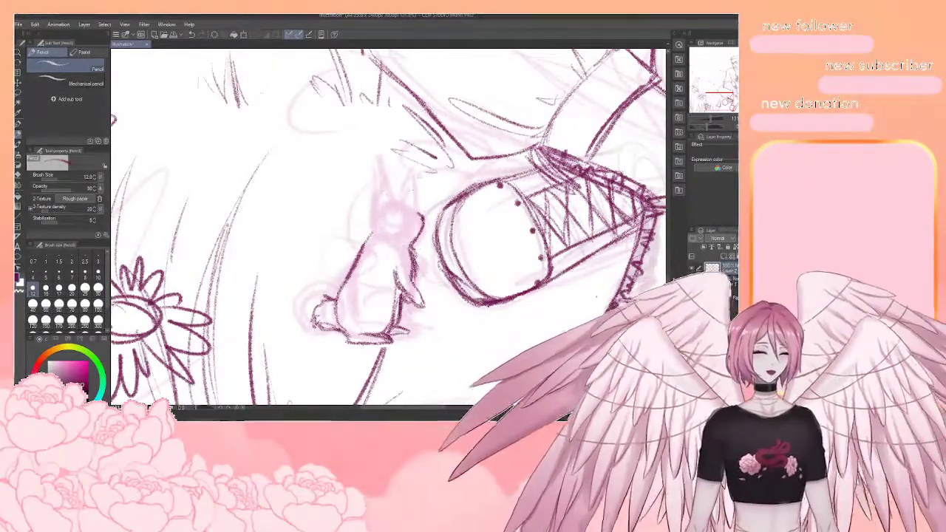
Trace the rabbit's rounded head and two pointed ears, adding an inner line to the ear nearest the boot
left_click_drag(377, 210, 366, 244)
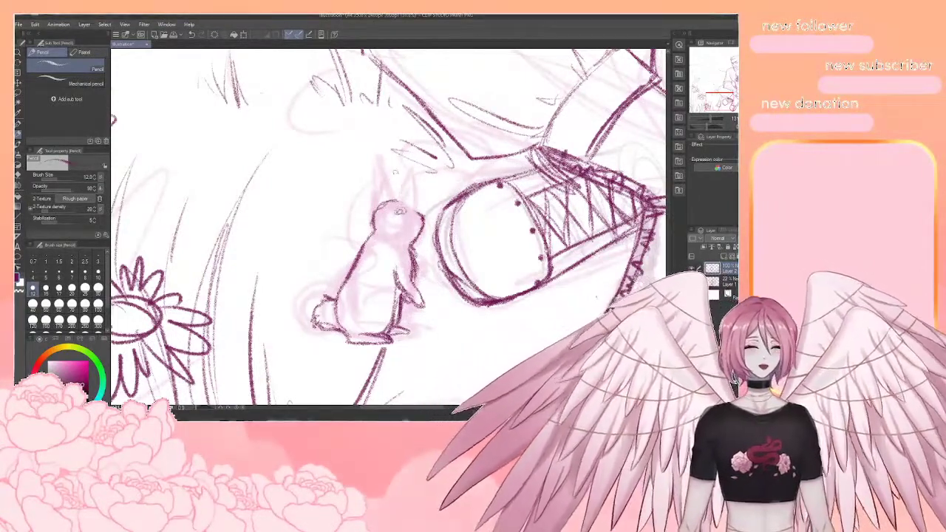
left_click_drag(412, 166, 398, 213)
mouse_move(413, 164)
left_mouse_down()
mouse_move(404, 215)
mouse_move(420, 216)
left_mouse_up()
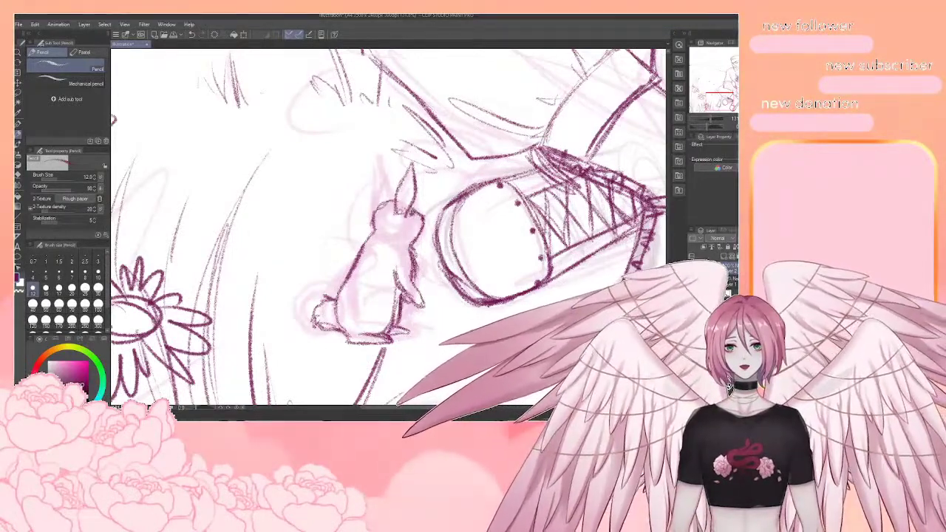
left_click_drag(376, 187, 385, 203)
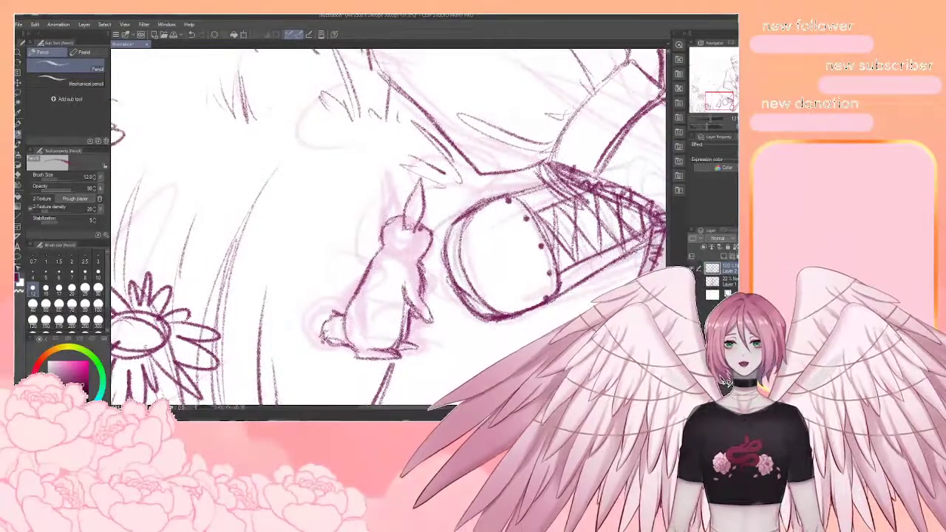
left_click_drag(384, 173, 383, 214)
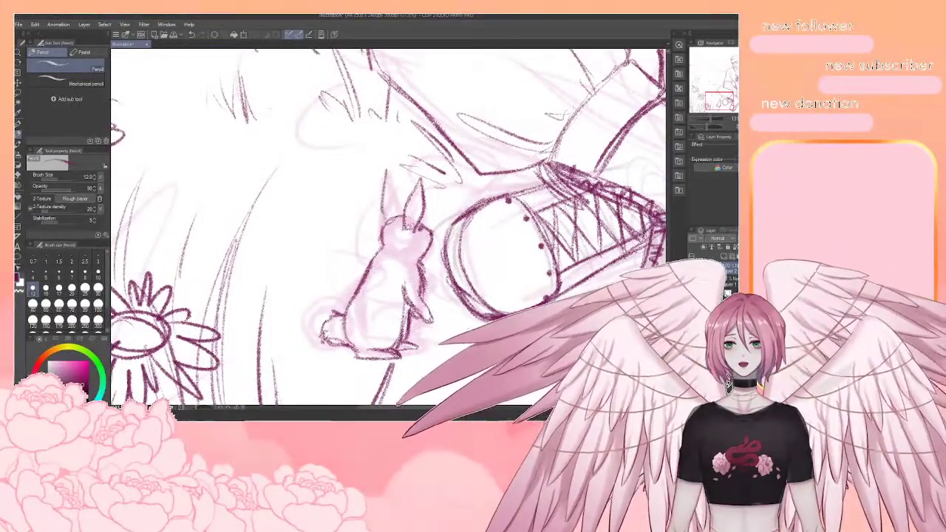
left_click_drag(387, 172, 400, 216)
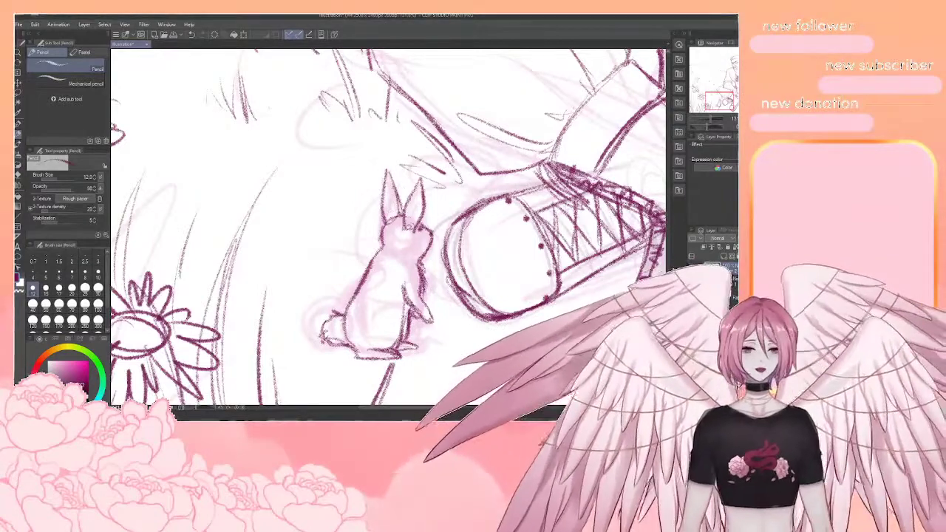
left_click_drag(420, 185, 416, 224)
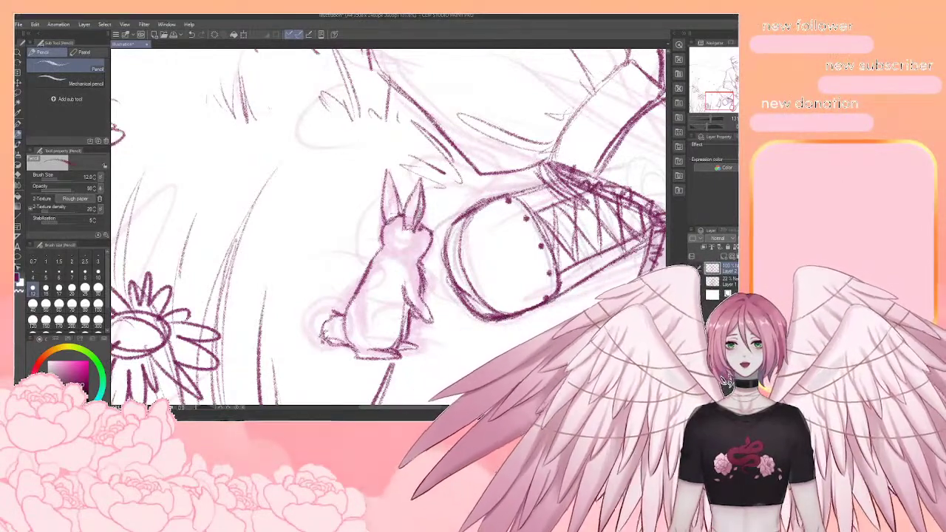
Clean up the lines at the base of the rabbit's ears and move the ear nearest the boot slightly upward
key("e")
left_click_drag(390, 225, 400, 218)
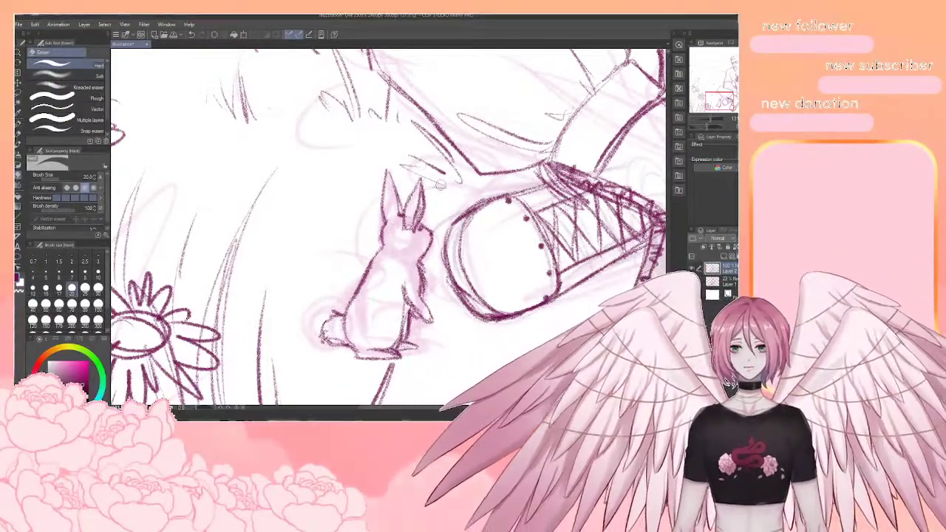
key("p")
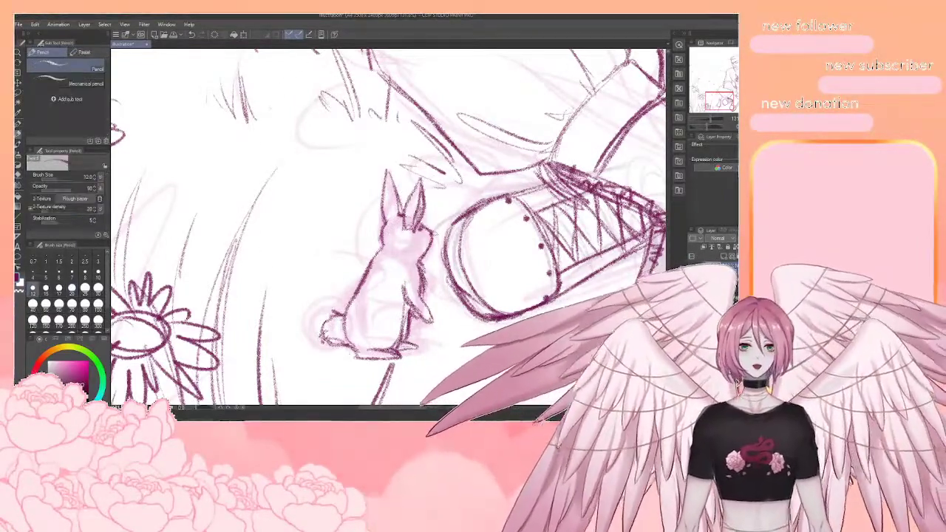
key("e")
key("m")
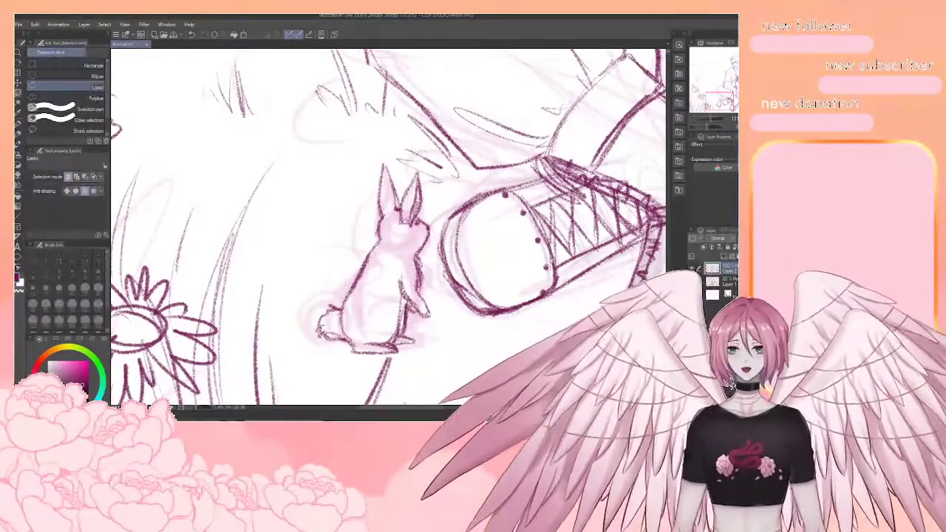
mouse_move(401, 222)
left_mouse_down()
mouse_move(423, 185)
mouse_move(400, 214)
left_mouse_up()
key("ctrl+t")
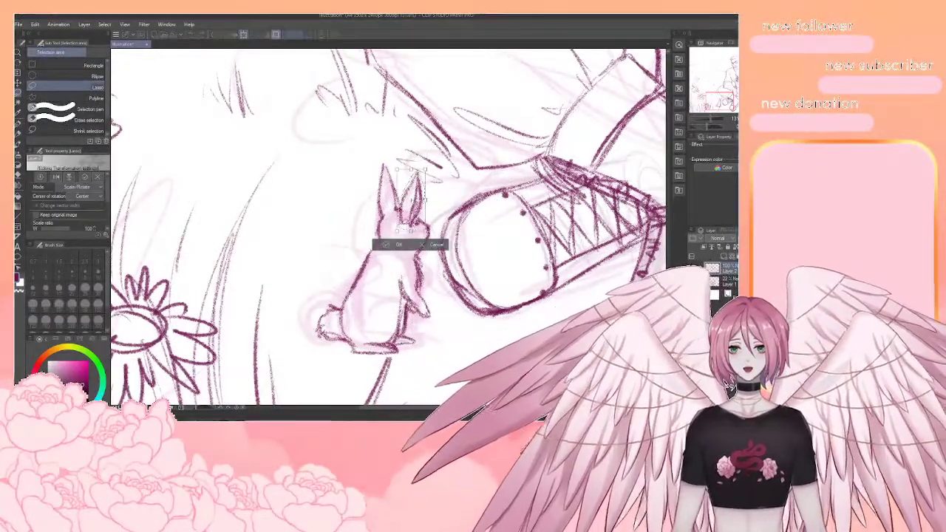
left_click_drag(411, 195, 412, 192)
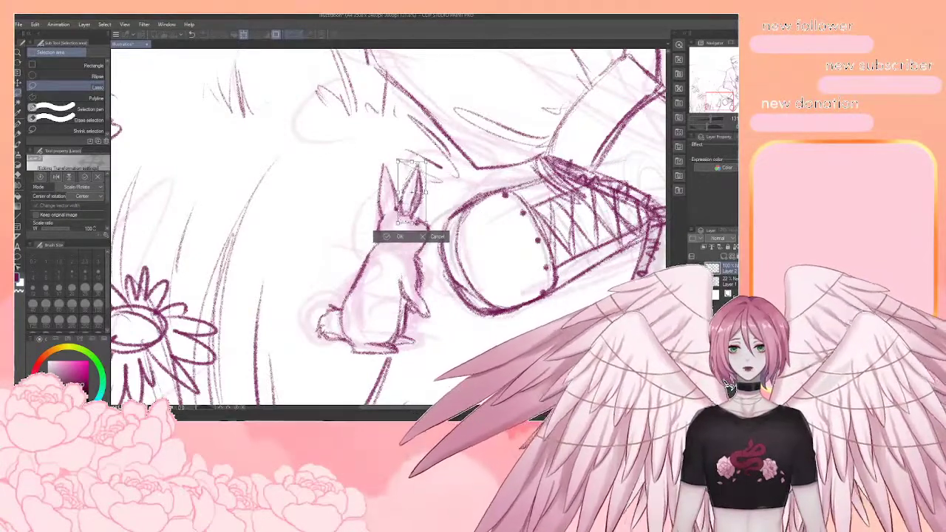
key("Return")
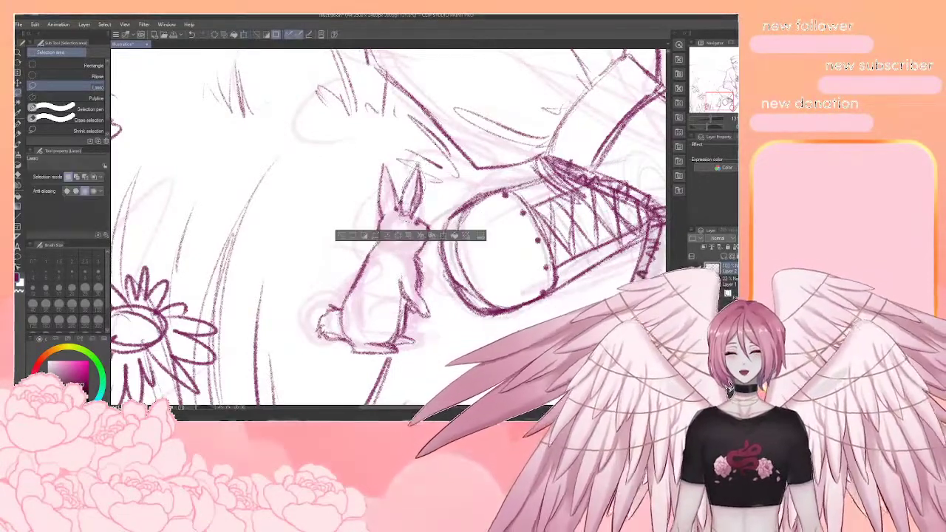
key("ctrl+d")
Erase and redraw the rabbit's muzzle and jaw in a rounder shape, and tidy the back of its head
key("p")
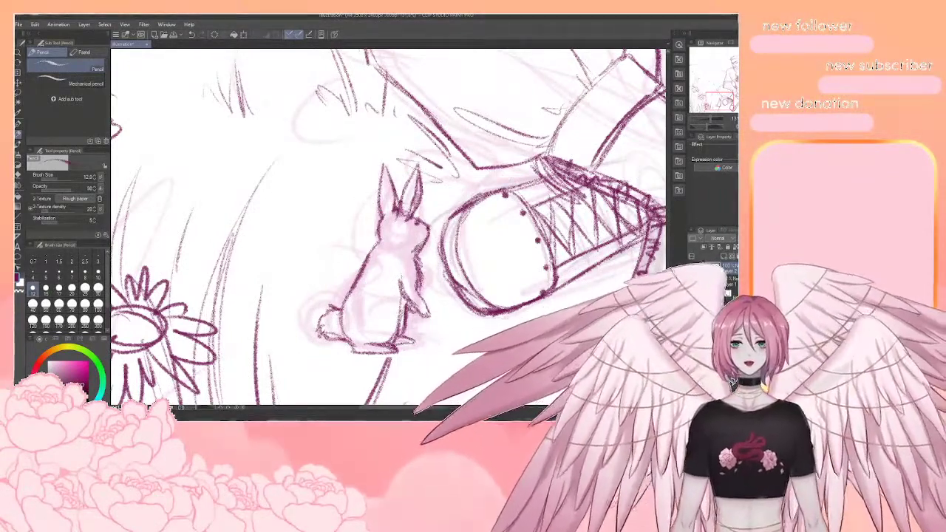
key("e")
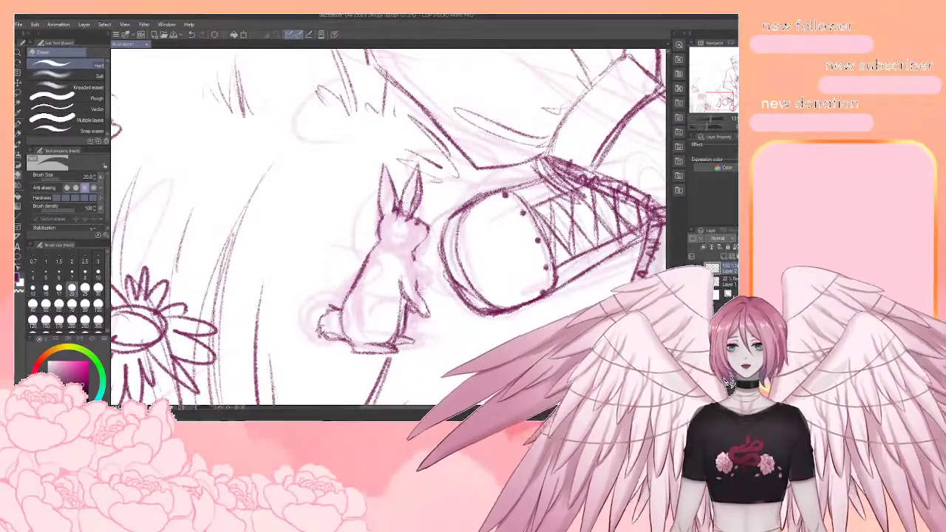
key("p")
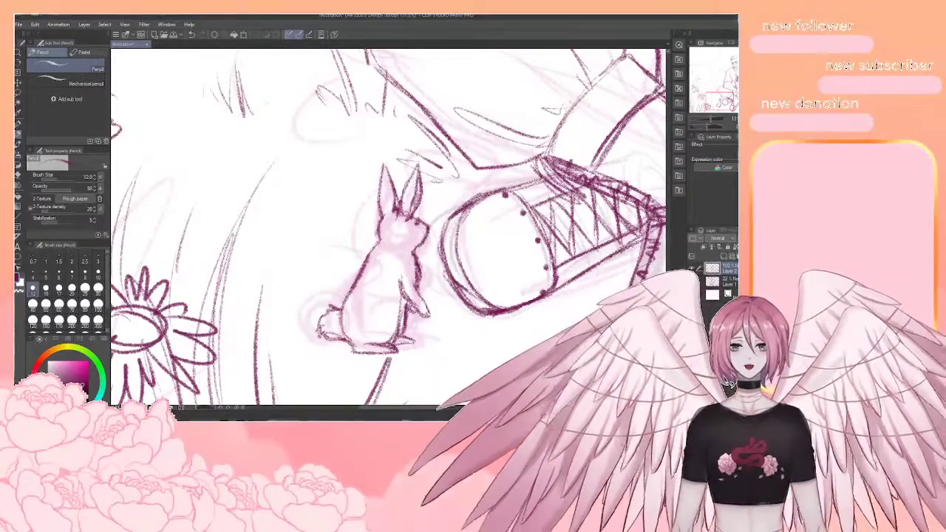
key("e")
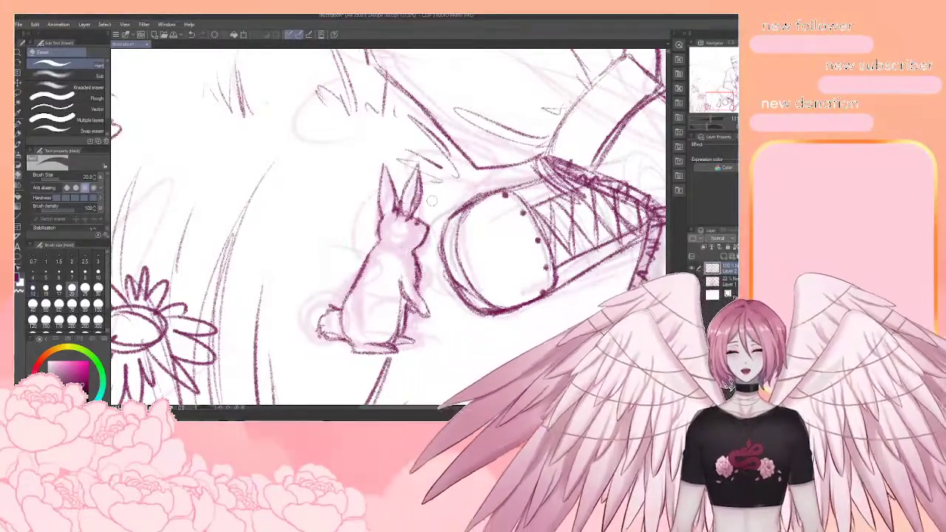
key("p")
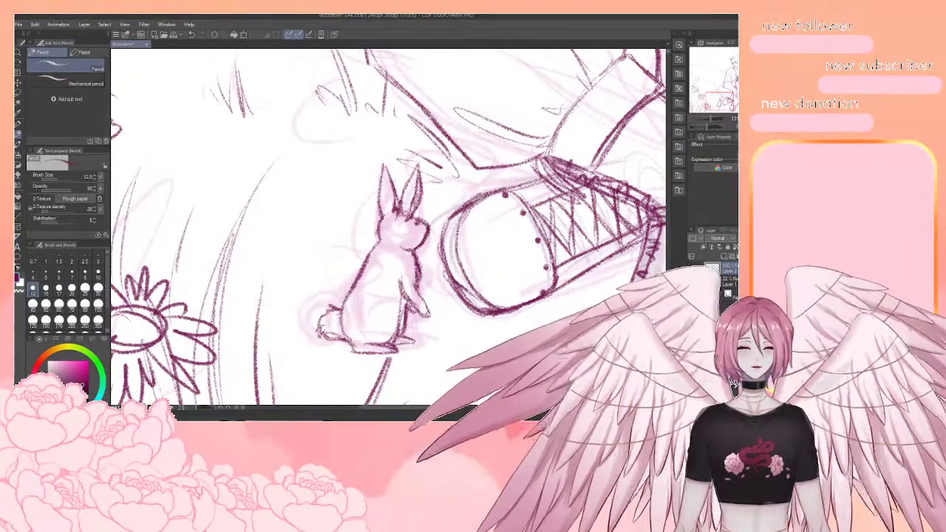
left_click_drag(392, 229, 388, 218)
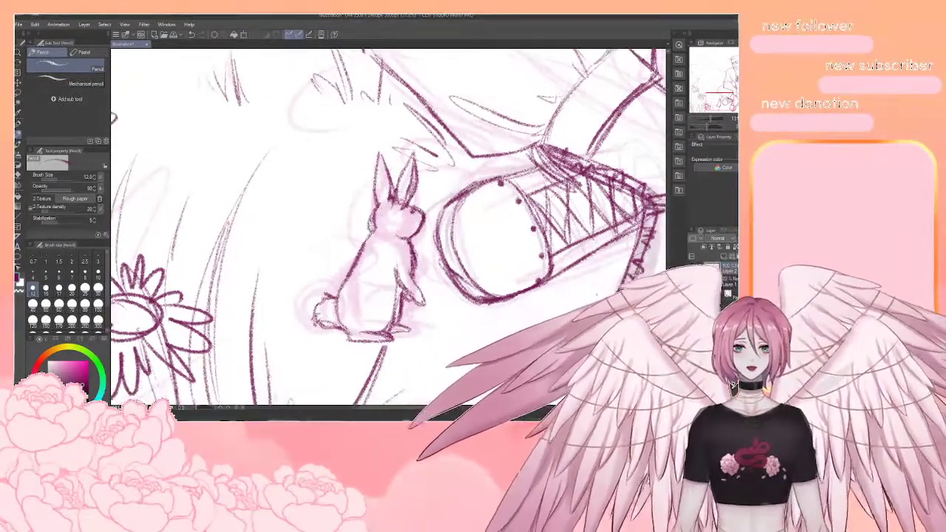
key("e")
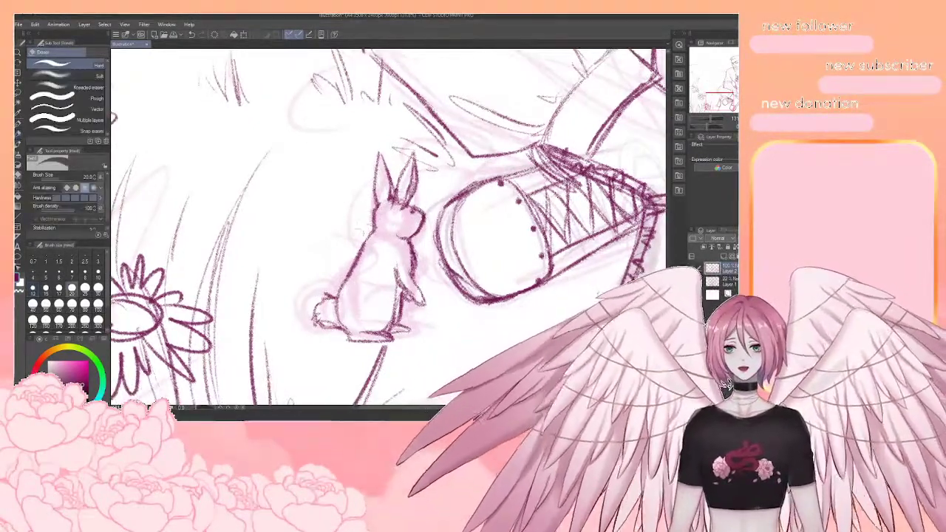
left_click_drag(396, 222, 388, 229)
Reduce the opacity of the finished sketch layer, Layer 2, to 33%
scroll(421, 248, "down", 11)
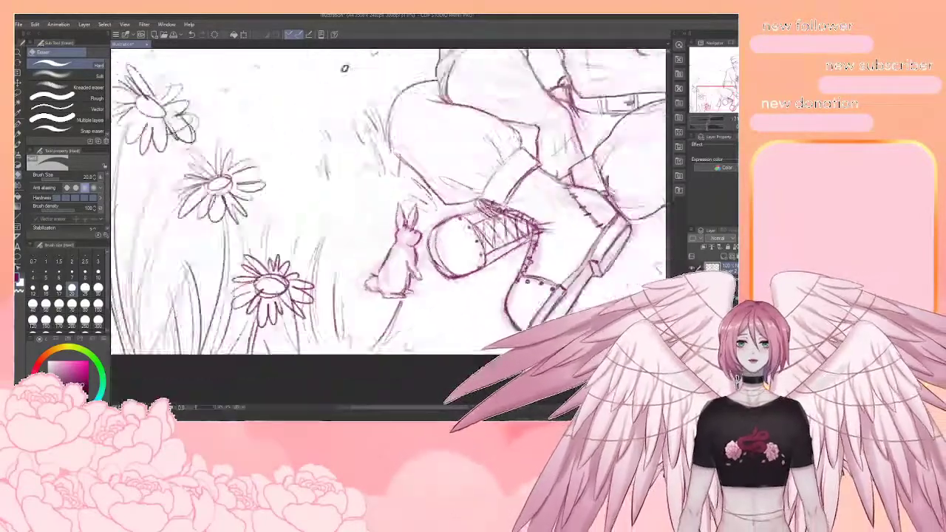
scroll(466, 158, "up", 1)
scroll(496, 125, "up", 3)
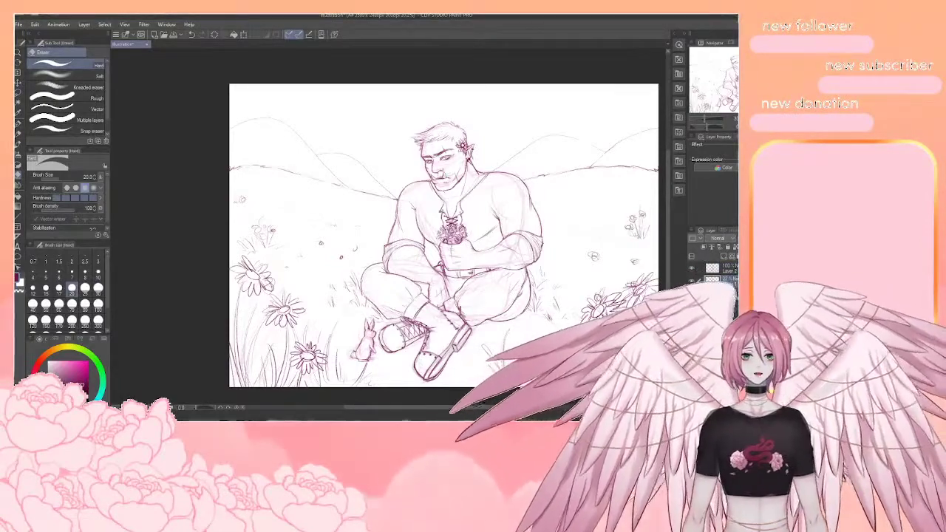
left_click(745, 238)
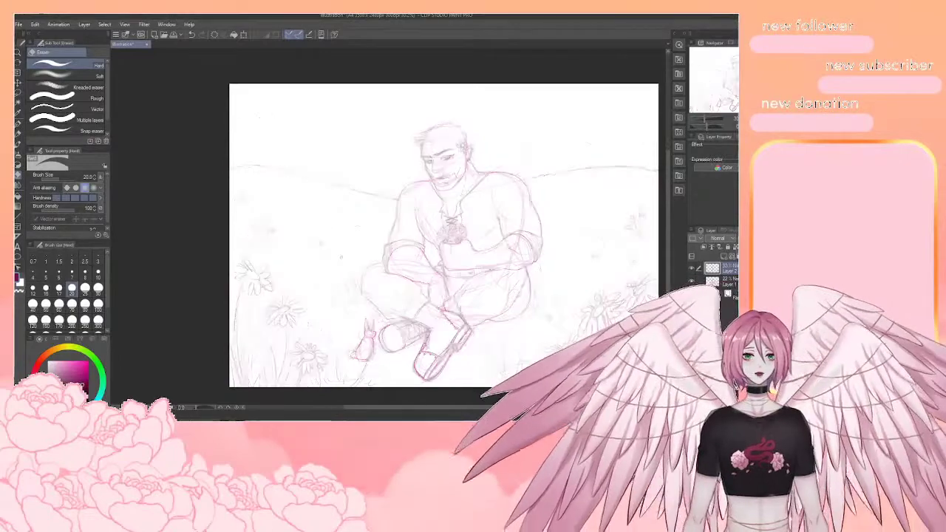
Clear the old rough sketch from Layer 1, set that layer to 100% opacity and move it above Layer 2
left_click(730, 282)
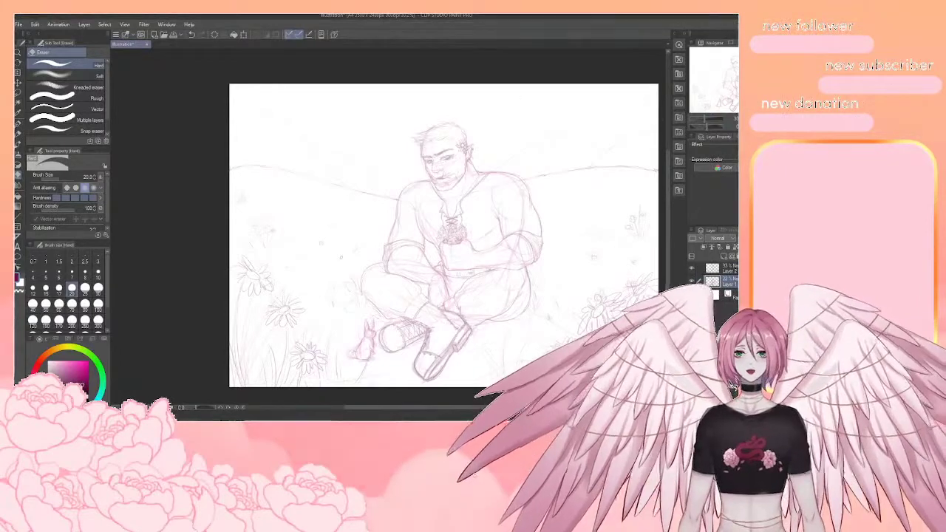
left_click(215, 34)
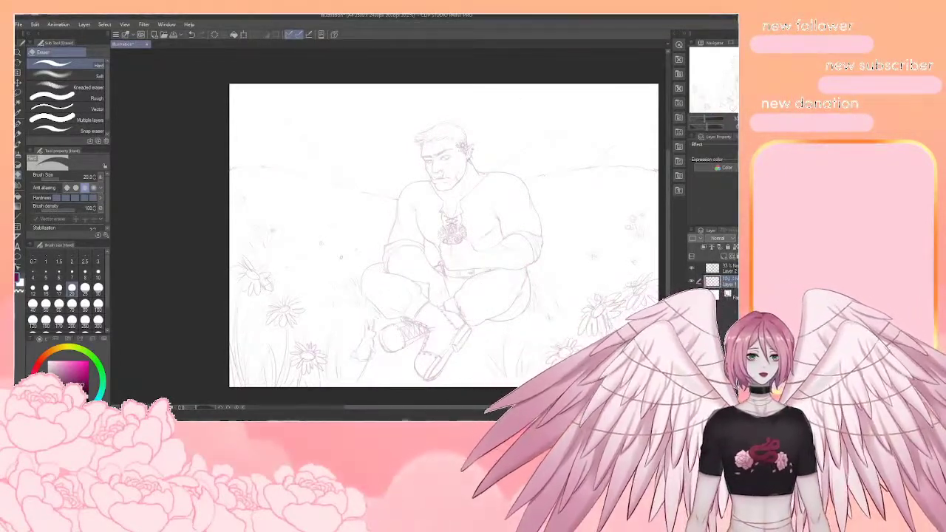
left_click_drag(729, 281, 728, 264)
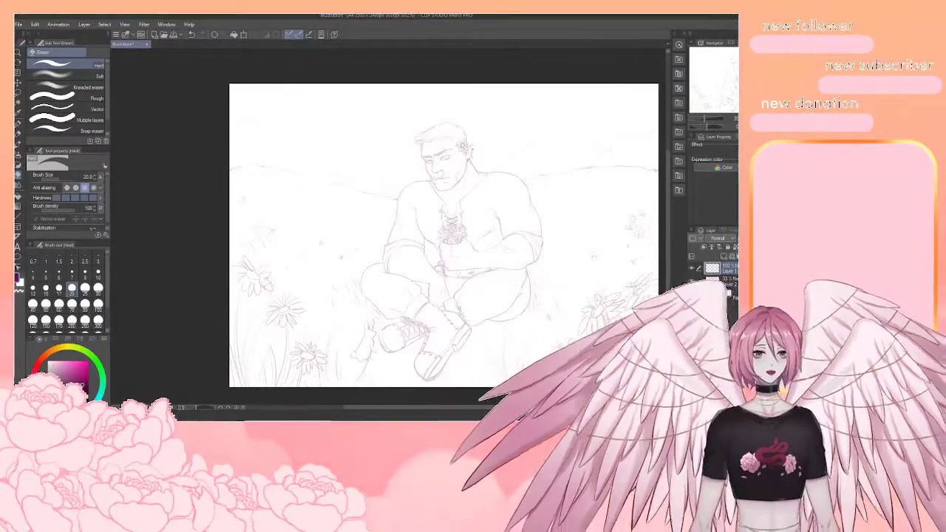
Switch from the eraser to the Textured pen for inking over the faded sketch
scroll(570, 239, "down", 3)
scroll(551, 186, "up", 7)
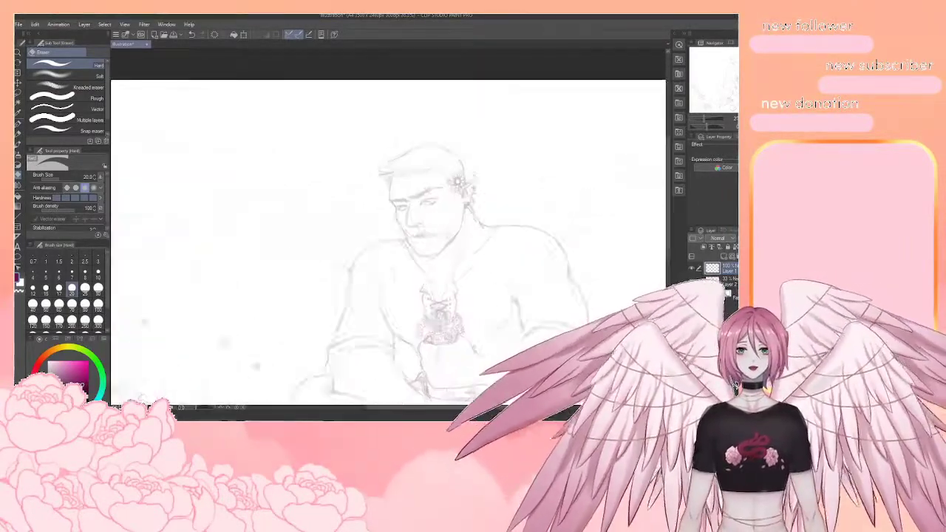
scroll(388, 222, "down", 4)
scroll(388, 222, "up", 1)
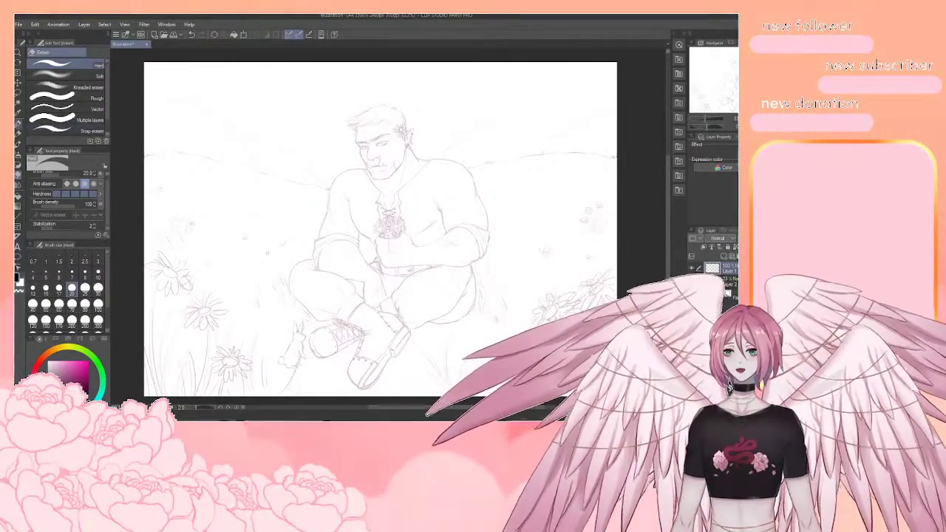
key("p")
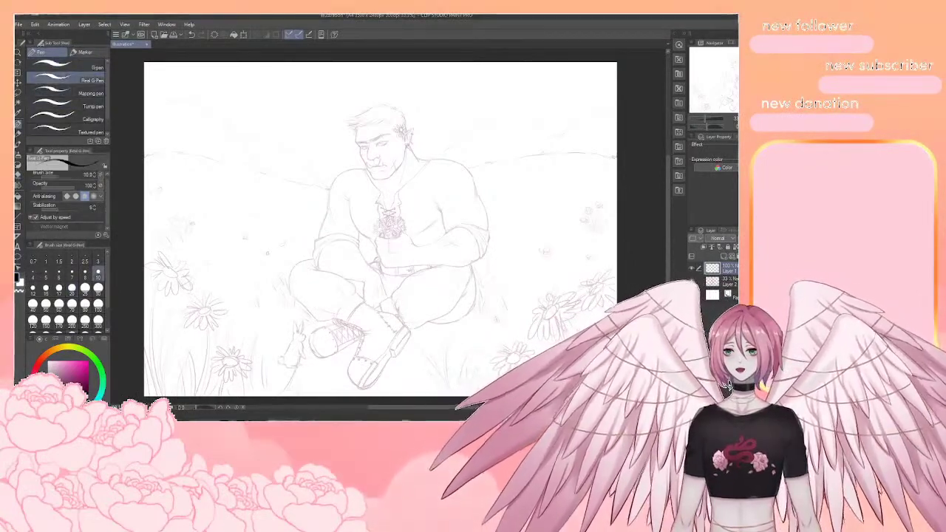
scroll(68, 116, "down", 1)
left_click(68, 115)
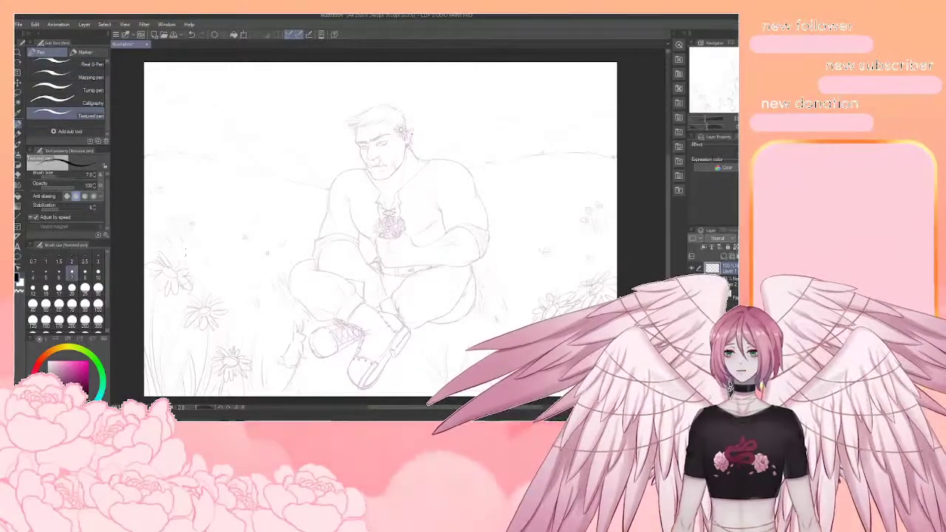
Ink the scar crossing the man's flower-side eyebrow as two close, tapering diagonal lines, redoing the first stroke
scroll(381, 126, "down", 2)
scroll(379, 129, "up", 6)
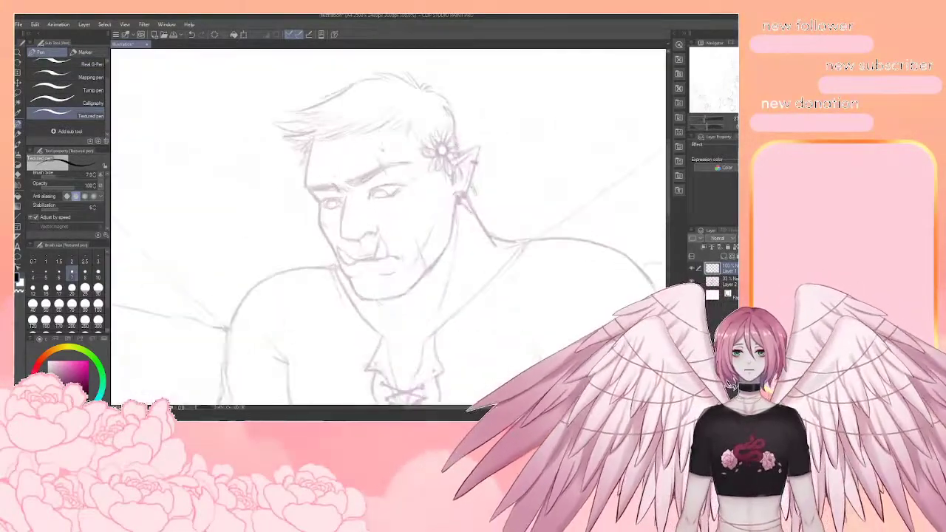
scroll(355, 211, "up", 1)
scroll(355, 210, "up", 1)
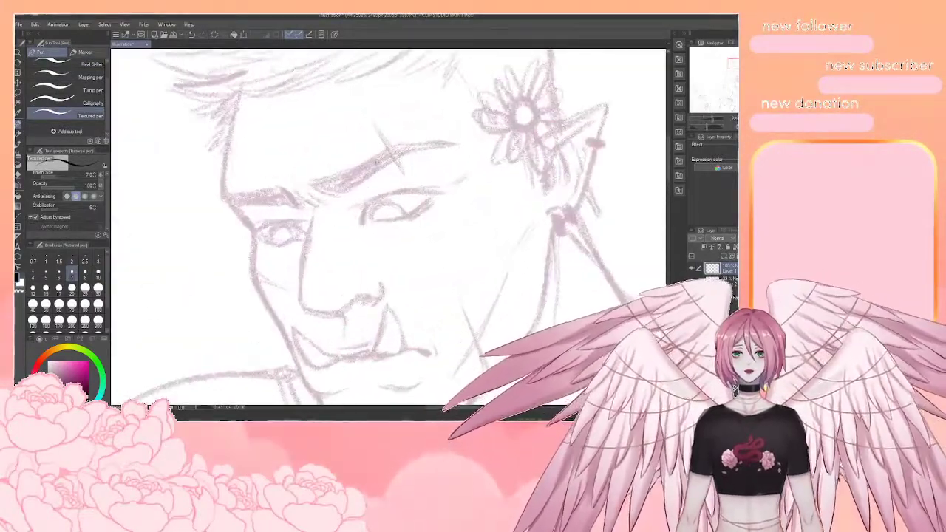
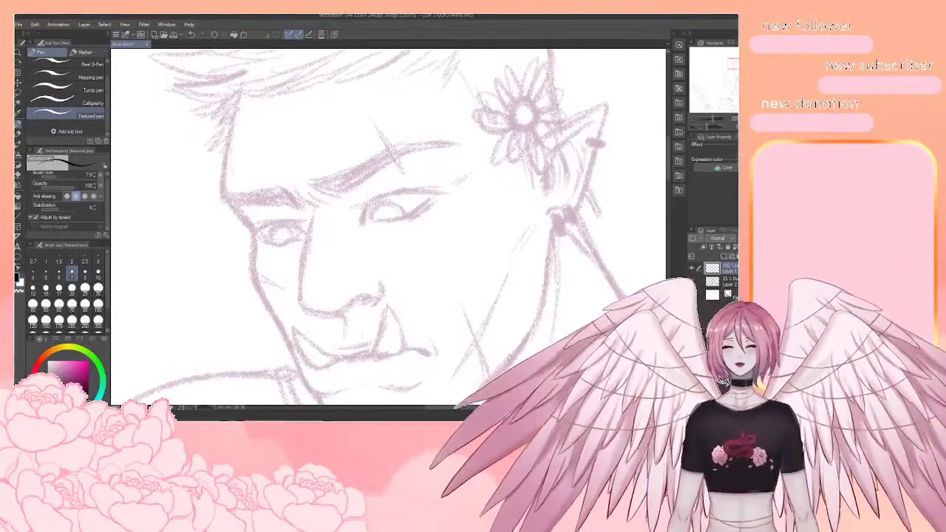
scroll(510, 358, "down", 2)
scroll(436, 170, "up", 5)
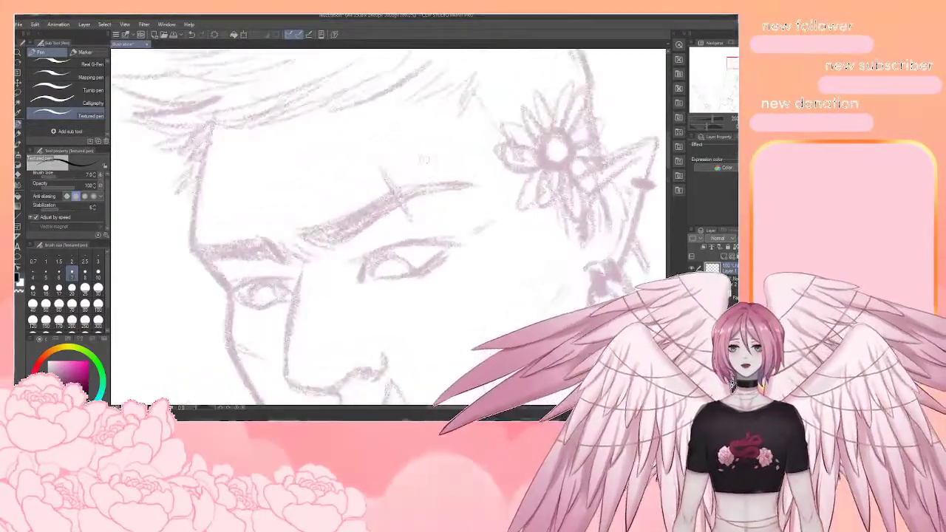
left_click_drag(367, 157, 413, 230)
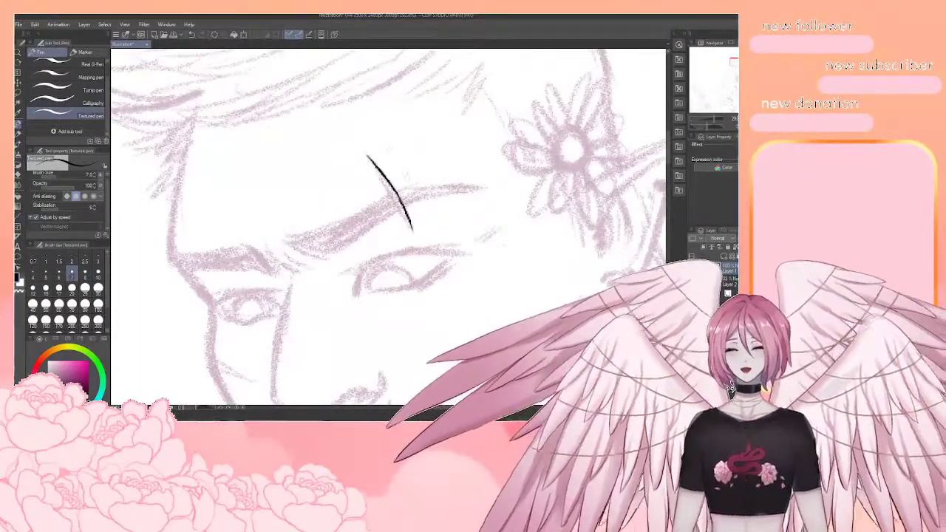
key("ctrl+z")
key("ctrl+z")
left_click_drag(393, 189, 410, 224)
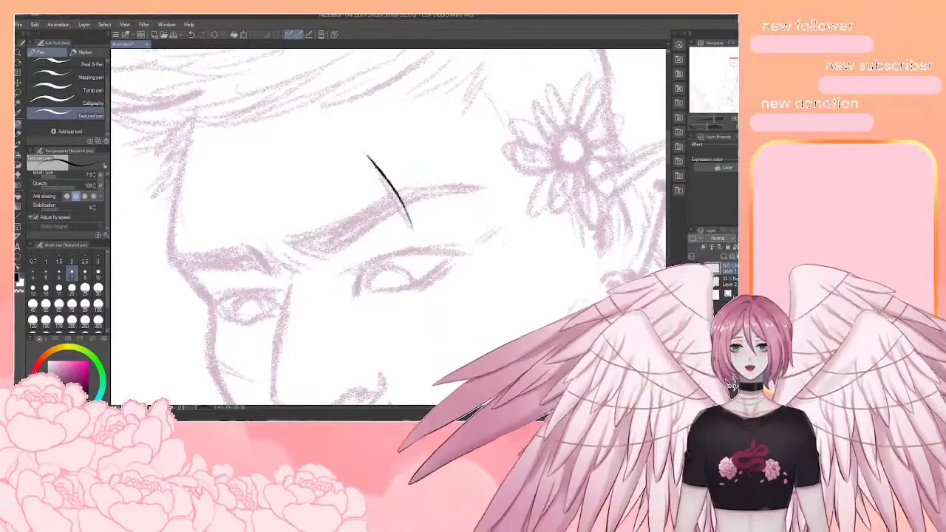
left_click_drag(373, 165, 412, 230)
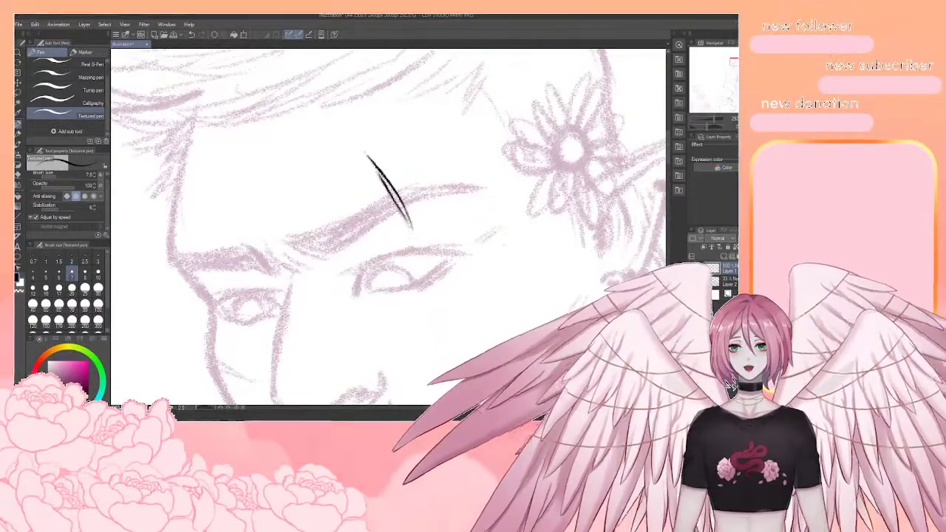
Ink two short curved frown creases between the man's eyebrows above the bridge of the nose
mouse_move(372, 148)
left_mouse_down()
mouse_move(389, 142)
mouse_move(378, 137)
left_mouse_up()
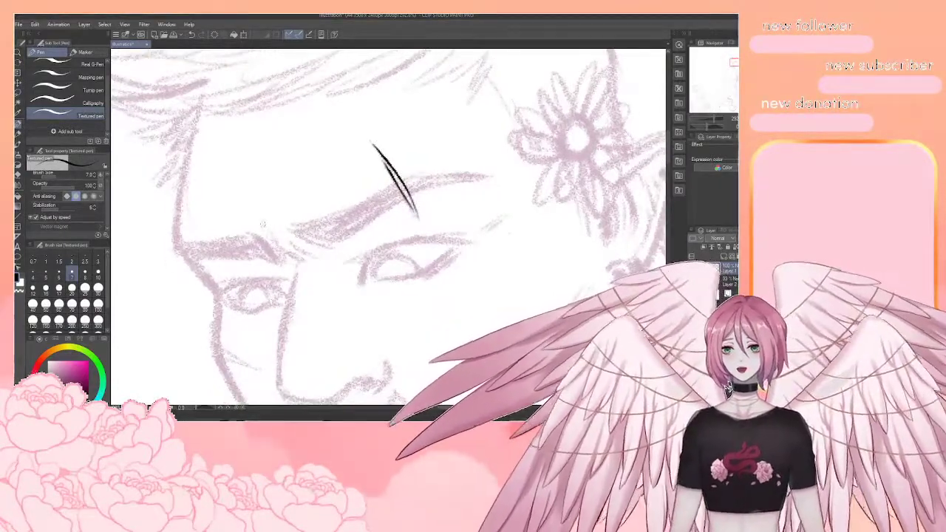
left_click_drag(265, 229, 300, 270)
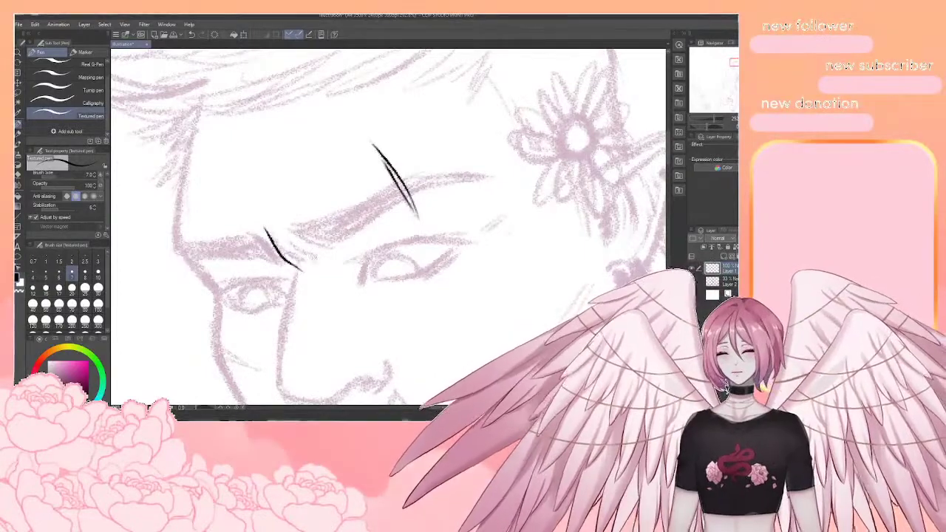
key("e")
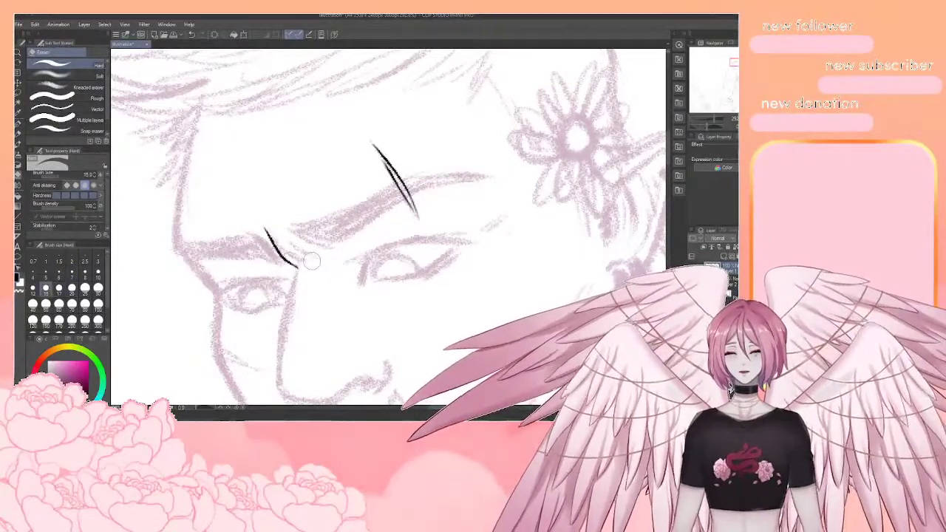
key("p")
key("e")
key("p")
key("e")
key("p")
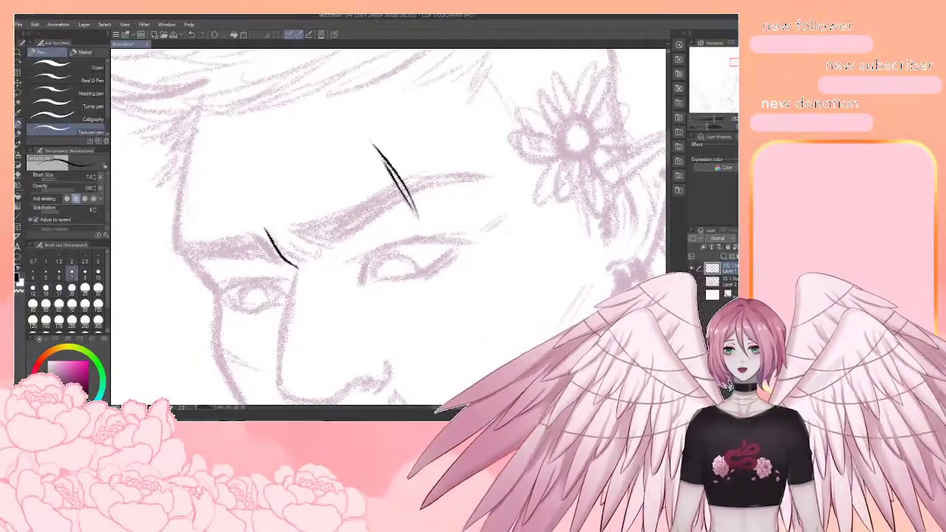
left_click_drag(284, 238, 318, 263)
Thin out the second frown crease with the eraser and ink the inner end of the flower-side eyebrow
left_click_drag(352, 233, 321, 243)
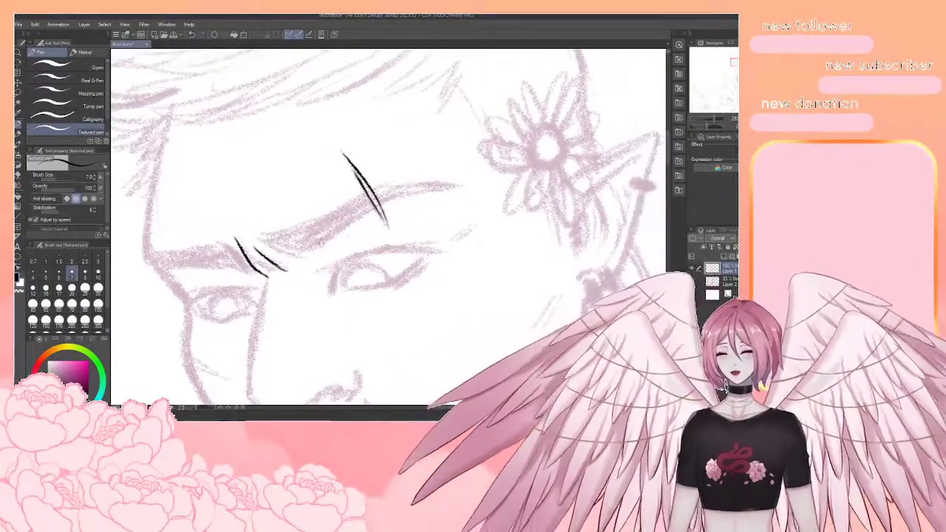
key("e")
left_click_drag(256, 249, 283, 275)
key("p")
key("p")
key("p")
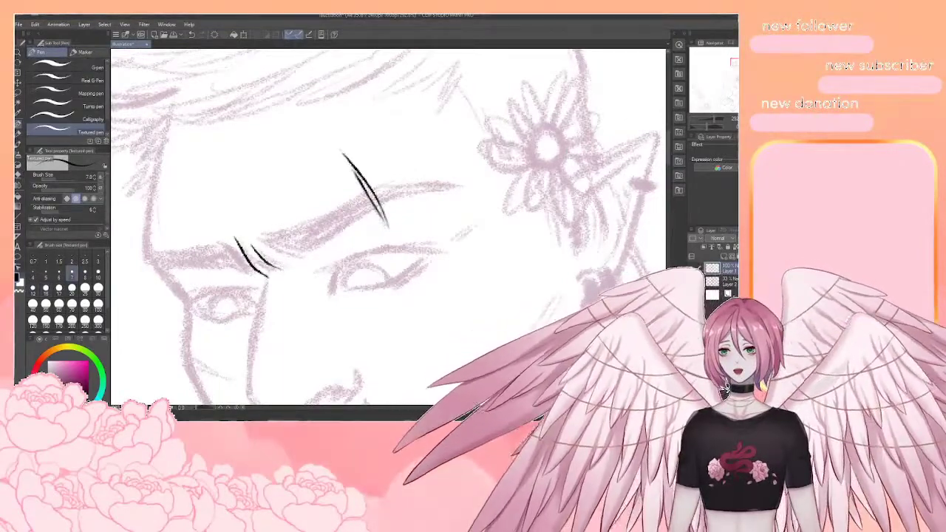
left_click_drag(259, 241, 295, 257)
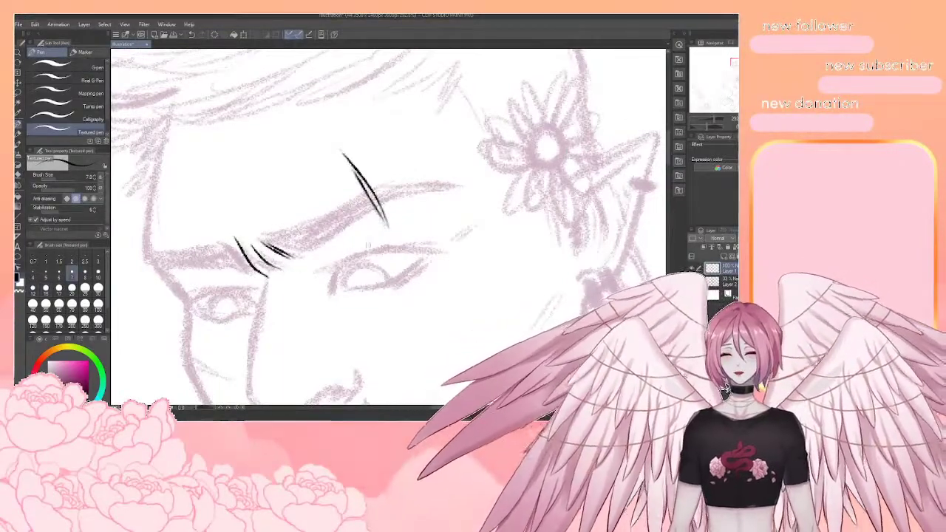
Ink the upper and lower edges of the flower-side eyebrow from its inner end to the scar
key("shift+space")
left_click_drag(443, 258, 431, 201)
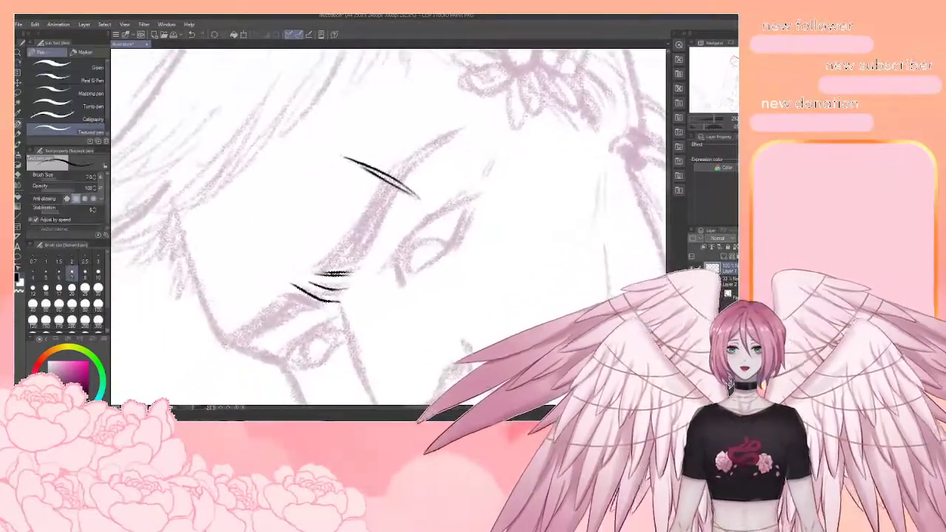
key("shift+space")
left_click_drag(444, 259, 413, 222)
key("space")
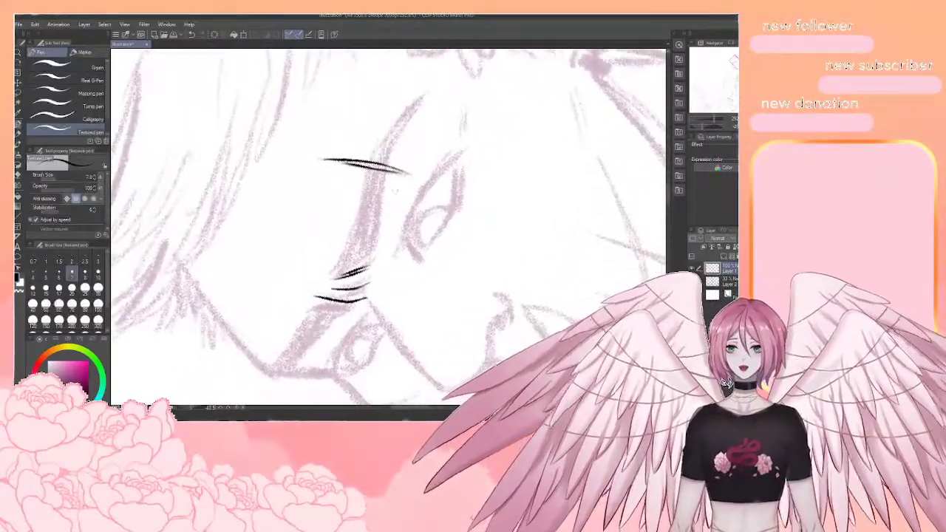
left_click_drag(362, 193, 337, 273)
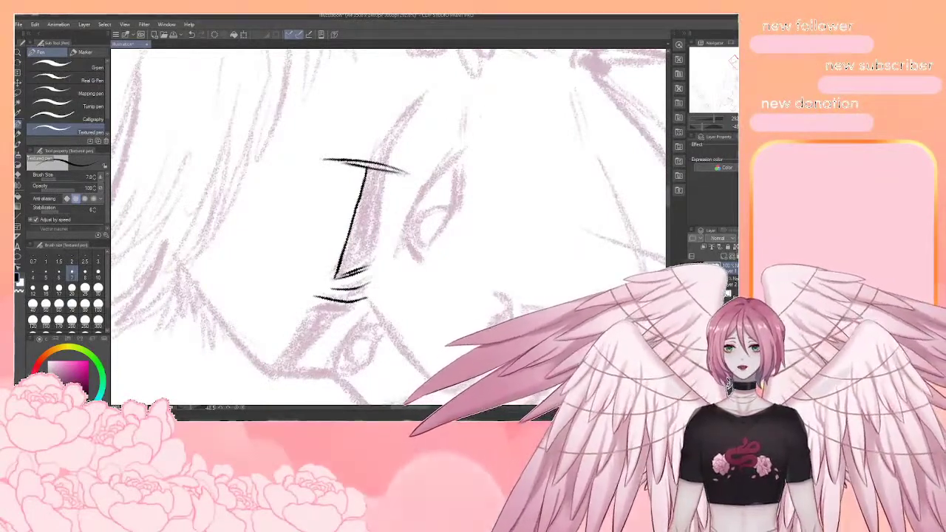
key("space")
mouse_move(384, 195)
left_mouse_down()
mouse_move(346, 185)
mouse_move(336, 222)
left_mouse_up()
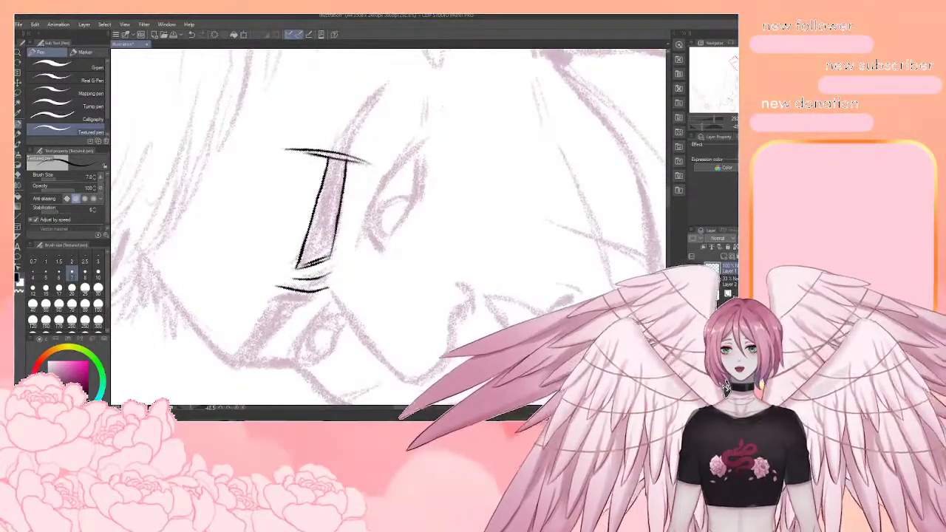
Ink the outline of the eyebrow's tail beyond the scar, tapering it to a point
key("space")
left_click_drag(346, 185, 331, 228)
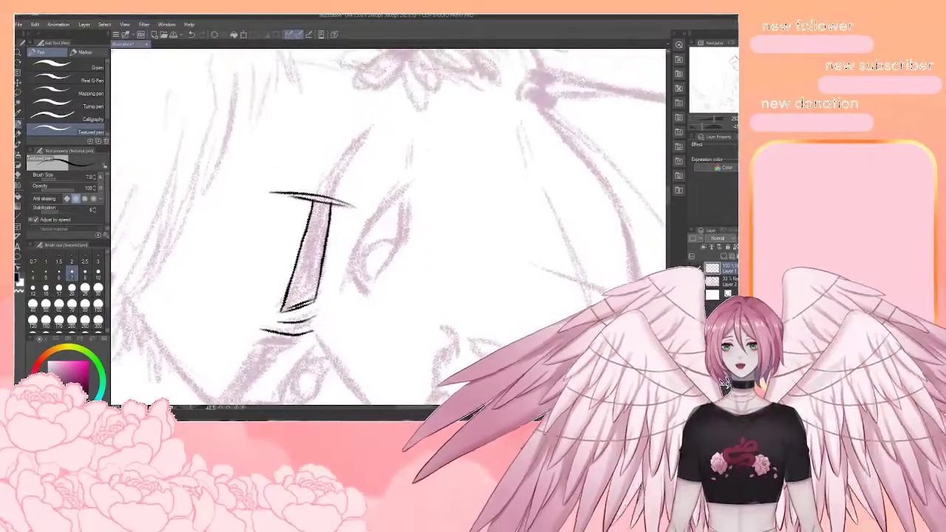
mouse_move(321, 184)
left_mouse_down()
mouse_move(313, 200)
mouse_move(373, 122)
mouse_move(331, 199)
left_mouse_up()
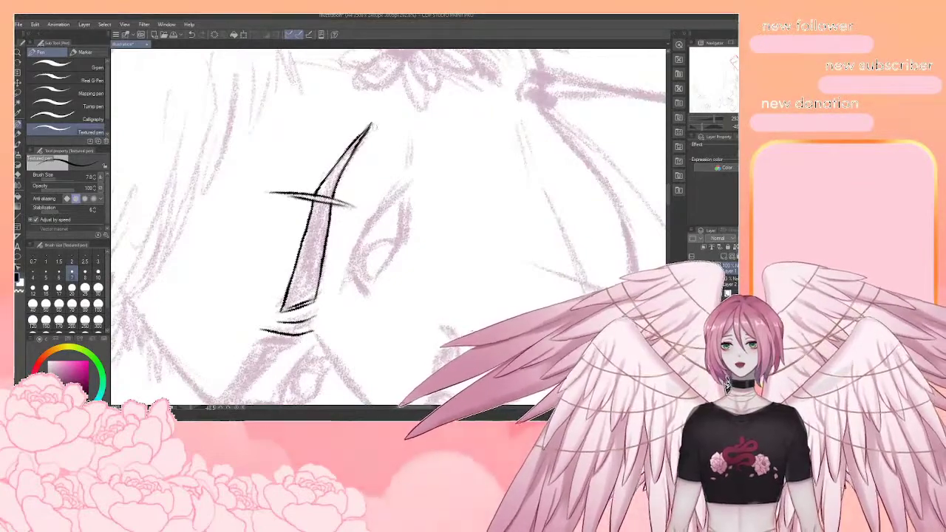
Ink short crease strokes beyond the outer corner of the flower-side eye, undoing and redrawing unsatisfactory attempts
key("r")
left_click_drag(372, 123, 437, 129)
key("p")
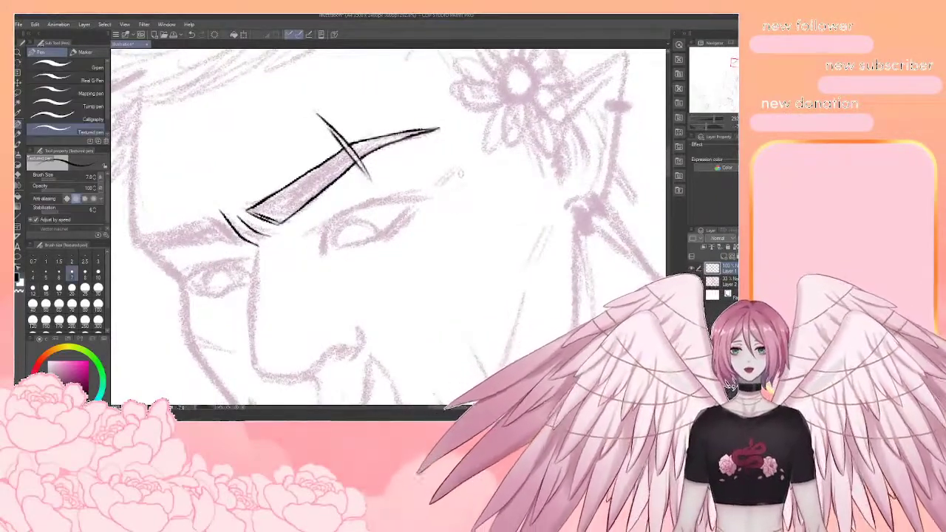
left_click_drag(437, 185, 454, 167)
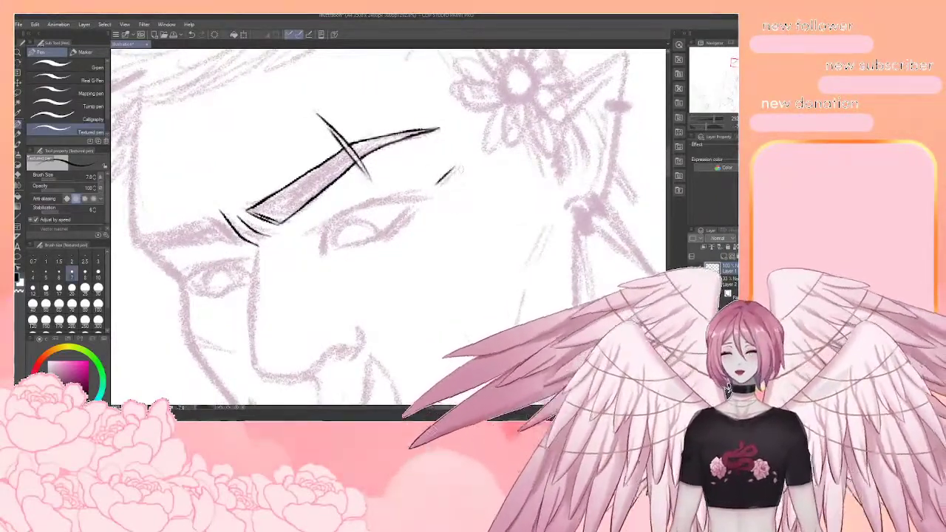
key("ctrl+z")
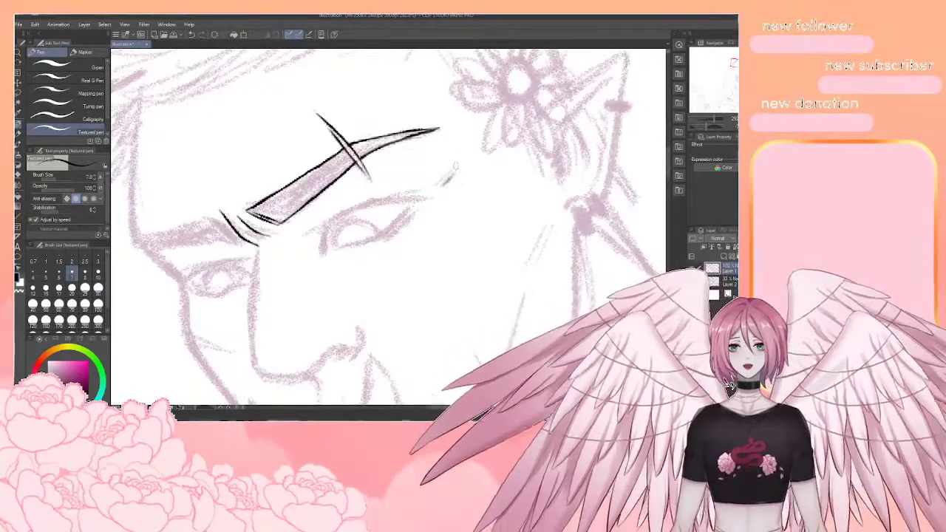
left_click_drag(442, 185, 473, 139)
key("ctrl+z")
key("ctrl+z")
key("ctrl+z")
key("ctrl+z")
left_click_drag(463, 156, 479, 137)
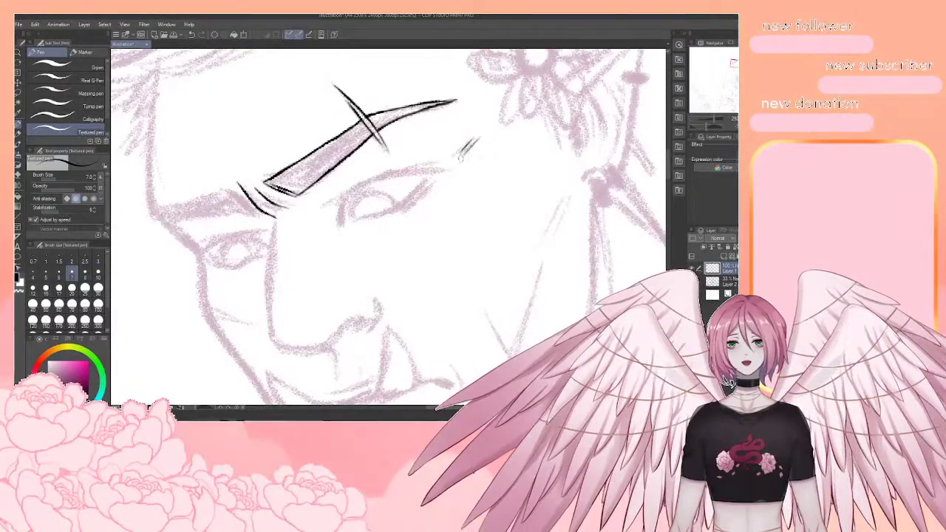
Ink two short parallel cheekbone lines just in front of the earlobe, undoing and redrawing the second line
left_click_drag(473, 221, 391, 194)
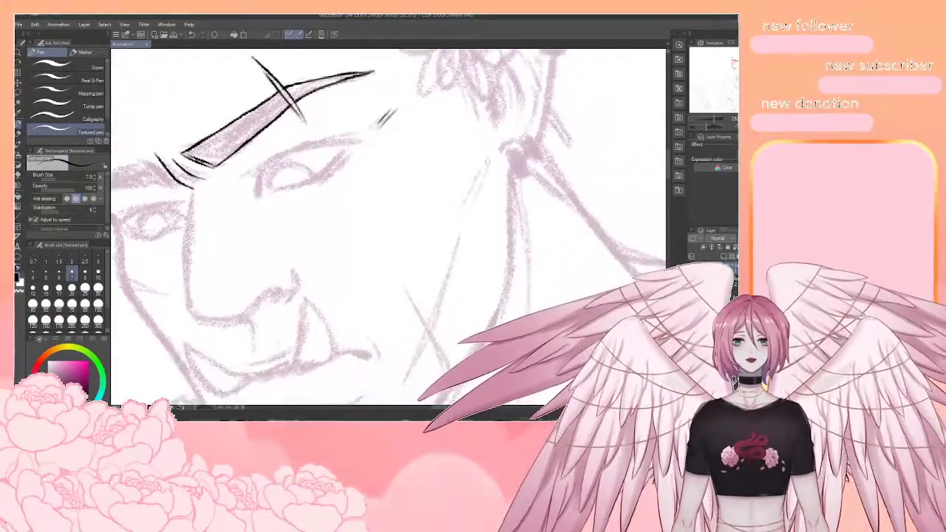
left_click_drag(492, 153, 468, 212)
left_click_drag(485, 168, 458, 223)
key("ctrl+z")
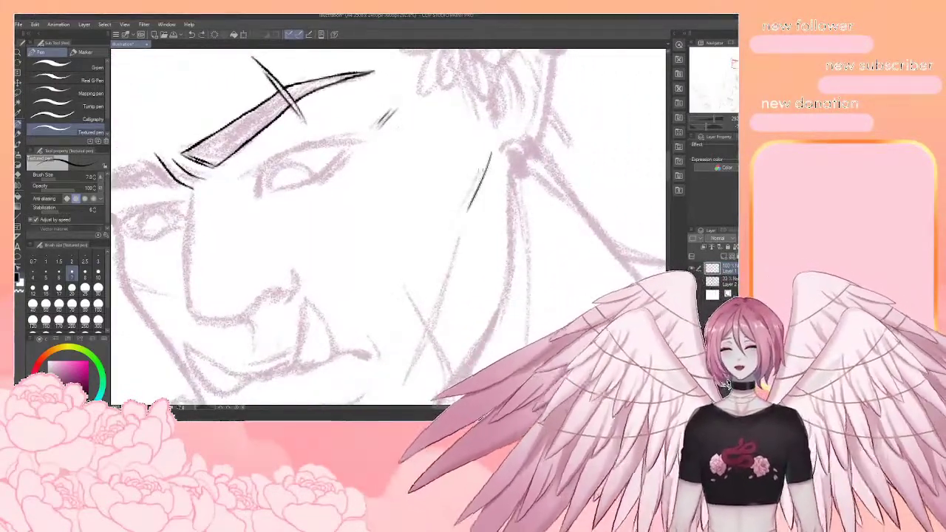
left_click_drag(482, 166, 471, 197)
key("ctrl+z")
left_click_drag(484, 163, 446, 234)
key("ctrl+z")
mouse_move(482, 164)
left_mouse_down()
mouse_move(455, 226)
mouse_move(515, 240)
mouse_move(487, 251)
mouse_move(502, 249)
left_mouse_up()
Erase the inked eyebrow tail beyond the scar and return to the Textured pen
scroll(422, 195, "up", 2)
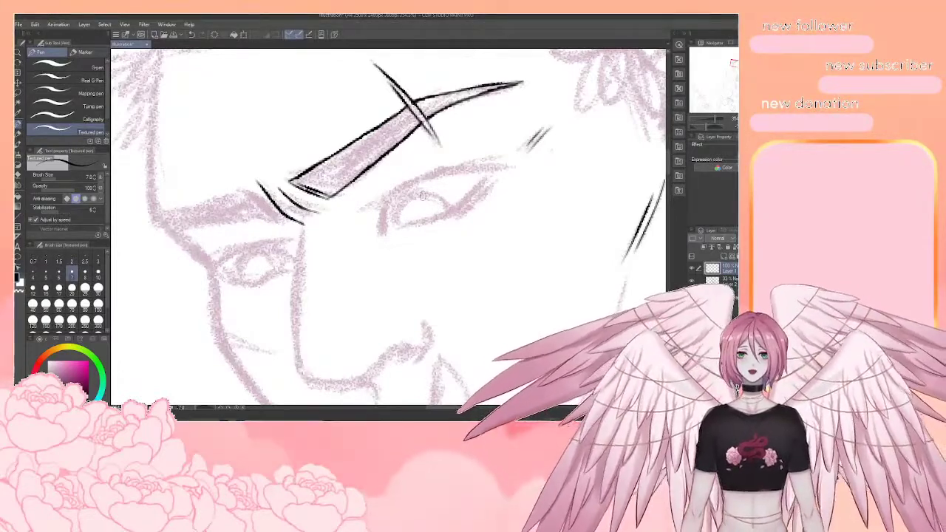
scroll(423, 193, "down", 3)
scroll(435, 157, "down", 3)
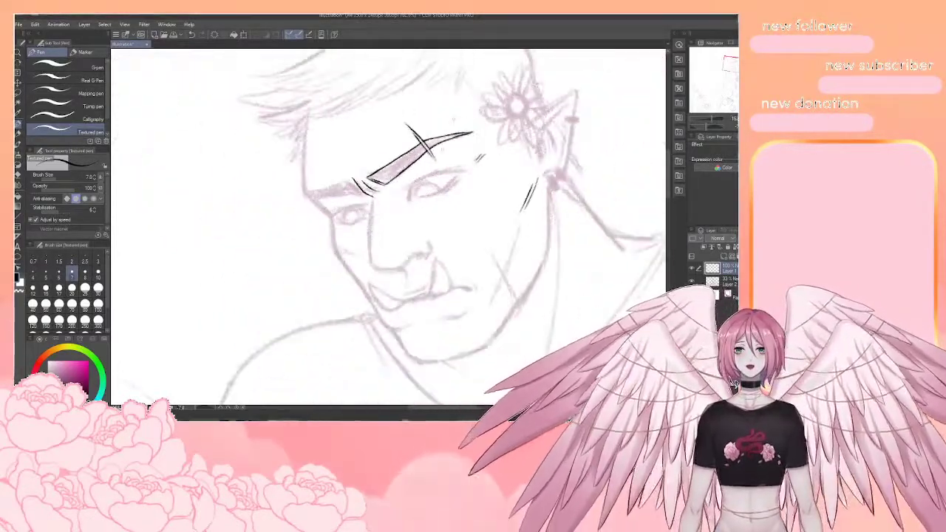
scroll(466, 132, "up", 5)
key("r")
left_click_drag(465, 131, 465, 246)
key("e")
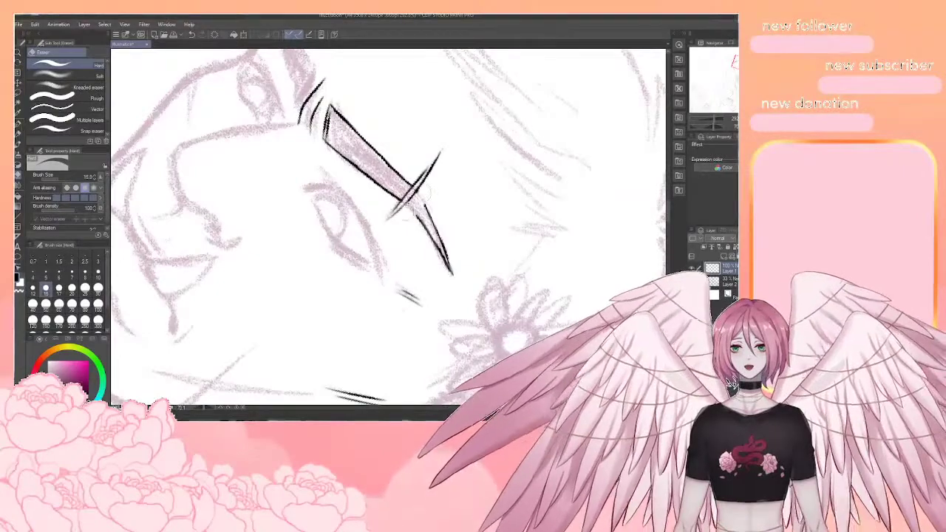
left_click_drag(414, 211, 453, 275)
key("p")
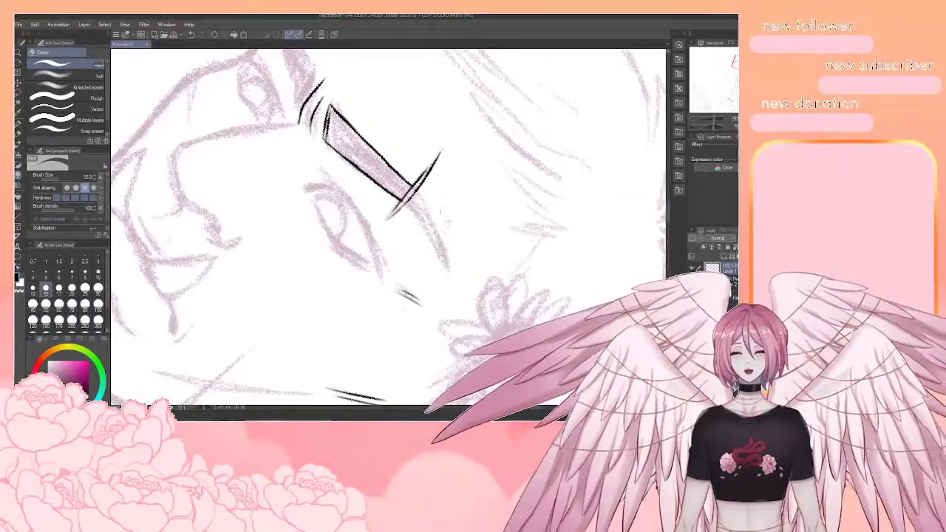
key("p")
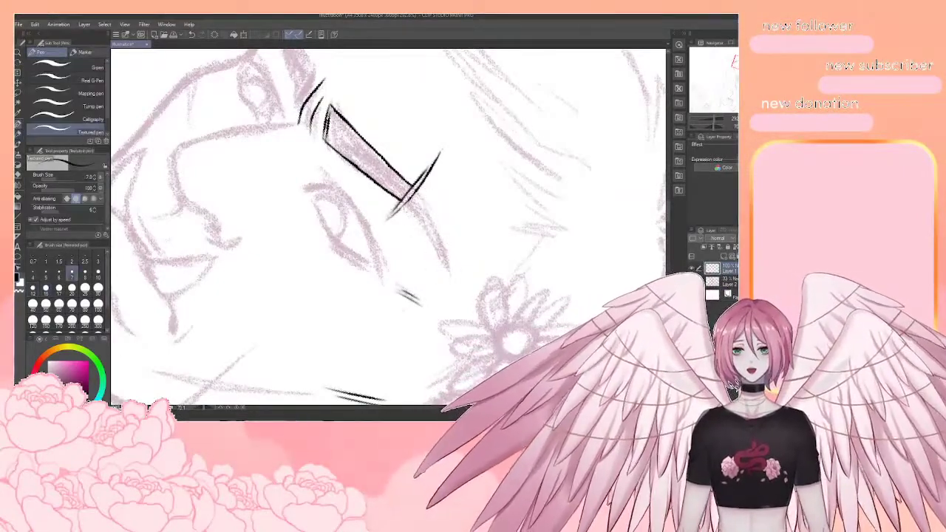
Ink the tapering tail of the near eyebrow past the scar line with the Textured pen at size 7
left_click_drag(412, 212, 431, 235)
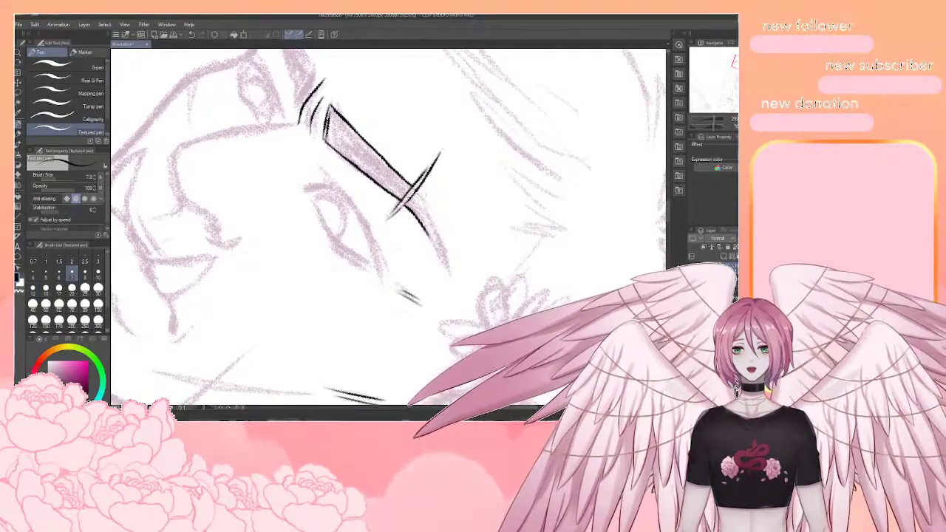
left_click_drag(427, 196, 436, 251)
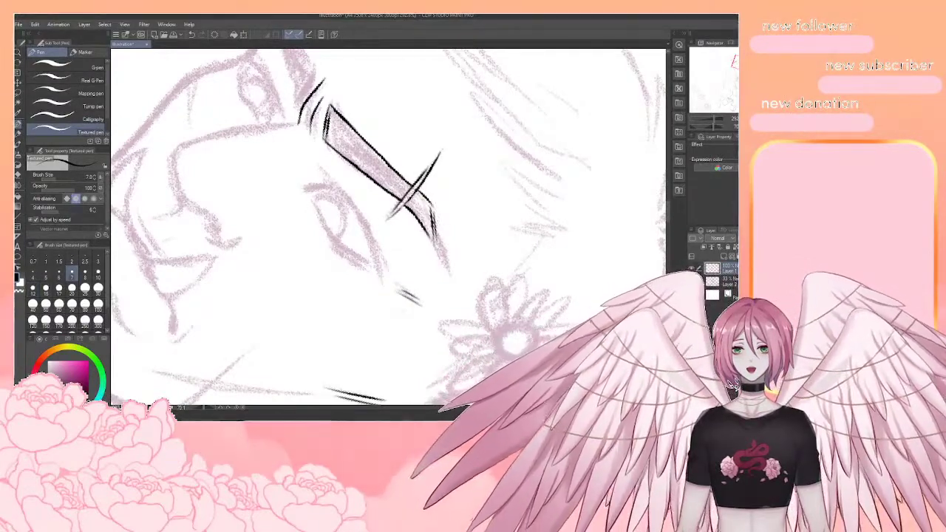
mouse_move(434, 215)
left_mouse_down()
mouse_move(444, 251)
mouse_move(445, 240)
left_mouse_up()
left_click_drag(416, 211, 429, 232)
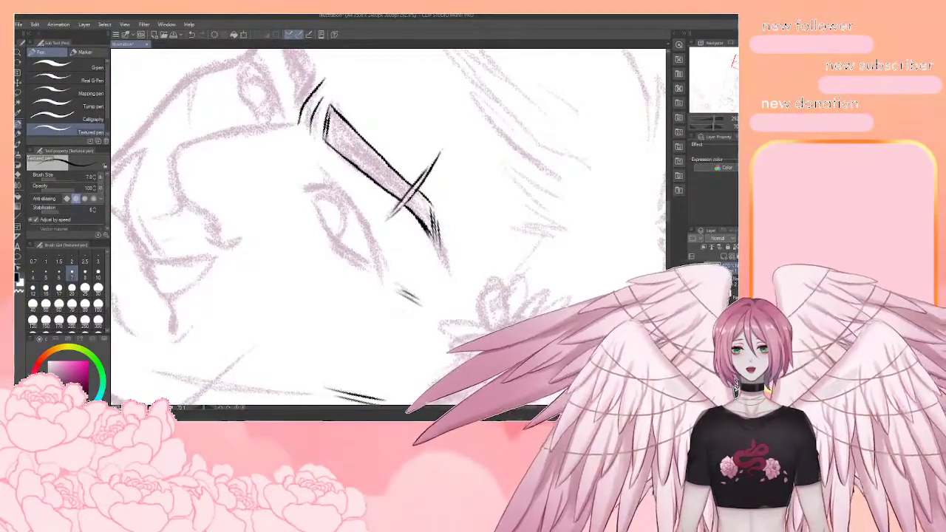
Clean up the edges of the near eyebrow's tail with the Hard eraser, then return to the Textured pen
key("e")
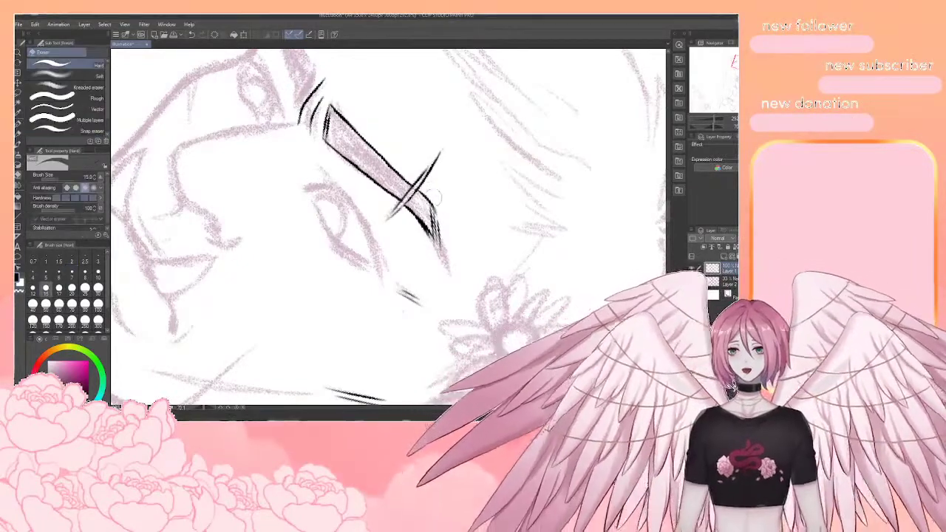
left_click_drag(444, 213, 424, 186)
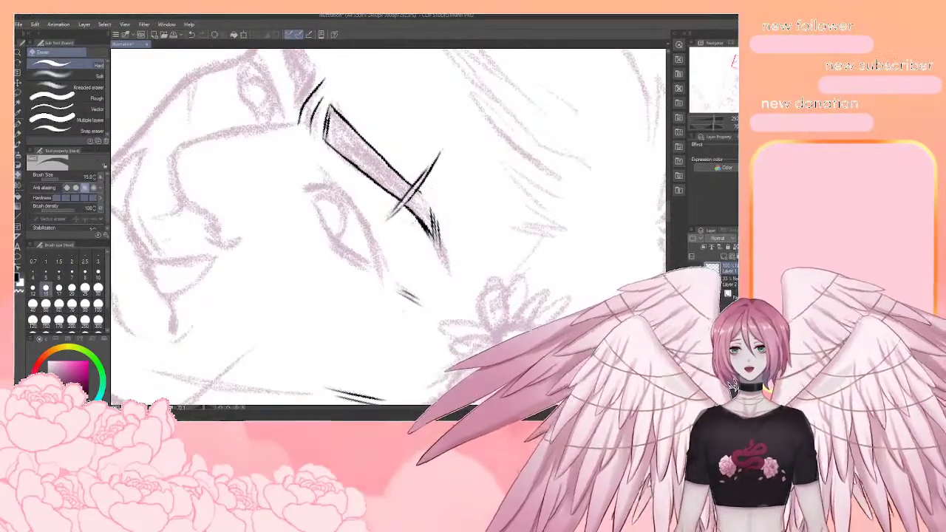
left_click_drag(415, 223, 430, 244)
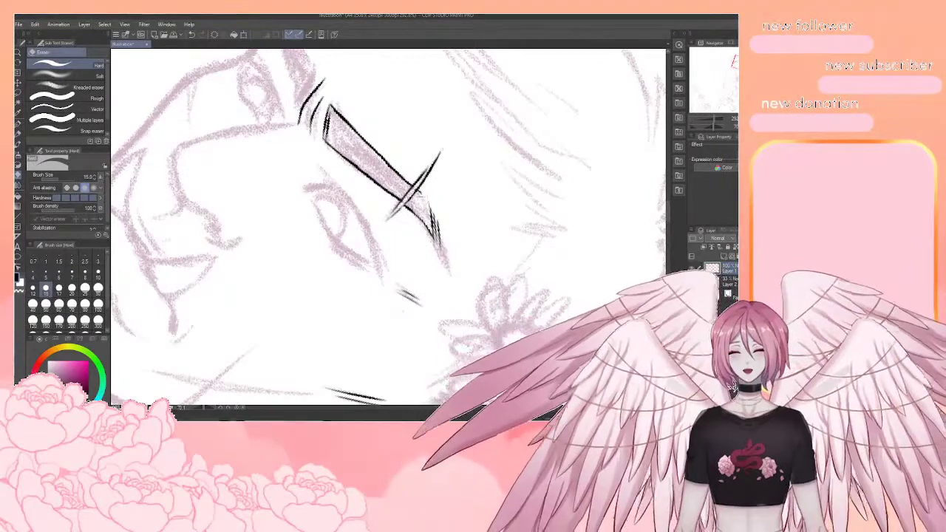
key("p")
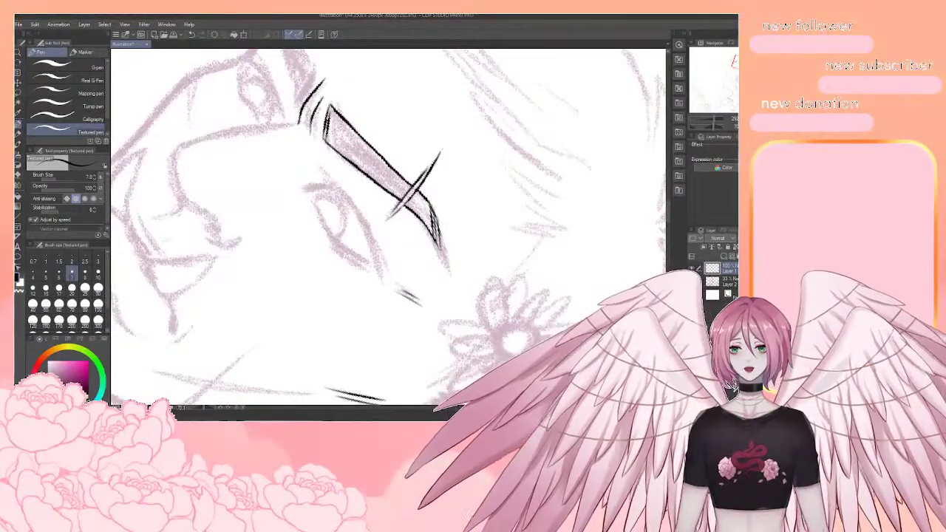
Add short hatched hair strokes to the inner end of the near eyebrow
scroll(441, 244, "down", 5)
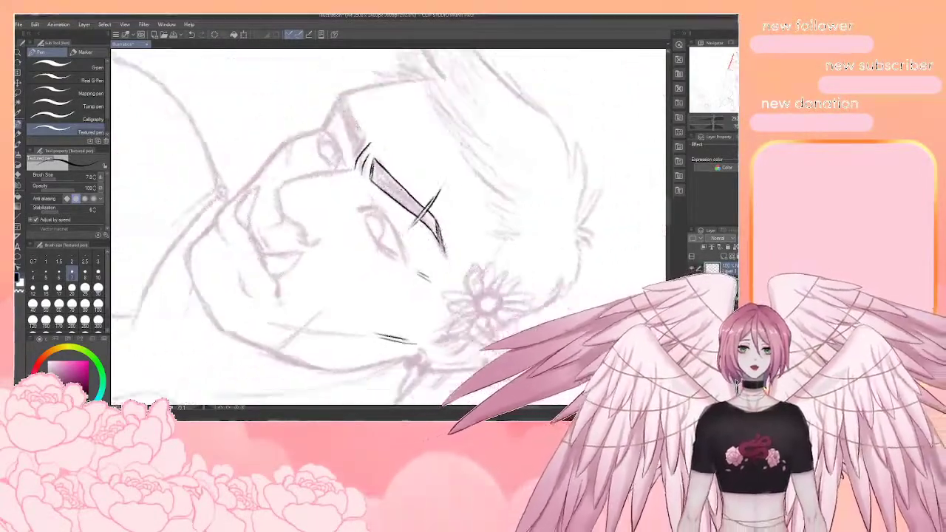
scroll(405, 207, "up", 3)
key("r")
left_click_drag(548, 266, 524, 132)
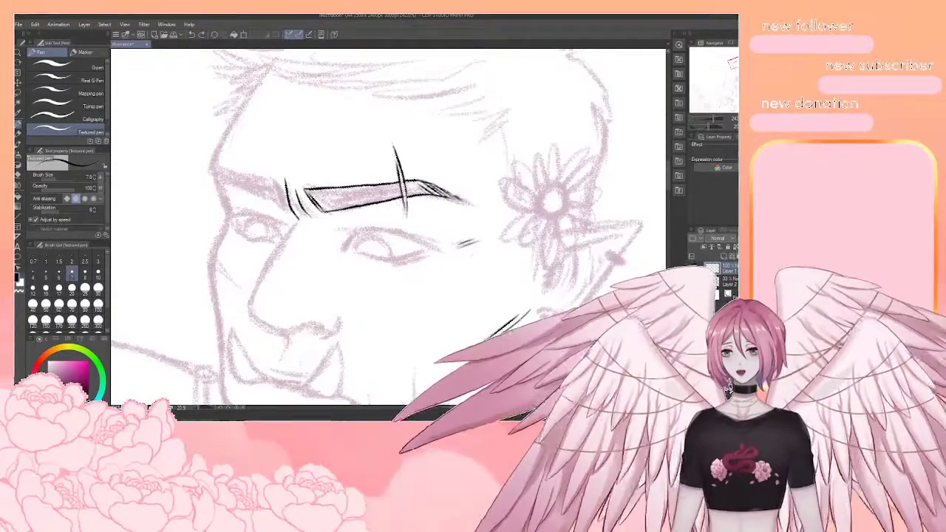
left_click_drag(400, 202, 423, 200)
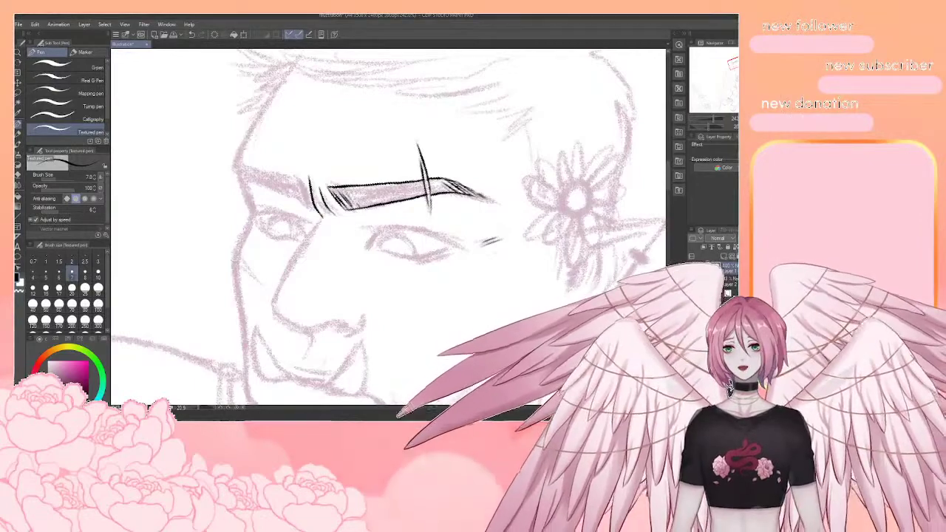
left_click_drag(400, 222, 425, 203)
Ink dense short hair strokes at the inner end of the far eyebrow, beside the nose bridge
left_click_drag(488, 276, 494, 206)
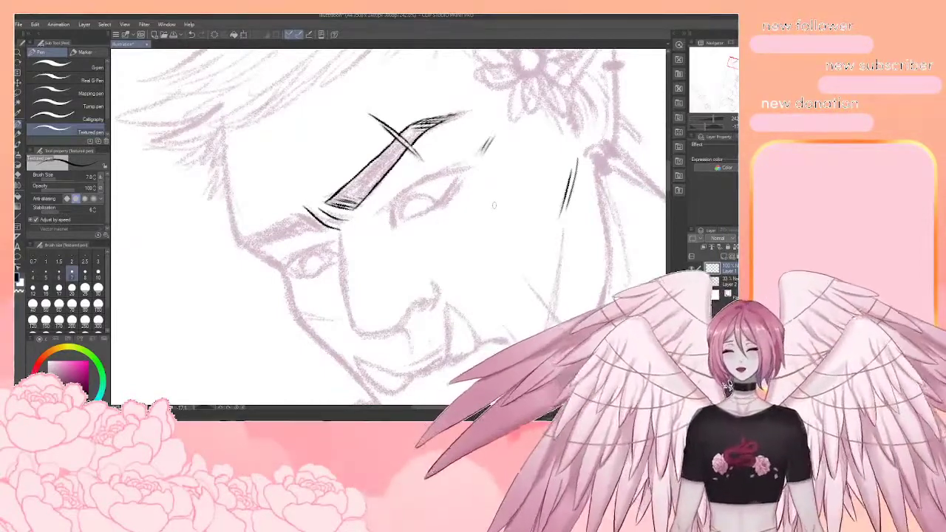
key("r")
left_click_drag(495, 206, 490, 263)
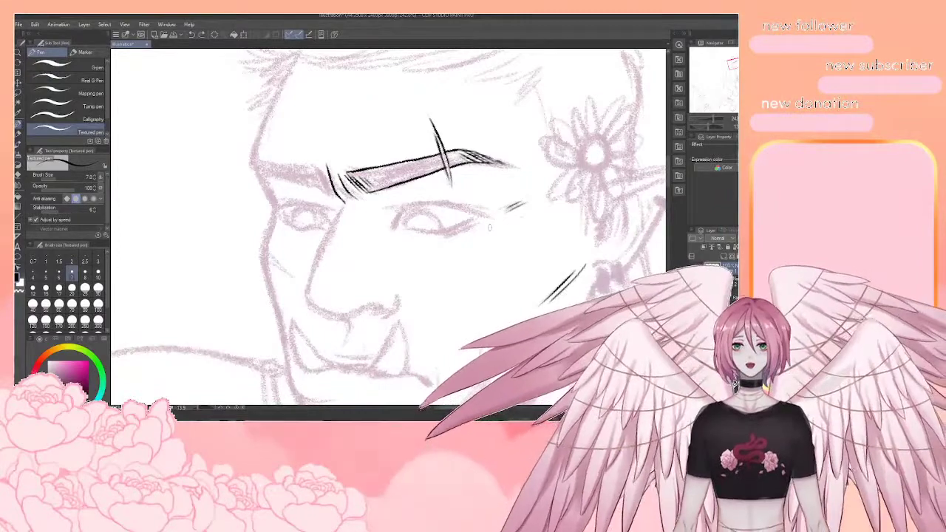
key("r")
key("p")
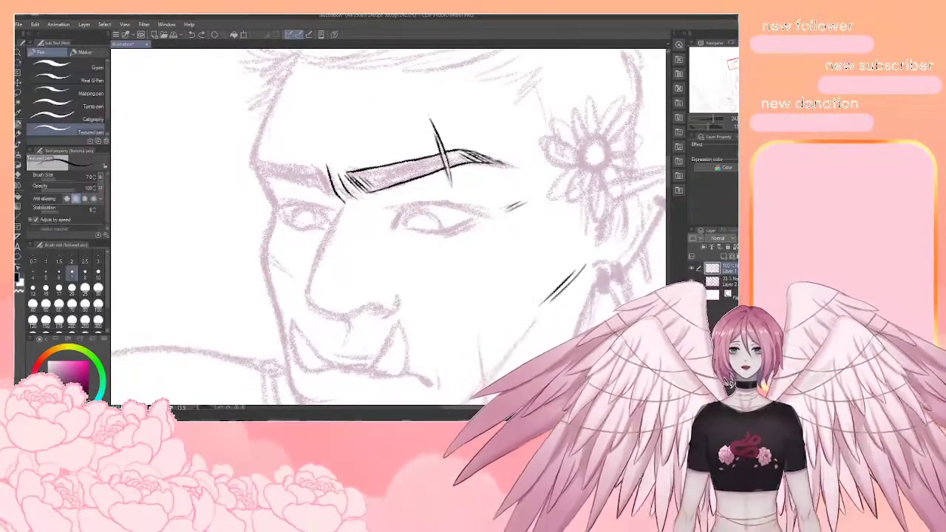
left_click_drag(413, 220, 459, 242)
left_click_drag(363, 191, 380, 218)
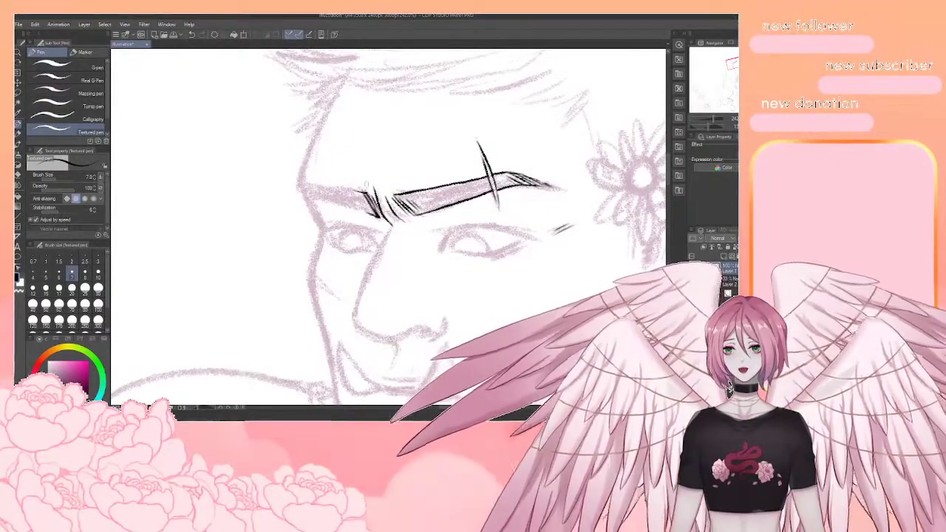
left_click_drag(367, 186, 388, 215)
Outline the far eyebrow along its upper and lower edges out to the edge of the face
key("r")
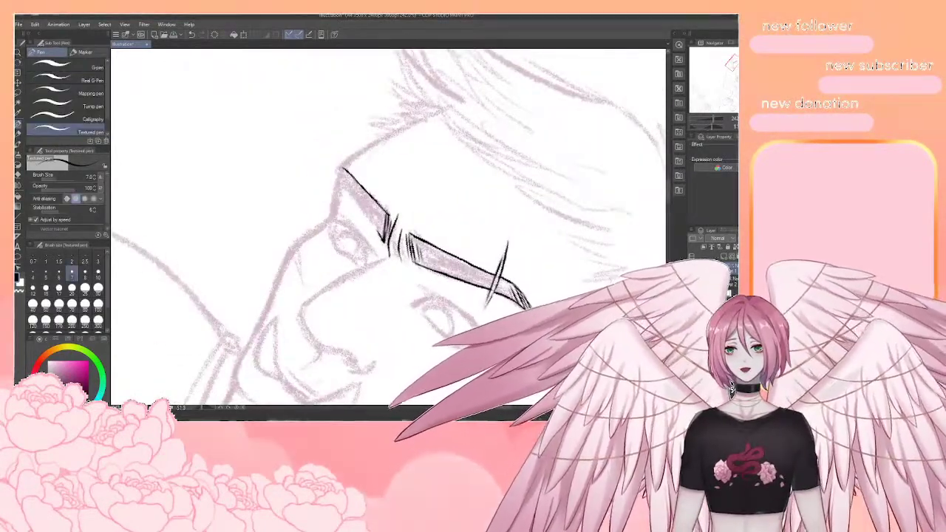
mouse_move(340, 173)
left_mouse_down()
mouse_move(345, 160)
mouse_move(386, 244)
left_mouse_up()
key("r")
left_click_drag(521, 361, 577, 240)
key("p")
left_click_drag(345, 174, 360, 194)
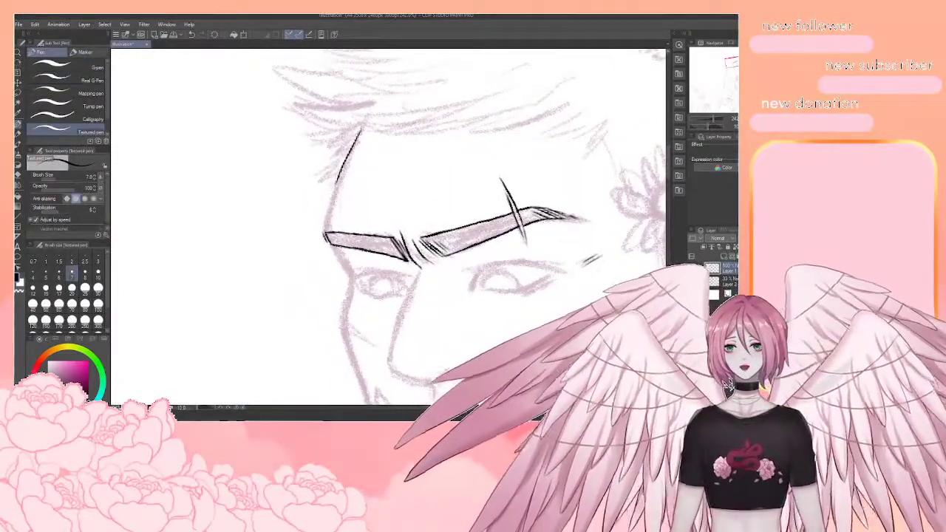
Ink the forehead contour from the hairline down to the outer end of the far eyebrow
key("r")
left_click_drag(562, 296, 573, 251)
key("p")
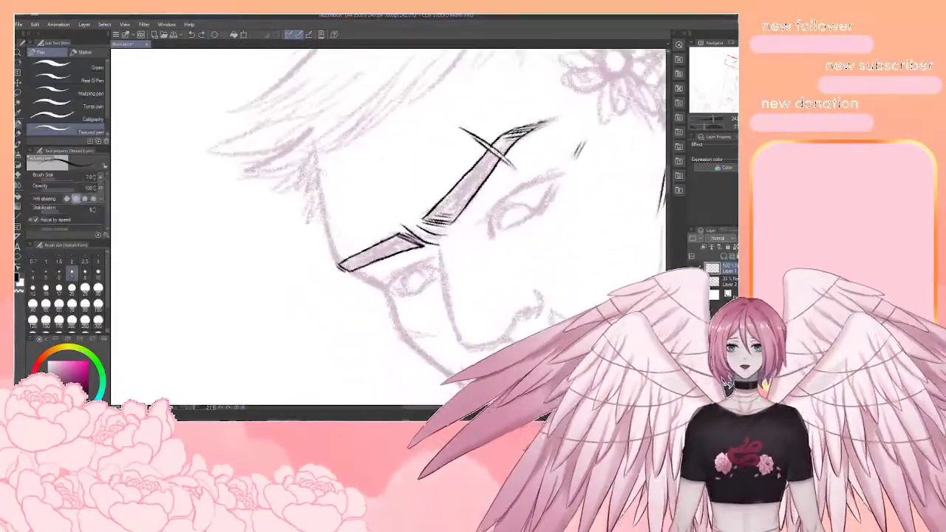
left_click_drag(316, 154, 337, 266)
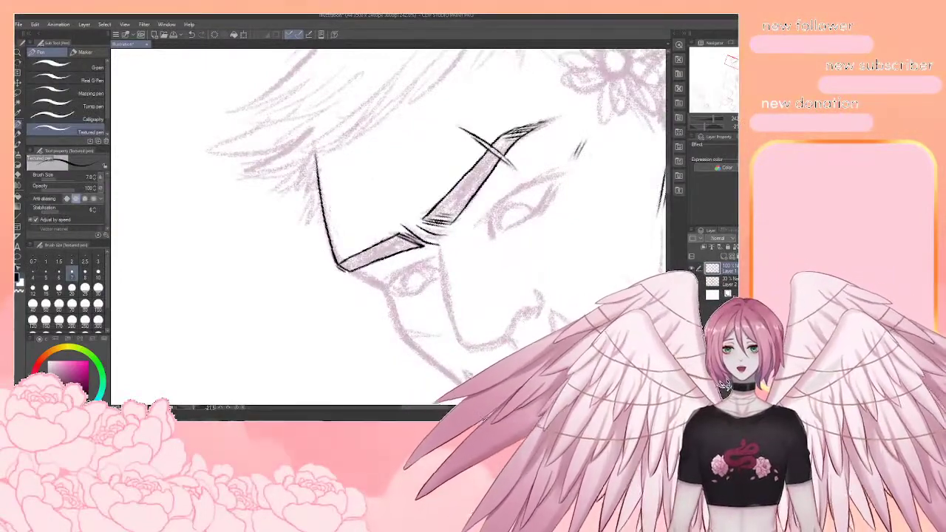
Thicken the brow corner and ink the face contour around the far eye socket down to the cheekbone
mouse_move(414, 252)
left_mouse_down()
mouse_move(364, 227)
mouse_move(365, 201)
left_mouse_up()
left_click_drag(459, 147, 511, 196)
left_click_drag(342, 145, 360, 180)
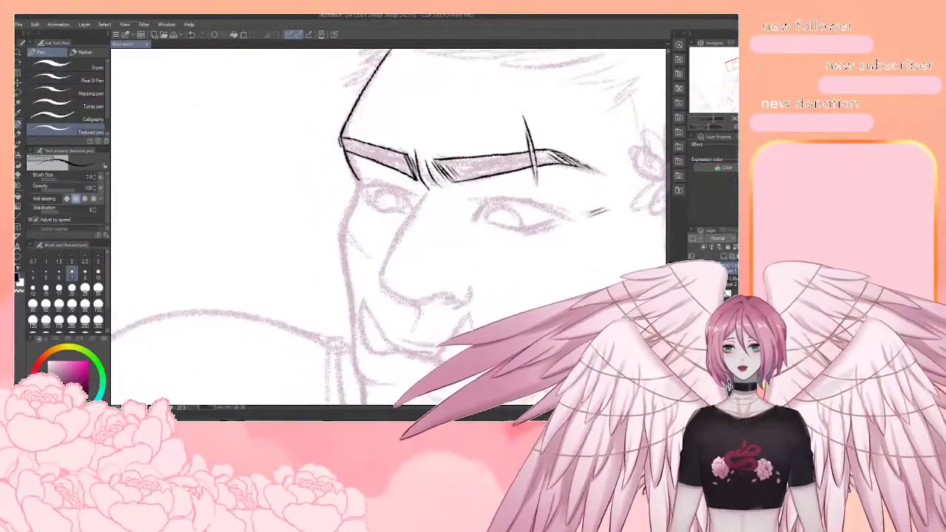
left_click_drag(341, 140, 345, 155)
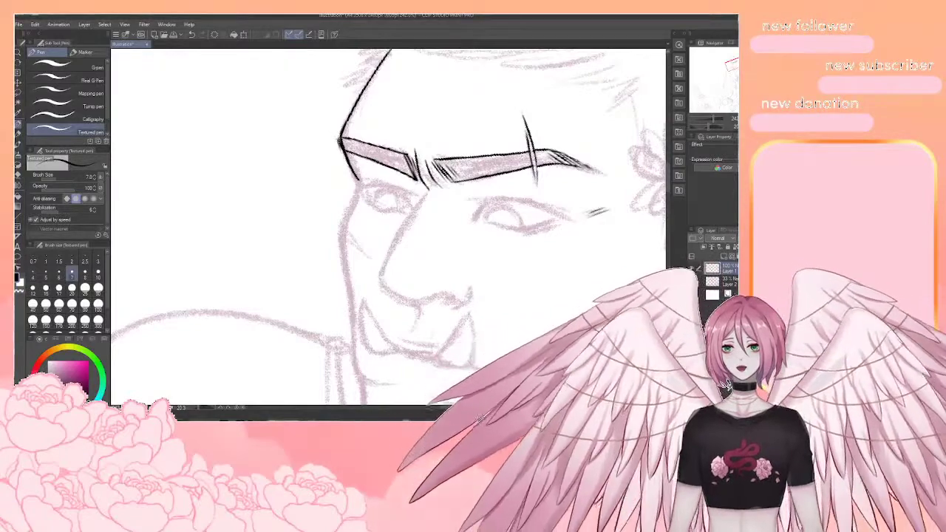
left_click_drag(384, 222, 397, 202)
left_click_drag(368, 160, 354, 226)
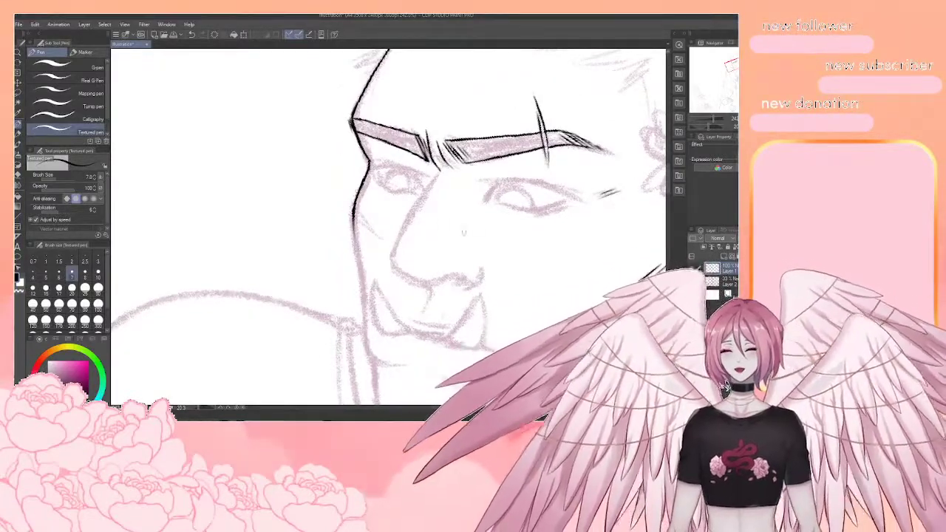
Continue the far-side face contour from the cheekbone down past the mouth, following the sketch
key("shift+space")
left_click_drag(473, 244, 475, 228)
left_click_drag(414, 251, 388, 178)
mouse_move(327, 154)
left_mouse_down()
mouse_move(375, 292)
mouse_move(401, 270)
mouse_move(401, 227)
left_mouse_up()
key("shift+space")
left_click_drag(473, 259, 465, 179)
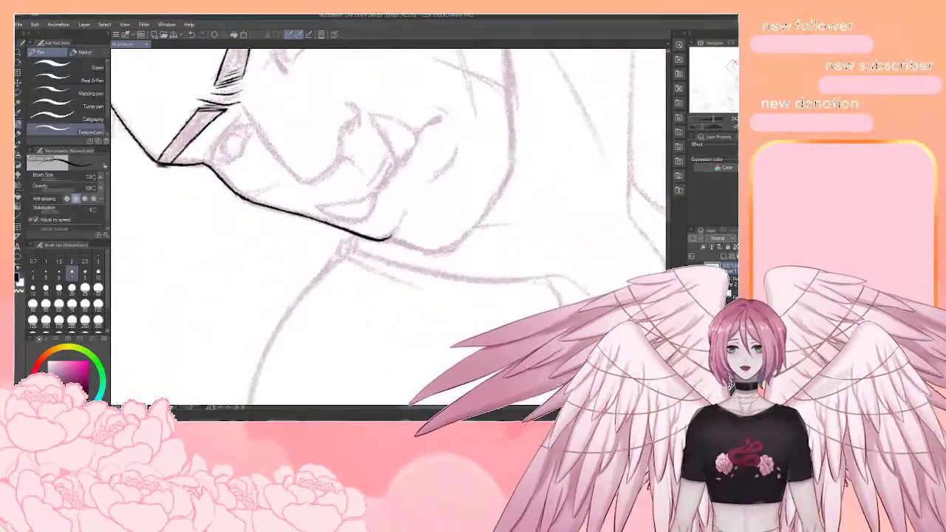
Ink the broken curved line beneath the lower lip, leaving a gap in its middle
left_click_drag(404, 210, 381, 240)
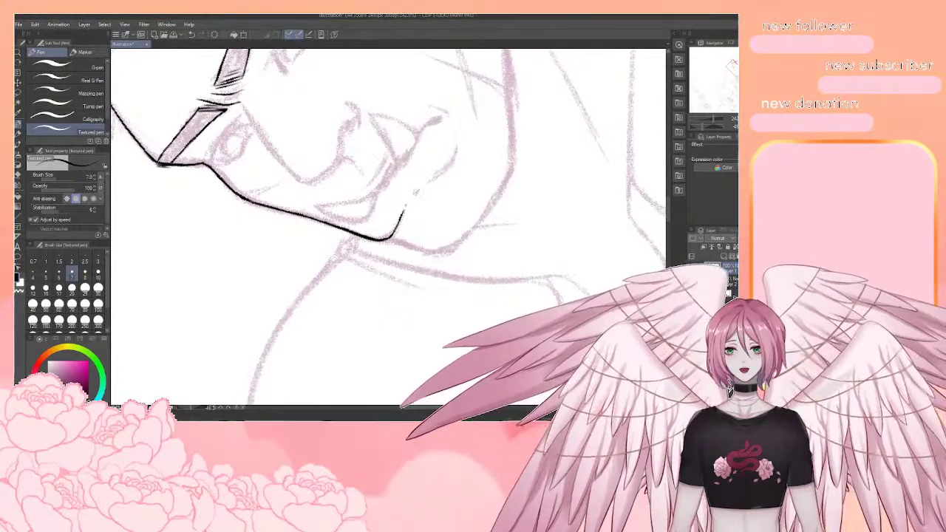
left_click_drag(424, 185, 446, 170)
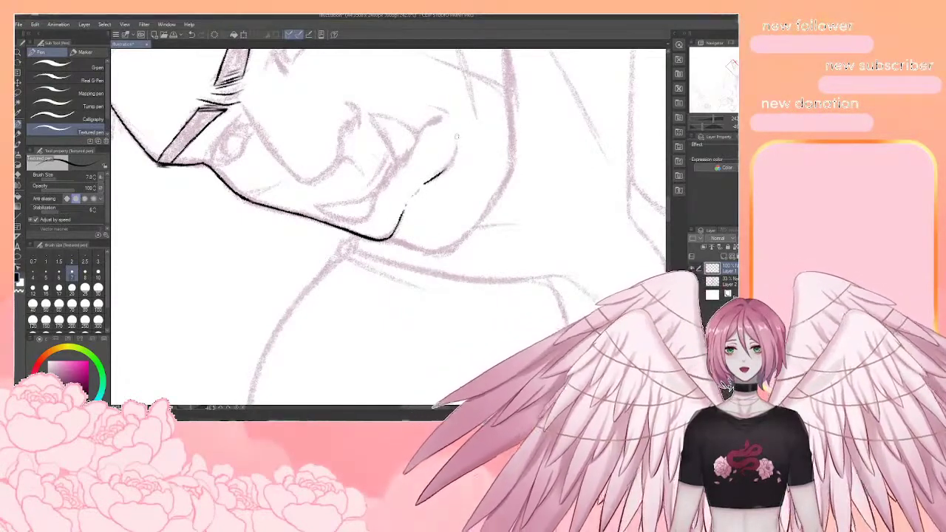
mouse_move(457, 135)
left_mouse_down()
mouse_move(440, 174)
mouse_move(484, 258)
mouse_move(488, 242)
left_mouse_up()
Ink the nose bridge from the brow to the tip and the underside of the nose with a thickened line
key("r")
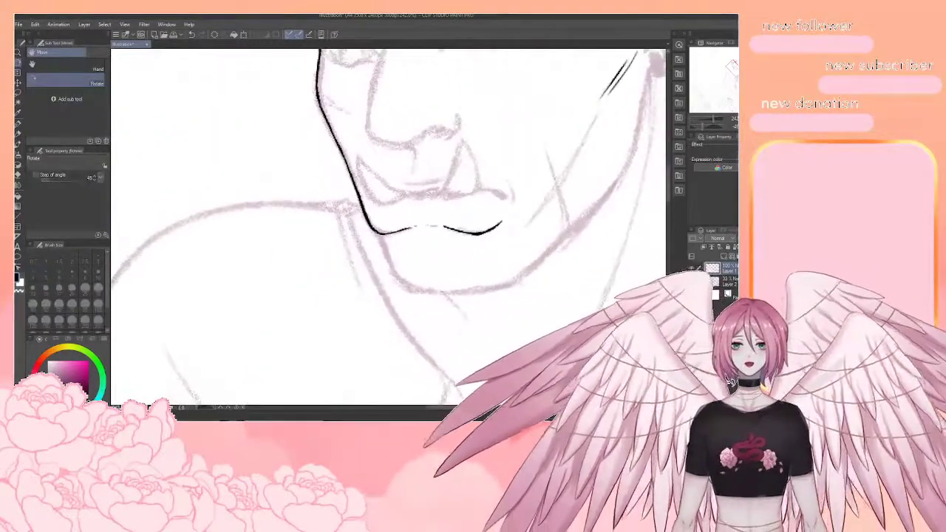
key("p")
left_click_drag(436, 178, 406, 314)
left_click_drag(372, 252, 357, 257)
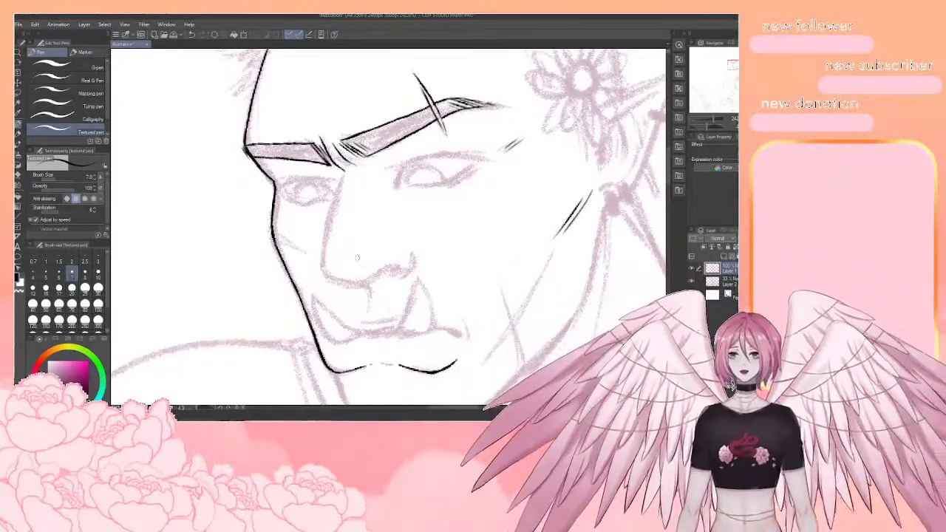
left_click_drag(369, 227, 422, 267)
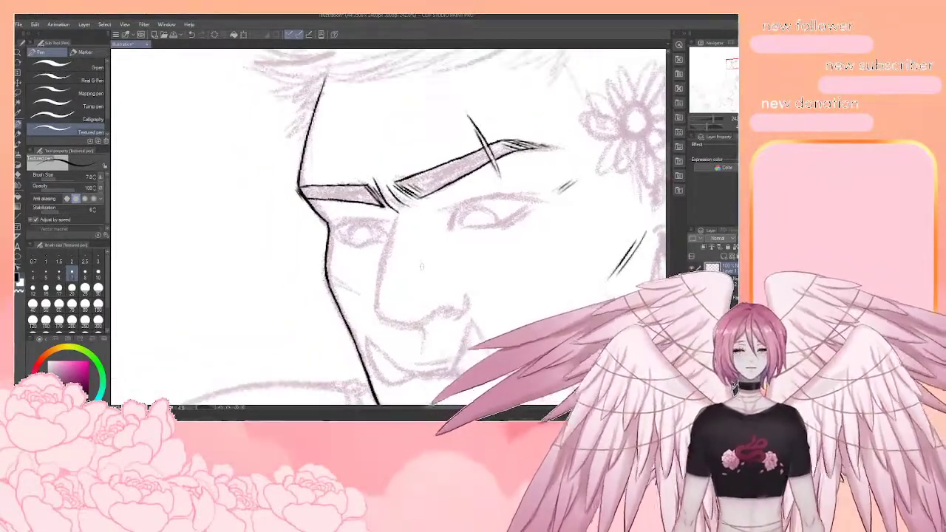
scroll(423, 267, "up", 4)
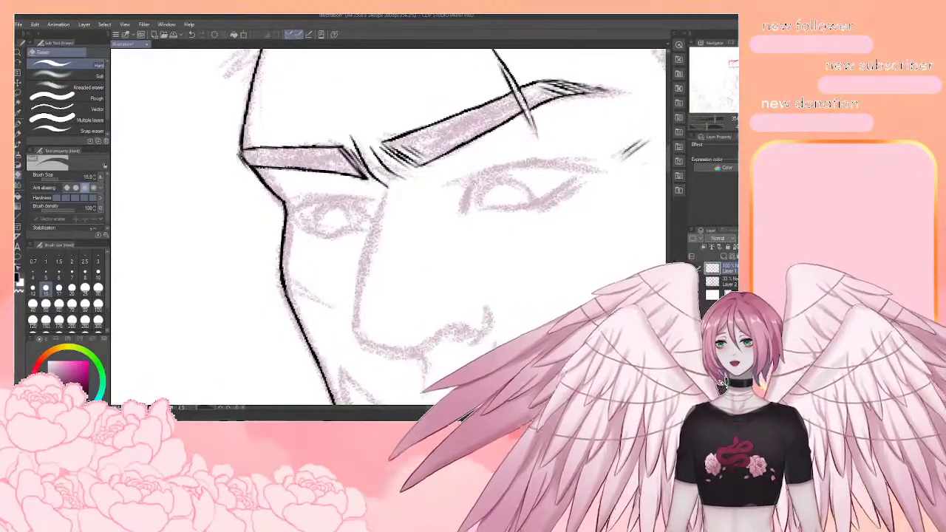
key("p")
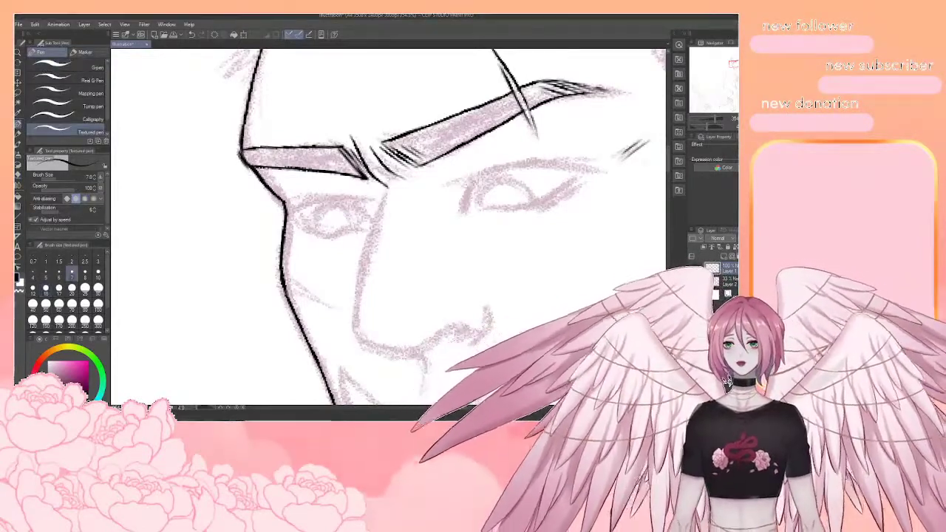
mouse_move(427, 227)
left_mouse_down()
mouse_move(389, 180)
mouse_move(363, 169)
left_mouse_up()
mouse_move(323, 130)
left_mouse_down()
mouse_move(295, 229)
mouse_move(292, 280)
mouse_move(301, 286)
mouse_move(281, 281)
mouse_move(323, 282)
left_mouse_up()
left_click_drag(362, 253, 426, 211)
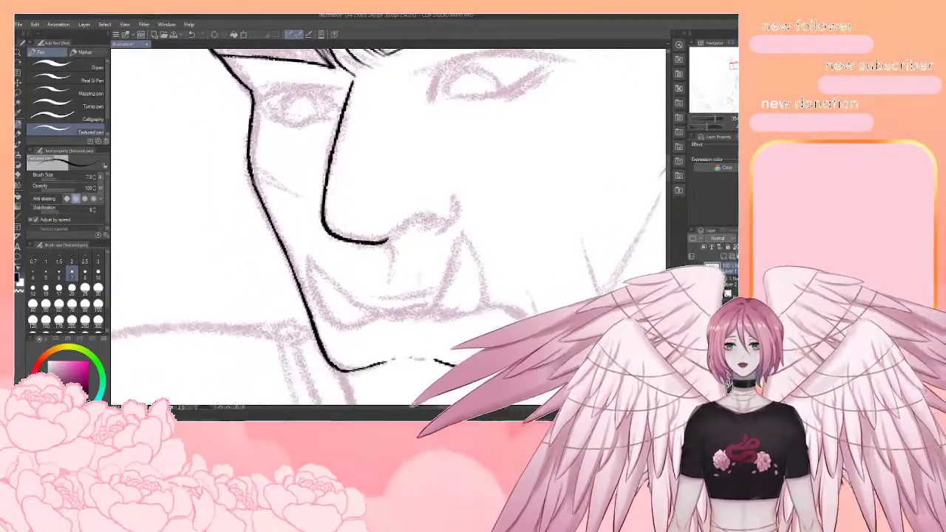
mouse_move(411, 223)
left_mouse_down()
mouse_move(380, 242)
mouse_move(357, 242)
mouse_move(395, 237)
left_mouse_up()
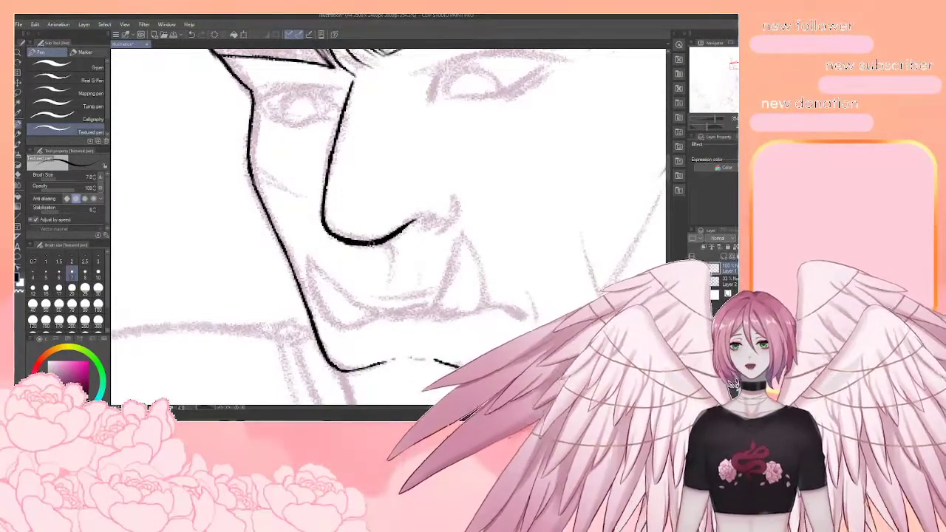
Outline the near nostril, fill it with solid black, and draw the short curve beneath it
left_click_drag(424, 188, 394, 175)
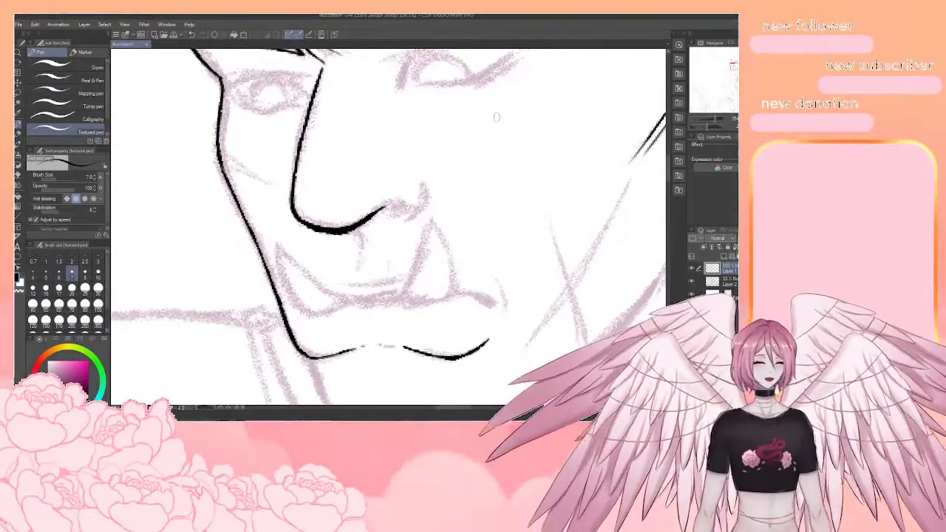
mouse_move(497, 117)
left_mouse_down()
mouse_move(496, 197)
mouse_move(471, 178)
left_mouse_up()
mouse_move(388, 240)
left_mouse_down()
mouse_move(366, 165)
mouse_move(345, 155)
mouse_move(322, 190)
left_mouse_up()
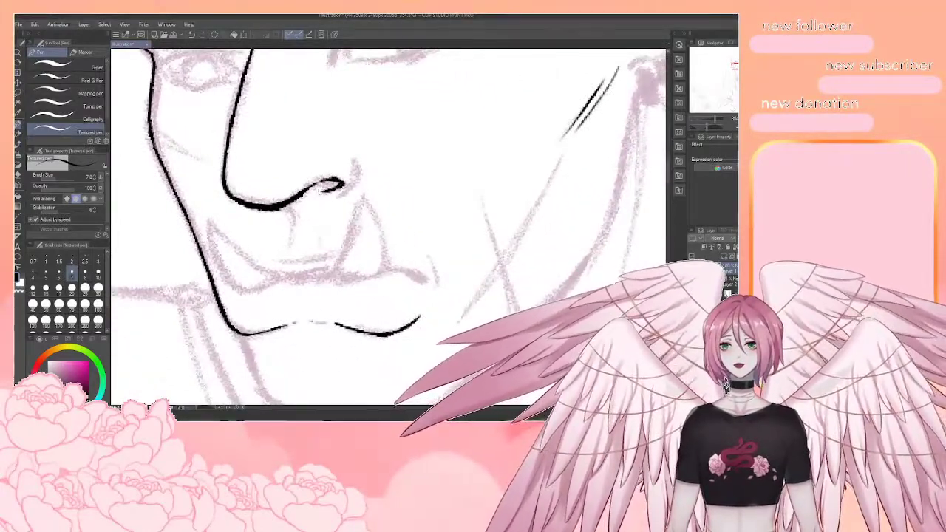
left_click_drag(340, 180, 325, 187)
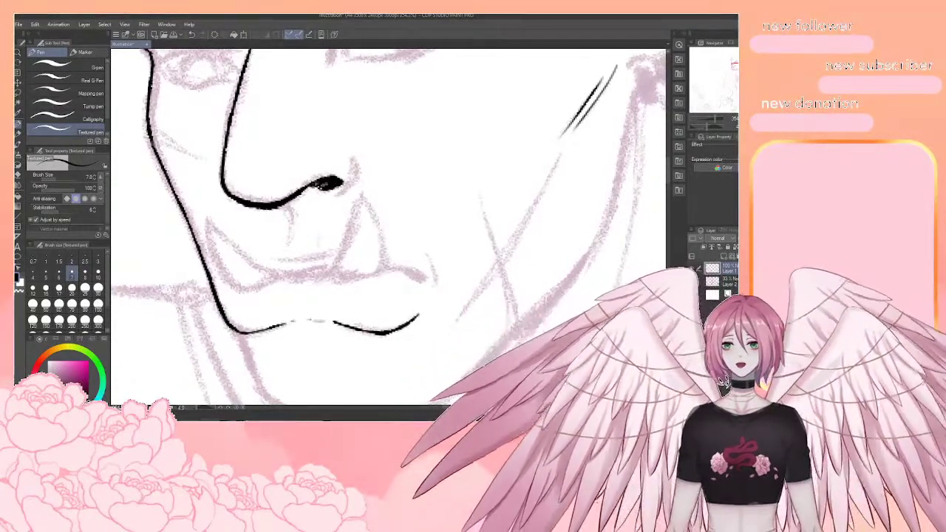
left_click_drag(328, 193, 360, 184)
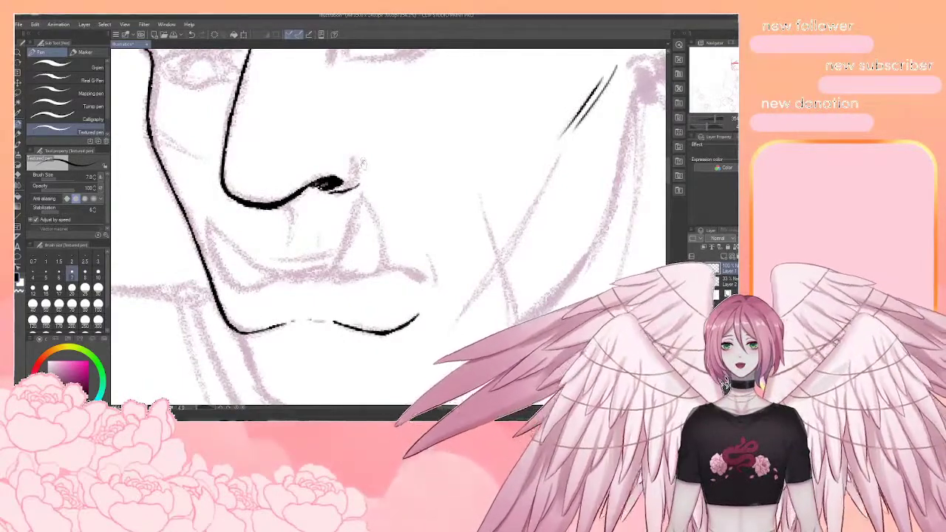
Ink the curved wing of the near nostril, plus a tiny mark above it and the short line under the nose
left_click_drag(355, 150, 360, 186)
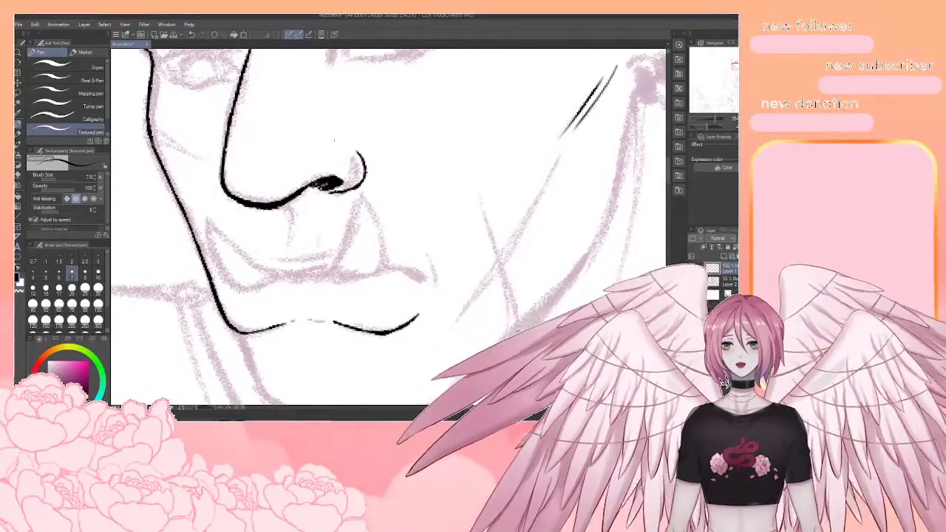
mouse_move(337, 135)
left_mouse_down()
mouse_move(350, 236)
mouse_move(348, 141)
left_mouse_up()
left_click_drag(293, 204, 303, 234)
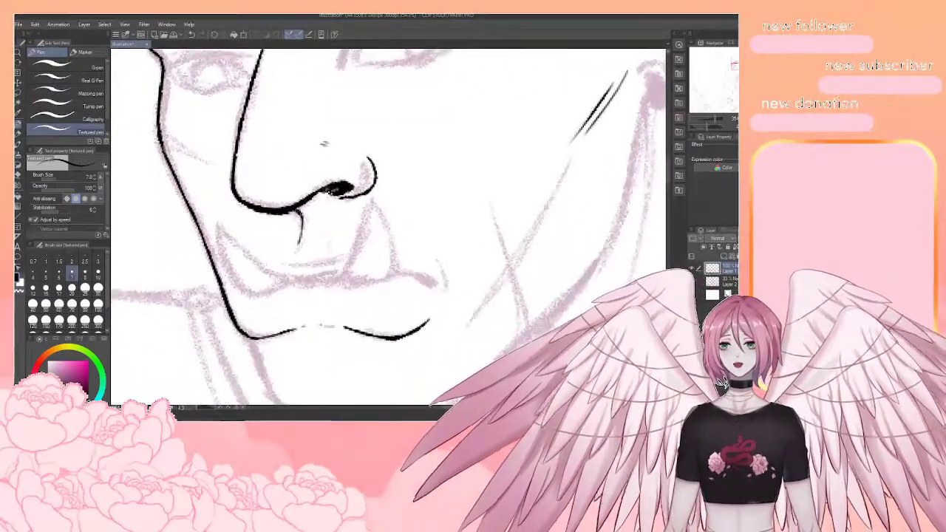
Ink the near eye's upper eyelid as one curved line from the inner corner outward, following the sketch
left_click_drag(318, 195, 312, 220)
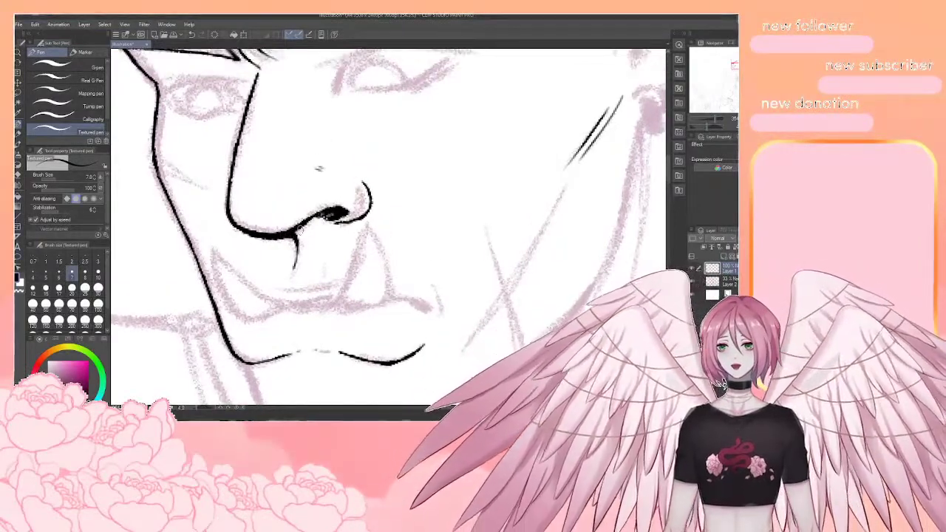
left_click_drag(319, 169, 321, 244)
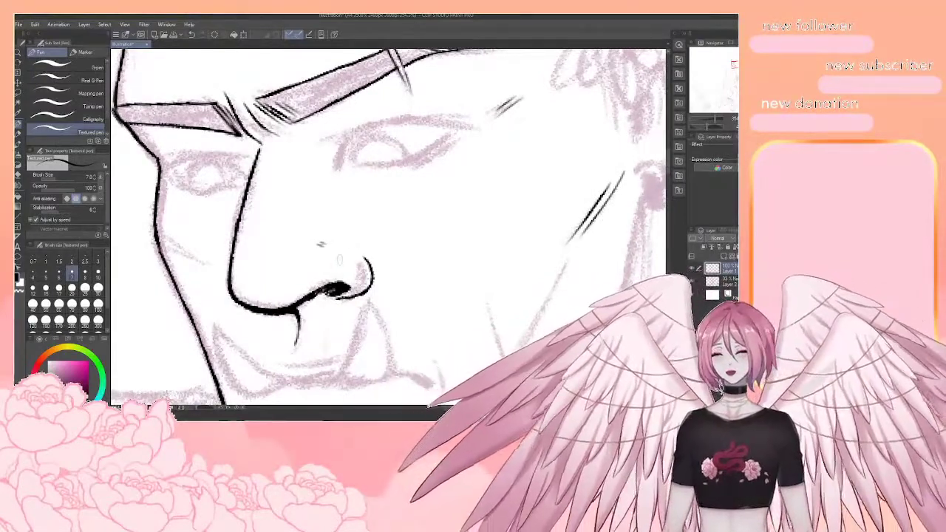
left_click_drag(409, 205, 425, 235)
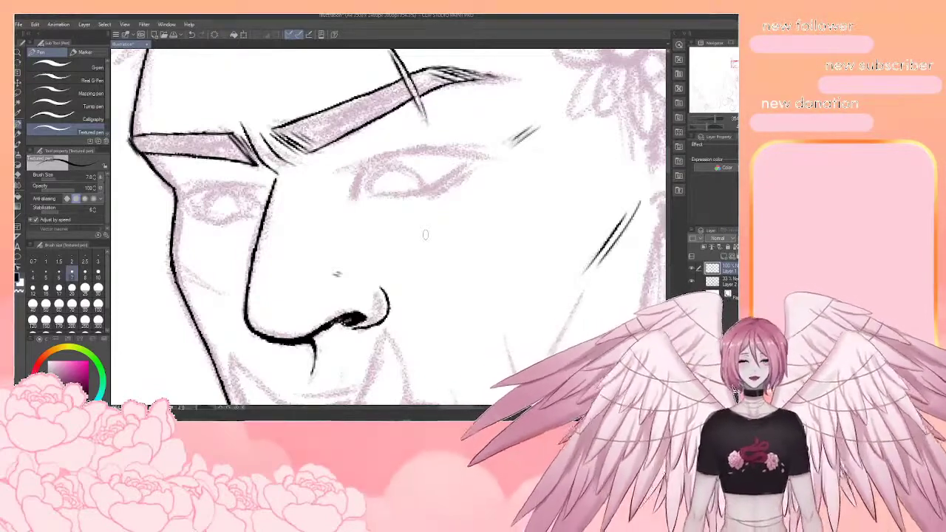
key("space")
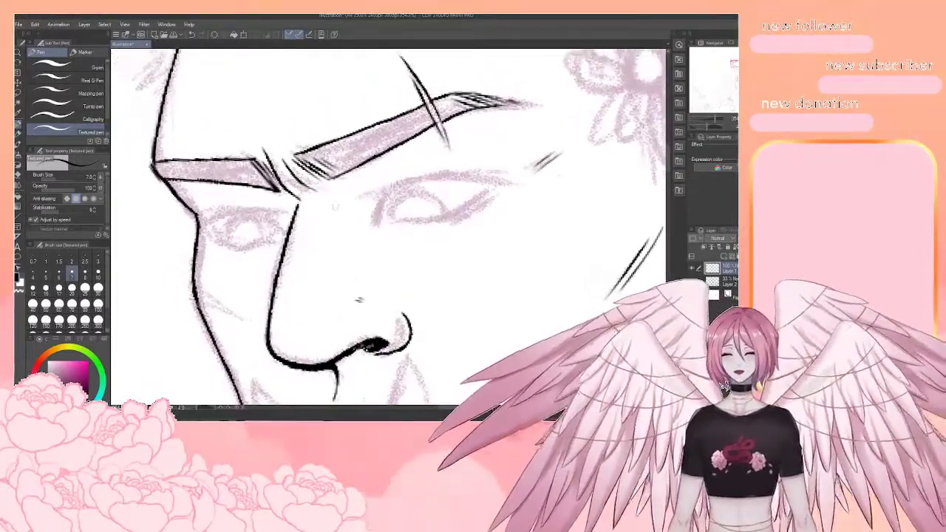
key("shift+space")
left_click_drag(420, 298, 415, 300)
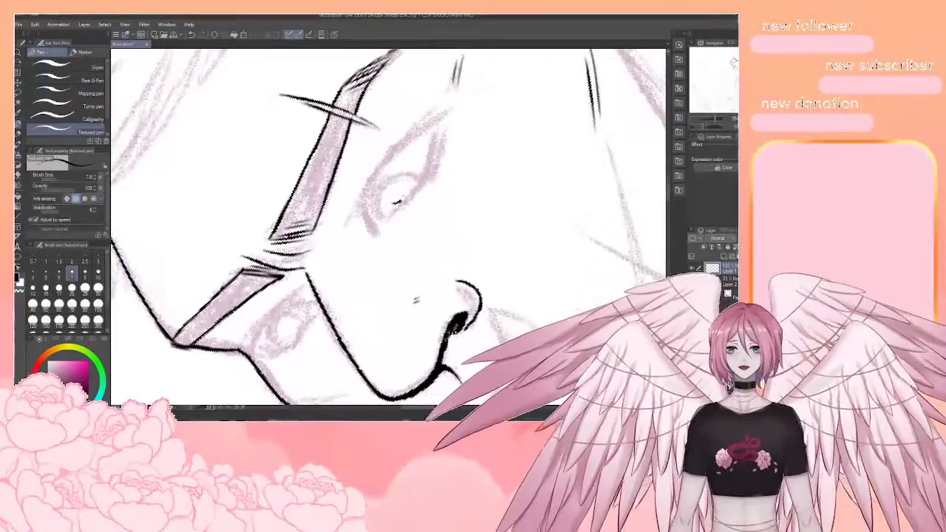
left_click_drag(423, 198, 459, 194)
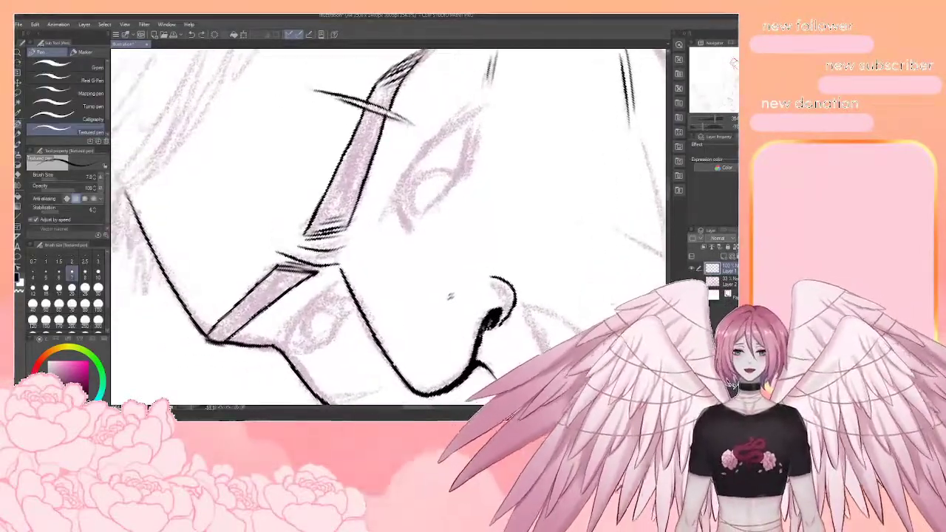
left_click_drag(398, 185, 382, 221)
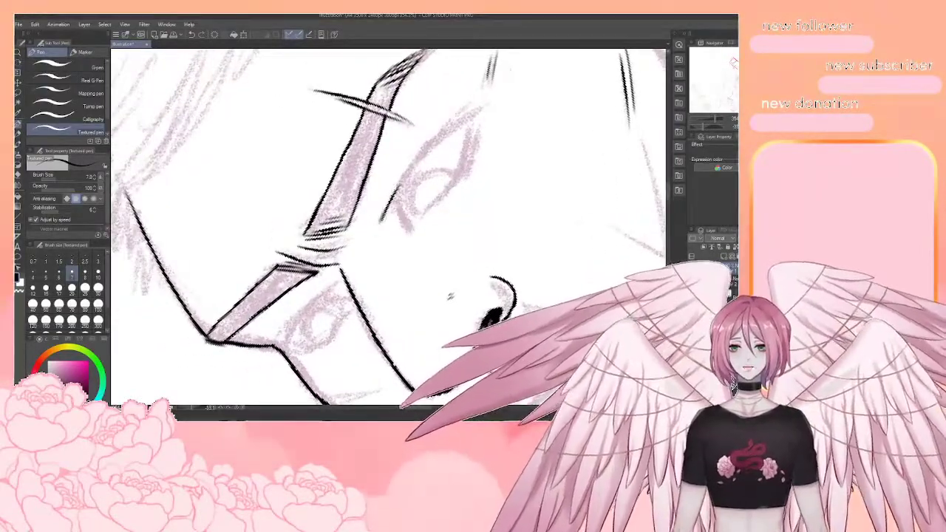
key("ctrl+z")
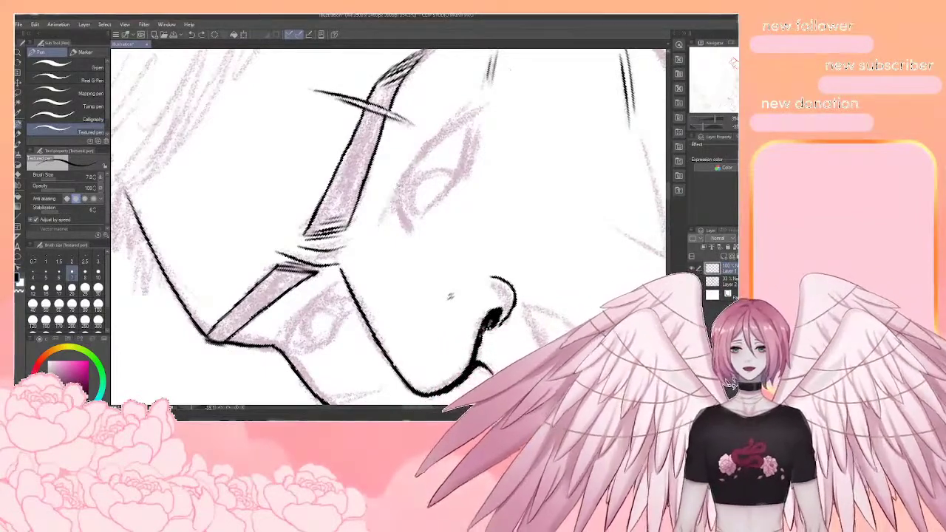
left_click_drag(381, 224, 443, 139)
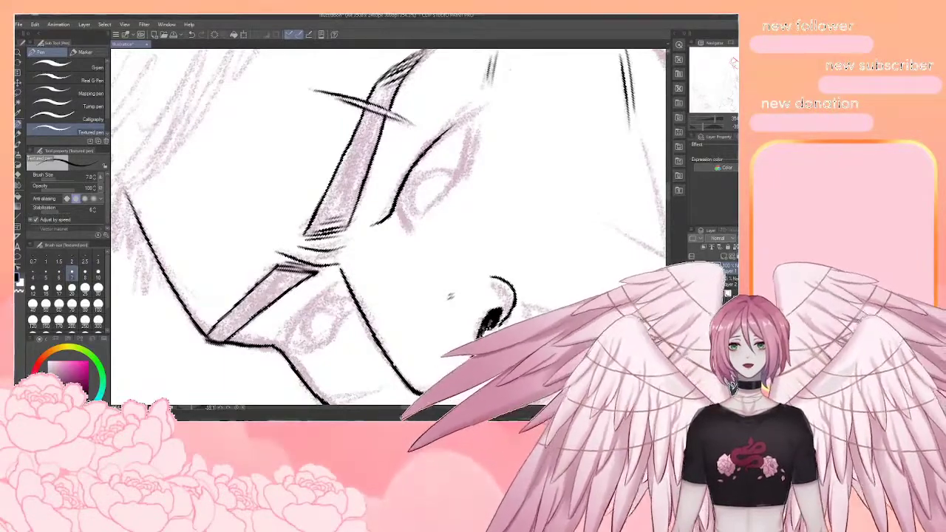
Thicken the near eye's upper lash line in solid black, with tapered flicks at the outer corner and a short inner-corner stroke
mouse_move(404, 180)
left_mouse_down()
mouse_move(456, 125)
mouse_move(434, 140)
left_mouse_up()
left_click_drag(476, 96, 413, 167)
left_click_drag(463, 125, 436, 142)
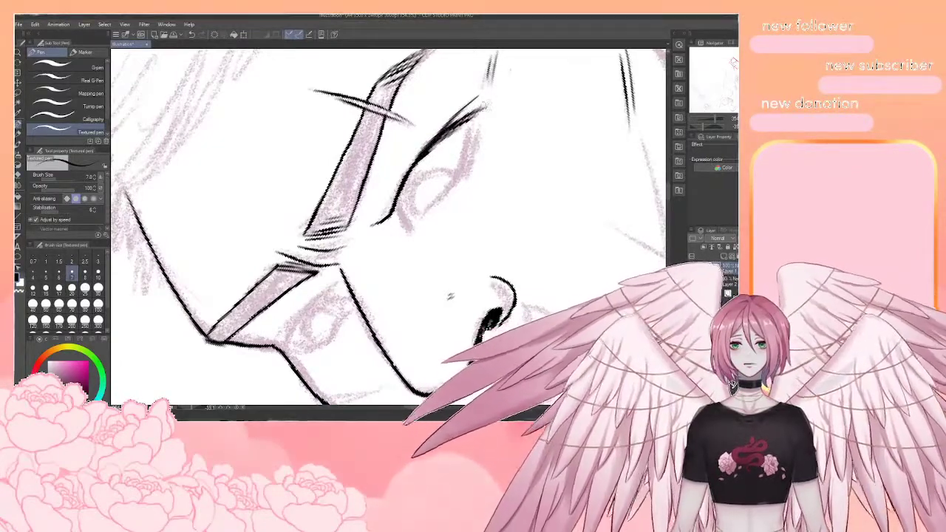
left_click_drag(491, 104, 432, 150)
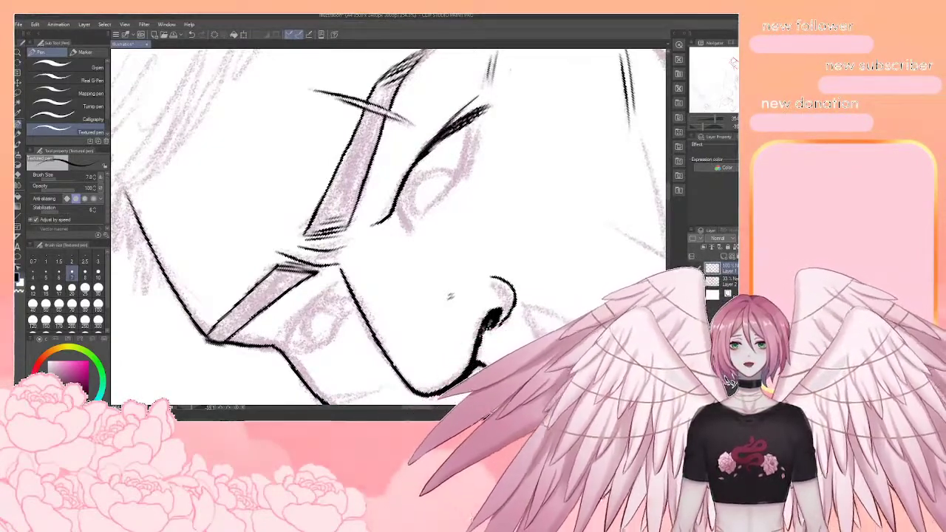
mouse_move(481, 103)
left_mouse_down()
mouse_move(430, 151)
mouse_move(445, 136)
left_mouse_up()
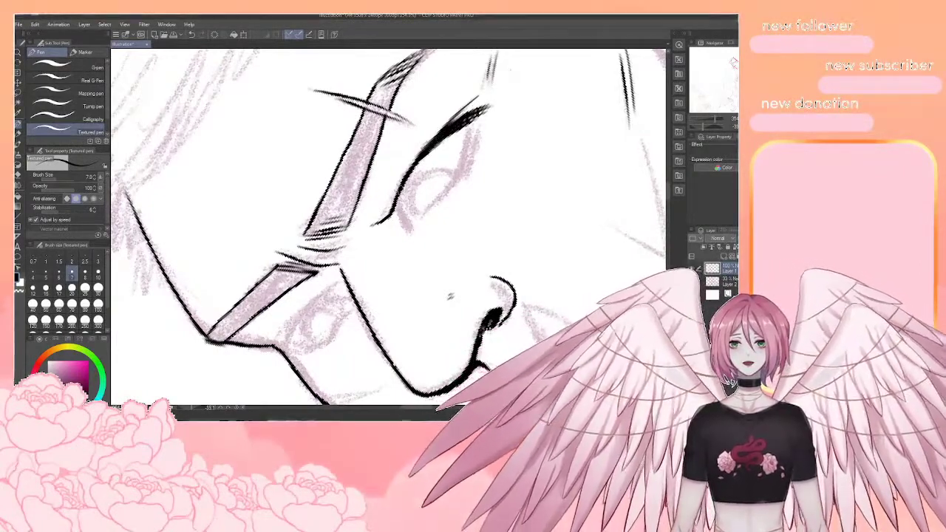
left_click_drag(409, 177, 395, 213)
left_click_drag(423, 159, 402, 193)
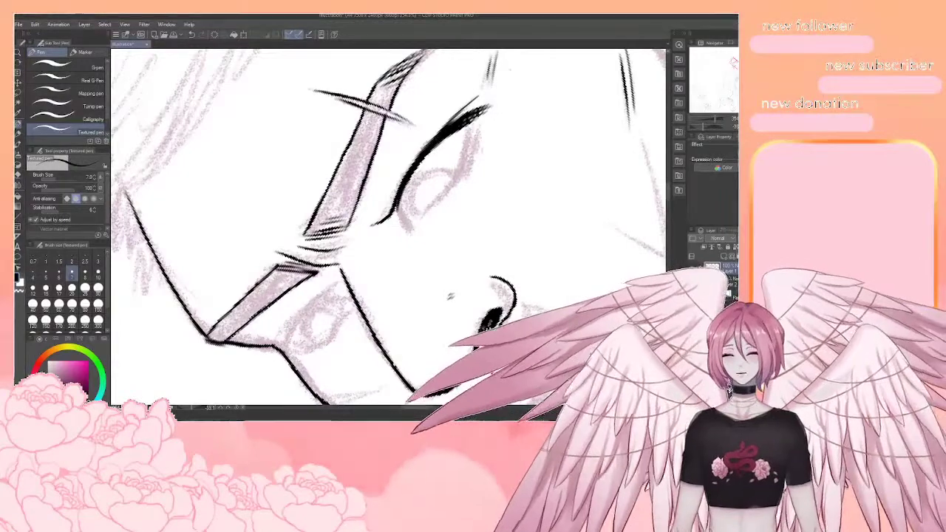
left_click_drag(442, 164, 479, 169)
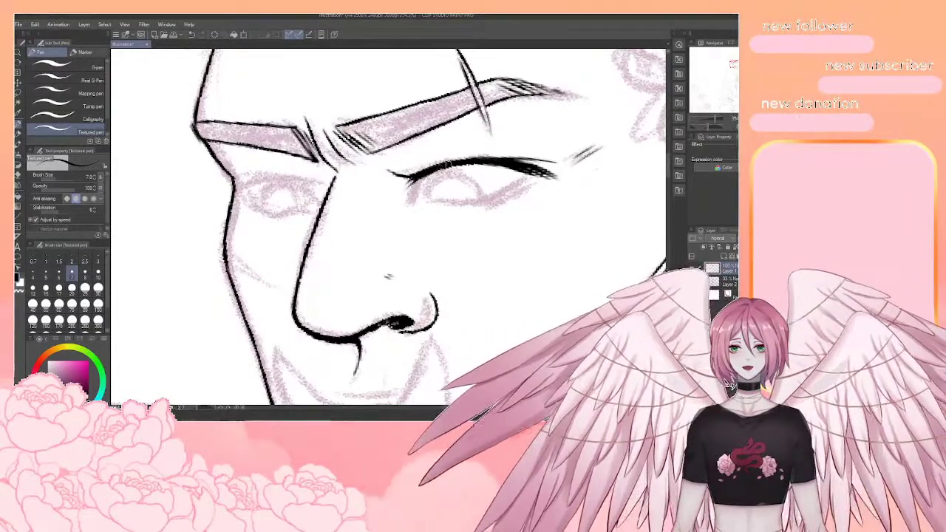
left_click_drag(412, 201, 426, 173)
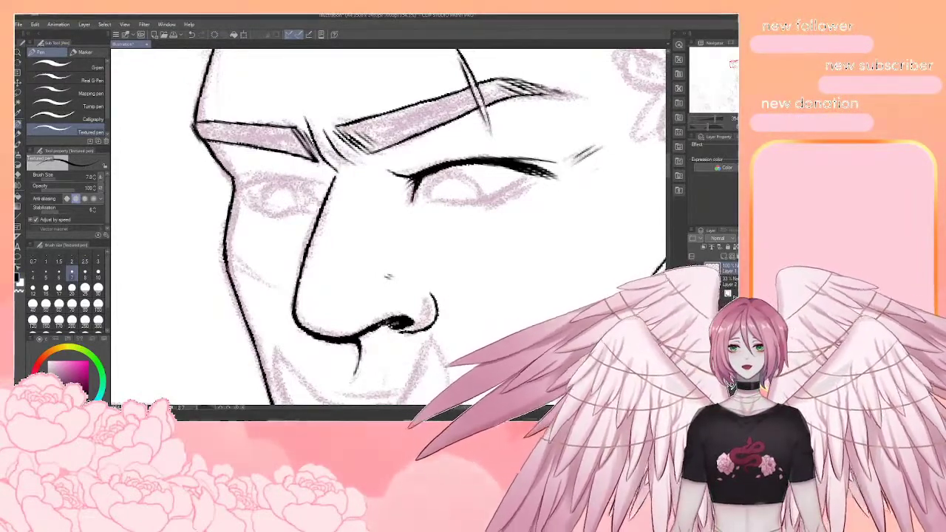
Ink the near eye's lower eyelid with the Textured pen, from near the inner corner to the outer lashes
left_click_drag(389, 277, 329, 305)
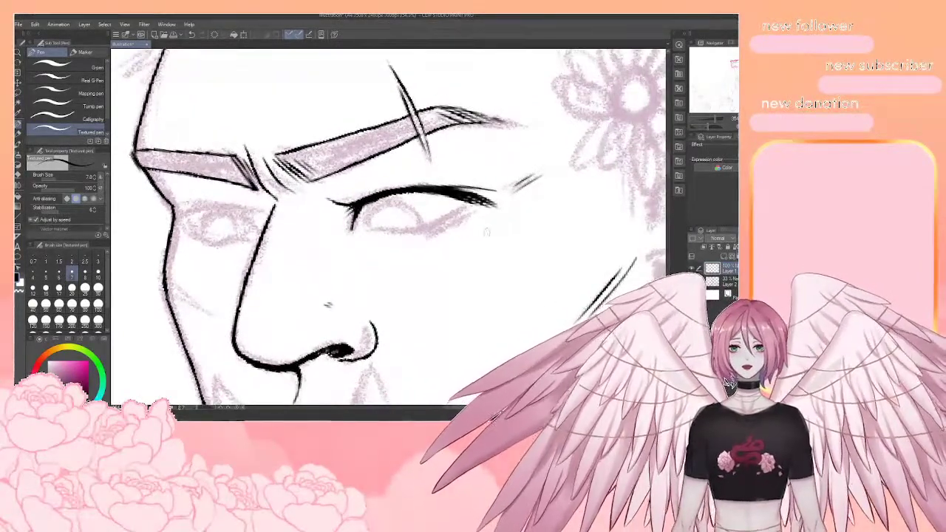
key("e")
mouse_move(480, 187)
left_mouse_down()
mouse_move(493, 190)
mouse_move(496, 229)
mouse_move(456, 311)
left_mouse_up()
key("r")
key("e")
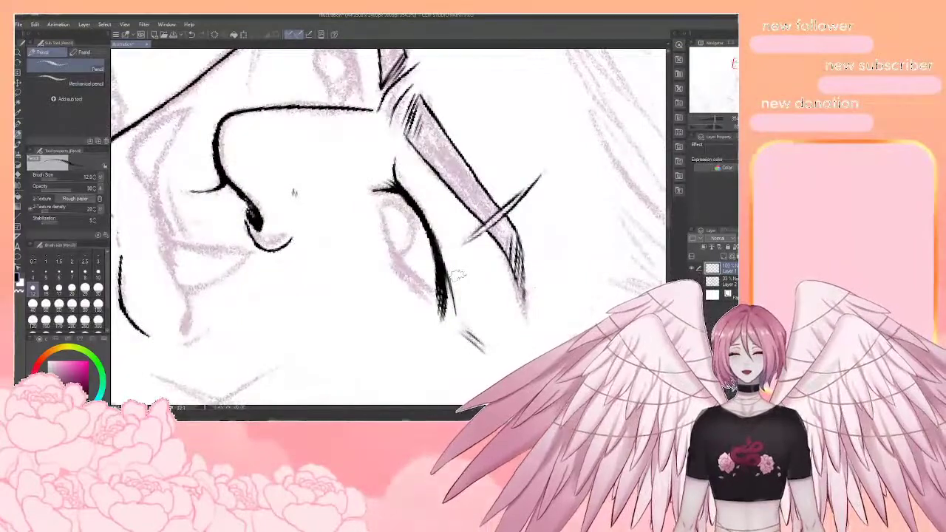
key("p")
mouse_move(375, 200)
left_mouse_down()
mouse_move(384, 235)
mouse_move(439, 297)
mouse_move(389, 244)
mouse_move(379, 216)
left_mouse_up()
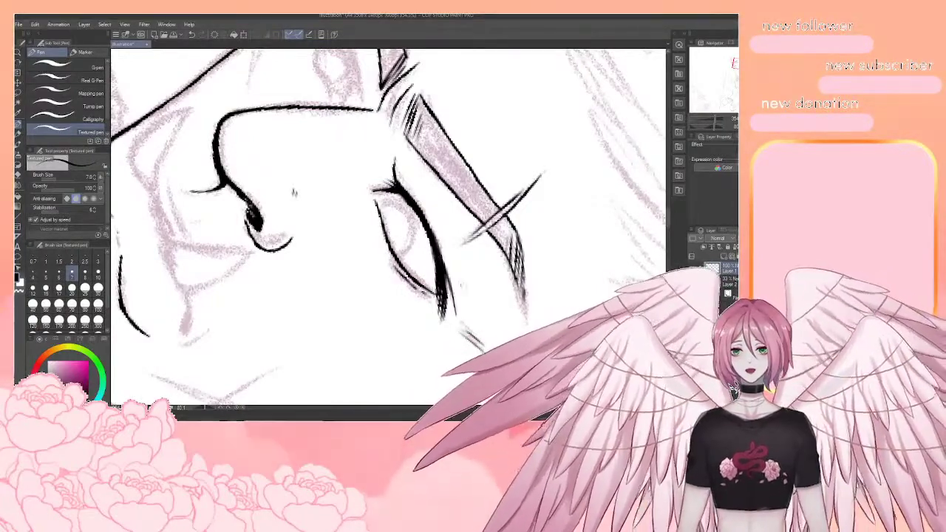
Add short lower lashes along the outer part of the near eye's lower lid
key("r")
left_click_drag(475, 284, 479, 176)
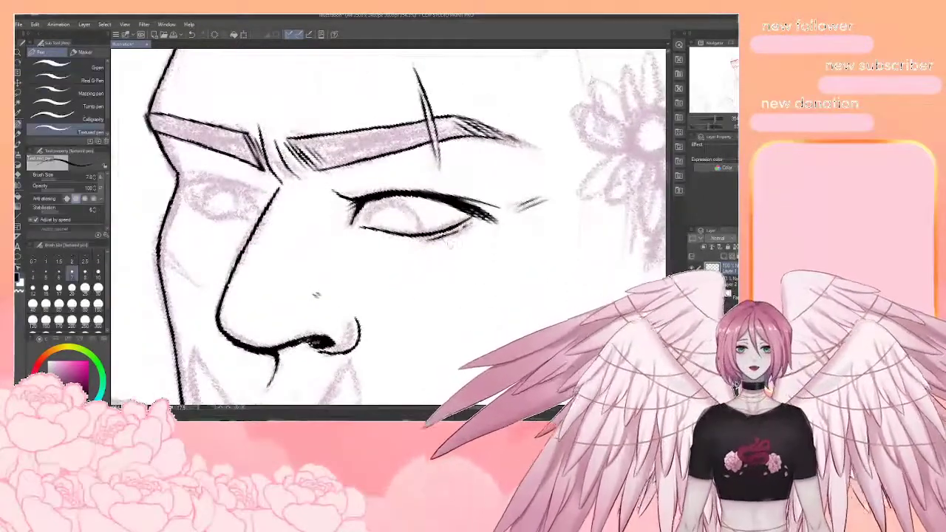
left_click_drag(449, 234, 471, 235)
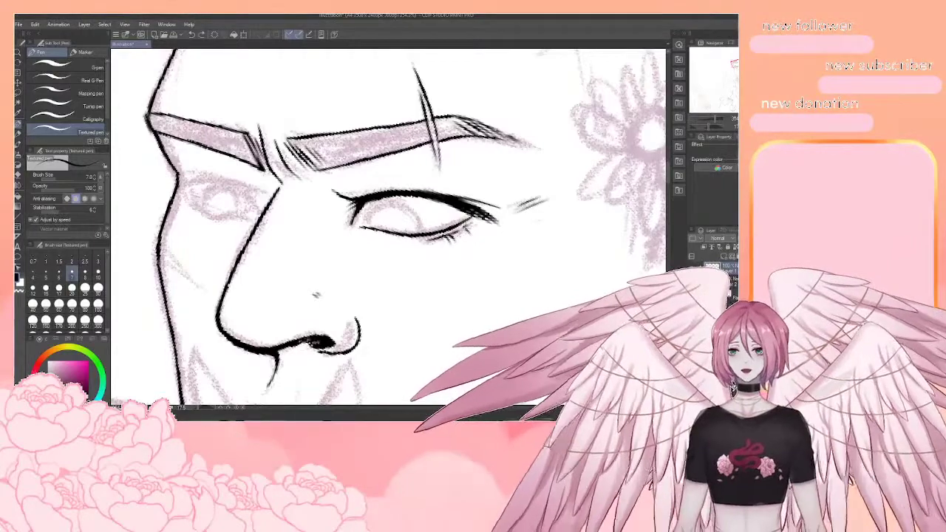
mouse_move(453, 230)
left_mouse_down()
mouse_move(534, 232)
mouse_move(533, 207)
left_mouse_up()
key("r")
key("p")
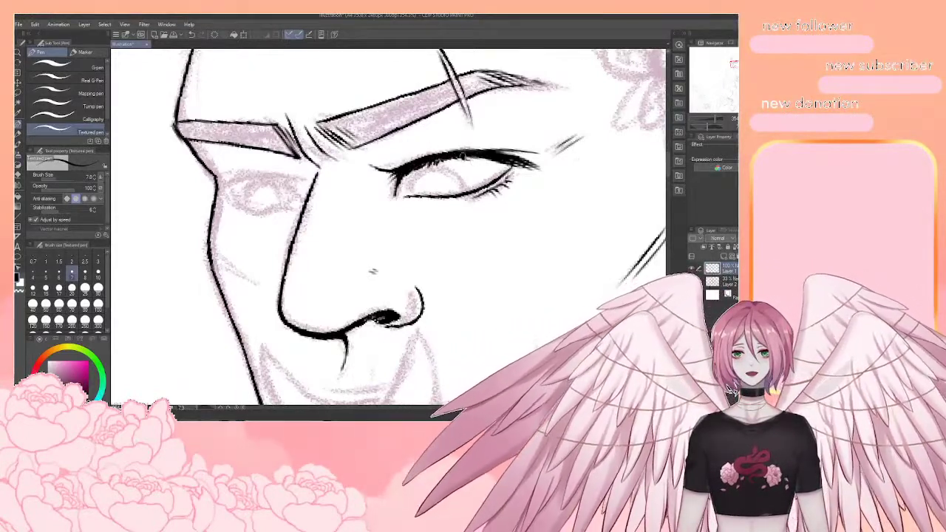
Thicken and smooth the middle of the near eye's upper lash line
scroll(534, 152, "down", 6)
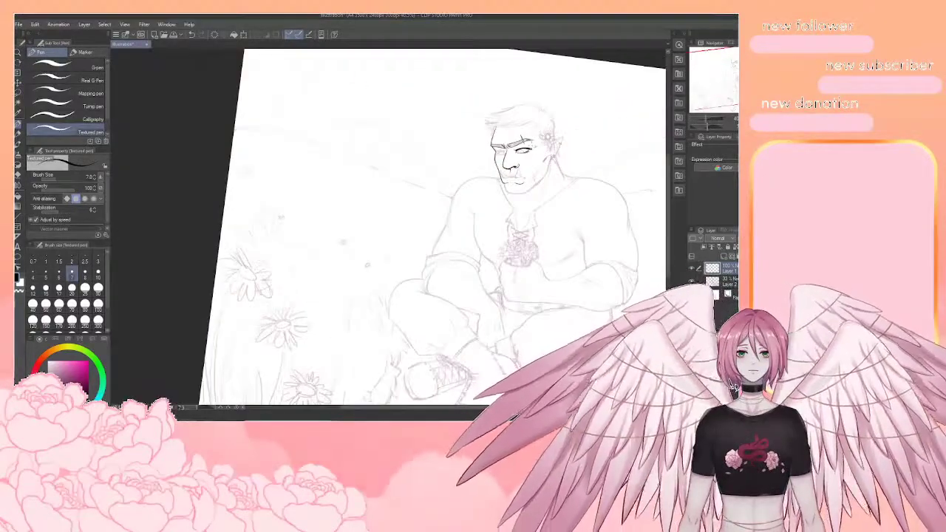
scroll(531, 146, "up", 6)
scroll(530, 147, "up", 6)
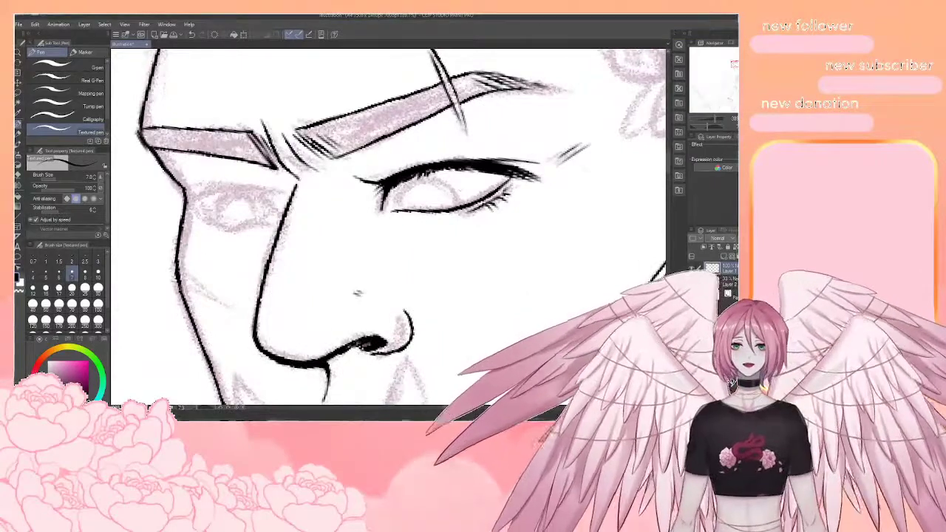
left_click_drag(531, 147, 481, 263)
key("r")
key("p")
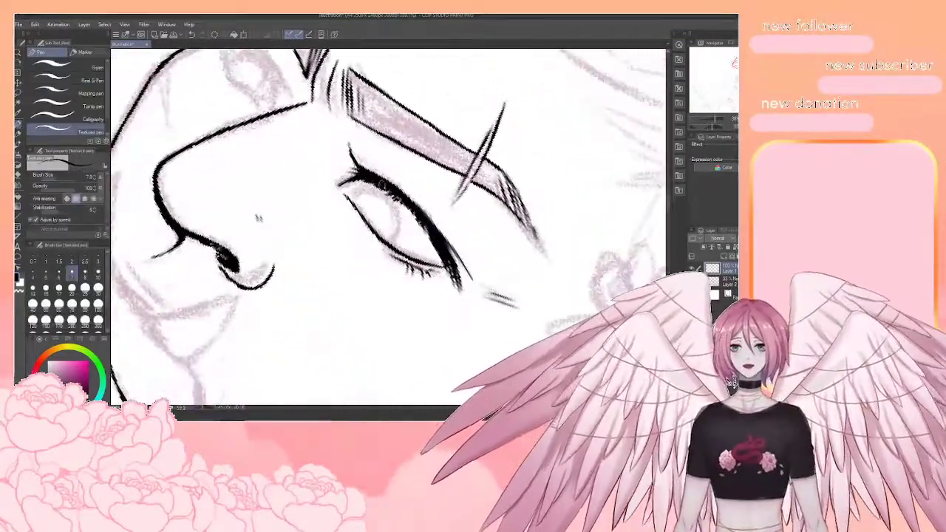
left_click_drag(397, 197, 424, 230)
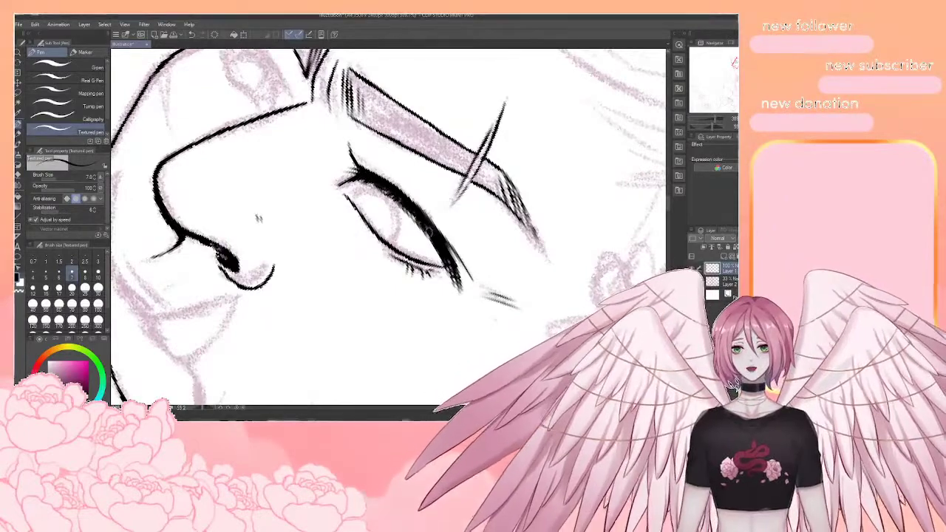
Outline the near eye's iris and draw a solid black pupil resting on the lower lid
left_click_drag(388, 275, 474, 210)
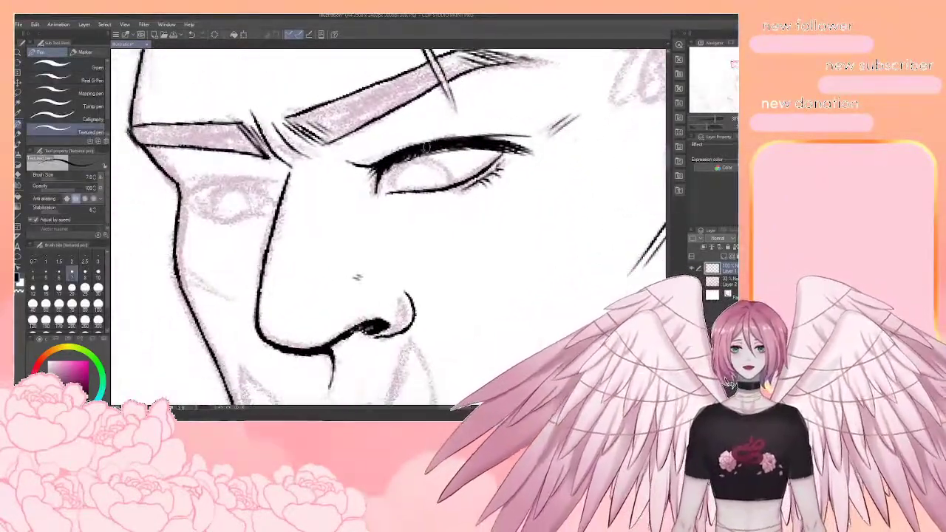
mouse_move(401, 162)
left_mouse_down()
mouse_move(393, 192)
mouse_move(394, 175)
mouse_move(445, 174)
mouse_move(452, 189)
left_mouse_up()
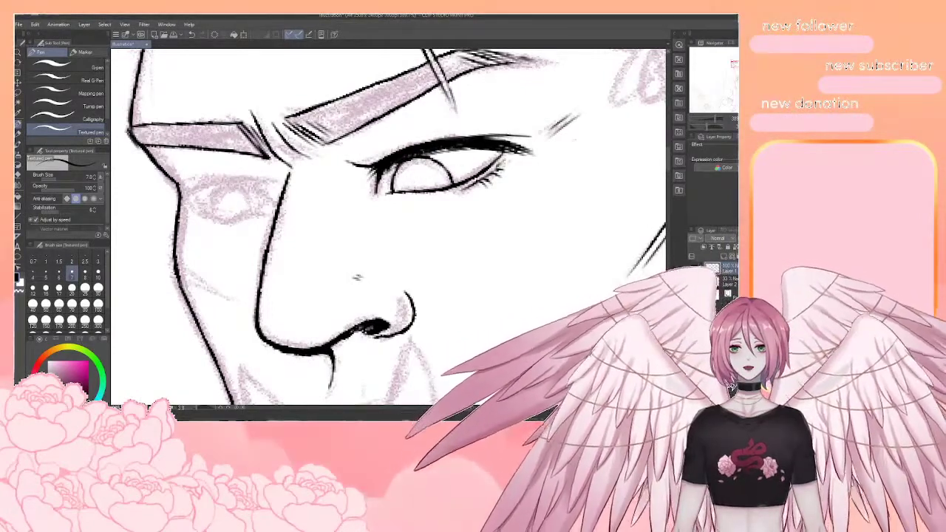
mouse_move(417, 178)
left_mouse_down()
mouse_move(398, 157)
mouse_move(412, 154)
left_mouse_up()
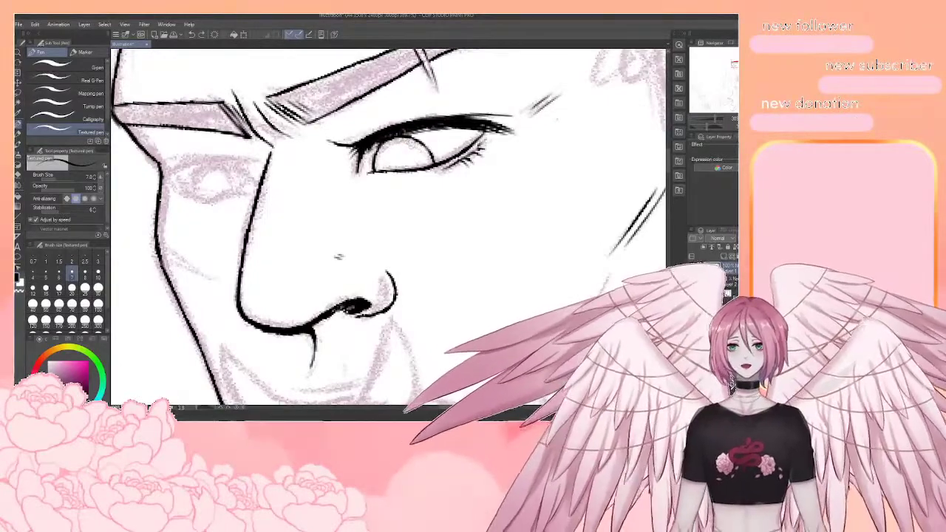
left_click_drag(403, 147, 417, 156)
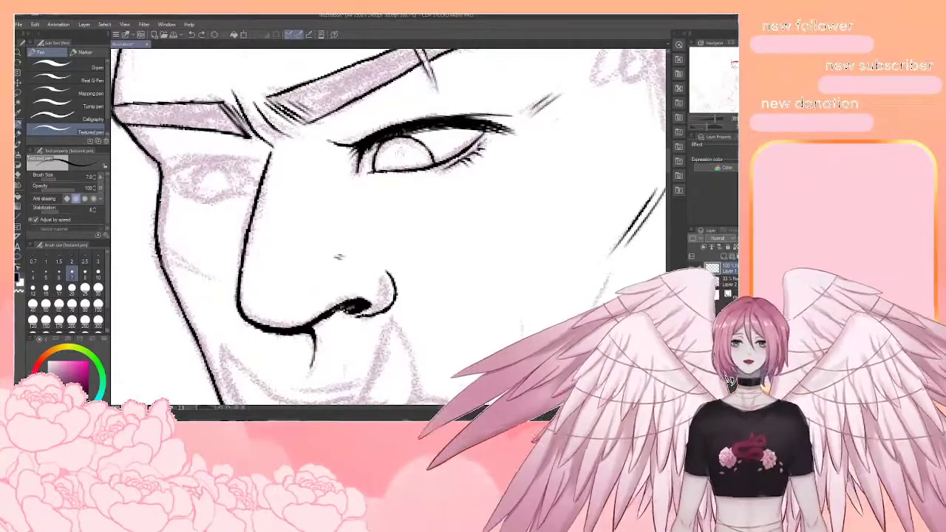
mouse_move(387, 171)
left_mouse_down()
mouse_move(393, 157)
mouse_move(414, 155)
left_mouse_up()
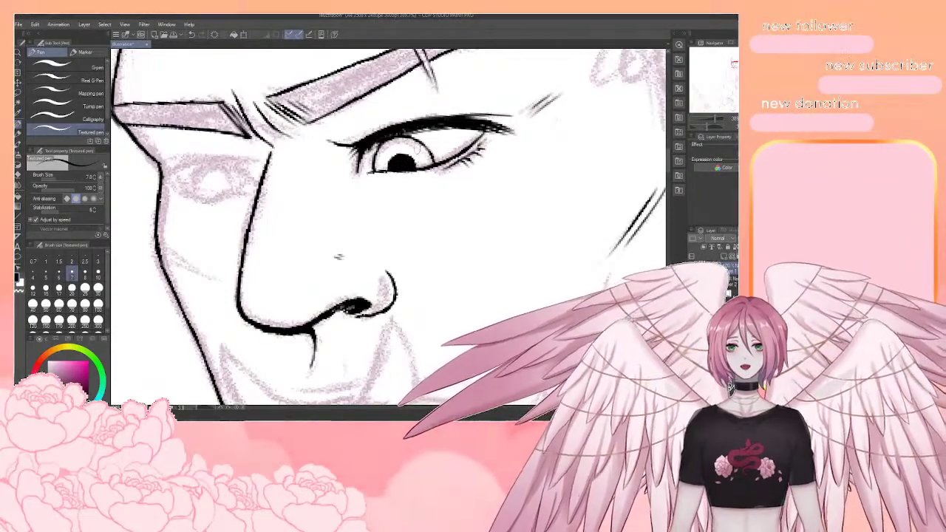
Ink the short cheekbone line running inward from the far-side face contour, below the far eye
scroll(417, 148, "down", 7)
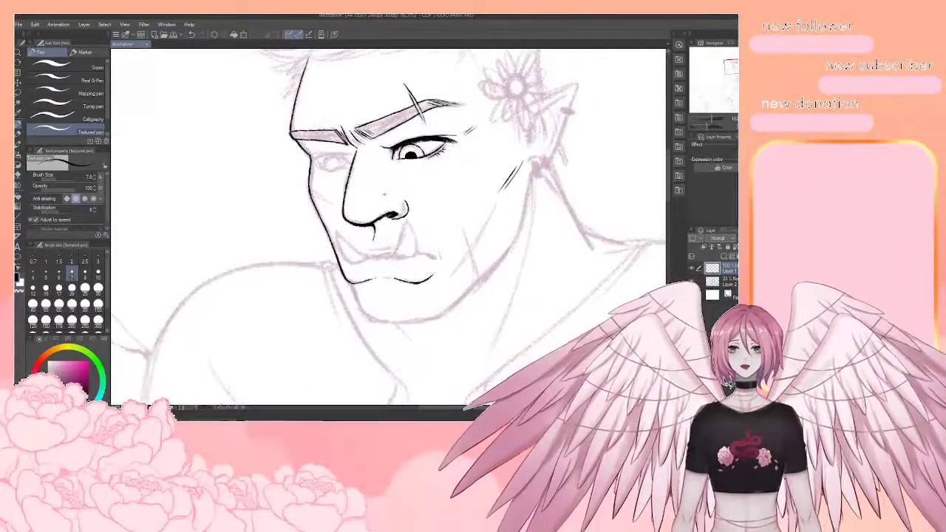
scroll(405, 156, "up", 3)
scroll(391, 166, "up", 1)
left_click_drag(330, 162, 372, 196)
scroll(354, 195, "up", 1)
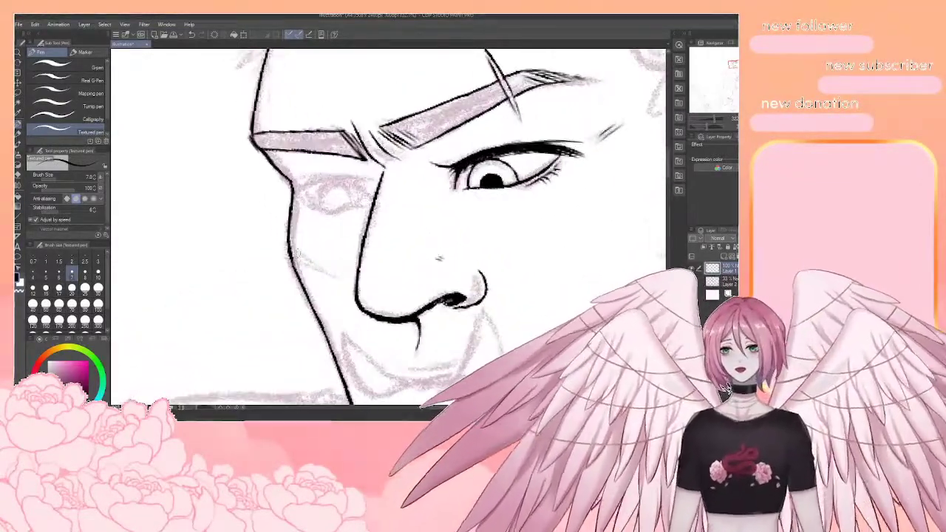
left_click_drag(285, 241, 338, 282)
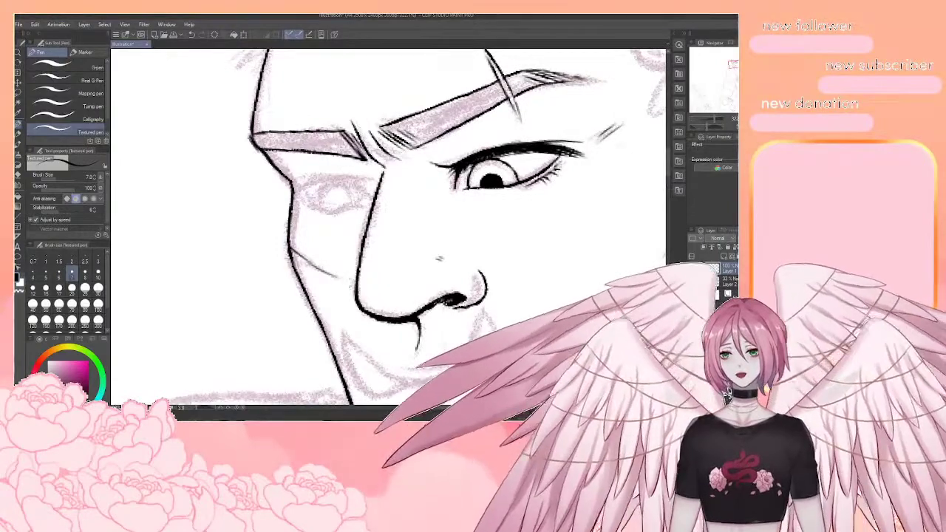
Strengthen the far cheekbone line with a second short stroke and clean up where it meets the face contour
left_click_drag(292, 252, 342, 280)
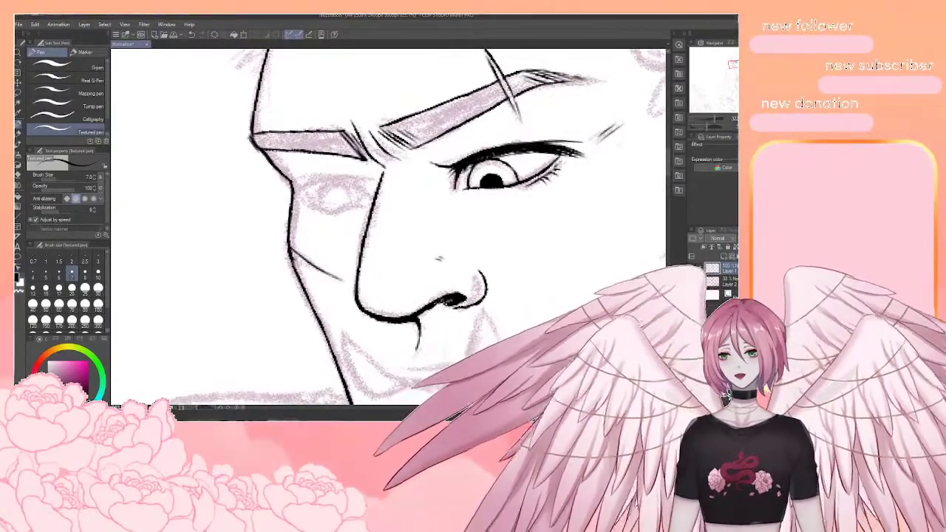
left_click_drag(291, 256, 327, 276)
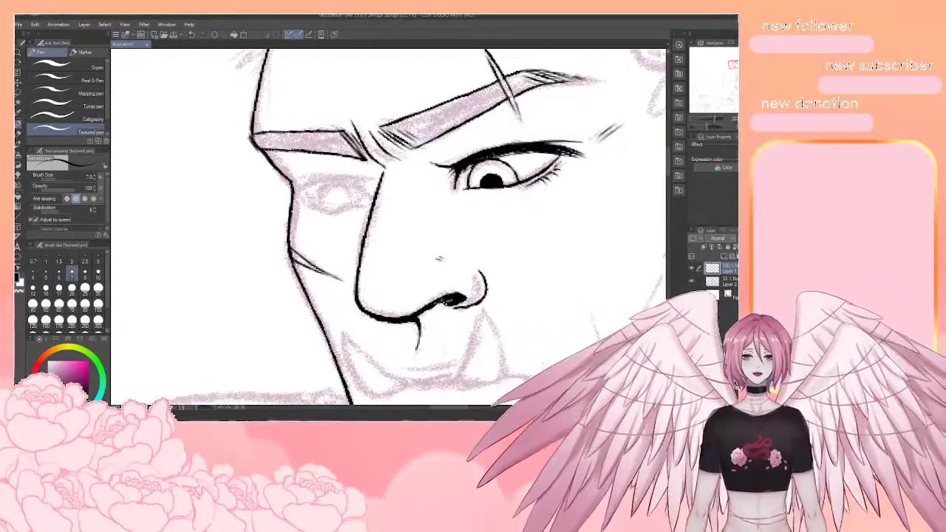
scroll(313, 267, "down", 3)
scroll(308, 238, "down", 3)
scroll(311, 233, "up", 8)
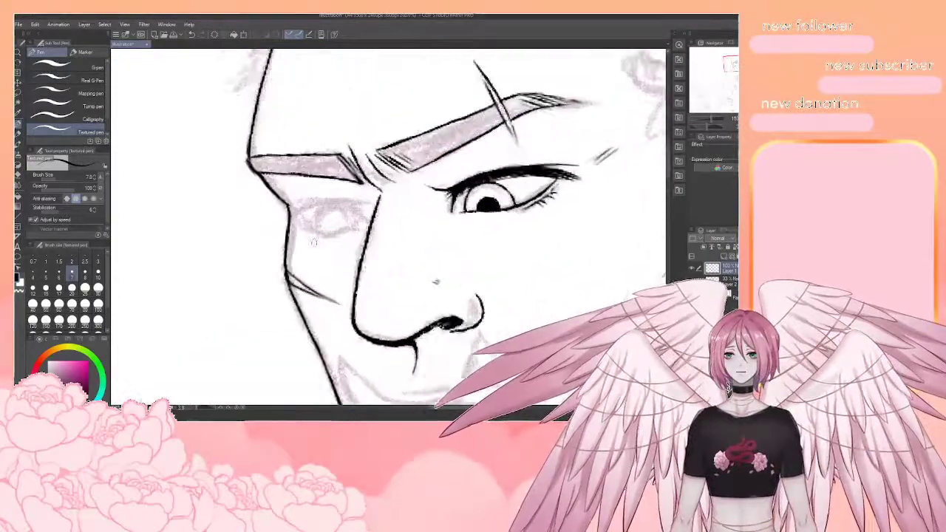
scroll(313, 230, "down", 3)
key("ctrl+plus")
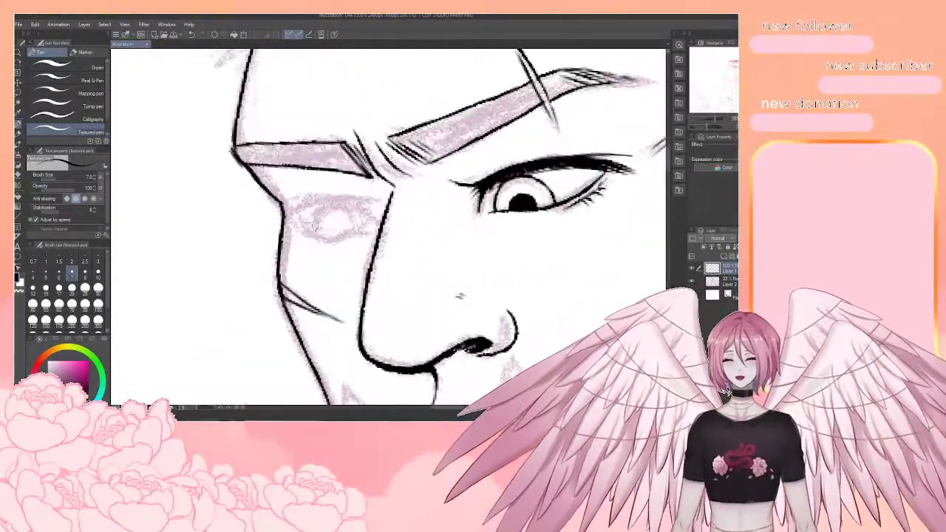
key("e")
left_click_drag(295, 290, 285, 292)
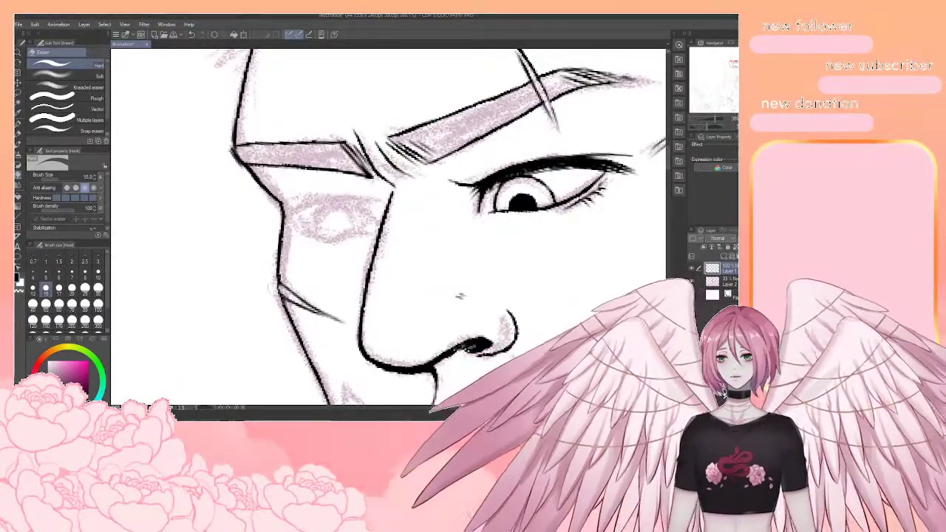
key("p")
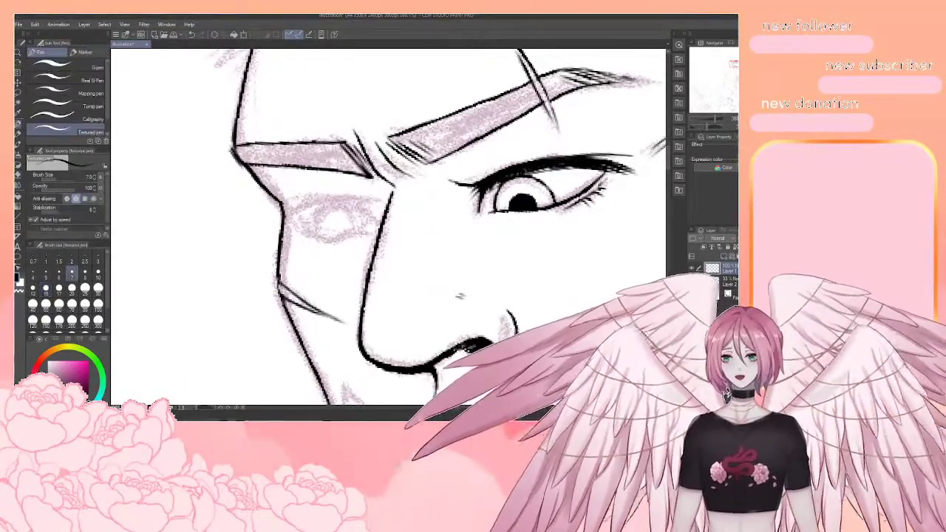
left_click_drag(280, 280, 280, 300)
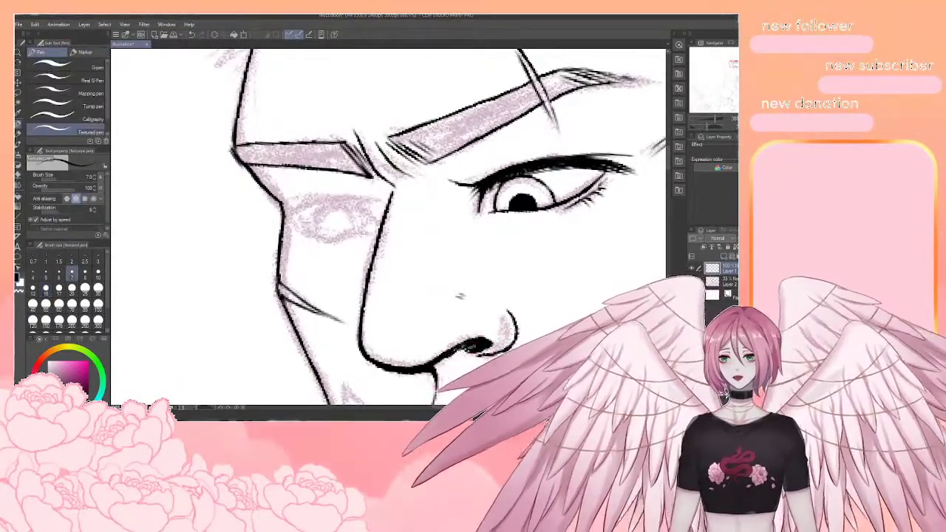
Ink the far eye's inner corner beside the nose bridge and a thin upper lid line following the sketch
left_click_drag(418, 199, 405, 212)
left_click_drag(447, 309, 422, 330)
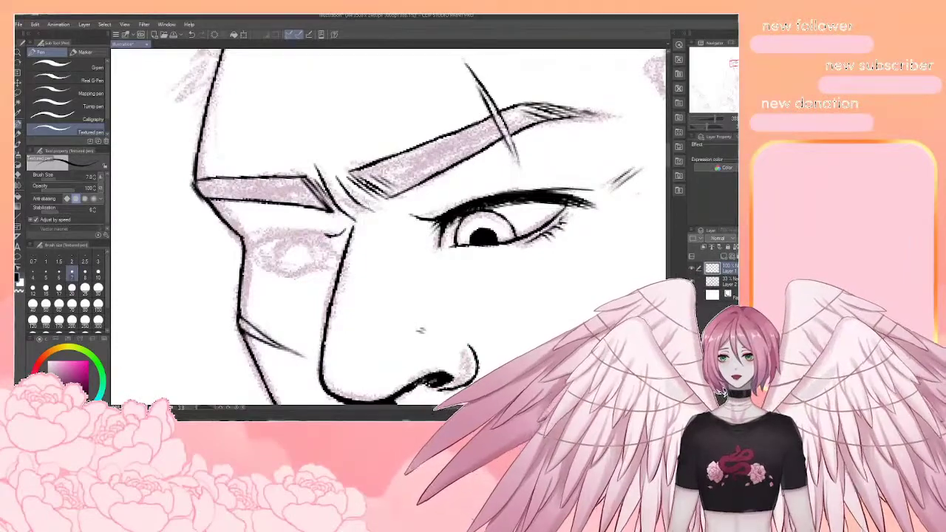
key("shift+space")
left_click_drag(355, 288, 398, 279)
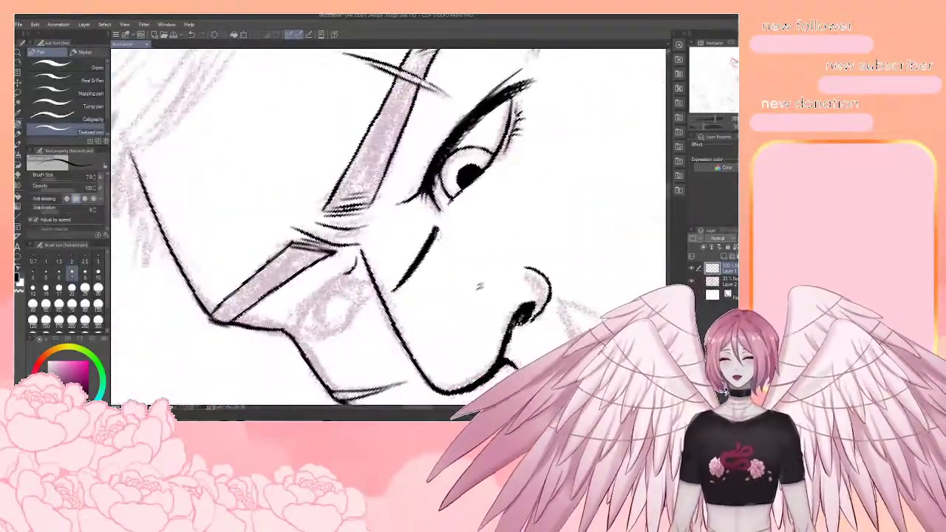
mouse_move(443, 235)
left_mouse_down()
mouse_move(408, 249)
mouse_move(429, 194)
left_mouse_up()
key("space")
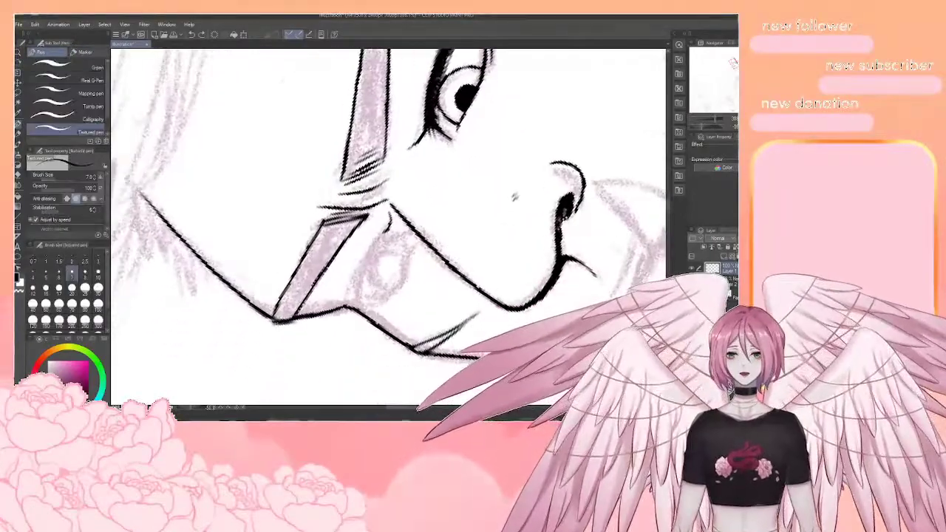
left_click_drag(388, 229, 365, 257)
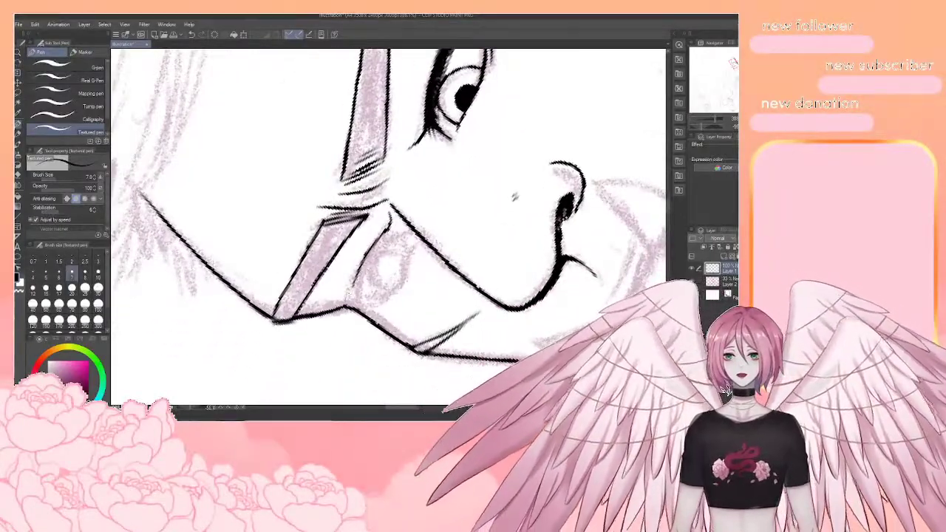
left_click_drag(351, 294, 383, 237)
left_click_drag(361, 266, 410, 181)
Thicken the far eye's upper lash line with overlapping strokes from the inner corner to the face contour
key("space")
left_click_drag(380, 212, 354, 275)
mouse_move(368, 232)
left_mouse_down()
mouse_move(354, 278)
mouse_move(388, 202)
left_mouse_up()
mouse_move(360, 254)
left_mouse_down()
mouse_move(373, 231)
mouse_move(369, 244)
left_mouse_up()
left_click_drag(355, 289, 380, 215)
left_click_drag(364, 258, 357, 277)
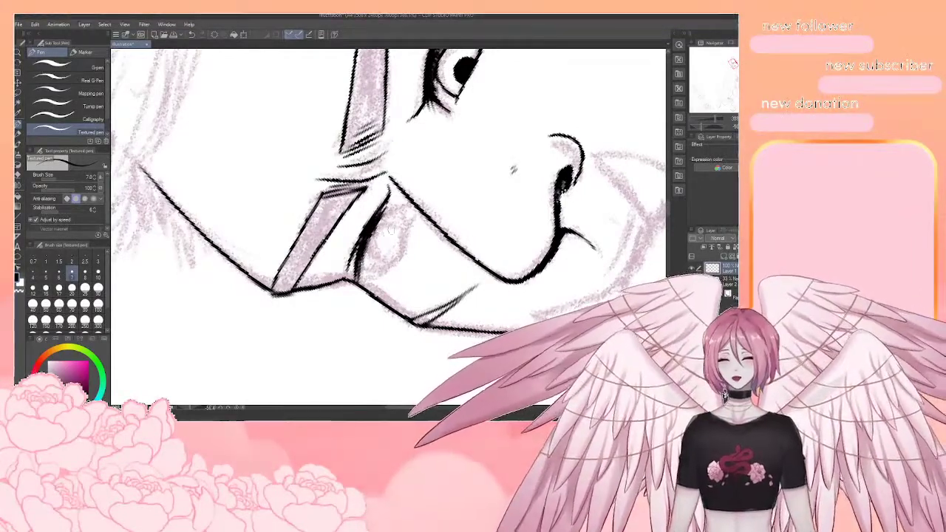
Ink the far eye's lower lid, curving from the outer corner along the sketch to the inner corner
key("r")
left_click_drag(411, 249, 405, 211)
key("ctrl+z")
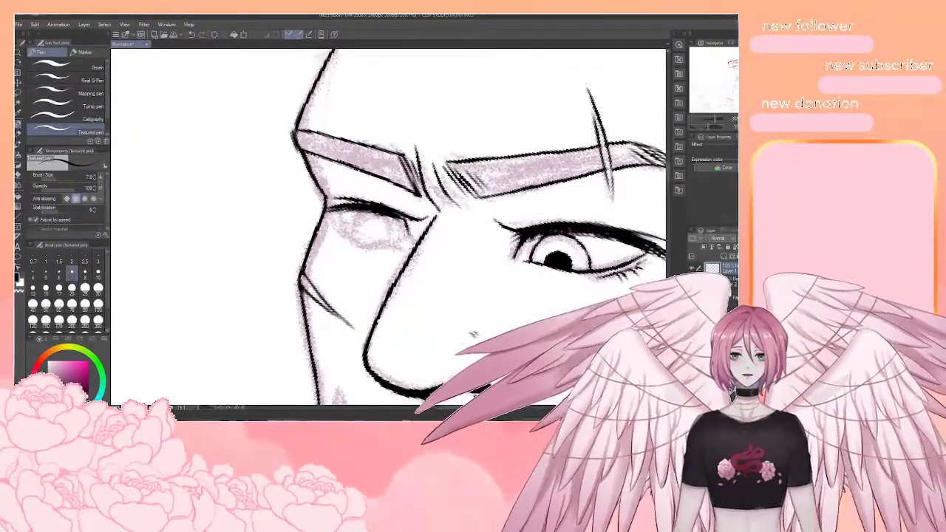
mouse_move(411, 247)
left_mouse_down()
mouse_move(404, 214)
mouse_move(390, 216)
mouse_move(406, 230)
mouse_move(405, 219)
mouse_move(365, 243)
left_mouse_up()
left_click_drag(303, 277, 293, 253)
left_click_drag(414, 244, 414, 236)
key("r")
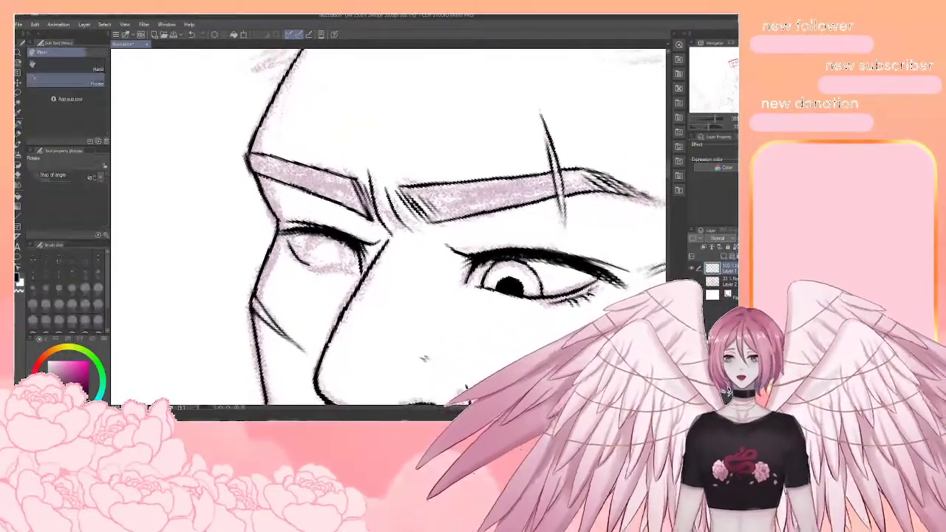
mouse_move(473, 296)
left_mouse_down()
mouse_move(457, 142)
mouse_move(475, 297)
left_mouse_up()
left_click_drag(425, 361, 312, 338)
mouse_move(308, 190)
left_mouse_down()
mouse_move(332, 233)
mouse_move(305, 184)
mouse_move(308, 162)
mouse_move(303, 198)
left_mouse_up()
left_click_drag(299, 162, 306, 189)
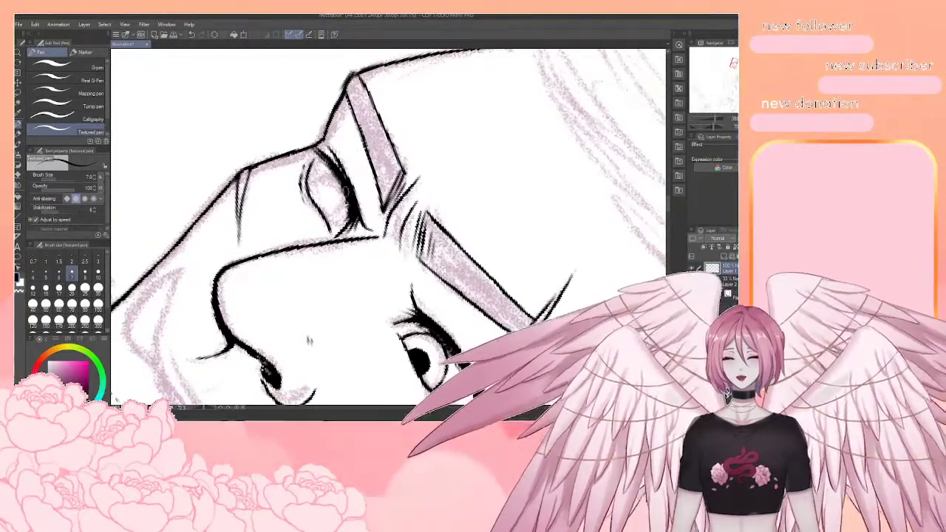
Add short lower lashes near the outer corner of the far eye
key("r")
left_click_drag(303, 185, 317, 290)
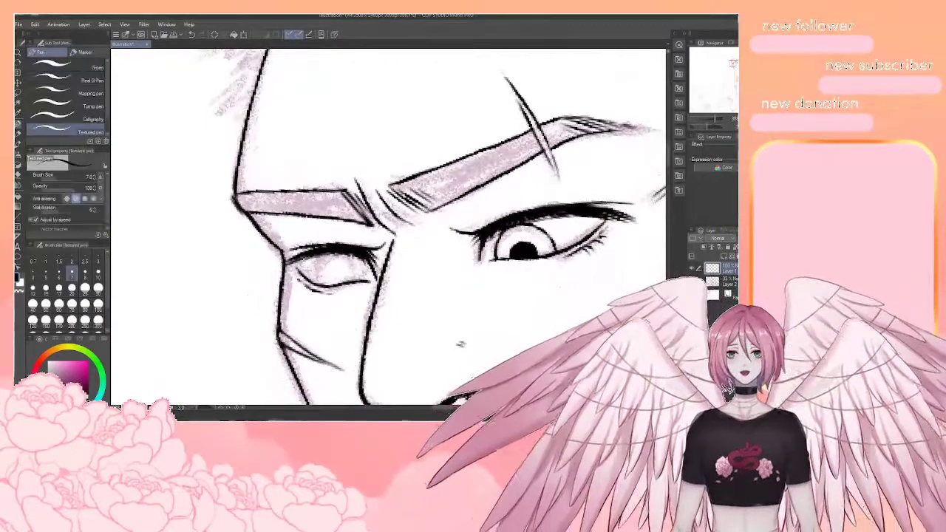
left_click_drag(369, 273, 413, 216)
left_click_drag(340, 217, 347, 228)
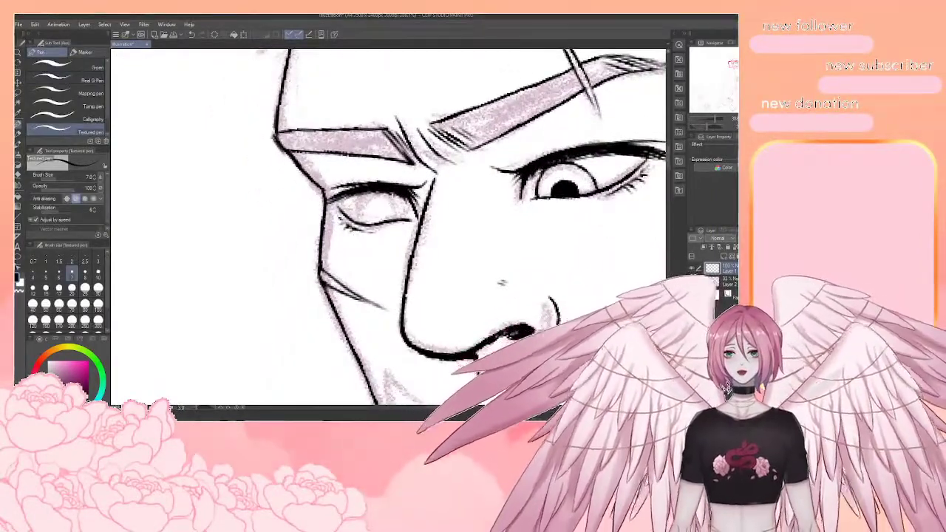
left_click_drag(342, 219, 262, 227)
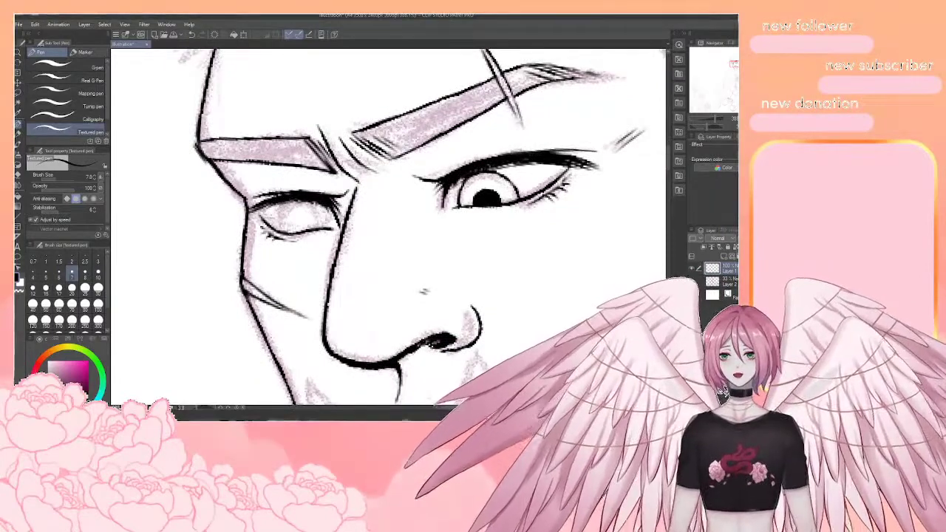
Outline the far eye's iris and fill in a solid black pupil resting on the lower lid
mouse_move(287, 206)
left_mouse_down()
mouse_move(284, 233)
mouse_move(281, 224)
mouse_move(326, 222)
mouse_move(327, 230)
mouse_move(325, 221)
mouse_move(294, 234)
mouse_move(313, 230)
left_mouse_up()
key("ctrl+z")
left_click_drag(309, 224, 302, 230)
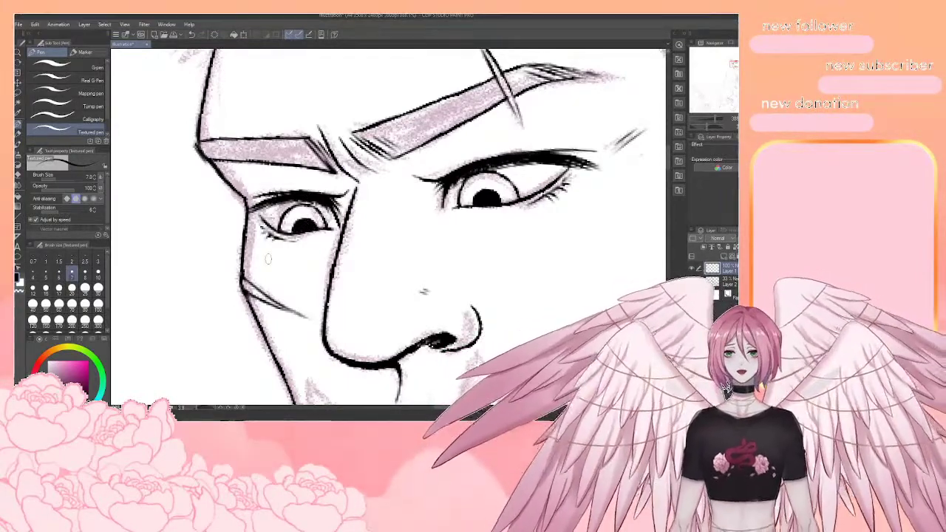
Ink the pointed outline of the far-side tusk along the face contour, closing it with a rounded base
scroll(269, 257, "down", 5)
scroll(284, 262, "down", 1)
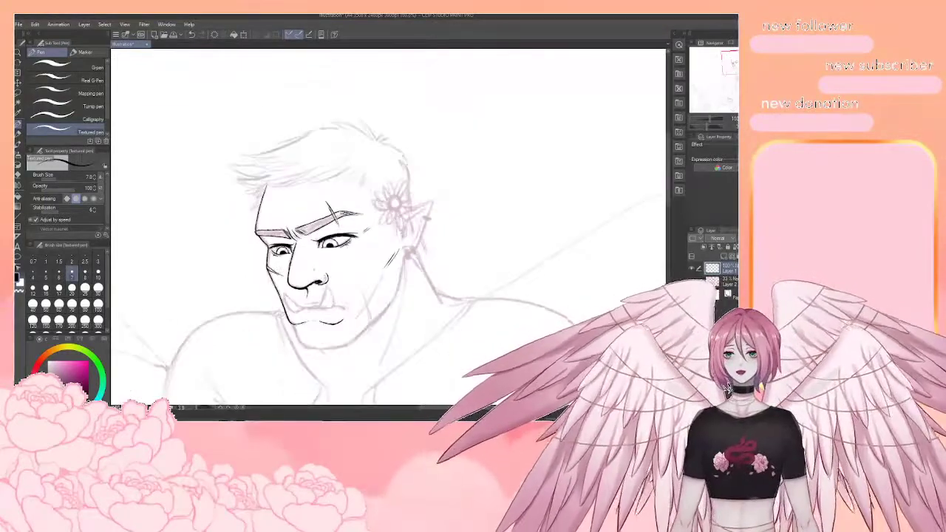
scroll(285, 261, "down", 2)
scroll(281, 271, "up", 1)
scroll(279, 281, "up", 3)
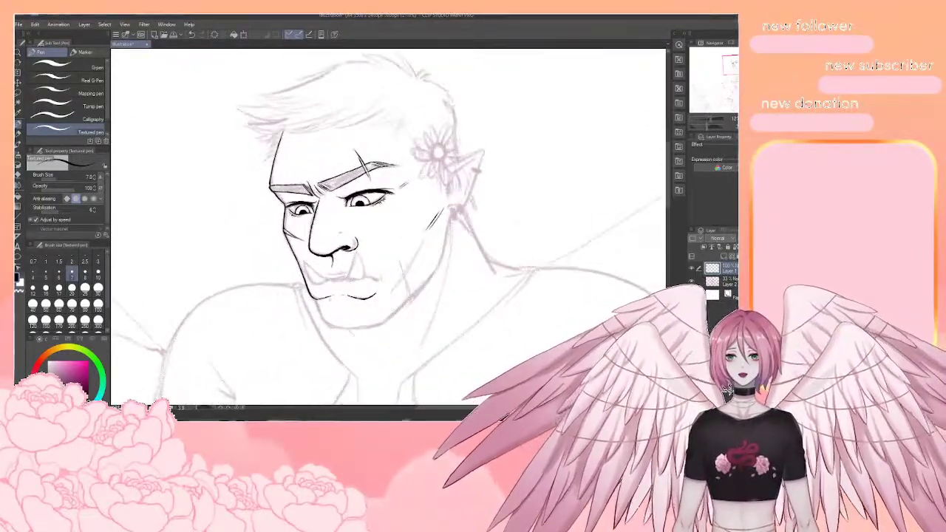
scroll(359, 281, "up", 3)
scroll(357, 275, "up", 1)
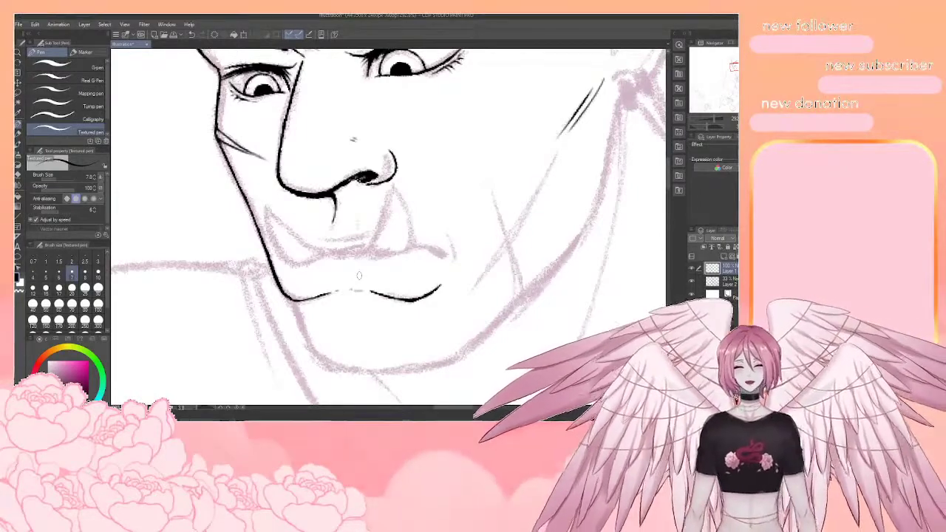
left_click_drag(399, 210, 373, 225)
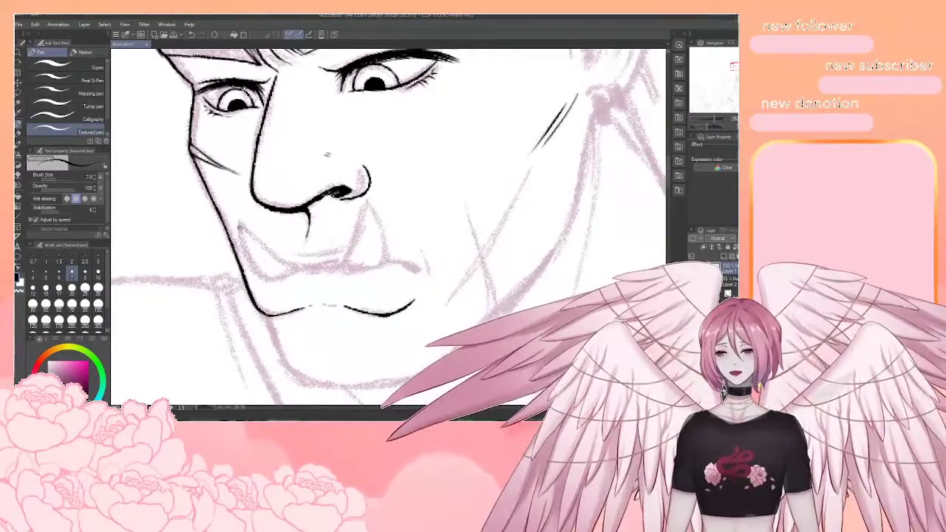
mouse_move(240, 227)
left_mouse_down()
mouse_move(240, 240)
mouse_move(296, 268)
left_mouse_up()
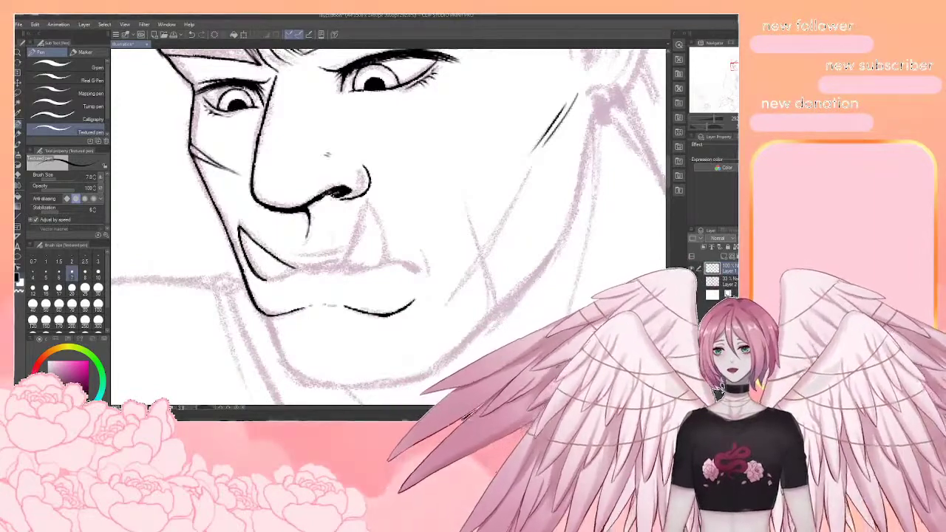
left_click_drag(327, 154, 323, 146)
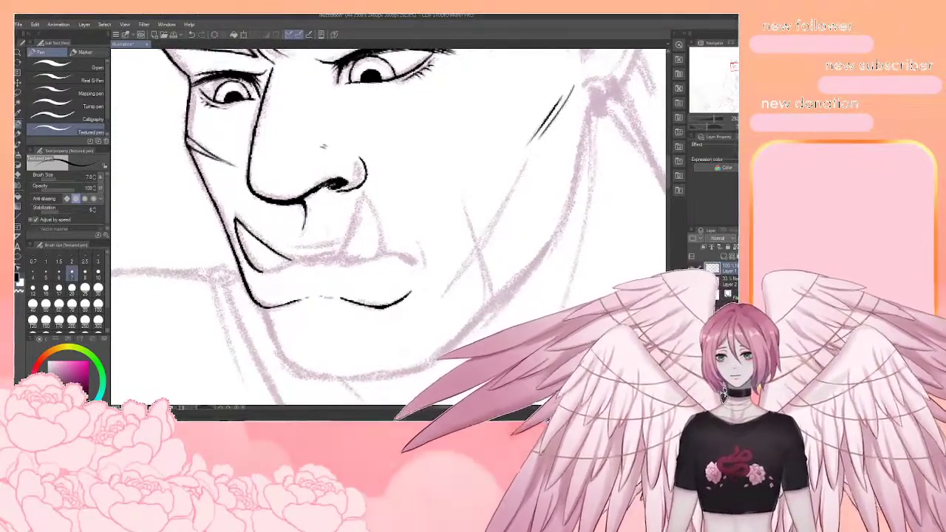
key("r")
left_click_drag(503, 296, 520, 252)
left_click_drag(542, 275, 436, 381)
left_click_drag(297, 113, 280, 185)
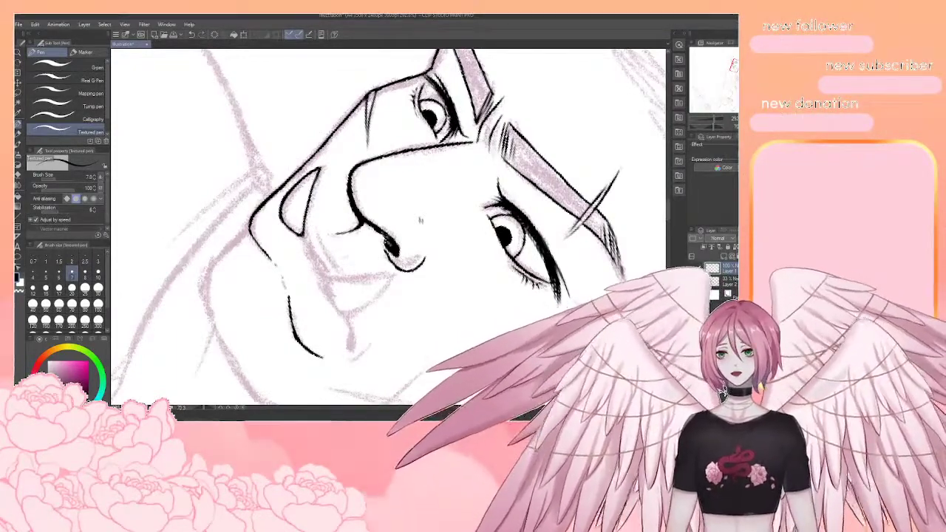
Ink the mouth line inward from the far tusk's base and add a short parallel upper lip line above it
left_click_drag(420, 220, 411, 198)
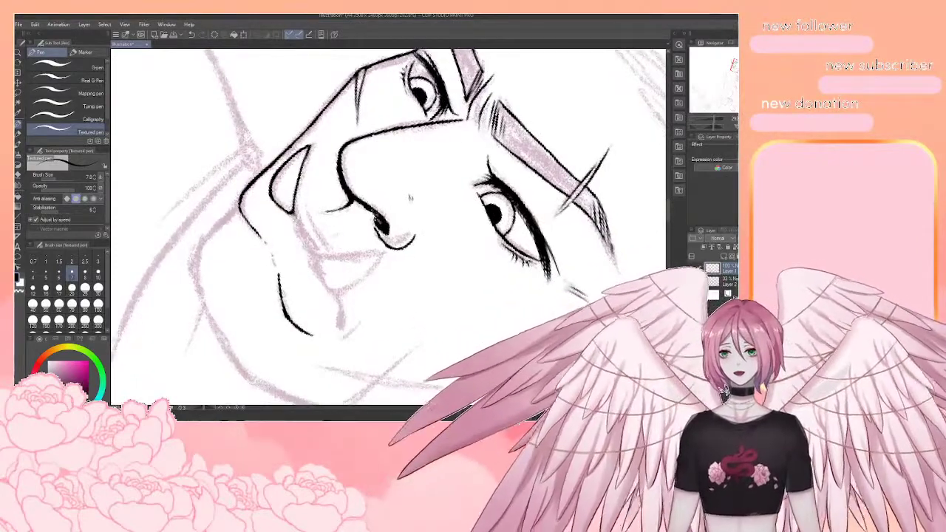
left_click_drag(295, 211, 322, 257)
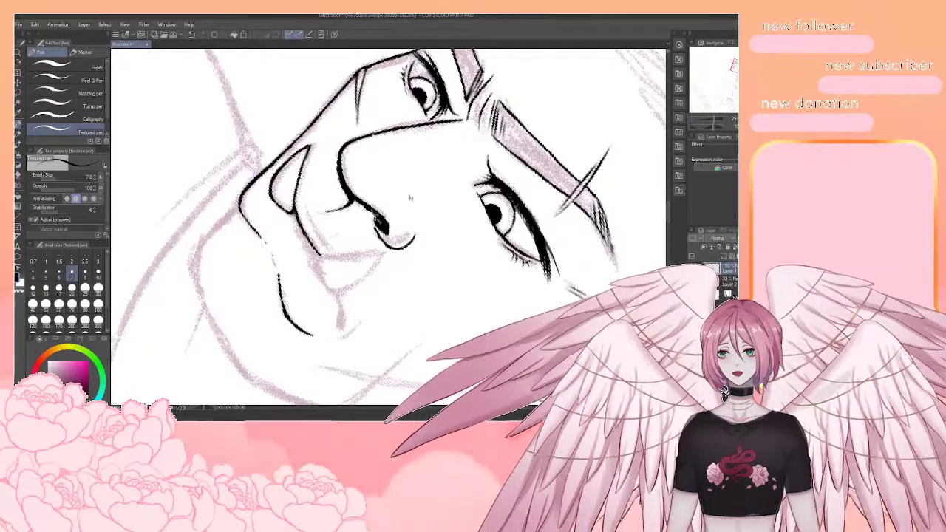
mouse_move(305, 205)
left_mouse_down()
mouse_move(322, 245)
mouse_move(357, 255)
left_mouse_up()
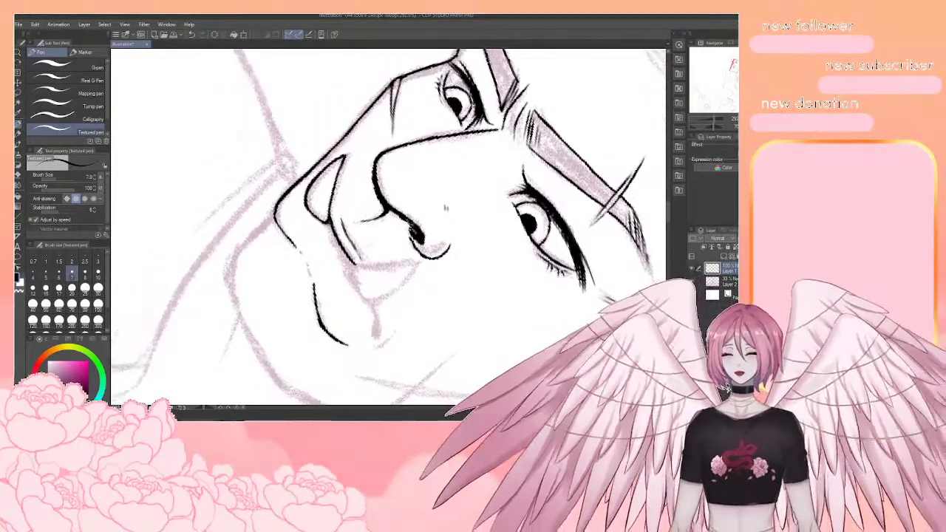
Tidy the face contour where it meets the base of the far tusk by erasing and re-inking the junction
left_click_drag(419, 300, 424, 202)
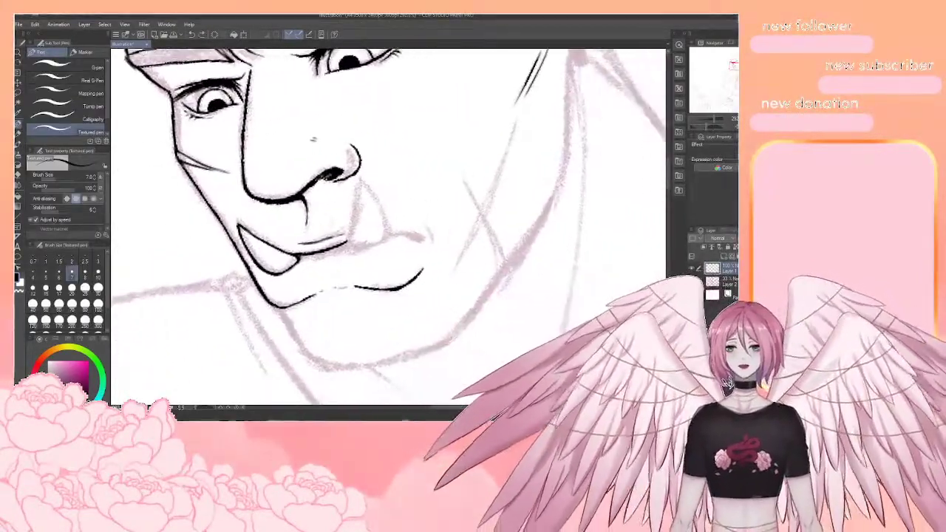
key("p")
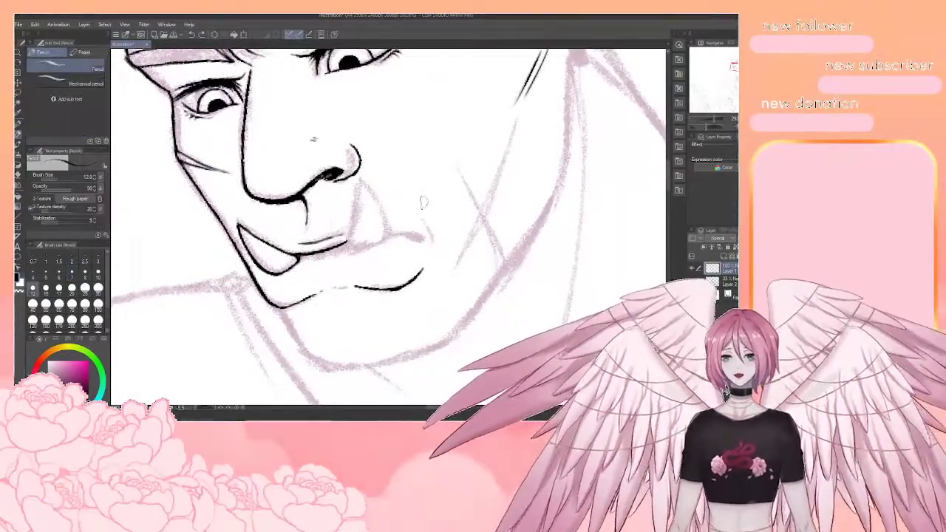
key("p")
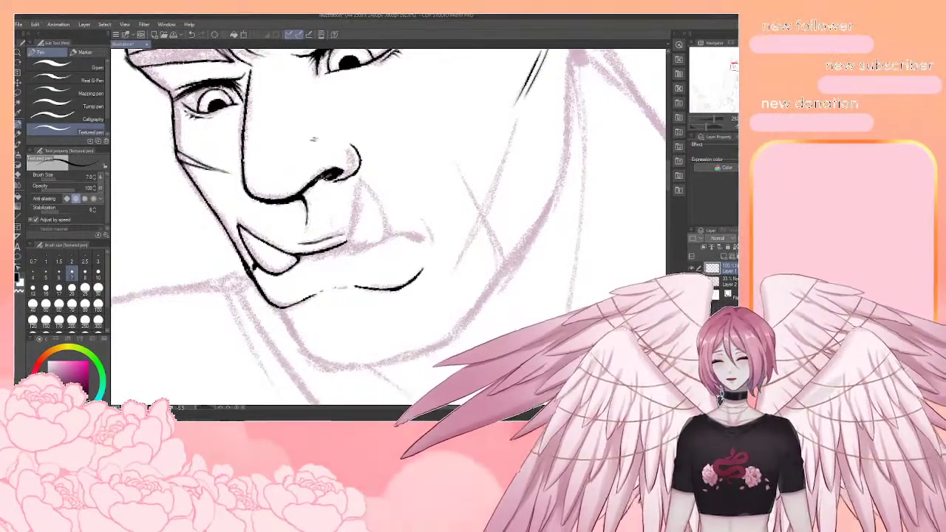
key("e")
left_click_drag(252, 271, 270, 295)
key("p")
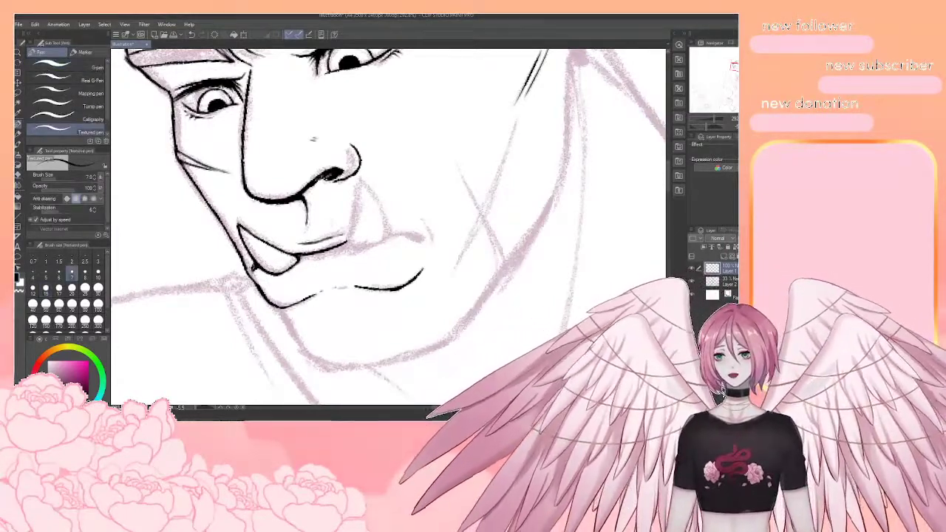
left_click_drag(253, 270, 256, 248)
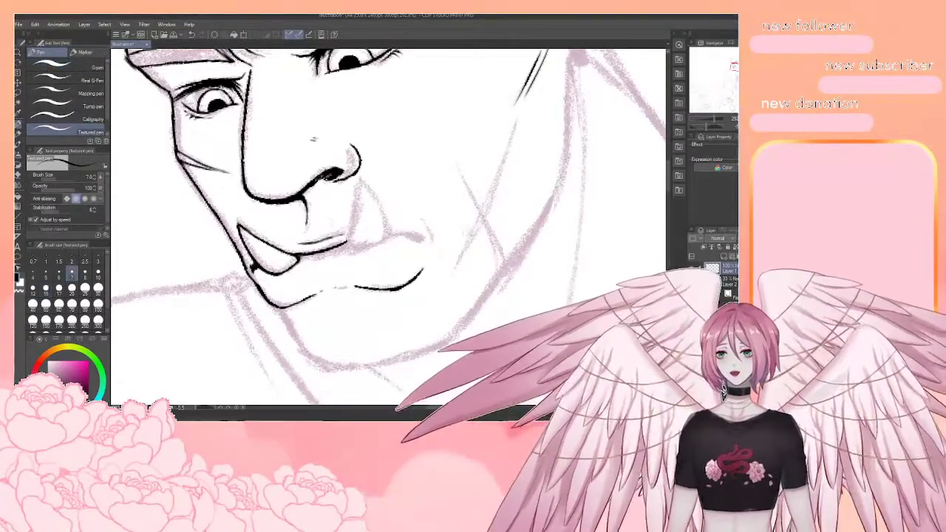
left_click_drag(471, 270, 438, 306)
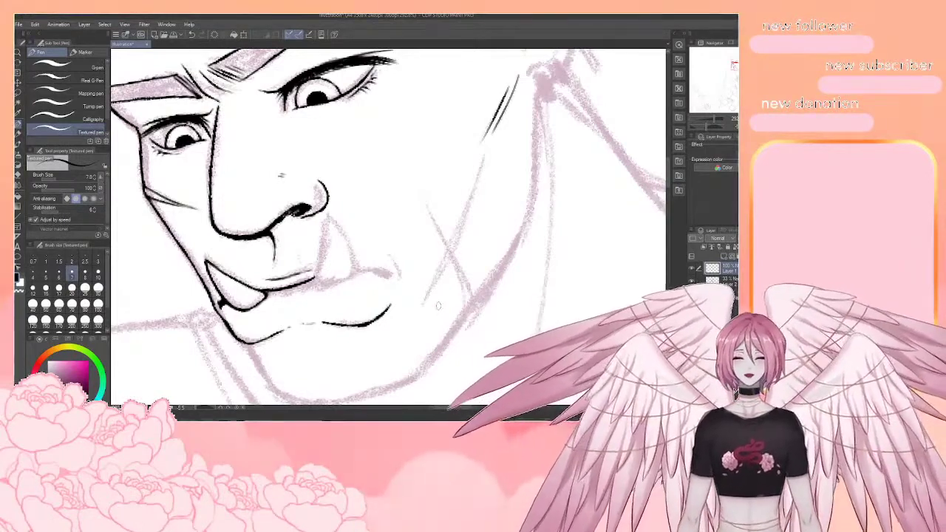
Ink the near-side tusk as a pointed outline with a curved outer edge, and close its base along the mouth line
left_click_drag(439, 307, 414, 258)
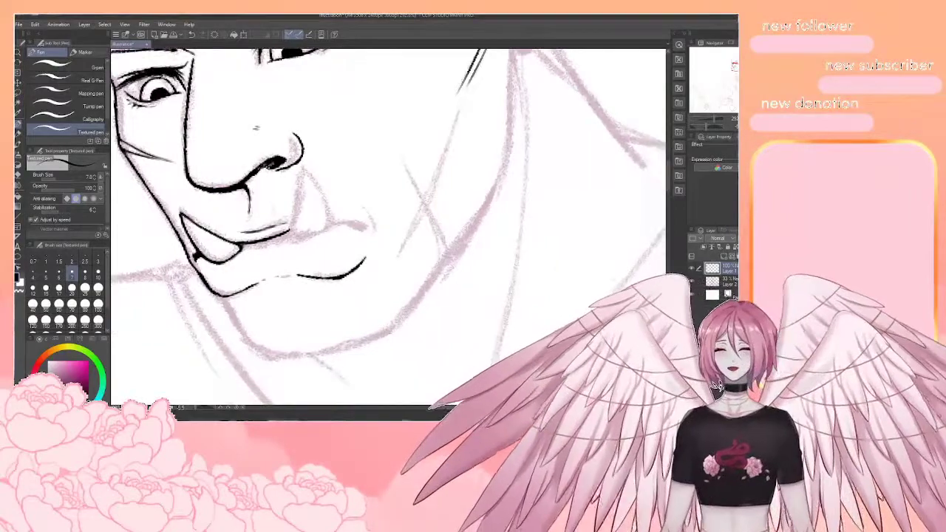
left_click_drag(302, 168, 301, 177)
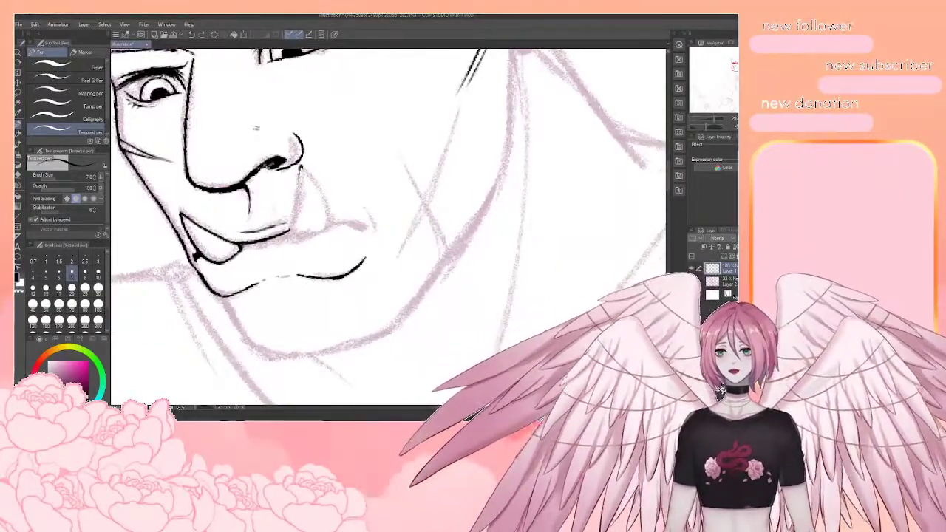
left_click_drag(301, 173, 291, 229)
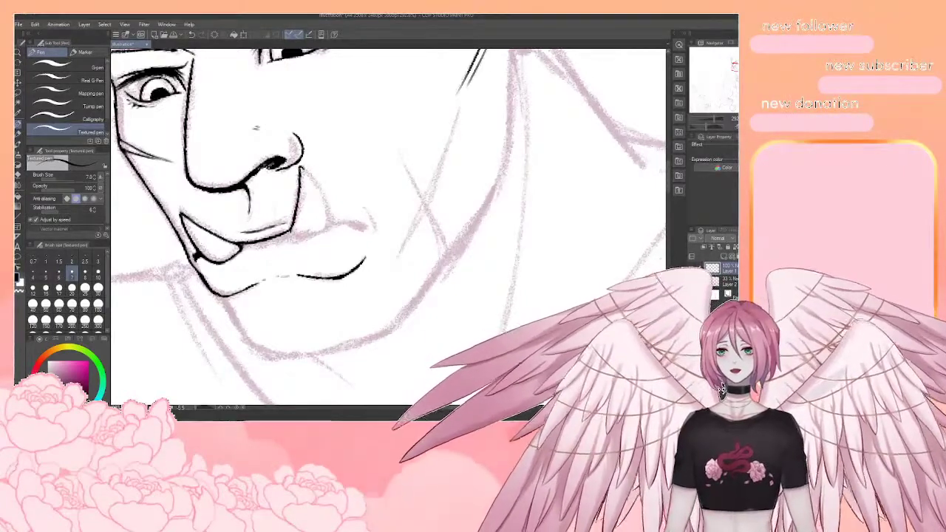
mouse_move(298, 167)
left_mouse_down()
mouse_move(322, 194)
mouse_move(330, 223)
left_mouse_up()
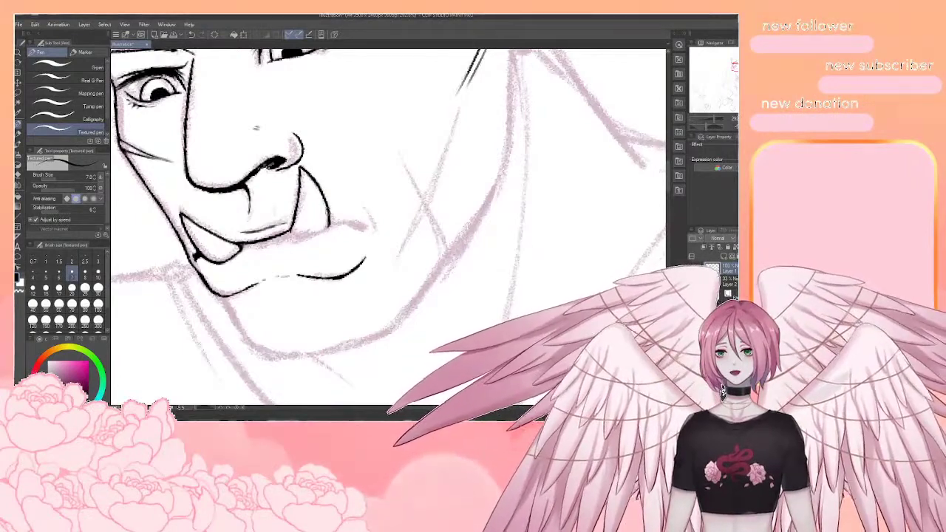
key("r")
left_click_drag(526, 205, 434, 362)
key("p")
left_click_drag(443, 132, 421, 180)
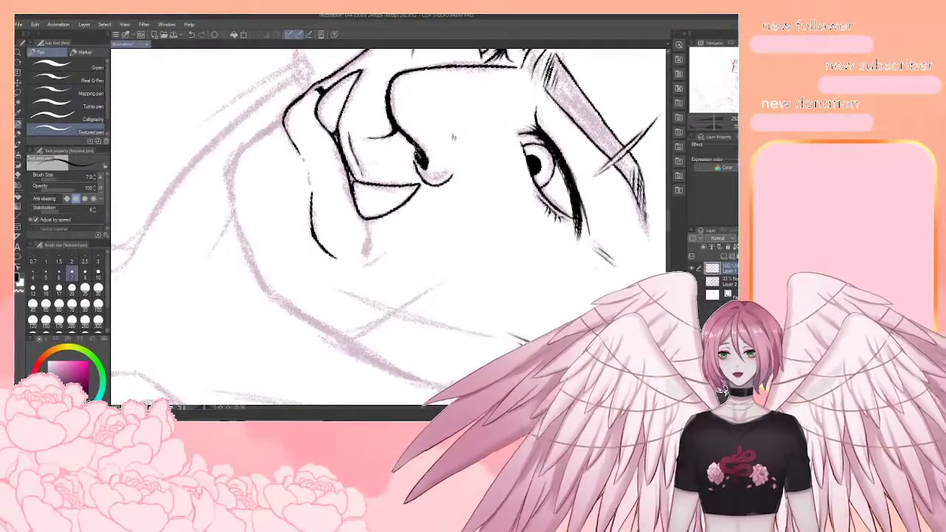
key("r")
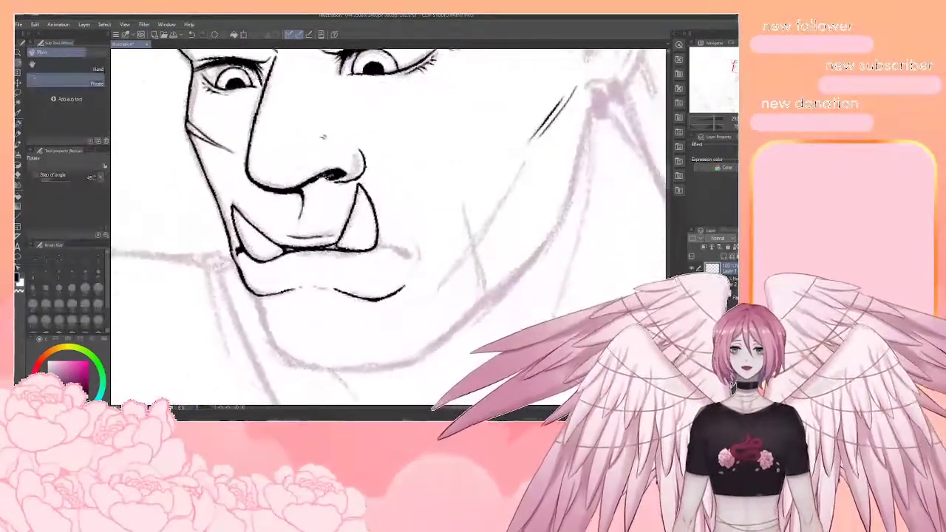
key("p")
Ink the mouth line outward from the near tusk's base, ending in a thick dark mouth corner
left_click_drag(392, 233, 402, 238)
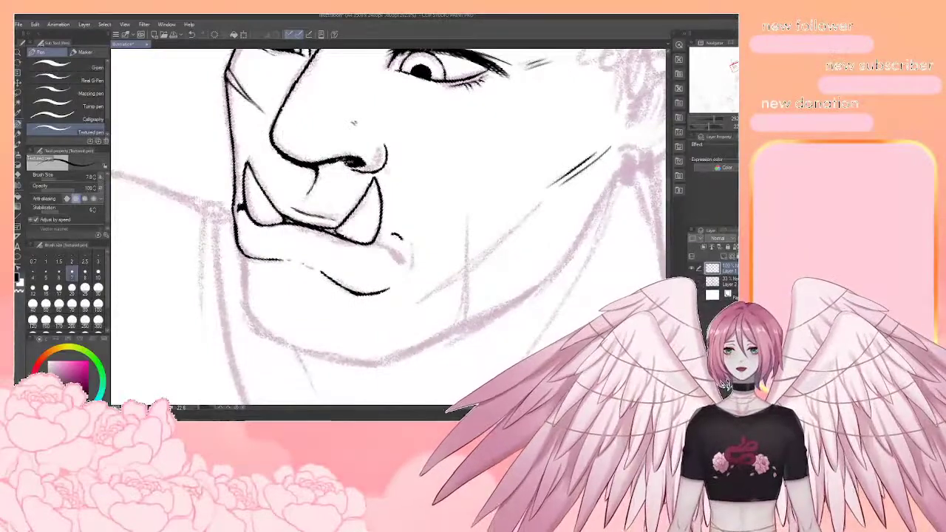
key("ctrl+z")
key("e")
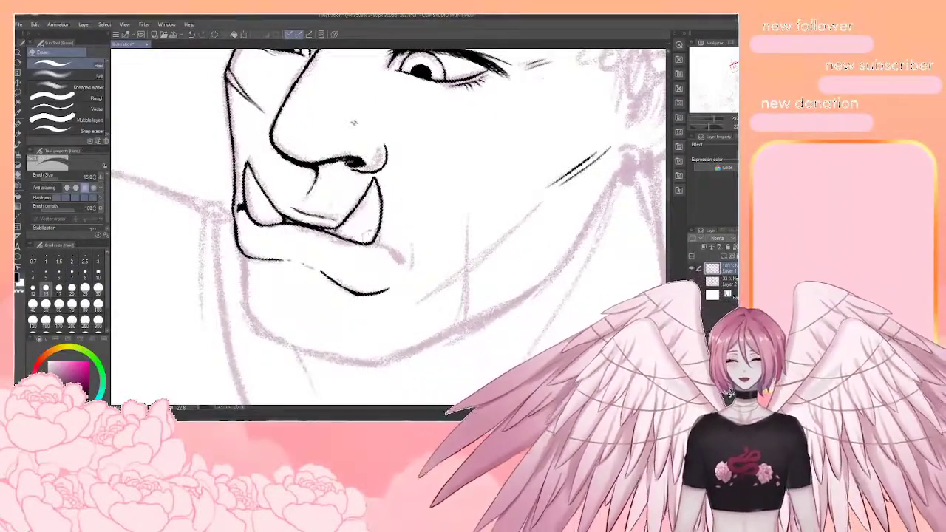
key("p")
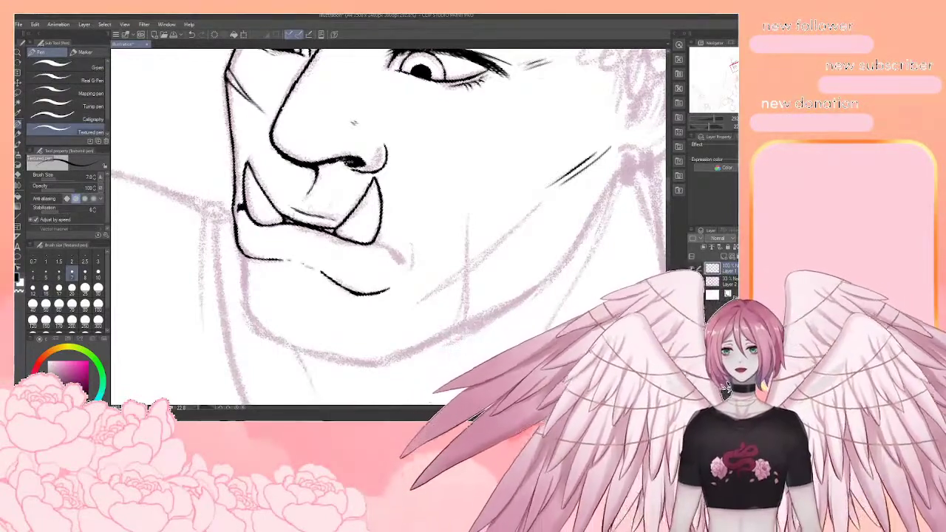
key("e")
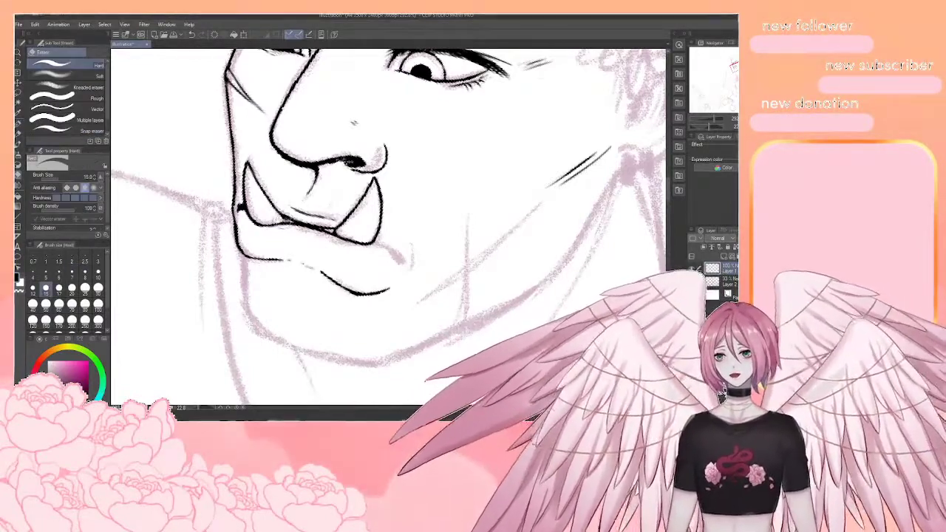
key("p")
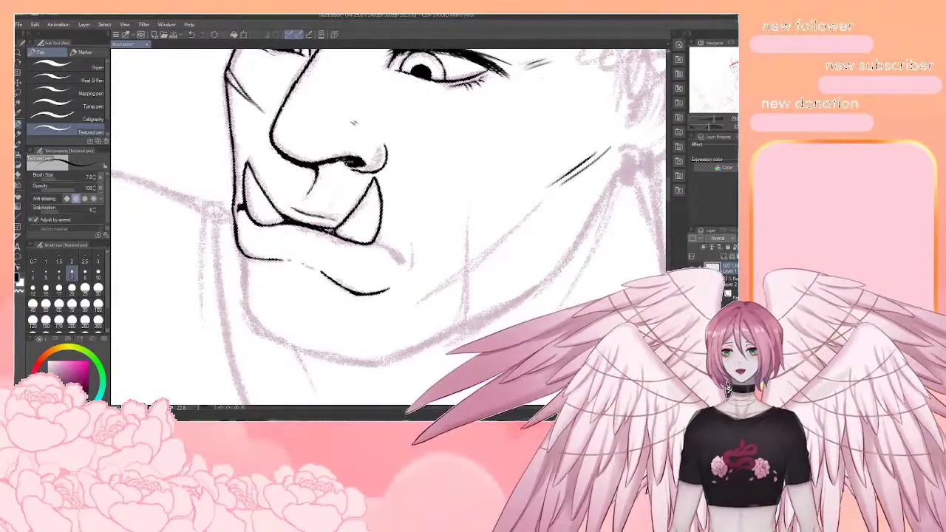
mouse_move(417, 232)
left_mouse_down()
mouse_move(377, 227)
mouse_move(349, 239)
mouse_move(361, 253)
mouse_move(342, 237)
left_mouse_up()
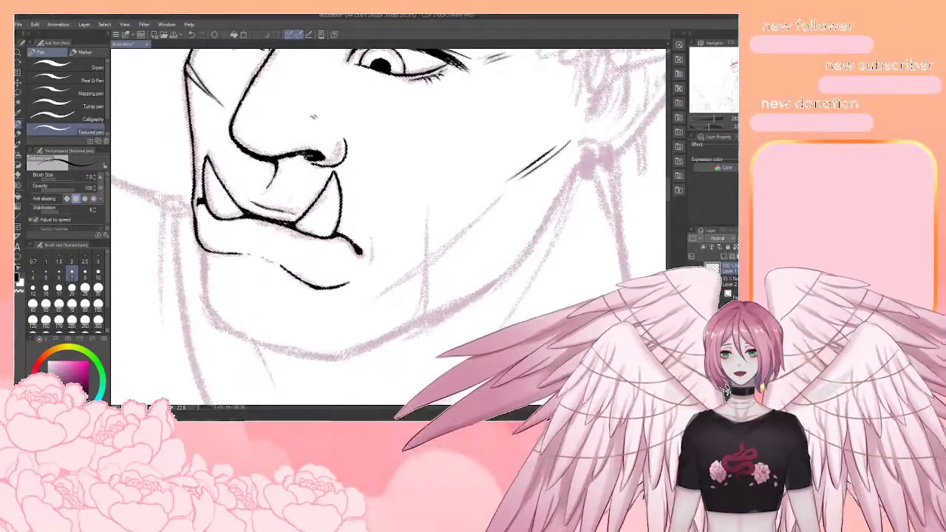
left_click_drag(363, 240, 389, 243)
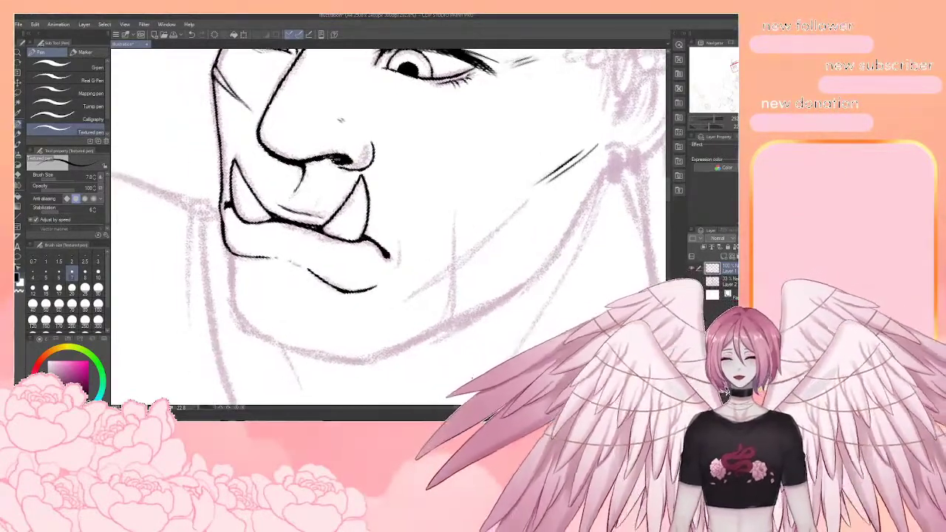
Add a short curved crease just outside the near corner of the mouth
key("r")
left_click_drag(474, 258, 477, 232)
key("p")
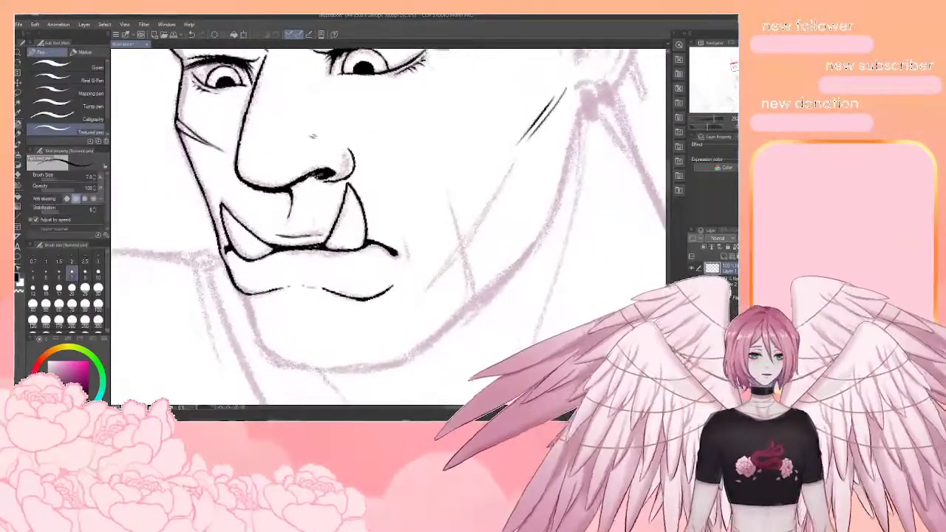
left_click_drag(388, 251, 393, 229)
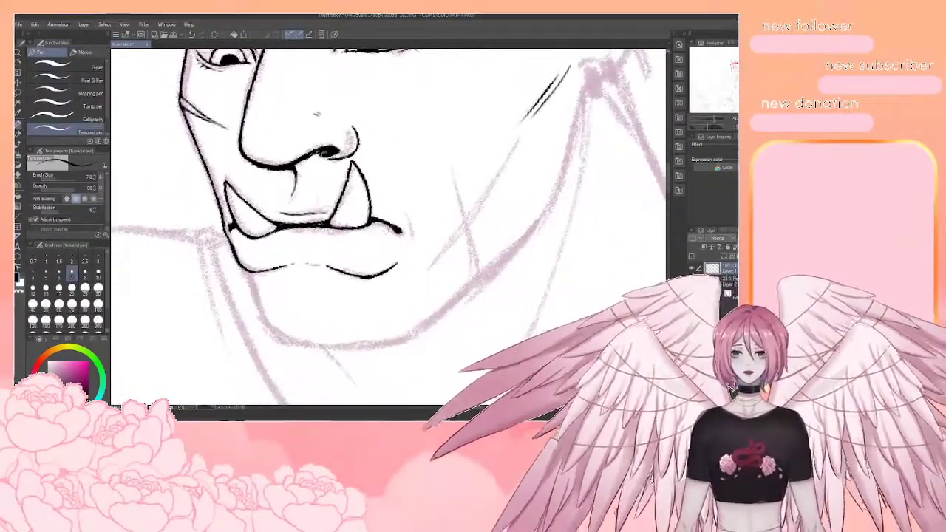
key("r")
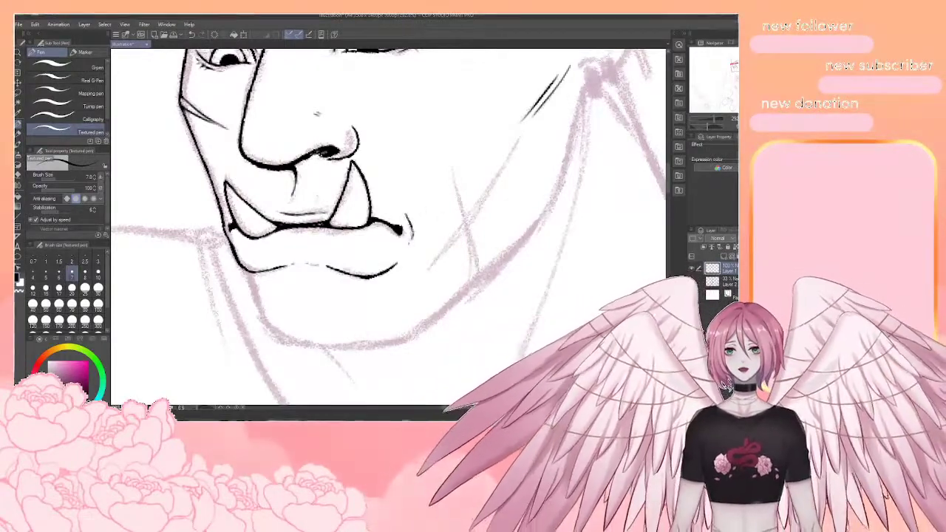
mouse_move(410, 242)
left_mouse_down()
mouse_move(397, 280)
mouse_move(417, 222)
left_mouse_up()
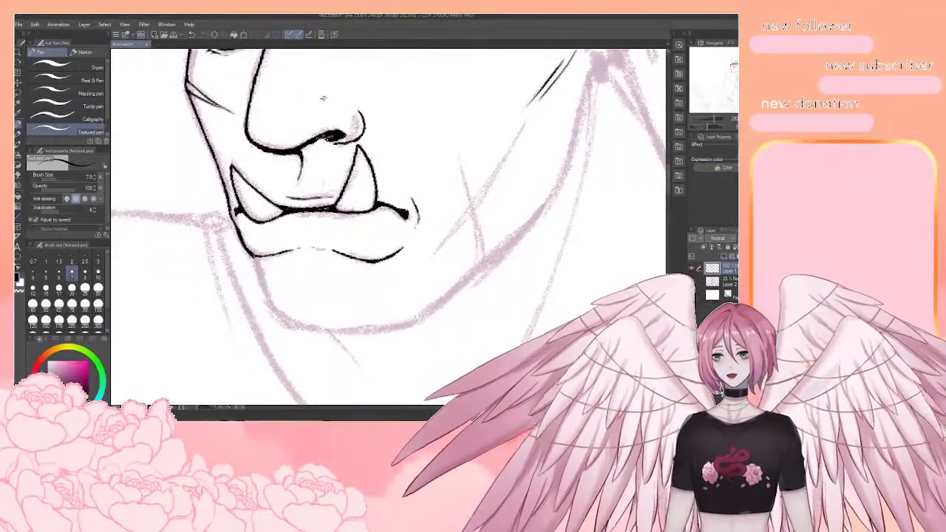
Ink the front contour of the chin from the lower lip down to the start of the chin curve
left_click_drag(253, 257, 278, 315)
left_click_drag(372, 279, 365, 274)
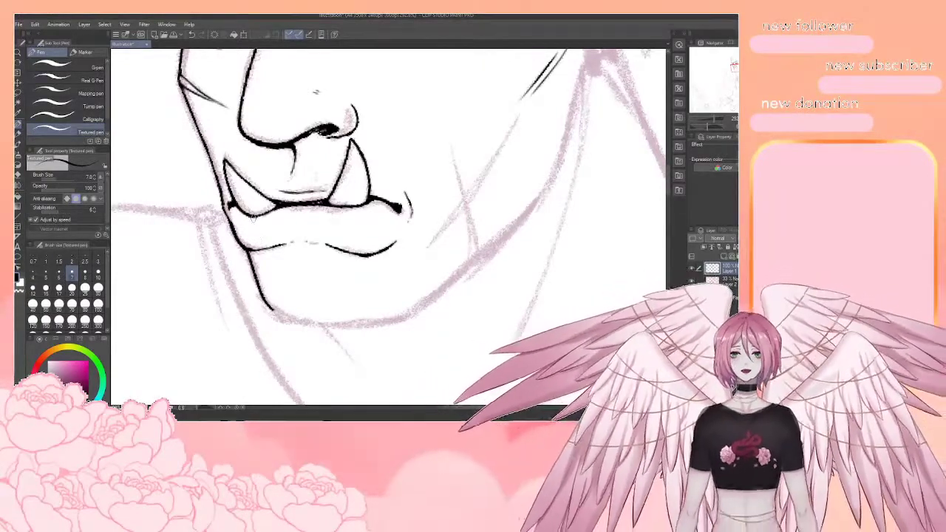
key("e")
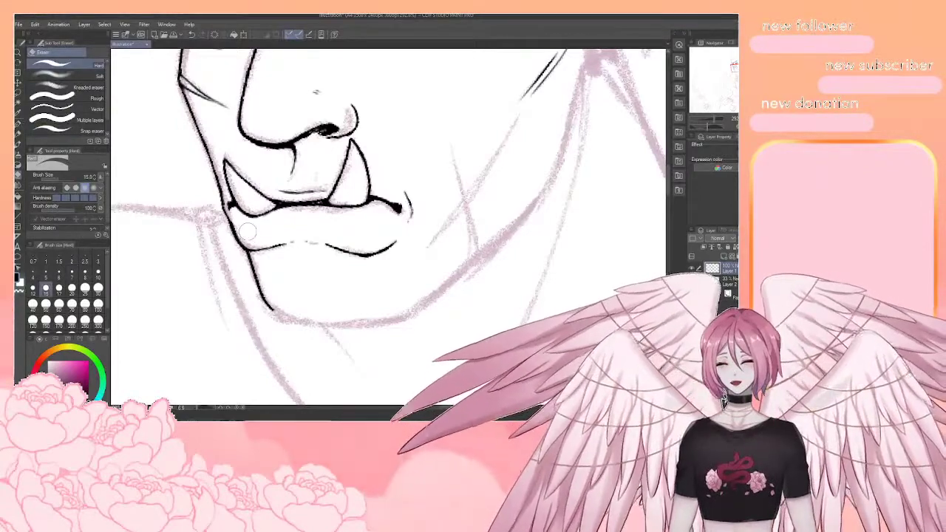
key("p")
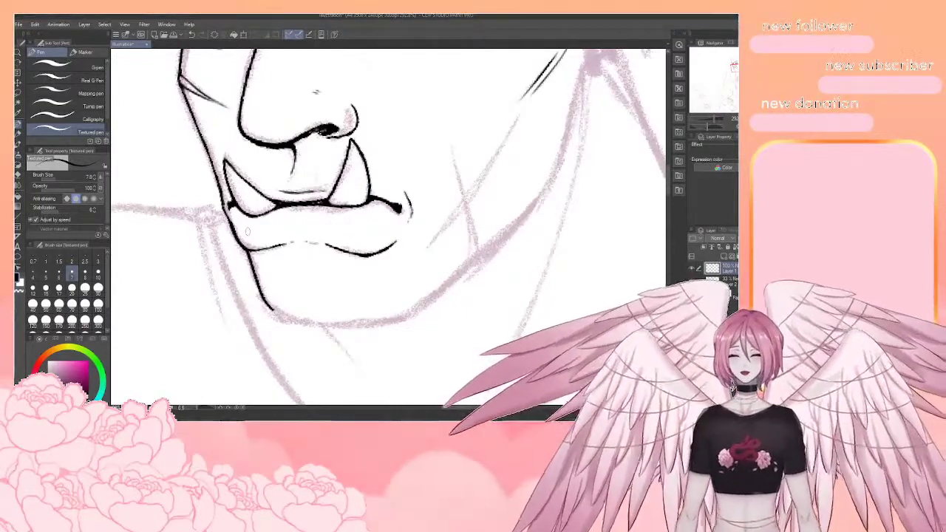
Ink the underside of the chin in overlapping curved strokes, following the sketch toward the jaw
key("r")
left_click_drag(248, 231, 346, 92)
left_click_drag(497, 120, 481, 253)
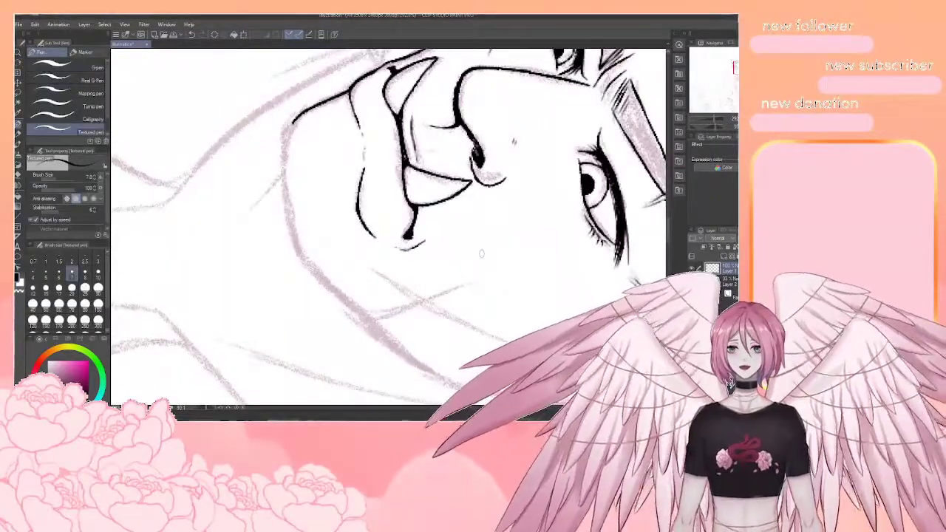
mouse_move(299, 117)
left_mouse_down()
mouse_move(286, 142)
mouse_move(287, 199)
left_mouse_up()
mouse_move(284, 164)
left_mouse_down()
mouse_move(289, 237)
mouse_move(313, 272)
left_mouse_up()
left_click_drag(286, 204, 296, 242)
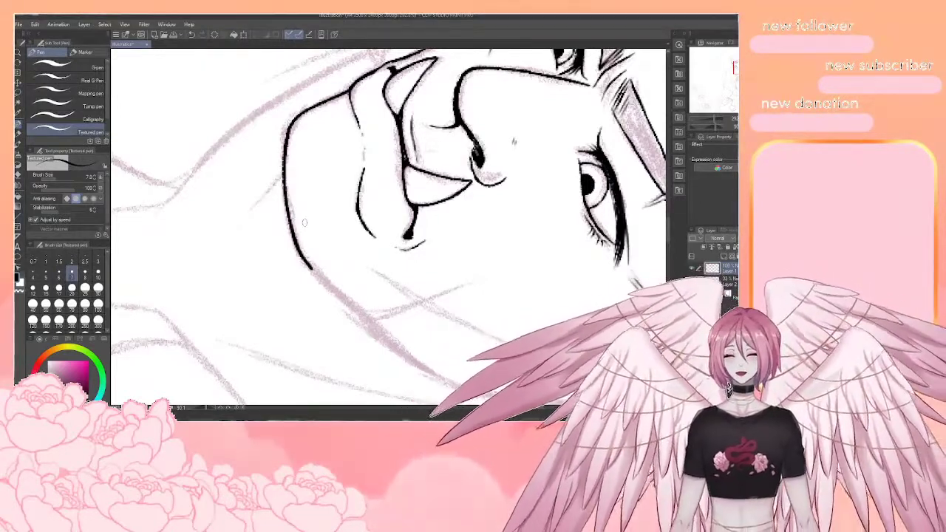
Ink the near jawline in long strokes from the chin up toward the earlobe
key("r")
left_click_drag(305, 222, 336, 161)
key("p")
left_click_drag(388, 259, 389, 192)
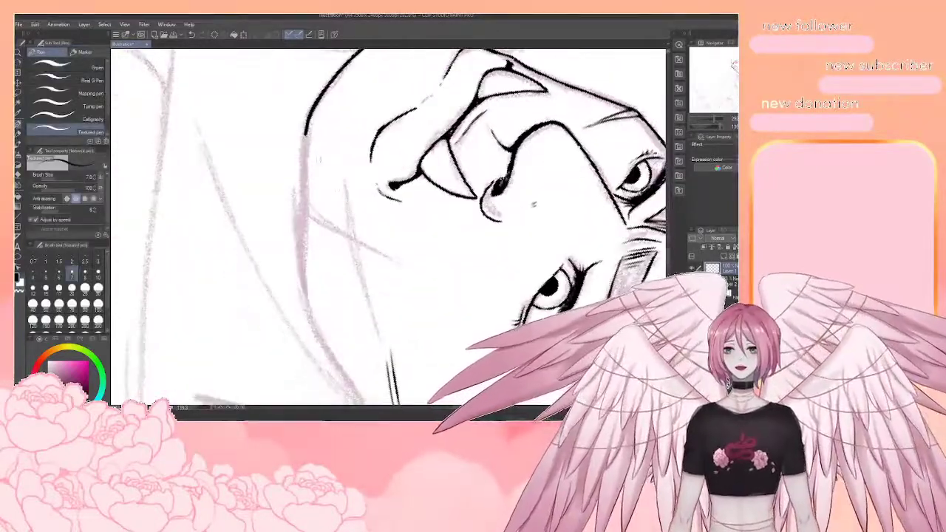
left_click_drag(307, 123, 307, 317)
left_click_drag(324, 181, 320, 251)
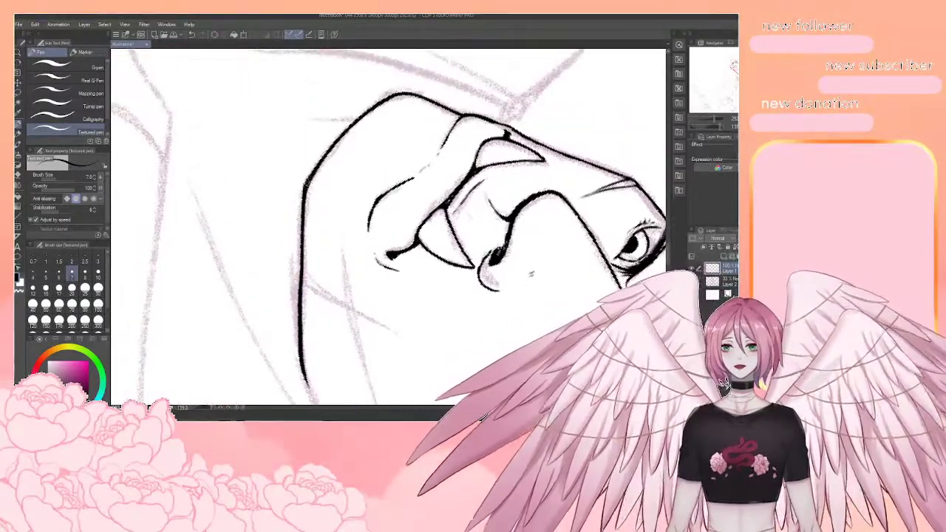
mouse_move(306, 382)
left_mouse_down()
mouse_move(238, 210)
mouse_move(306, 322)
left_mouse_up()
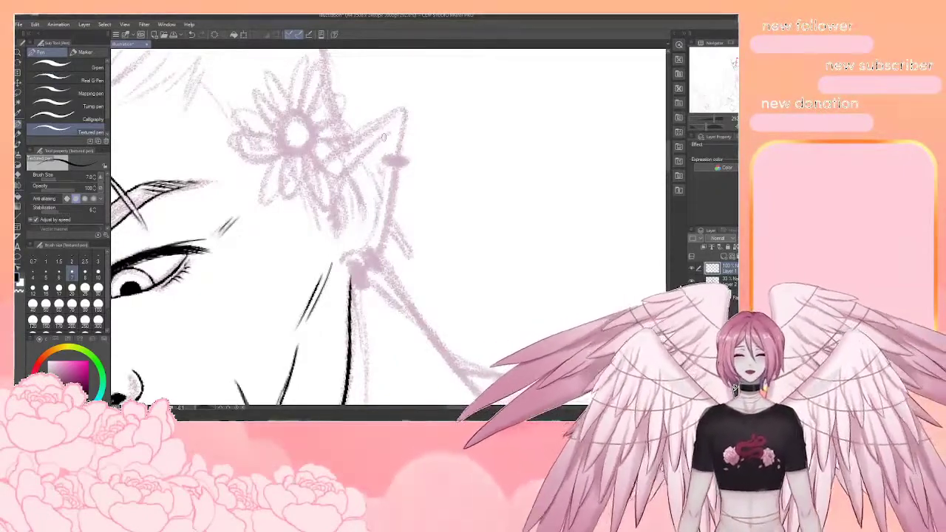
Outline three small rounded ear bands, two at the lobe and one higher up, and ink the flower's round center
mouse_move(369, 244)
left_mouse_down()
mouse_move(347, 197)
mouse_move(336, 238)
mouse_move(334, 212)
mouse_move(345, 239)
mouse_move(336, 243)
mouse_move(352, 205)
mouse_move(359, 226)
left_mouse_up()
mouse_move(363, 113)
left_mouse_down()
mouse_move(383, 119)
mouse_move(371, 121)
mouse_move(416, 196)
left_mouse_up()
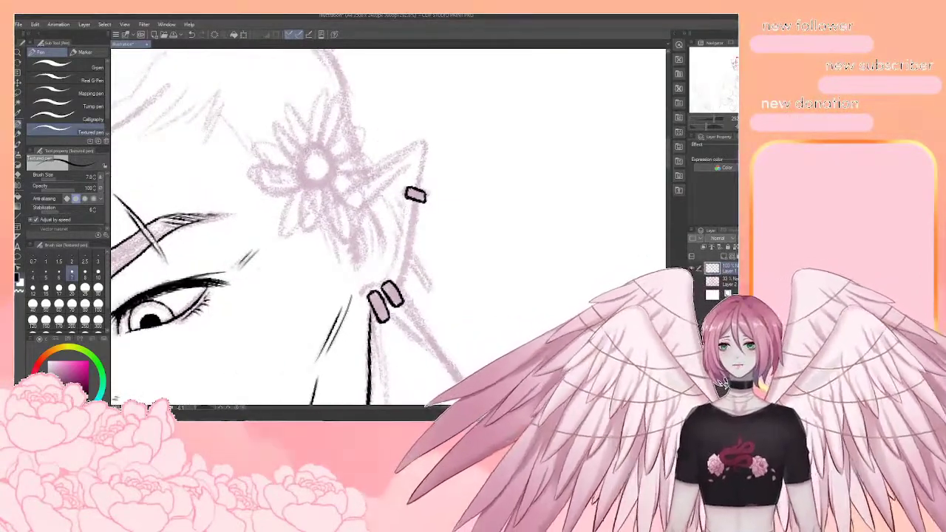
left_click_drag(304, 149, 311, 187)
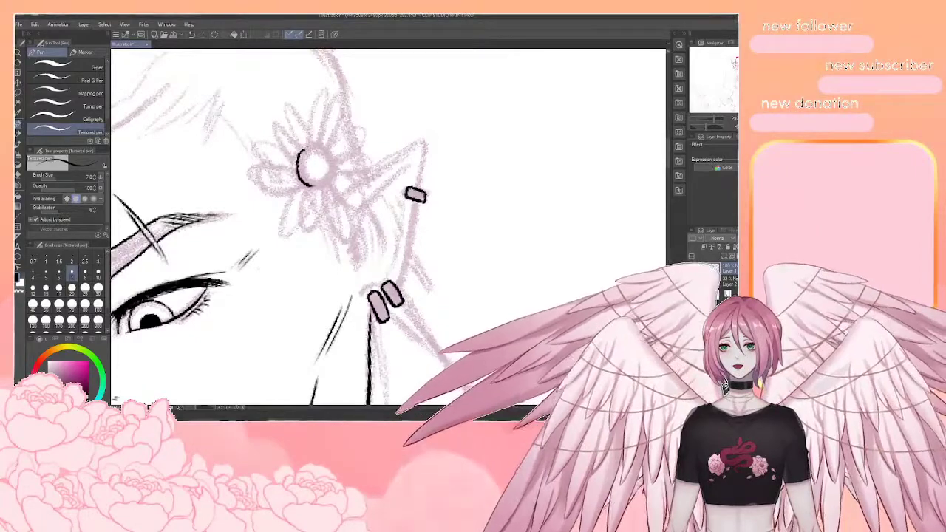
mouse_move(303, 150)
left_mouse_down()
mouse_move(330, 153)
mouse_move(335, 179)
left_mouse_up()
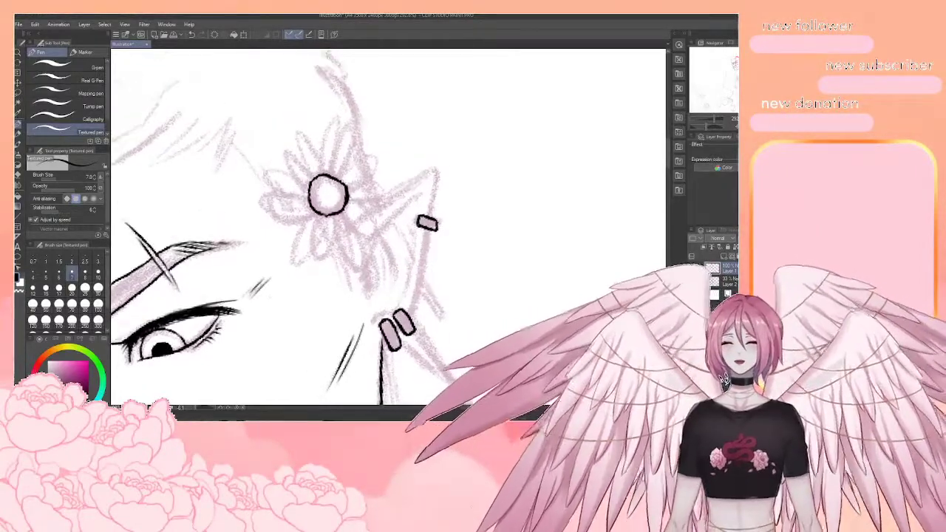
Ink narrow pointed petals radiating from the flower's center on the side facing the ear
mouse_move(319, 176)
left_mouse_down()
mouse_move(328, 108)
mouse_move(336, 178)
mouse_move(356, 114)
mouse_move(343, 178)
mouse_move(382, 134)
mouse_move(346, 181)
mouse_move(389, 157)
mouse_move(349, 190)
mouse_move(395, 184)
mouse_move(347, 200)
mouse_move(383, 182)
mouse_move(401, 187)
mouse_move(348, 200)
mouse_move(380, 179)
mouse_move(409, 225)
left_mouse_up()
key("ctrl+z")
key("shift+space")
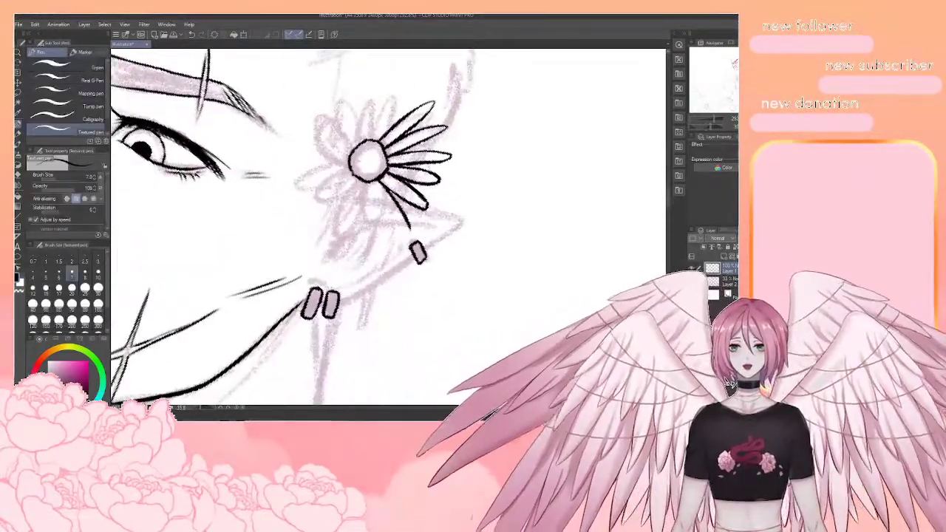
mouse_move(374, 181)
left_mouse_down()
mouse_move(391, 217)
mouse_move(409, 228)
left_mouse_up()
left_click_drag(382, 196, 386, 242)
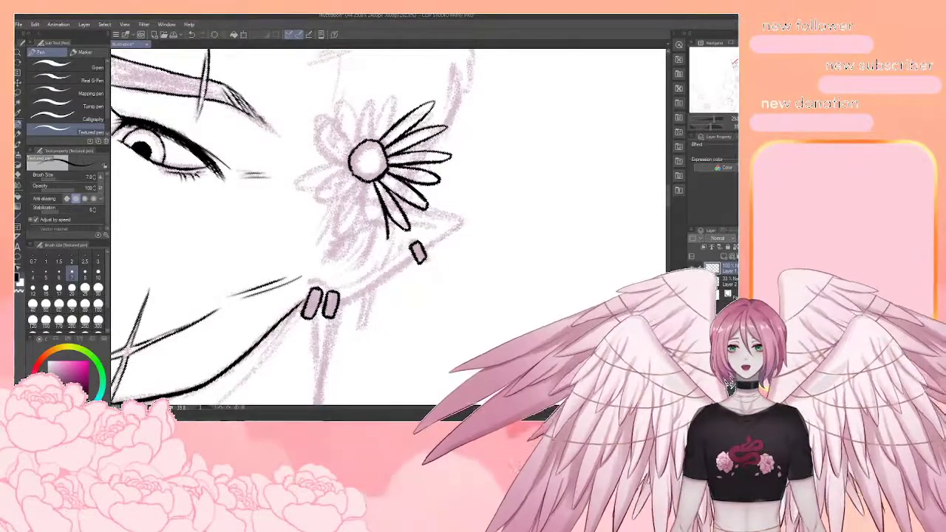
mouse_move(369, 182)
left_mouse_down()
mouse_move(386, 241)
mouse_move(370, 203)
mouse_move(370, 246)
mouse_move(358, 228)
left_mouse_up()
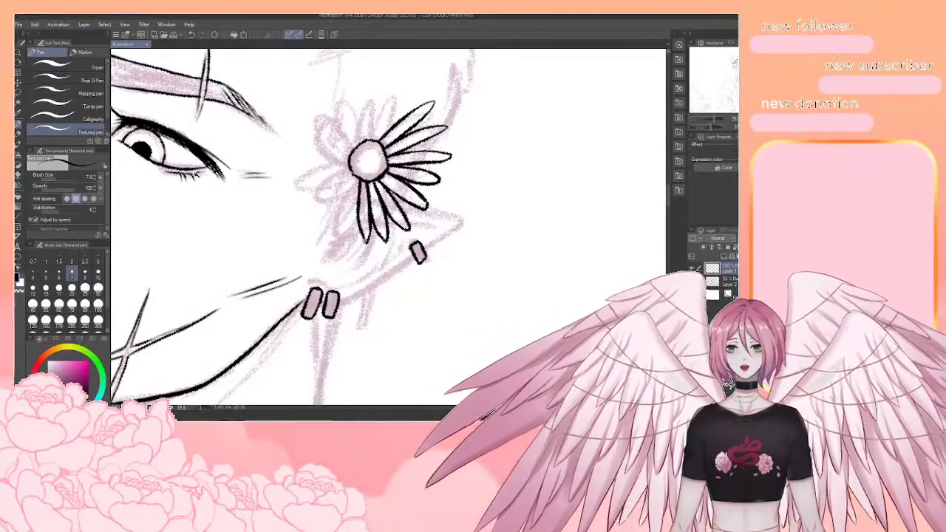
mouse_move(359, 178)
left_mouse_down()
mouse_move(336, 237)
mouse_move(403, 231)
left_mouse_up()
left_click_drag(480, 281, 492, 199)
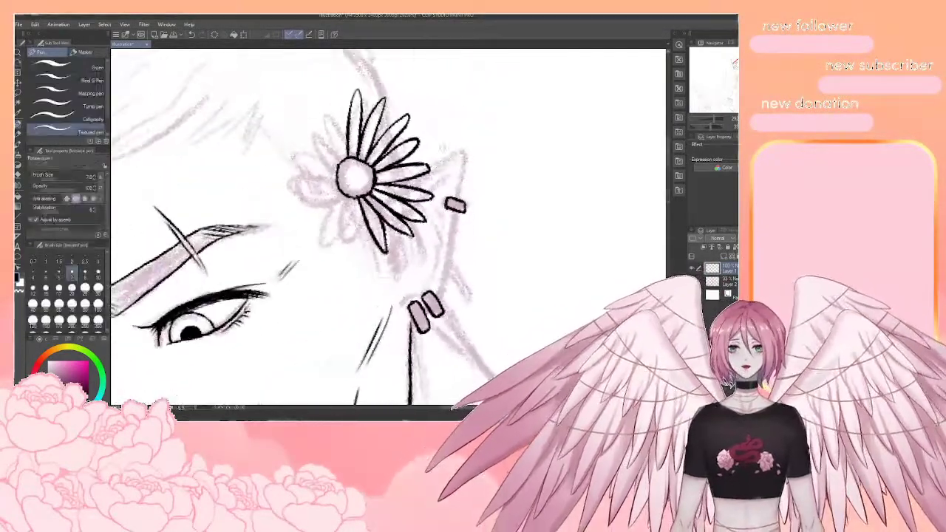
Ink narrow pointed petals along the flower's underside and around to the side facing the cheek
mouse_move(384, 222)
left_mouse_down()
mouse_move(408, 200)
mouse_move(374, 217)
mouse_move(381, 235)
left_mouse_up()
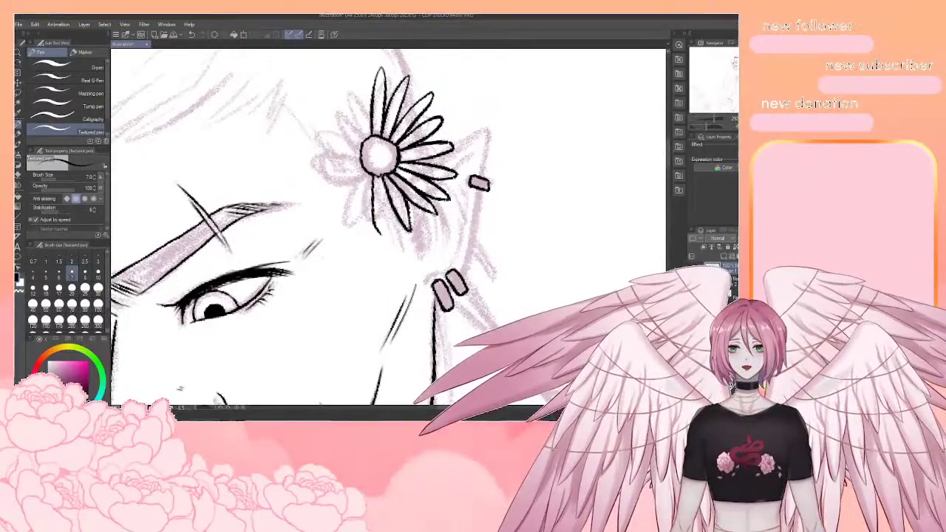
left_click_drag(381, 177, 387, 246)
left_click_drag(376, 228, 386, 246)
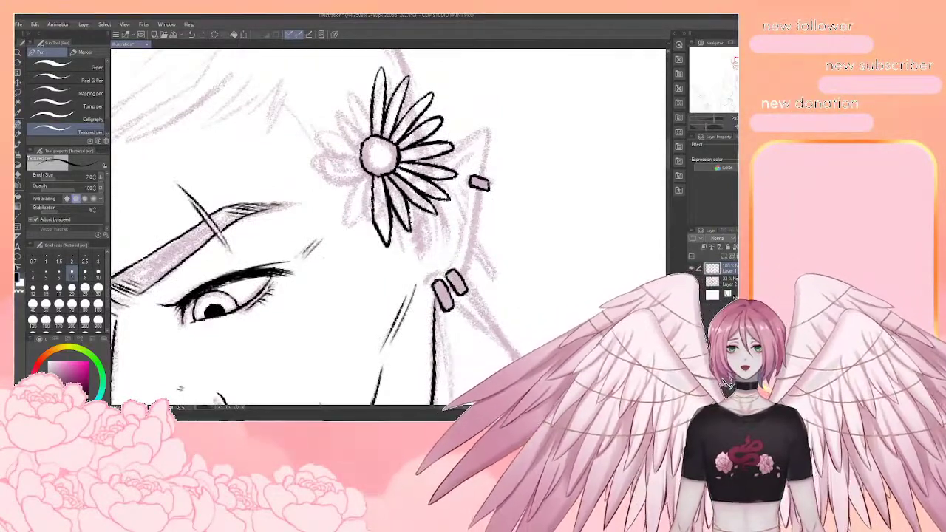
mouse_move(361, 182)
left_mouse_down()
mouse_move(351, 244)
mouse_move(364, 247)
mouse_move(368, 217)
left_mouse_up()
mouse_move(358, 149)
left_mouse_down()
mouse_move(364, 163)
mouse_move(328, 222)
mouse_move(362, 176)
mouse_move(398, 236)
left_mouse_up()
key("e")
key("p")
key("r")
mouse_move(454, 150)
left_mouse_down()
mouse_move(490, 224)
mouse_move(471, 285)
left_mouse_up()
key("p")
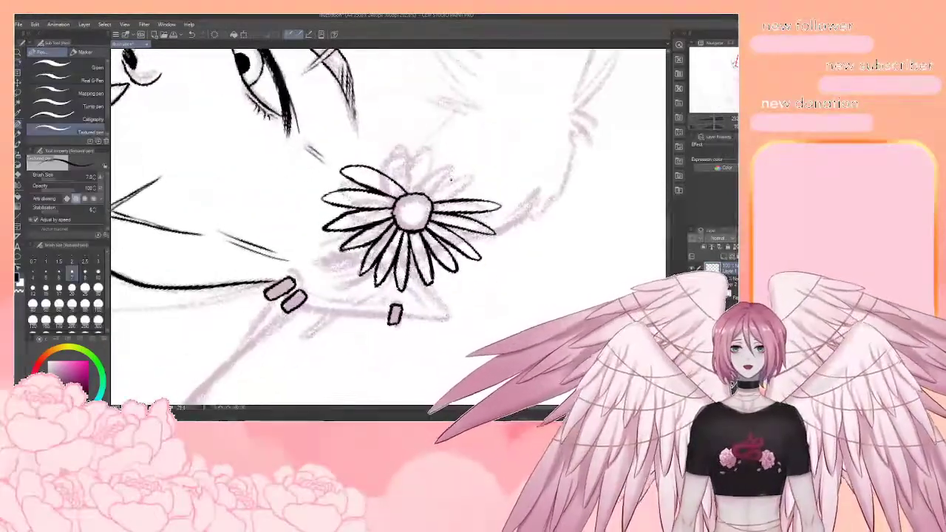
Ink more petals on the side of the flower facing the brow, undoing the strokes that miss the shape
mouse_move(443, 212)
left_mouse_down()
mouse_move(453, 178)
mouse_move(426, 237)
mouse_move(365, 214)
mouse_move(356, 185)
mouse_move(385, 235)
mouse_move(381, 171)
mouse_move(397, 242)
mouse_move(398, 184)
mouse_move(409, 250)
left_mouse_up()
key("ctrl+z")
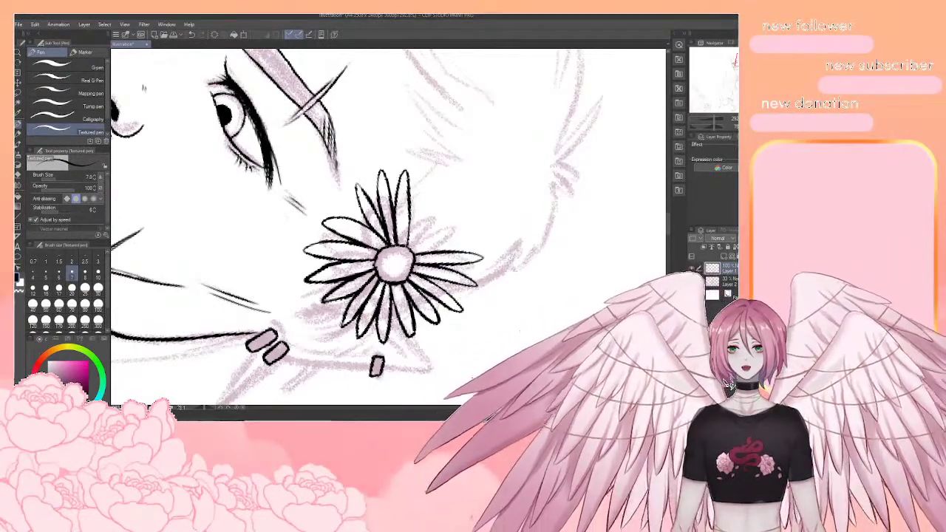
key("r")
left_click_drag(520, 330, 556, 224)
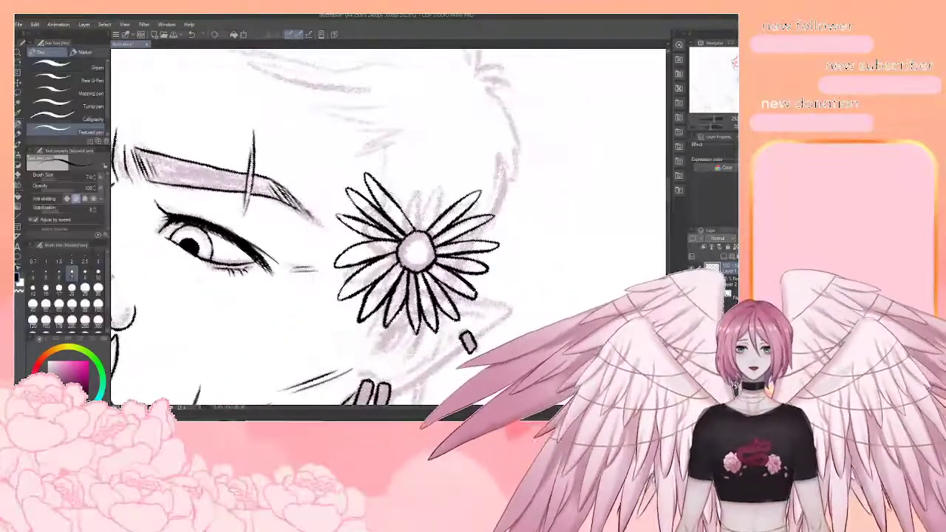
mouse_move(415, 228)
left_mouse_down()
mouse_move(399, 173)
mouse_move(418, 232)
mouse_move(395, 183)
mouse_move(400, 167)
mouse_move(417, 231)
left_mouse_up()
key("ctrl+z")
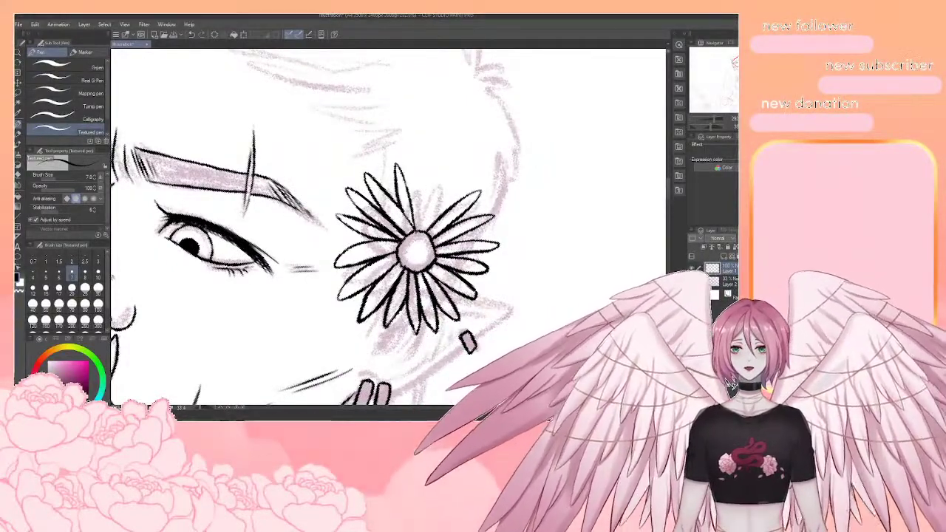
Ink the last long petals on the crown side of the flower, closing the ring around its center
left_click_drag(405, 170, 415, 223)
key("ctrl+z")
left_click_drag(401, 170, 412, 203)
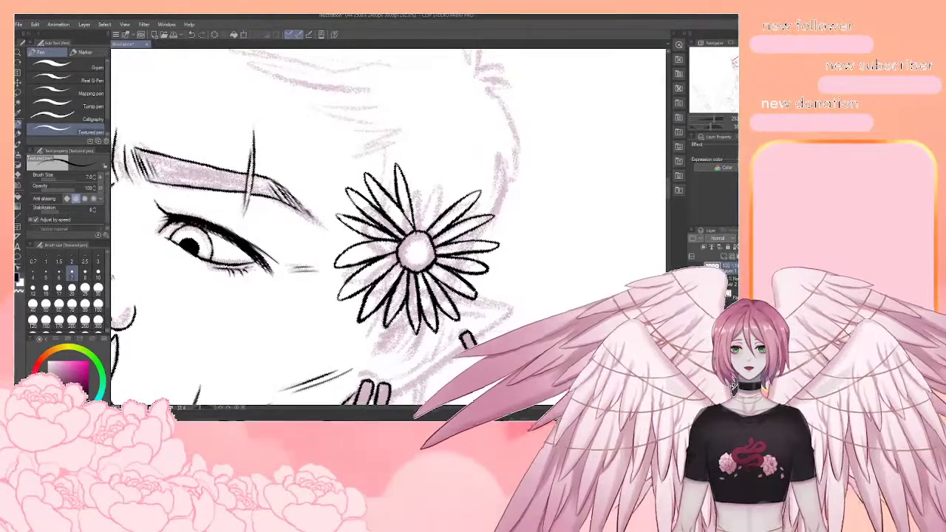
key("e")
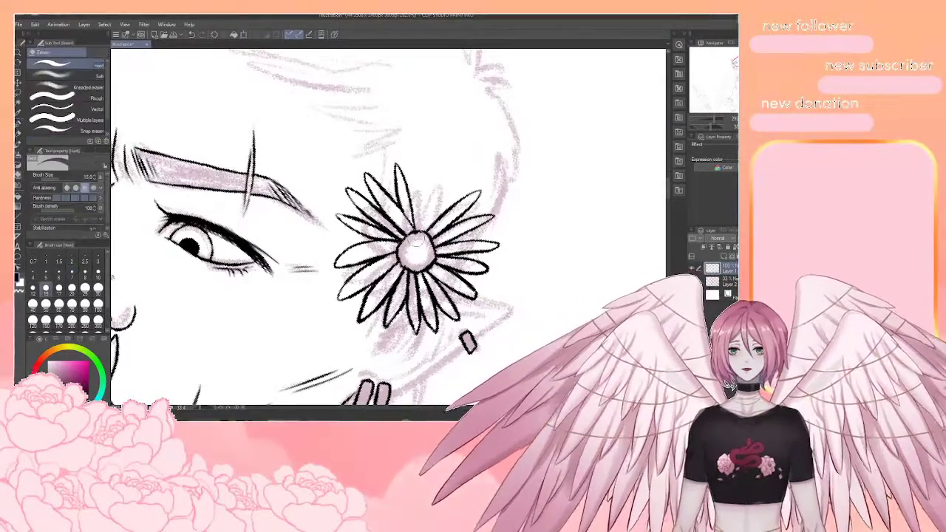
key("p")
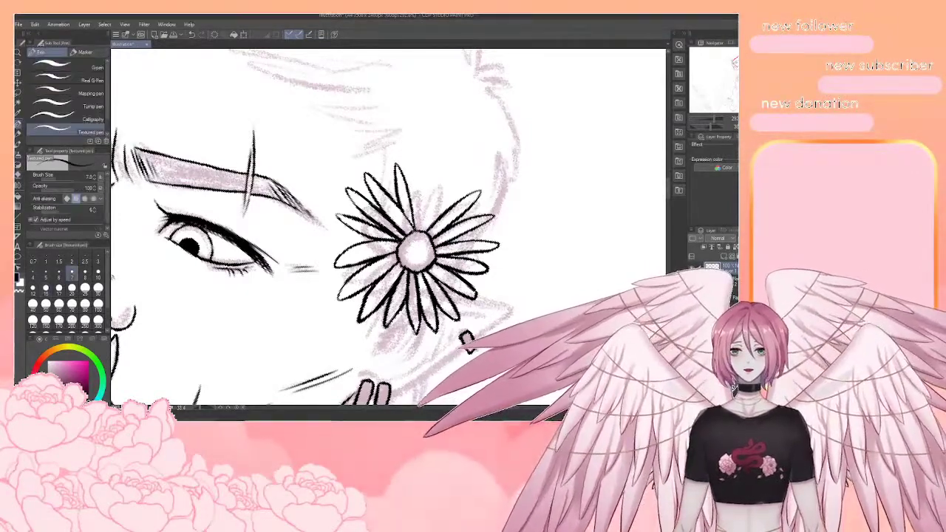
mouse_move(413, 204)
left_mouse_down()
mouse_move(423, 159)
mouse_move(425, 227)
left_mouse_up()
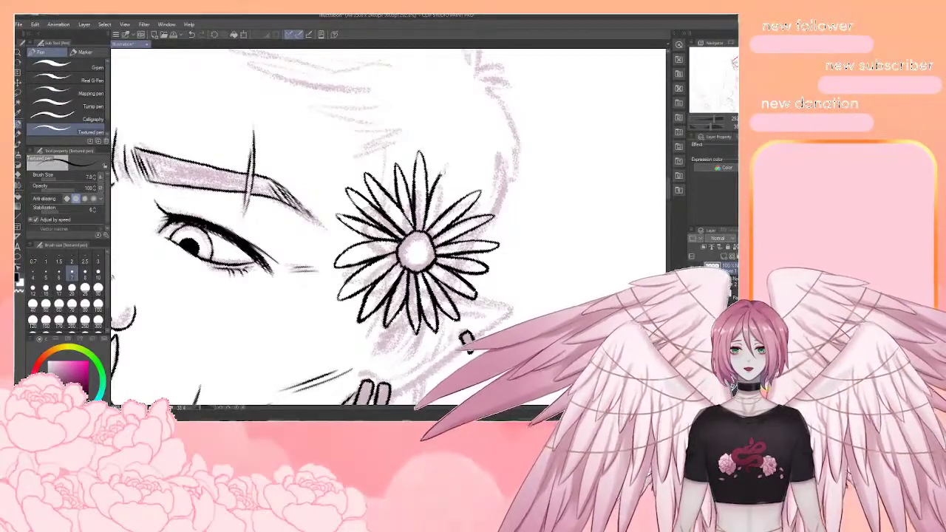
mouse_move(441, 177)
left_mouse_down()
mouse_move(449, 164)
mouse_move(432, 230)
left_mouse_up()
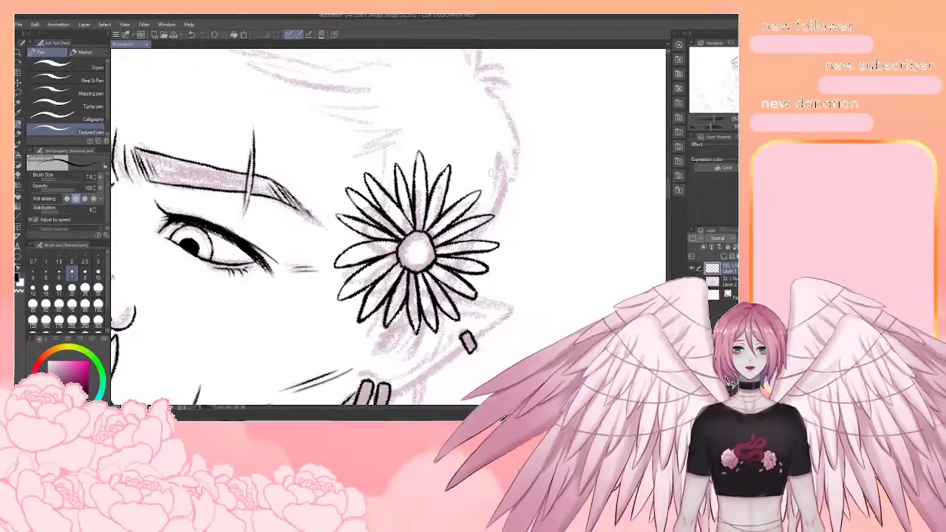
Outline the pointed ear tip above the upper band and the ear's front edge from the petals down to the lobe
scroll(492, 173, "down", 3)
key("r")
left_click_drag(542, 312, 563, 208)
scroll(563, 205, "up", 4)
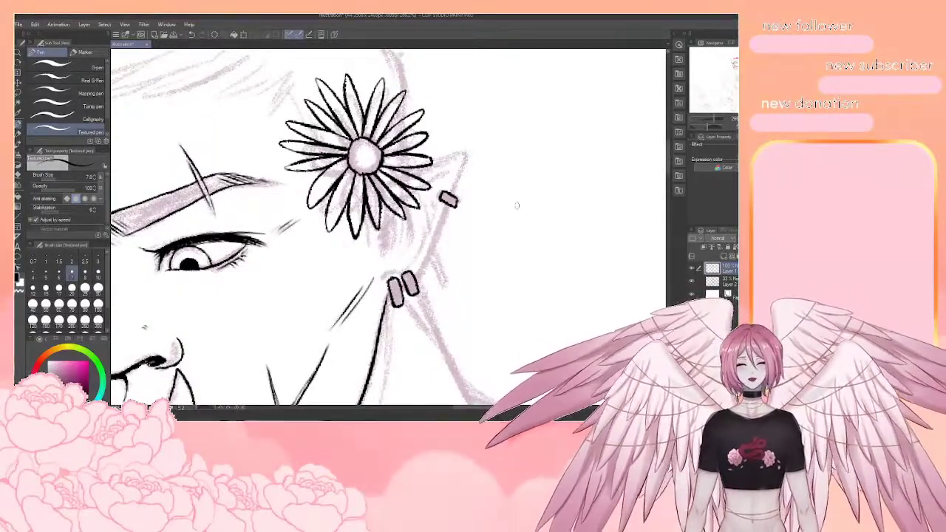
key("r")
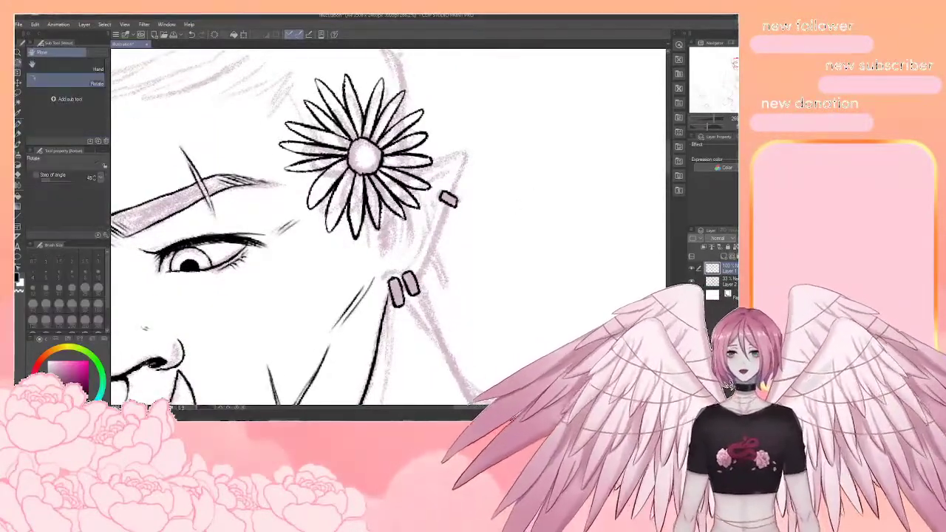
mouse_move(517, 206)
left_mouse_down()
mouse_move(481, 139)
mouse_move(451, 142)
mouse_move(417, 184)
left_mouse_up()
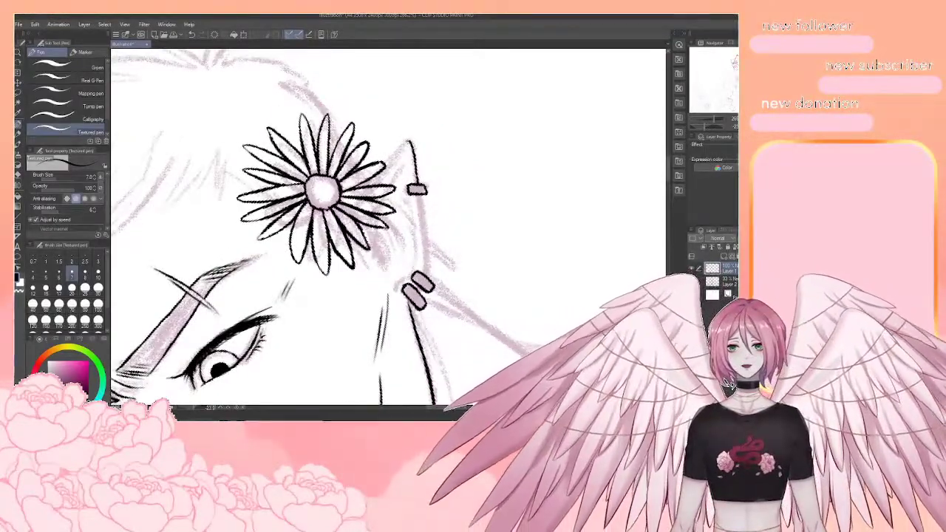
left_click_drag(410, 140, 385, 164)
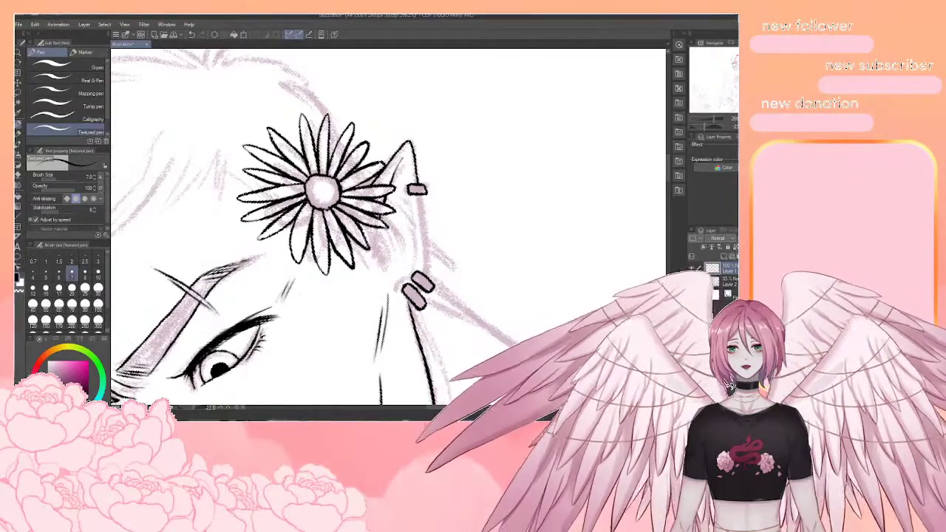
mouse_move(383, 227)
left_mouse_down()
mouse_move(389, 277)
mouse_move(406, 279)
mouse_move(415, 268)
left_mouse_up()
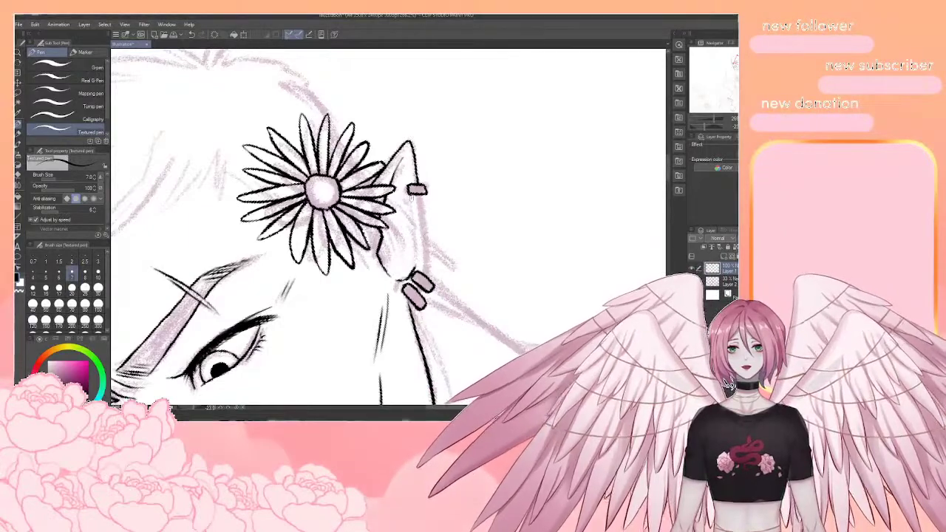
Ink the ear's inner folds with a dark canal opening, and its outer edge from the upper band to the lobe bands
left_click_drag(413, 194, 415, 266)
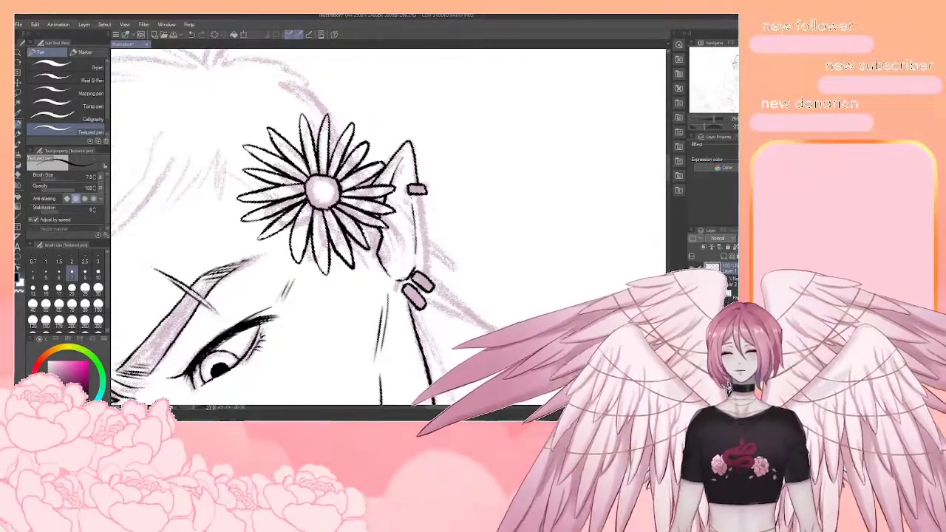
mouse_move(392, 179)
left_mouse_down()
mouse_move(419, 236)
mouse_move(404, 227)
left_mouse_up()
left_click_drag(397, 190, 409, 217)
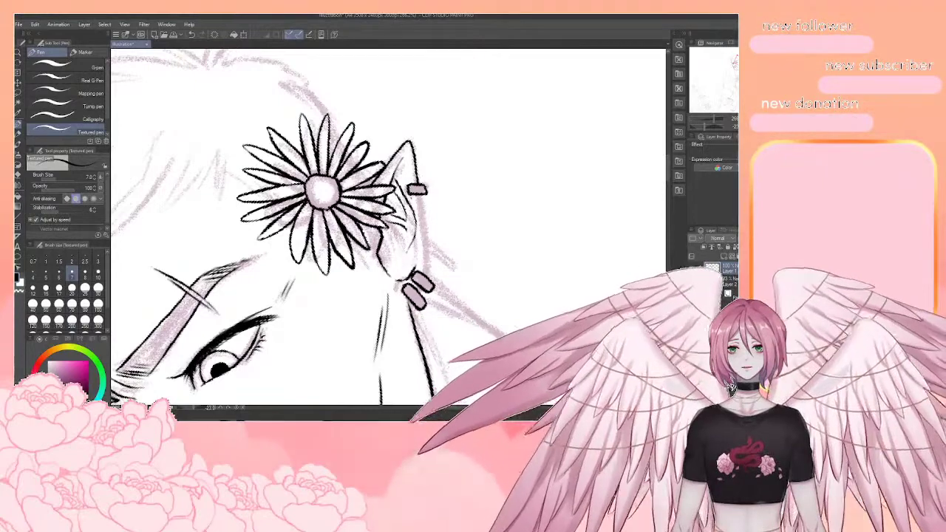
left_click_drag(382, 235, 398, 269)
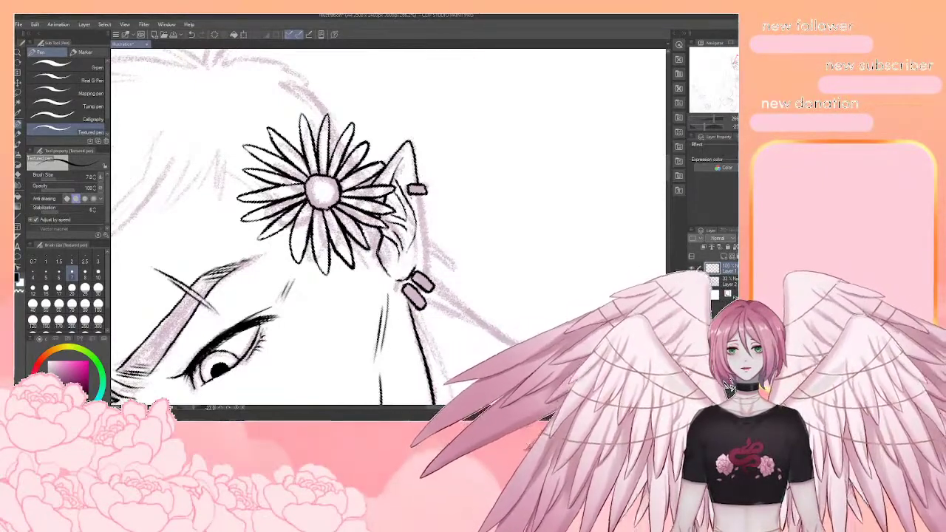
left_click_drag(380, 241, 386, 265)
left_click_drag(381, 248, 392, 270)
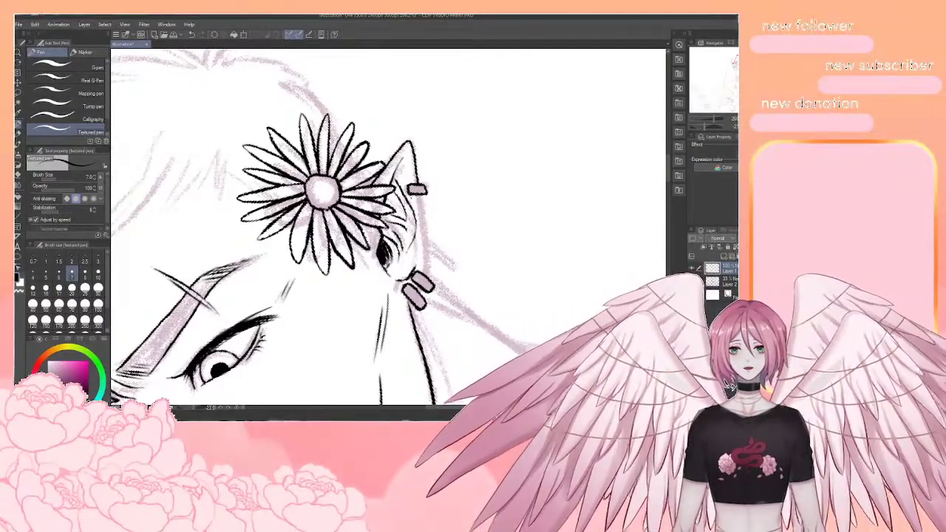
left_click_drag(420, 197, 427, 278)
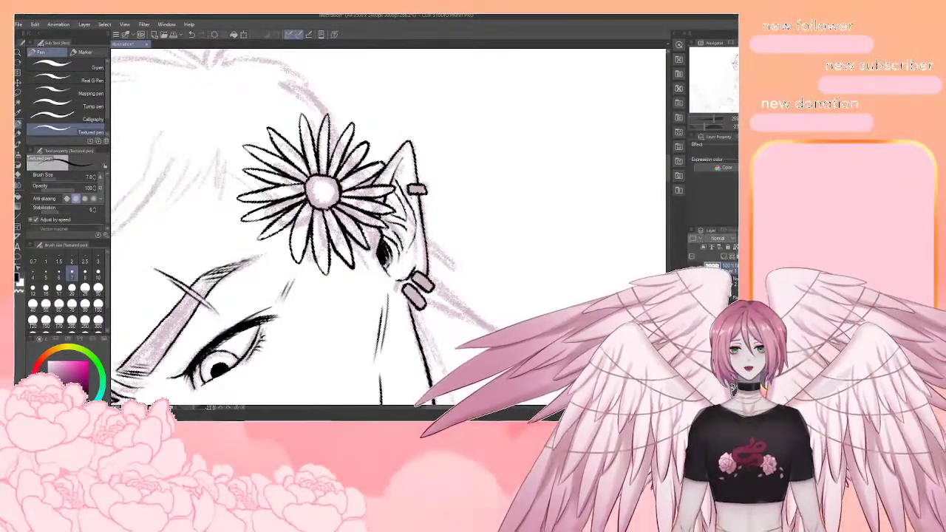
mouse_move(424, 226)
left_mouse_down()
mouse_move(428, 278)
mouse_move(413, 319)
left_mouse_up()
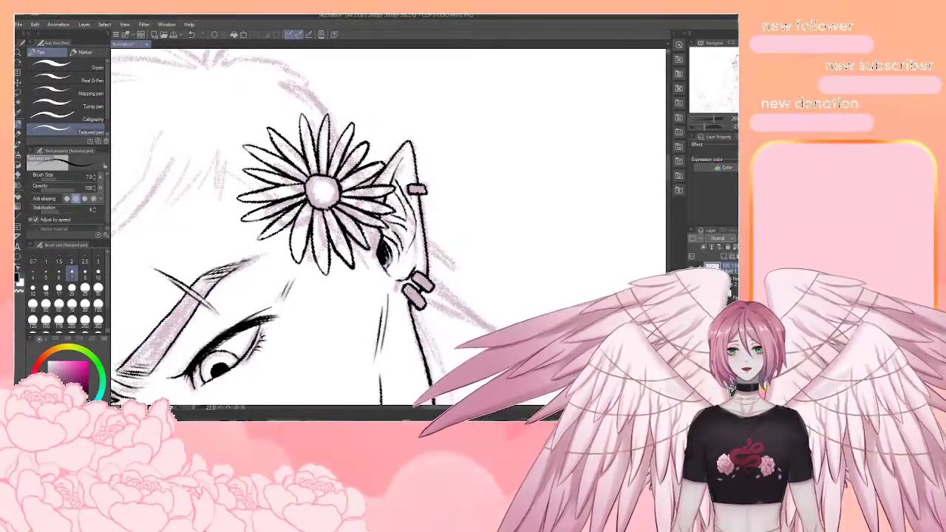
Ink the back of the neck in tapering strokes from behind the earlobe down toward the shoulder
scroll(460, 205, "down", 1)
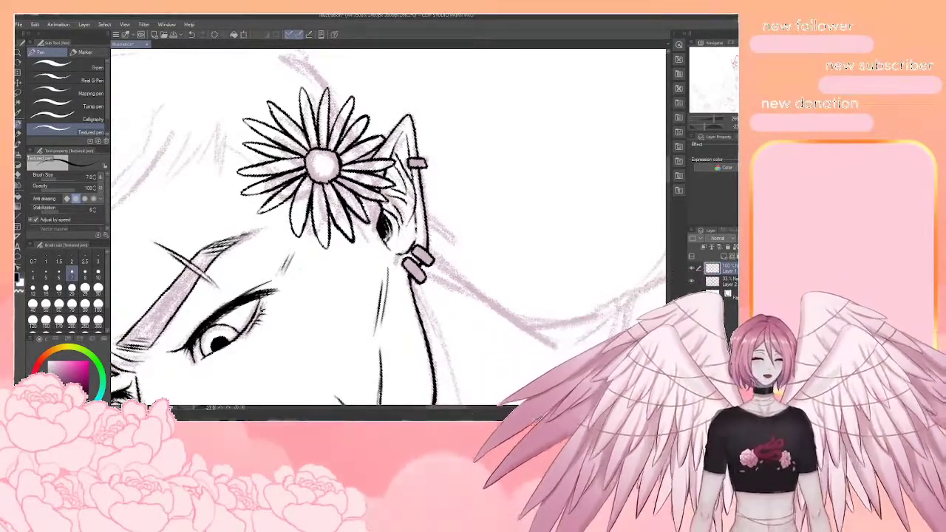
scroll(409, 175, "down", 2)
scroll(414, 173, "down", 1)
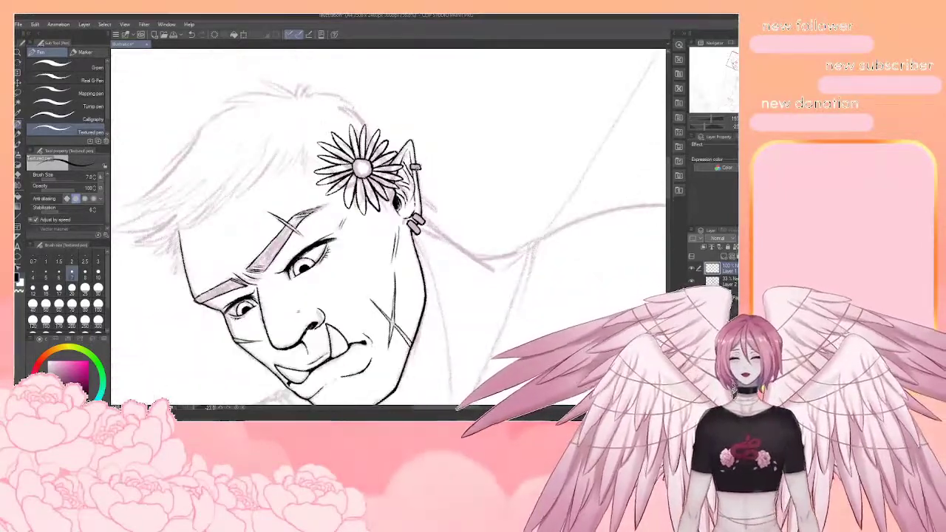
key("r")
left_click_drag(558, 199, 550, 286)
key("p")
scroll(548, 286, "up", 3)
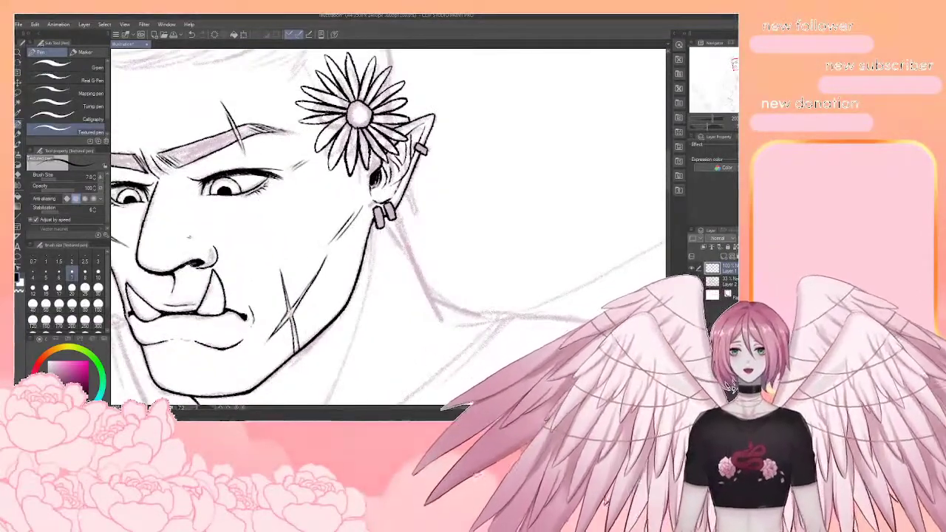
left_click_drag(373, 220, 415, 275)
left_click_drag(396, 200, 442, 319)
left_click_drag(420, 282, 440, 317)
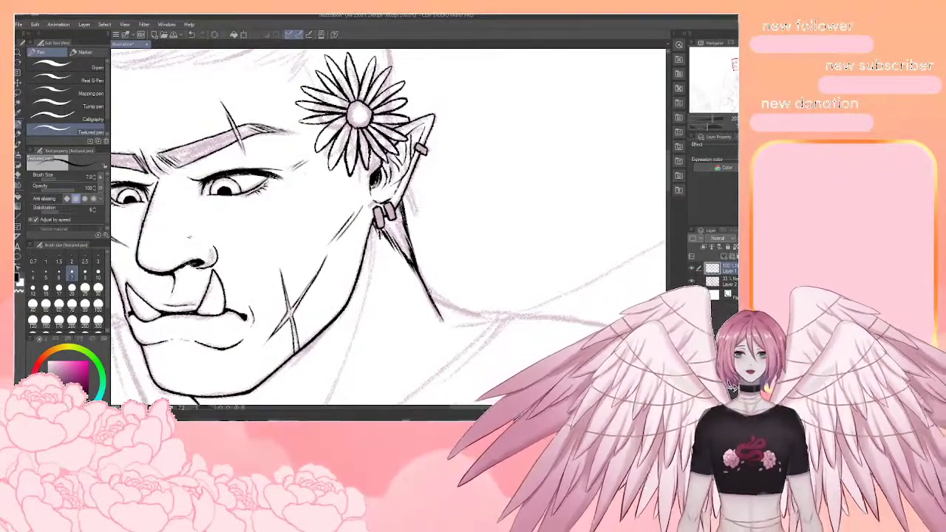
Ink a small spiky tuft at the crown and the short-haired back of the head down to the flower
scroll(426, 278, "down", 4)
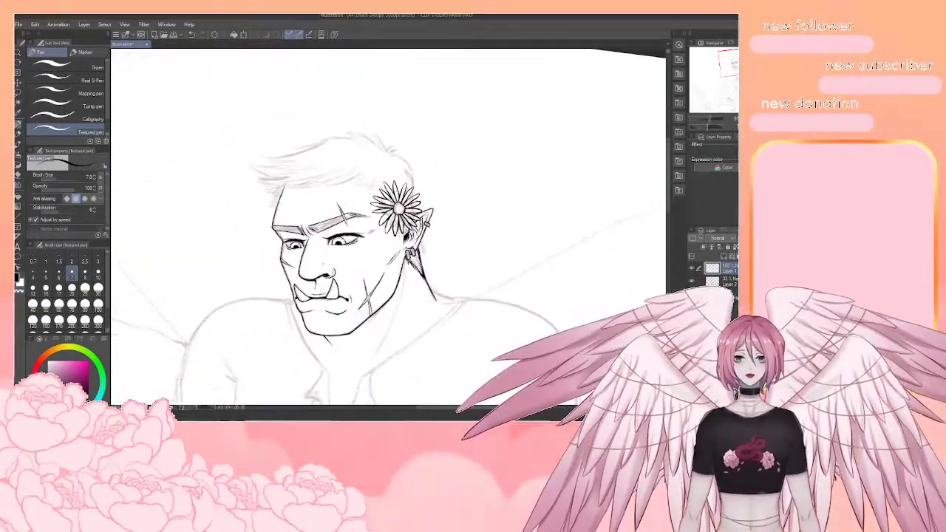
scroll(415, 222, "up", 2)
scroll(416, 189, "up", 2)
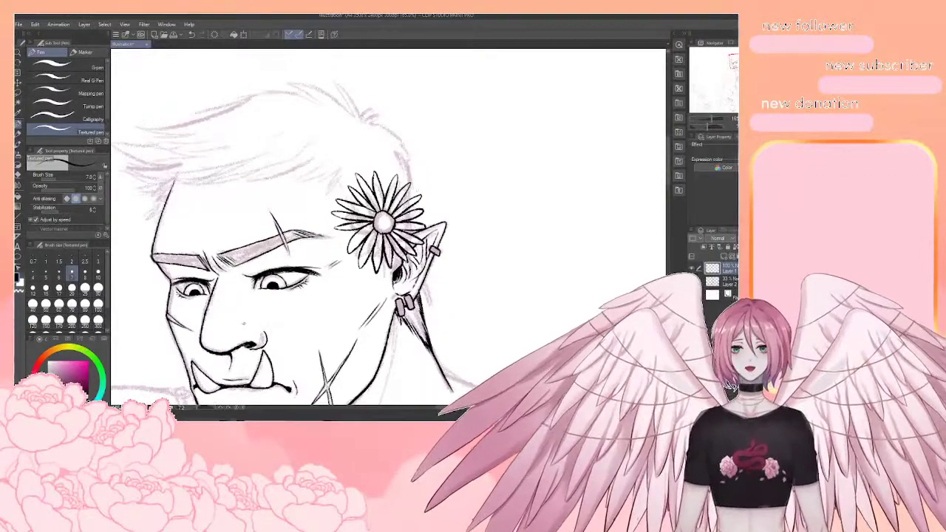
mouse_move(364, 122)
left_mouse_down()
mouse_move(369, 102)
mouse_move(408, 151)
left_mouse_up()
key("ctrl+z")
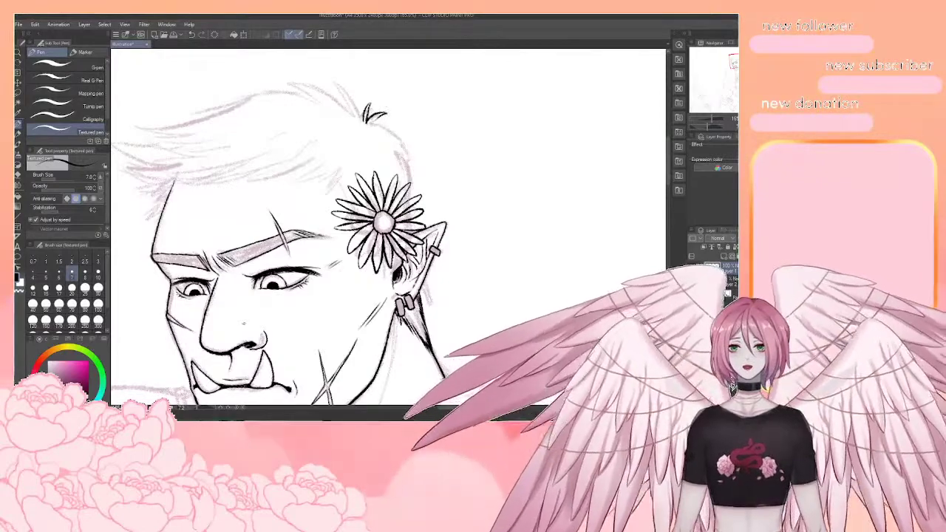
mouse_move(379, 116)
left_mouse_down()
mouse_move(416, 151)
mouse_move(416, 174)
left_mouse_up()
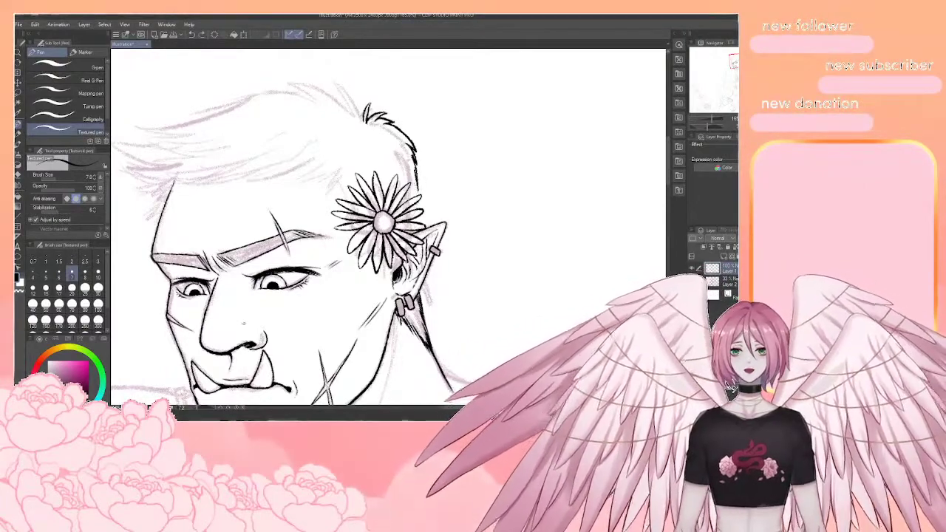
left_click_drag(415, 175, 417, 224)
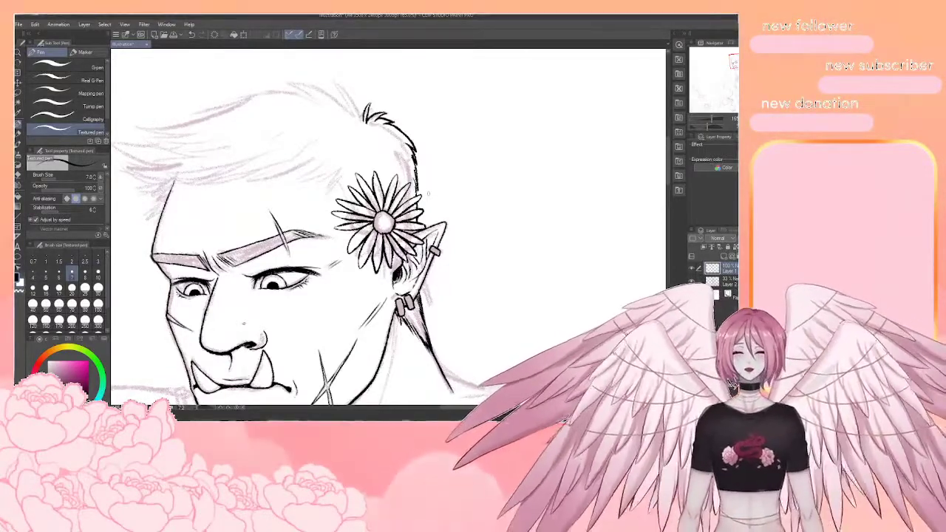
Ink a short hair strand just above the flower's upper petals at the temple
scroll(429, 193, "down", 2)
scroll(429, 194, "down", 3)
scroll(419, 194, "up", 7)
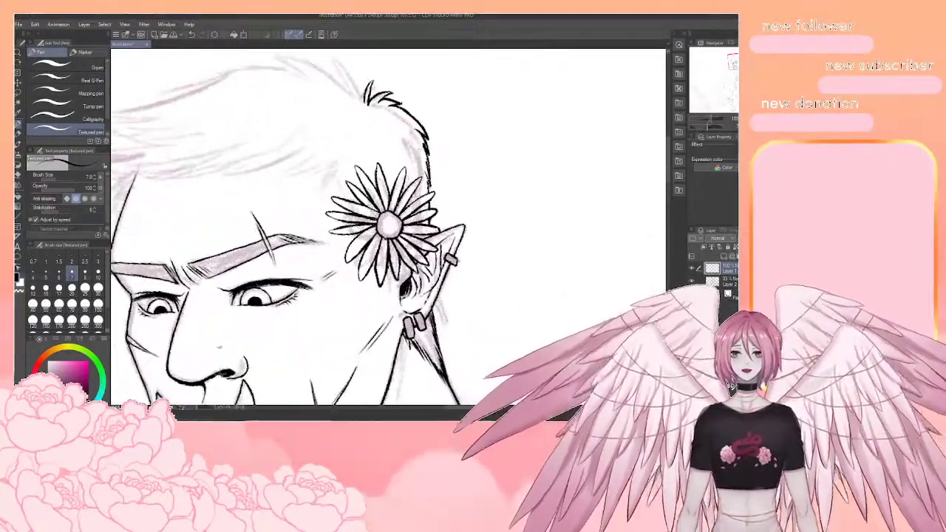
left_click_drag(419, 194, 450, 180)
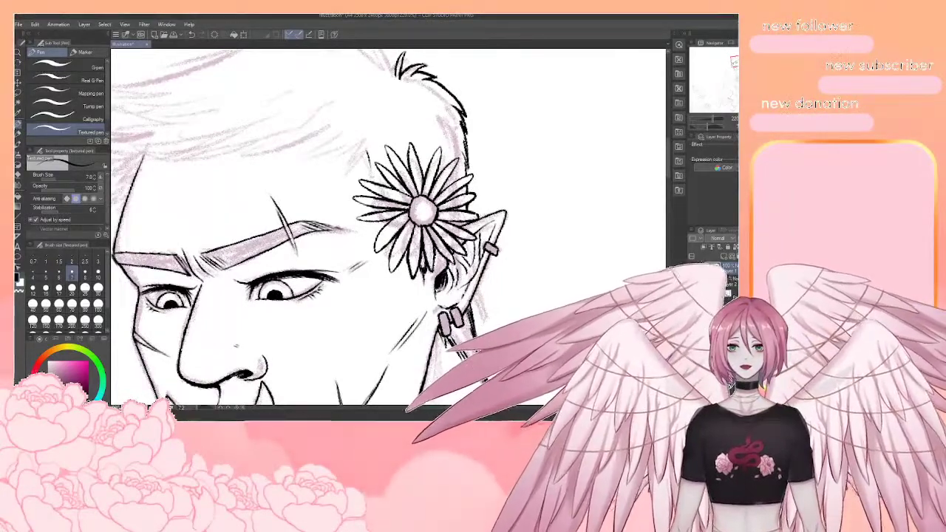
left_click_drag(368, 153, 373, 175)
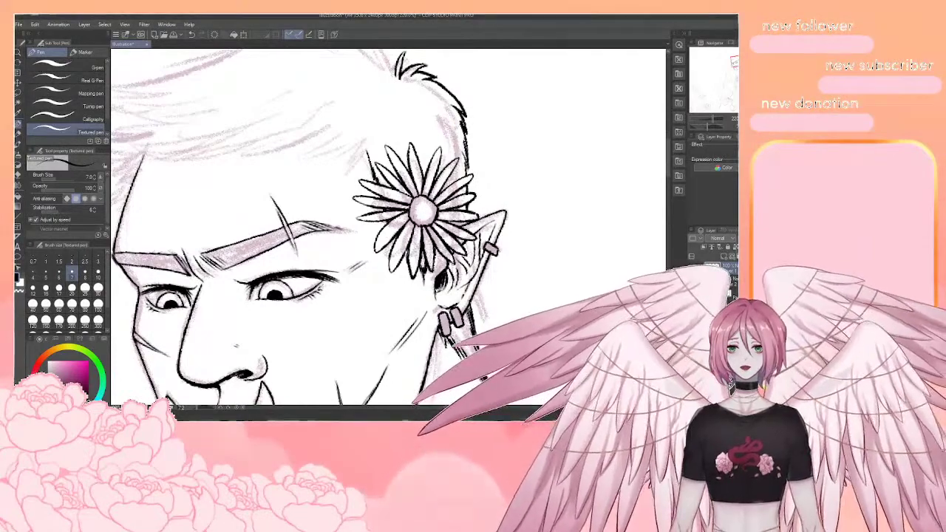
Ink the hairline in overlapping tapered tufts from the temple beside the flower across to the front edge of the forehead
left_click_drag(384, 192, 507, 273)
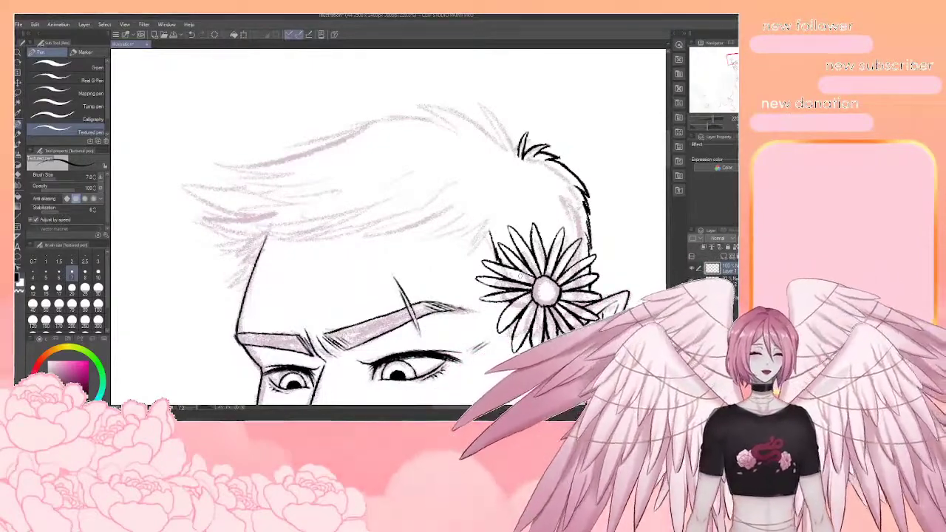
left_click_drag(444, 259, 461, 230)
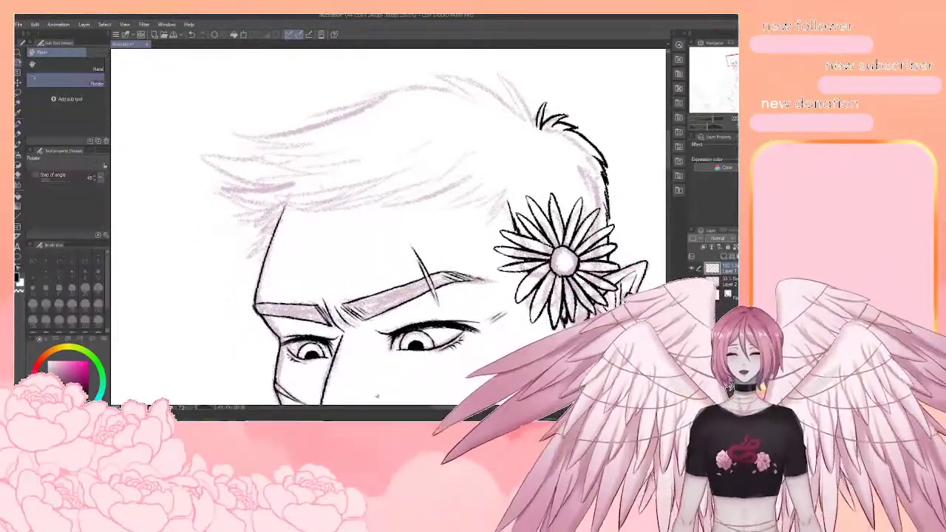
left_click_drag(518, 244, 516, 202)
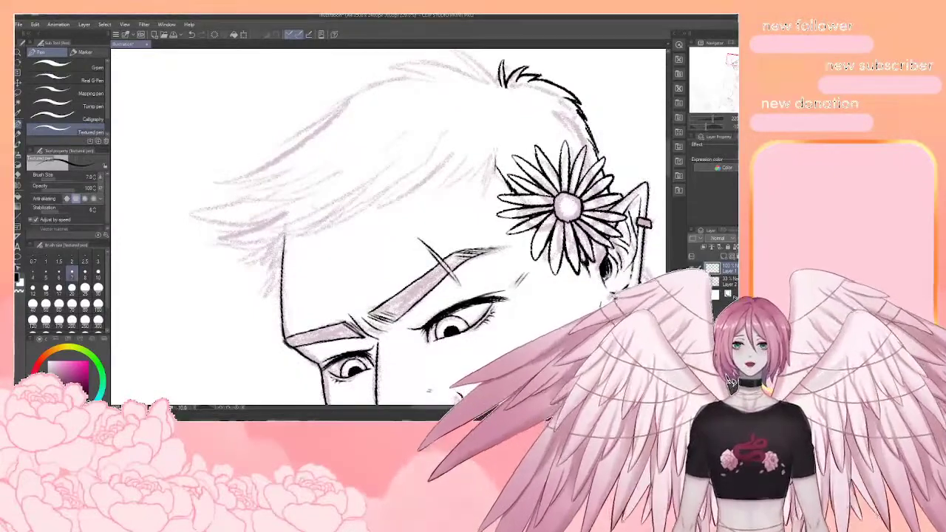
mouse_move(498, 149)
left_mouse_down()
mouse_move(490, 184)
mouse_move(496, 167)
left_mouse_up()
mouse_move(498, 154)
left_mouse_down()
mouse_move(501, 178)
mouse_move(452, 186)
left_mouse_up()
left_click_drag(479, 165, 434, 193)
left_click_drag(470, 164, 429, 190)
left_click_drag(448, 179, 380, 206)
left_click_drag(427, 181, 363, 219)
mouse_move(400, 173)
left_mouse_down()
mouse_move(367, 204)
mouse_move(294, 232)
left_mouse_up()
left_click_drag(363, 182, 345, 204)
mouse_move(348, 201)
left_mouse_down()
mouse_move(280, 235)
mouse_move(350, 216)
left_mouse_up()
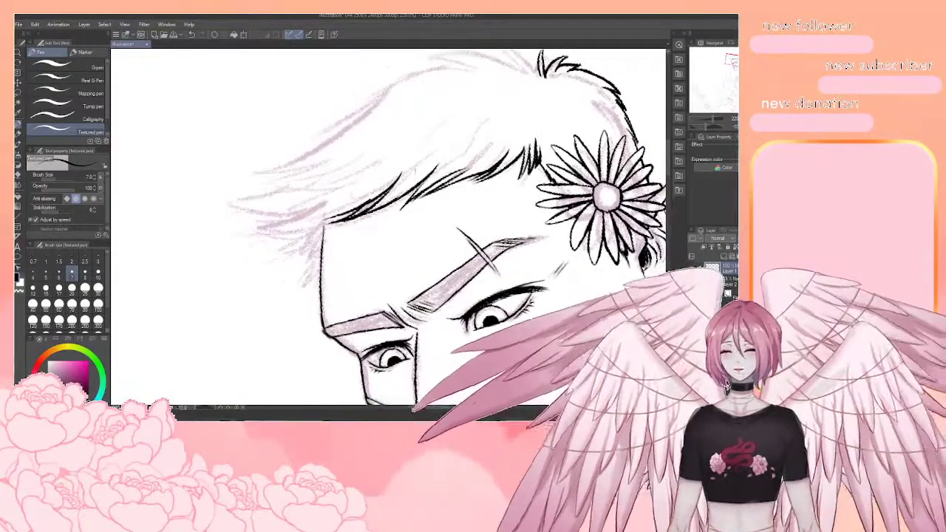
Erase the front end of the hairline and re-ink it as longer pointed strands above the forehead
key("e")
left_click_drag(411, 167, 327, 224)
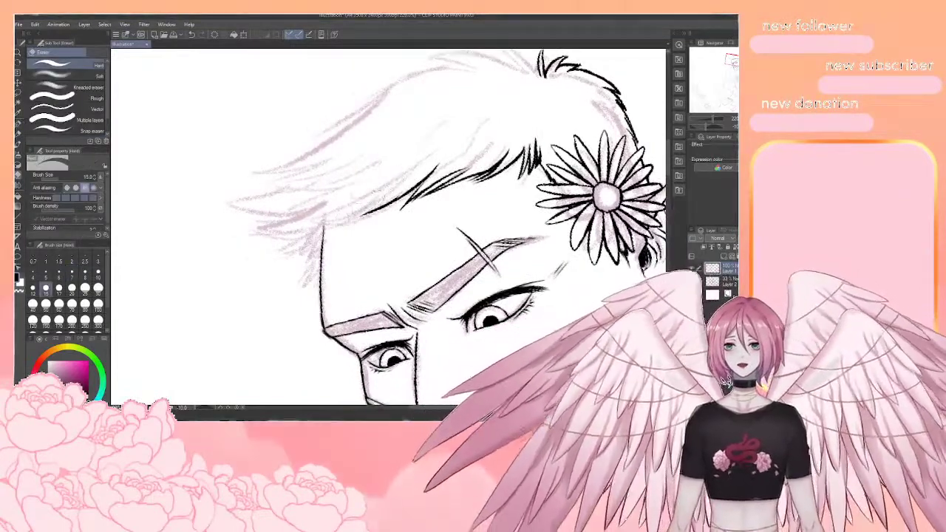
key("p")
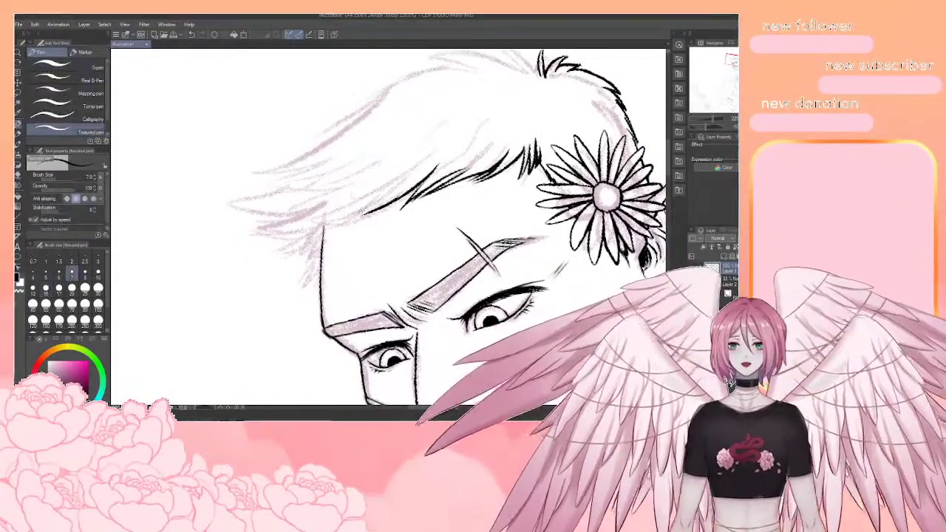
key("ctrl+z")
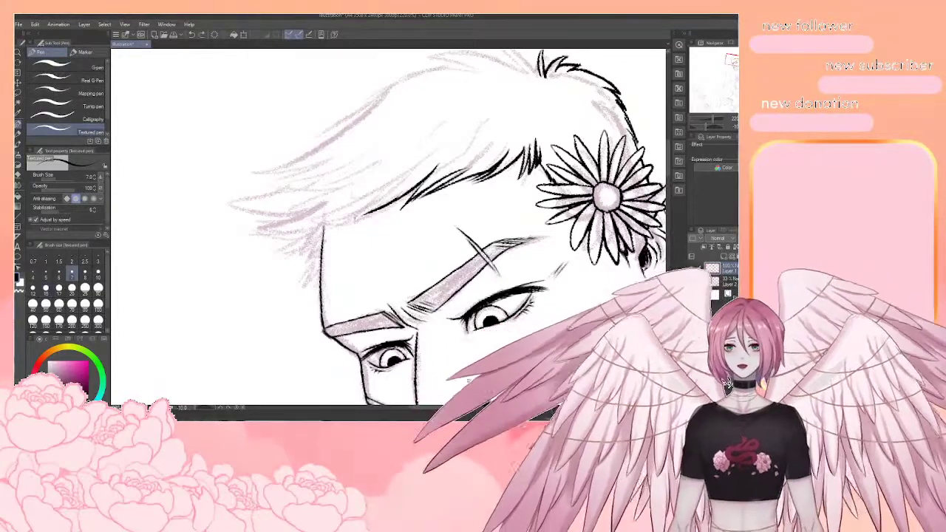
mouse_move(358, 220)
left_mouse_down()
mouse_move(411, 179)
mouse_move(379, 188)
mouse_move(387, 177)
left_mouse_up()
mouse_move(306, 224)
left_mouse_down()
mouse_move(372, 193)
mouse_move(341, 197)
left_mouse_up()
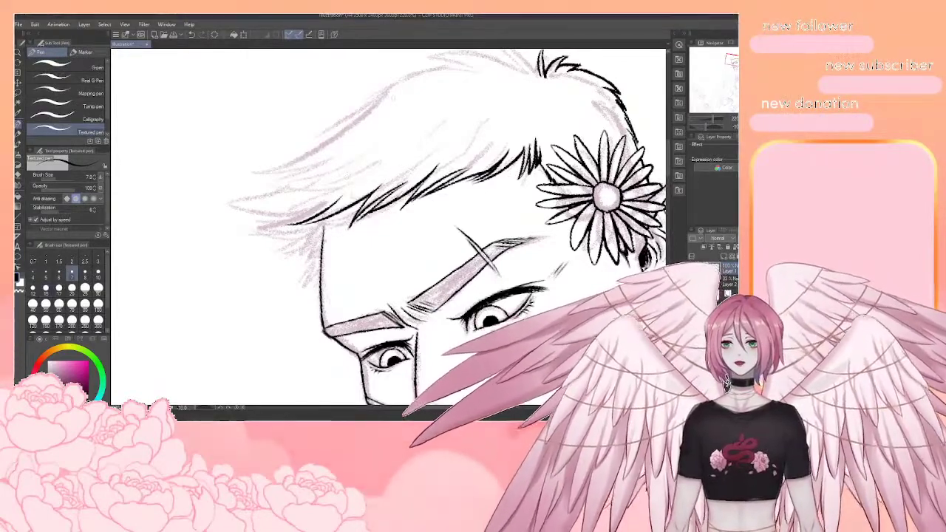
Ink the upper edge of the front hair sweeping down into several pointed tips ahead of the forehead
mouse_move(385, 97)
left_mouse_down()
mouse_move(311, 151)
mouse_move(250, 172)
mouse_move(312, 157)
mouse_move(243, 194)
left_mouse_up()
key("ctrl+z")
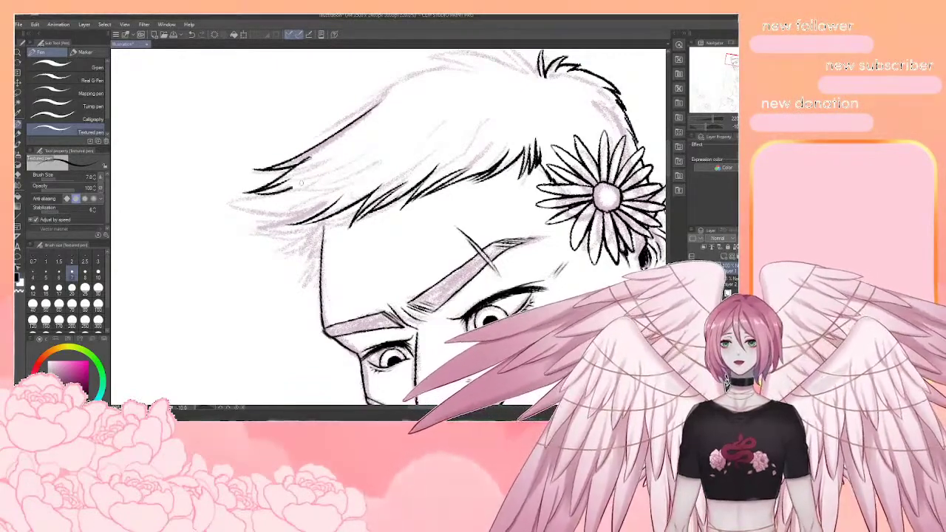
left_click_drag(315, 176, 238, 208)
left_click_drag(313, 197, 233, 214)
Ink short spiky strands beneath the front hair tips, ending along the forehead's front edge
mouse_move(324, 200)
left_mouse_down()
mouse_move(267, 221)
mouse_move(286, 244)
mouse_move(307, 239)
mouse_move(302, 254)
left_mouse_up()
left_click_drag(318, 225, 310, 272)
key("ctrl+z")
key("ctrl+z")
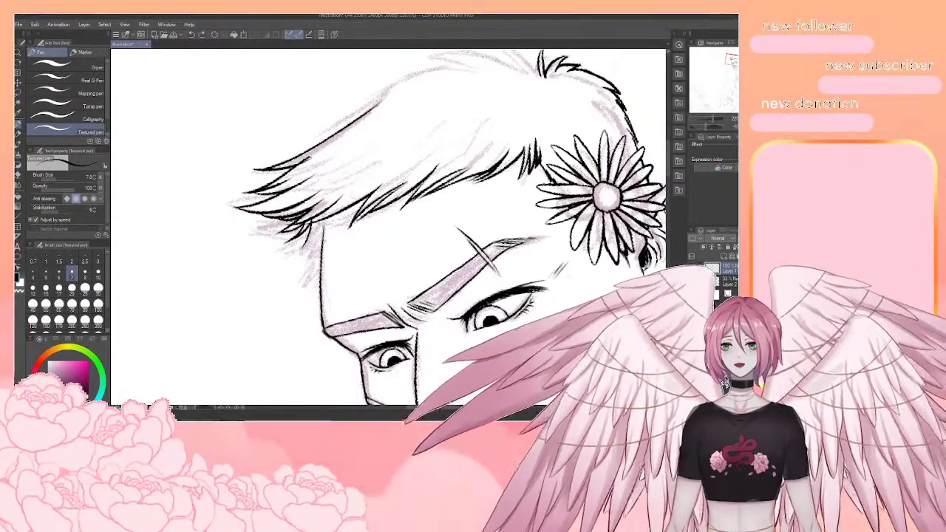
left_click_drag(319, 223, 309, 266)
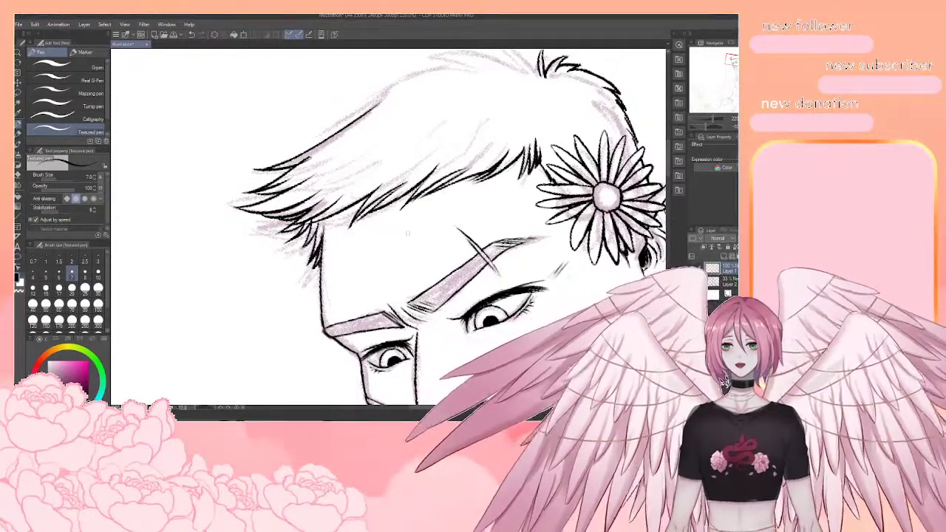
Ink a tall tapered strand rising from the tuft at the crown
scroll(392, 222, "down", 3)
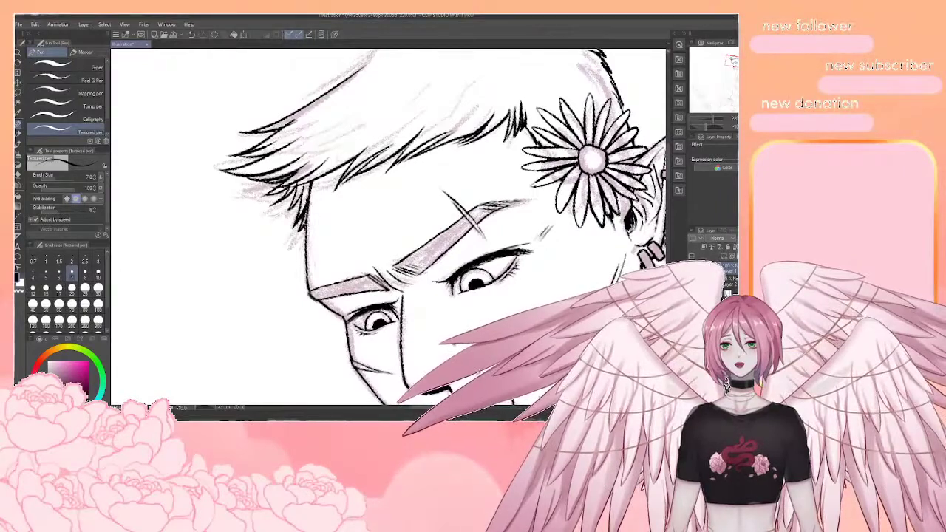
scroll(317, 219, "down", 2)
scroll(320, 219, "down", 2)
scroll(356, 121, "up", 4)
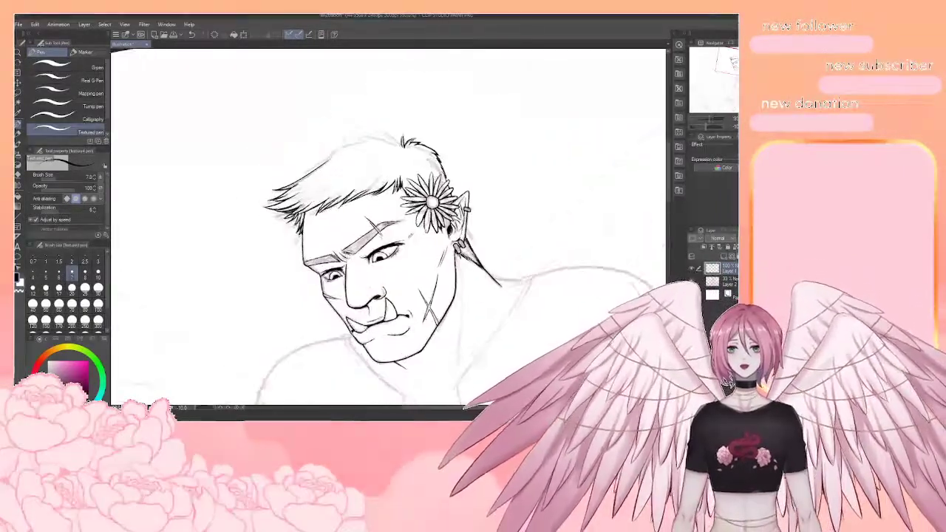
mouse_move(356, 120)
left_mouse_down()
mouse_move(335, 113)
mouse_move(368, 145)
left_mouse_up()
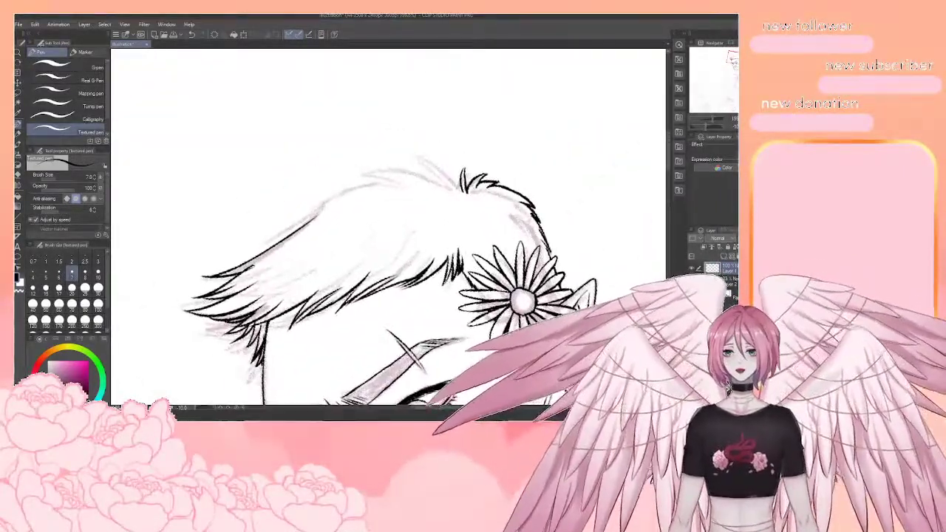
mouse_move(477, 144)
left_mouse_down()
mouse_move(417, 172)
mouse_move(446, 204)
mouse_move(387, 169)
mouse_move(403, 226)
left_mouse_up()
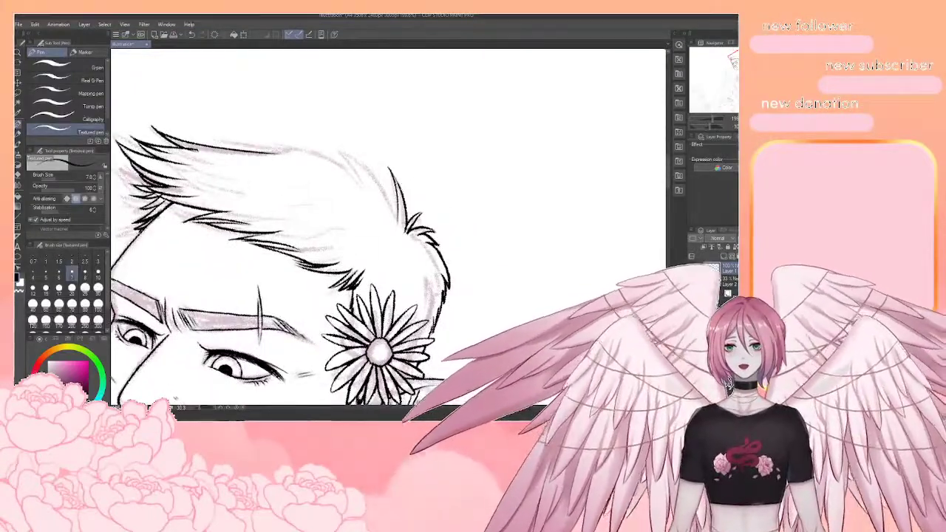
Ink the top outline of the hair in overlapping strands from the crown tuft forward to the front hair's upper edge
key("r")
left_click_drag(444, 296, 399, 139)
left_click_drag(414, 273, 362, 207)
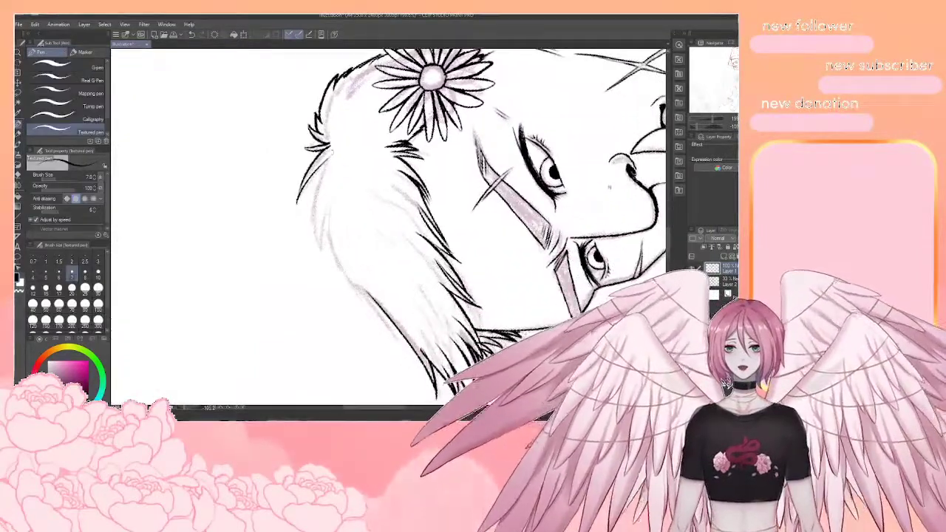
left_click_drag(330, 151, 318, 241)
mouse_move(313, 197)
left_mouse_down()
mouse_move(325, 256)
mouse_move(356, 290)
left_mouse_up()
left_click_drag(337, 259, 376, 310)
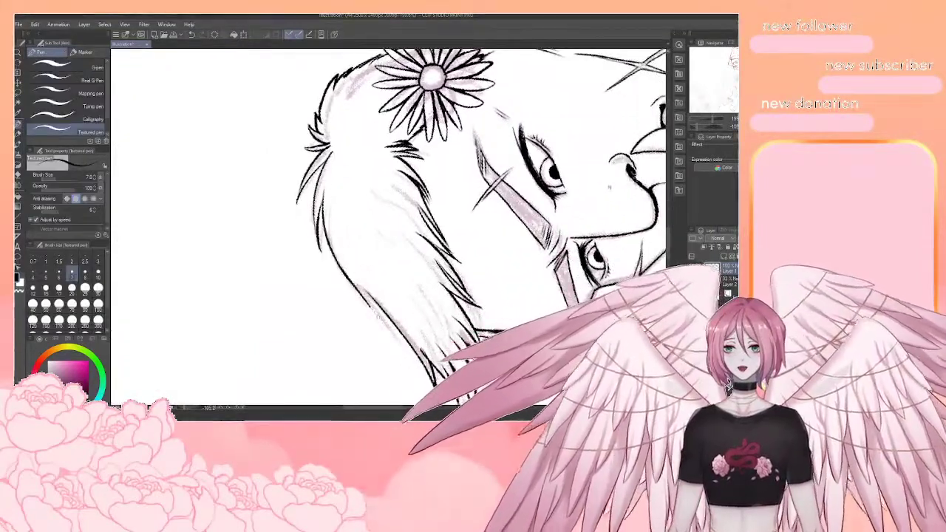
mouse_move(352, 274)
left_mouse_down()
mouse_move(378, 322)
mouse_move(383, 307)
left_mouse_up()
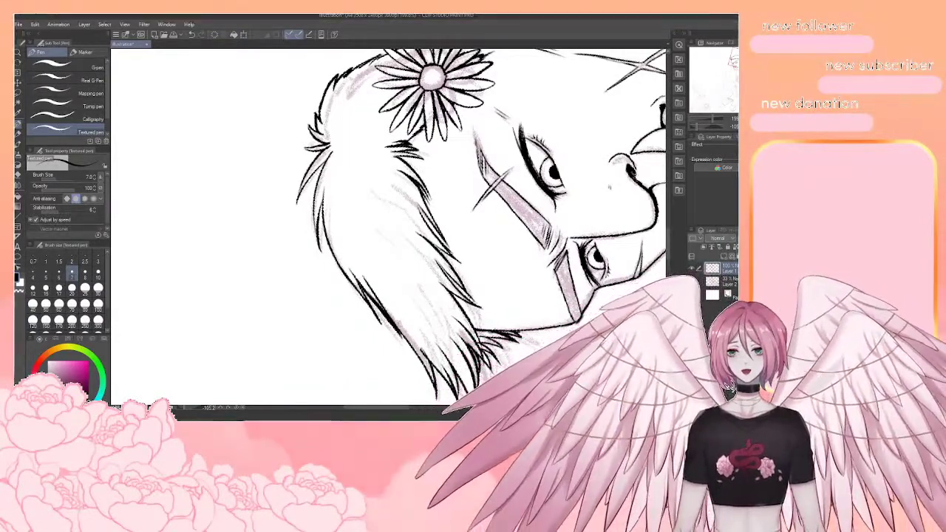
Examine the inked head upright against the remaining sketch of the shoulders, shirt and arms
scroll(407, 316, "down", 3)
key("r")
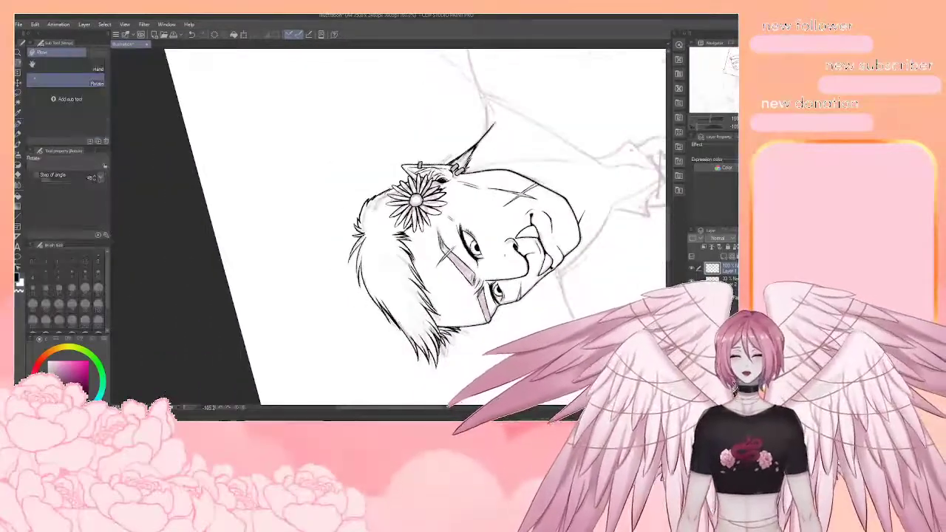
left_click_drag(407, 318, 298, 211)
key("p")
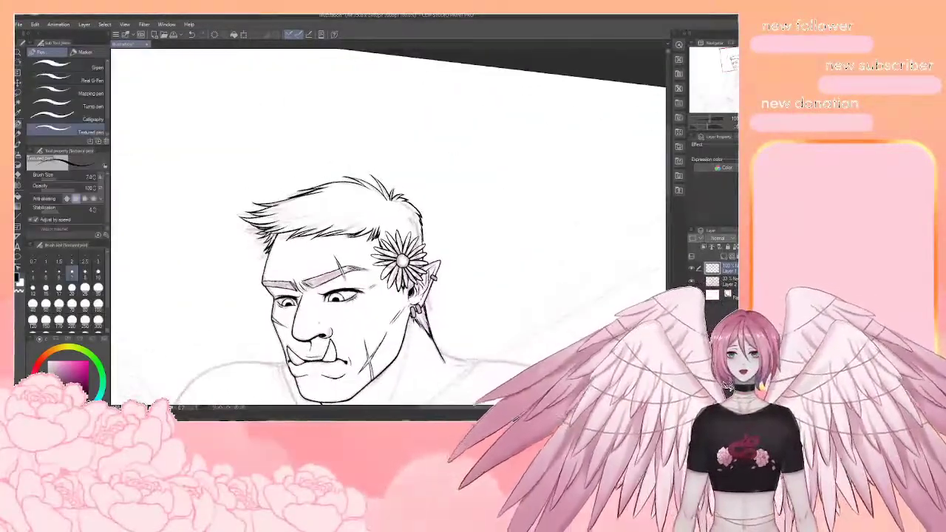
key("space")
left_click_drag(322, 320, 392, 206)
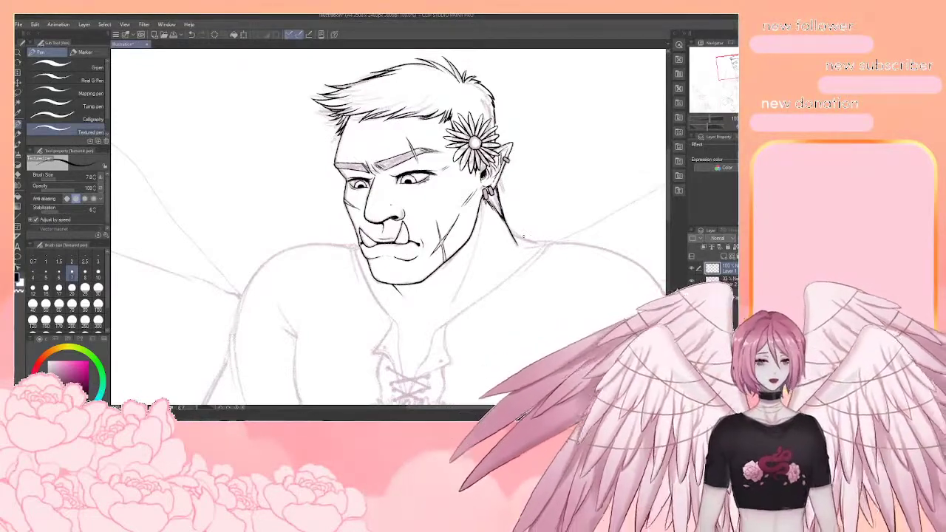
scroll(521, 206, "down", 4)
scroll(526, 233, "up", 4)
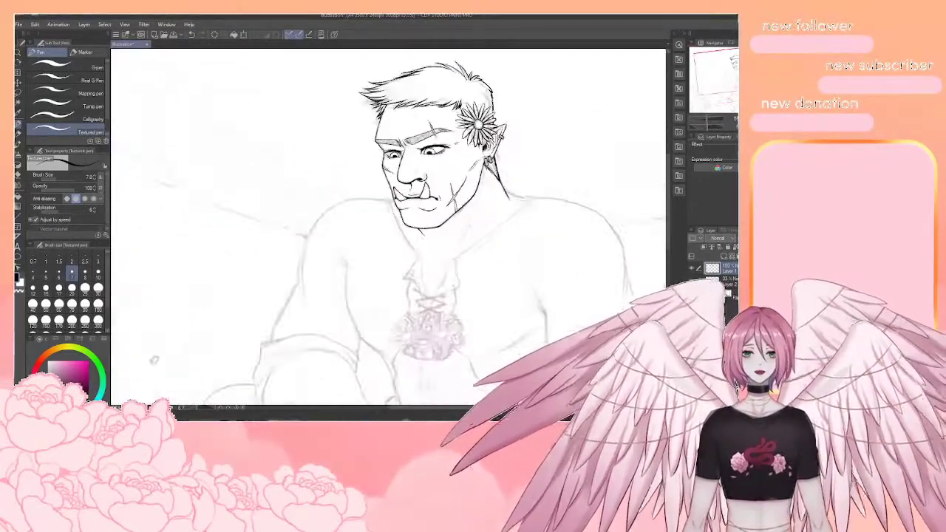
scroll(526, 233, "down", 1)
scroll(388, 226, "down", 2)
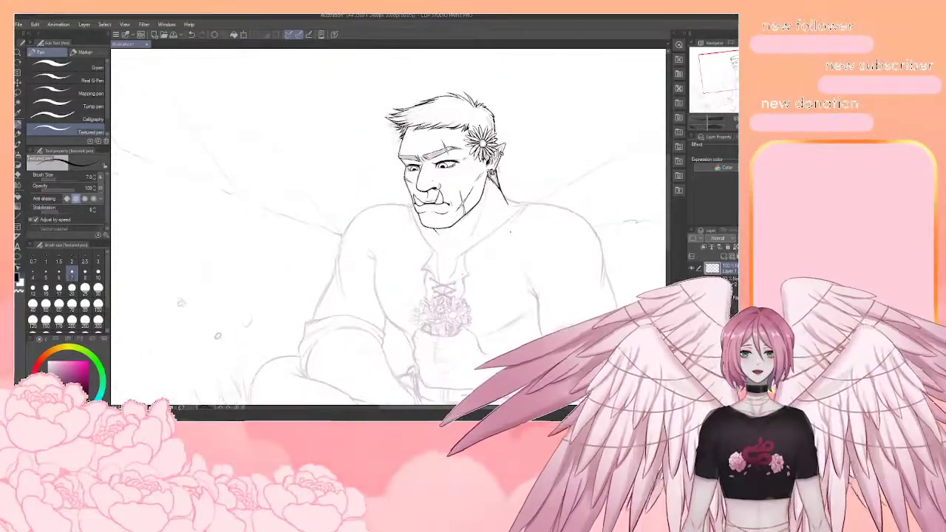
Ink the front neck muscle line in one tapering stroke from below the earlobe down toward the collar, redrawing the first attempt
scroll(389, 225, "up", 5)
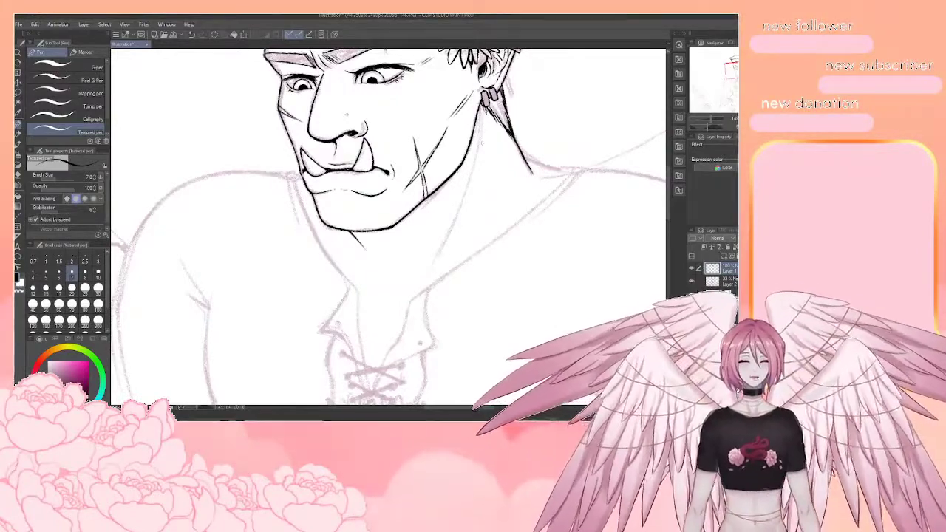
left_click_drag(443, 222, 329, 233)
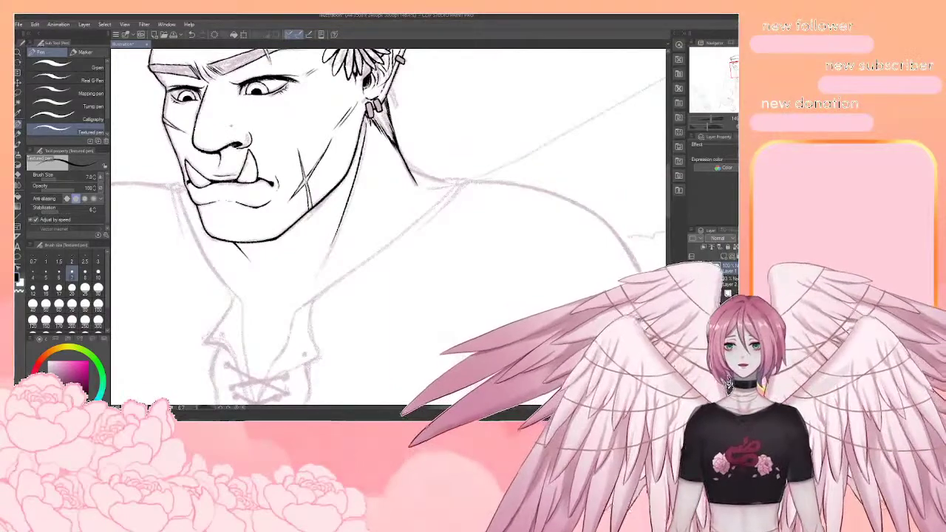
left_click_drag(368, 124, 315, 288)
key("ctrl+z")
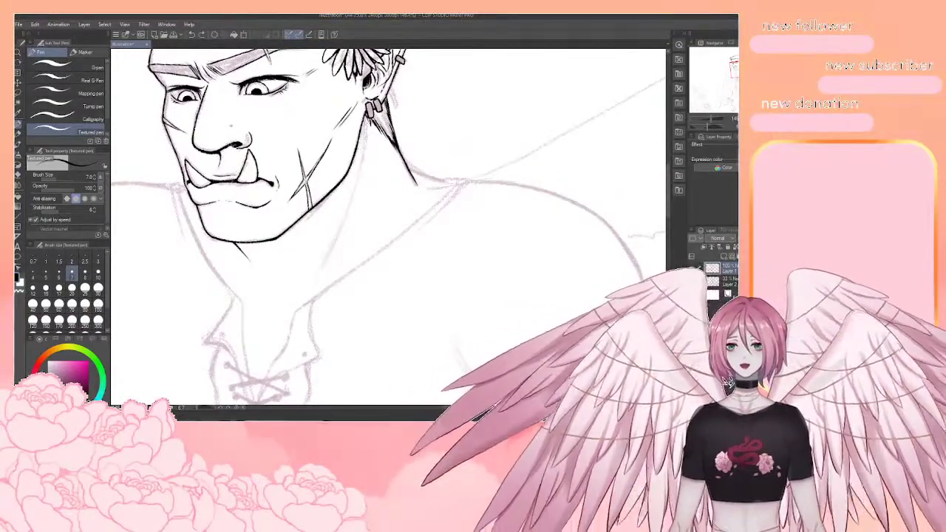
mouse_move(366, 127)
left_mouse_down()
mouse_move(323, 265)
mouse_move(392, 203)
mouse_move(466, 227)
left_mouse_up()
Ink the inner edge of the shirt's neckline from beside the mouth past the chin to the collar opening
scroll(310, 233, "up", 2)
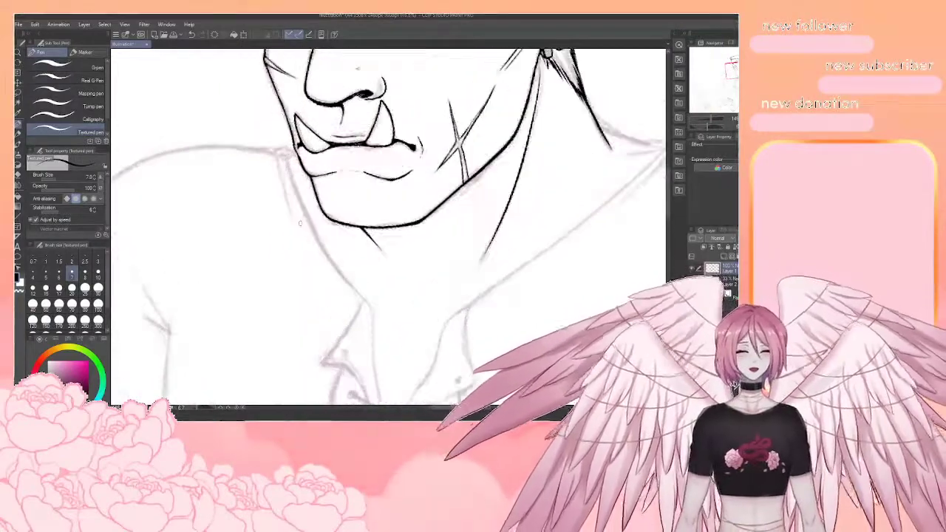
scroll(310, 232, "down", 1)
left_click_drag(300, 223, 273, 196)
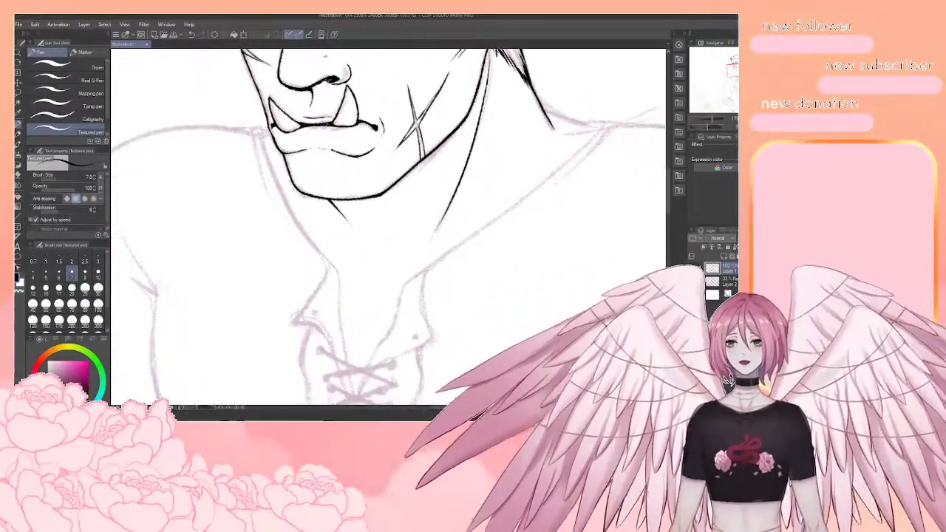
mouse_move(260, 130)
left_mouse_down()
mouse_move(287, 204)
mouse_move(330, 263)
mouse_move(350, 204)
left_mouse_up()
Ink the rounded upper end of the shirt's neckband beside the jaw and its outer edge running down the chest
scroll(388, 227, "up", 5)
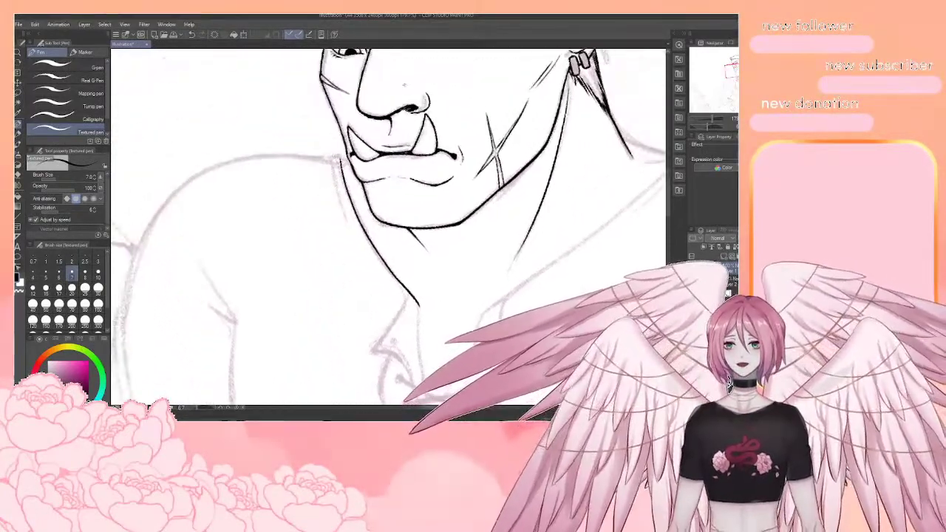
scroll(347, 165, "up", 2)
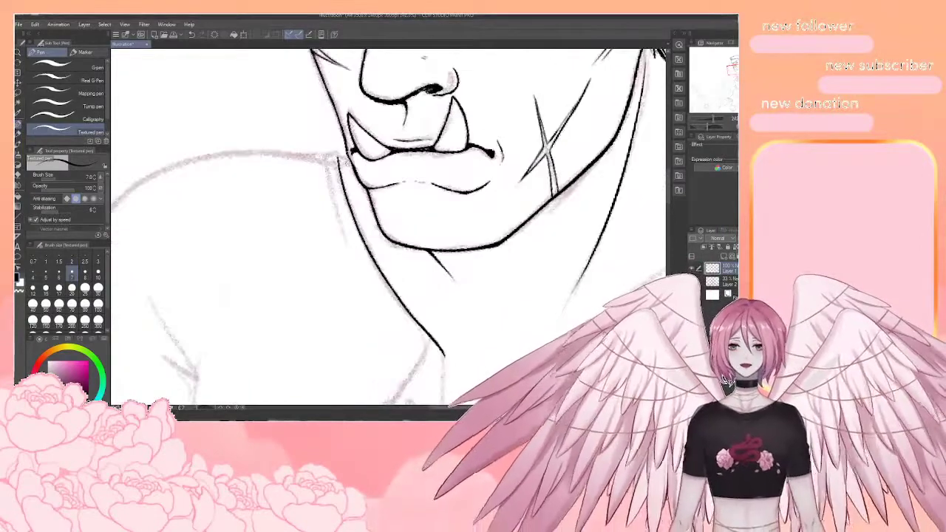
scroll(348, 164, "up", 2)
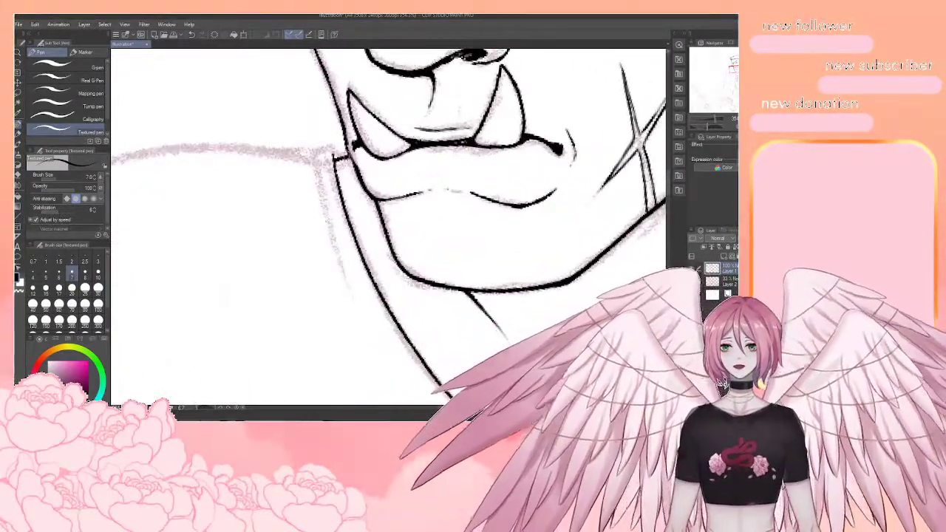
mouse_move(347, 157)
left_mouse_down()
mouse_move(323, 150)
mouse_move(315, 160)
mouse_move(370, 362)
left_mouse_up()
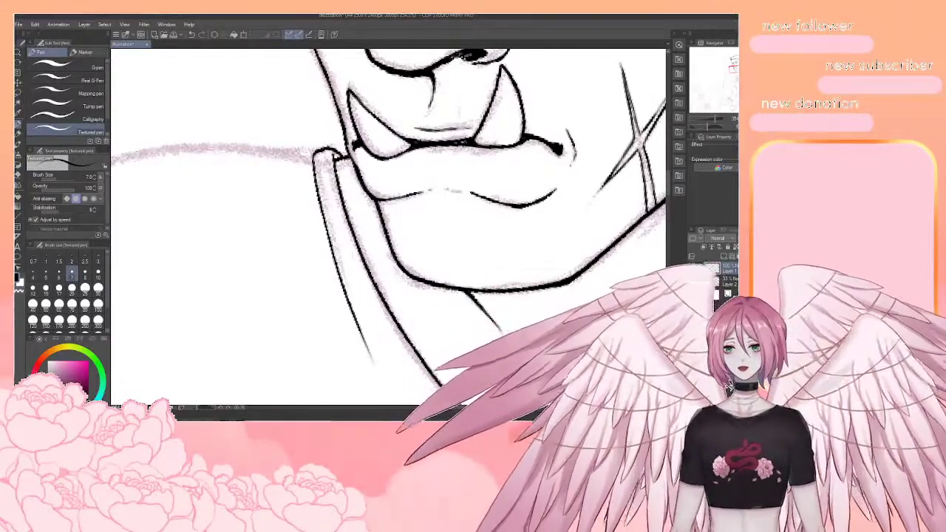
Redraw the outer edge of the shirt's neckband running down the chest, and thicken its upper part beside the jaw
key("ctrl+z")
left_click_drag(314, 151, 366, 349)
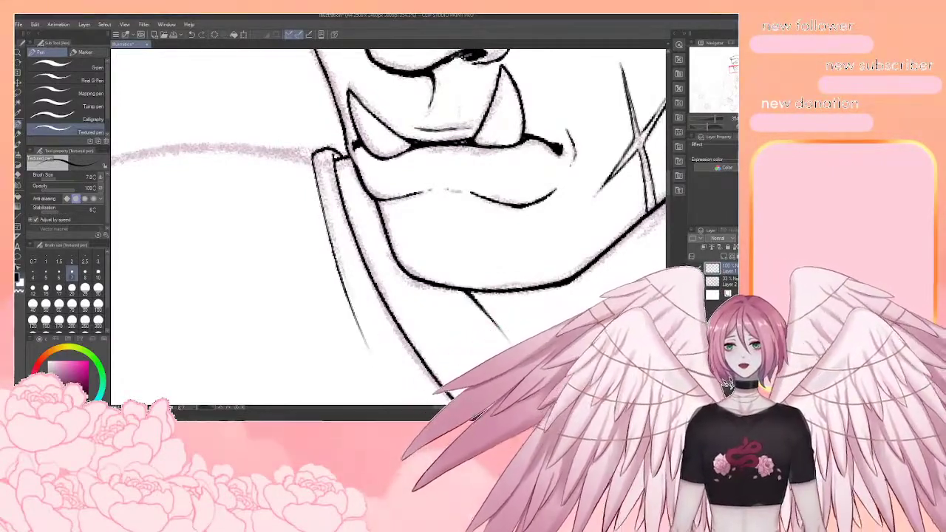
left_click_drag(314, 152, 331, 236)
left_click_drag(314, 170, 342, 274)
Ink the outer shoulder curve from the rounded neckband end beside the mouth down to the upper arm in one smooth stroke
scroll(338, 252, "down", 3)
scroll(339, 255, "down", 2)
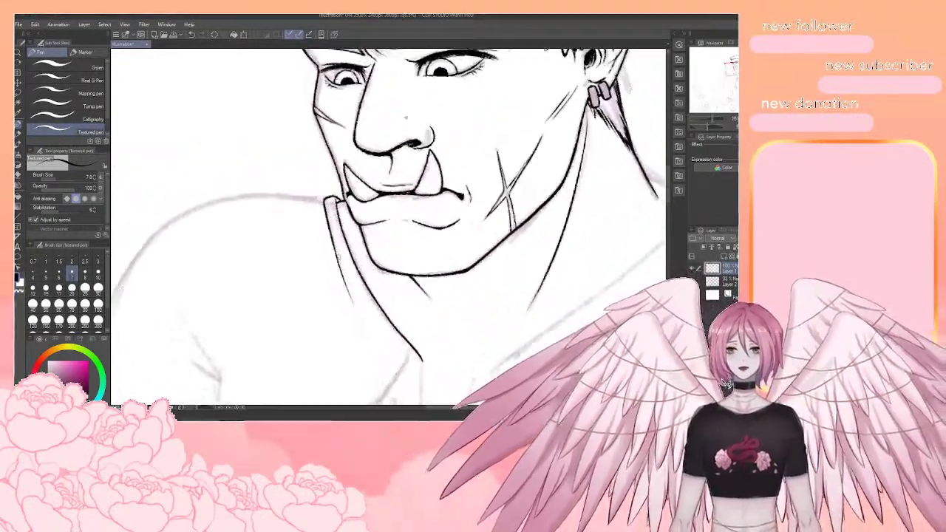
left_click_drag(339, 255, 474, 232)
mouse_move(468, 173)
left_mouse_down()
mouse_move(426, 138)
mouse_move(407, 81)
mouse_move(392, 89)
mouse_move(276, 281)
left_mouse_up()
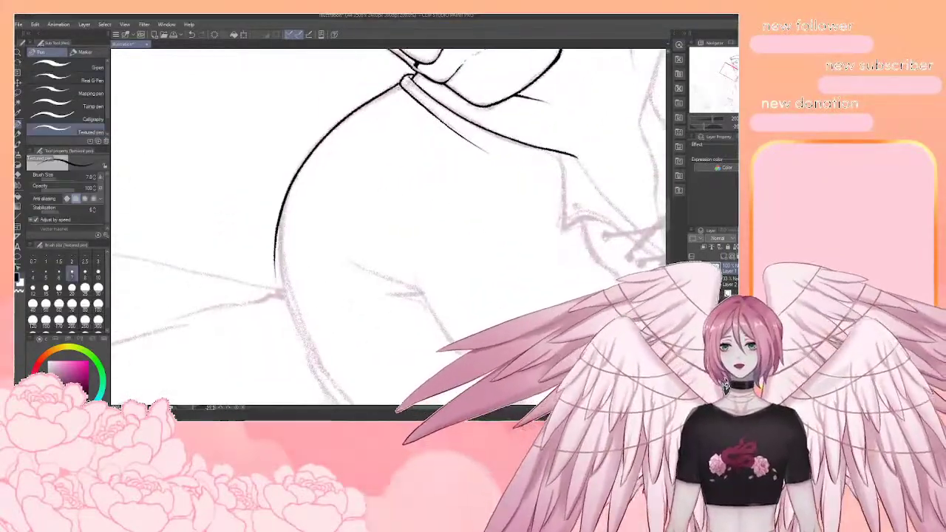
key("ctrl+z")
mouse_move(402, 80)
left_mouse_down()
mouse_move(349, 117)
mouse_move(282, 306)
left_mouse_up()
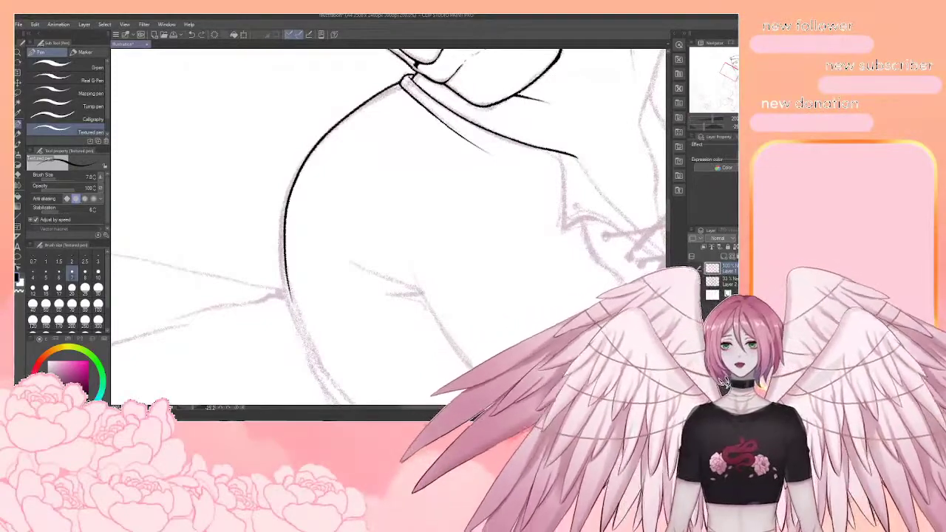
key("ctrl+z")
mouse_move(403, 80)
left_mouse_down()
mouse_move(296, 181)
mouse_move(282, 281)
left_mouse_up()
key("ctrl+z")
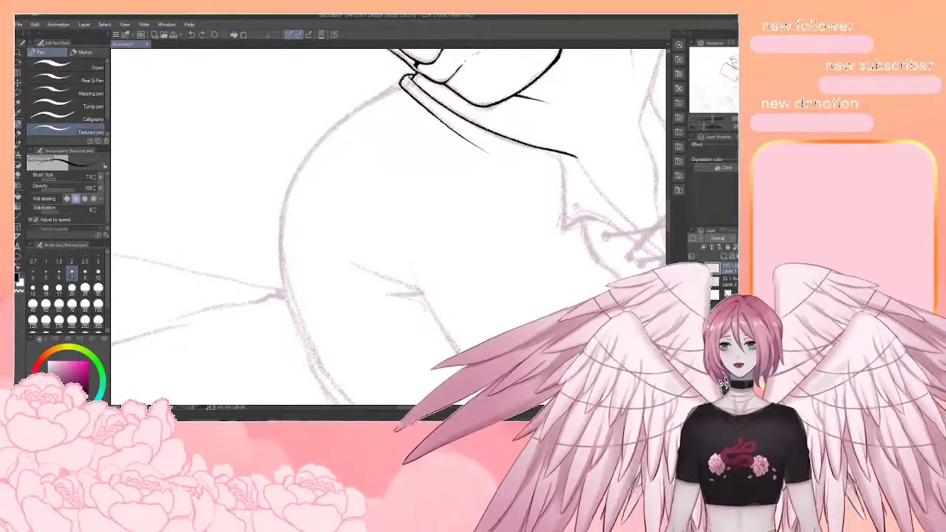
mouse_move(402, 80)
left_mouse_down()
mouse_move(294, 184)
mouse_move(283, 281)
left_mouse_up()
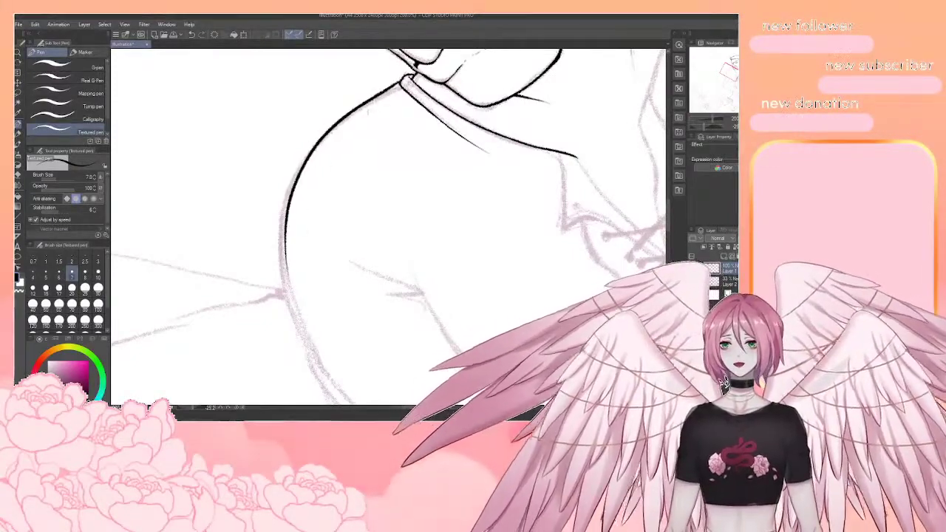
key("ctrl+z")
mouse_move(402, 80)
left_mouse_down()
mouse_move(350, 114)
mouse_move(291, 298)
mouse_move(291, 198)
left_mouse_up()
Ink the upper sleeve's side with two tapering fold lines and continue its outer contour down to the rolled cuff
mouse_move(230, 185)
left_mouse_down()
mouse_move(255, 258)
mouse_move(311, 320)
mouse_move(373, 366)
left_mouse_up()
left_click_drag(256, 277, 353, 363)
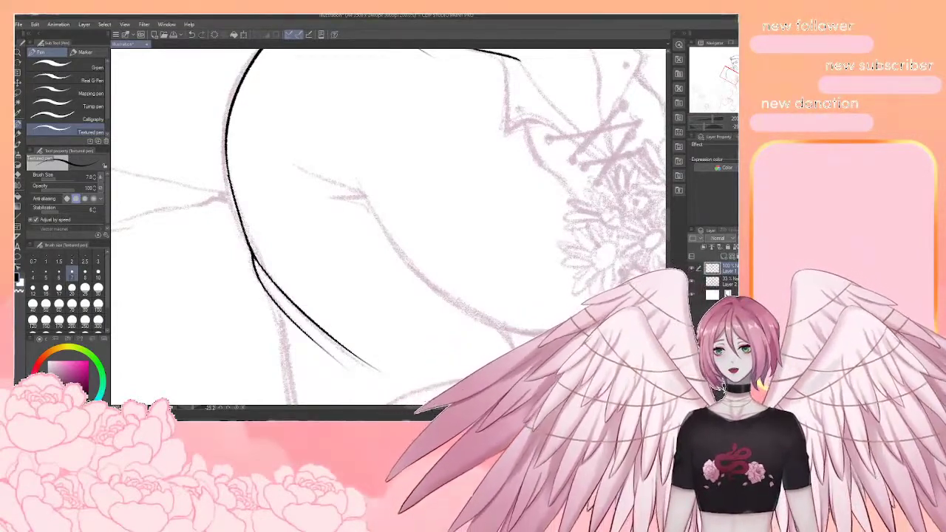
mouse_move(345, 304)
left_mouse_down()
mouse_move(318, 234)
mouse_move(316, 134)
left_mouse_up()
left_click_drag(241, 142, 282, 323)
key("ctrl+z")
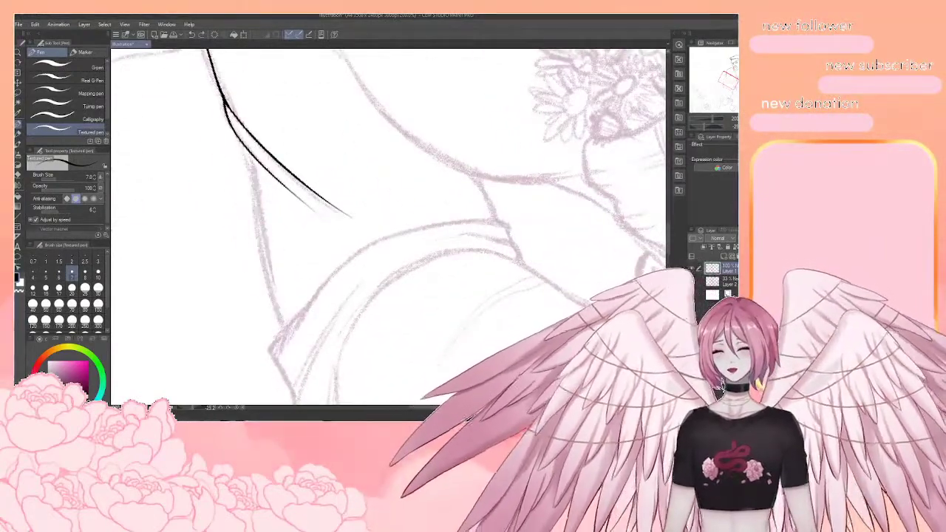
left_click_drag(241, 142, 285, 333)
Thicken the junction where the two sleeve folds branch off the outer arm contour
scroll(276, 297, "down", 3)
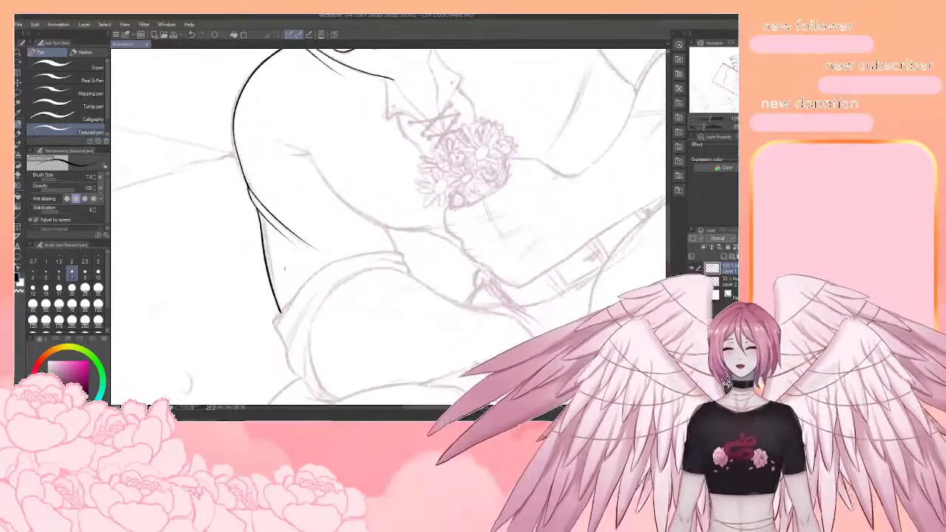
key("r")
left_click_drag(277, 298, 257, 239)
key("p")
left_click_drag(348, 158, 435, 200)
scroll(435, 200, "up", 5)
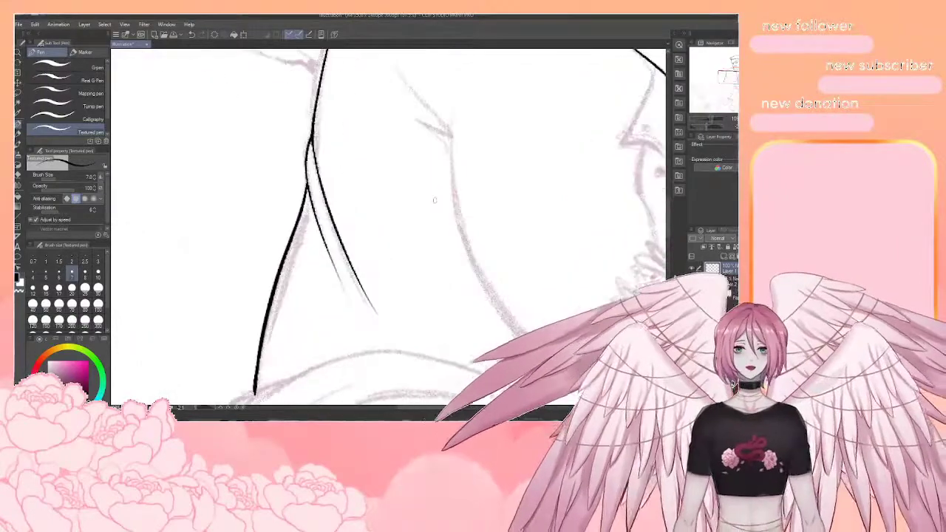
left_click_drag(333, 185, 356, 196)
mouse_move(309, 135)
left_mouse_down()
mouse_move(303, 187)
mouse_move(316, 229)
left_mouse_up()
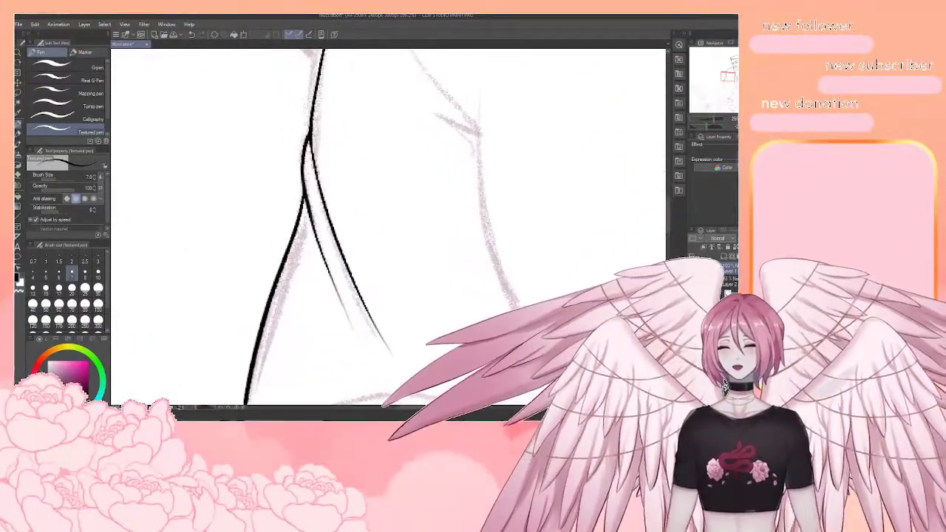
key("ctrl+z")
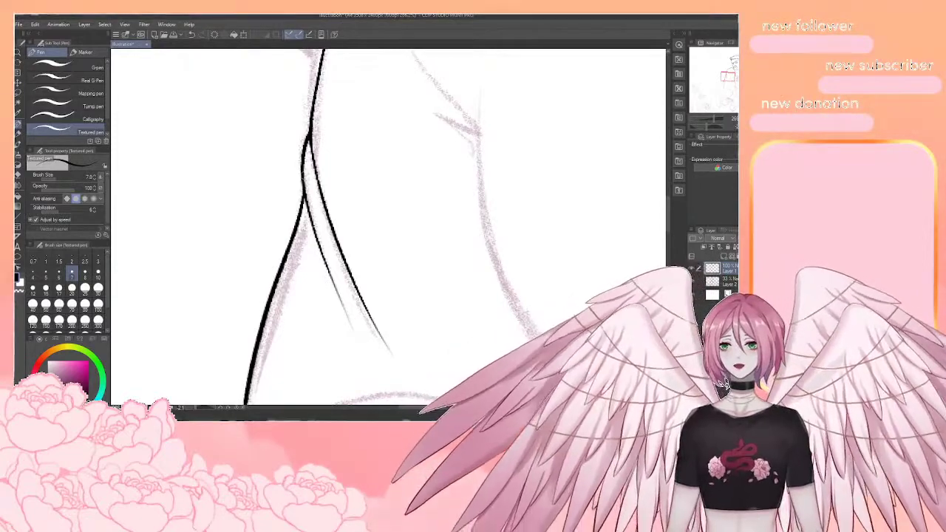
left_click_drag(302, 172, 315, 225)
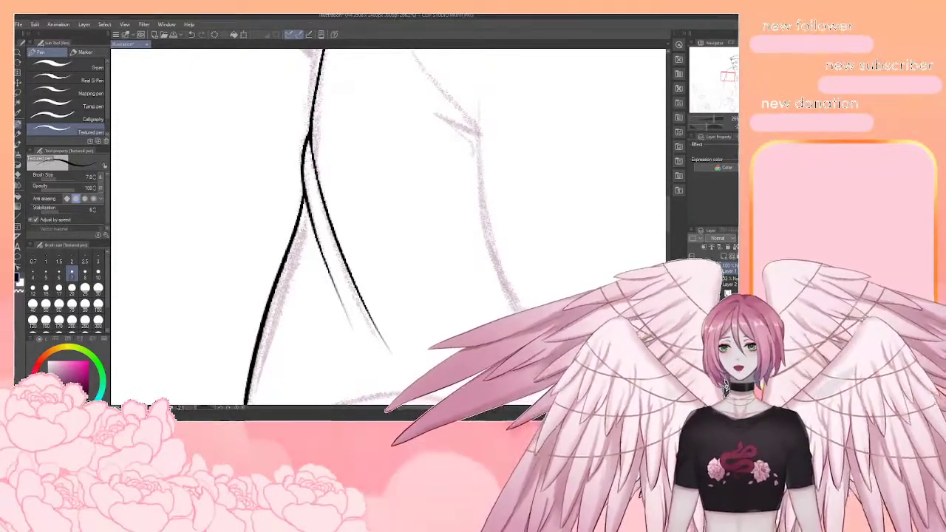
Ink the two armpit creases and the curved side of the chest running down from them
scroll(321, 259, "down", 5)
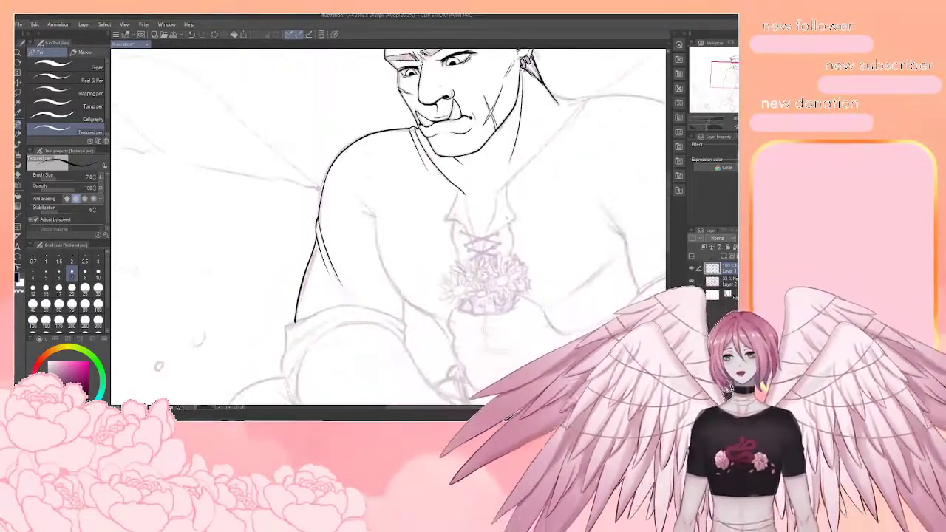
left_click_drag(399, 244, 381, 226)
scroll(414, 252, "up", 1)
scroll(361, 184, "up", 5)
left_click_drag(268, 179, 311, 233)
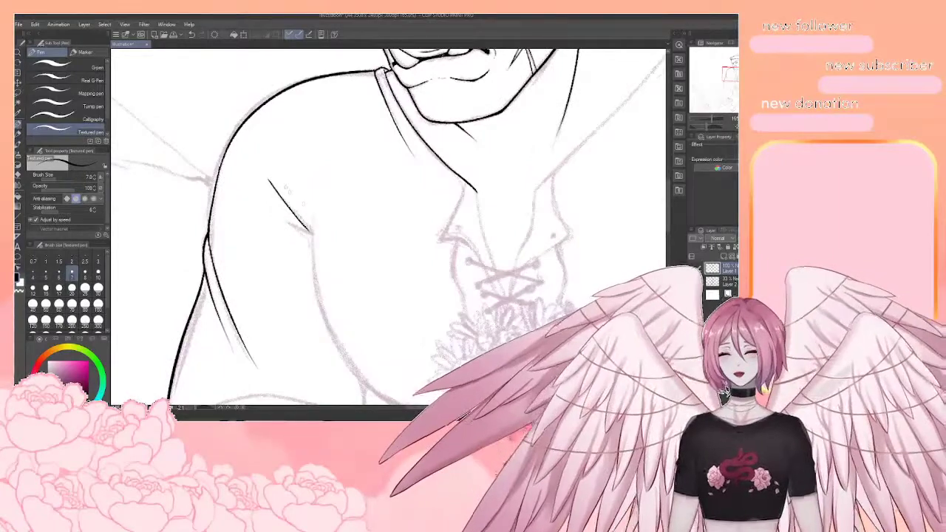
key("ctrl+z")
mouse_move(270, 178)
left_mouse_down()
mouse_move(312, 234)
mouse_move(262, 146)
mouse_move(252, 161)
mouse_move(261, 207)
mouse_move(312, 274)
left_mouse_up()
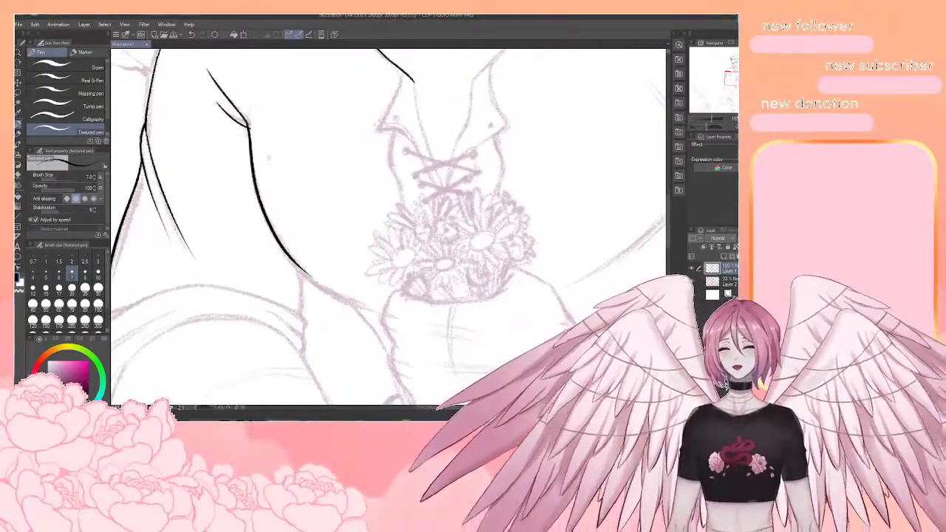
Erase the rough overshoot along the armpit corner and the upper chest contour
scroll(269, 154, "down", 3)
scroll(267, 125, "up", 3)
key("e")
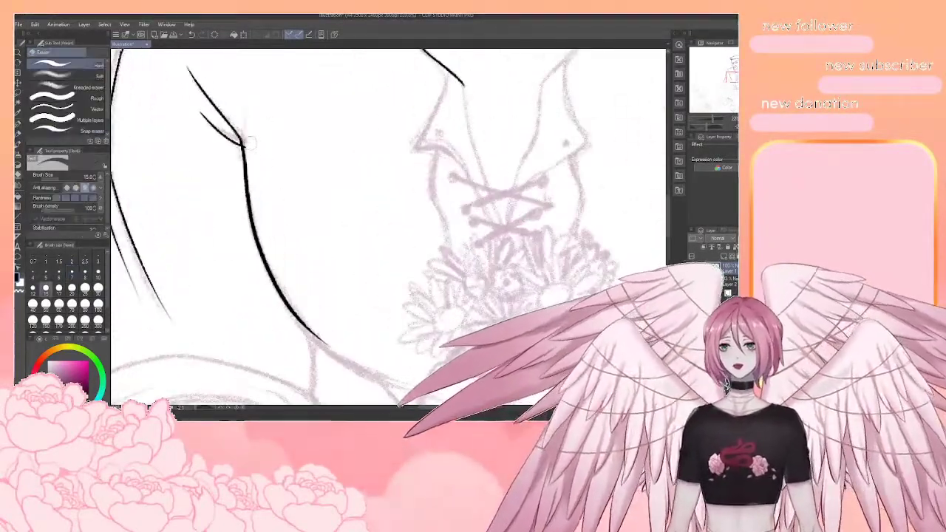
left_click_drag(248, 136, 261, 224)
key("p")
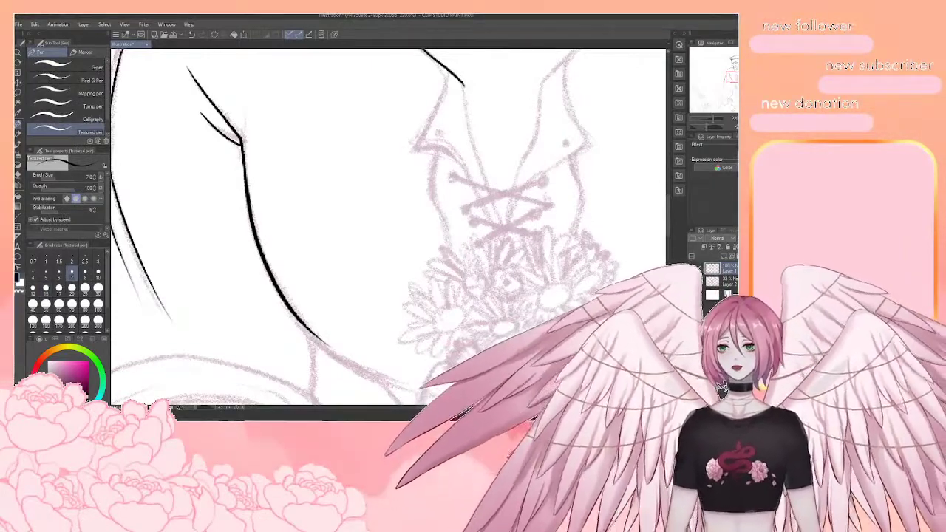
Trim the tip of the chest contour and extend it in one stroke down to the hand beside the bouquet
scroll(225, 117, "down", 3)
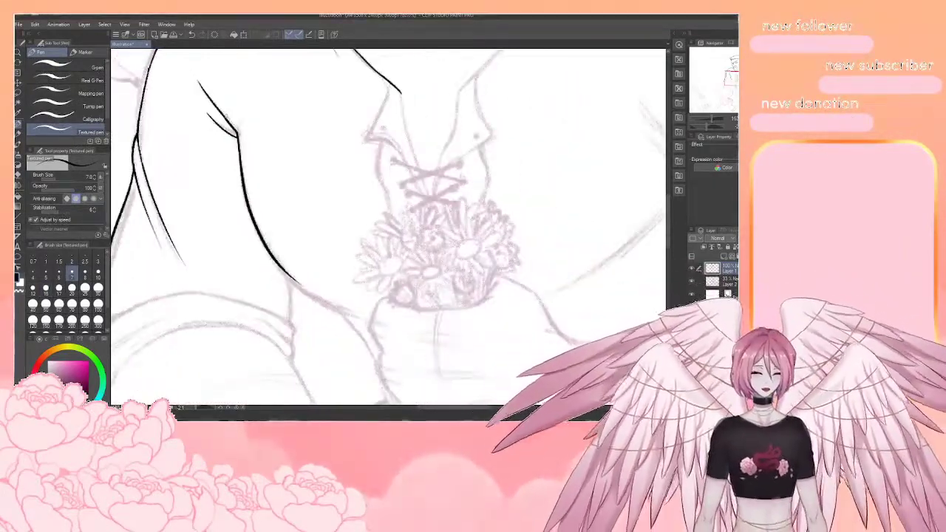
left_click_drag(459, 89, 592, 59)
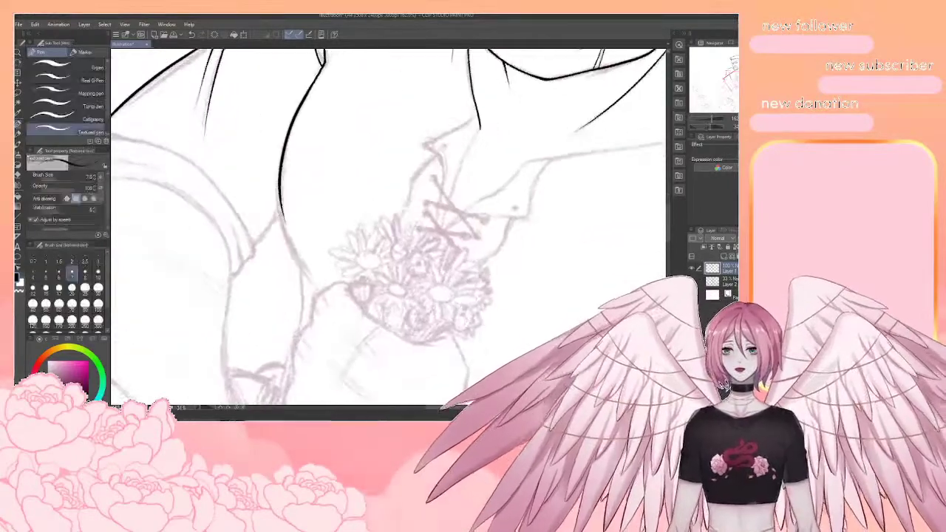
left_click_drag(301, 213, 306, 184)
key("e")
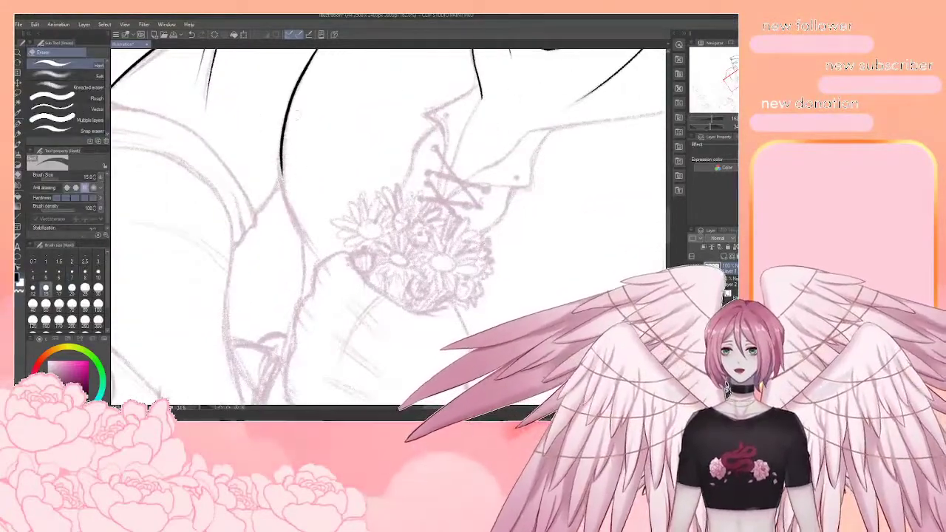
key("p")
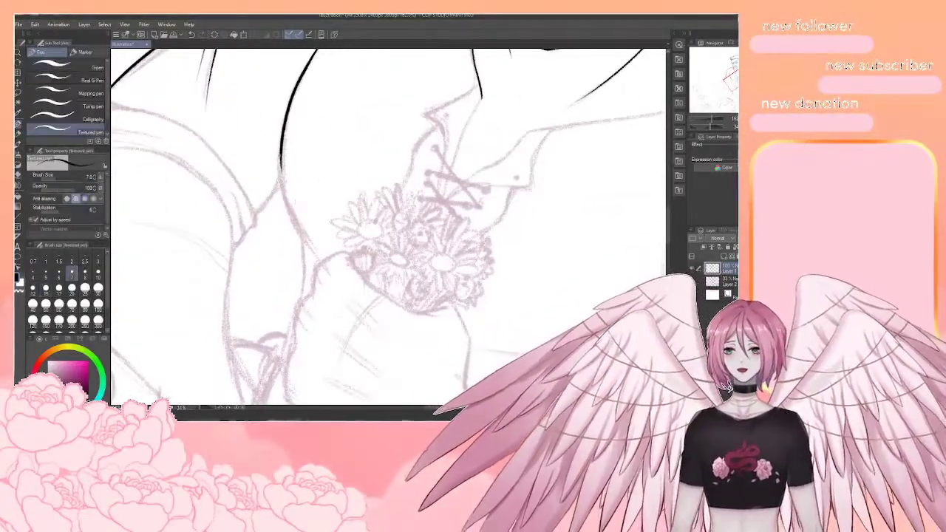
left_click_drag(282, 164, 293, 210)
key("ctrl+z")
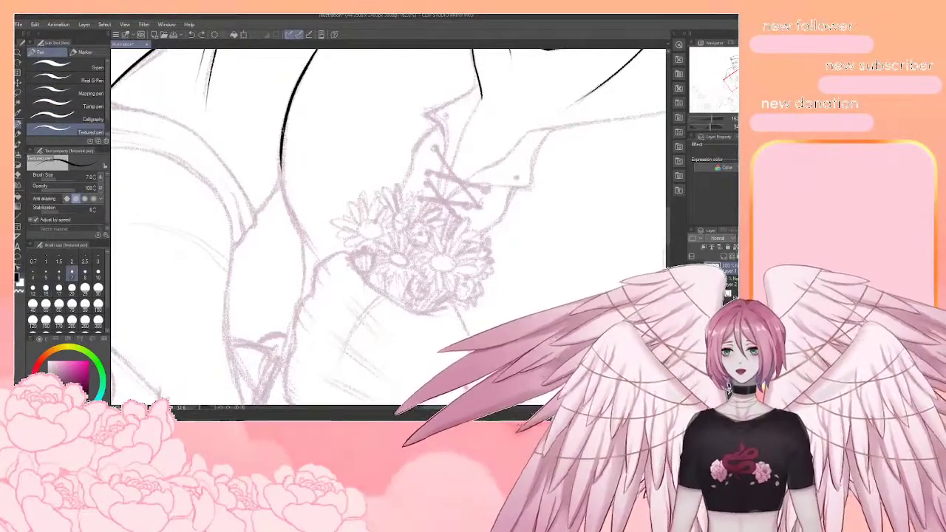
left_click_drag(282, 148, 297, 229)
key("ctrl+z")
mouse_move(281, 141)
left_mouse_down()
mouse_move(296, 226)
mouse_move(319, 268)
left_mouse_up()
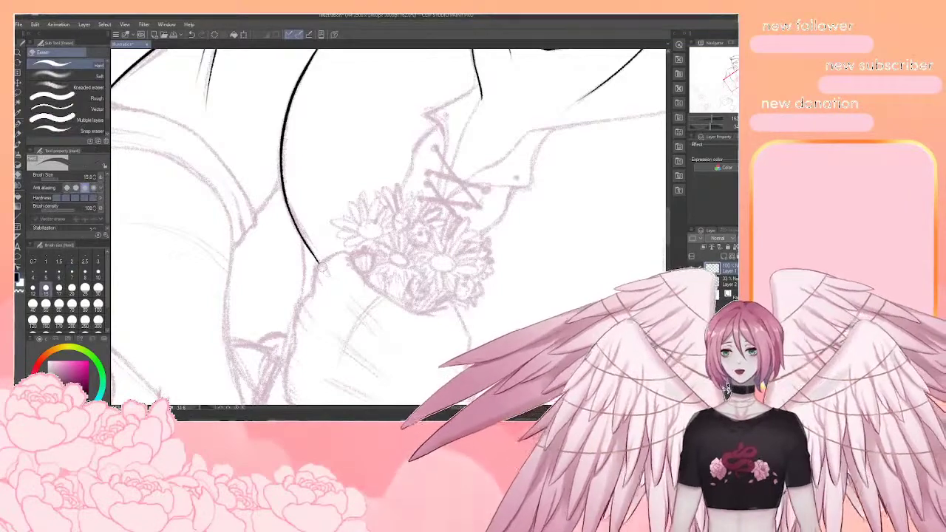
key("p")
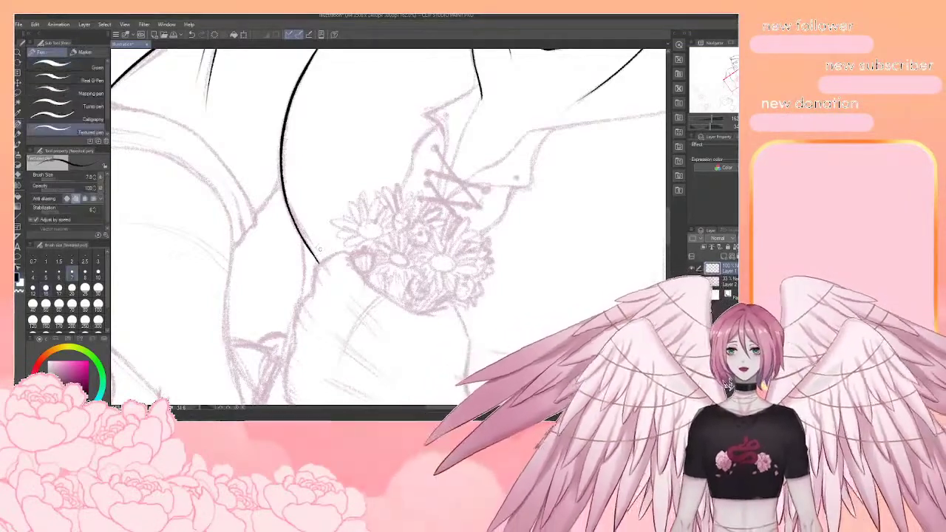
Examine the inked shoulder, sleeve and chest with the canvas upright against the remaining sketch
scroll(321, 250, "down", 6)
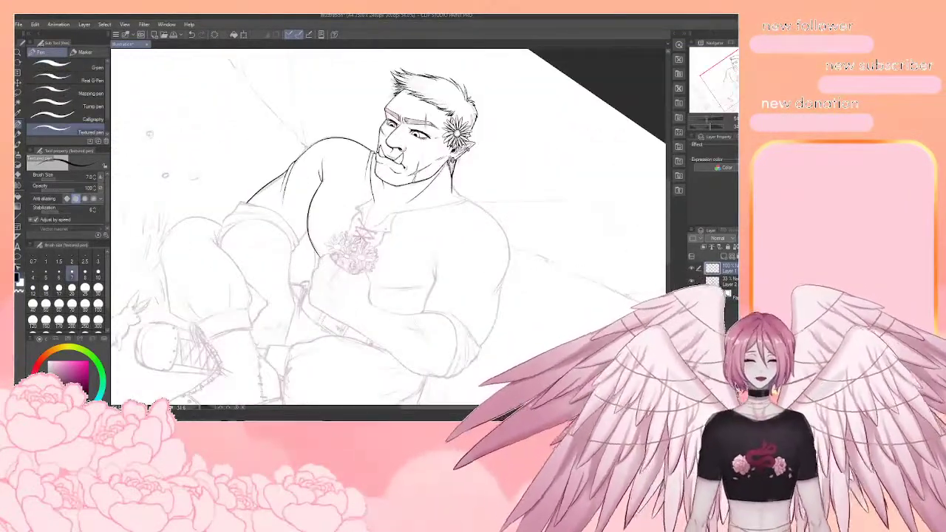
key("r")
left_click_drag(320, 250, 346, 285)
key("r")
key("p")
scroll(381, 185, "up", 2)
scroll(355, 238, "up", 4)
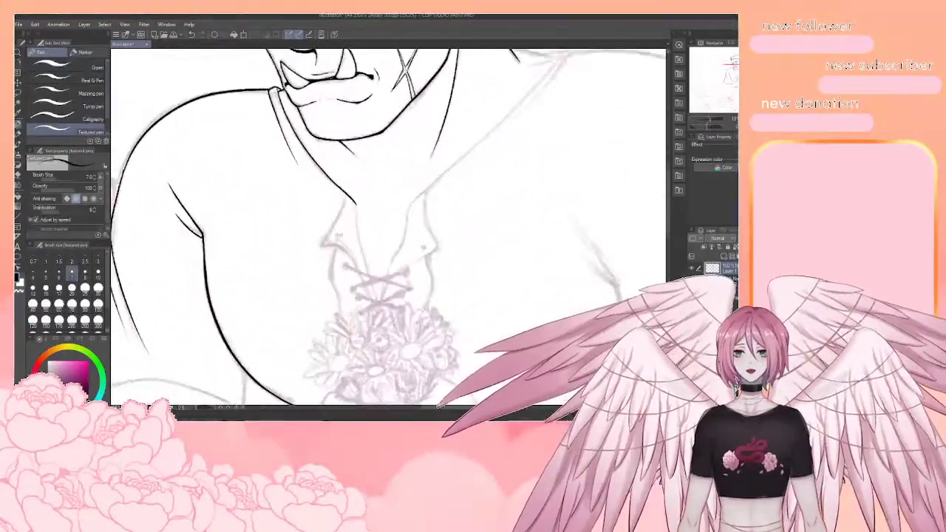
scroll(395, 292, "down", 2)
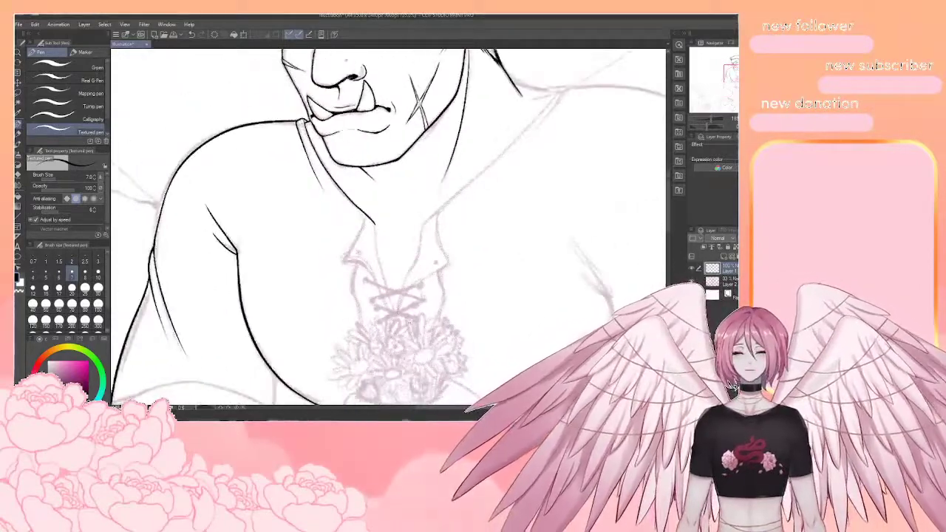
scroll(388, 222, "down", 3)
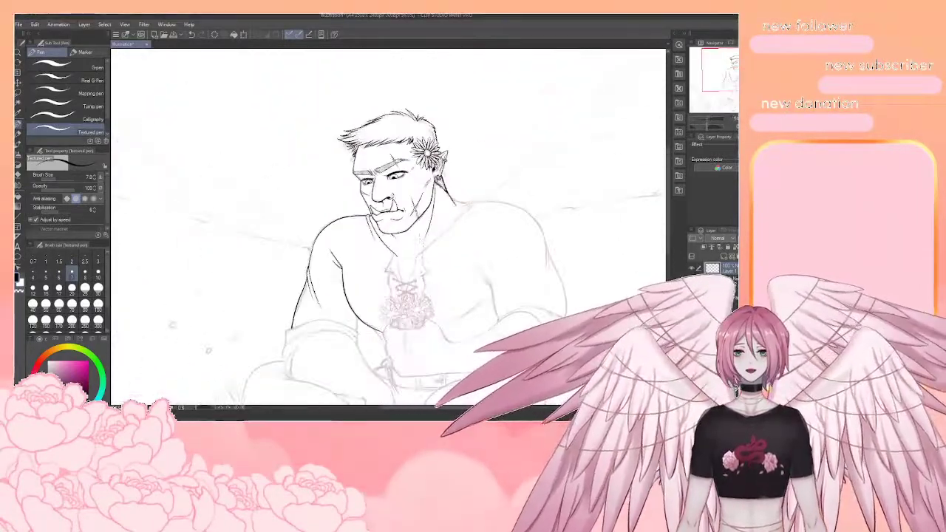
scroll(388, 221, "up", 4)
scroll(461, 227, "up", 1)
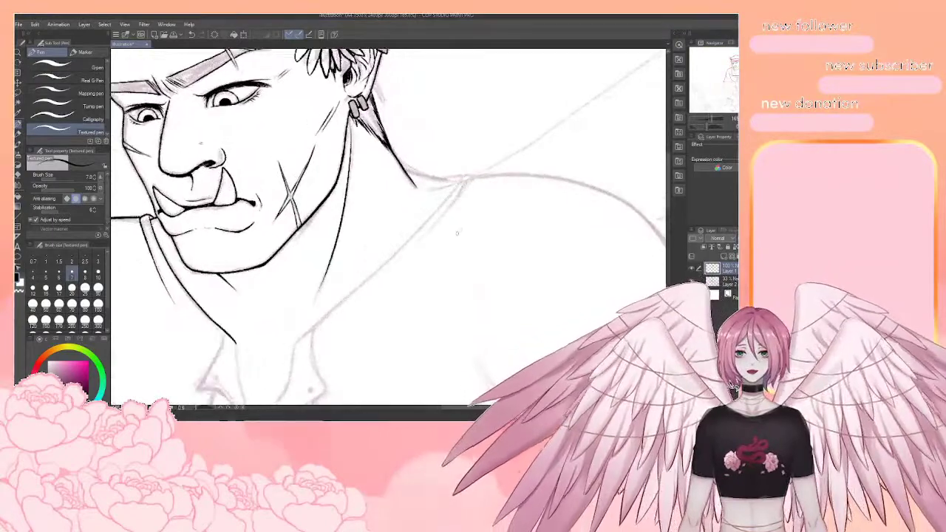
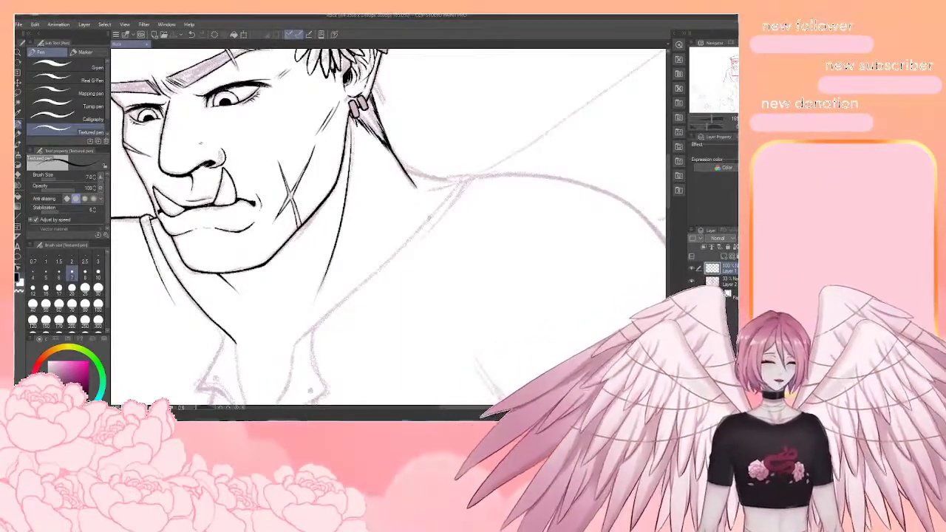
Ink the neckline below the ear from the shoulder down to the chest opening, along with the outer edge of its collar flap
left_click_drag(429, 218, 398, 153)
mouse_move(445, 112)
left_mouse_down()
mouse_move(432, 112)
mouse_move(264, 282)
mouse_move(269, 324)
mouse_move(309, 256)
mouse_move(301, 253)
mouse_move(294, 281)
left_mouse_up()
left_click_drag(327, 205, 321, 223)
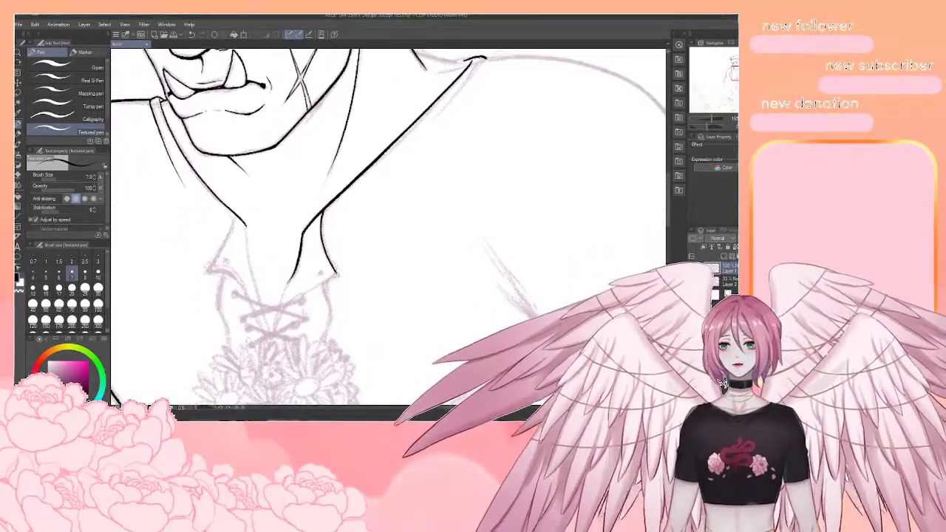
Ink the second neckband edge below the ear, and the shoulder curve from its end down to the sleeve folds
mouse_move(473, 59)
left_mouse_down()
mouse_move(290, 108)
mouse_move(330, 177)
left_mouse_up()
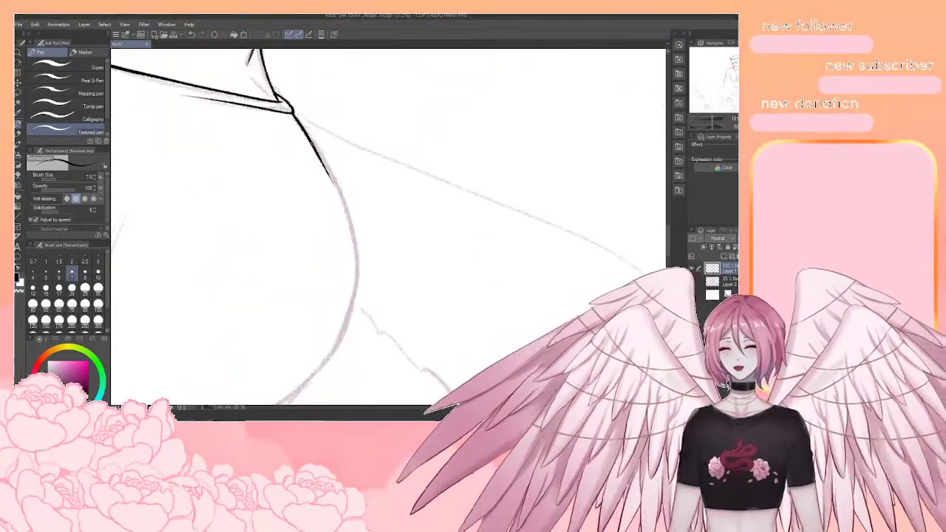
key("ctrl+z")
mouse_move(292, 111)
left_mouse_down()
mouse_move(332, 185)
mouse_move(354, 303)
mouse_move(416, 202)
mouse_move(436, 201)
left_mouse_up()
mouse_move(486, 235)
left_mouse_down()
mouse_move(481, 194)
mouse_move(454, 173)
left_mouse_up()
mouse_move(381, 130)
left_mouse_down()
mouse_move(383, 221)
mouse_move(337, 307)
mouse_move(351, 296)
mouse_move(363, 225)
mouse_move(429, 245)
mouse_move(433, 234)
left_mouse_up()
mouse_move(403, 172)
left_mouse_down()
mouse_move(383, 277)
mouse_move(370, 162)
mouse_move(353, 162)
left_mouse_up()
Ink the outer contour of this sleeve from the folds down to the corner of the rolled cuff
left_click_drag(373, 83, 379, 271)
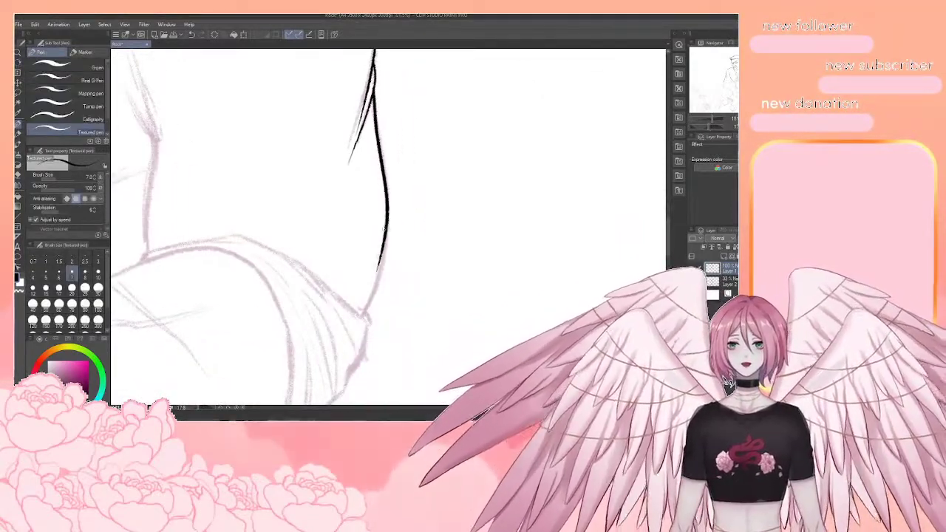
key("ctrl+z")
mouse_move(373, 90)
left_mouse_down()
mouse_move(387, 238)
mouse_move(364, 315)
left_mouse_up()
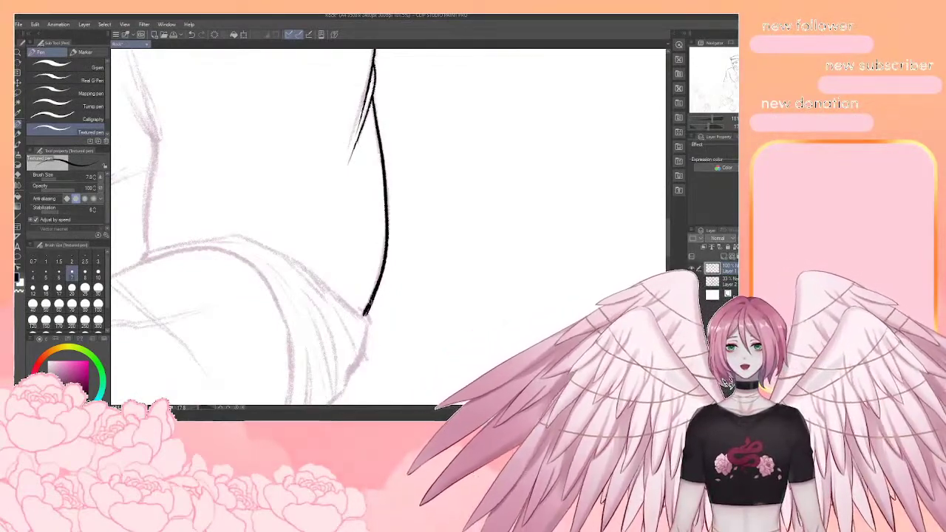
Ink two short converging fold lines at the armpit, where the inner edge of the sleeve meets the chest
scroll(382, 275, "down", 5)
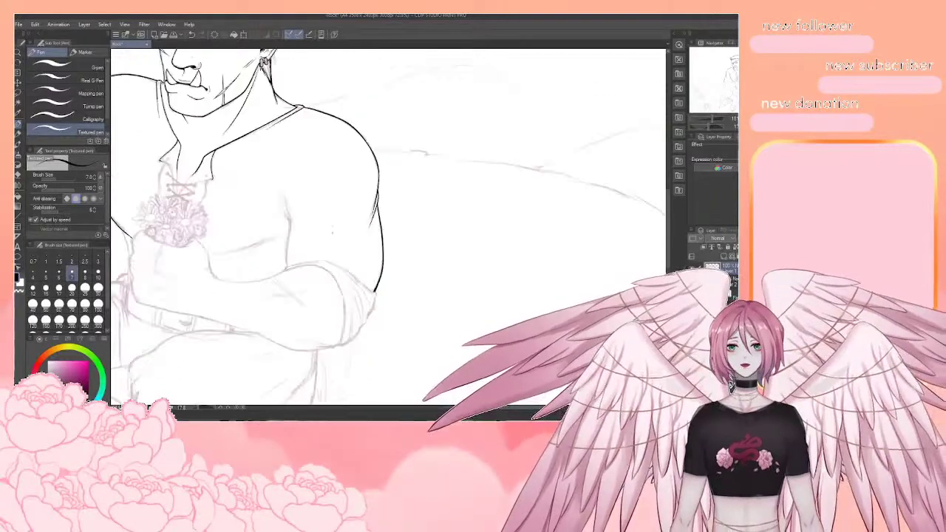
scroll(277, 222, "up", 4)
scroll(282, 185, "down", 3)
scroll(287, 166, "up", 4)
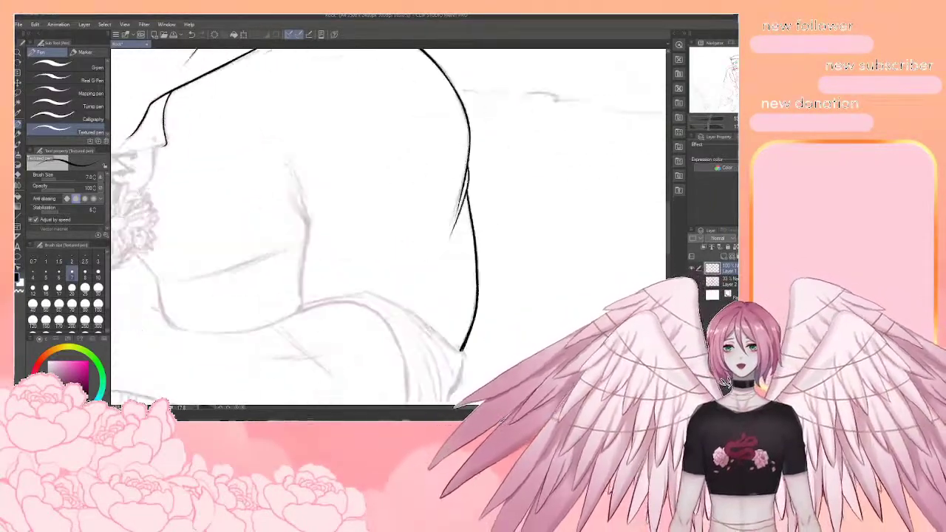
left_click_drag(284, 136, 309, 231)
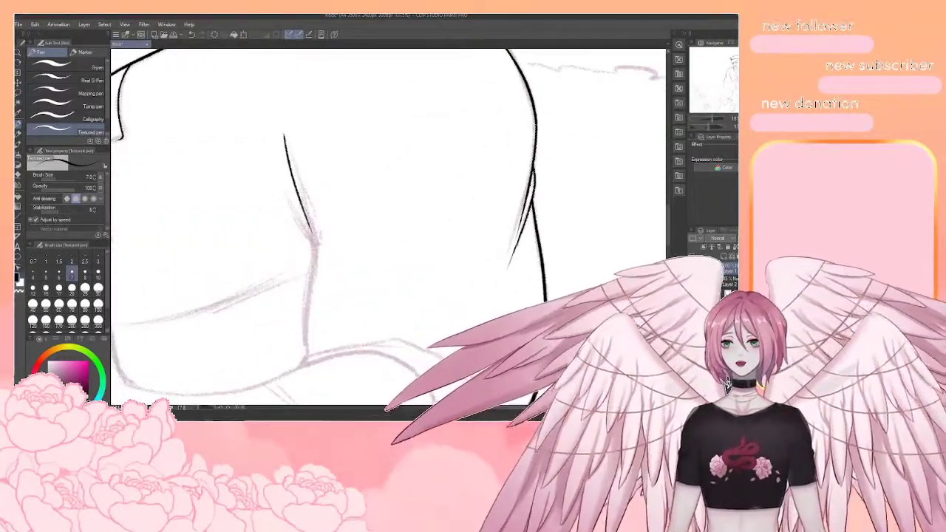
key("ctrl+z")
left_click_drag(281, 132, 314, 238)
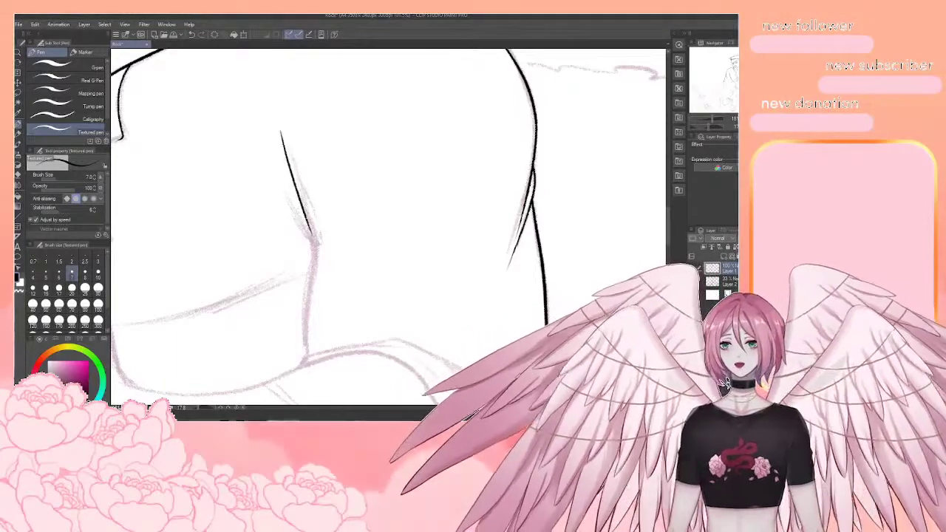
mouse_move(279, 179)
left_mouse_down()
mouse_move(315, 243)
mouse_move(334, 180)
left_mouse_up()
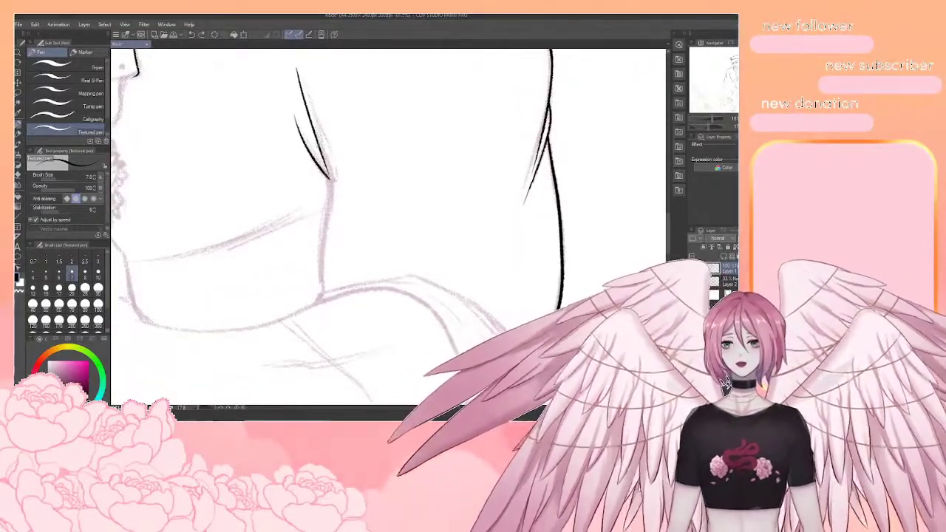
Ink the inner edge of the sleeve from the armpit folds down to the top of the forearm
left_click_drag(331, 174, 319, 296)
key("ctrl+z")
left_click_drag(330, 174, 317, 259)
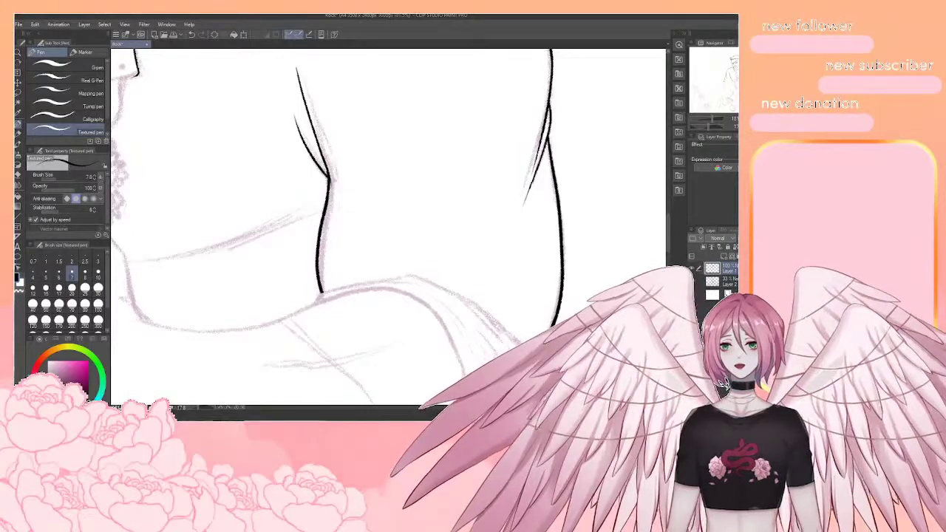
key("e")
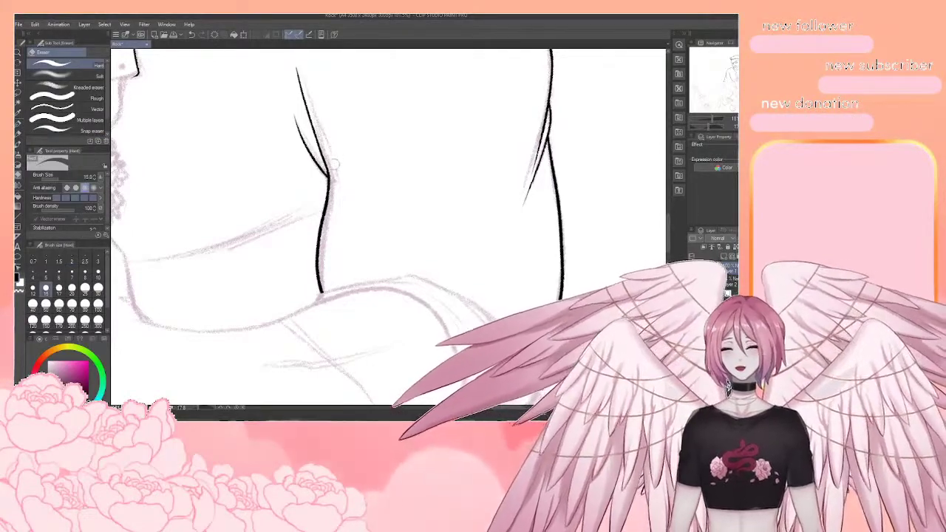
key("p")
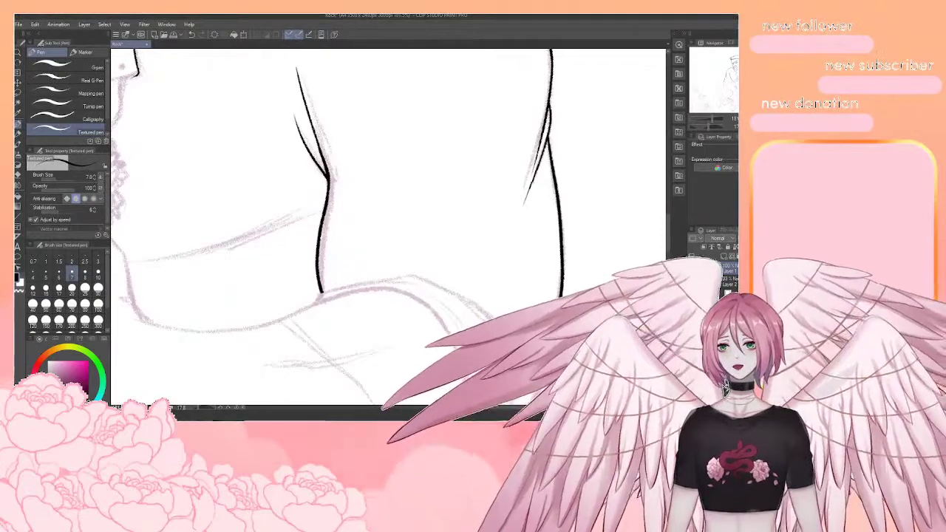
left_click_drag(445, 244, 509, 238)
scroll(537, 271, "down", 5)
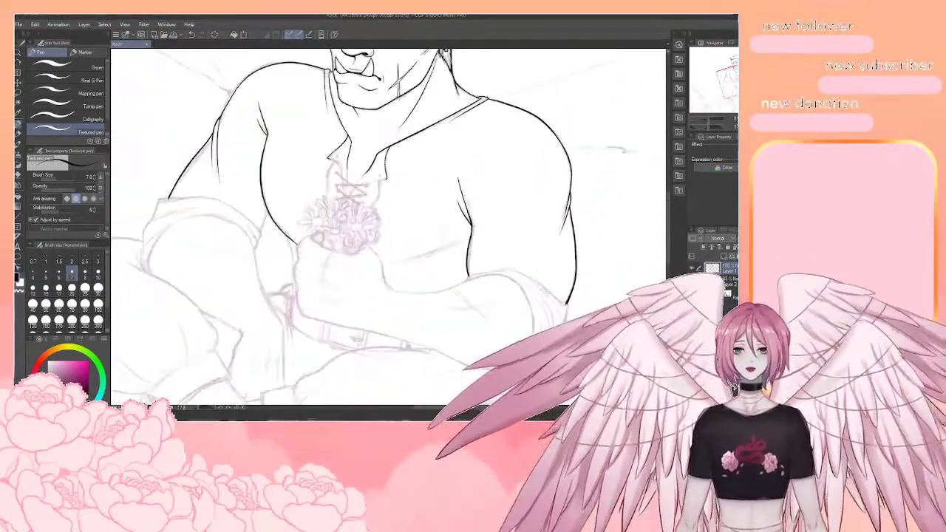
Ink the curved edge of the hand directly beneath the flower bouquet
scroll(344, 214, "up", 5)
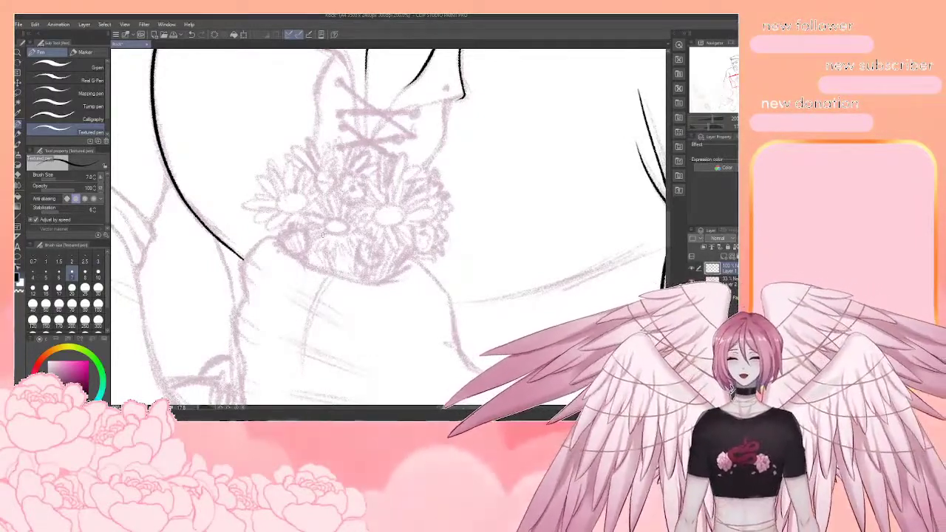
key("r")
left_click_drag(323, 235, 344, 178)
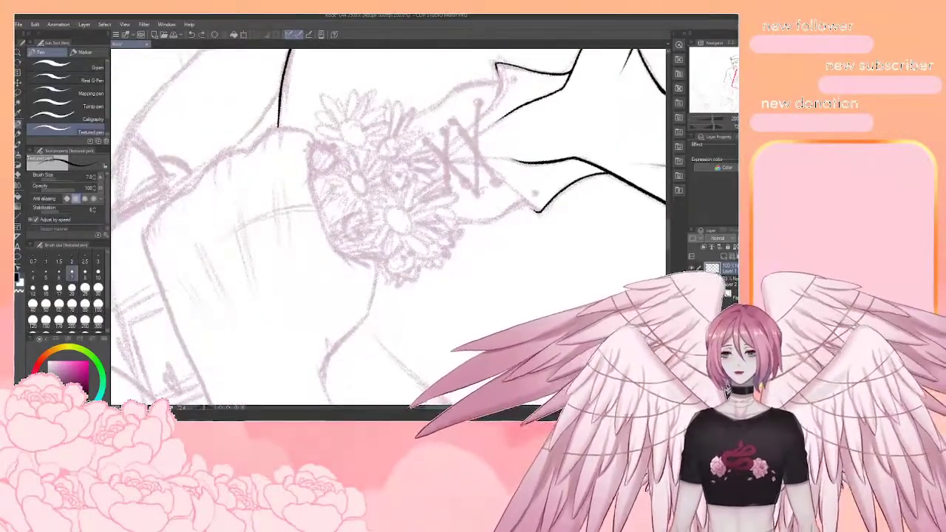
left_click_drag(307, 149, 354, 270)
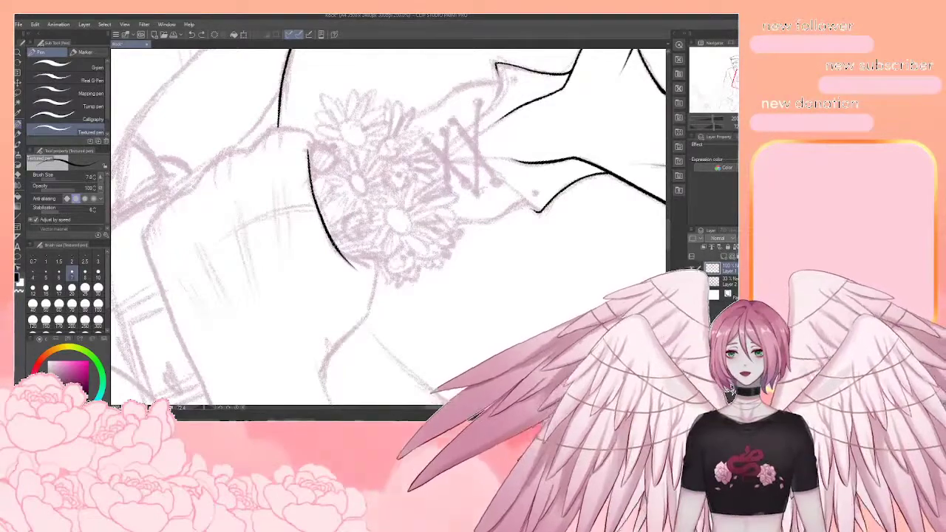
mouse_move(333, 242)
left_mouse_down()
mouse_move(370, 266)
mouse_move(380, 211)
left_mouse_up()
left_click_drag(458, 311, 494, 257)
mouse_move(412, 229)
left_mouse_down()
mouse_move(435, 263)
mouse_move(373, 220)
mouse_move(343, 218)
left_mouse_up()
key("ctrl+z")
Ink the side of the hand from below the bouquet down to the crease at the wrist
mouse_move(318, 162)
left_mouse_down()
mouse_move(334, 193)
mouse_move(335, 225)
left_mouse_up()
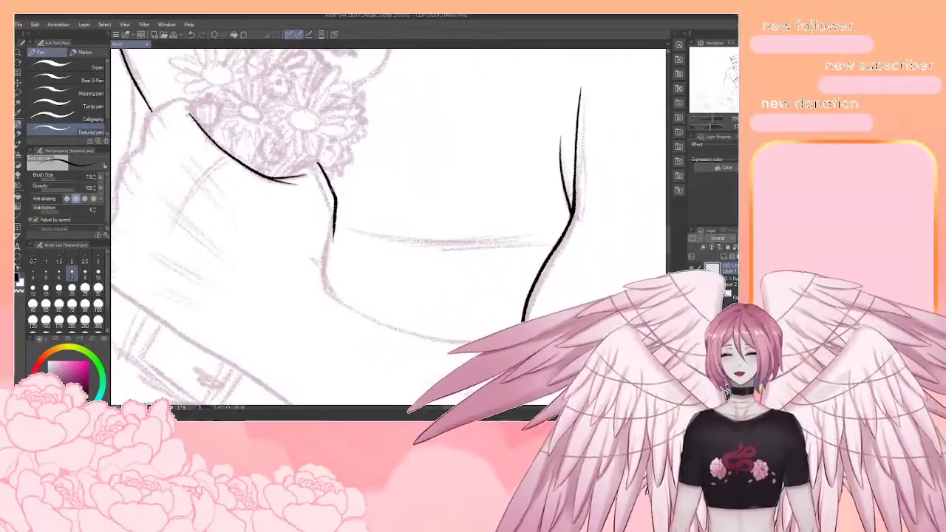
key("ctrl+z")
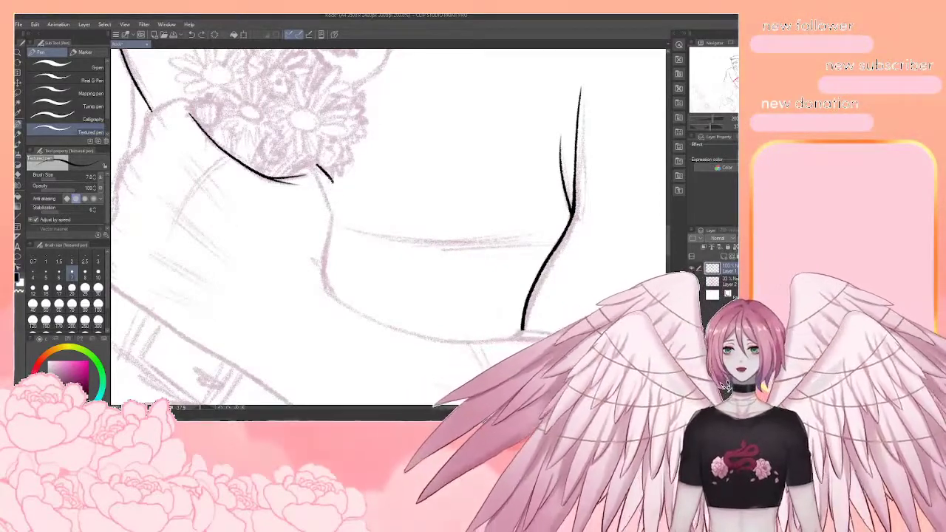
mouse_move(331, 181)
left_mouse_down()
mouse_move(330, 279)
mouse_move(371, 254)
left_mouse_up()
left_click_drag(446, 179, 415, 153)
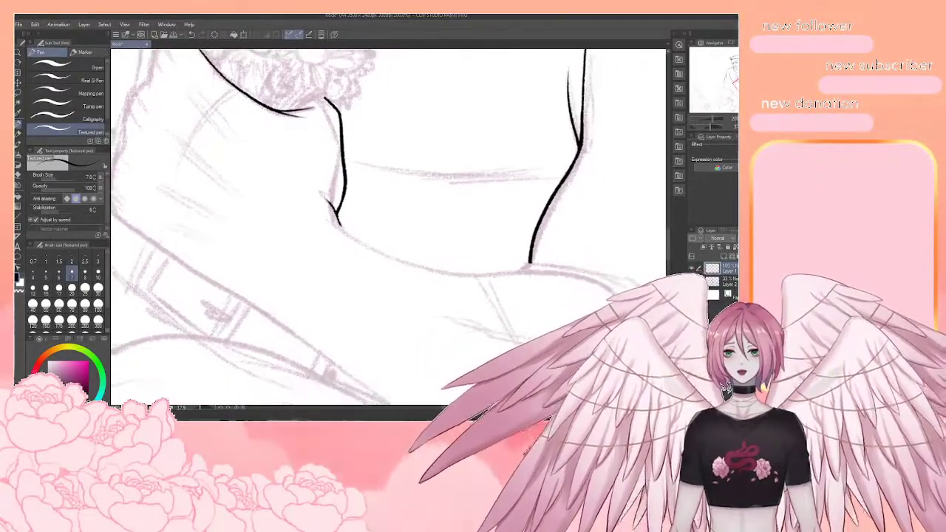
Ink the crease under the chest between the hand and the inner sleeve, doubled with a short second stroke
key("r")
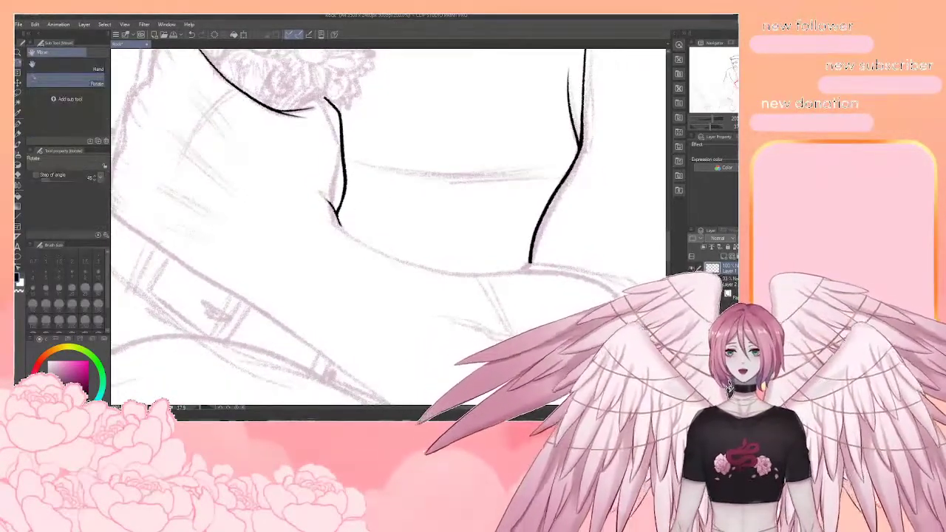
mouse_move(402, 193)
left_mouse_down()
mouse_move(403, 248)
mouse_move(365, 189)
left_mouse_up()
mouse_move(507, 184)
left_mouse_down()
mouse_move(513, 240)
mouse_move(481, 312)
left_mouse_up()
left_click_drag(444, 215, 367, 235)
key("p")
mouse_move(341, 147)
left_mouse_down()
mouse_move(380, 252)
mouse_move(425, 327)
left_mouse_up()
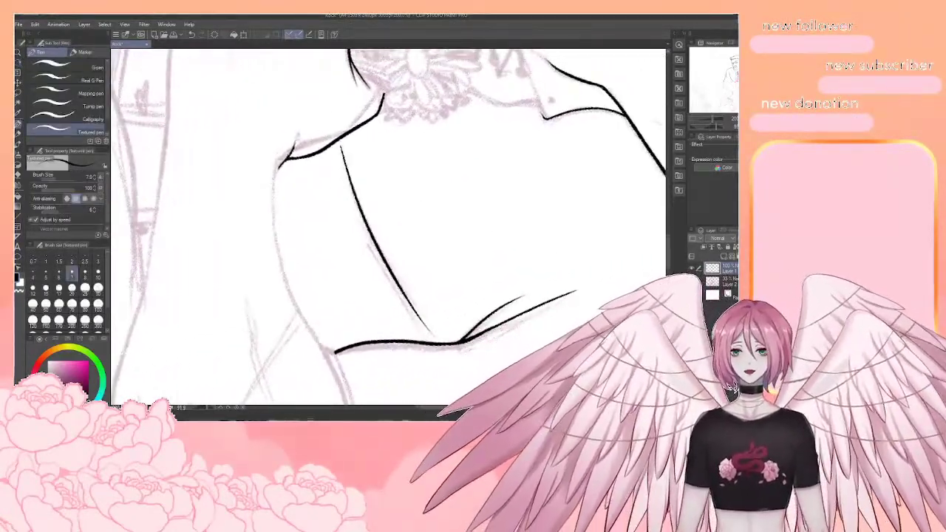
left_click_drag(371, 244, 429, 332)
mouse_move(403, 251)
left_mouse_down()
mouse_move(422, 213)
mouse_move(442, 299)
mouse_move(366, 176)
left_mouse_up()
Ink the first stretch of the forearm's upper contour, from the wrist crease to the middle of the forearm
mouse_move(269, 96)
left_mouse_down()
mouse_move(263, 163)
mouse_move(327, 277)
left_mouse_up()
key("ctrl+z")
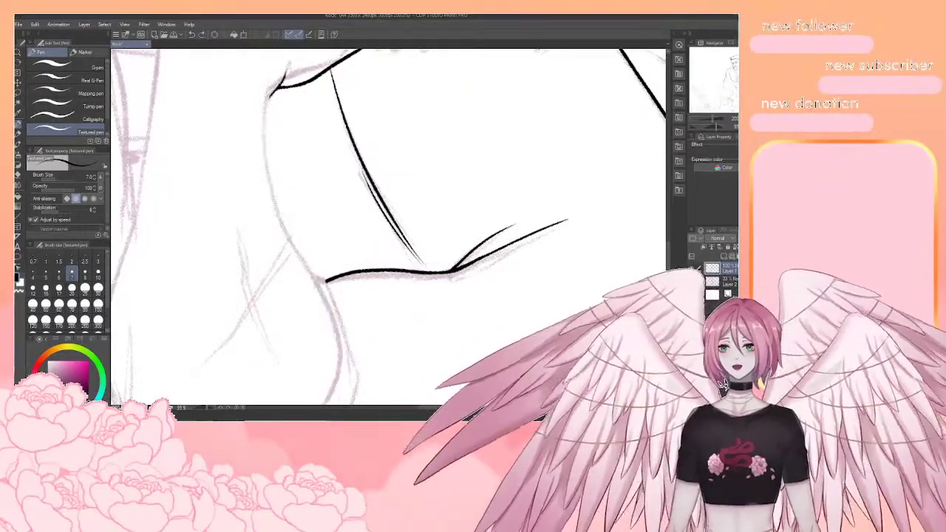
left_click_drag(268, 95, 284, 222)
key("ctrl+z")
mouse_move(268, 95)
left_mouse_down()
mouse_move(269, 169)
mouse_move(281, 223)
left_mouse_up()
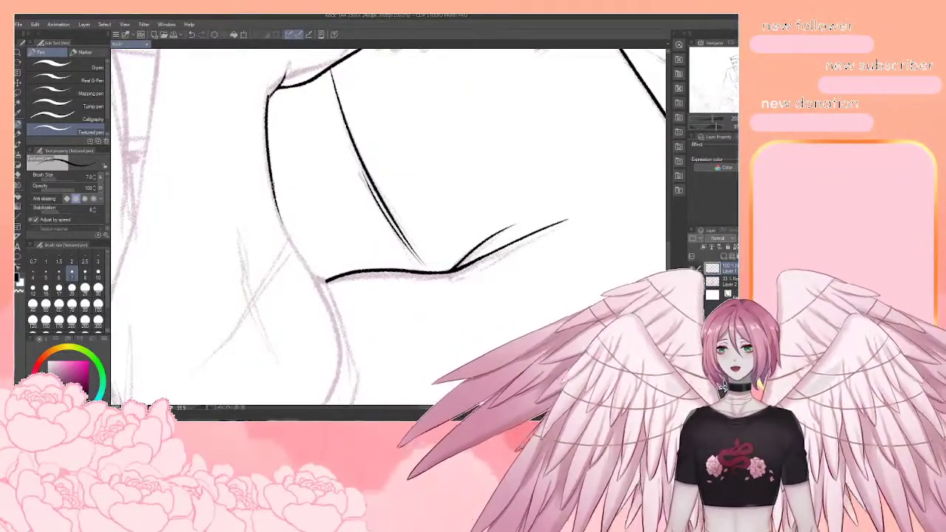
Continue the forearm's upper contour from its middle past the inner sleeve edge to the start of the elbow bend
left_click_drag(273, 185, 304, 270)
key("ctrl+z")
mouse_move(273, 190)
left_mouse_down()
mouse_move(321, 277)
mouse_move(332, 329)
left_mouse_up()
scroll(332, 330, "down", 2)
key("ctrl+z")
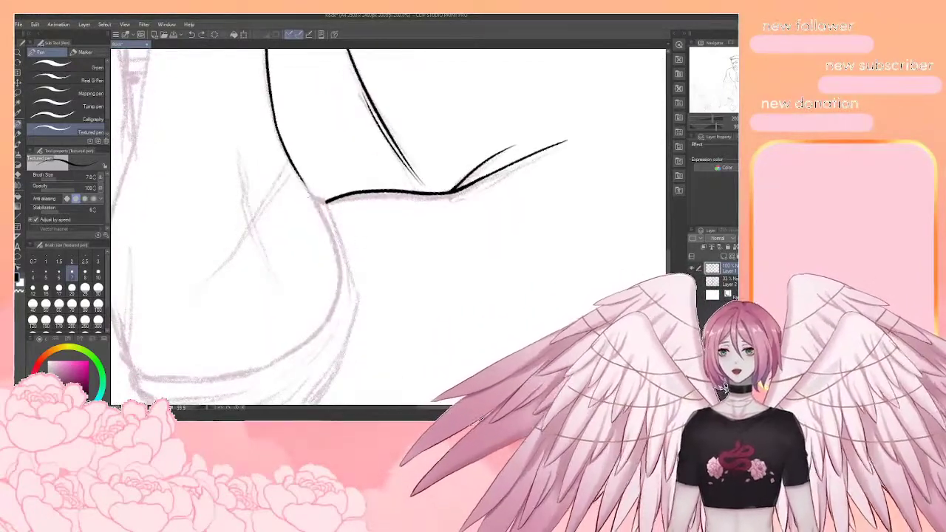
left_click_drag(290, 159, 339, 274)
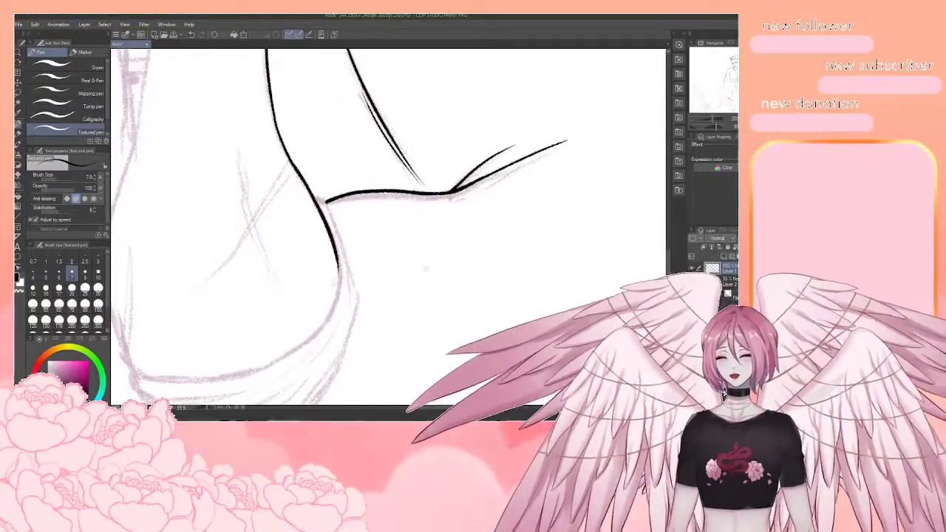
Ink the upper part of the rounded elbow curve along the inside of the rolled cuff
key("r")
left_click_drag(426, 269, 443, 235)
key("space")
left_click_drag(414, 311, 369, 202)
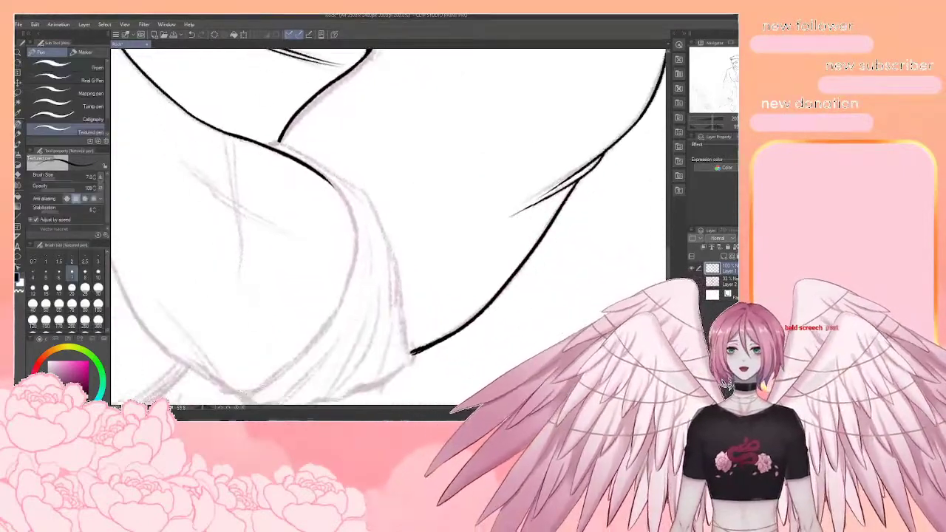
mouse_move(325, 178)
left_mouse_down()
mouse_move(356, 259)
mouse_move(339, 306)
left_mouse_up()
key("space")
left_click_drag(346, 246, 415, 186)
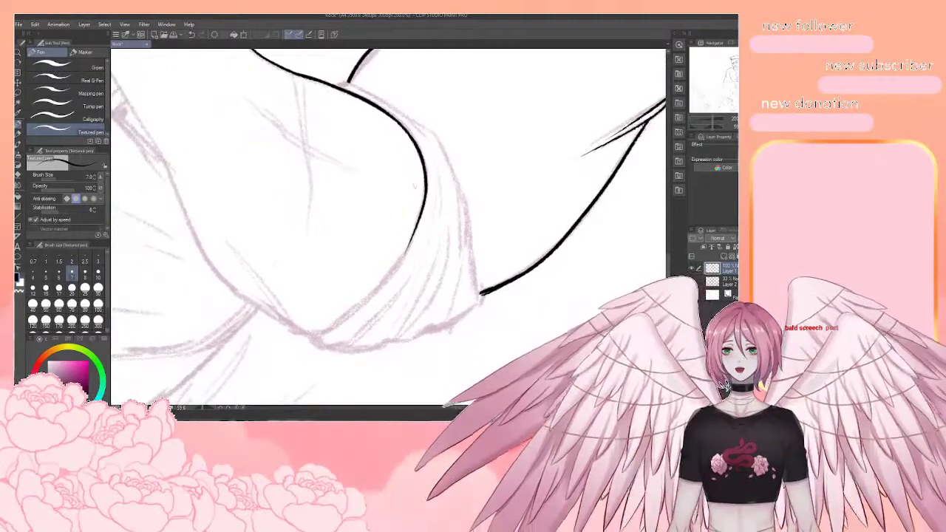
Extend the elbow curve along the rolled cuff down to the underside of the arm
key("r")
left_click_drag(436, 266, 450, 219)
key("space")
mouse_move(417, 285)
left_mouse_down()
mouse_move(362, 205)
mouse_move(345, 199)
left_mouse_up()
left_click_drag(337, 122, 361, 234)
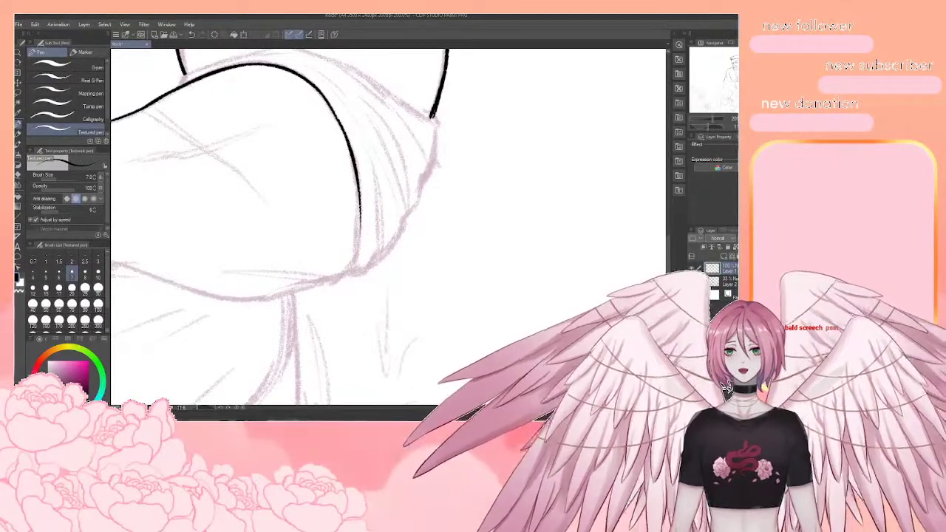
left_click_drag(361, 191, 343, 273)
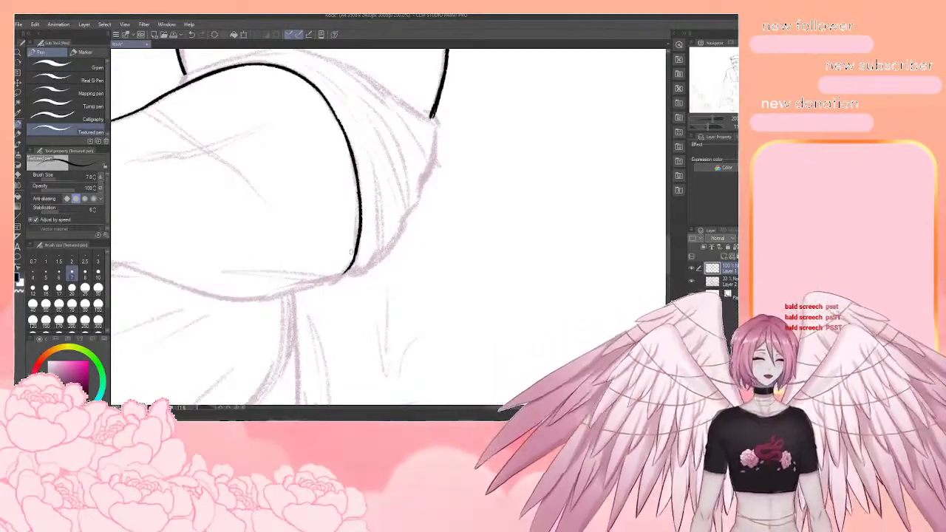
mouse_move(352, 252)
left_mouse_down()
mouse_move(373, 267)
mouse_move(401, 249)
left_mouse_up()
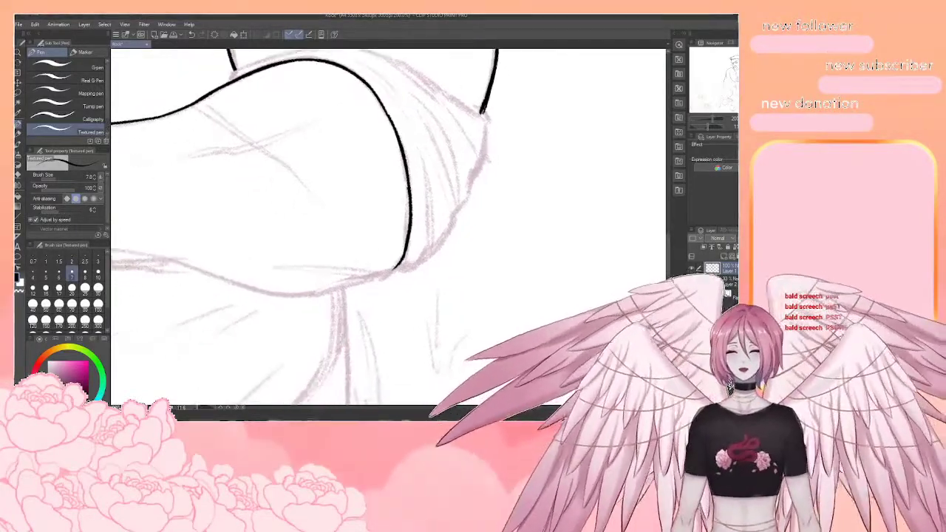
Ink the rounded tip of the elbow and the short crease running from it into the forearm
key("shift+space")
left_click_drag(538, 184, 498, 337)
left_click_drag(487, 175, 491, 192)
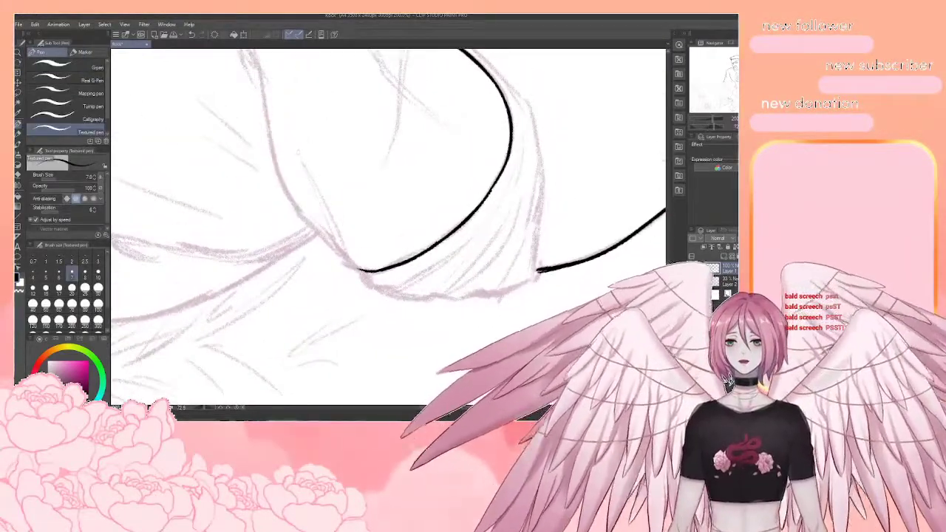
mouse_move(301, 156)
left_mouse_down()
mouse_move(339, 249)
mouse_move(367, 271)
left_mouse_up()
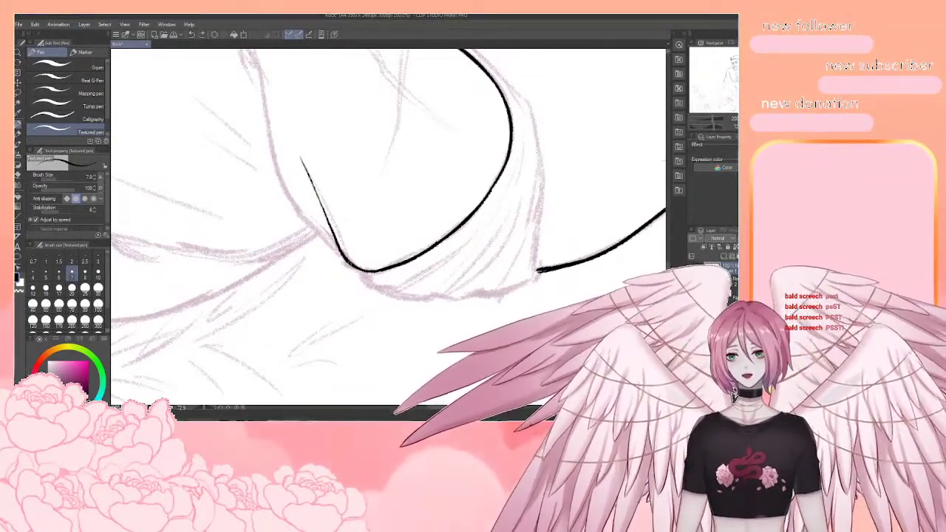
left_click_drag(363, 177, 387, 274)
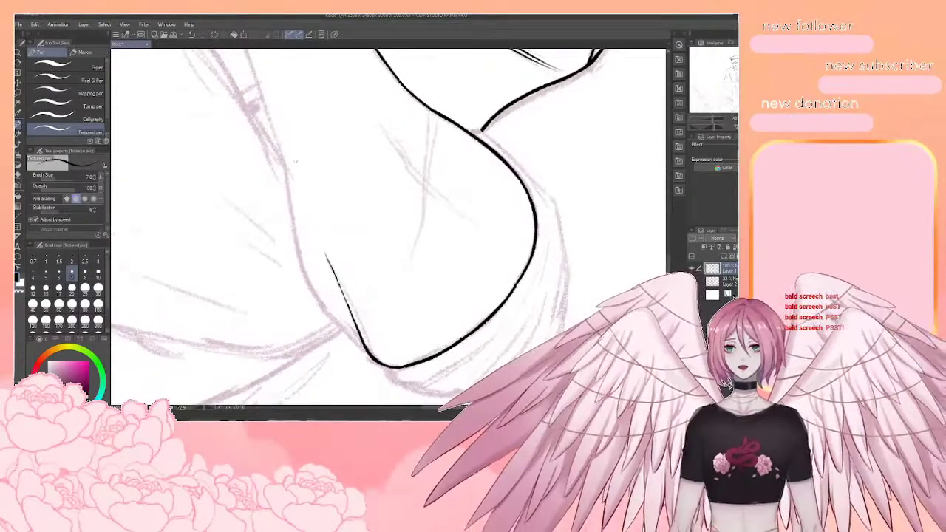
Ink the forearm's underside from its middle to the elbow crease, joining it to the elbow tip
left_click_drag(248, 54, 299, 237)
key("ctrl+z")
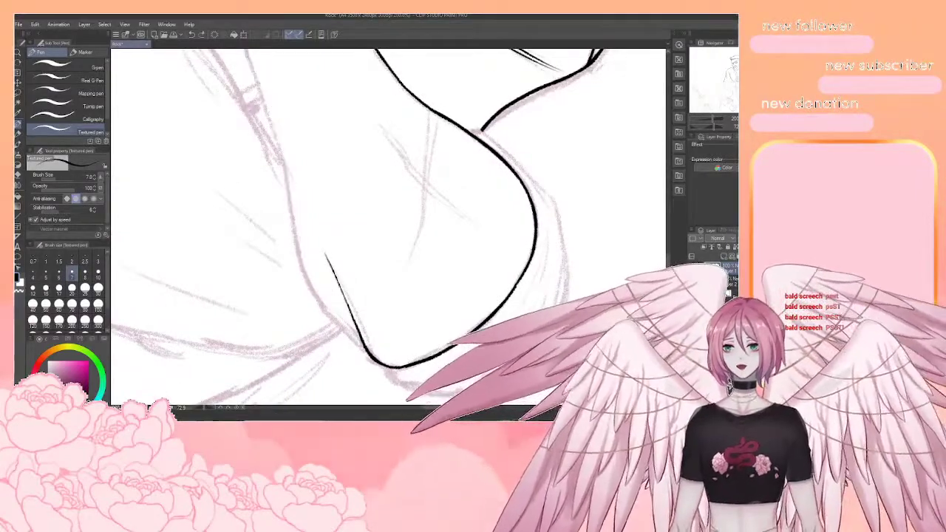
mouse_move(248, 55)
left_mouse_down()
mouse_move(312, 294)
mouse_move(370, 355)
left_mouse_up()
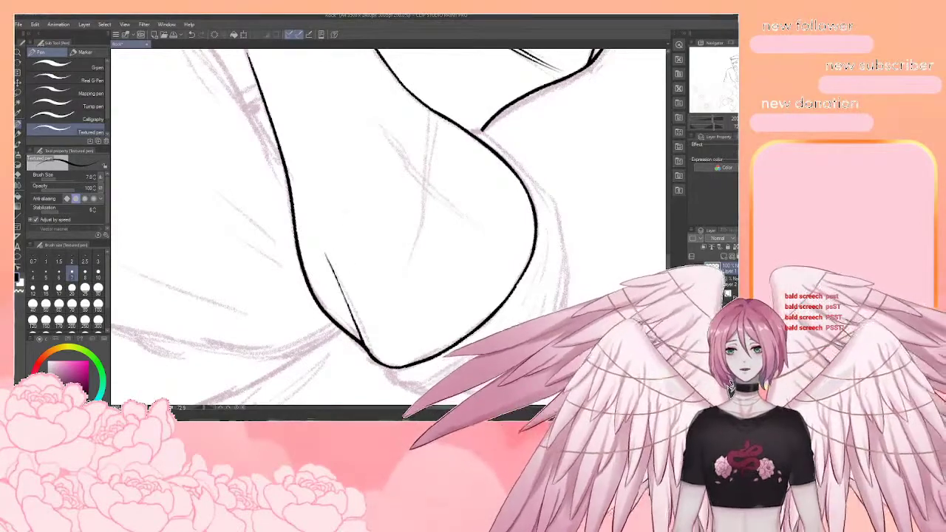
left_click_drag(388, 226, 385, 222)
key("minus")
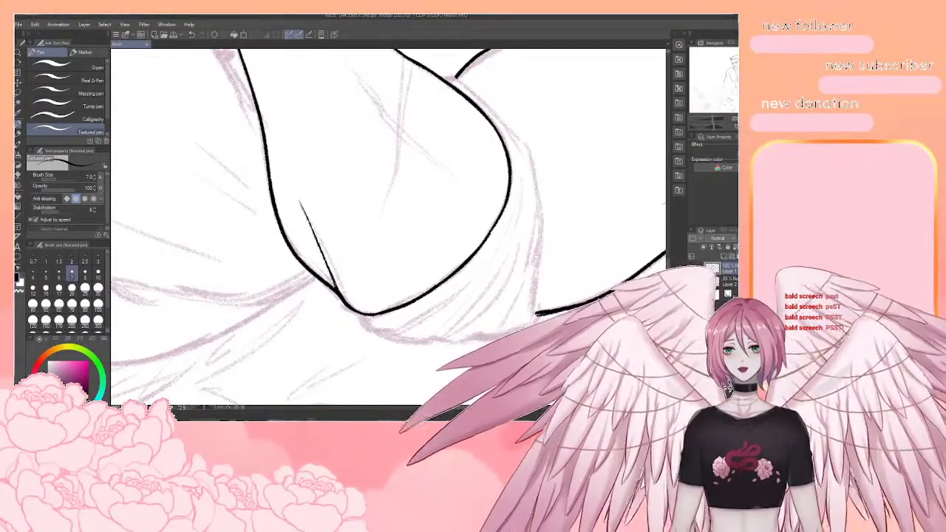
Ink the remaining underside of the forearm above the belt, up to the corner of the wrist
left_click_drag(340, 81, 433, 386)
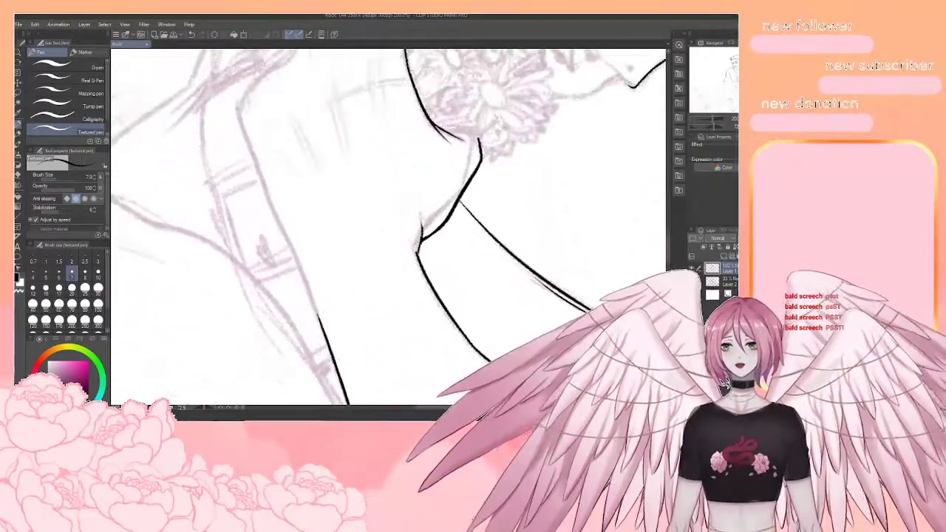
mouse_move(241, 103)
left_mouse_down()
mouse_move(250, 151)
mouse_move(318, 315)
left_mouse_up()
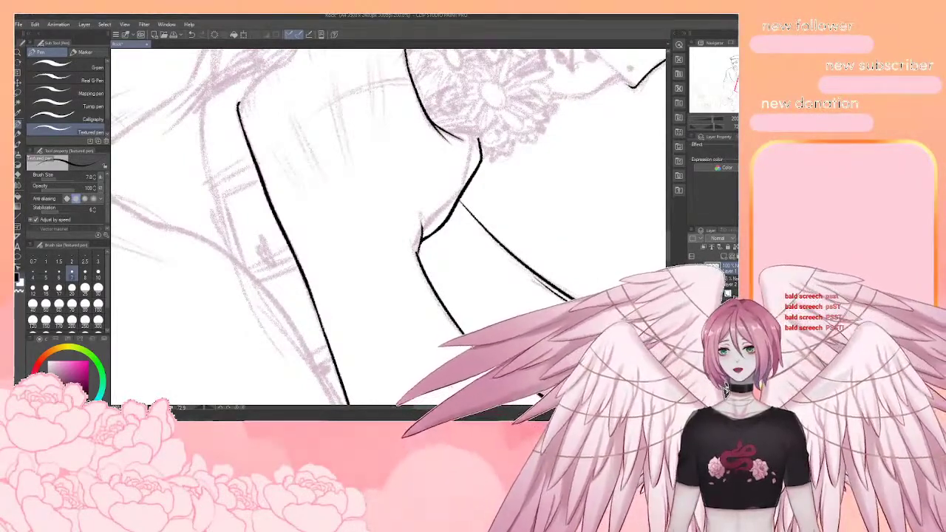
left_click_drag(347, 158, 324, 258)
scroll(335, 180, "down", 1)
key("shift+space")
left_click_drag(488, 230, 294, 240)
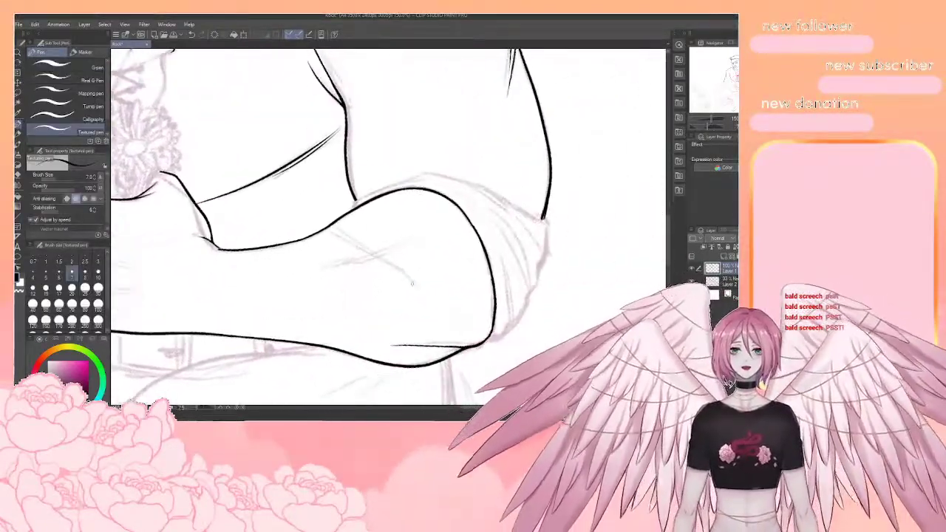
Ink the upper edge of the rolled sleeve cuff, from the inner elbow crease across to the sleeve's outer line
scroll(413, 284, "down", 1)
scroll(413, 267, "up", 2)
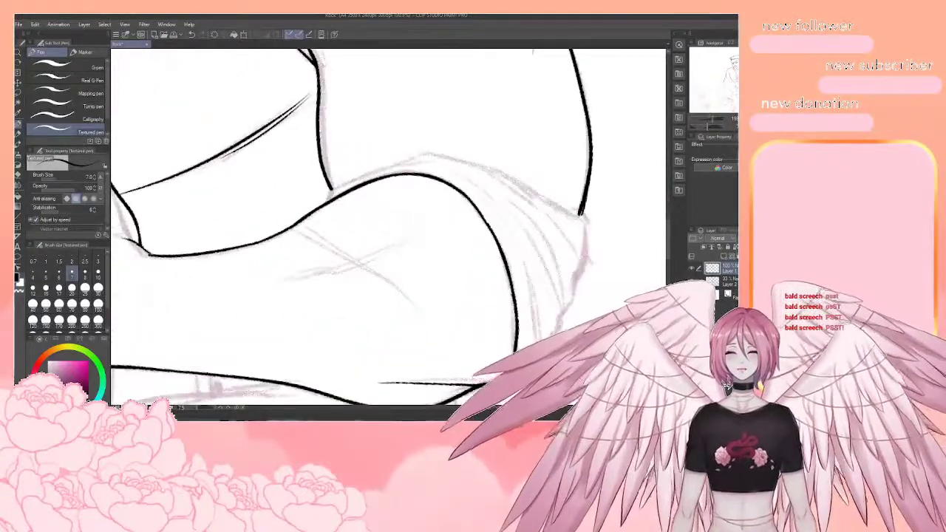
left_click_drag(566, 303, 587, 155)
key("shift+space")
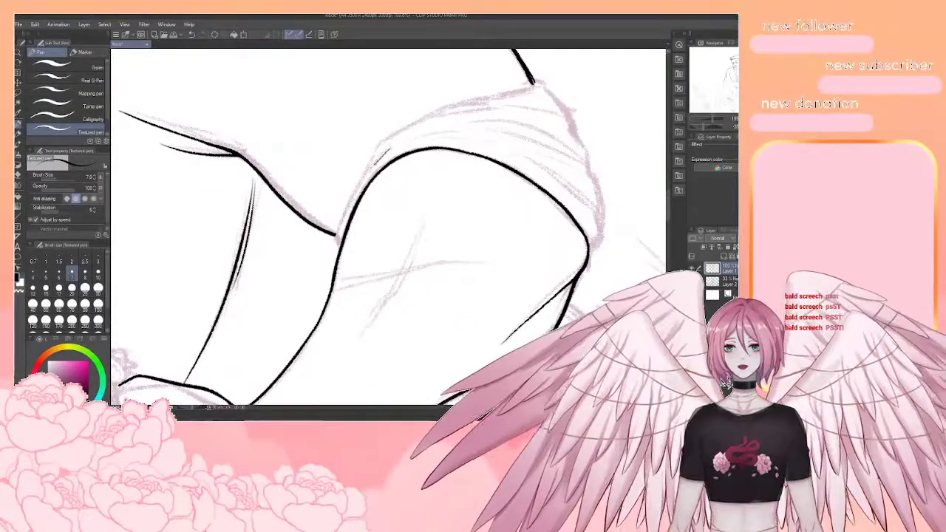
mouse_move(374, 167)
left_mouse_down()
mouse_move(340, 247)
mouse_move(318, 270)
left_mouse_up()
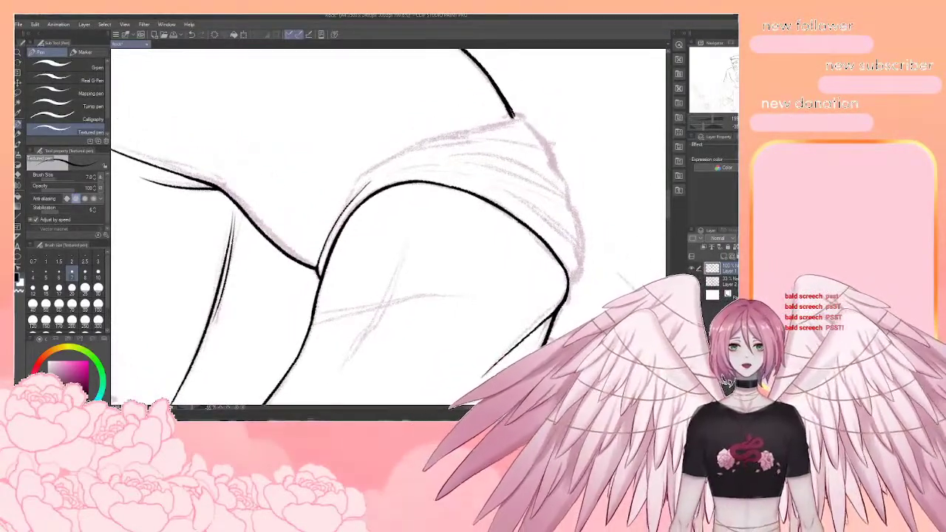
mouse_move(516, 117)
left_mouse_down()
mouse_move(428, 134)
mouse_move(355, 183)
mouse_move(325, 244)
left_mouse_up()
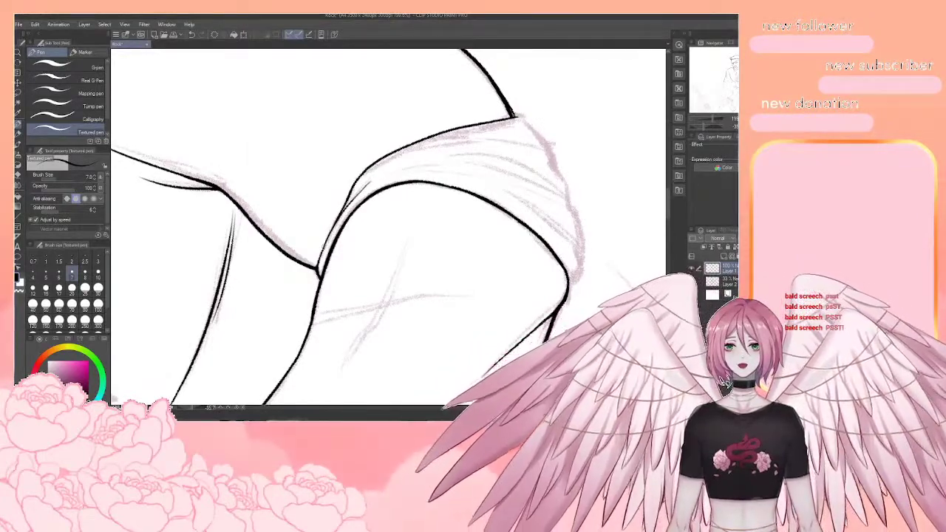
Ink the upper part of the cuff's outer edge and the long fabric folds fanning across the cuff
left_click_drag(414, 222, 263, 265)
left_click_drag(444, 147, 477, 189)
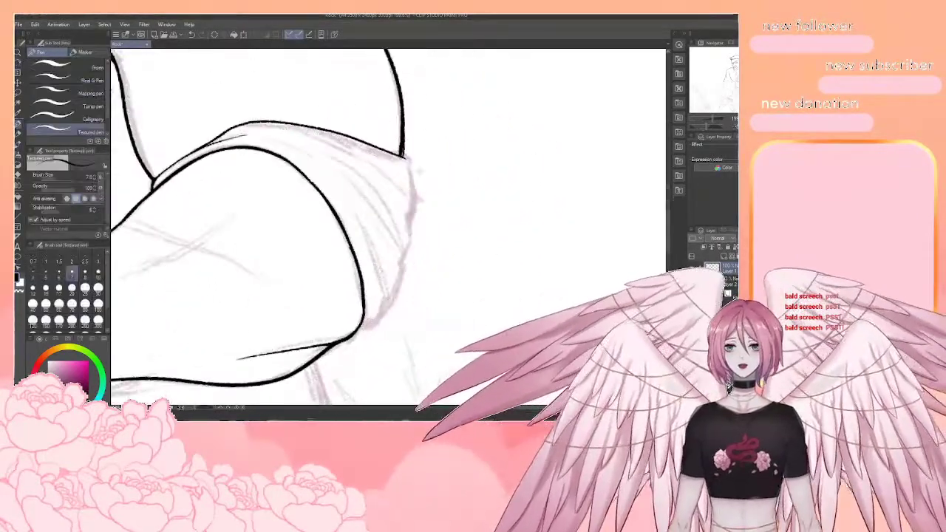
left_click_drag(401, 154, 411, 212)
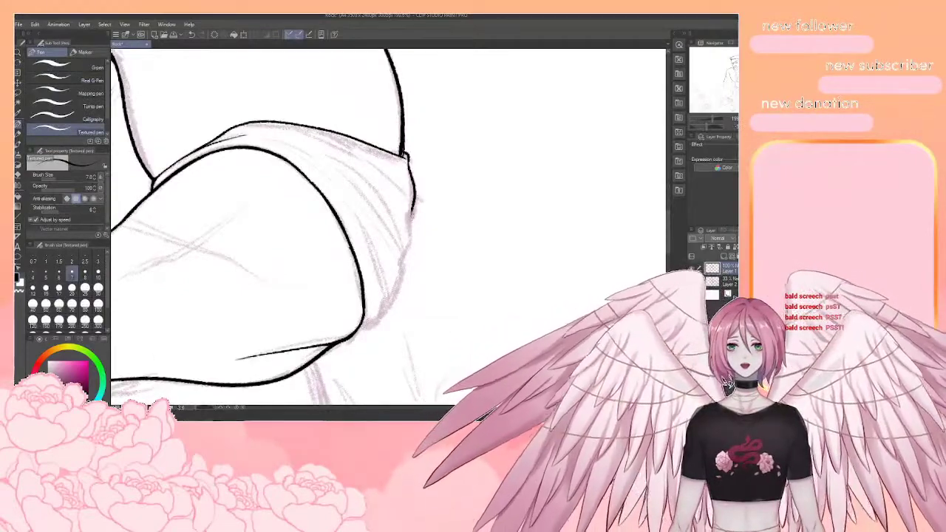
mouse_move(342, 160)
left_mouse_down()
mouse_move(410, 211)
mouse_move(401, 267)
left_mouse_up()
left_click_drag(368, 215, 401, 267)
left_click_drag(288, 148, 394, 231)
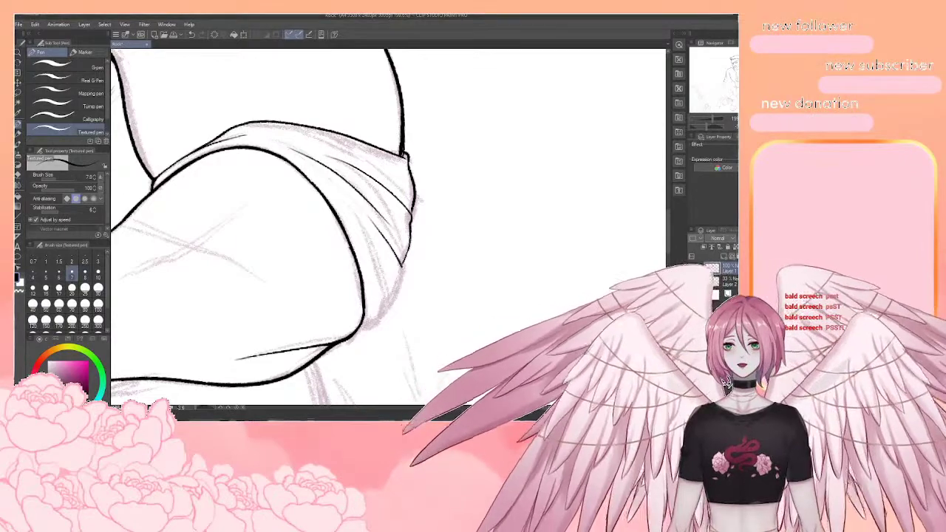
Close the cuff's outer edge down to the elbow tip and add the remaining folds beside it
mouse_move(403, 268)
left_mouse_down()
mouse_move(410, 181)
mouse_move(397, 222)
mouse_move(361, 249)
left_mouse_up()
left_click_drag(371, 213, 369, 242)
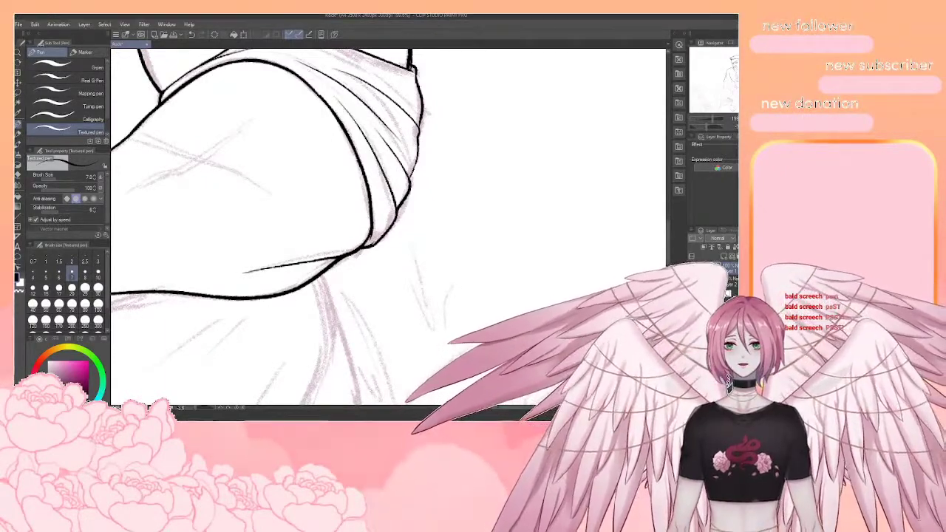
left_click_drag(398, 239, 463, 294)
scroll(463, 293, "down", 4)
scroll(367, 265, "up", 3)
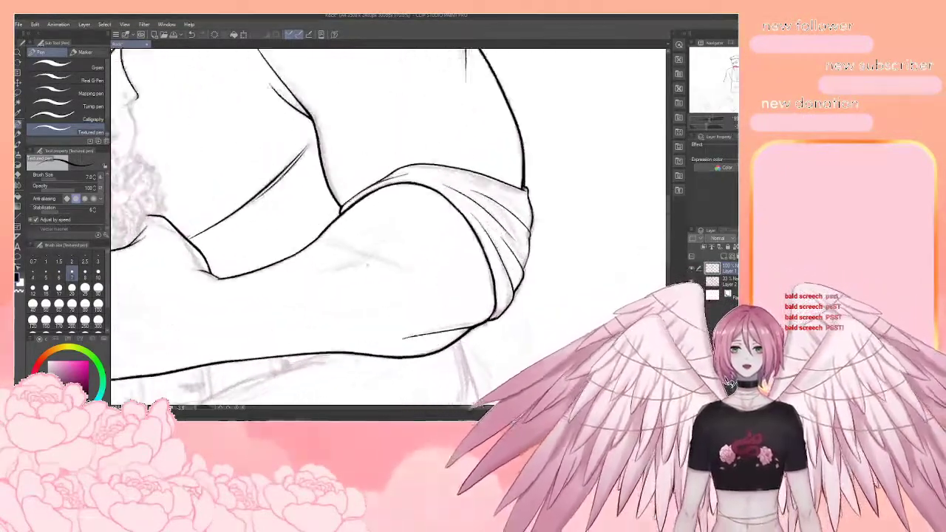
Ink the first arm of the crossed scar as two thin lines running from the forearm's upper edge to the crossing
scroll(367, 264, "up", 3)
key("r")
left_click_drag(368, 265, 346, 231)
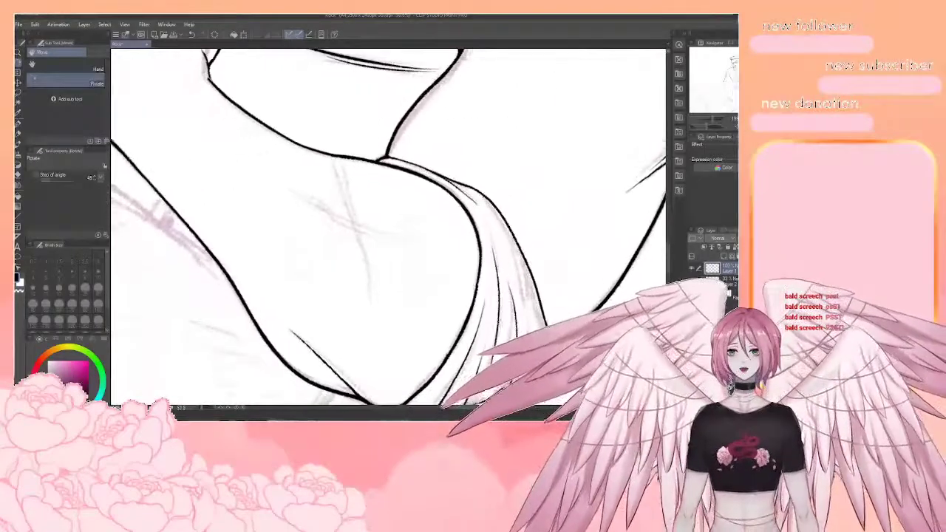
key("p")
left_click_drag(410, 284, 424, 273)
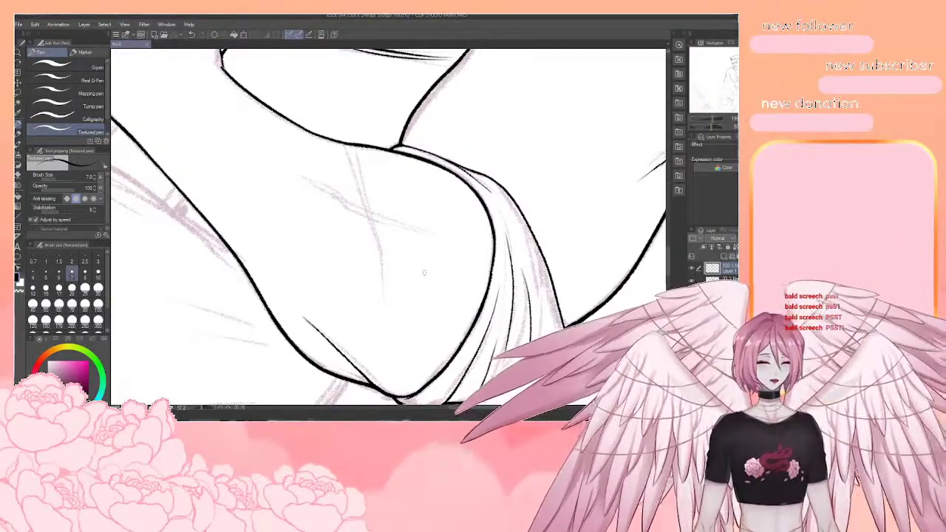
left_click_drag(394, 188, 406, 201)
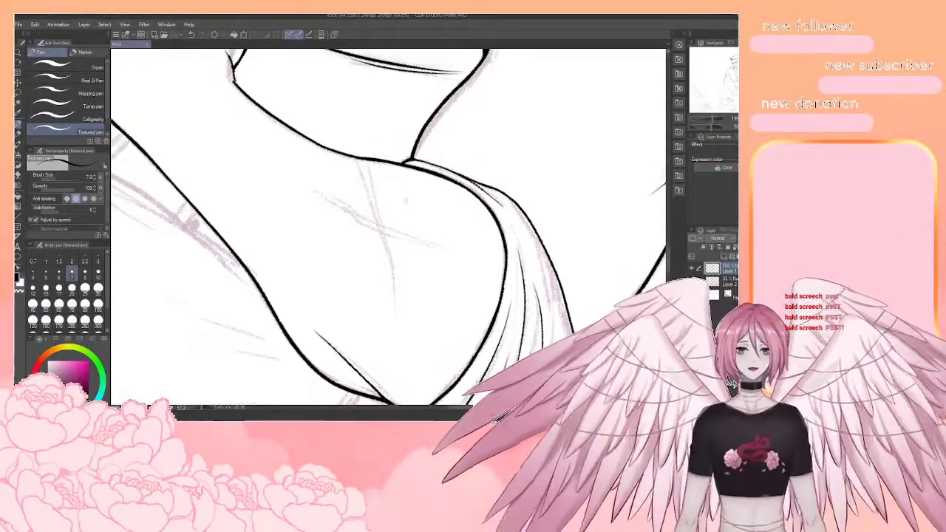
scroll(406, 201, "up", 2)
mouse_move(358, 173)
left_mouse_down()
mouse_move(306, 121)
mouse_move(326, 187)
left_mouse_up()
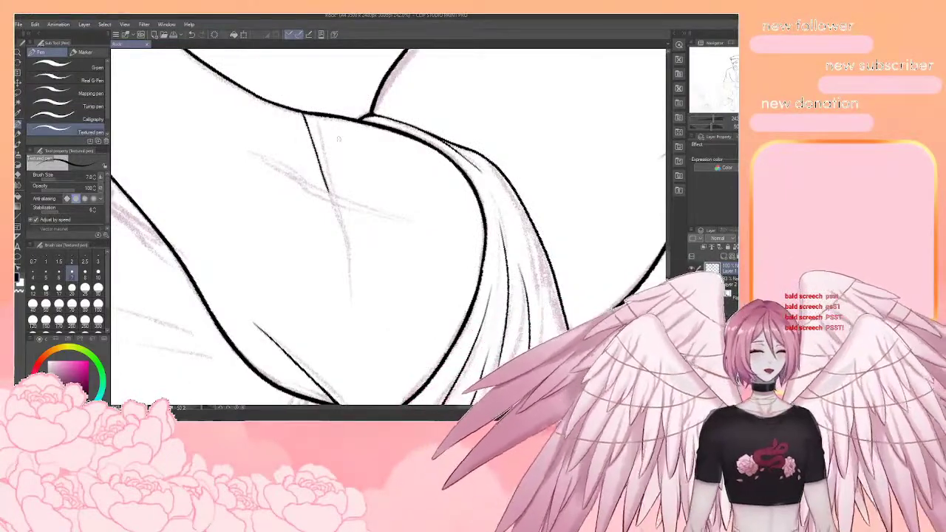
left_click_drag(315, 115, 334, 195)
Ink the crossed scar's second arm as two tapering lines meeting at the crossing, on the wrist side of the forearm
key("r")
left_click_drag(333, 157, 380, 170)
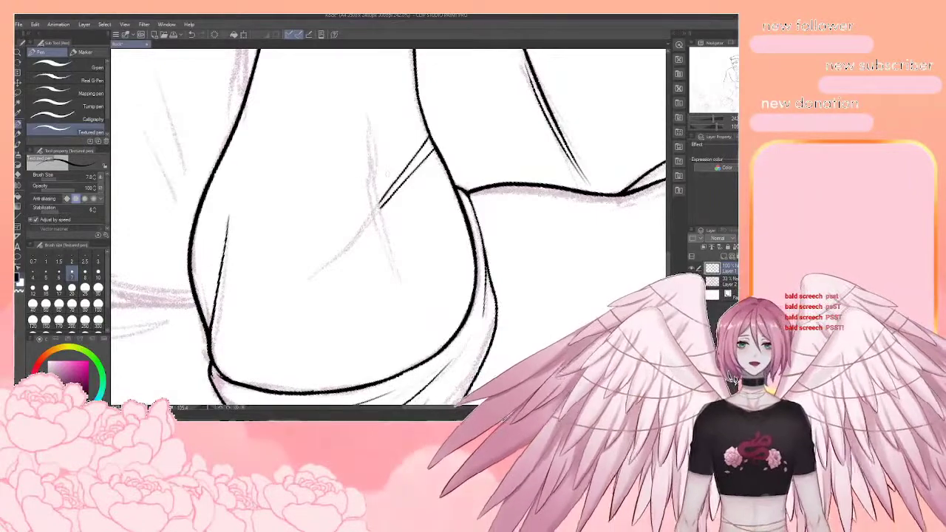
left_click_drag(365, 108, 380, 195)
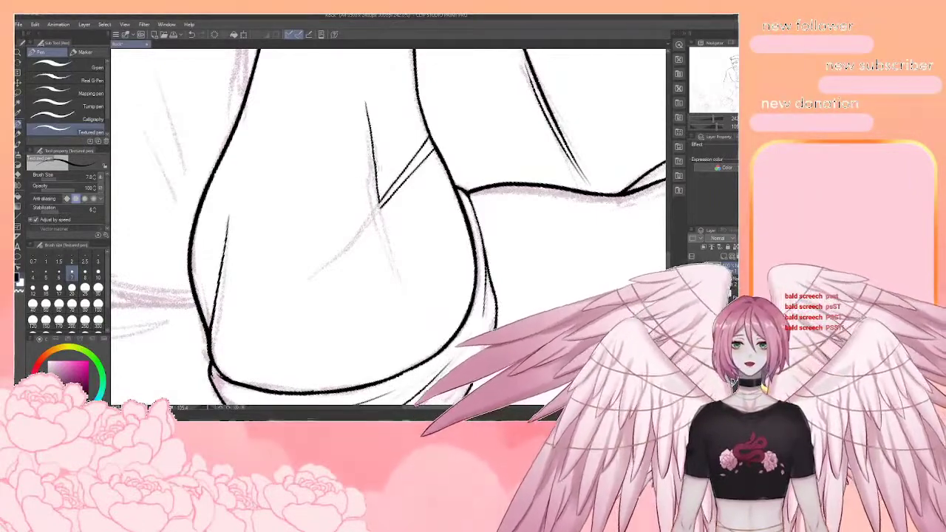
mouse_move(366, 105)
left_mouse_down()
mouse_move(373, 213)
mouse_move(373, 192)
left_mouse_up()
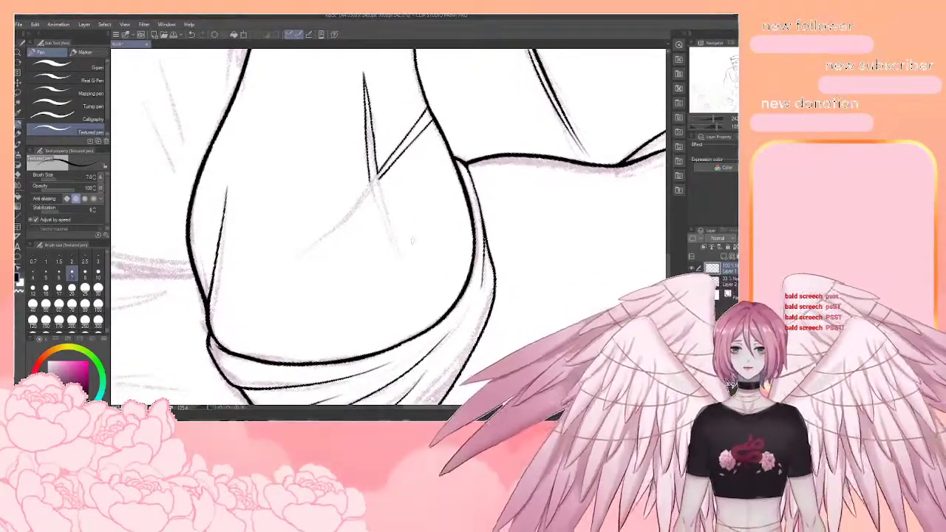
key("shift+space")
left_click_drag(413, 241, 384, 214)
key("ctrl+z")
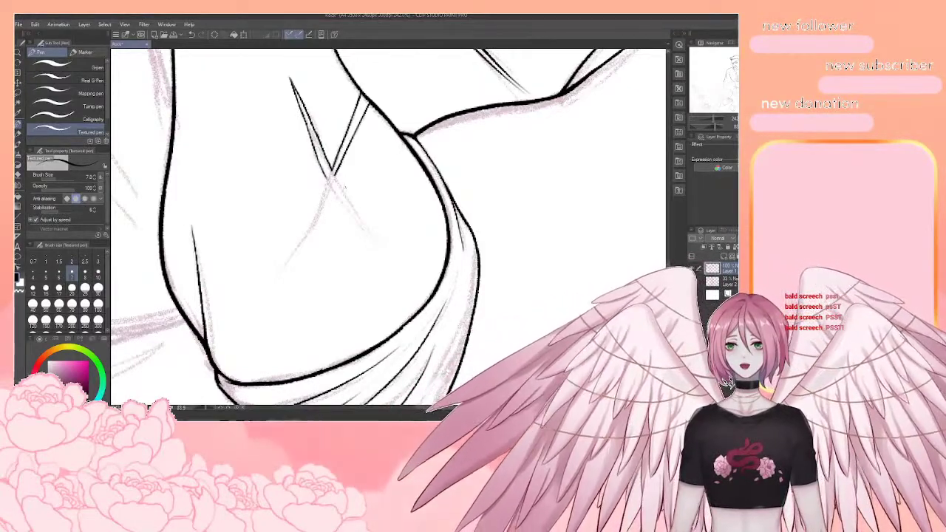
Continue the crossed scar's second arm past the crossing toward the elbow, tapering its two lines to a point
left_click_drag(335, 177, 376, 247)
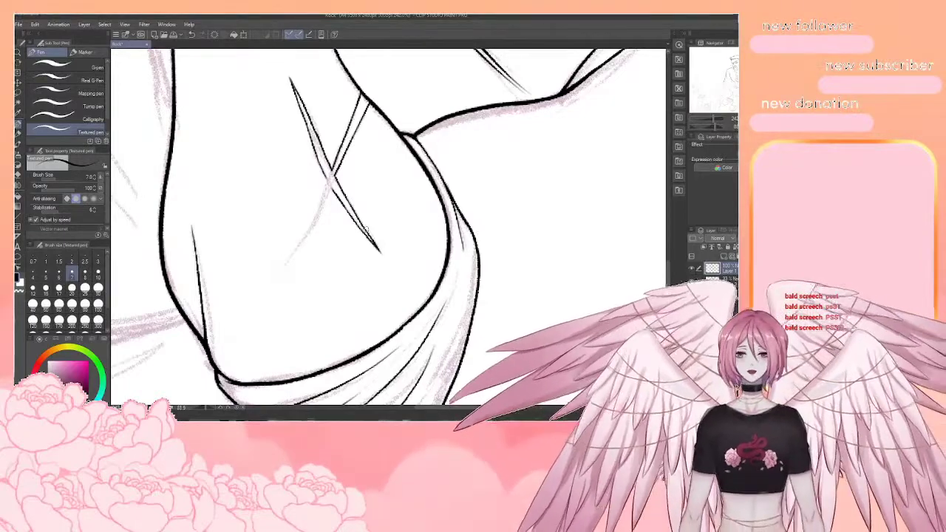
key("shift+space")
left_click_drag(461, 267, 486, 164)
key("space")
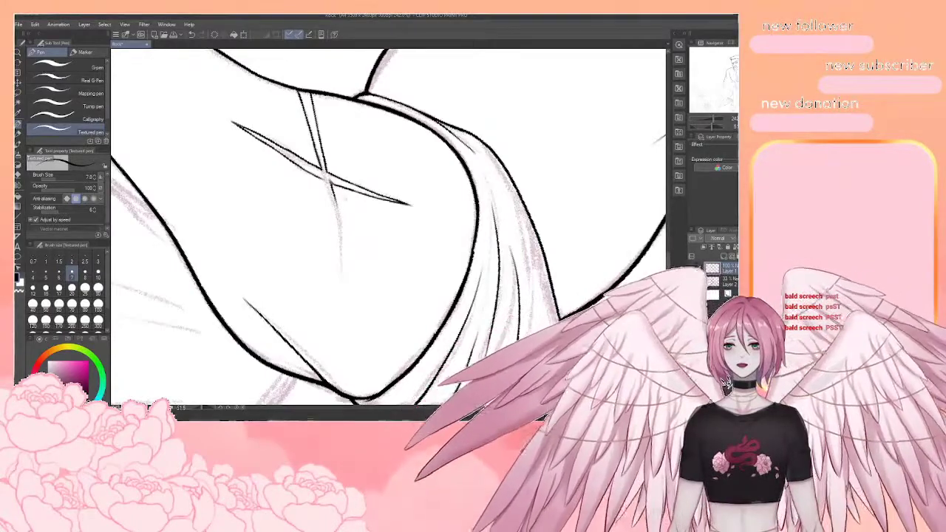
Ink the last arm of the crossed scar from the crossing toward the forearm's underside, ending in a tapered point
key("e")
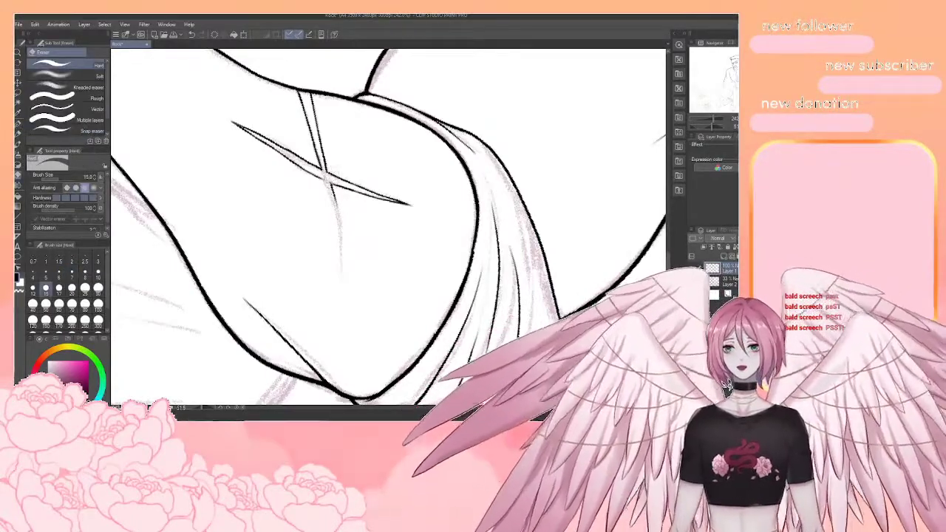
key("p")
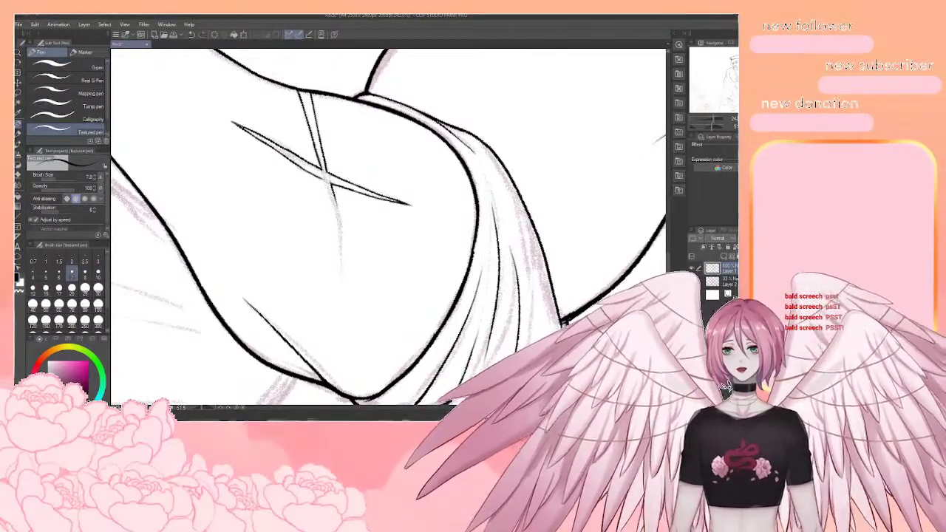
left_click_drag(349, 284, 342, 241)
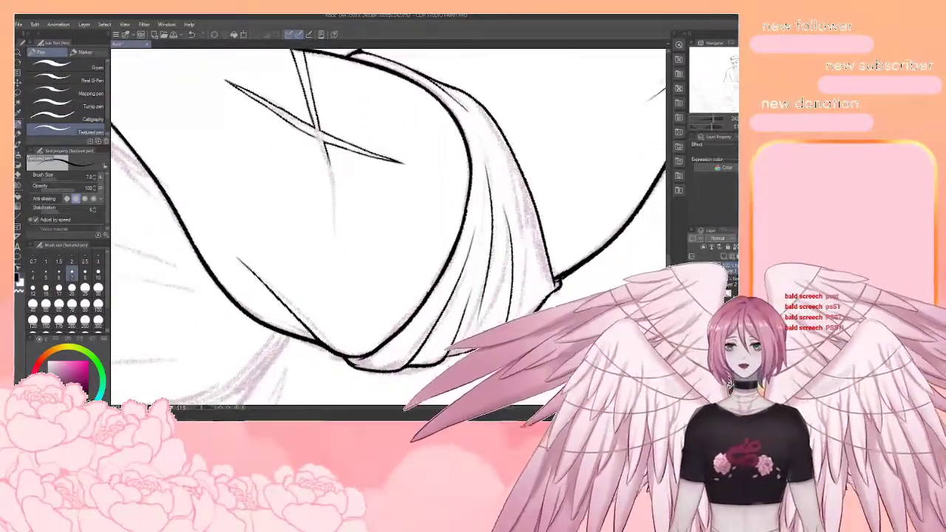
mouse_move(325, 151)
left_mouse_down()
mouse_move(337, 248)
mouse_move(322, 147)
mouse_move(327, 165)
left_mouse_up()
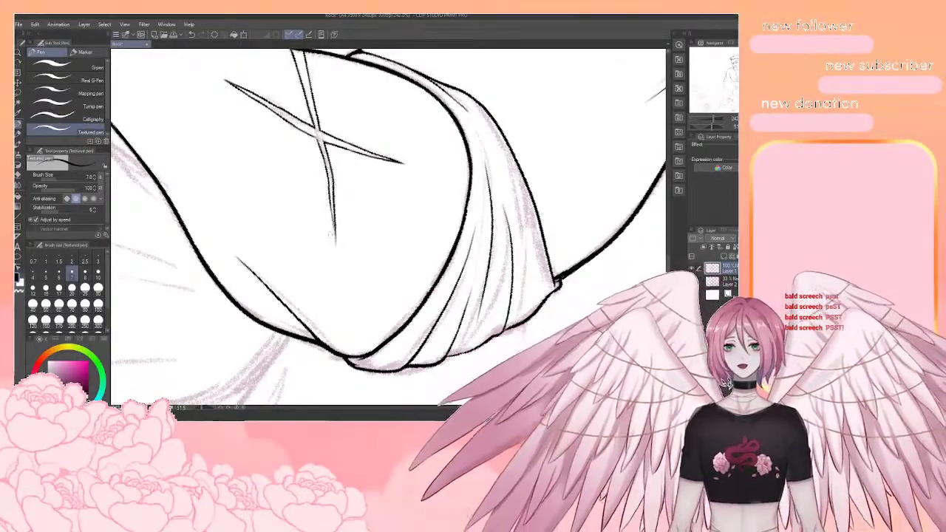
scroll(329, 234, "down", 6)
Ink a narrow double-line scar on the back of the hand, running down from beneath the bouquet to a point
key("r")
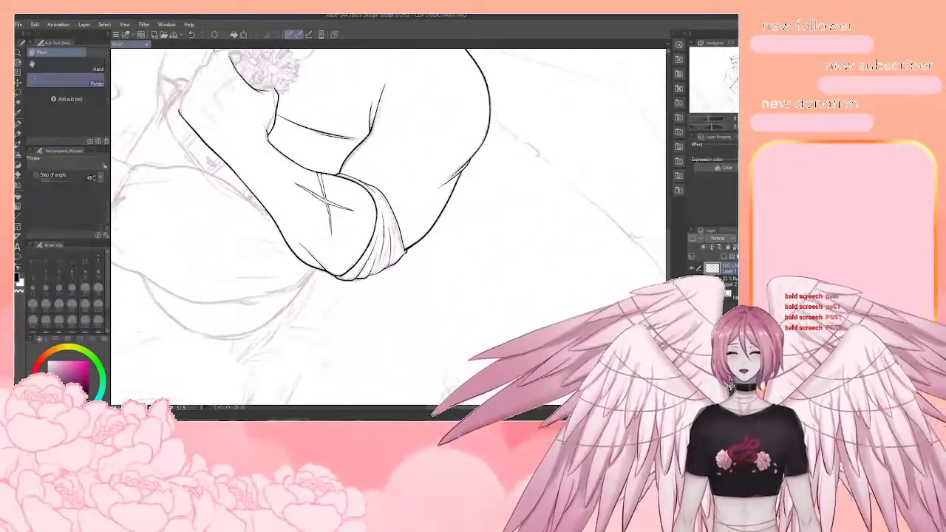
left_click_drag(483, 321, 522, 220)
left_click_drag(370, 222, 532, 218)
scroll(317, 256, "up", 5)
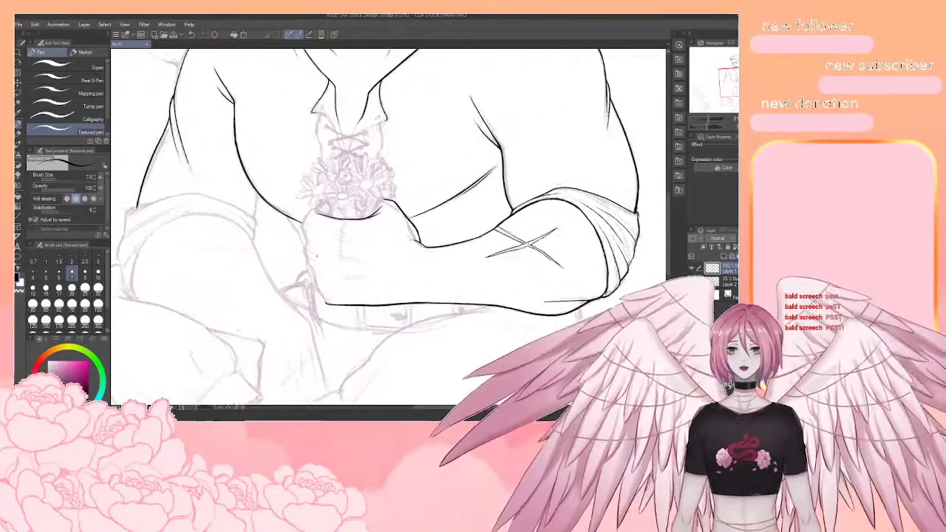
mouse_move(429, 219)
left_mouse_down()
mouse_move(313, 172)
mouse_move(316, 270)
left_mouse_up()
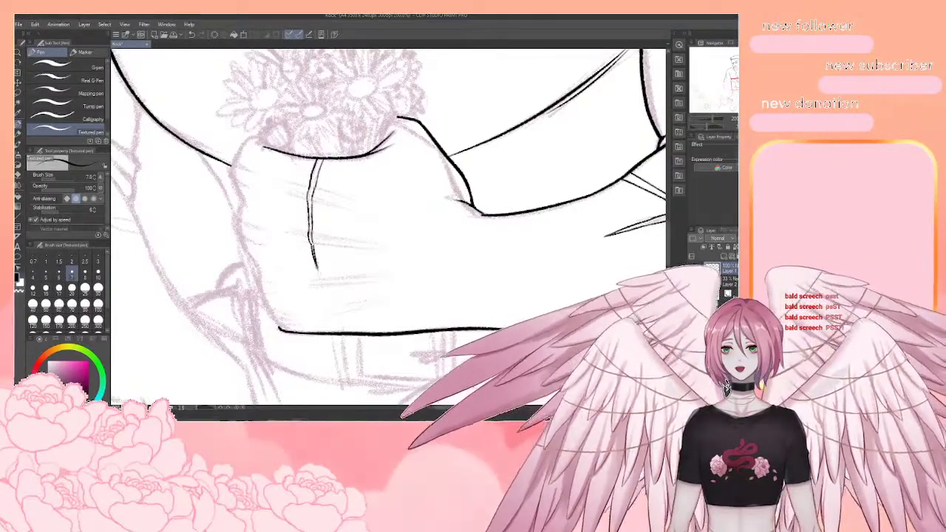
Ink the bumpy knuckle outline of the fist, from beside the bouquet down to the hand's lower corner
left_click_drag(333, 222, 391, 229)
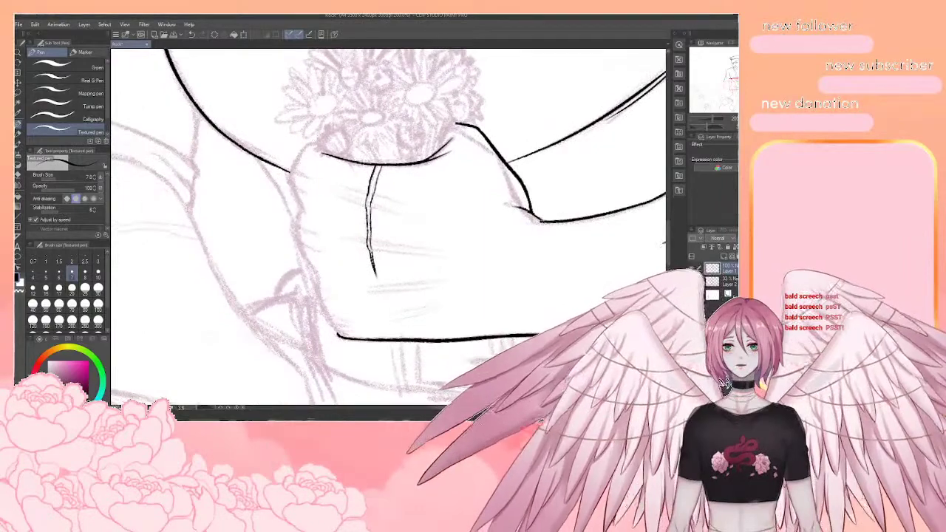
mouse_move(307, 142)
left_mouse_down()
mouse_move(293, 169)
mouse_move(305, 213)
mouse_move(298, 201)
mouse_move(297, 226)
left_mouse_up()
key("ctrl+z")
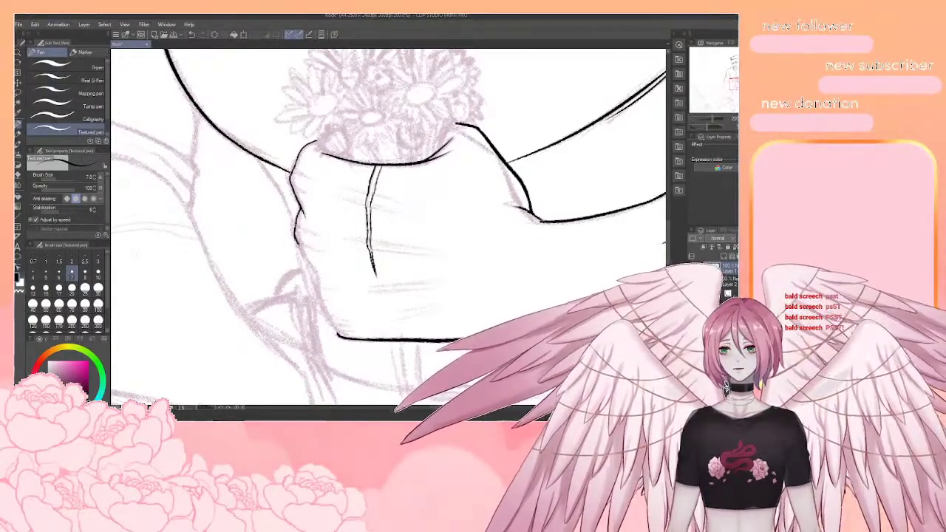
left_click_drag(314, 269, 327, 321)
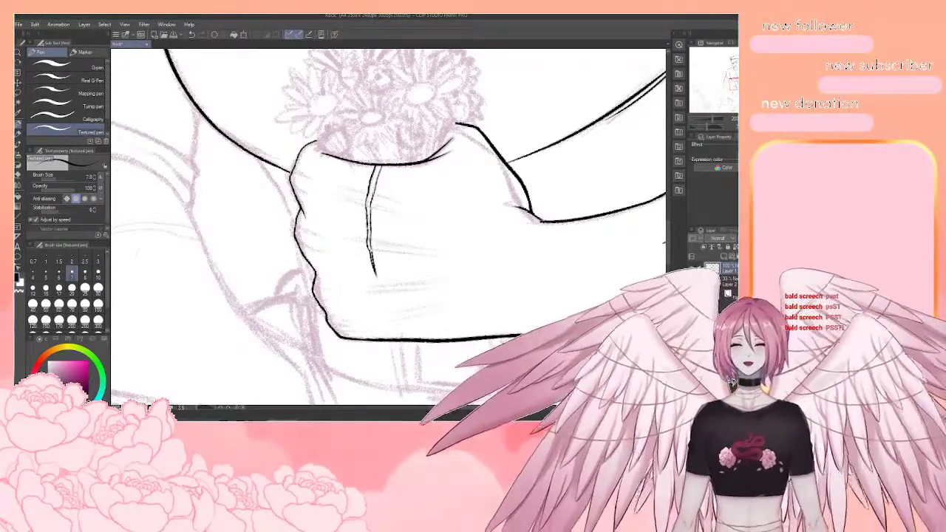
Ink thin lines crossing the long scar on the back of the hand, near its bouquet end
key("r")
mouse_move(480, 162)
left_mouse_down()
mouse_move(501, 221)
mouse_move(481, 291)
mouse_move(468, 295)
left_mouse_up()
key("space")
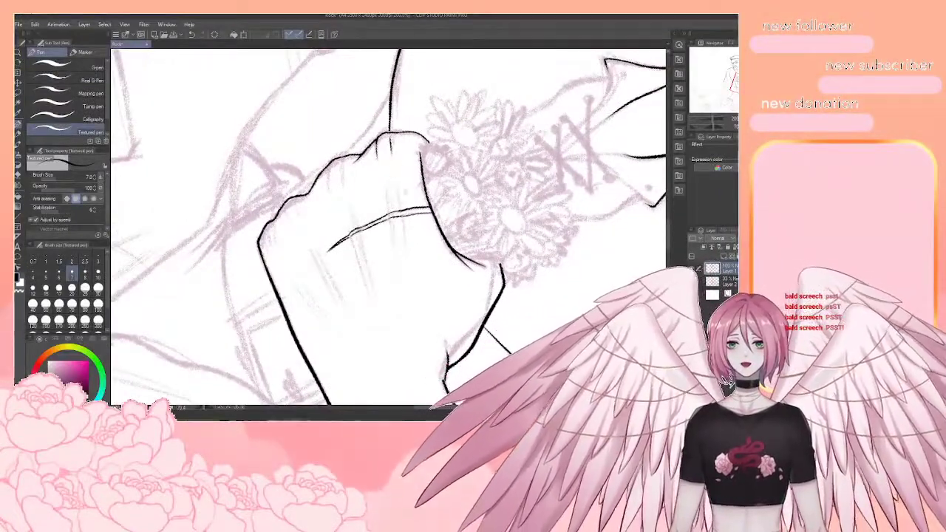
key("space")
left_click_drag(468, 294, 457, 260)
left_click_drag(374, 150, 387, 253)
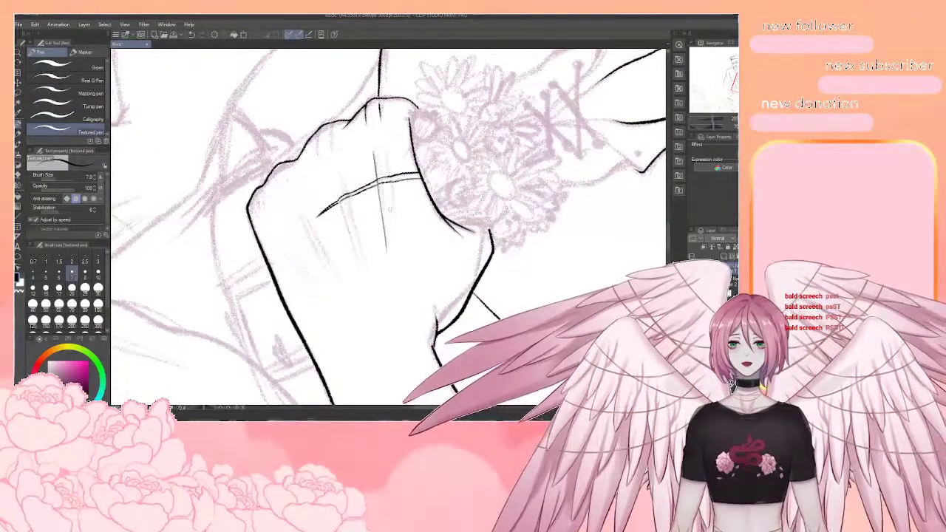
mouse_move(386, 152)
left_mouse_down()
mouse_move(395, 216)
mouse_move(423, 220)
left_mouse_up()
key("space")
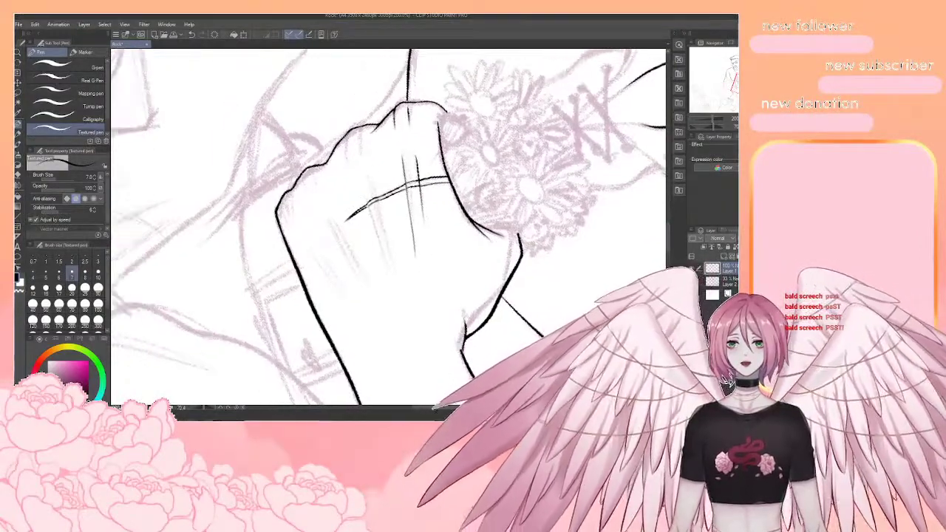
Ink the short creases between the knuckles and the long finger lines crossing the strap line on the fist
left_click_drag(346, 131, 350, 170)
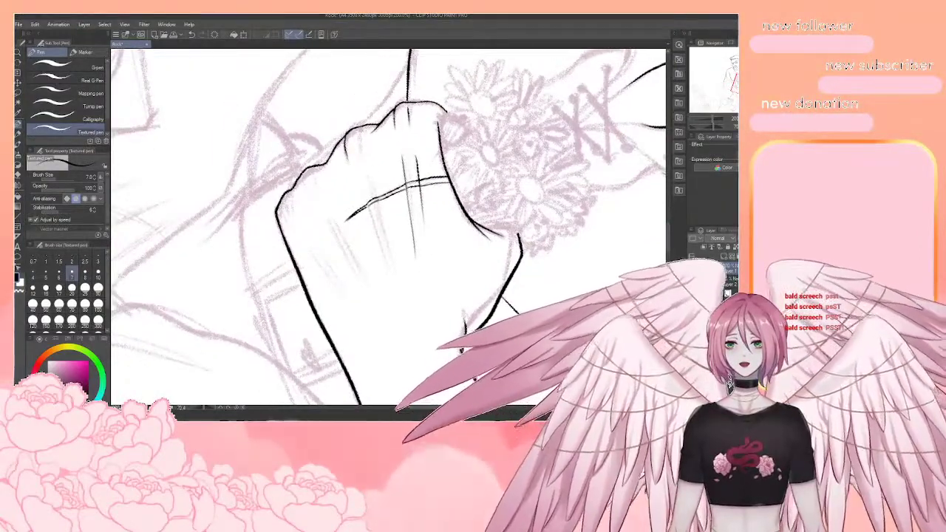
left_click_drag(368, 125, 371, 132)
key("ctrl+z")
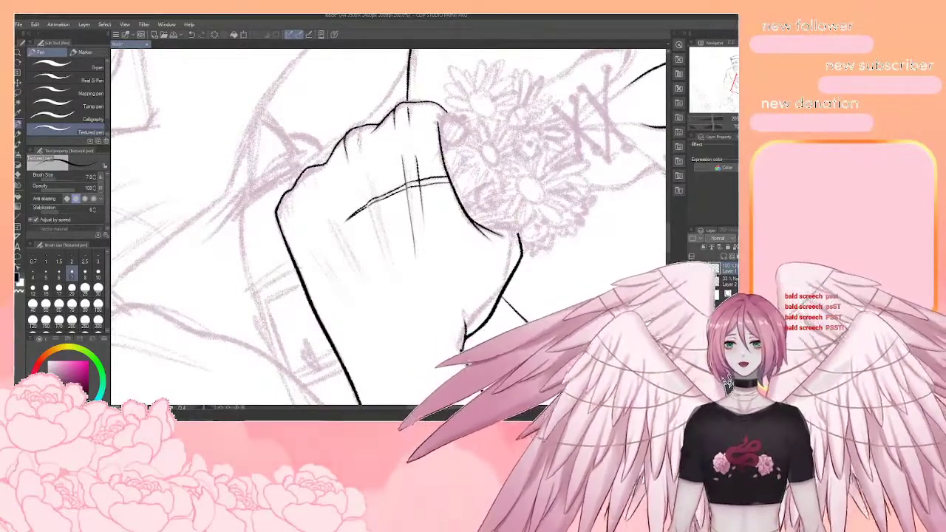
left_click_drag(359, 181, 386, 278)
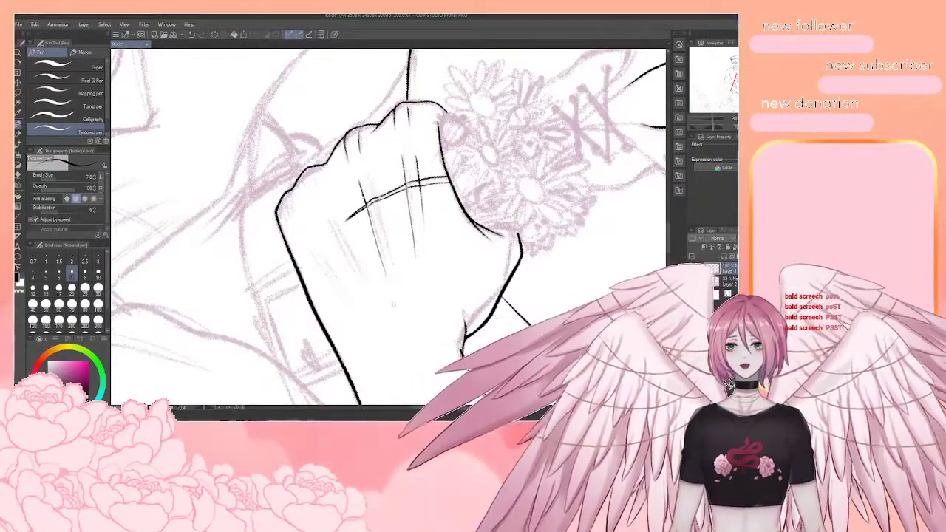
key("ctrl+z")
left_click_drag(393, 238, 360, 222)
mouse_move(329, 174)
left_mouse_down()
mouse_move(357, 258)
mouse_move(370, 219)
mouse_move(381, 220)
left_mouse_up()
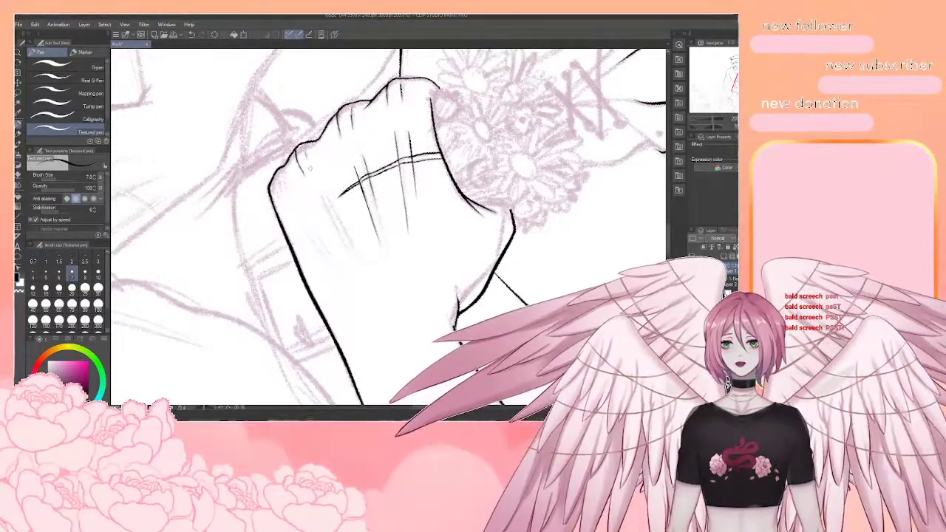
Ink the remaining thin tendon lines on the back of the fist, near the hand's outer edge
left_click_drag(312, 153, 284, 142)
mouse_move(287, 184)
left_mouse_down()
mouse_move(330, 254)
mouse_move(328, 238)
left_mouse_up()
key("ctrl+z")
left_click_drag(299, 188, 317, 224)
key("ctrl+z")
mouse_move(302, 189)
left_mouse_down()
mouse_move(319, 223)
mouse_move(334, 205)
left_mouse_up()
mouse_move(268, 160)
left_mouse_down()
mouse_move(276, 187)
mouse_move(265, 199)
mouse_move(289, 224)
left_mouse_up()
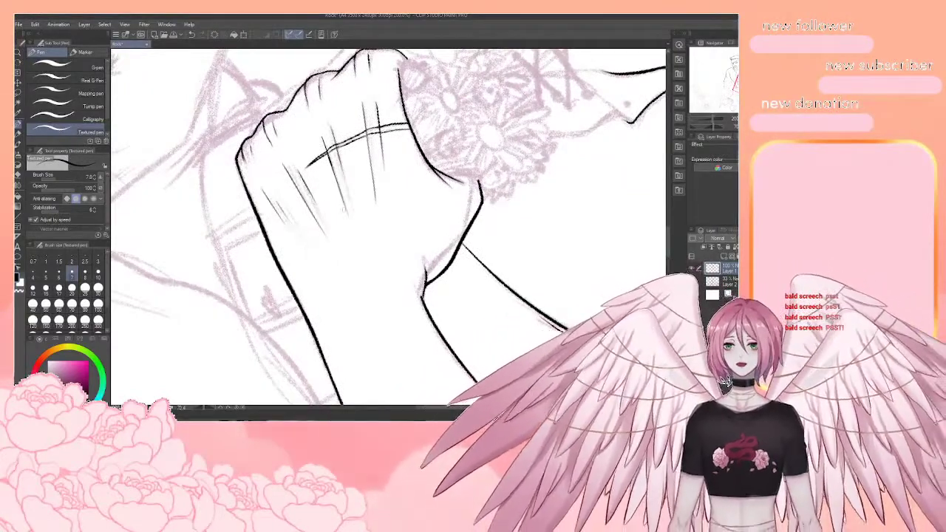
Rotate the canvas so the figure is upright and ink the oval centre of the bouquet's front daisy
scroll(339, 213, "down", 2)
key("r")
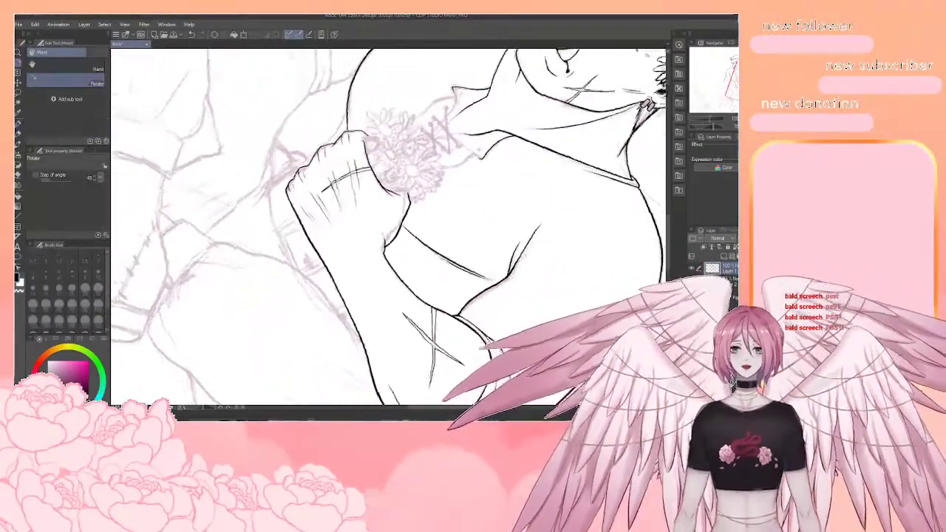
left_click_drag(649, 105, 387, 87)
key("p")
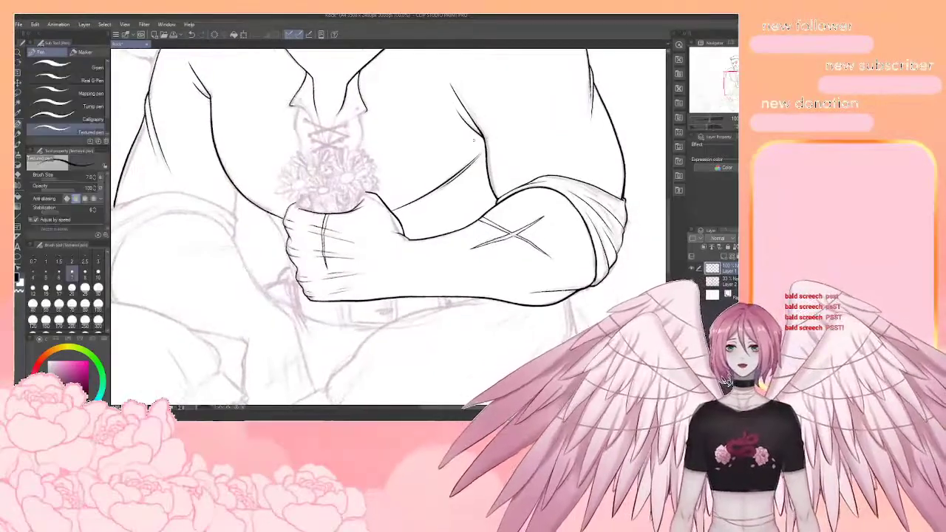
scroll(474, 141, "down", 1)
scroll(373, 167, "up", 2)
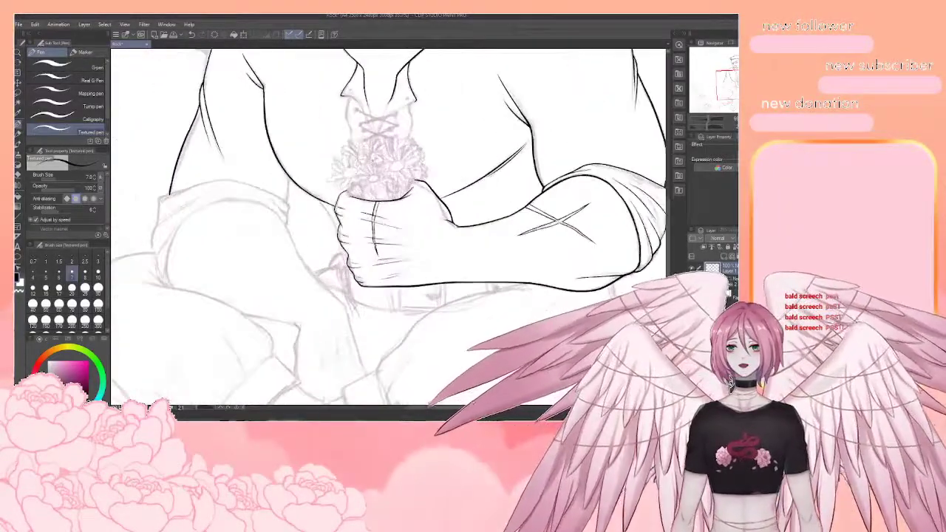
key("ctrl+plus")
key("ctrl+plus")
key("ctrl+plus")
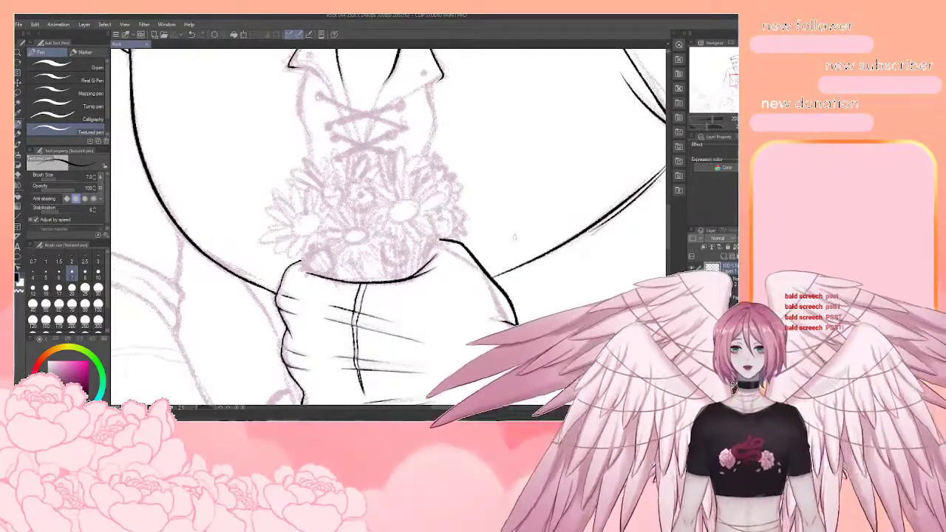
left_click_drag(514, 238, 529, 237)
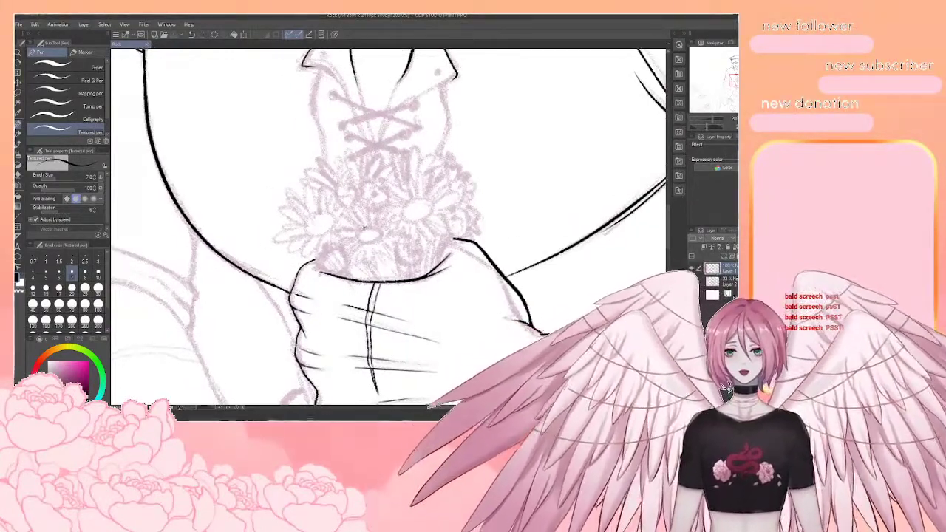
mouse_move(363, 228)
left_mouse_down()
mouse_move(357, 236)
mouse_move(369, 242)
mouse_move(371, 227)
mouse_move(382, 235)
left_mouse_up()
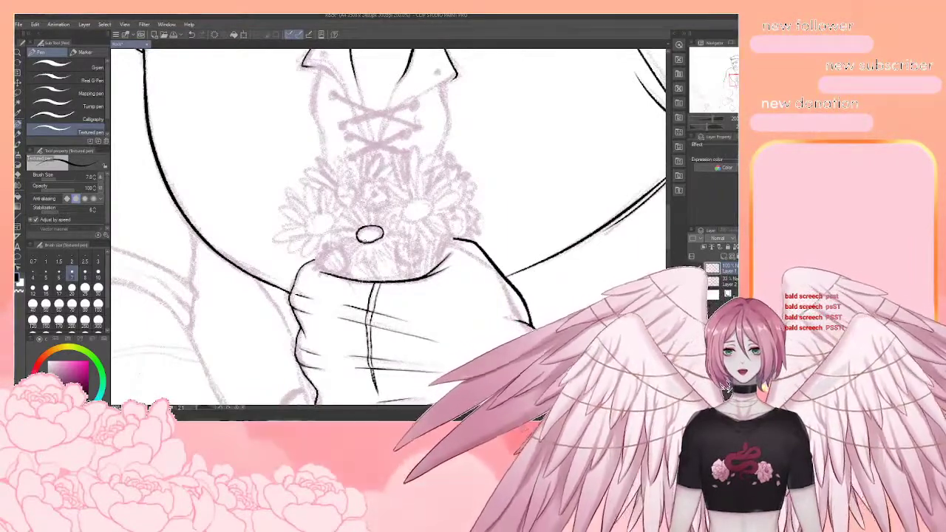
Ink the front daisy's narrow petals along the upper and right-hand side of its centre
left_click_drag(377, 235, 371, 235)
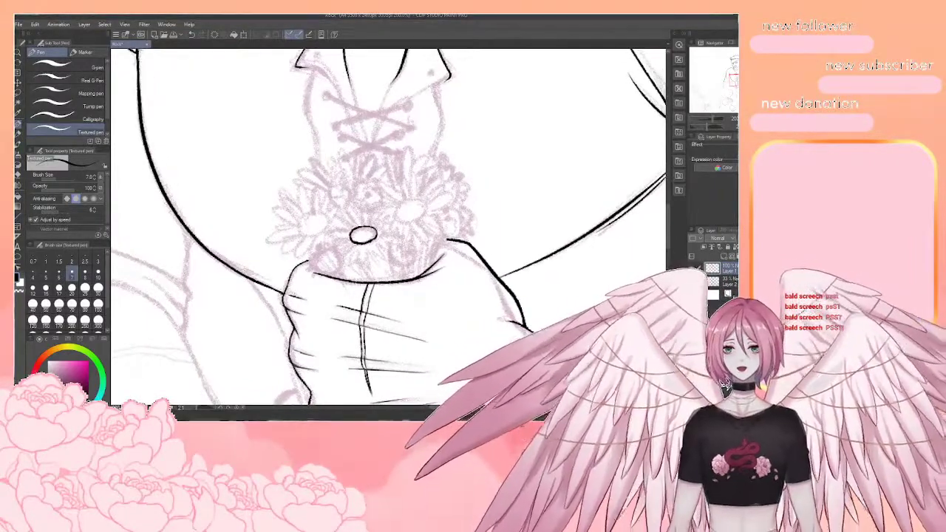
scroll(363, 277, "down", 3)
scroll(363, 277, "up", 7)
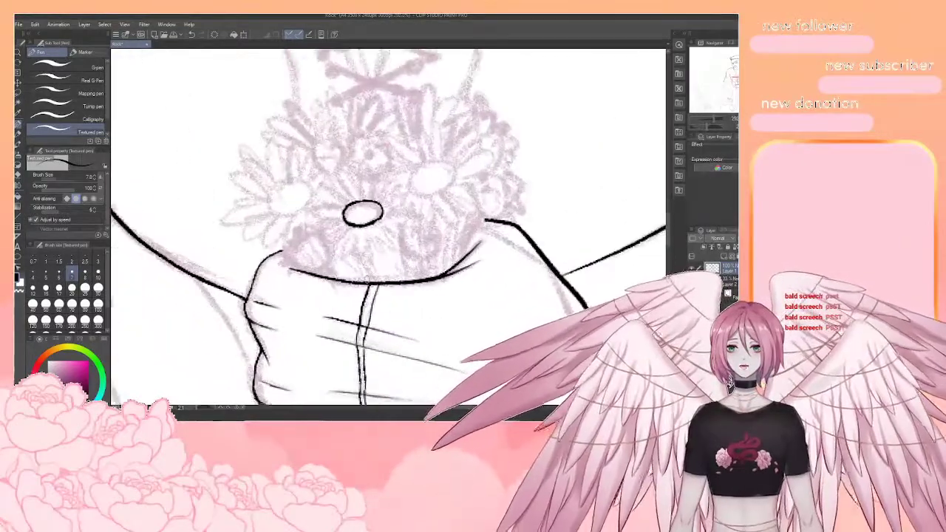
left_click_drag(363, 277, 342, 259)
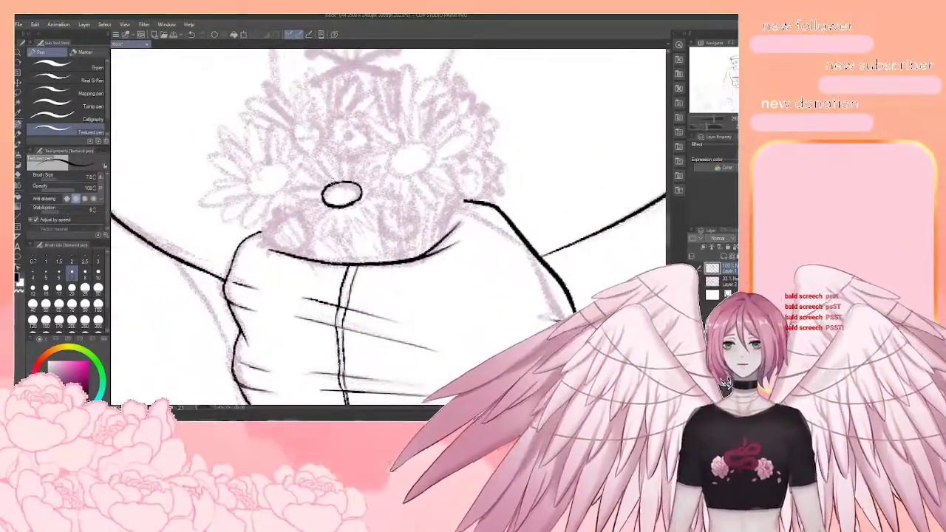
mouse_move(334, 182)
left_mouse_down()
mouse_move(327, 152)
mouse_move(352, 144)
left_mouse_up()
mouse_move(349, 187)
left_mouse_down()
mouse_move(356, 158)
mouse_move(369, 151)
left_mouse_up()
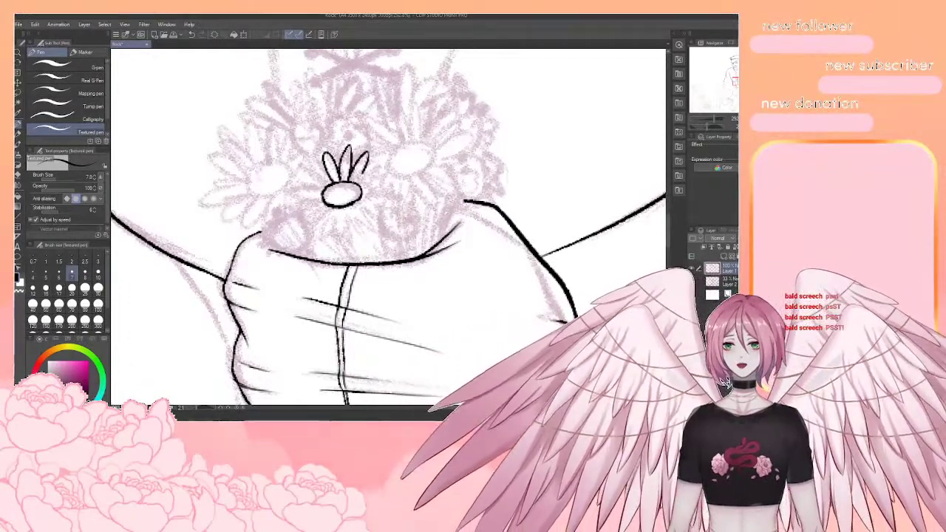
left_click_drag(357, 183, 385, 162)
mouse_move(385, 162)
left_mouse_down()
mouse_move(363, 187)
mouse_move(394, 183)
mouse_move(367, 190)
mouse_move(396, 204)
mouse_move(368, 205)
mouse_move(389, 225)
mouse_move(364, 221)
mouse_move(367, 236)
mouse_move(364, 225)
left_mouse_up()
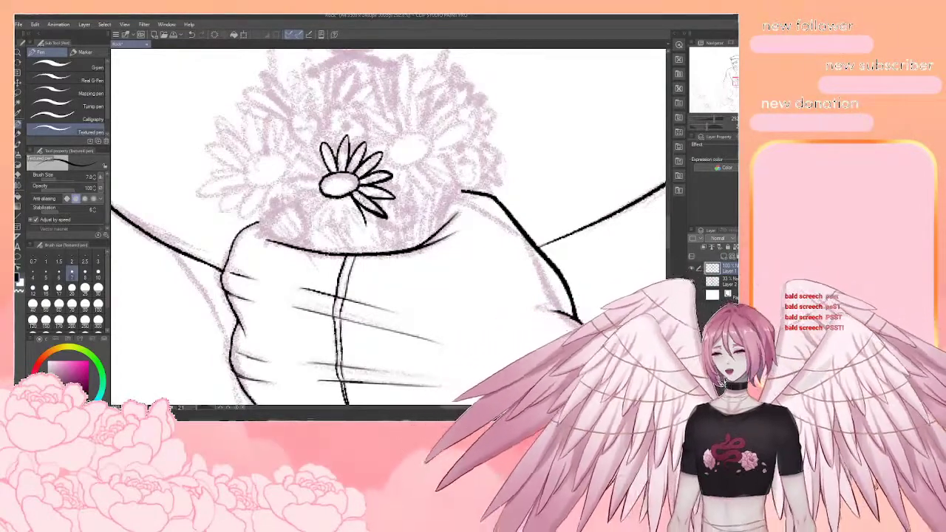
Ink the front daisy's lower petals and the small round bloom with a stippled middle beside it
mouse_move(369, 222)
left_mouse_down()
mouse_move(364, 207)
mouse_move(351, 211)
mouse_move(365, 224)
left_mouse_up()
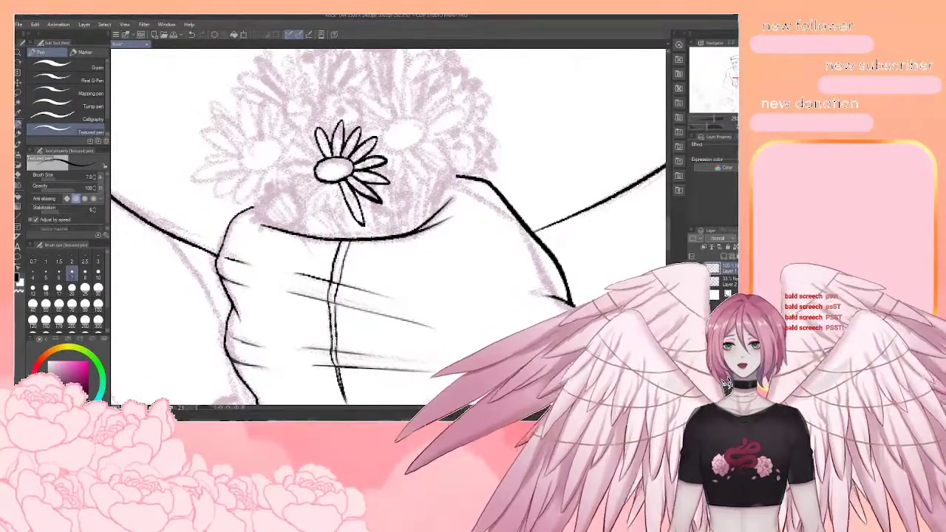
mouse_move(331, 183)
left_mouse_down()
mouse_move(337, 225)
mouse_move(340, 184)
mouse_move(337, 225)
left_mouse_up()
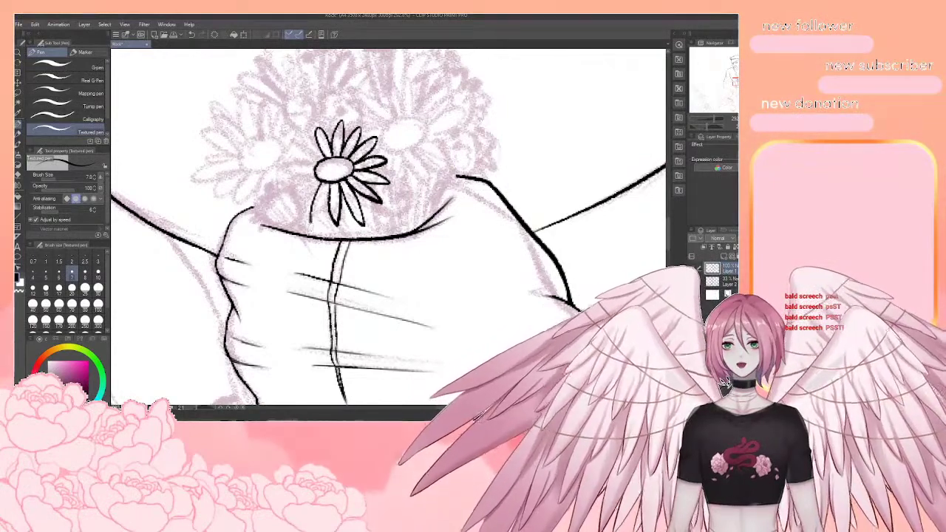
mouse_move(318, 181)
left_mouse_down()
mouse_move(289, 202)
mouse_move(360, 194)
mouse_move(306, 193)
mouse_move(303, 225)
mouse_move(296, 221)
left_mouse_up()
key("ctrl+z")
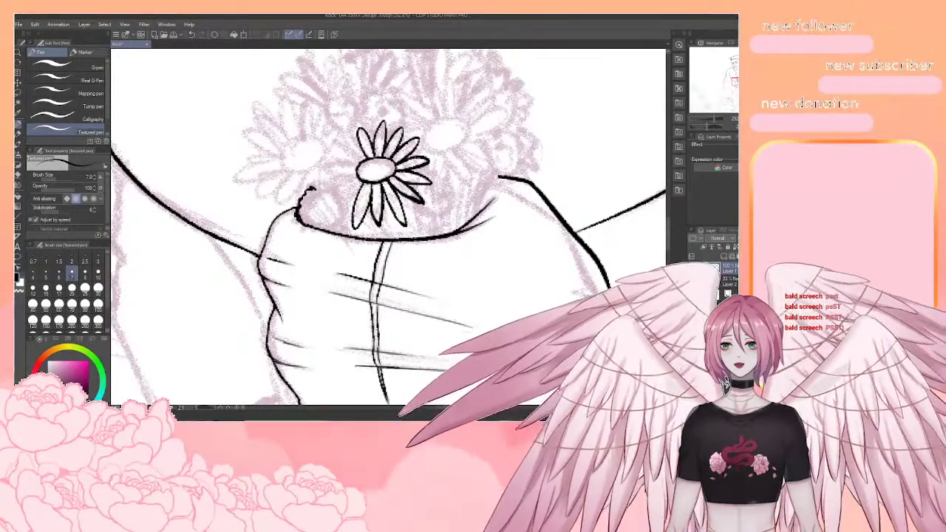
mouse_move(319, 187)
left_mouse_down()
mouse_move(343, 193)
mouse_move(351, 223)
mouse_move(308, 226)
mouse_move(339, 216)
mouse_move(323, 207)
mouse_move(334, 201)
mouse_move(312, 246)
left_mouse_up()
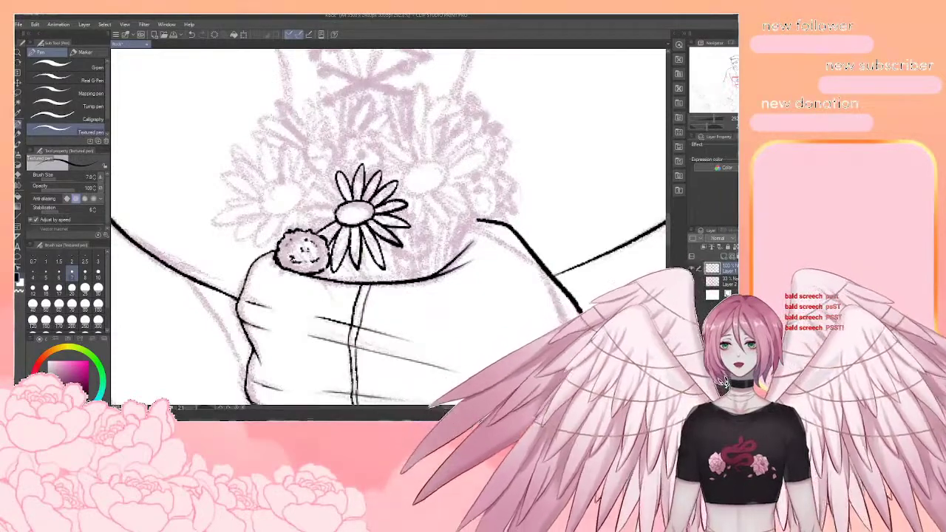
Ink the front daisy's left-hand petals above the round bloom and tidy a petal with the hard eraser
left_click_drag(338, 213, 296, 225)
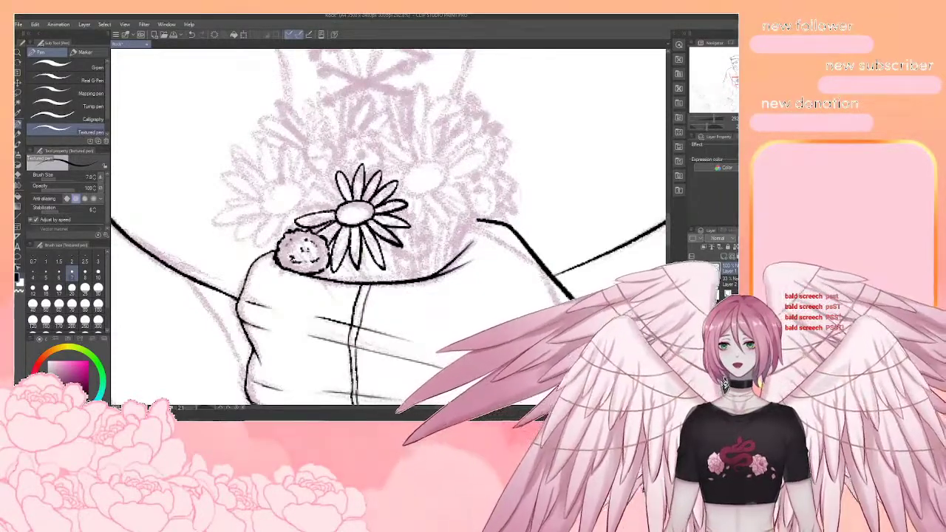
left_click_drag(337, 196, 309, 199)
left_click_drag(336, 210, 309, 204)
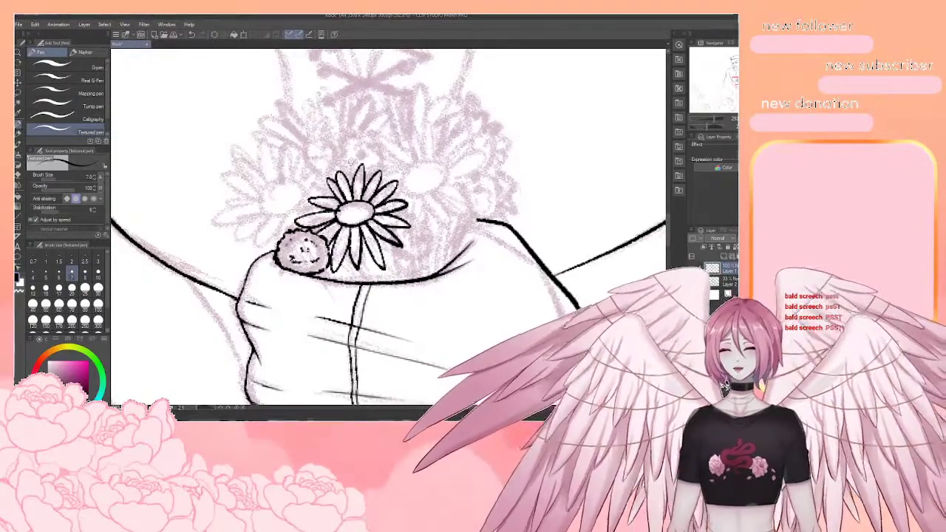
mouse_move(338, 205)
left_mouse_down()
mouse_move(299, 198)
mouse_move(330, 210)
mouse_move(331, 188)
mouse_move(340, 198)
left_mouse_up()
mouse_move(318, 182)
left_mouse_down()
mouse_move(335, 206)
mouse_move(317, 179)
left_mouse_up()
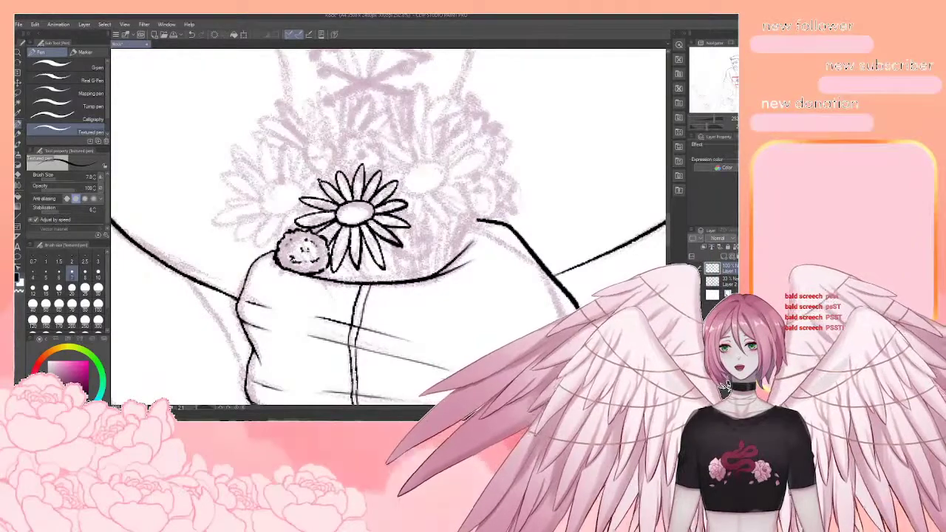
key("e")
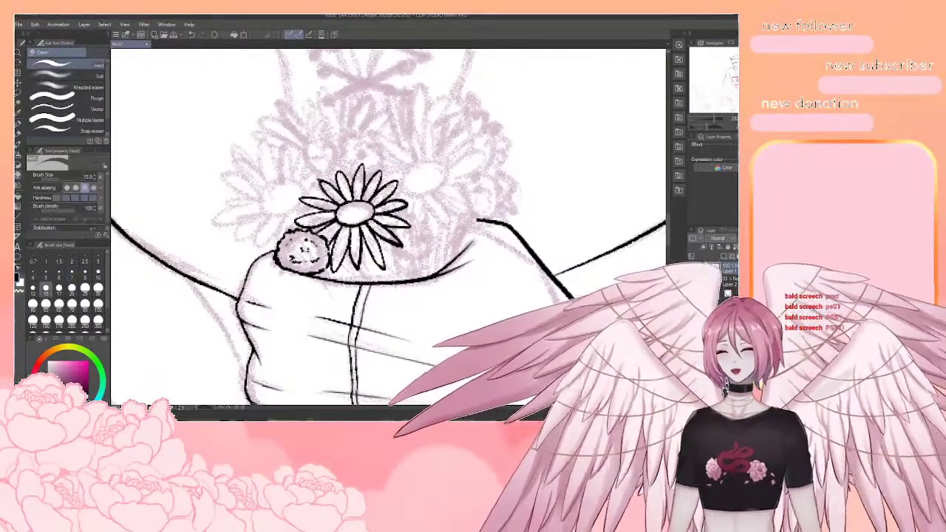
left_click_drag(318, 182, 331, 197)
key("p")
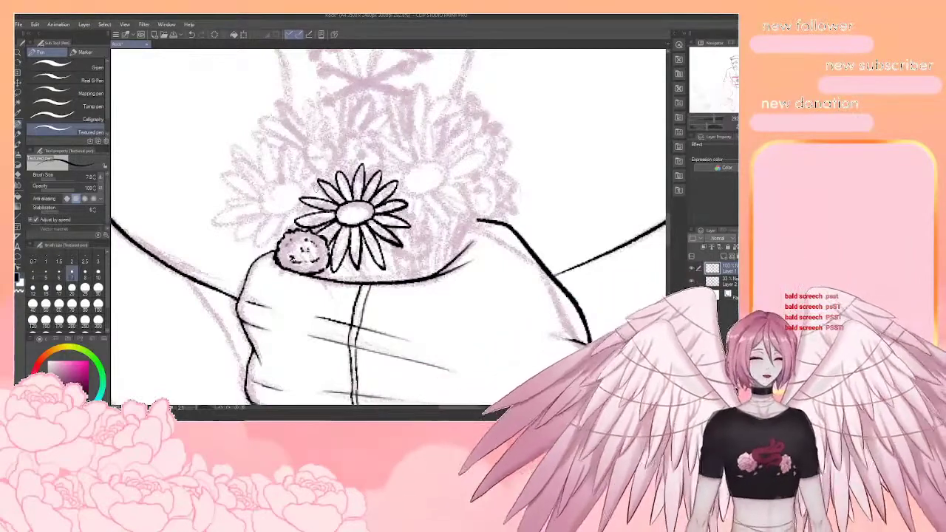
Ink the thin stems between the front daisy's lower petals down to the edge of the fist
mouse_move(355, 215)
left_mouse_down()
mouse_move(424, 249)
mouse_move(396, 152)
left_mouse_up()
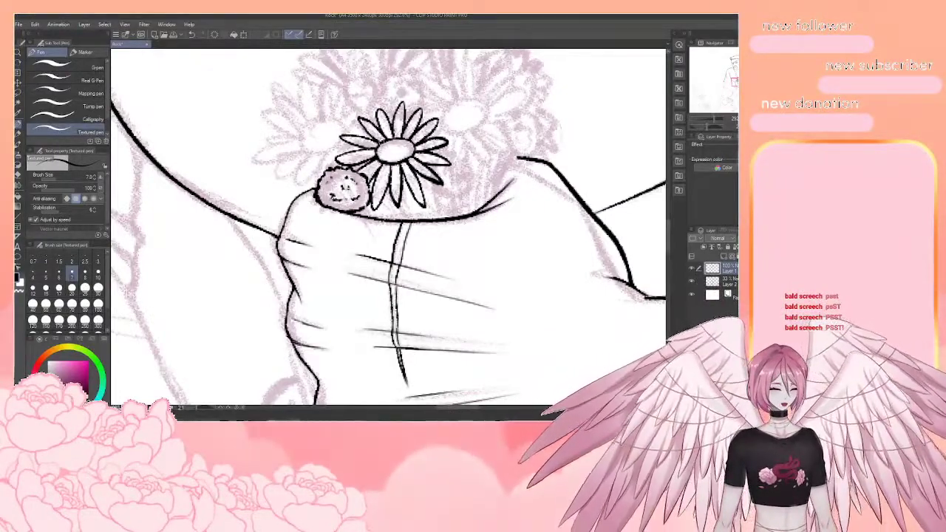
left_click_drag(396, 152, 359, 172)
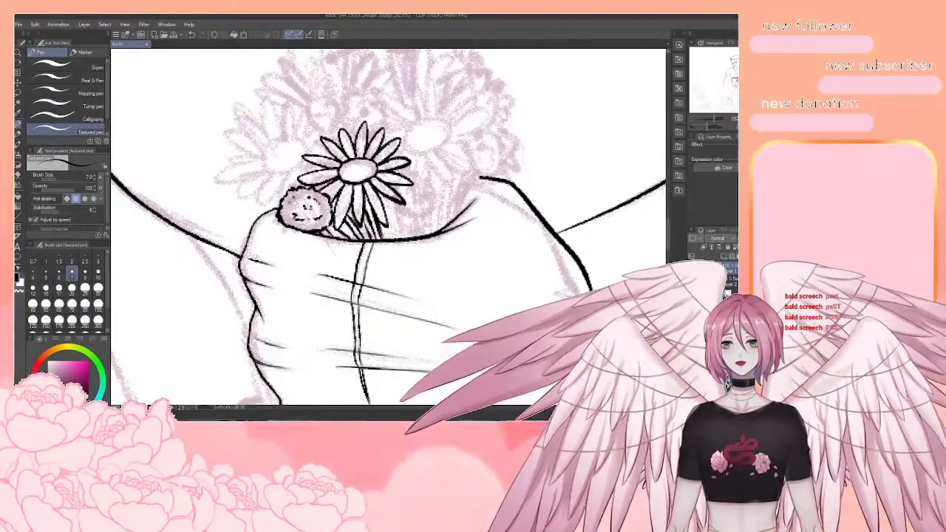
left_click_drag(358, 172, 423, 268)
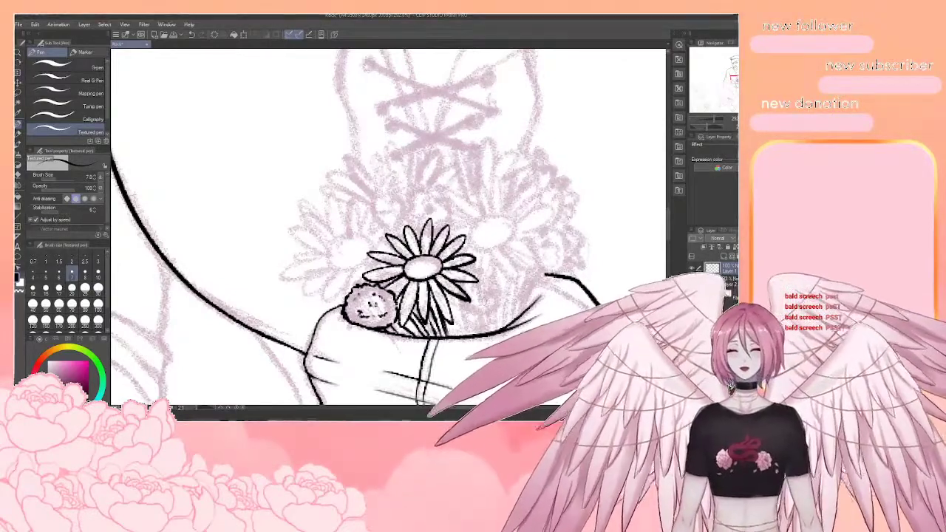
left_click_drag(414, 311, 394, 278)
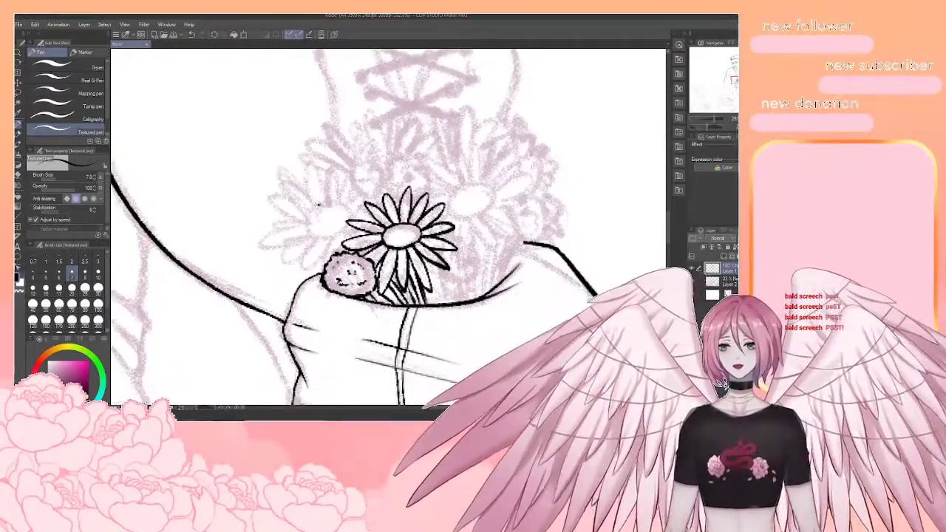
Ink the left daisy's round centre, its first petals toward the front daisy, and its stem behind the round bloom
mouse_move(320, 205)
left_mouse_down()
mouse_move(310, 233)
mouse_move(342, 235)
mouse_move(347, 226)
mouse_move(326, 201)
mouse_move(342, 156)
mouse_move(331, 195)
mouse_move(361, 176)
mouse_move(338, 198)
mouse_move(365, 195)
mouse_move(340, 210)
left_mouse_up()
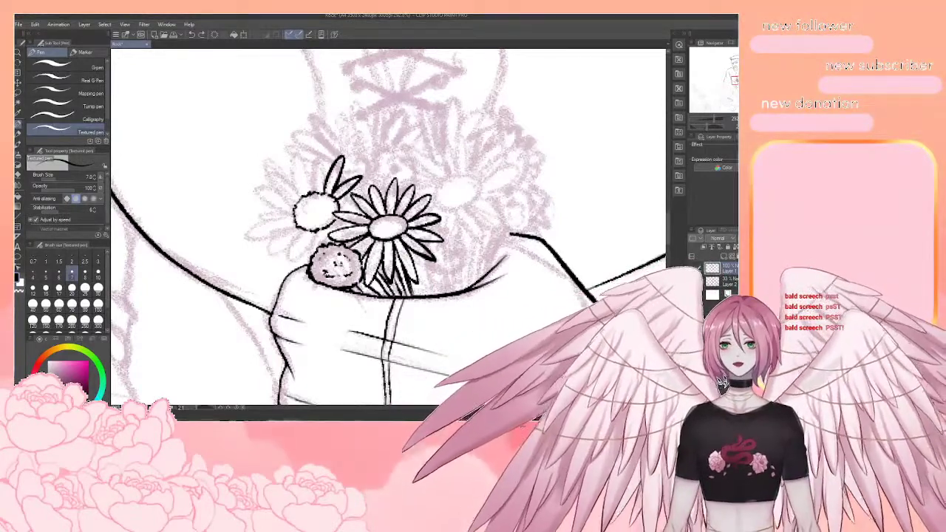
mouse_move(353, 195)
left_mouse_down()
mouse_move(369, 197)
mouse_move(339, 216)
left_mouse_up()
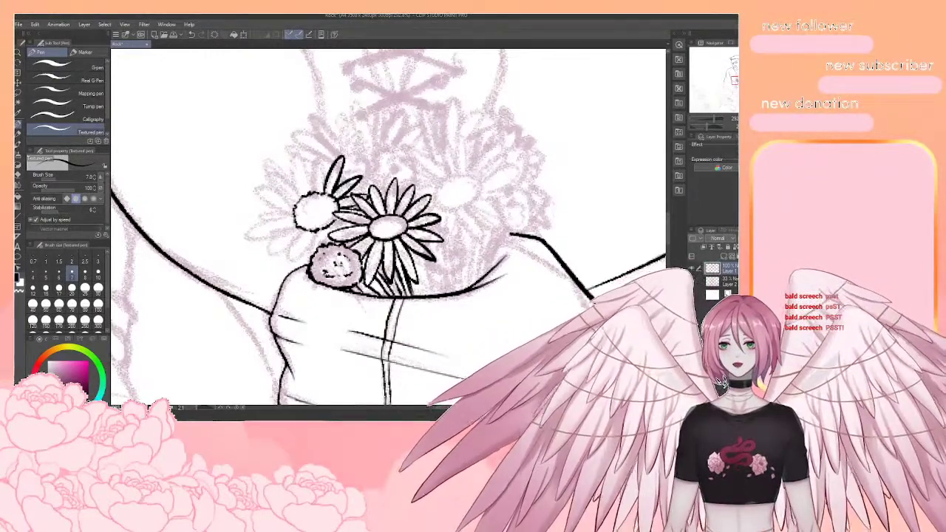
left_click_drag(323, 229, 308, 270)
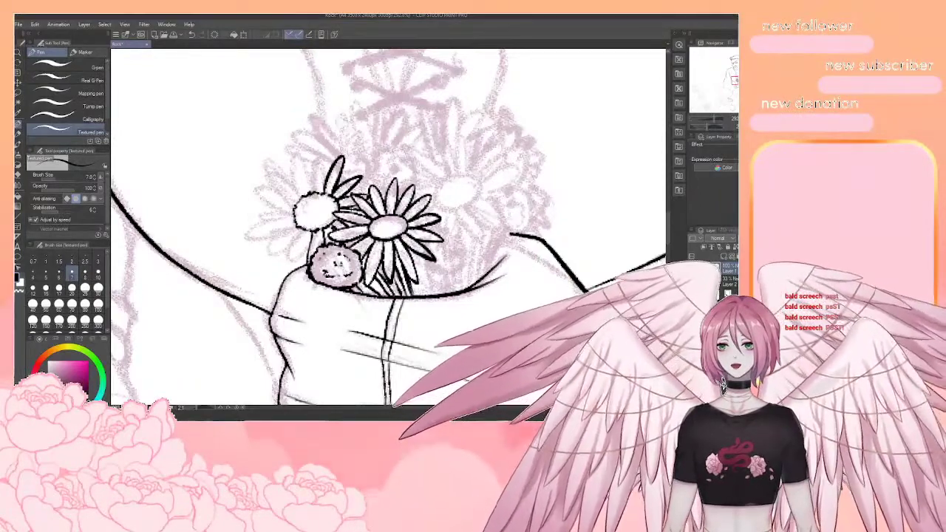
Ink the rest of the left daisy's petals around its centre, redoing the uneven upper petals
mouse_move(304, 229)
left_mouse_down()
mouse_move(289, 273)
mouse_move(300, 269)
mouse_move(287, 233)
mouse_move(267, 256)
left_mouse_up()
mouse_move(268, 256)
left_mouse_down()
mouse_move(302, 230)
mouse_move(291, 245)
left_mouse_up()
mouse_move(318, 214)
left_mouse_down()
mouse_move(346, 221)
mouse_move(273, 237)
mouse_move(325, 232)
mouse_move(293, 266)
mouse_move(304, 262)
left_mouse_up()
mouse_move(323, 212)
left_mouse_down()
mouse_move(298, 213)
mouse_move(324, 223)
mouse_move(280, 215)
mouse_move(312, 223)
mouse_move(284, 195)
mouse_move(328, 210)
mouse_move(308, 173)
mouse_move(324, 206)
mouse_move(336, 182)
mouse_move(322, 152)
left_mouse_up()
key("ctrl+z")
key("ctrl+z")
mouse_move(322, 152)
left_mouse_down()
mouse_move(329, 202)
mouse_move(354, 154)
mouse_move(351, 203)
left_mouse_up()
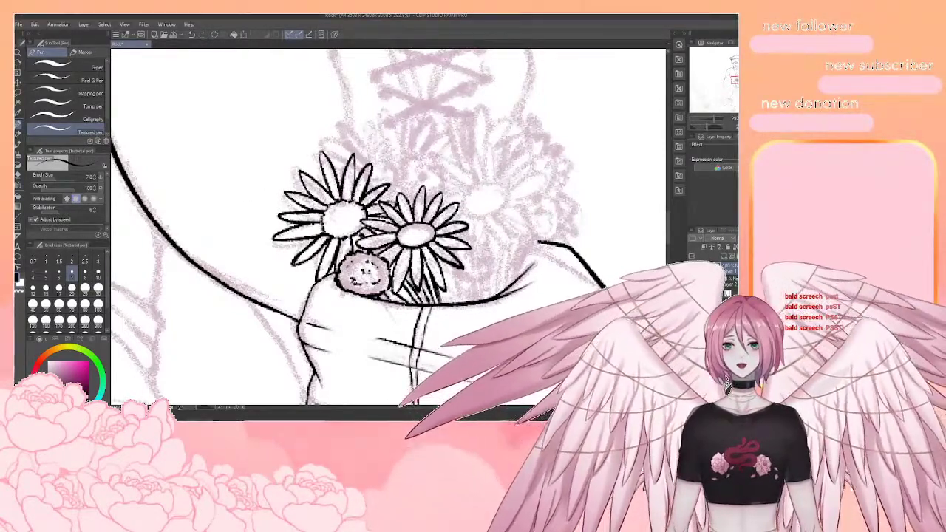
left_click_drag(352, 155, 356, 173)
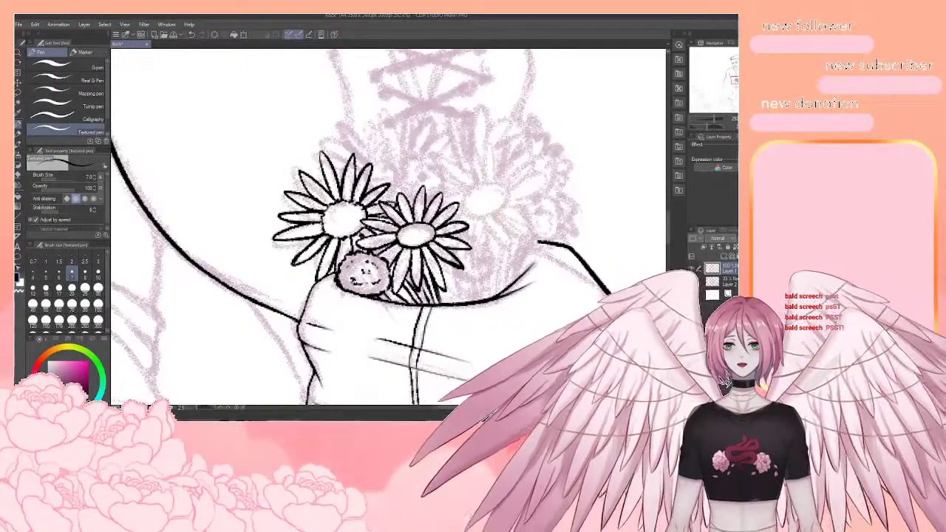
mouse_move(444, 229)
left_mouse_down()
mouse_move(344, 222)
mouse_move(344, 241)
mouse_move(340, 225)
left_mouse_up()
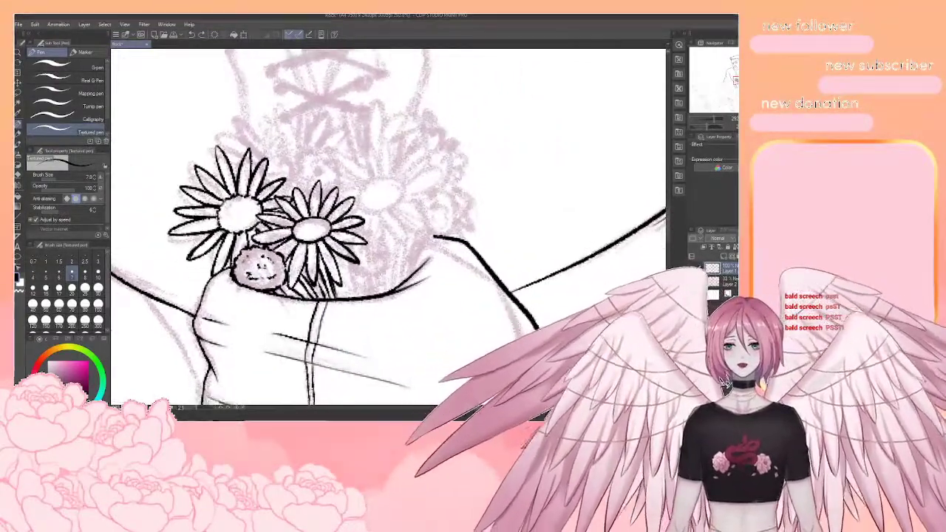
Ink the spiky bud beside the front daisy's lower petals and the right daisy's round centre with a stem line above it
mouse_move(364, 284)
left_mouse_down()
mouse_move(350, 259)
mouse_move(376, 288)
mouse_move(392, 256)
mouse_move(381, 240)
mouse_move(362, 247)
mouse_move(376, 247)
mouse_move(366, 255)
mouse_move(380, 295)
left_mouse_up()
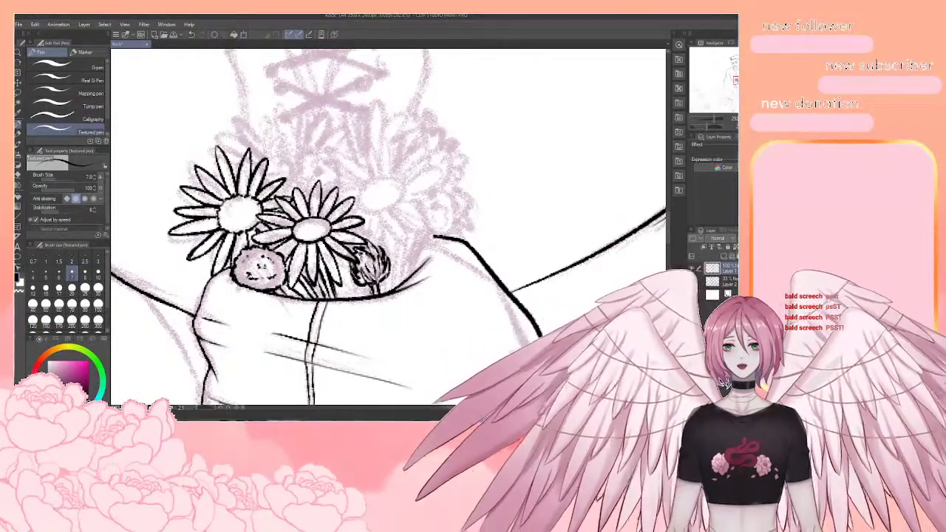
mouse_move(377, 259)
left_mouse_down()
mouse_move(403, 309)
mouse_move(377, 327)
mouse_move(376, 345)
left_mouse_up()
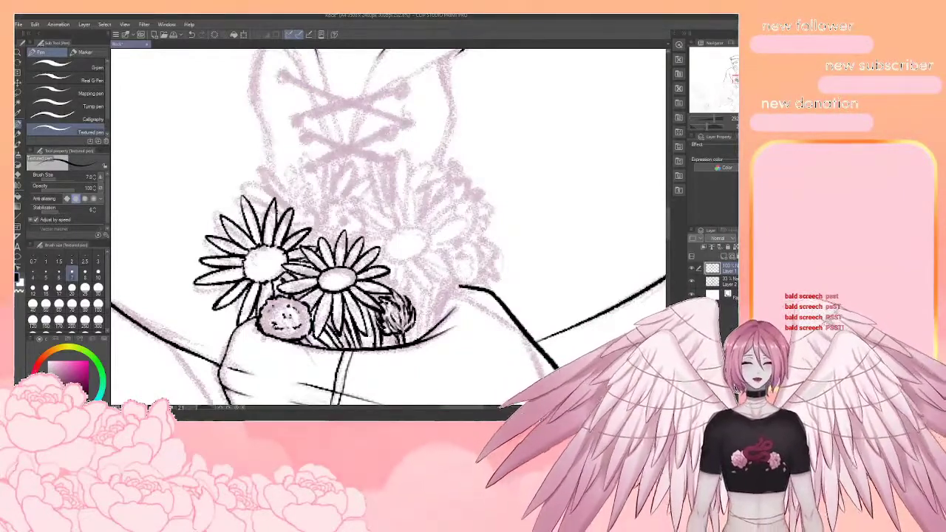
left_click_drag(479, 318, 399, 264)
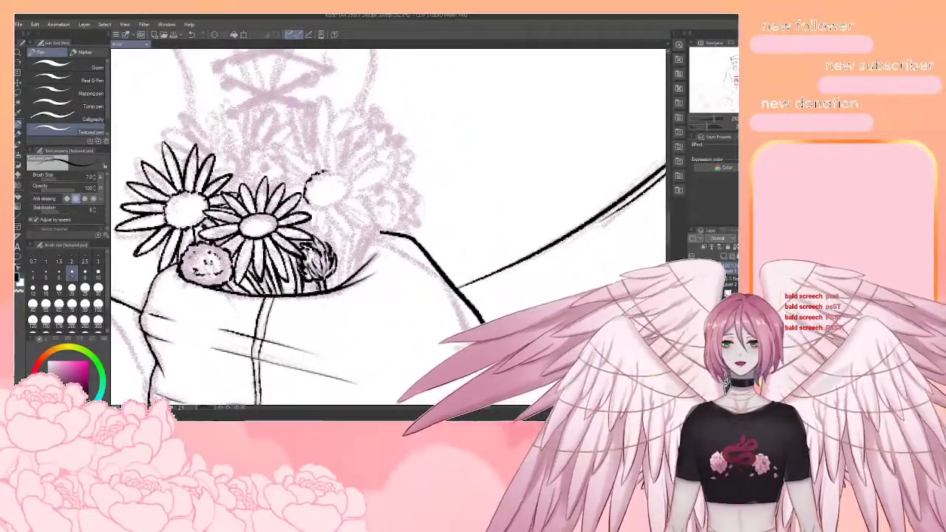
mouse_move(322, 172)
left_mouse_down()
mouse_move(353, 191)
mouse_move(345, 206)
mouse_move(309, 202)
left_mouse_up()
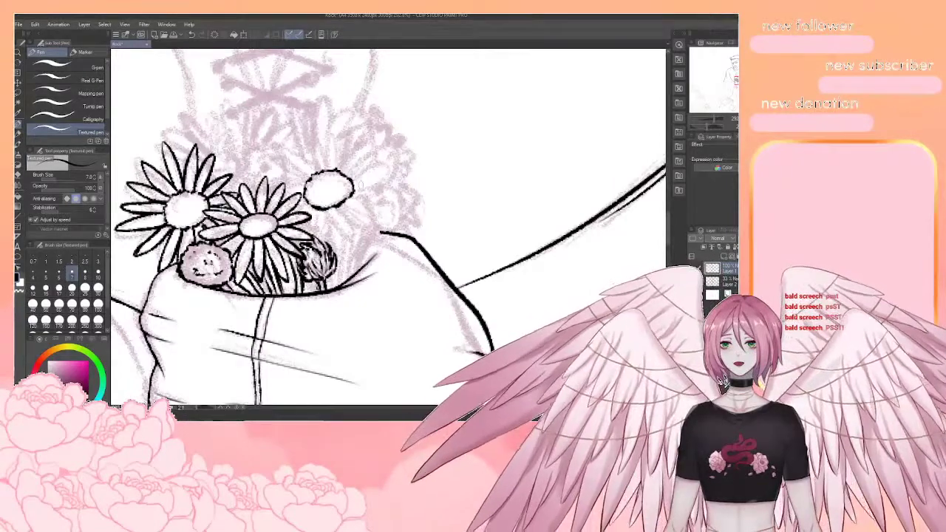
mouse_move(360, 184)
left_mouse_down()
mouse_move(350, 174)
mouse_move(319, 236)
left_mouse_up()
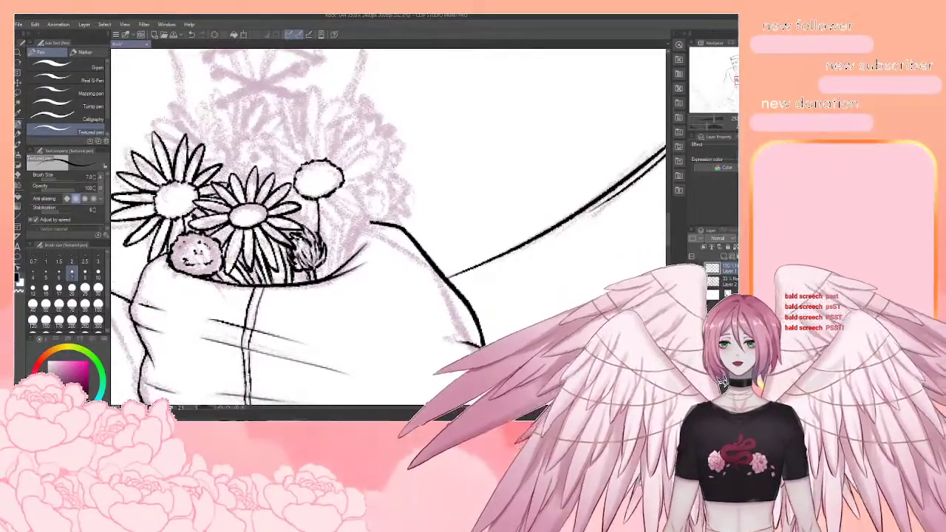
Ink the right daisy's second stem line and its upper and outer petals around the centre
left_click_drag(309, 198, 299, 224)
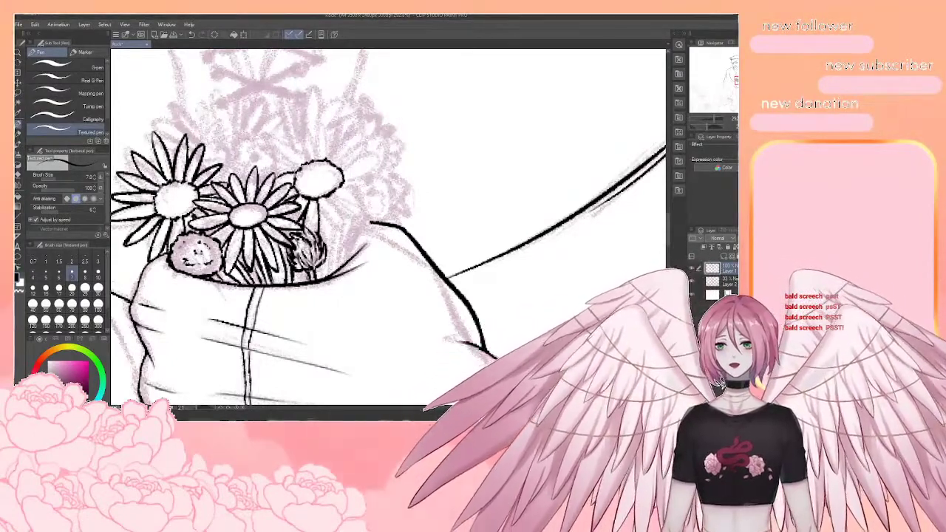
mouse_move(295, 171)
left_mouse_down()
mouse_move(263, 164)
mouse_move(295, 167)
mouse_move(271, 135)
left_mouse_up()
mouse_move(271, 135)
left_mouse_down()
mouse_move(305, 162)
mouse_move(313, 149)
mouse_move(316, 163)
mouse_move(330, 136)
mouse_move(325, 158)
mouse_move(353, 127)
mouse_move(335, 160)
mouse_move(372, 149)
mouse_move(344, 165)
mouse_move(346, 176)
mouse_move(386, 193)
mouse_move(343, 183)
mouse_move(378, 230)
mouse_move(332, 195)
mouse_move(355, 195)
mouse_move(374, 221)
left_mouse_up()
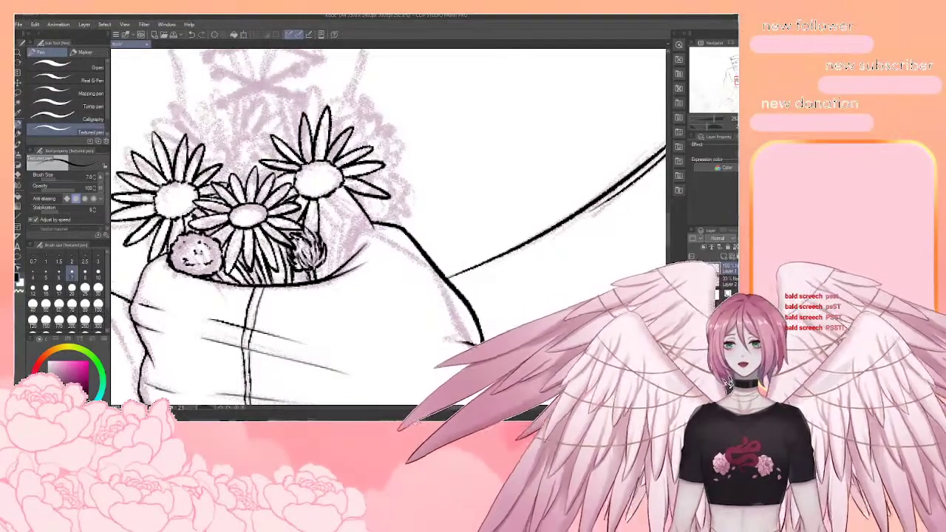
Ink the right daisy's lower petals down to the fist's edge, redoing the uneven strokes
key("ctrl+z")
mouse_move(343, 185)
left_mouse_down()
mouse_move(376, 221)
mouse_move(334, 193)
mouse_move(375, 234)
mouse_move(331, 199)
mouse_move(348, 255)
mouse_move(320, 195)
mouse_move(325, 257)
left_mouse_up()
key("ctrl+z")
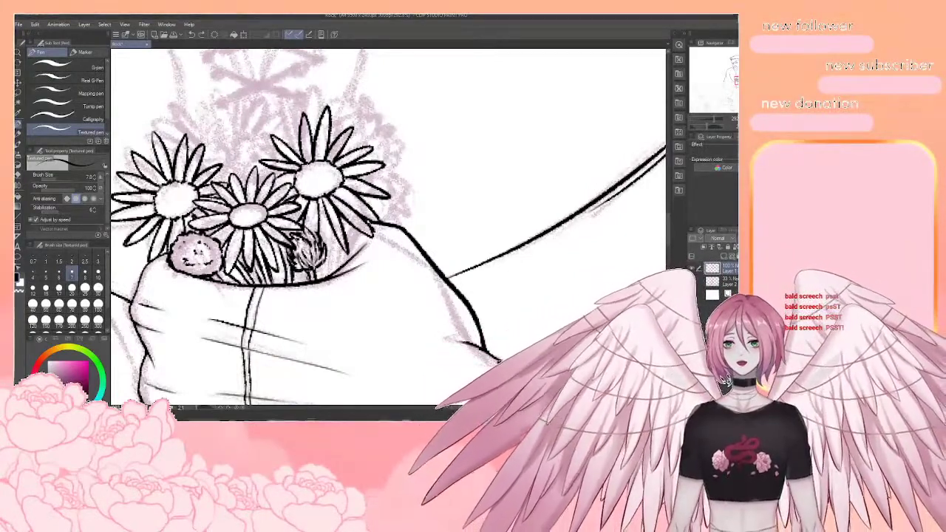
key("ctrl+z")
left_click_drag(326, 196, 348, 254)
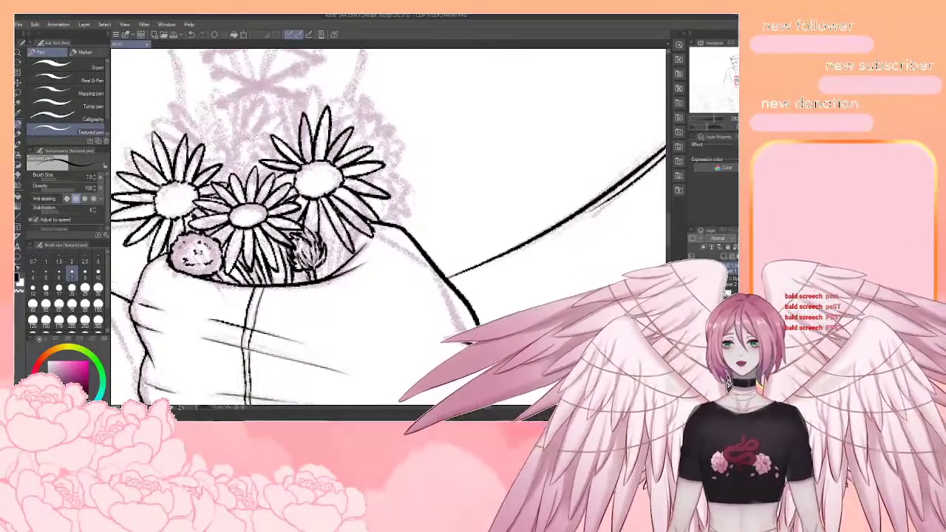
left_click_drag(317, 198, 334, 254)
left_click_drag(327, 215, 336, 254)
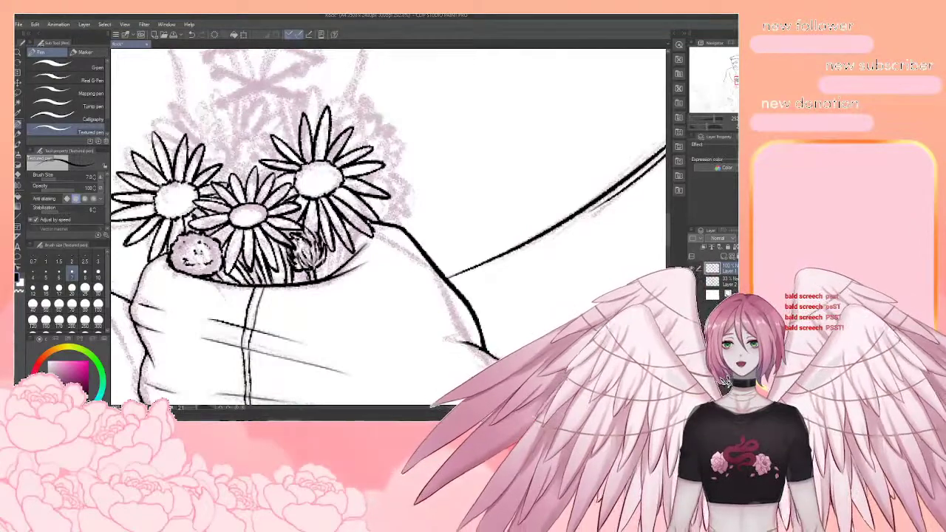
Ink the small speckled round bloom tucked behind the right daisy's outer petals, just above the fist
left_click_drag(409, 198, 458, 240)
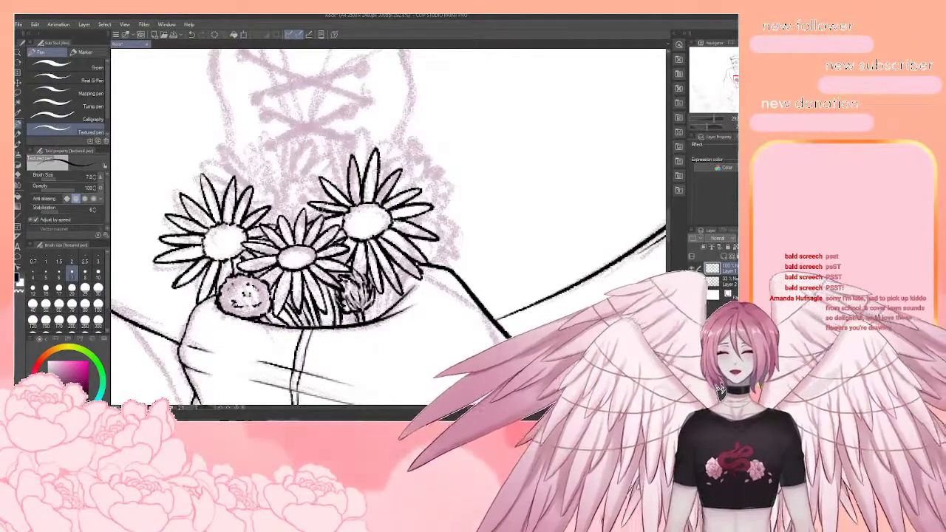
mouse_move(418, 291)
left_mouse_down()
mouse_move(394, 317)
mouse_move(397, 333)
mouse_move(392, 288)
mouse_move(360, 313)
mouse_move(337, 316)
left_mouse_up()
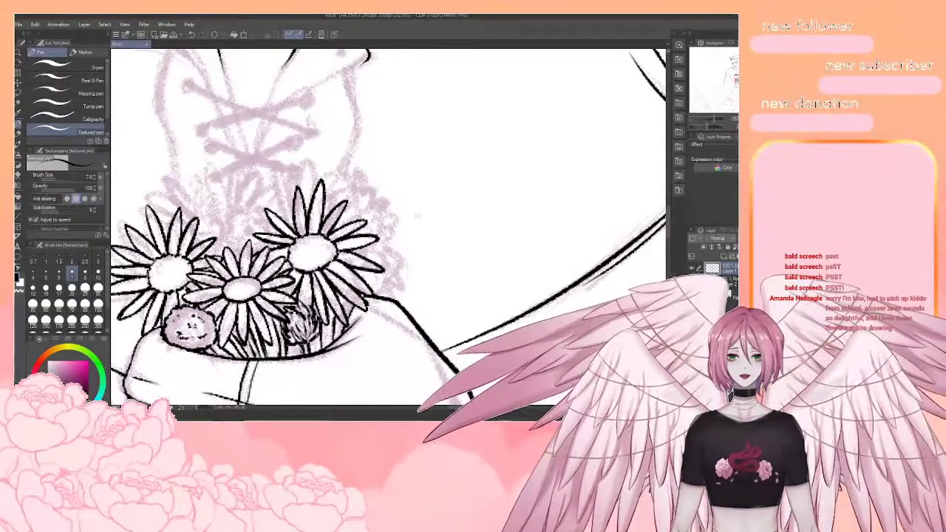
left_click_drag(318, 296, 333, 278)
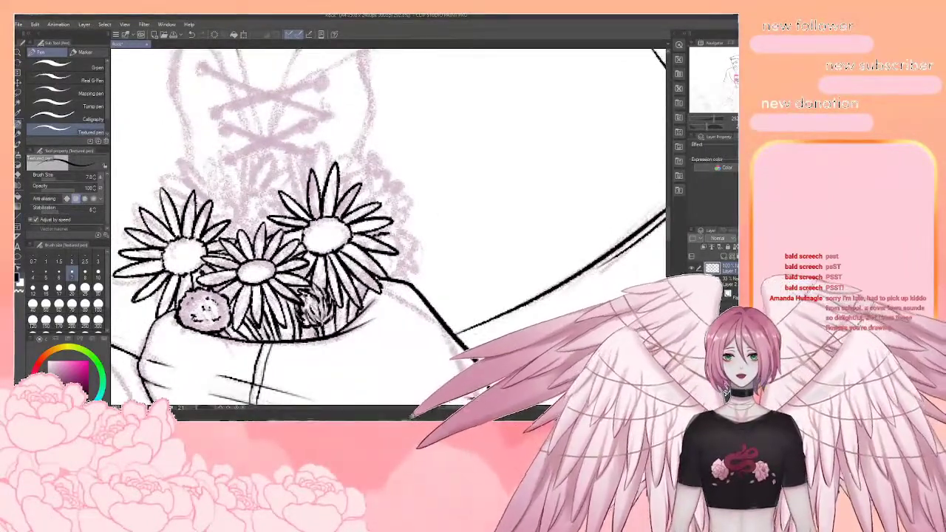
left_click_drag(404, 253, 402, 281)
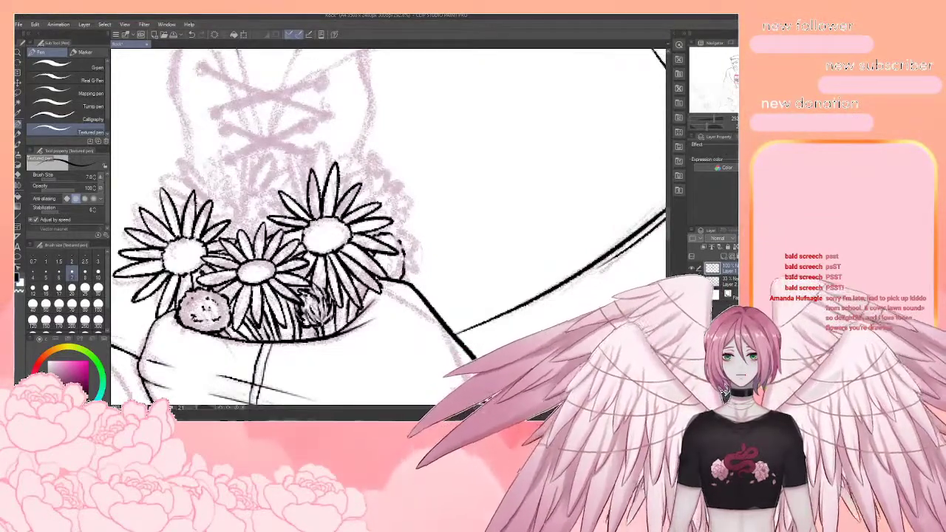
left_click_drag(388, 264, 391, 274)
left_click_drag(393, 269, 402, 274)
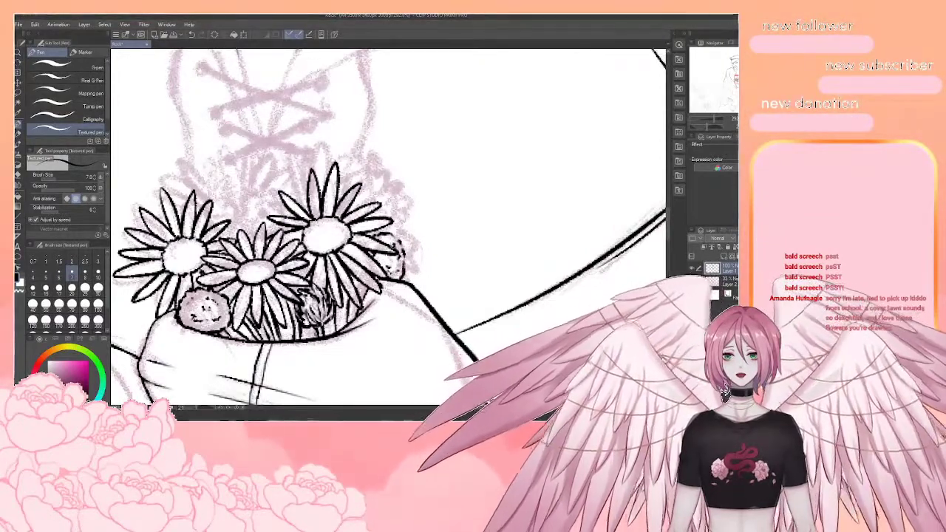
Ink the narrow petals of the partly hidden flower above the small speckled bloom at the bouquet's right edge
left_click_drag(411, 229, 388, 240)
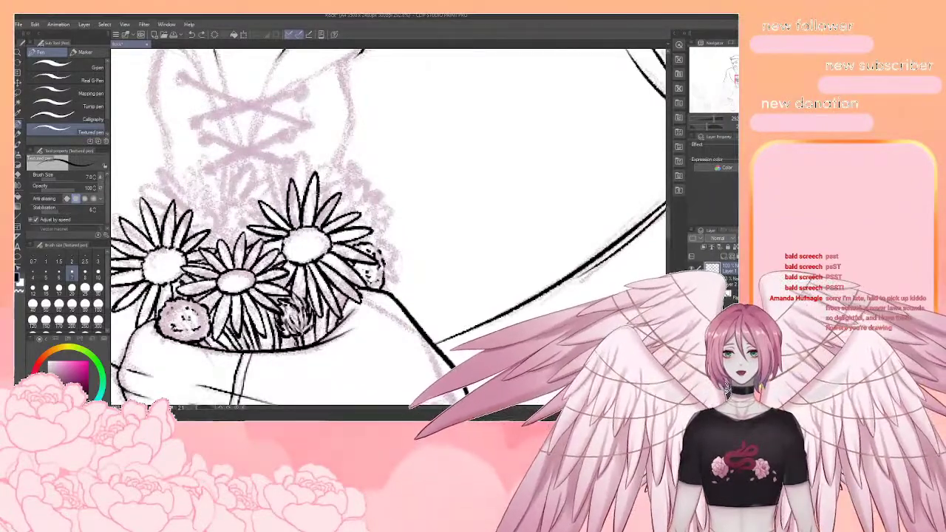
left_click_drag(380, 212, 376, 246)
mouse_move(365, 211)
left_mouse_down()
mouse_move(367, 235)
mouse_move(392, 256)
mouse_move(389, 287)
mouse_move(399, 298)
mouse_move(431, 228)
mouse_move(482, 251)
mouse_move(473, 239)
mouse_move(455, 241)
mouse_move(480, 228)
left_mouse_up()
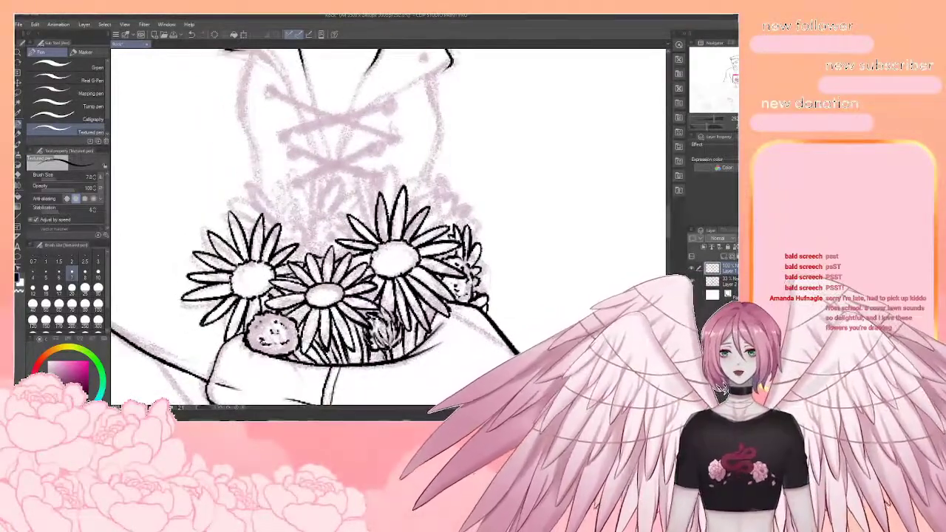
Ink a spiky bud above the front daisy, in the gap between the left and right daisies
mouse_move(309, 245)
left_mouse_down()
mouse_move(319, 254)
mouse_move(310, 228)
mouse_move(342, 210)
mouse_move(357, 244)
mouse_move(347, 258)
mouse_move(324, 234)
left_mouse_up()
left_click_drag(321, 247, 329, 220)
mouse_move(325, 235)
left_mouse_down()
mouse_move(331, 218)
mouse_move(340, 241)
left_mouse_up()
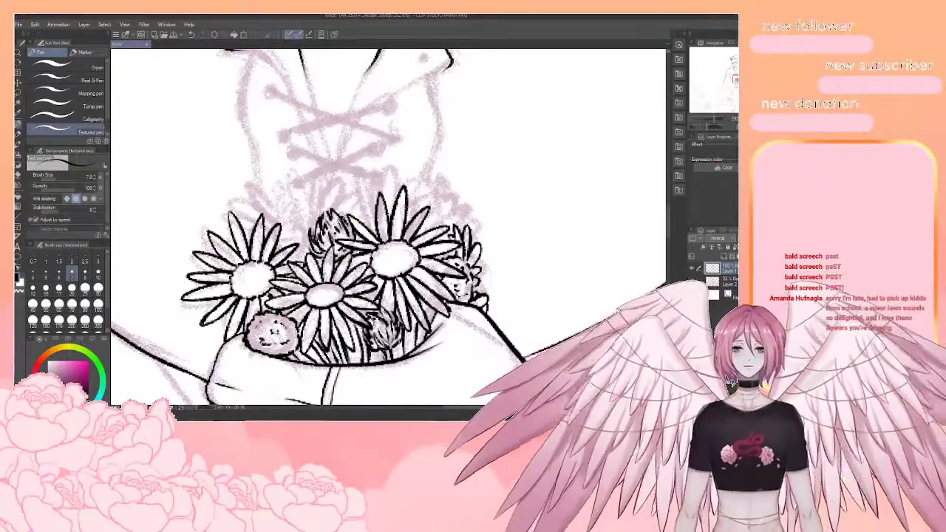
mouse_move(346, 220)
left_mouse_down()
mouse_move(357, 192)
mouse_move(349, 198)
left_mouse_up()
Ink the long fanned petals of the rear daisy above the left daisy, beside the spiky bud
left_click_drag(301, 217, 259, 165)
left_click_drag(258, 166, 292, 210)
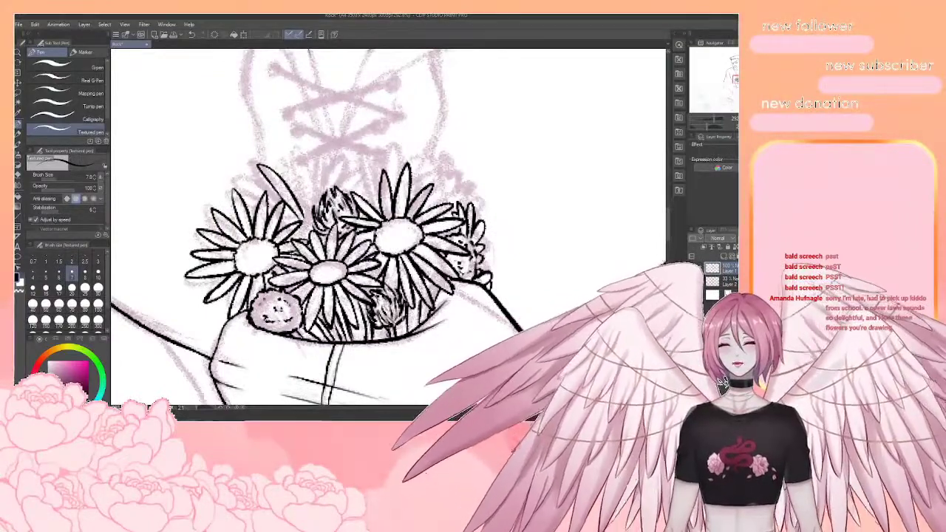
mouse_move(300, 222)
left_mouse_down()
mouse_move(287, 157)
mouse_move(305, 174)
left_mouse_up()
left_click_drag(311, 207, 321, 161)
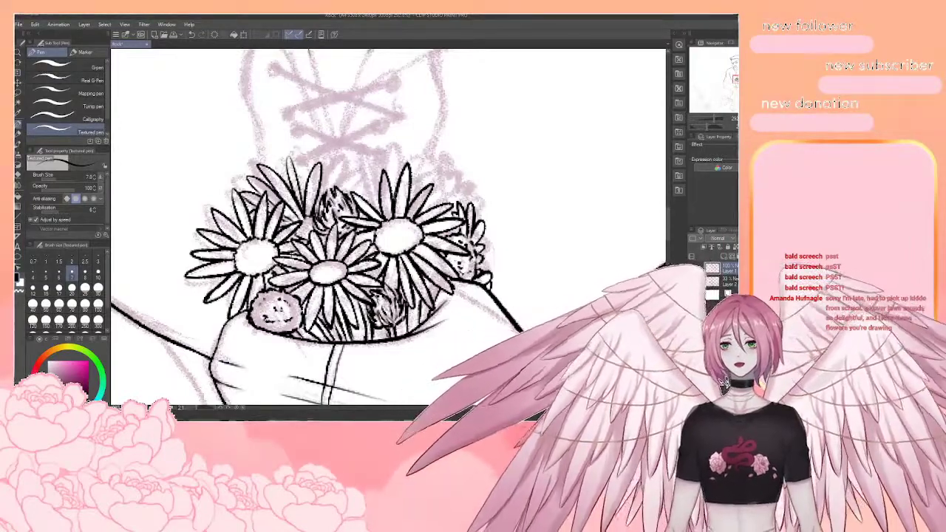
Fill the gaps beside the rear bud and behind the right daisy's upper petals with extra narrow petals
mouse_move(340, 214)
left_mouse_down()
mouse_move(312, 232)
mouse_move(312, 180)
mouse_move(323, 190)
left_mouse_up()
mouse_move(323, 189)
left_mouse_down()
mouse_move(313, 209)
mouse_move(325, 201)
mouse_move(351, 211)
mouse_move(336, 183)
left_mouse_up()
key("ctrl+z")
mouse_move(336, 183)
left_mouse_down()
mouse_move(354, 215)
mouse_move(344, 223)
left_mouse_up()
mouse_move(323, 186)
left_mouse_down()
mouse_move(351, 219)
mouse_move(328, 231)
mouse_move(322, 211)
left_mouse_up()
mouse_move(342, 194)
left_mouse_down()
mouse_move(339, 204)
mouse_move(369, 167)
left_mouse_up()
mouse_move(369, 168)
left_mouse_down()
mouse_move(374, 201)
mouse_move(346, 176)
mouse_move(358, 194)
left_mouse_up()
left_click_drag(355, 194, 361, 176)
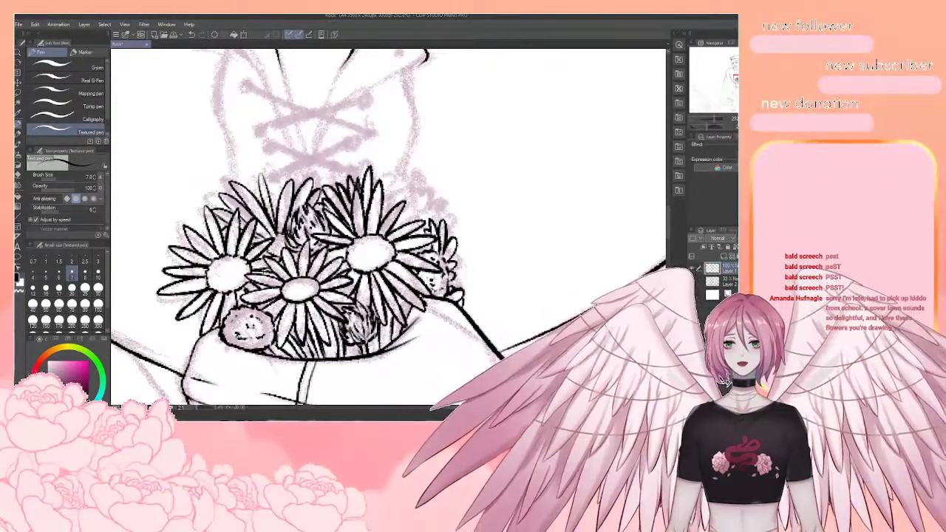
Ink the dense spiky bud at the bouquet's upper right, with its base strokes and the small petals beside it
mouse_move(380, 218)
left_mouse_down()
mouse_move(405, 188)
mouse_move(413, 204)
mouse_move(402, 223)
mouse_move(387, 223)
left_mouse_up()
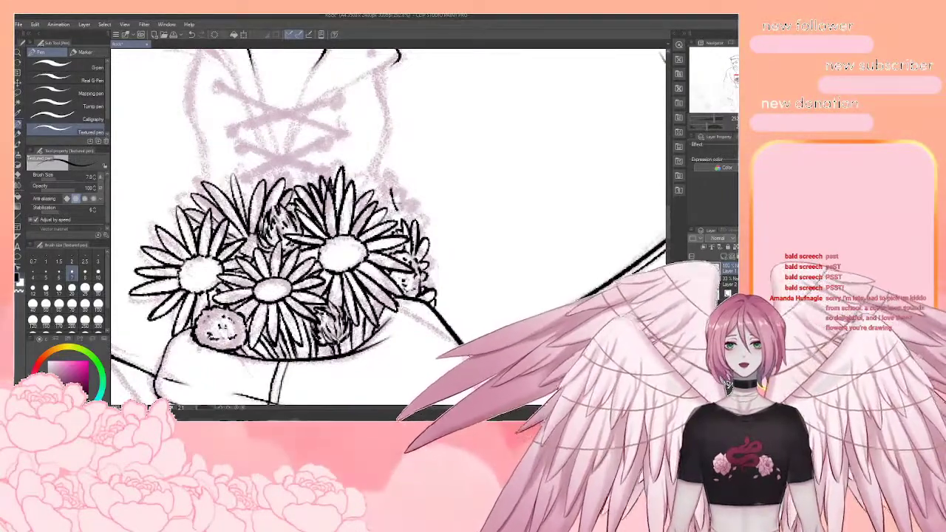
mouse_move(382, 198)
left_mouse_down()
mouse_move(386, 207)
mouse_move(386, 175)
mouse_move(380, 196)
left_mouse_up()
mouse_move(388, 183)
left_mouse_down()
mouse_move(390, 201)
mouse_move(376, 201)
left_mouse_up()
mouse_move(377, 194)
left_mouse_down()
mouse_move(383, 211)
mouse_move(376, 179)
left_mouse_up()
mouse_move(376, 176)
left_mouse_down()
mouse_move(380, 193)
mouse_move(357, 192)
left_mouse_up()
left_click_drag(361, 176, 353, 194)
mouse_move(354, 187)
left_mouse_down()
mouse_move(360, 202)
mouse_move(372, 190)
left_mouse_up()
mouse_move(381, 170)
left_mouse_down()
mouse_move(374, 193)
mouse_move(391, 189)
left_mouse_up()
mouse_move(392, 173)
left_mouse_down()
mouse_move(385, 188)
mouse_move(375, 182)
left_mouse_up()
mouse_move(380, 167)
left_mouse_down()
mouse_move(369, 179)
mouse_move(372, 220)
left_mouse_up()
mouse_move(373, 212)
left_mouse_down()
mouse_move(373, 232)
mouse_move(376, 218)
mouse_move(400, 215)
left_mouse_up()
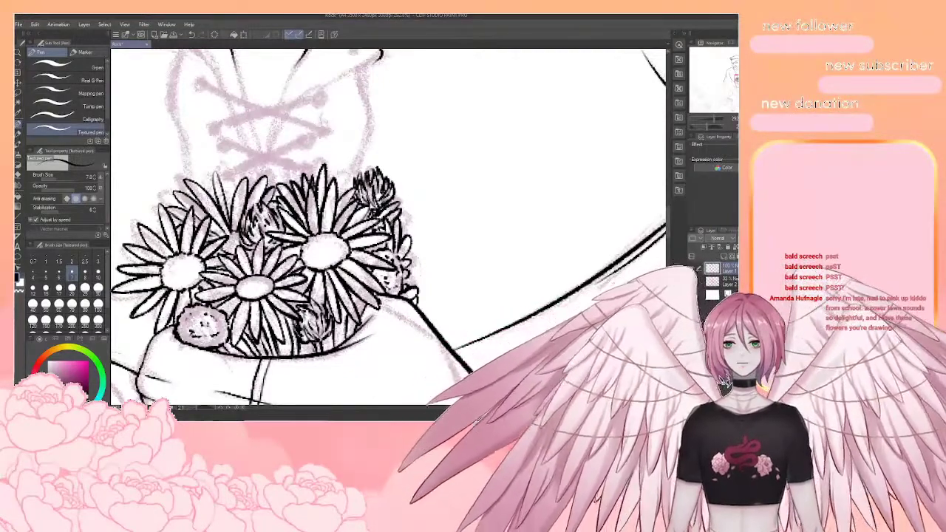
mouse_move(357, 178)
left_mouse_down()
mouse_move(342, 180)
mouse_move(351, 192)
left_mouse_up()
mouse_move(349, 180)
left_mouse_down()
mouse_move(335, 191)
mouse_move(368, 179)
left_mouse_up()
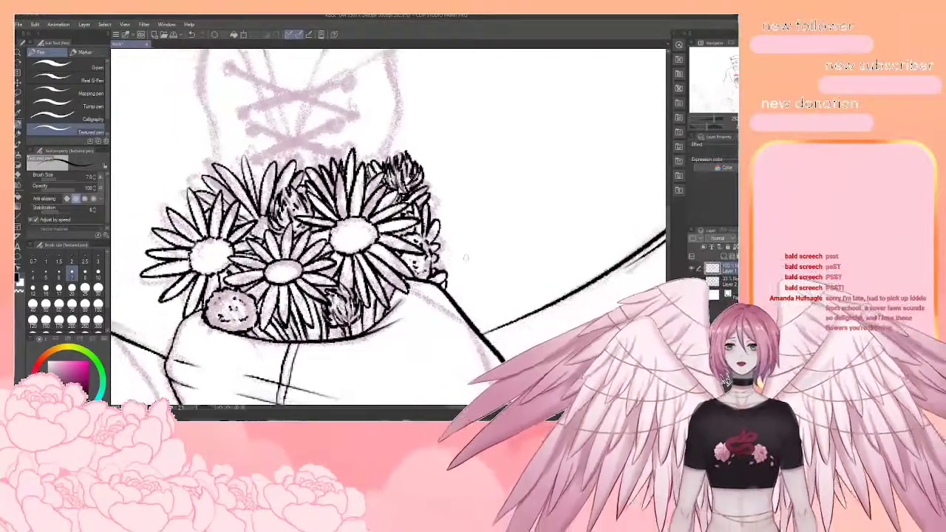
Ink the first diagonal lace of the bodice as a narrow band with round eyelets, redoing the uneven line
scroll(466, 258, "down", 3)
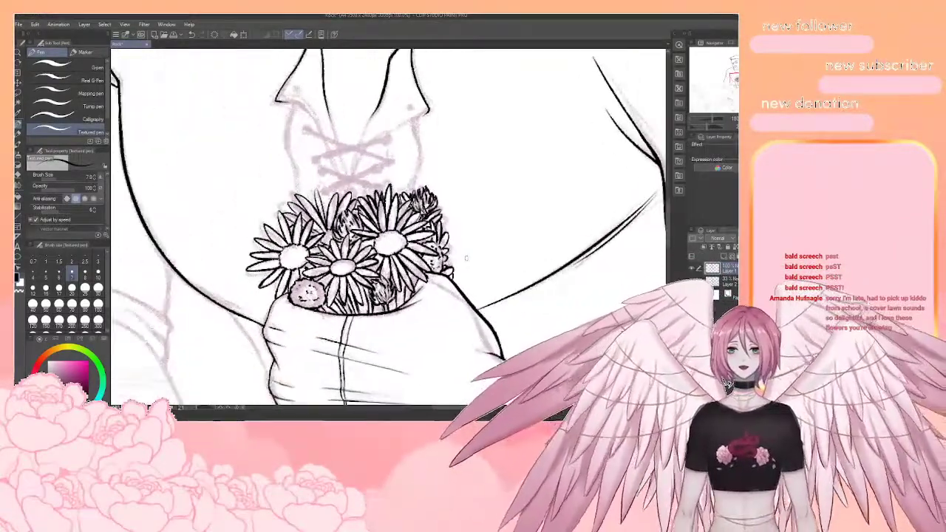
left_click_drag(392, 229, 444, 302)
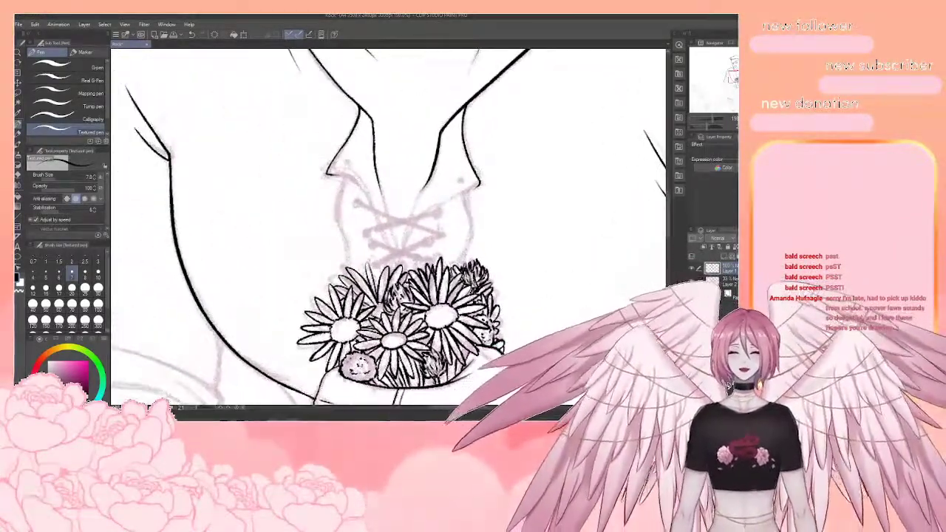
scroll(463, 268, "up", 2)
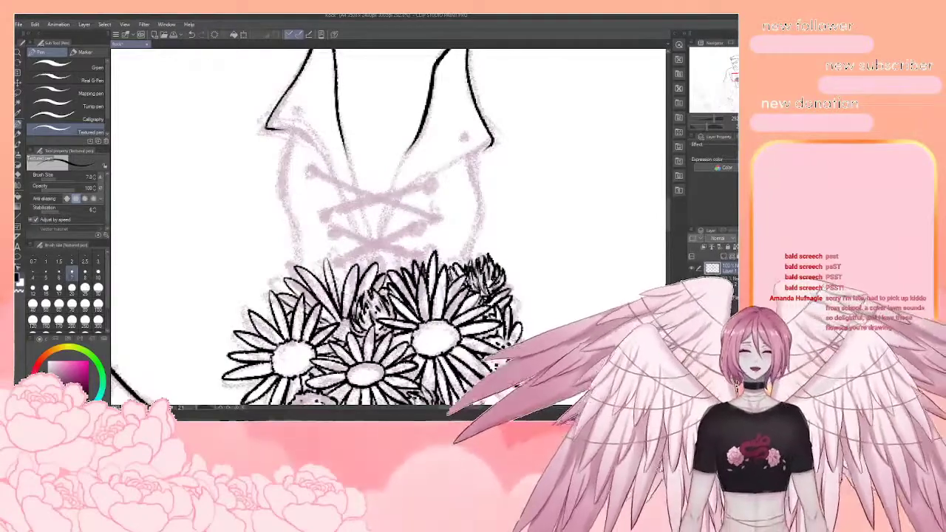
key("r")
left_click_drag(503, 177, 500, 283)
key("space")
left_click_drag(532, 197, 492, 204)
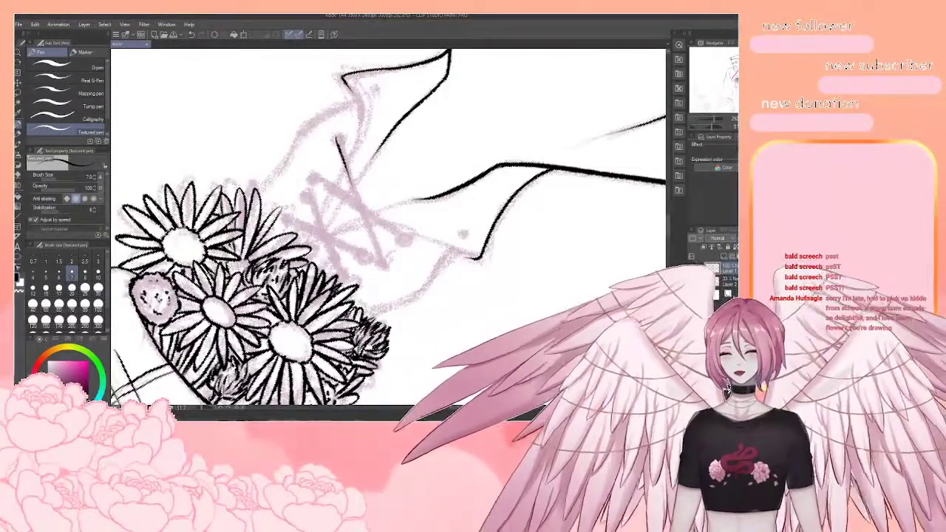
left_click_drag(337, 139, 368, 237)
key("ctrl+z")
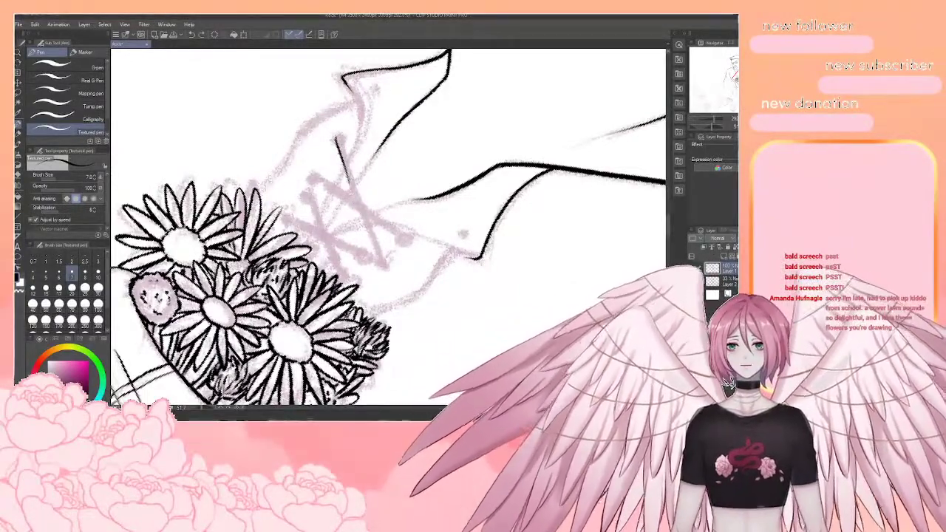
left_click_drag(336, 139, 369, 243)
key("ctrl+z")
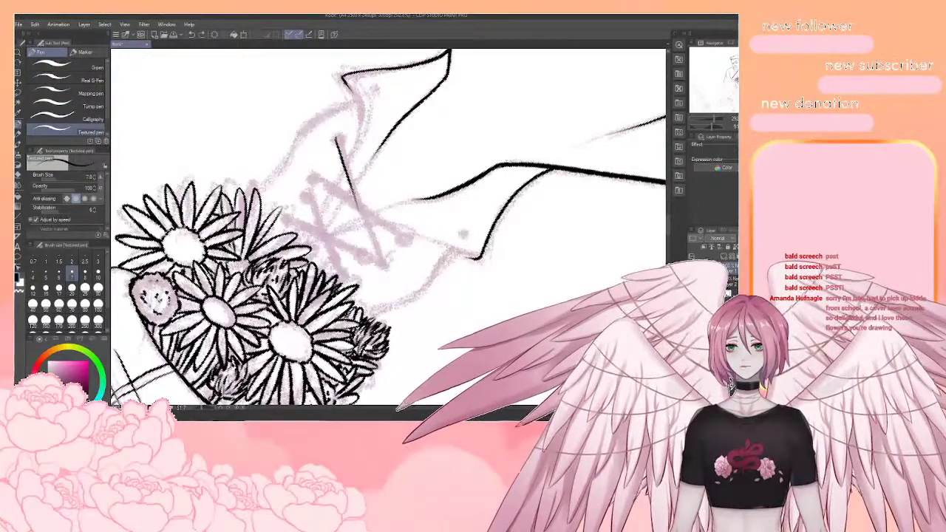
mouse_move(352, 188)
left_mouse_down()
mouse_move(378, 264)
mouse_move(385, 257)
left_mouse_up()
left_click_drag(336, 137, 384, 263)
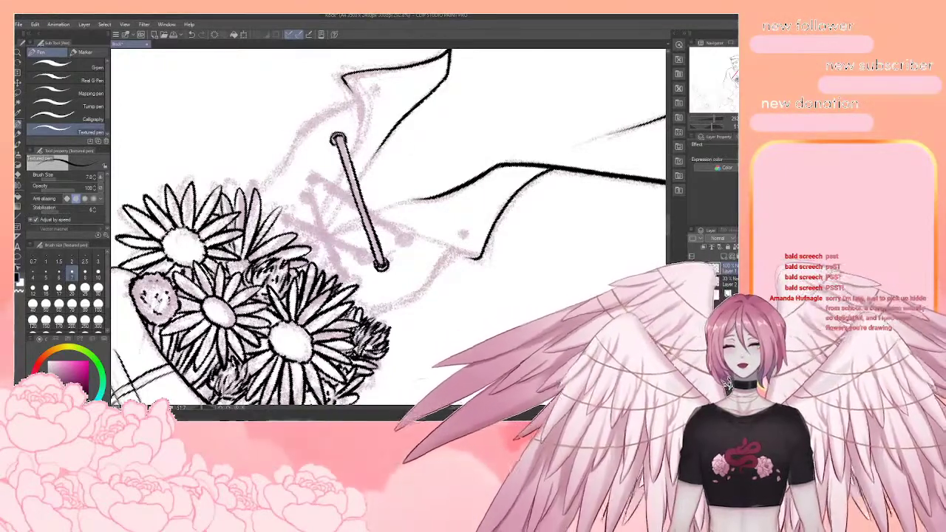
Ink the second bodice lace crossing behind the first one, as a narrow band with round ends
key("r")
mouse_move(444, 179)
left_mouse_down()
mouse_move(384, 153)
mouse_move(324, 191)
left_mouse_up()
key("p")
mouse_move(449, 214)
left_mouse_down()
mouse_move(449, 244)
mouse_move(444, 201)
mouse_move(475, 157)
left_mouse_up()
key("r")
left_click_drag(414, 233, 418, 196)
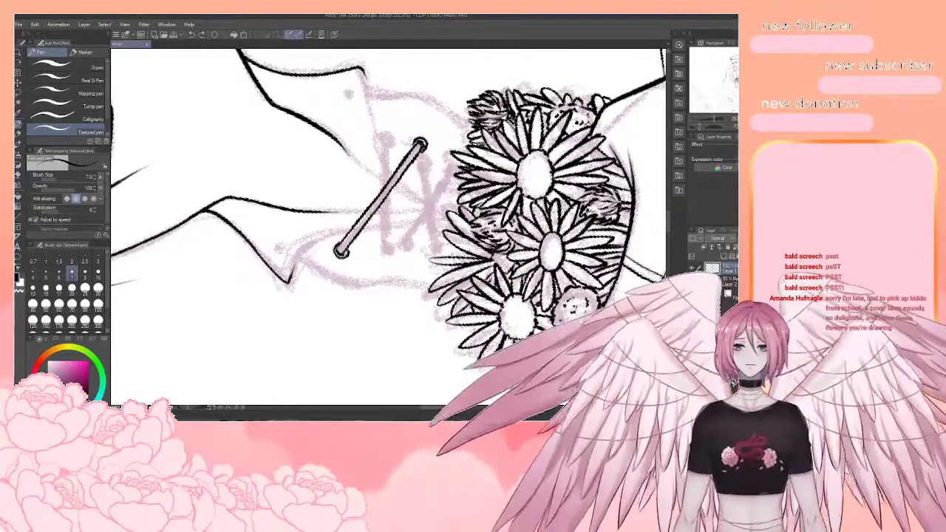
mouse_move(386, 138)
left_mouse_down()
mouse_move(361, 111)
mouse_move(362, 153)
left_mouse_up()
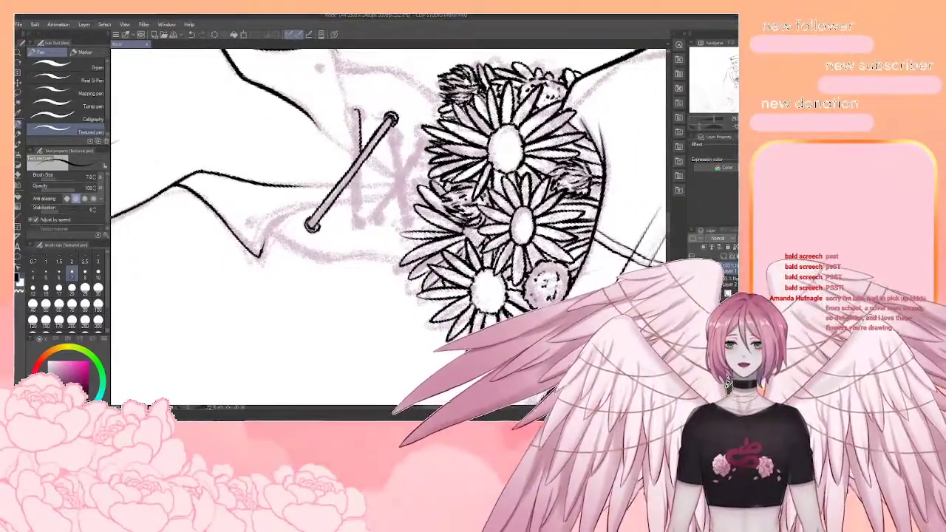
mouse_move(354, 111)
left_mouse_down()
mouse_move(365, 163)
mouse_move(359, 153)
left_mouse_up()
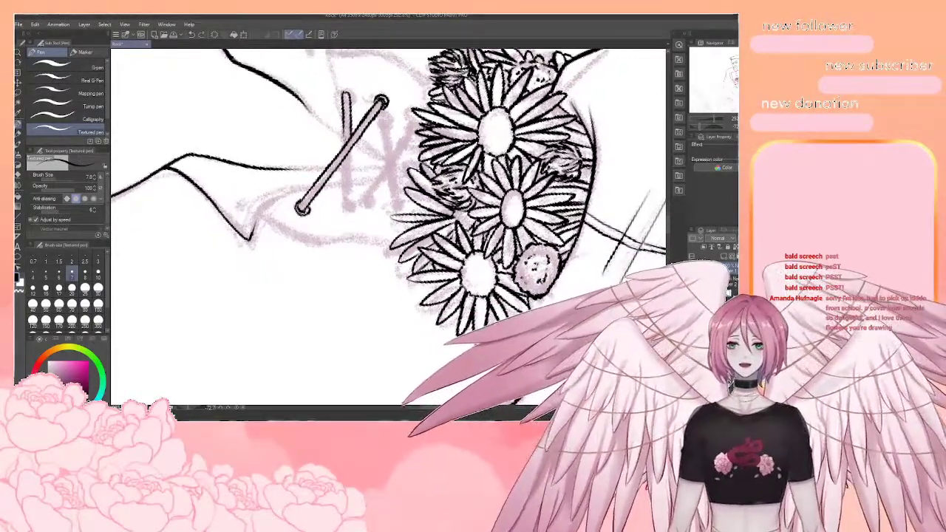
left_click_drag(344, 117, 345, 139)
mouse_move(362, 170)
left_mouse_down()
mouse_move(358, 145)
mouse_move(340, 185)
left_mouse_up()
mouse_move(347, 120)
left_mouse_down()
mouse_move(349, 187)
mouse_move(332, 192)
mouse_move(336, 257)
left_mouse_up()
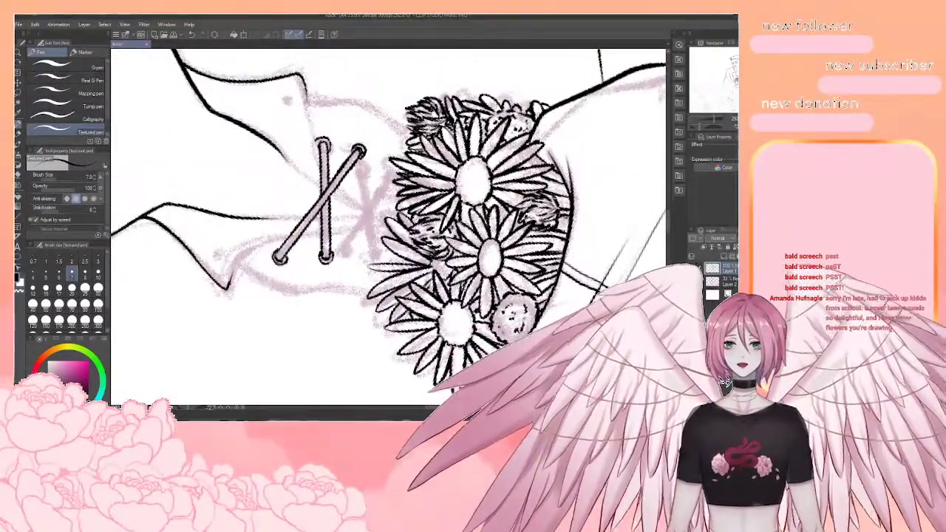
Ink the right collar flap's lower edge, a small round eyelet near its tip, and the neckline edge down to the laces
left_click_drag(303, 80, 317, 154)
left_click_drag(285, 94, 289, 102)
key("r")
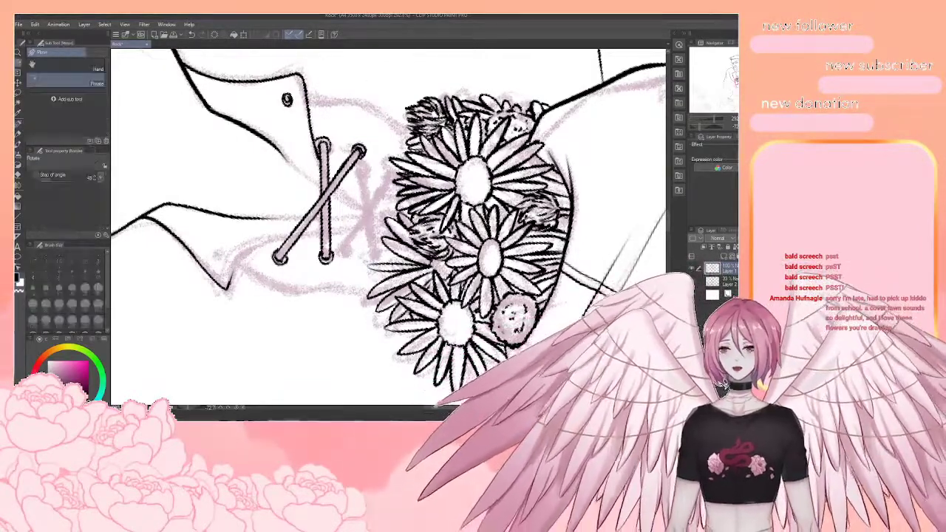
left_click_drag(358, 86, 462, 190)
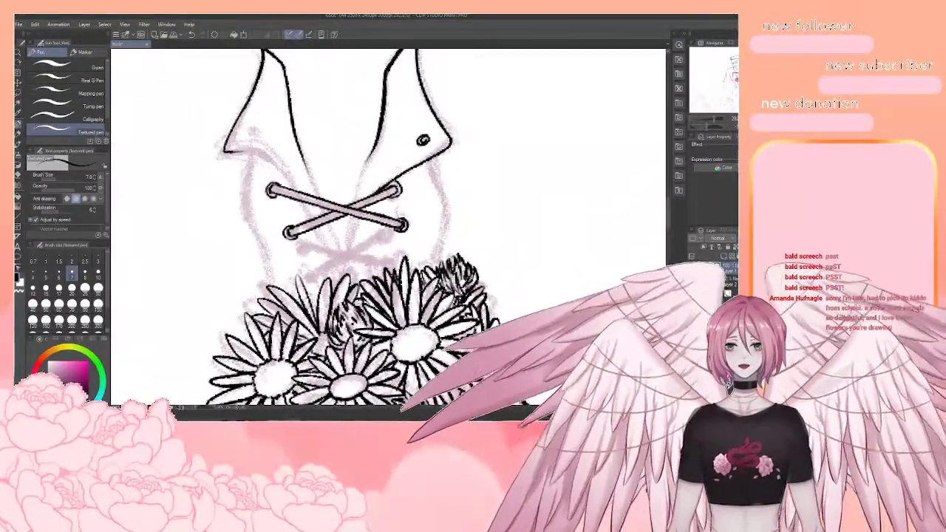
left_click_drag(369, 161, 356, 199)
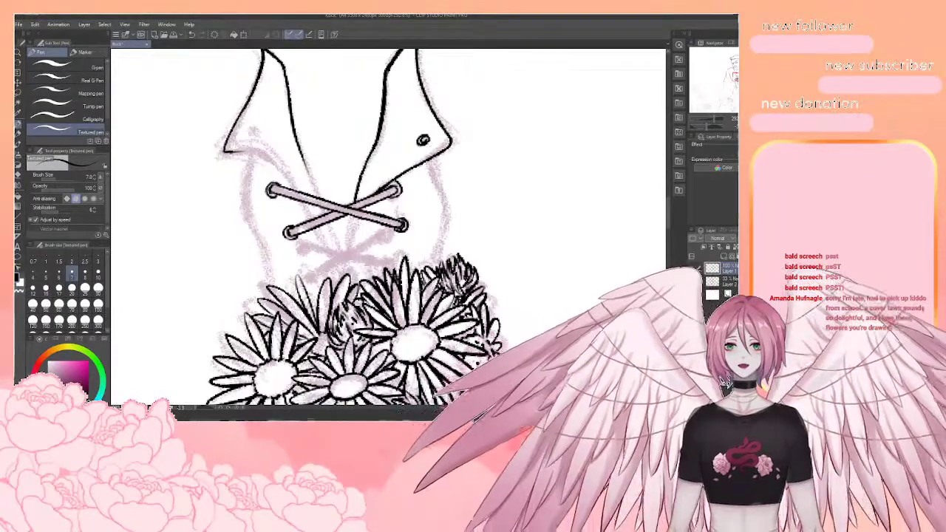
Ink the loose cord hanging from the right collar flap to the bouquet, and the curved lace running from the flap's eyelet to the neckline
mouse_move(428, 164)
left_mouse_down()
mouse_move(355, 151)
mouse_move(370, 211)
mouse_move(360, 247)
left_mouse_up()
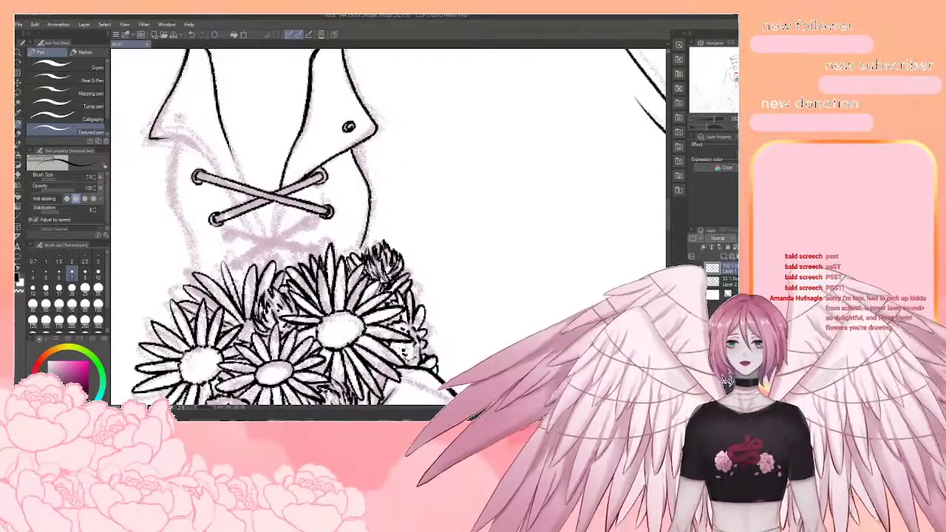
mouse_move(365, 164)
left_mouse_down()
mouse_move(377, 222)
mouse_move(369, 247)
mouse_move(427, 297)
mouse_move(468, 215)
mouse_move(458, 268)
left_mouse_up()
key("r")
left_click_drag(457, 268, 461, 245)
mouse_move(383, 151)
left_mouse_down()
mouse_move(349, 181)
mouse_move(349, 233)
left_mouse_up()
mouse_move(380, 150)
left_mouse_down()
mouse_move(345, 183)
mouse_move(348, 226)
left_mouse_up()
left_click_drag(344, 194, 346, 222)
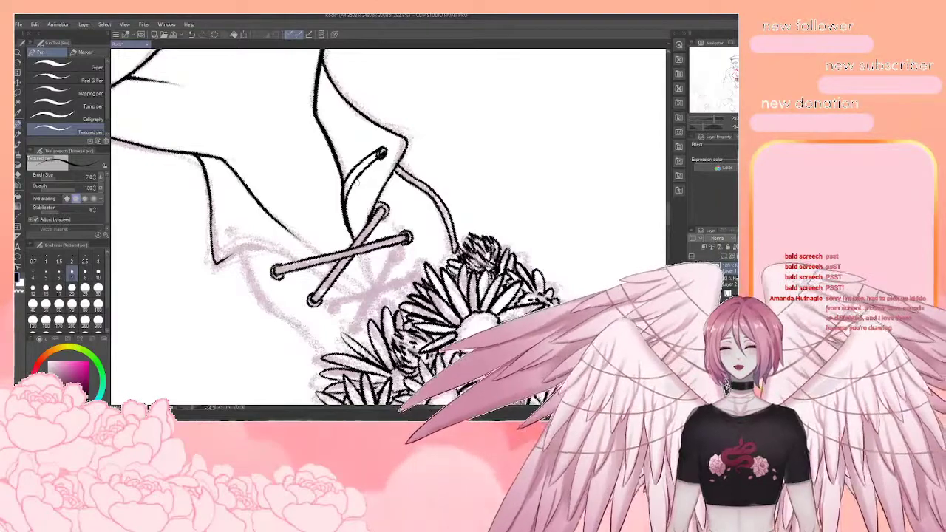
Erase the stray line bits around the right flap's lace and tidy its eyelet end
key("e")
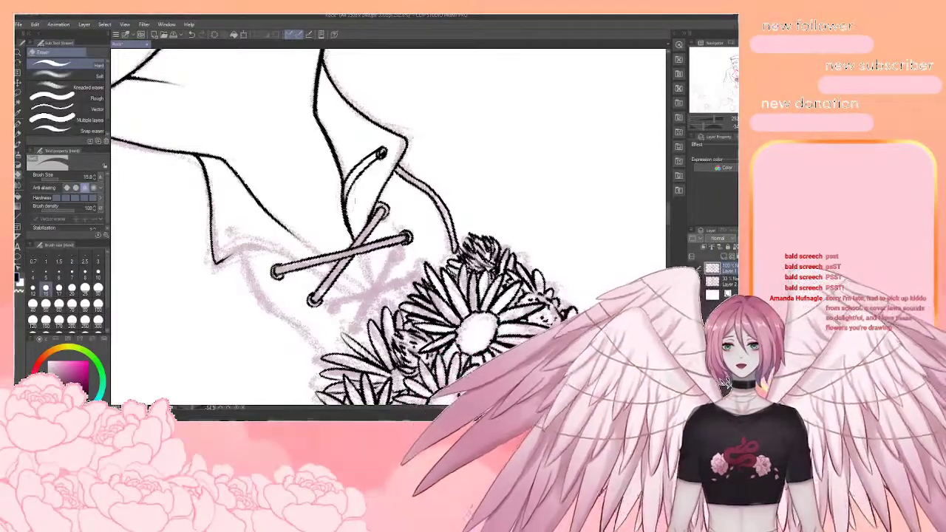
left_click_drag(343, 187, 340, 206)
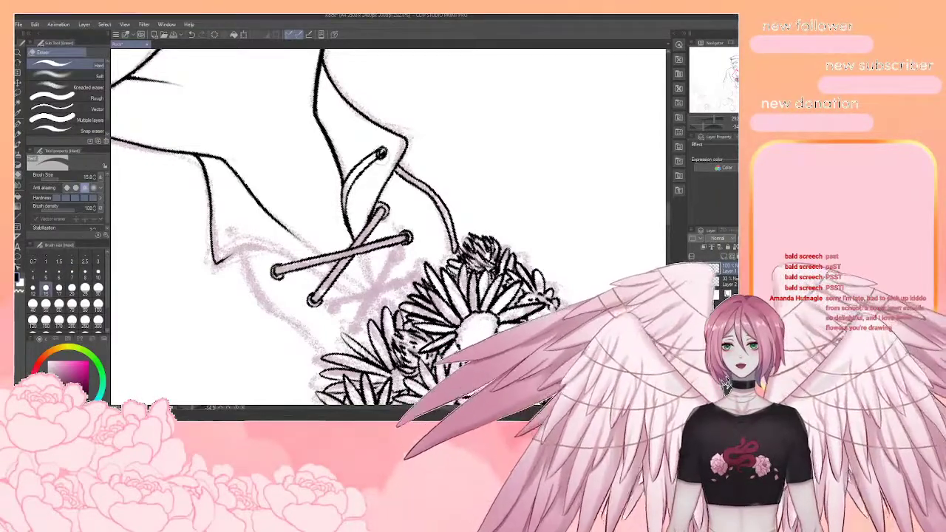
left_click_drag(380, 156, 380, 150)
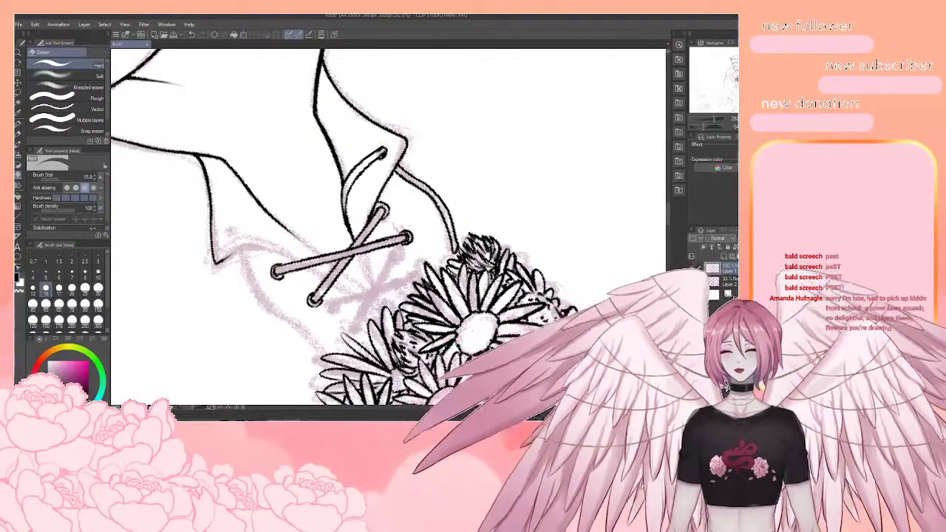
key("p")
key("r")
left_click_drag(444, 163, 473, 227)
key("p")
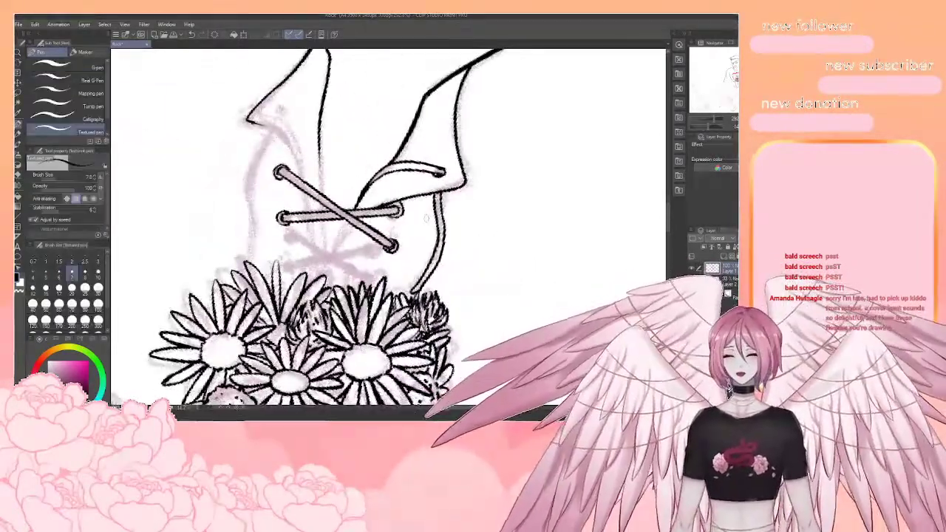
key("e")
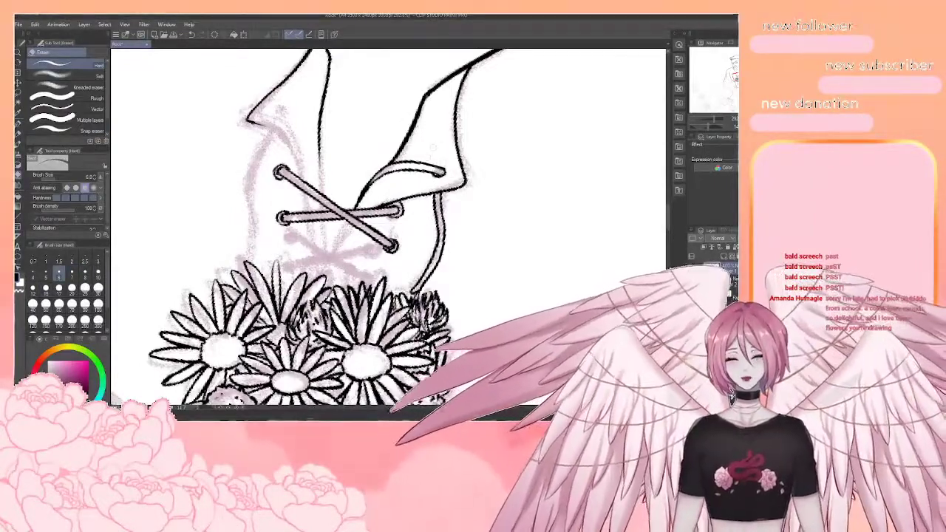
key("p")
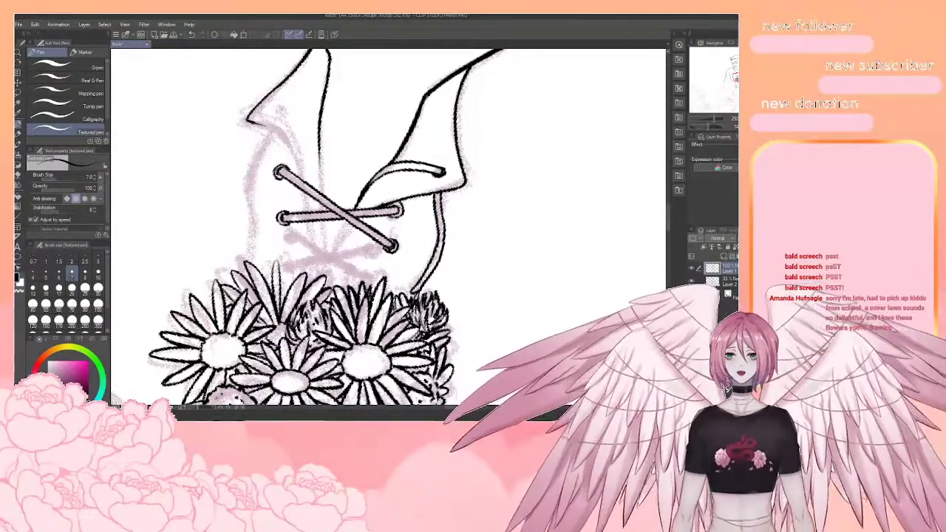
Ink the third lace just above the bouquet as a narrow band with round ends
key("r")
left_click_drag(421, 230, 397, 246)
key("p")
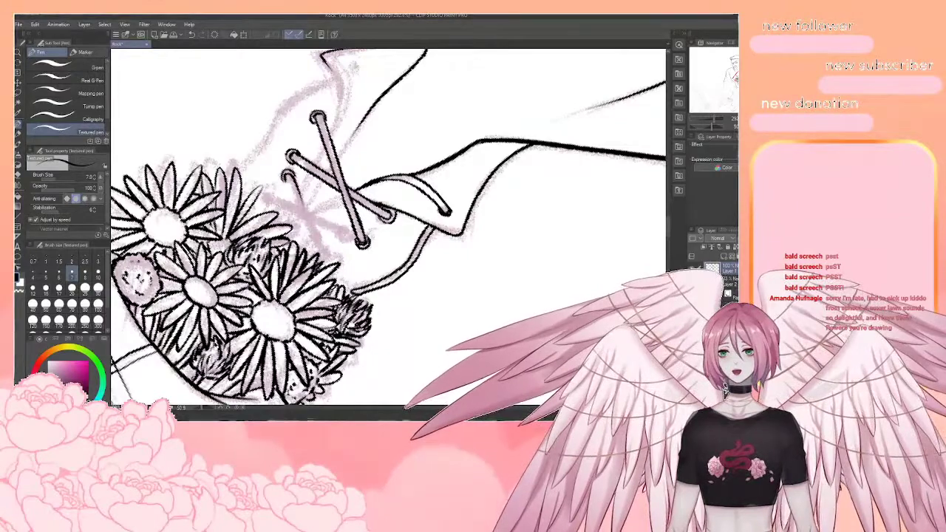
left_click_drag(298, 194, 329, 256)
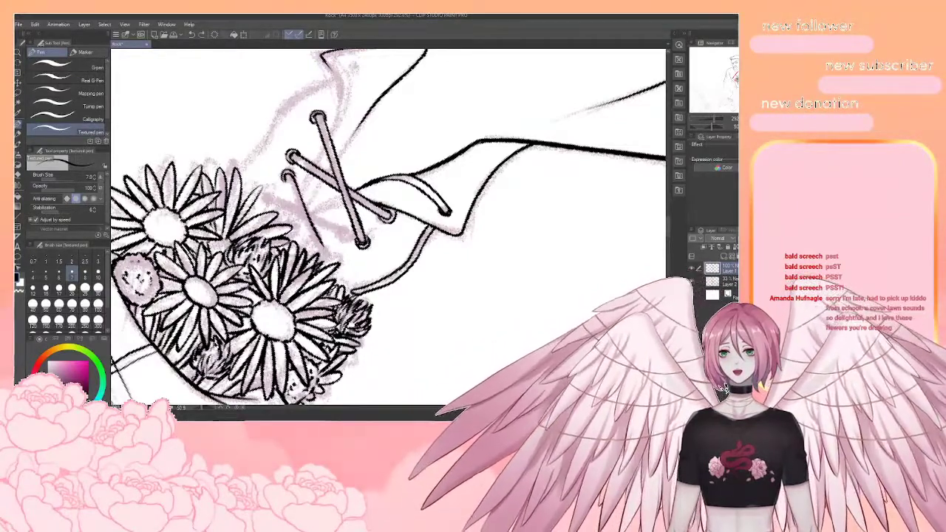
mouse_move(286, 181)
left_mouse_down()
mouse_move(326, 261)
mouse_move(342, 260)
mouse_move(334, 267)
mouse_move(344, 291)
mouse_move(319, 265)
left_mouse_up()
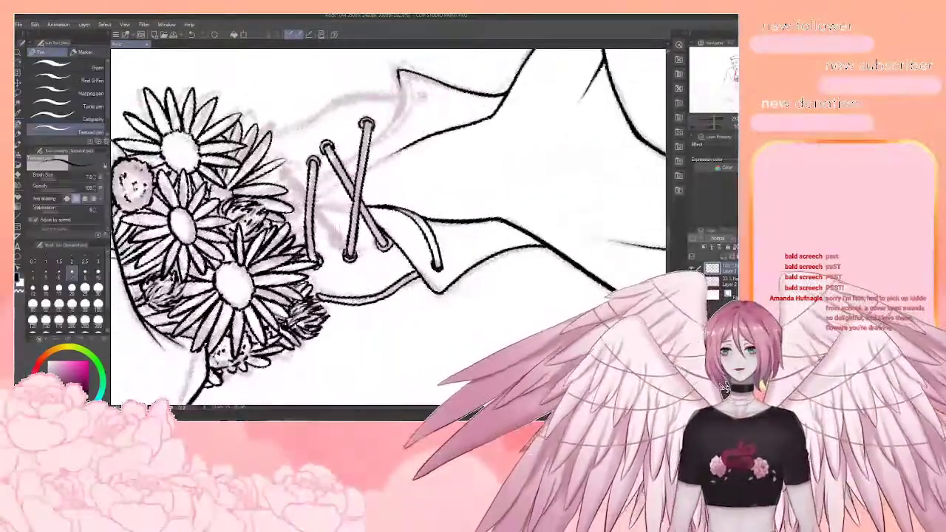
Ink the fourth lace crossing behind the third one, redoing the uneven line and rounding off its outer end
left_click_drag(315, 221, 345, 255)
left_click_drag(315, 205, 348, 248)
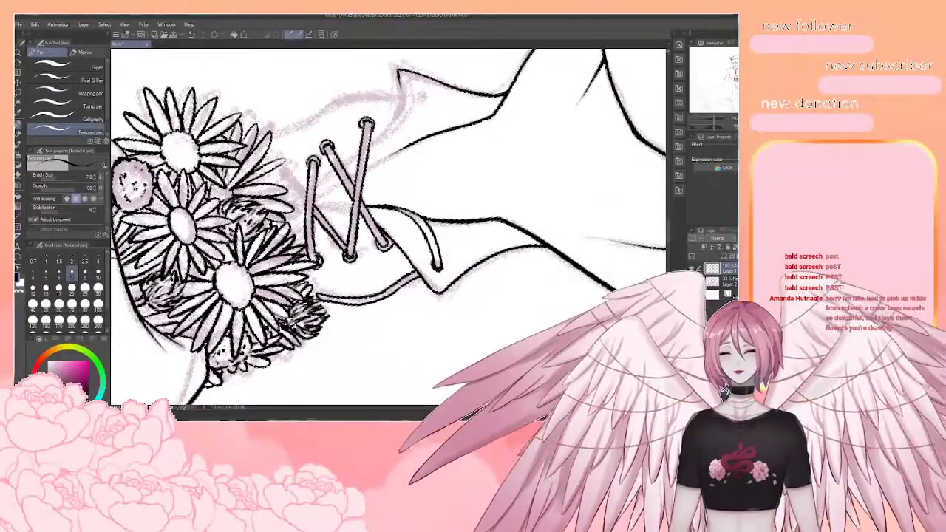
key("ctrl+z")
left_click_drag(314, 204, 348, 248)
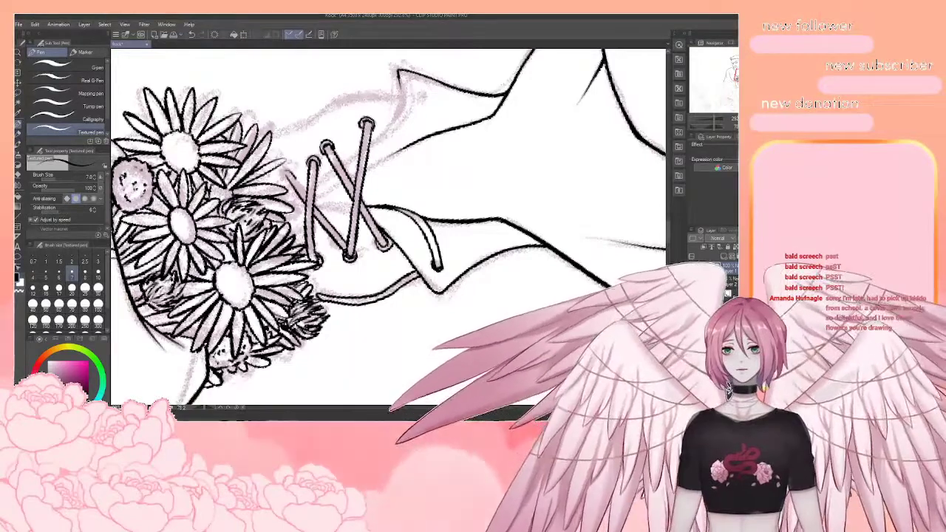
mouse_move(294, 178)
left_mouse_down()
mouse_move(310, 198)
mouse_move(291, 185)
left_mouse_up()
Ink both edges of the shirt opening through the gaps between the crossed laces, down to the bouquet
key("r")
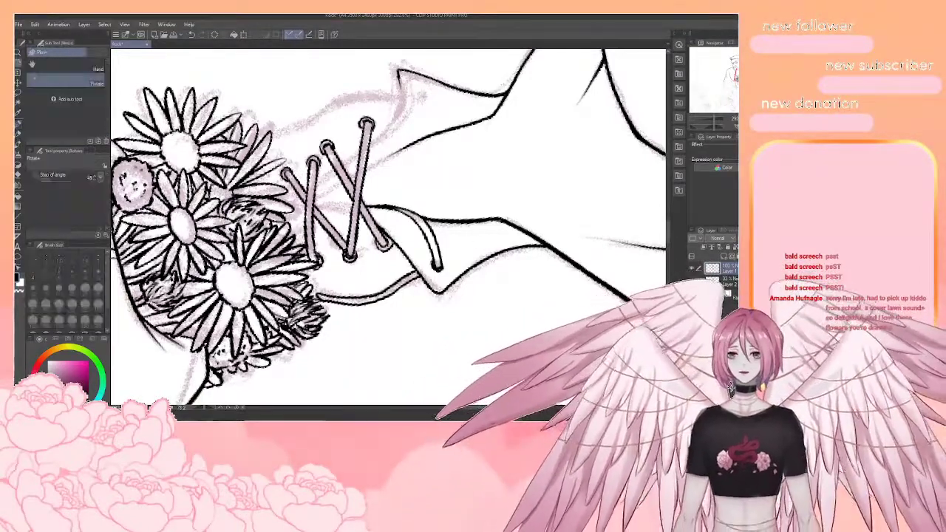
left_click_drag(432, 232, 400, 185)
key("p")
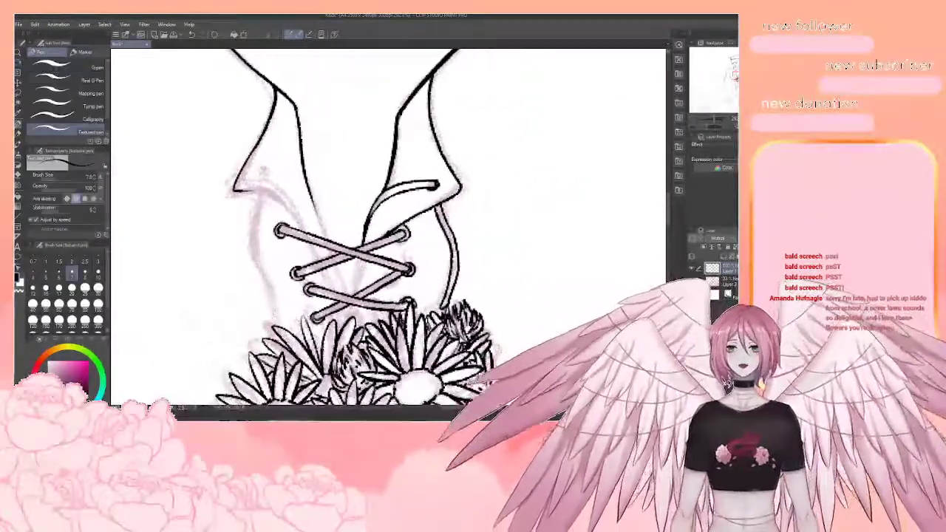
key("space")
mouse_move(361, 262)
left_mouse_down()
mouse_move(360, 216)
mouse_move(354, 254)
left_mouse_up()
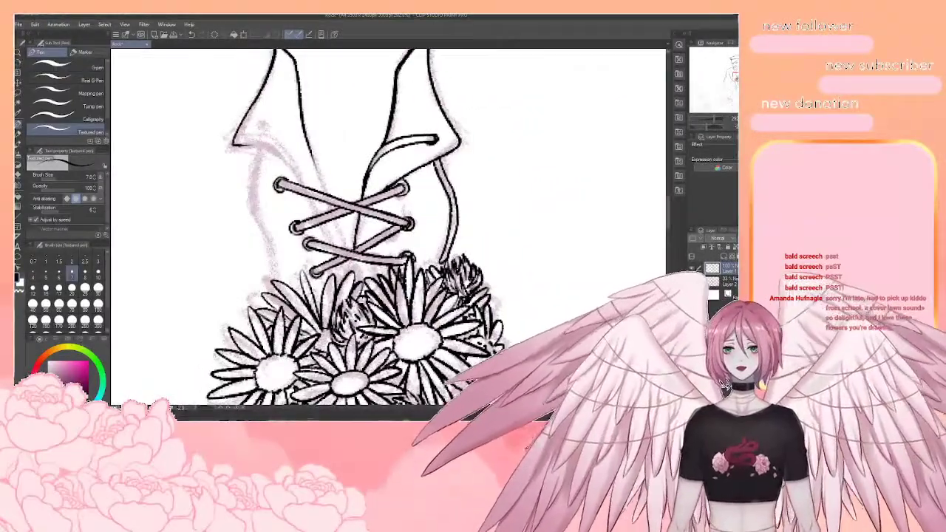
left_click_drag(363, 214, 358, 290)
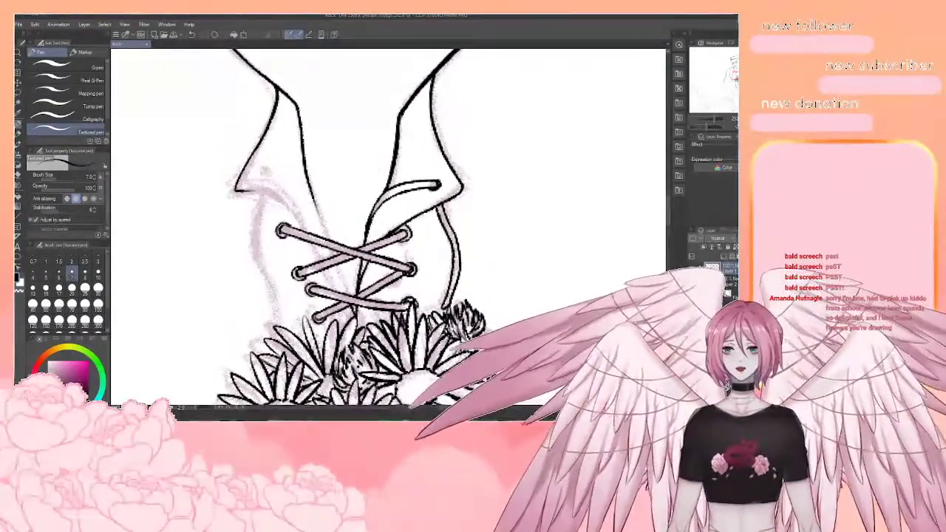
left_click_drag(315, 204, 349, 298)
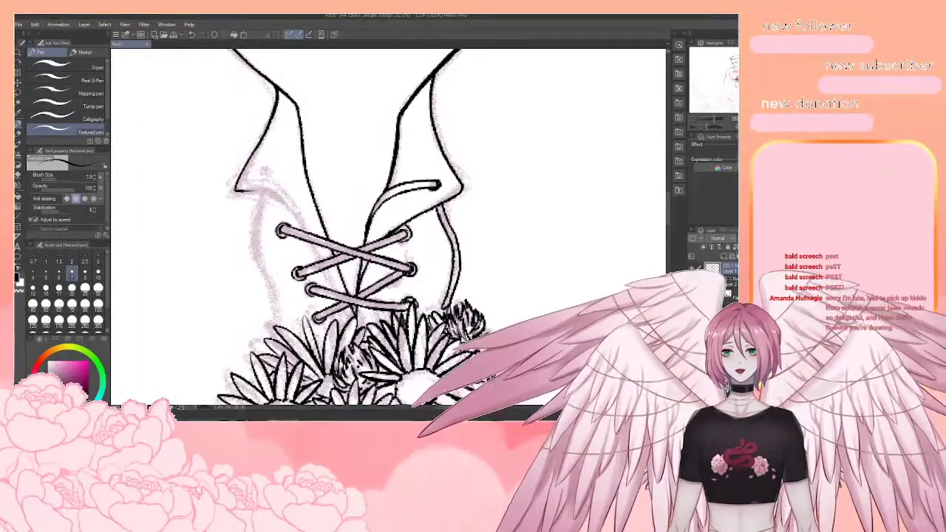
Ink the left collar flap's folded lower edge down through the laces, redoing the uneven strokes
left_click_drag(319, 267, 336, 294)
left_click_drag(309, 241, 321, 266)
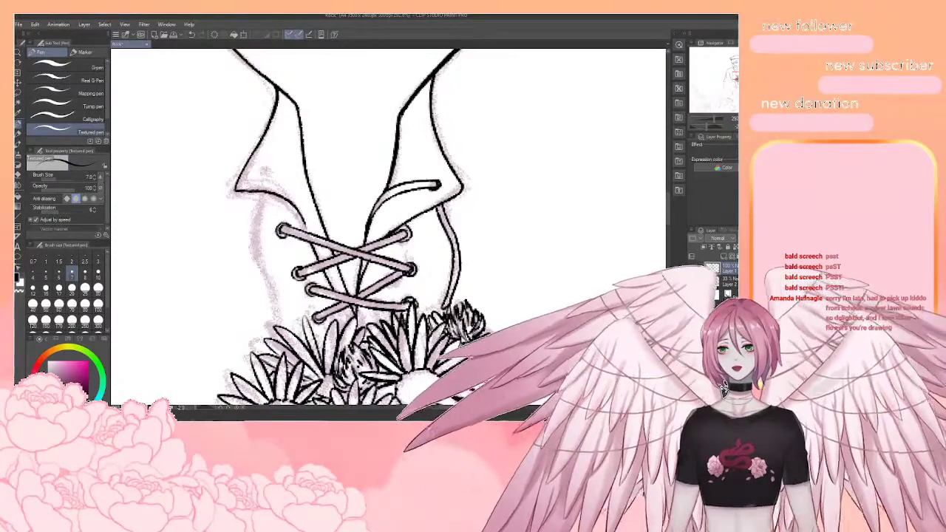
key("ctrl+z")
left_click_drag(238, 191, 292, 210)
key("ctrl+z")
key("ctrl+z")
key("ctrl+z")
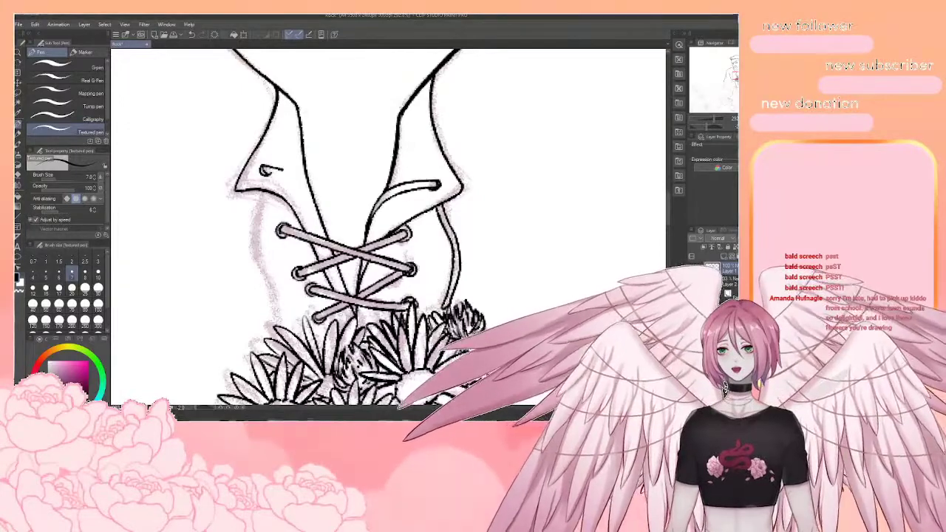
Ink the lace running from the left collar flap's eyelet to the neckline edge as a narrow curved band
left_click_drag(282, 170, 316, 204)
left_click_drag(271, 174, 319, 208)
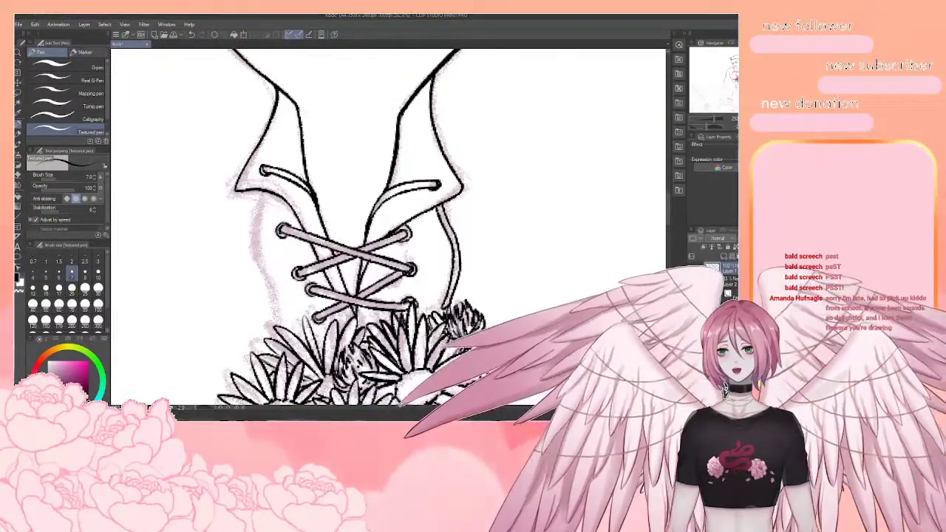
key("e")
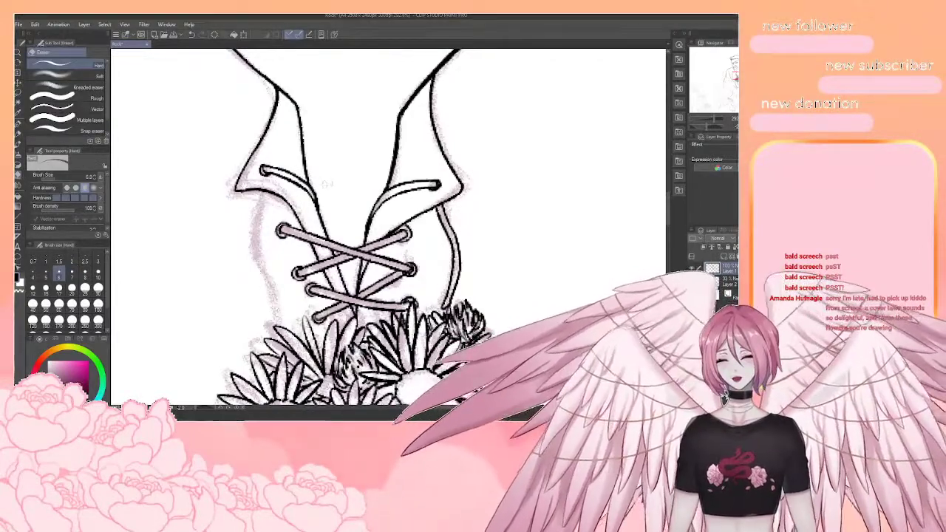
key("p")
Ink the loose cord hanging below the left collar flap as a narrow wavy band with a closed end
left_click_drag(347, 252, 360, 208)
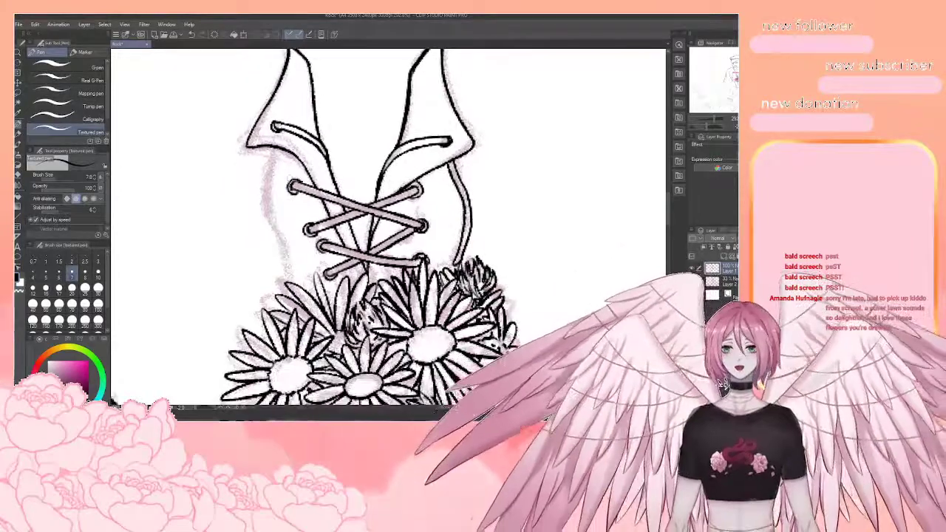
left_click_drag(272, 148, 288, 272)
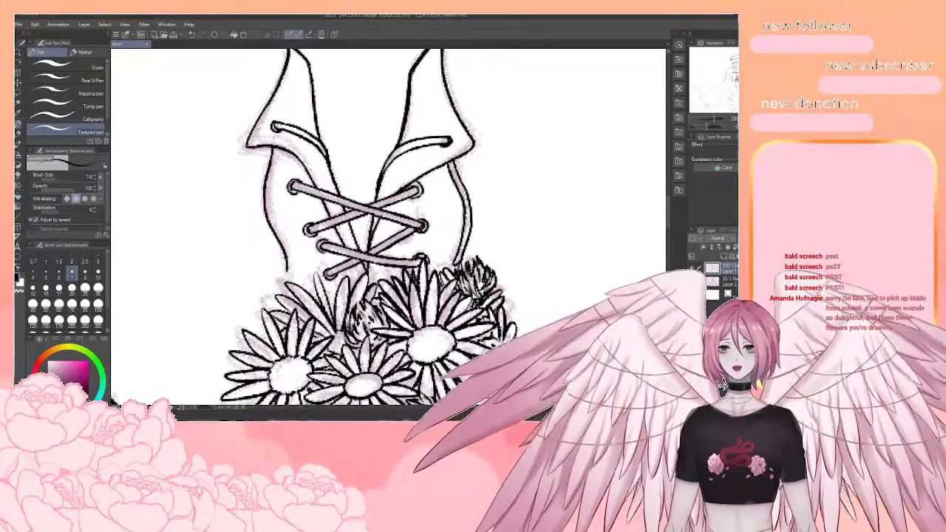
left_click_drag(277, 154, 271, 225)
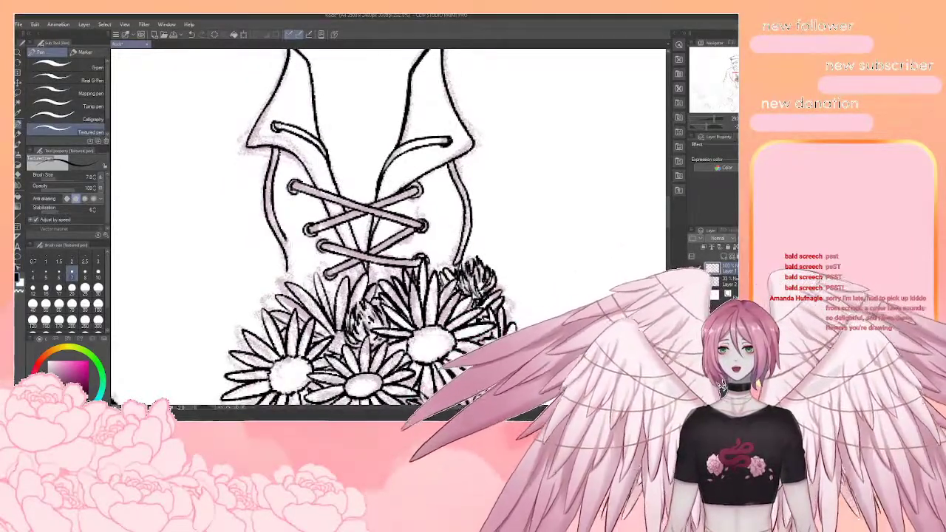
left_click_drag(287, 268, 294, 269)
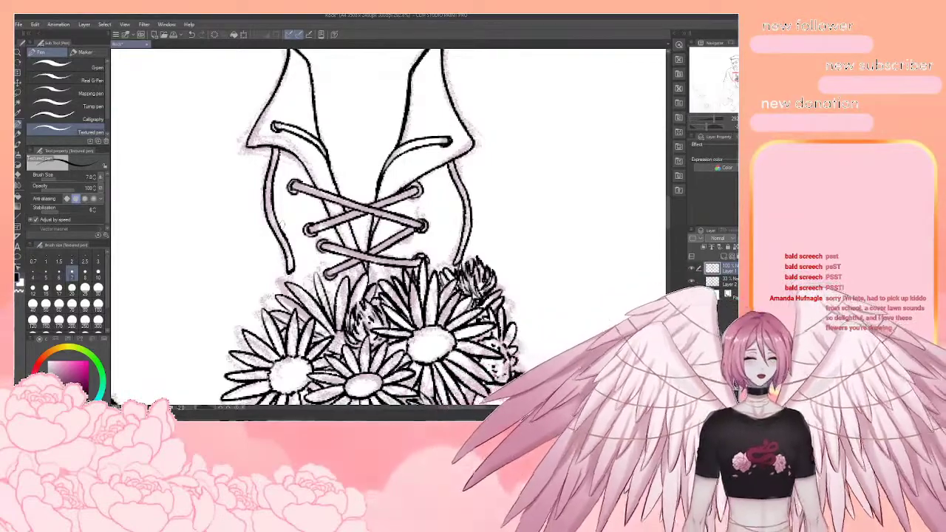
Ink the shirt's side edge and the short fold lines running down from below the fist to the waist
scroll(399, 233, "down", 10)
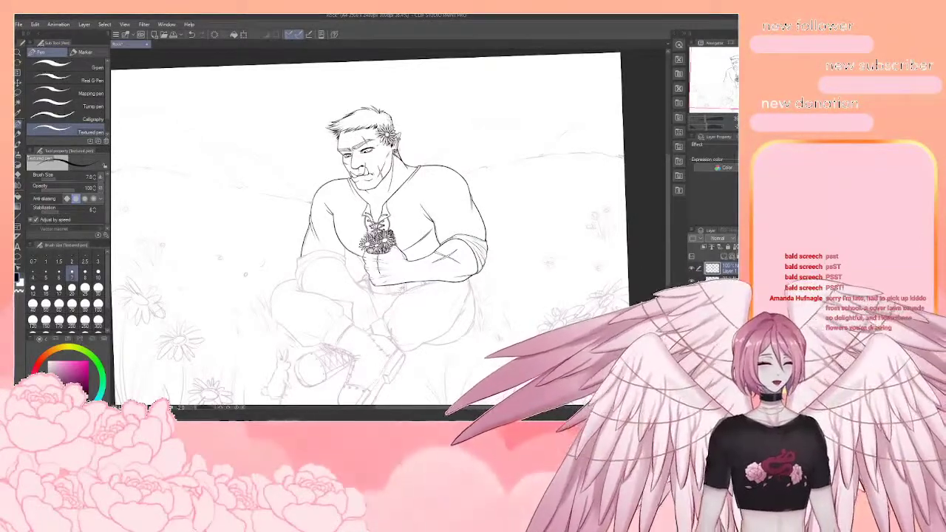
scroll(392, 229, "up", 6)
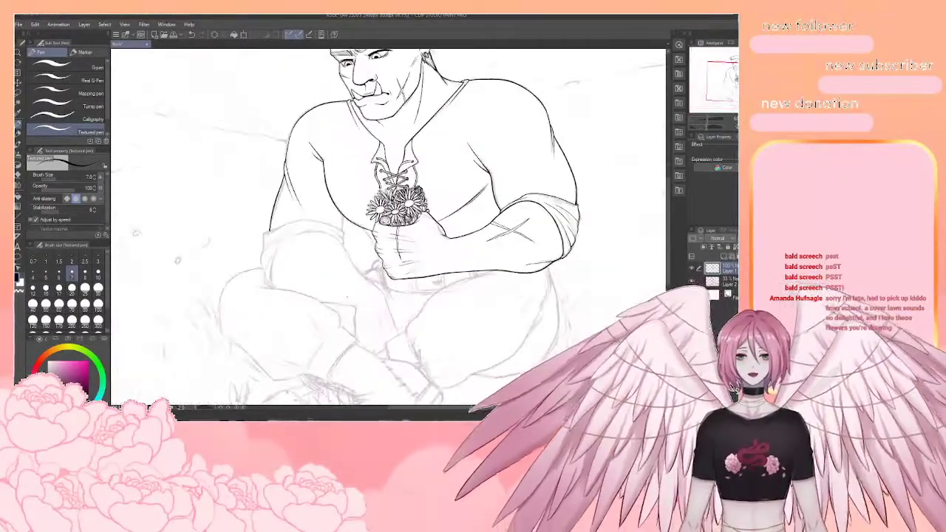
scroll(266, 303, "up", 4)
scroll(295, 310, "down", 6)
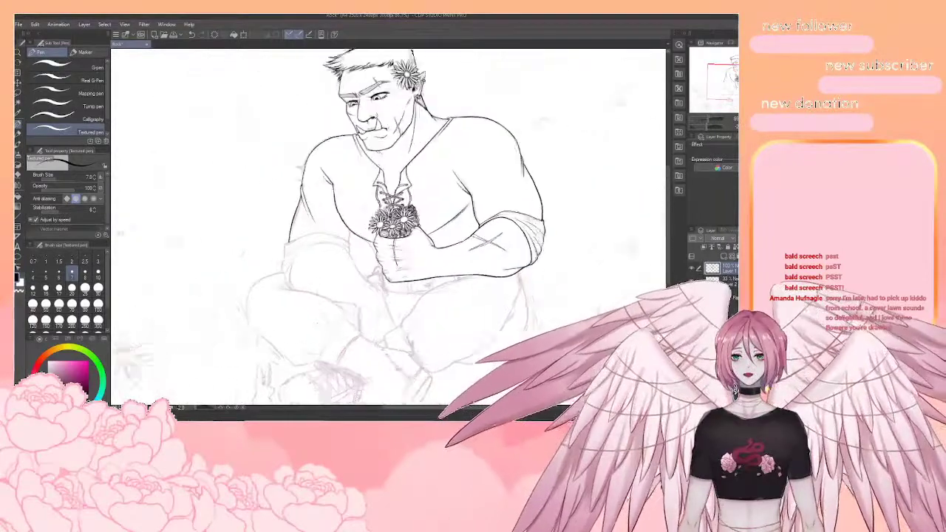
scroll(320, 327, "up", 2)
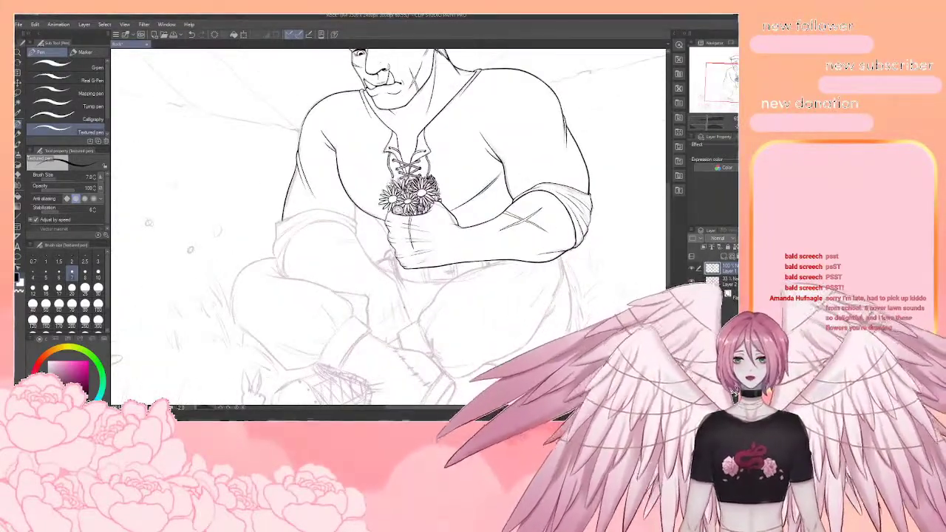
scroll(344, 238, "up", 3)
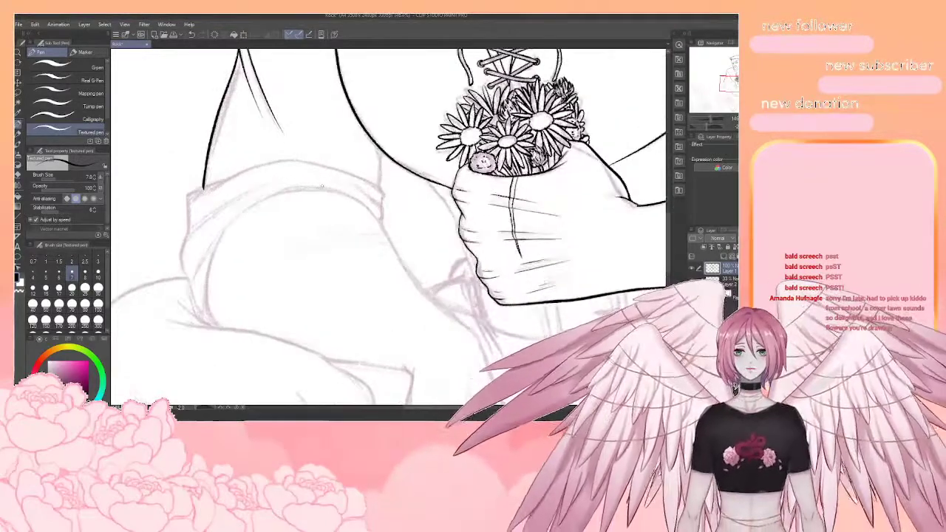
left_click_drag(322, 187, 192, 169)
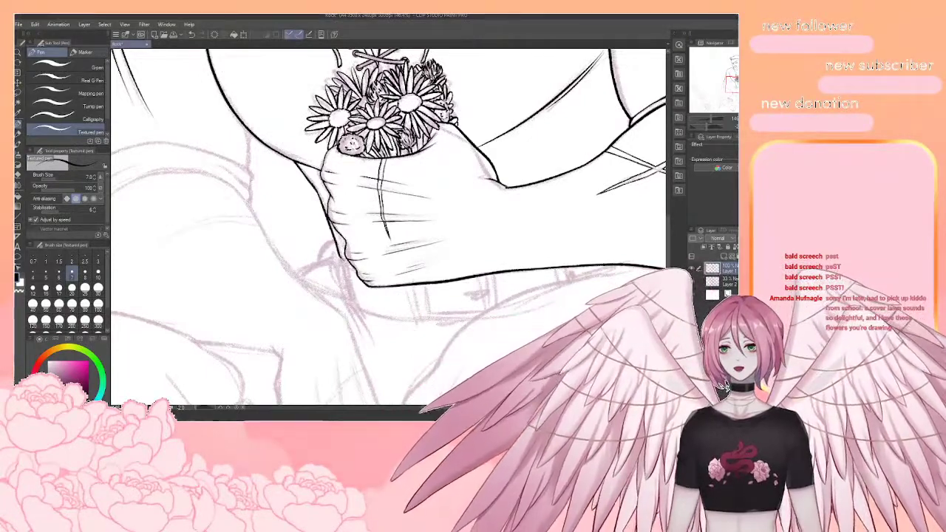
left_click_drag(388, 227, 371, 208)
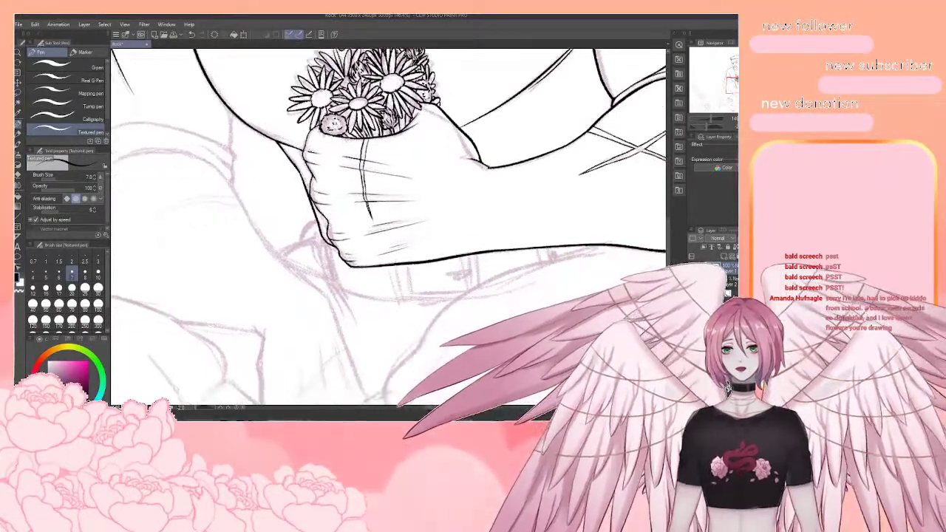
left_click_drag(331, 246, 343, 289)
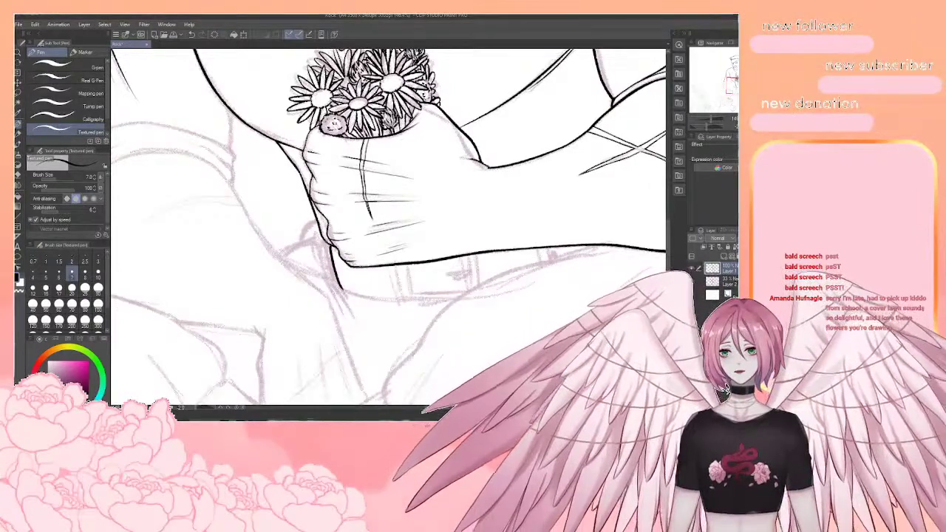
left_click_drag(320, 243, 357, 322)
left_click_drag(323, 278, 344, 325)
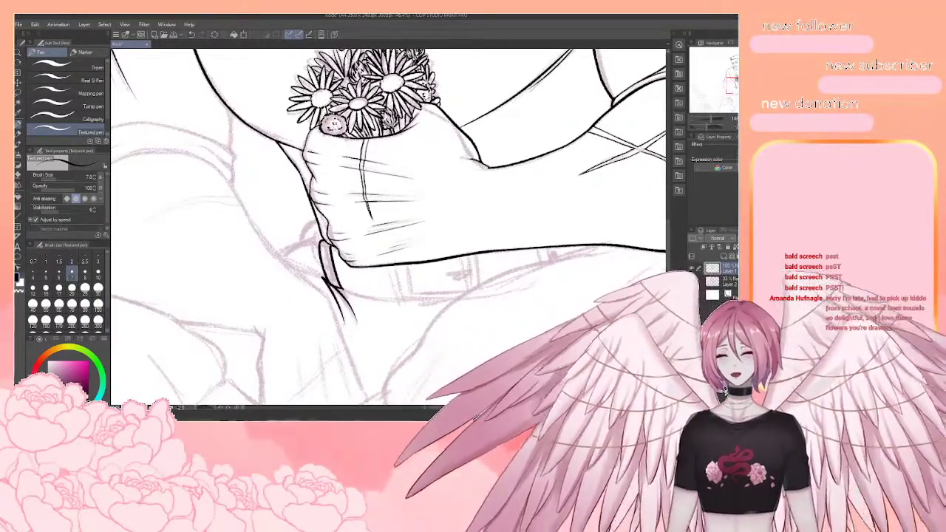
key("e")
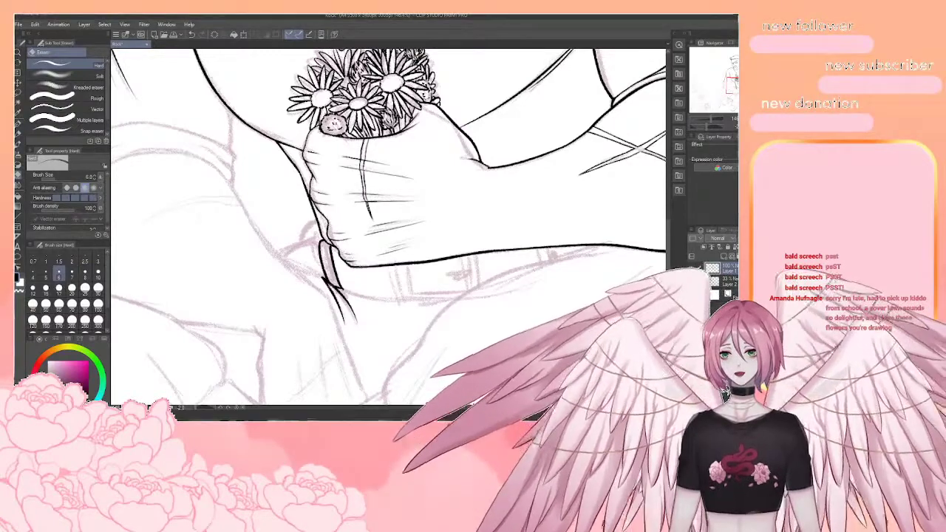
key("p")
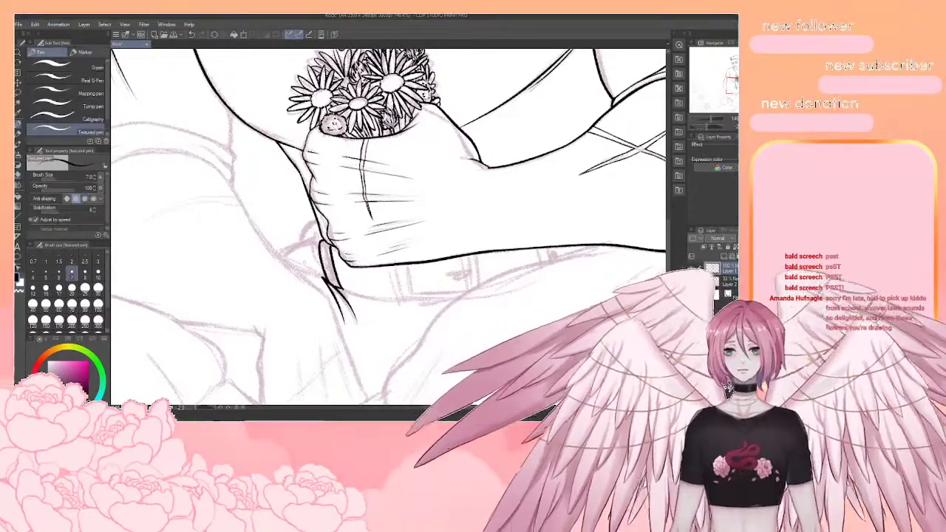
mouse_move(355, 281)
left_mouse_down()
mouse_move(397, 290)
mouse_move(358, 211)
left_mouse_up()
scroll(380, 260, "up", 2)
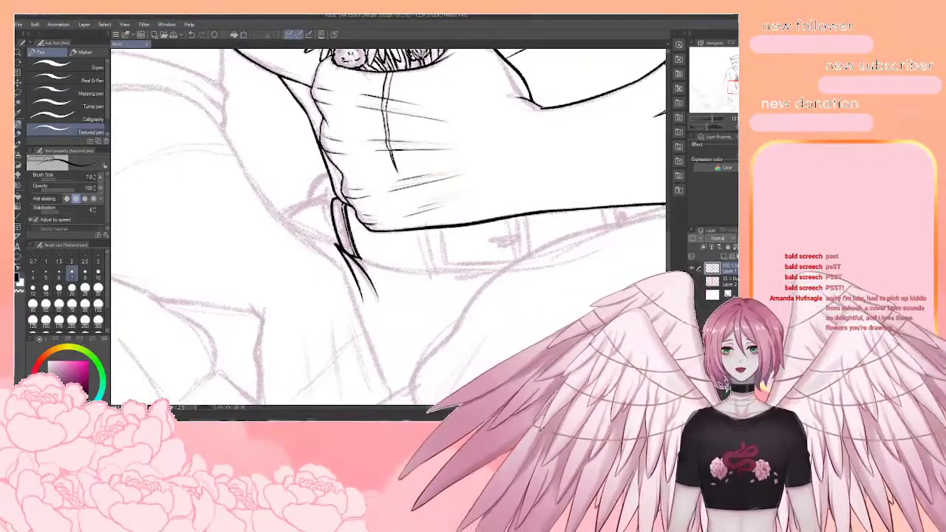
left_click_drag(370, 244, 385, 258)
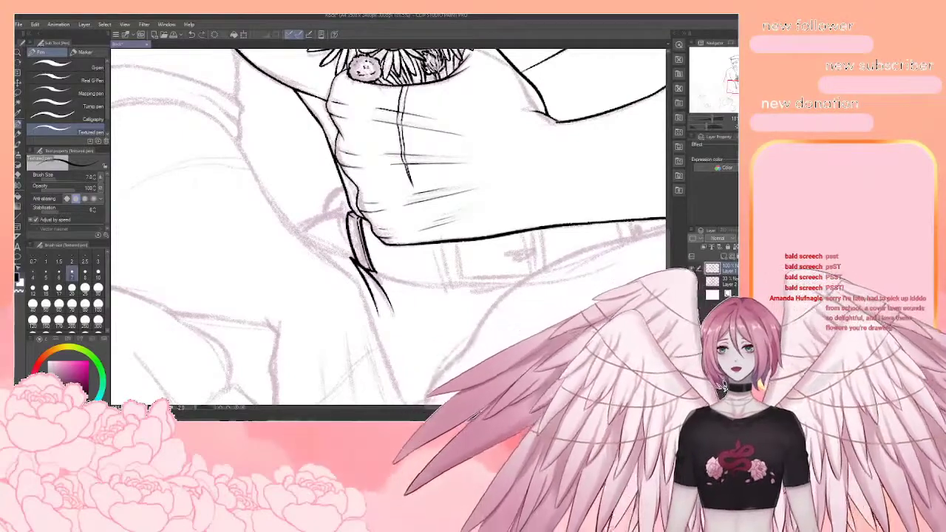
Ink the rolled sleeve cuff's folded inner corner and its upper edge curving around to the outer corner
mouse_move(369, 222)
left_mouse_down()
mouse_move(515, 257)
mouse_move(597, 263)
mouse_move(626, 281)
mouse_move(485, 331)
left_mouse_up()
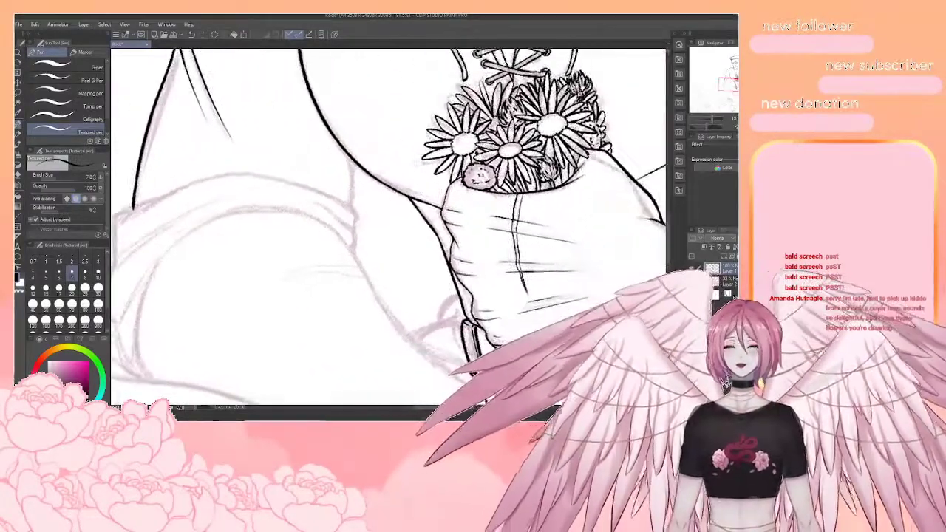
mouse_move(287, 198)
left_mouse_down()
mouse_move(345, 220)
mouse_move(355, 252)
left_mouse_up()
left_click_drag(344, 202, 357, 228)
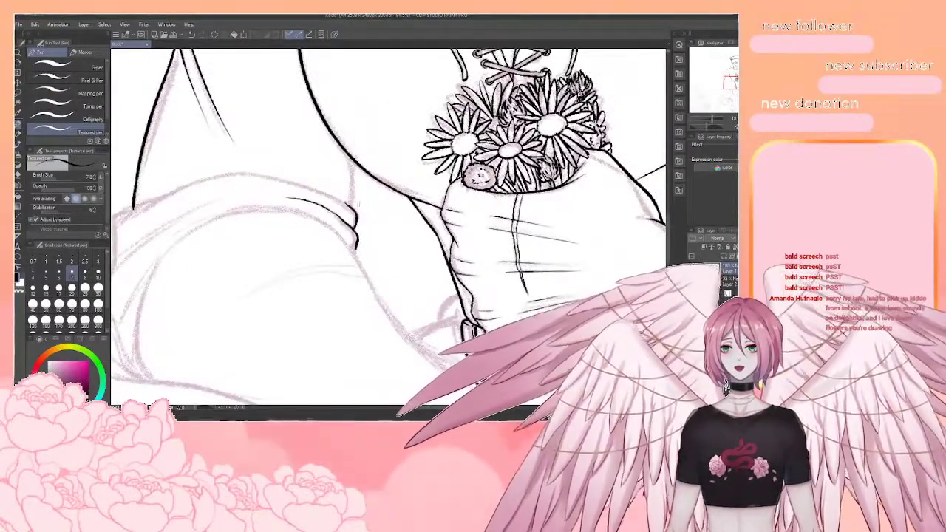
mouse_move(356, 161)
left_mouse_down()
mouse_move(352, 207)
mouse_move(438, 202)
mouse_move(413, 178)
mouse_move(389, 172)
mouse_move(374, 122)
left_mouse_up()
key("r")
key("p")
left_click_drag(373, 242, 370, 226)
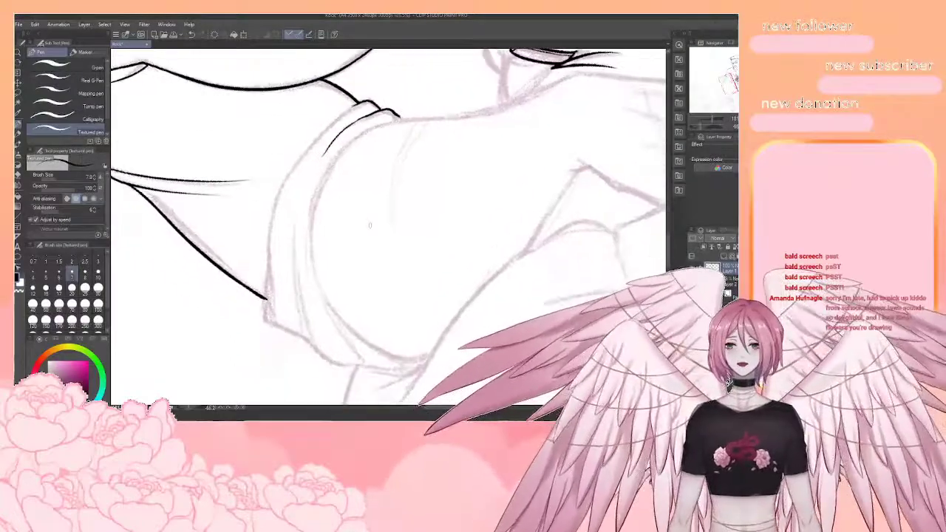
mouse_move(362, 101)
left_mouse_down()
mouse_move(275, 200)
mouse_move(268, 314)
left_mouse_up()
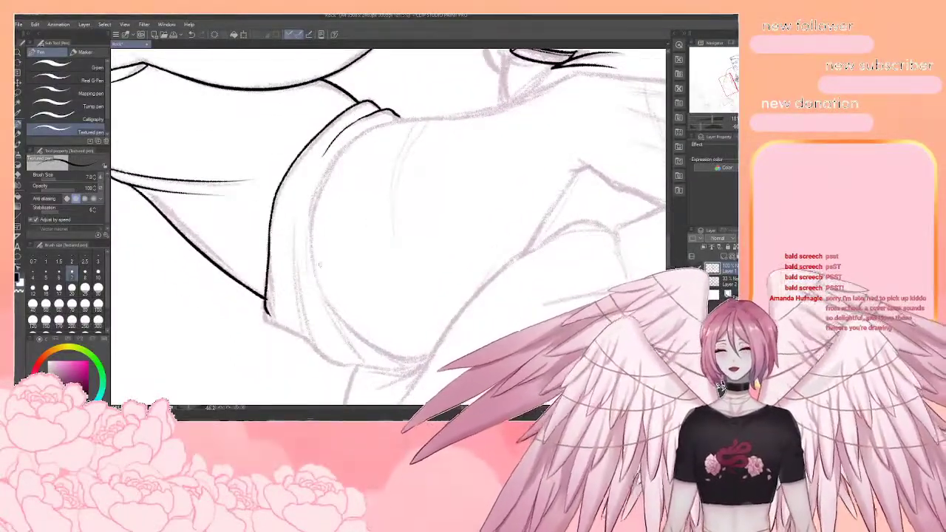
Erase the stray line end at the cuff's outer corner with a larger eraser and redraw the corner cleanly
key("r")
left_click_drag(284, 281, 287, 174)
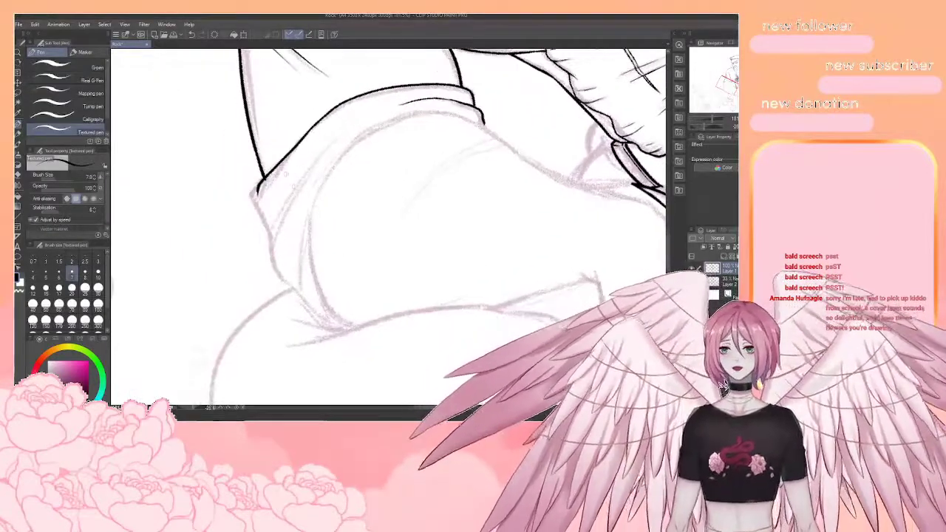
key("e")
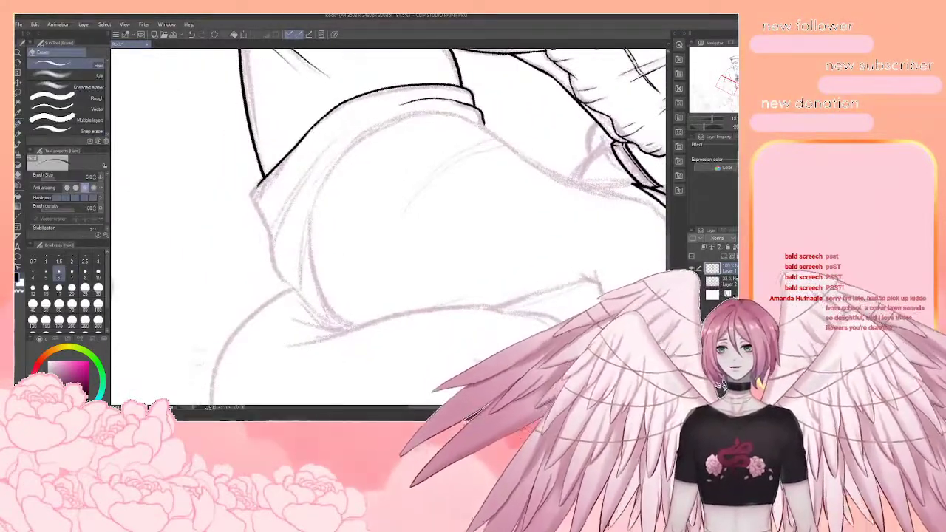
key("]")
key("]")
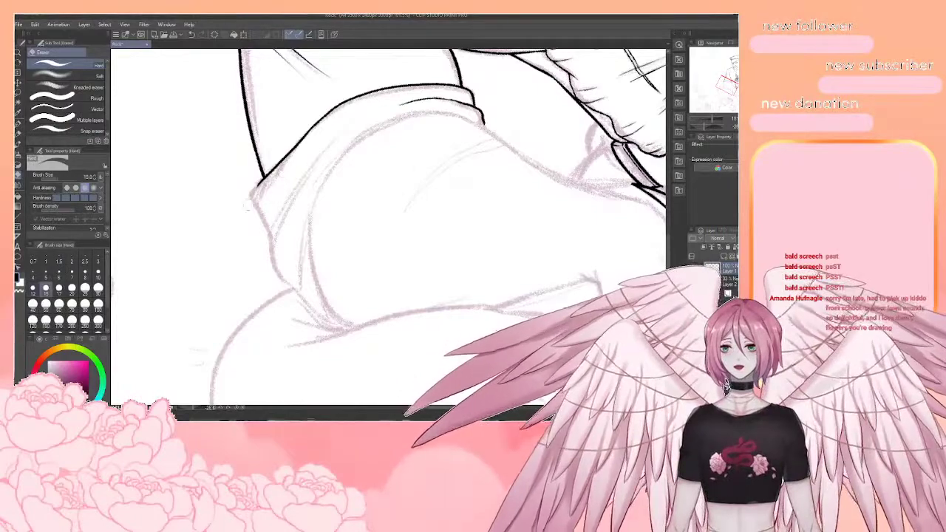
key("p")
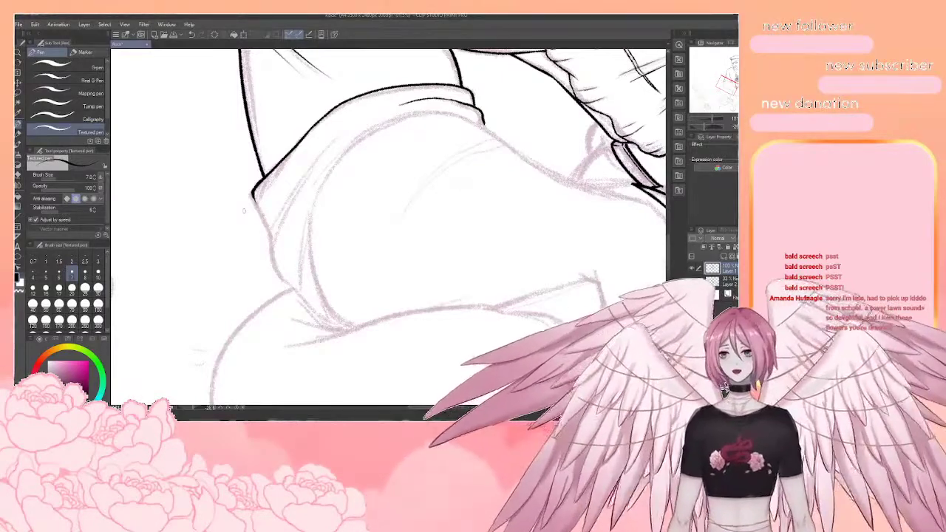
Ink the cuff's outer side edge and overlapping fold down to its lower tip, redoing the tip's stroke
left_click_drag(389, 244, 364, 207)
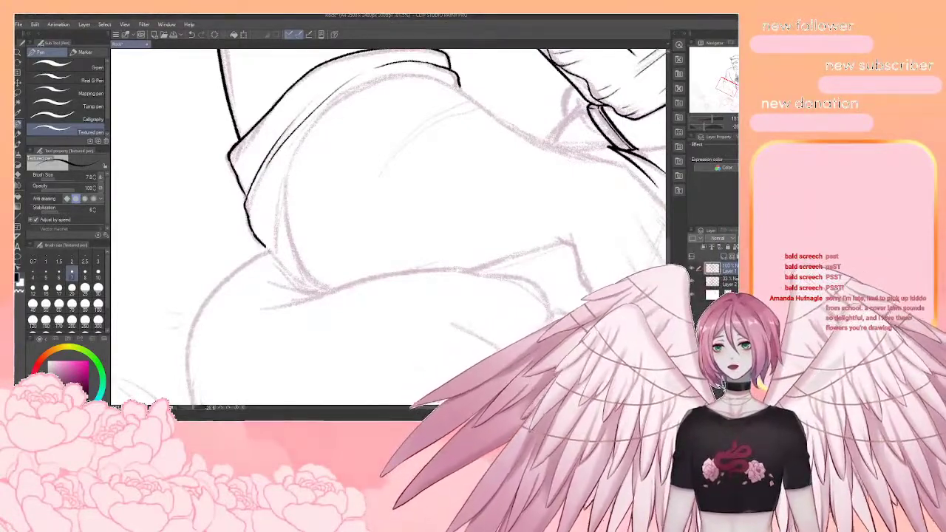
left_click_drag(271, 252, 297, 281)
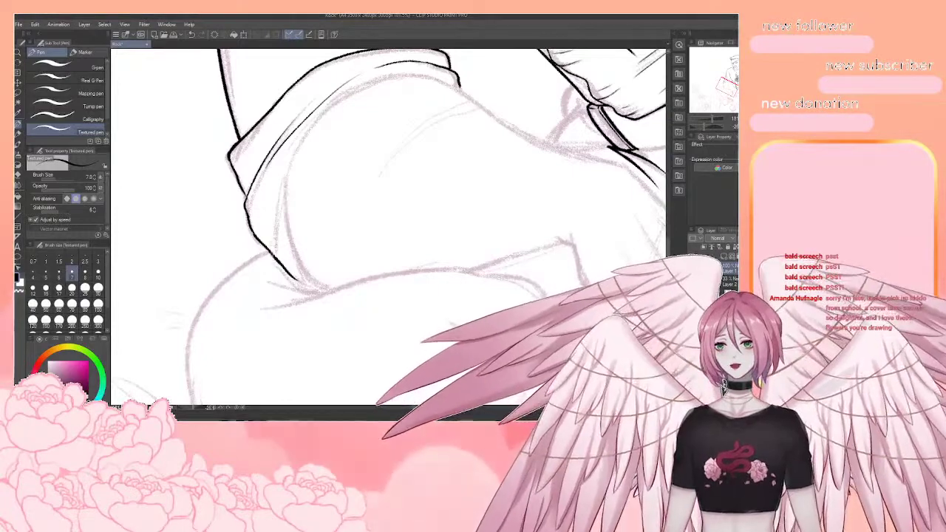
left_click_drag(281, 181, 270, 255)
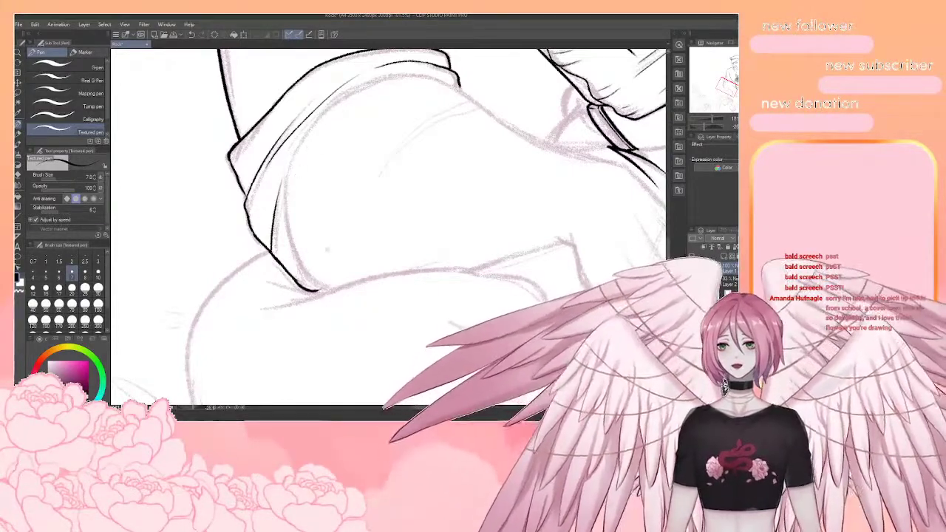
key("ctrl+z")
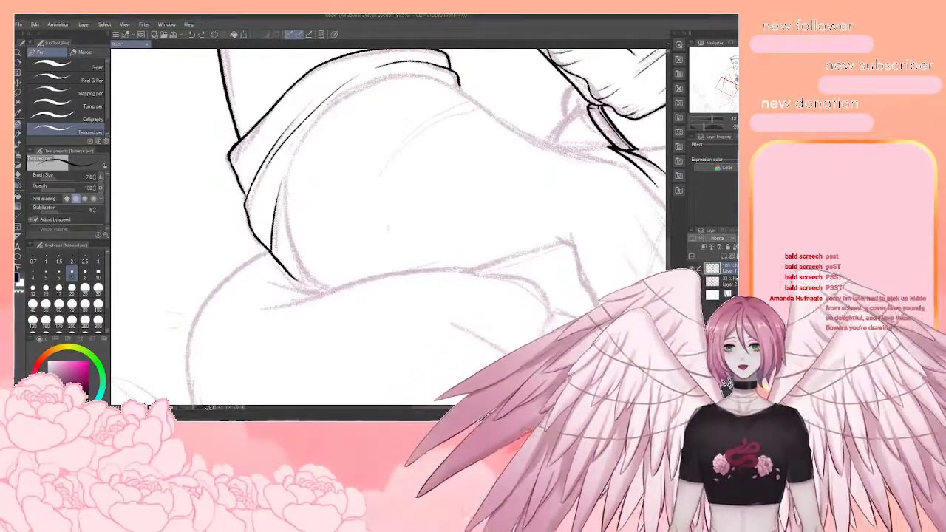
key("e")
key("p")
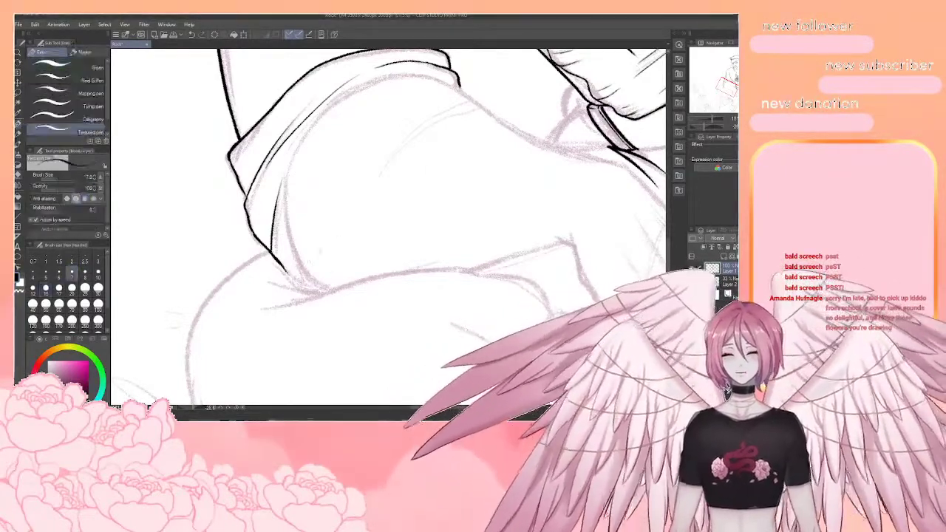
left_click_drag(284, 270, 319, 291)
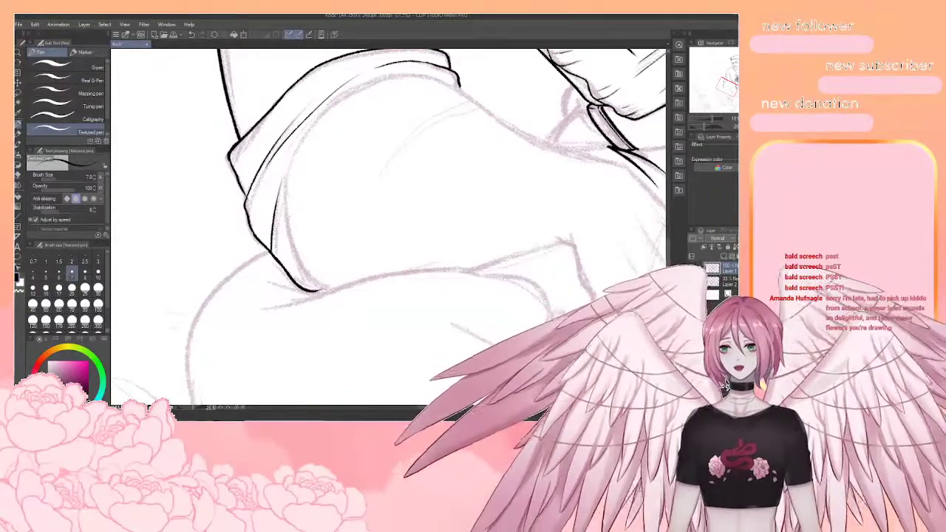
Ink the cuff's opening around the forearm between the lower tip and the folded inner corner, redoing the uneven curve
mouse_move(288, 164)
left_mouse_down()
mouse_move(304, 278)
mouse_move(316, 289)
mouse_move(327, 248)
left_mouse_up()
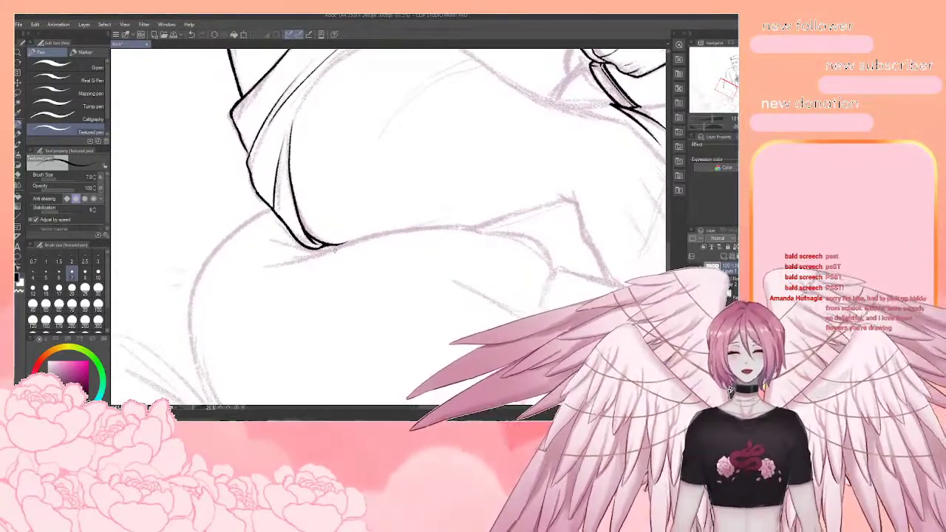
mouse_move(335, 250)
left_mouse_down()
mouse_move(354, 333)
mouse_move(379, 376)
mouse_move(458, 359)
mouse_move(451, 325)
left_mouse_up()
key("r")
mouse_move(441, 99)
left_mouse_down()
mouse_move(403, 106)
mouse_move(336, 220)
left_mouse_up()
key("ctrl+z")
mouse_move(447, 98)
left_mouse_down()
mouse_move(344, 182)
mouse_move(339, 247)
left_mouse_up()
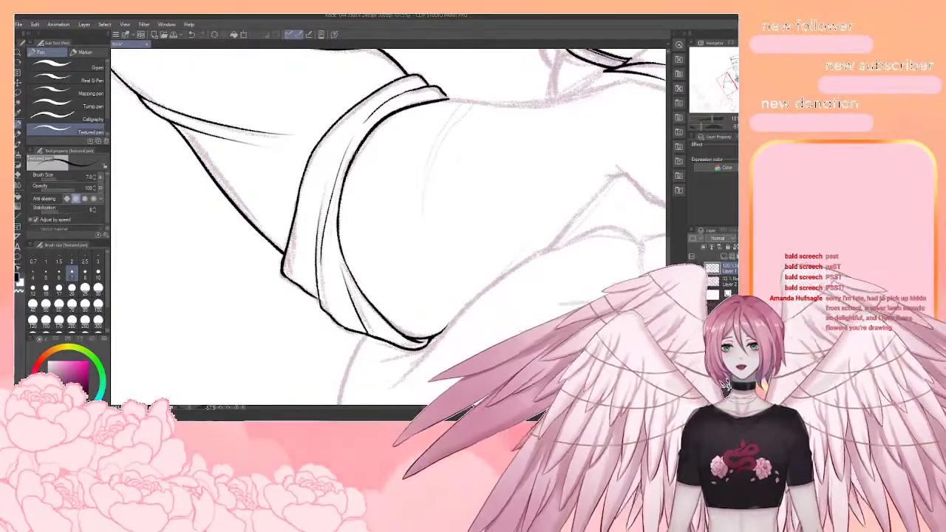
Ink the forearm's upper edge from the cuff's inner corner down to the folds at the waist
left_click_drag(394, 116, 343, 295)
key("r")
left_click_drag(349, 239, 305, 304)
mouse_move(367, 122)
left_mouse_down()
mouse_move(317, 294)
mouse_move(356, 246)
mouse_move(317, 216)
left_mouse_up()
scroll(342, 255, "up", 3)
mouse_move(348, 176)
left_mouse_down()
mouse_move(321, 223)
mouse_move(366, 181)
mouse_move(406, 180)
mouse_move(401, 215)
left_mouse_up()
key("ctrl+z")
key("shift+space")
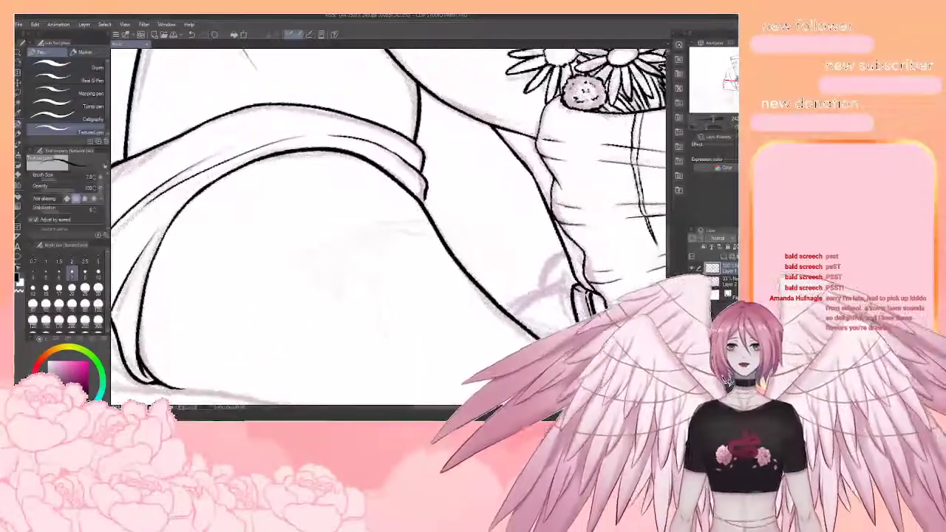
left_click_drag(426, 183, 425, 205)
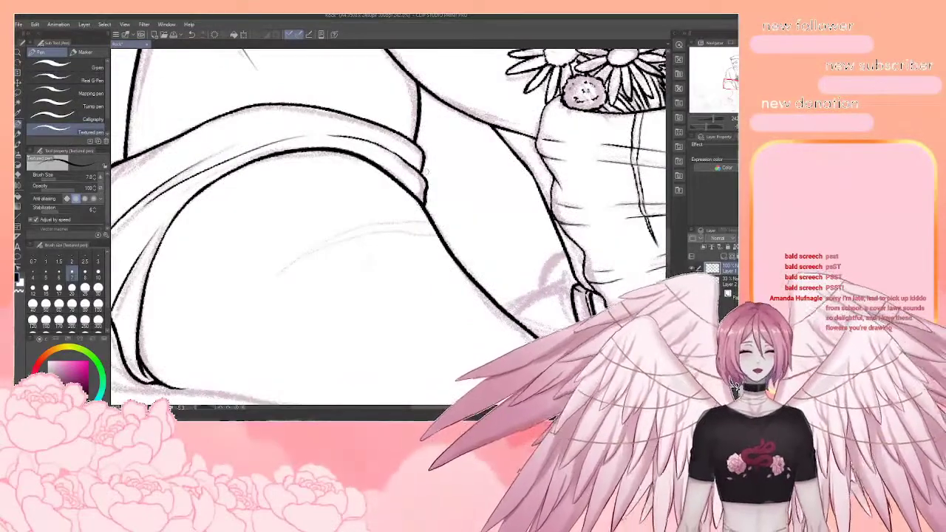
Ink the double curved crease across the forearm just below the rolled cuff, extending its tapered end
scroll(426, 172, "down", 5)
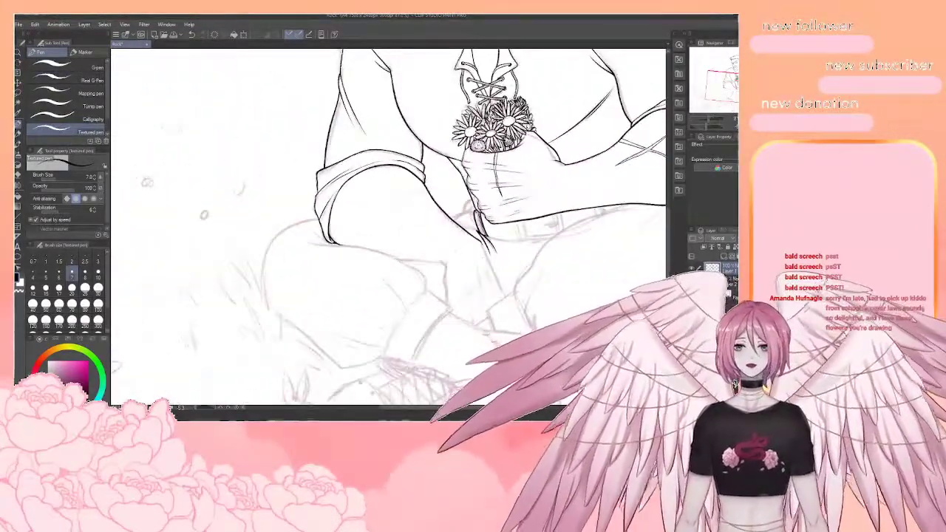
scroll(480, 229, "up", 5)
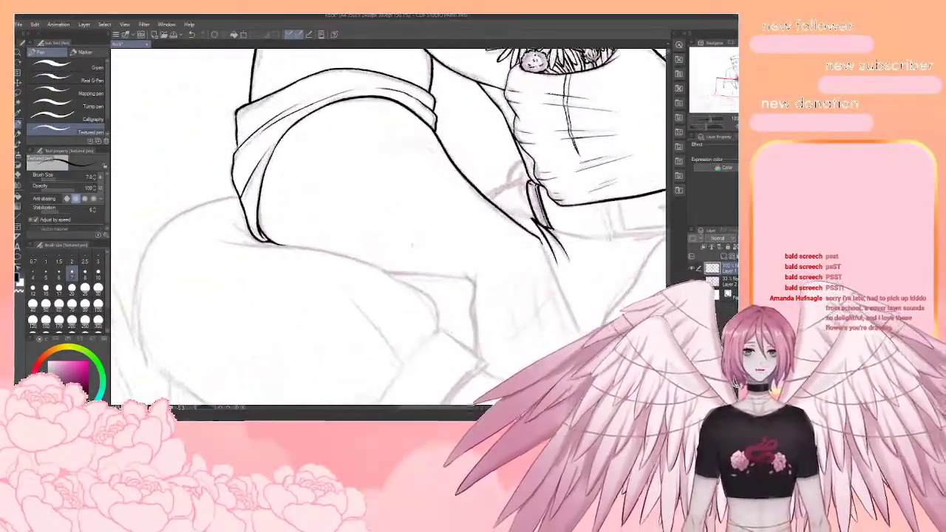
scroll(480, 230, "down", 3)
scroll(517, 194, "up", 4)
scroll(474, 201, "down", 3)
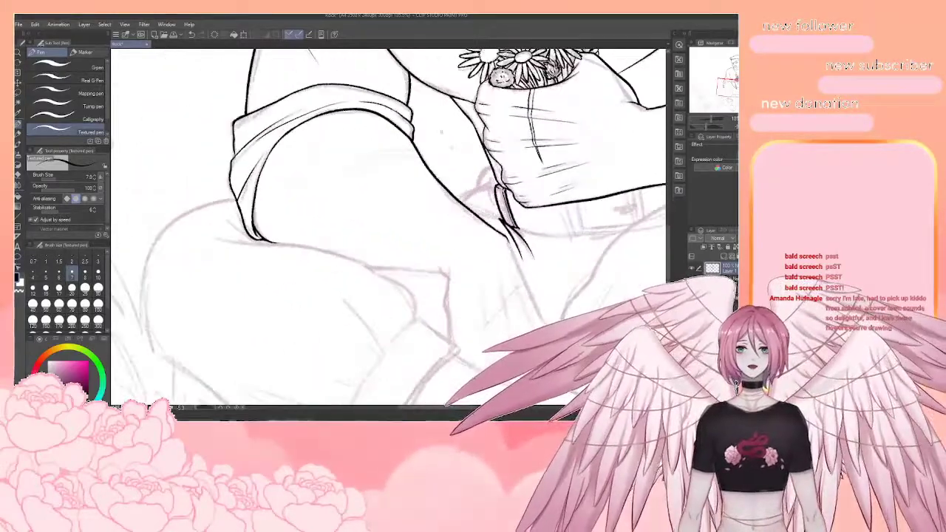
scroll(401, 134, "up", 4)
mouse_move(402, 133)
left_mouse_down()
mouse_move(401, 68)
mouse_move(466, 190)
mouse_move(442, 160)
mouse_move(319, 112)
mouse_move(304, 258)
left_mouse_up()
key("r")
mouse_move(366, 115)
left_mouse_down()
mouse_move(309, 200)
mouse_move(308, 263)
mouse_move(311, 207)
mouse_move(309, 248)
left_mouse_up()
key("e")
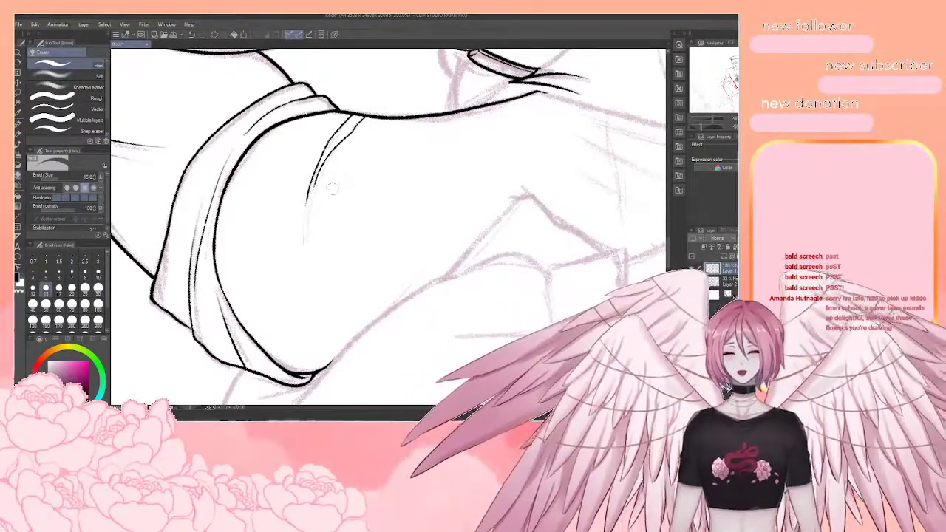
key("p")
left_click_drag(310, 189, 302, 255)
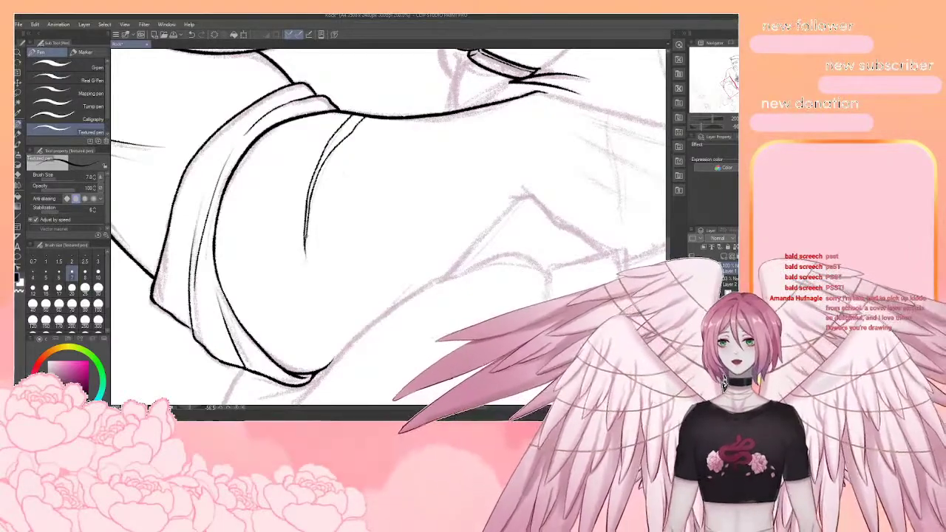
Ink the short folds beside the cuff's lower tip and the trouser leg's inner edge down to the knee band
key("r")
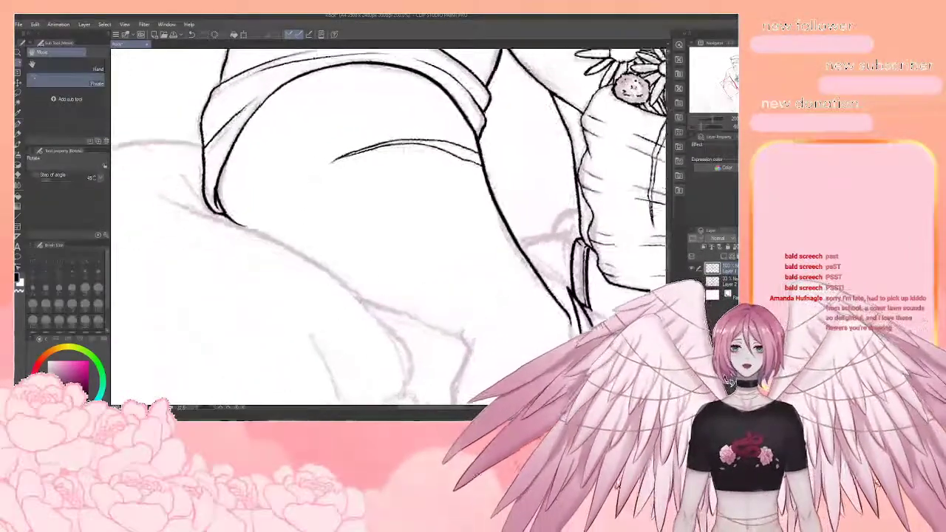
key("p")
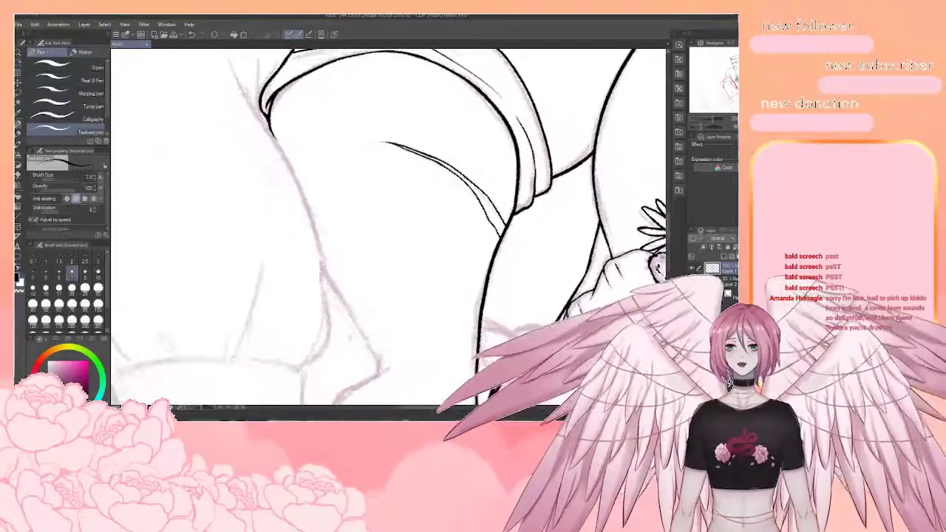
mouse_move(389, 221)
left_mouse_down()
mouse_move(427, 241)
mouse_move(388, 239)
left_mouse_up()
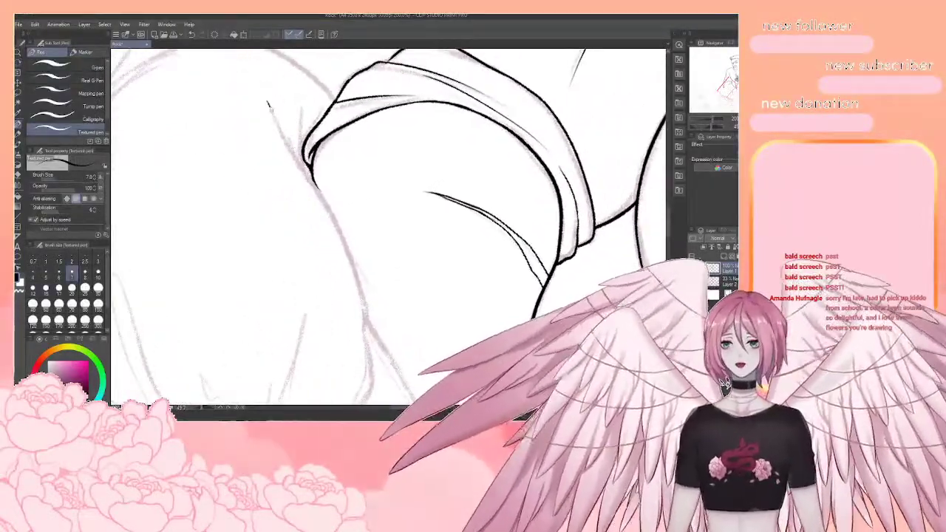
mouse_move(268, 104)
left_mouse_down()
mouse_move(293, 158)
mouse_move(312, 167)
mouse_move(335, 228)
left_mouse_up()
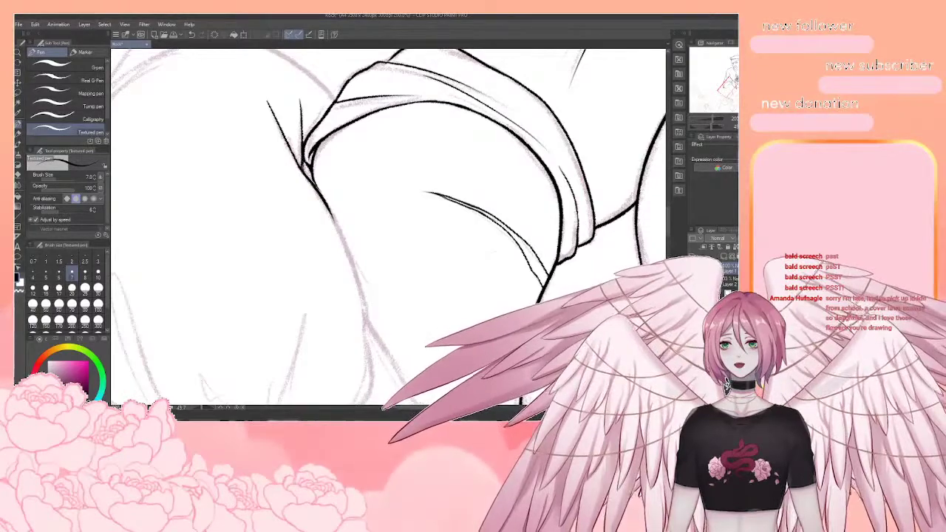
left_click_drag(392, 259, 371, 161)
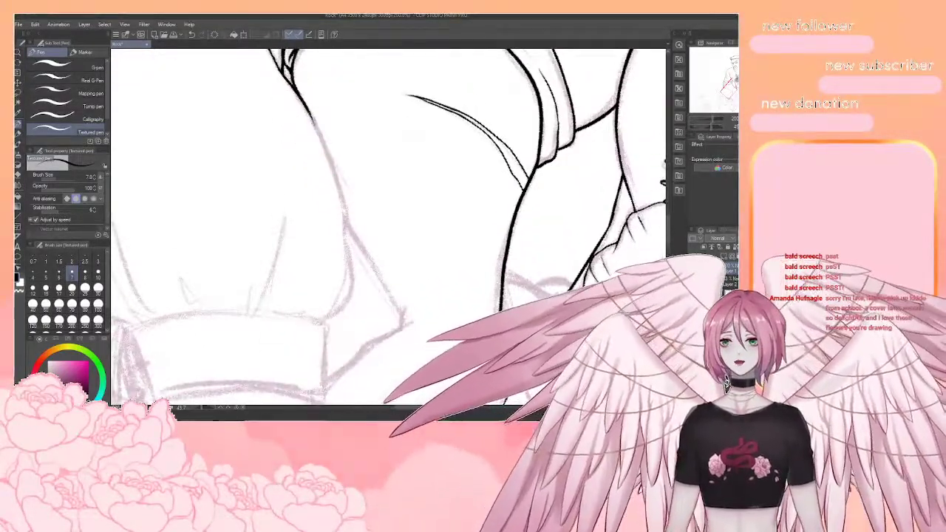
mouse_move(304, 107)
left_mouse_down()
mouse_move(346, 206)
mouse_move(350, 290)
mouse_move(324, 319)
left_mouse_up()
Ink the gather folds where the trouser leg meets the knee band, redoing the outermost fold as a single curve
mouse_move(284, 292)
left_mouse_down()
mouse_move(367, 275)
mouse_move(386, 217)
left_mouse_up()
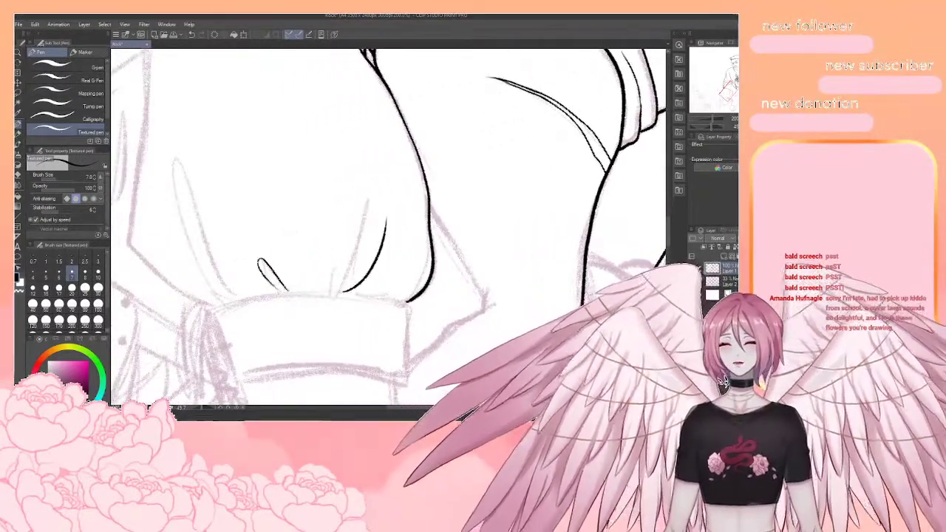
key("ctrl+z")
mouse_move(293, 293)
left_mouse_down()
mouse_move(258, 261)
mouse_move(335, 247)
left_mouse_up()
key("ctrl+z")
left_click_drag(293, 294, 225, 190)
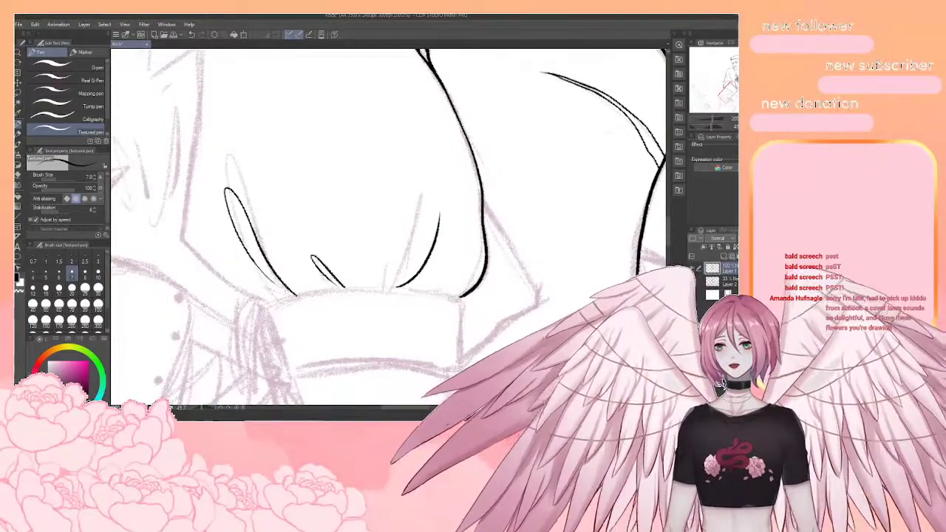
key("ctrl+z")
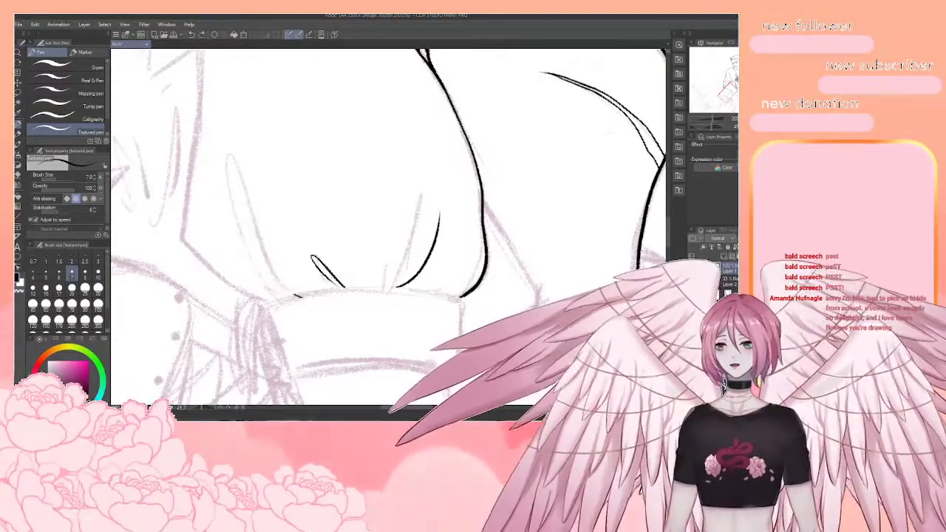
left_click_drag(294, 295, 232, 191)
key("ctrl+z")
mouse_move(301, 297)
left_mouse_down()
mouse_move(237, 262)
mouse_move(224, 233)
left_mouse_up()
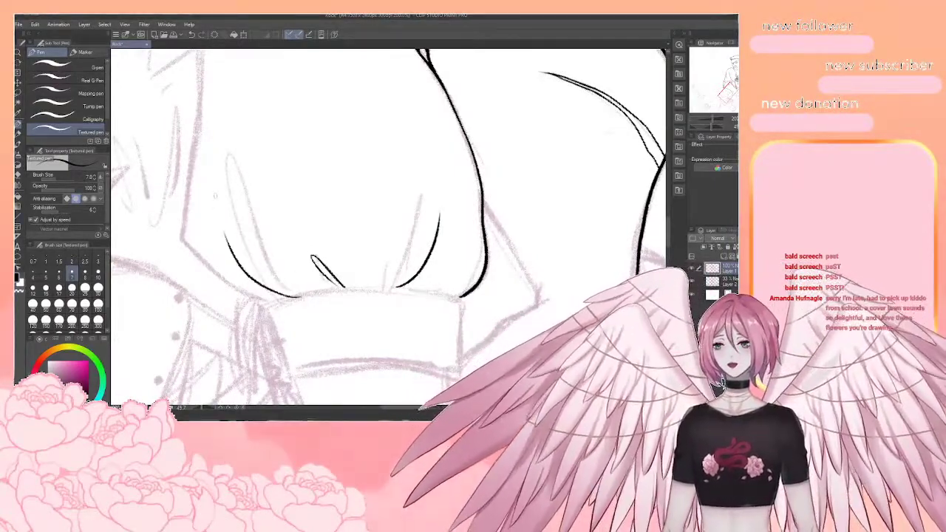
Ink the trouser leg's outer edge from the rounded thigh contour down to the knee band's outer corner
left_click_drag(354, 178, 427, 314)
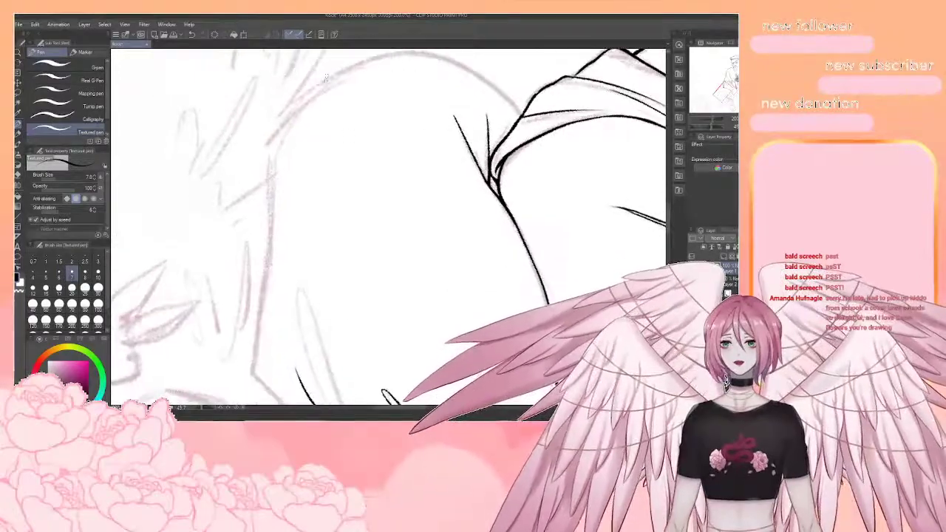
mouse_move(330, 73)
left_mouse_down()
mouse_move(295, 110)
mouse_move(268, 164)
mouse_move(270, 213)
left_mouse_up()
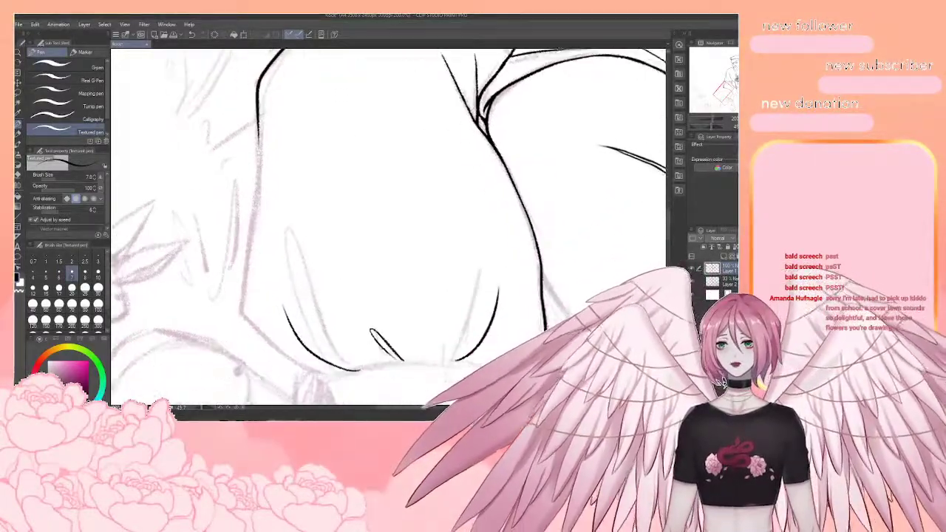
scroll(388, 227, "down", 3)
mouse_move(258, 125)
left_mouse_down()
mouse_move(250, 218)
mouse_move(274, 348)
left_mouse_up()
scroll(388, 227, "down", 3)
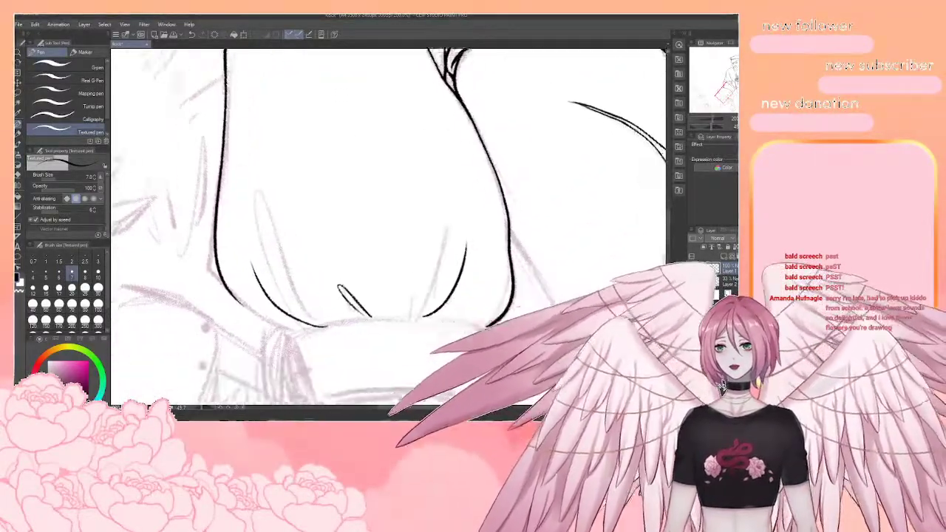
left_click_drag(225, 287, 277, 318)
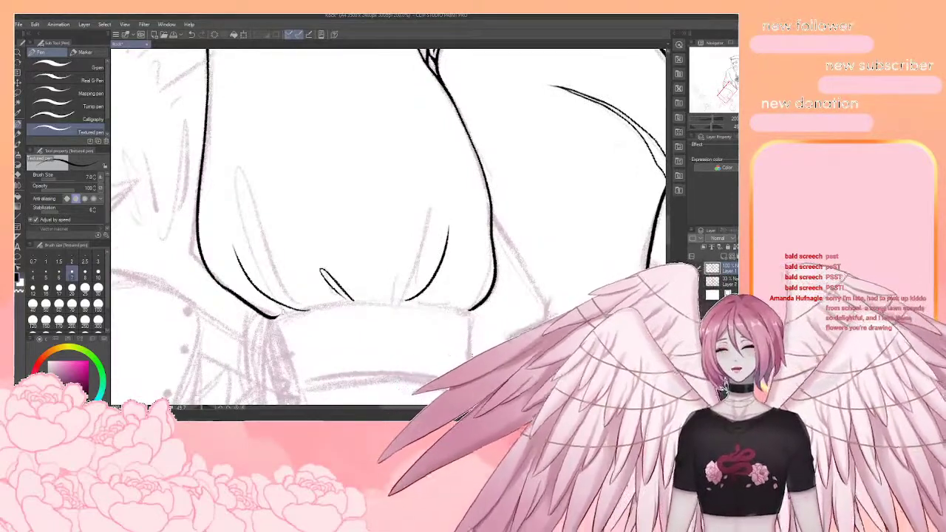
key("e")
key("p")
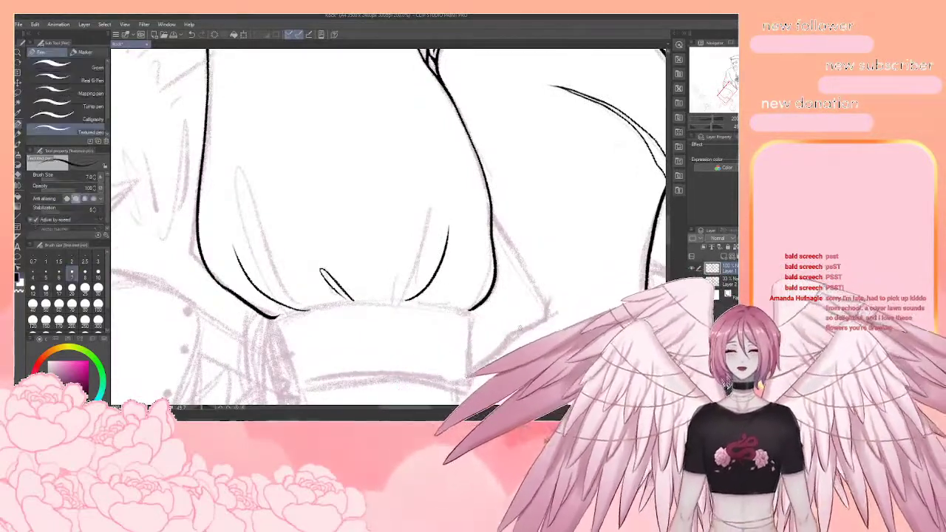
key("p")
key("p")
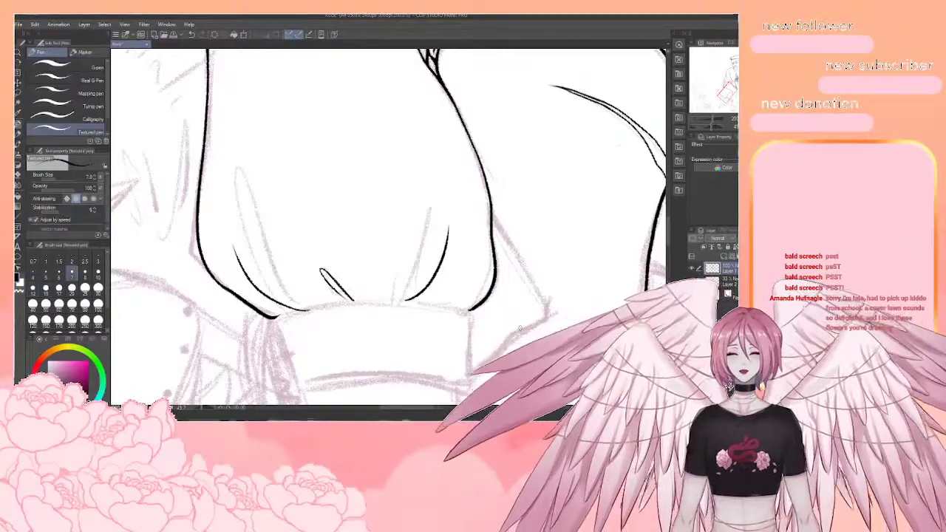
Ink the rounded thigh contour from the rolled sleeve cuff around to the trouser leg's outer edge
key("r")
left_click_drag(520, 329, 545, 169)
mouse_move(310, 192)
left_mouse_down()
mouse_move(531, 315)
mouse_move(553, 245)
left_mouse_up()
key("r")
mouse_move(396, 284)
left_mouse_down()
mouse_move(394, 261)
mouse_move(415, 255)
mouse_move(386, 247)
left_mouse_up()
key("p")
key("p")
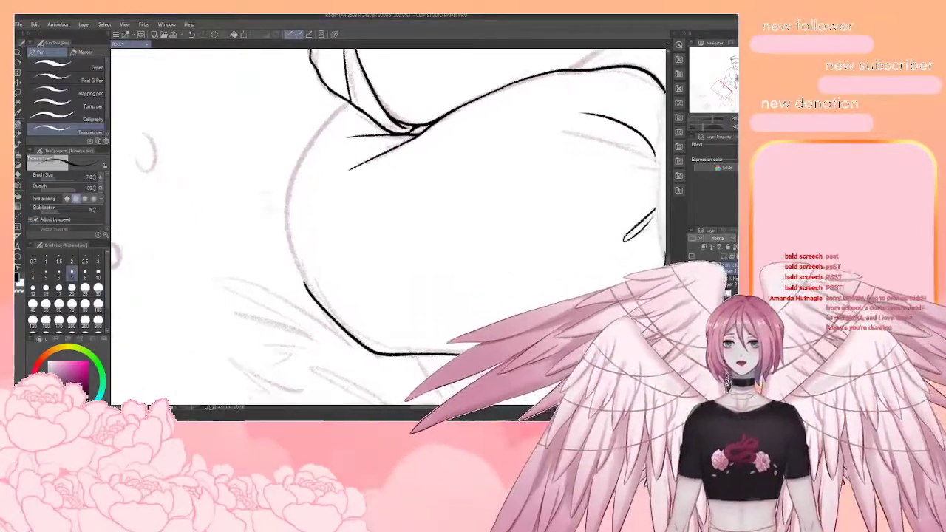
mouse_move(348, 100)
left_mouse_down()
mouse_move(316, 136)
mouse_move(288, 244)
mouse_move(301, 278)
left_mouse_up()
left_click_drag(290, 236, 308, 288)
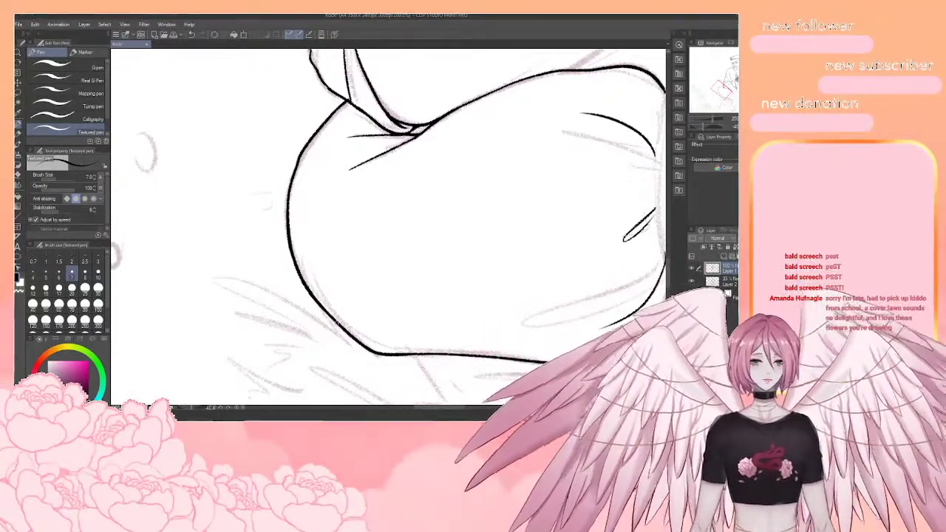
Ink the seam between the gathered trouser leg and the knee band, redoing its outer end and thickening the fold junctions
scroll(337, 323, "down", 1)
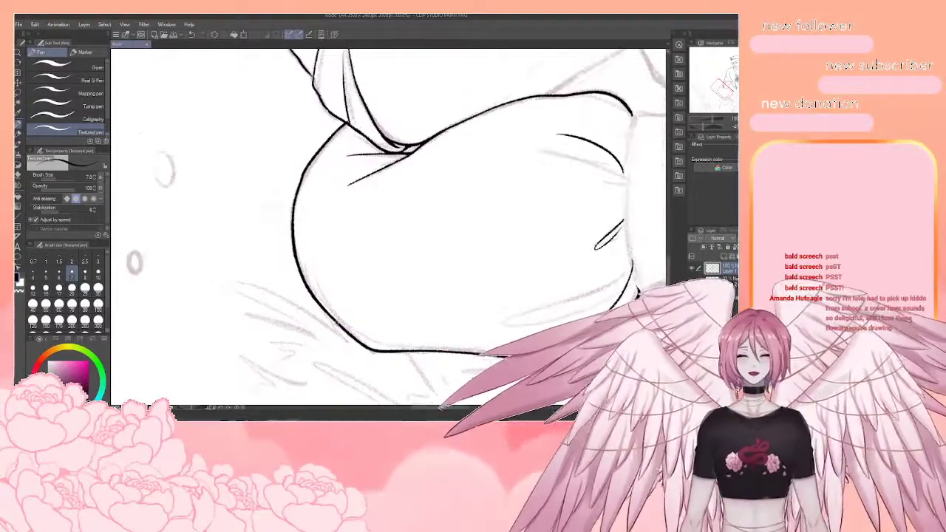
left_click_drag(338, 323, 165, 378)
left_click_drag(416, 344, 299, 278)
scroll(341, 338, "up", 1)
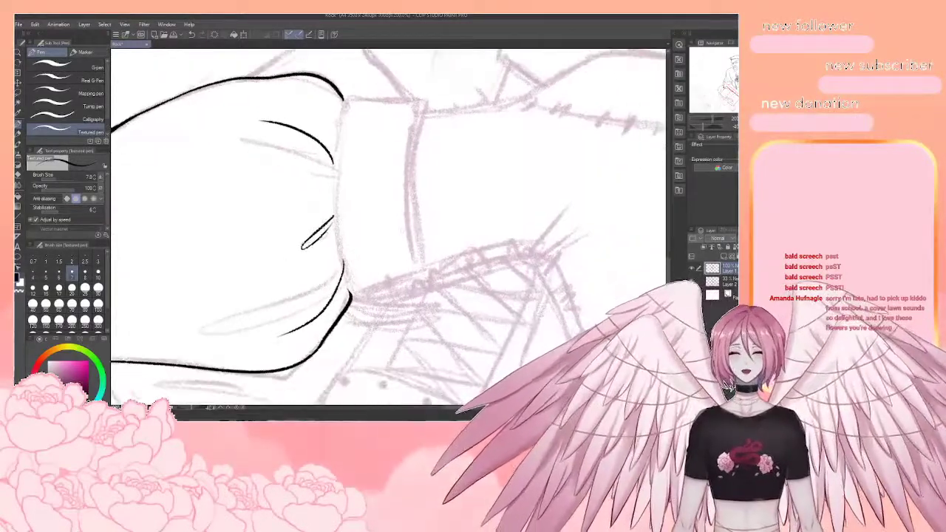
scroll(410, 226, "up", 2)
left_click_drag(411, 226, 382, 253)
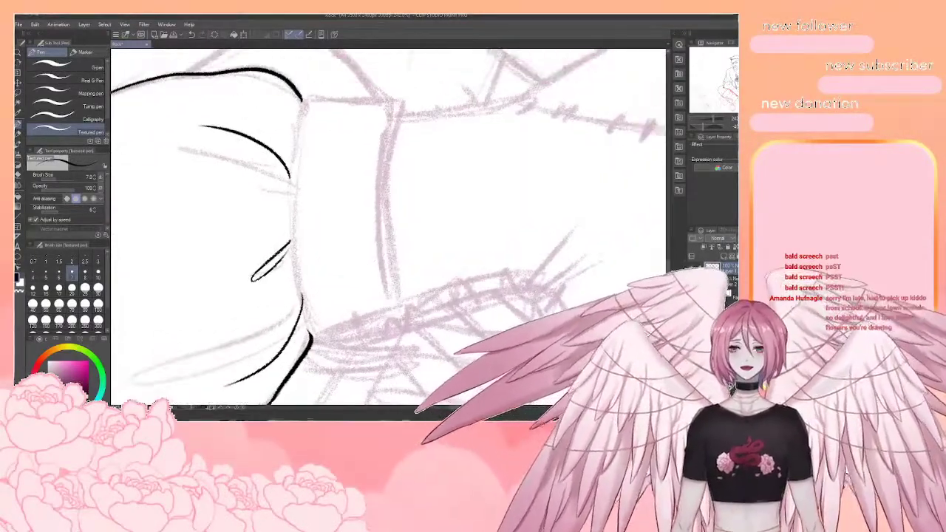
left_click_drag(302, 100, 295, 215)
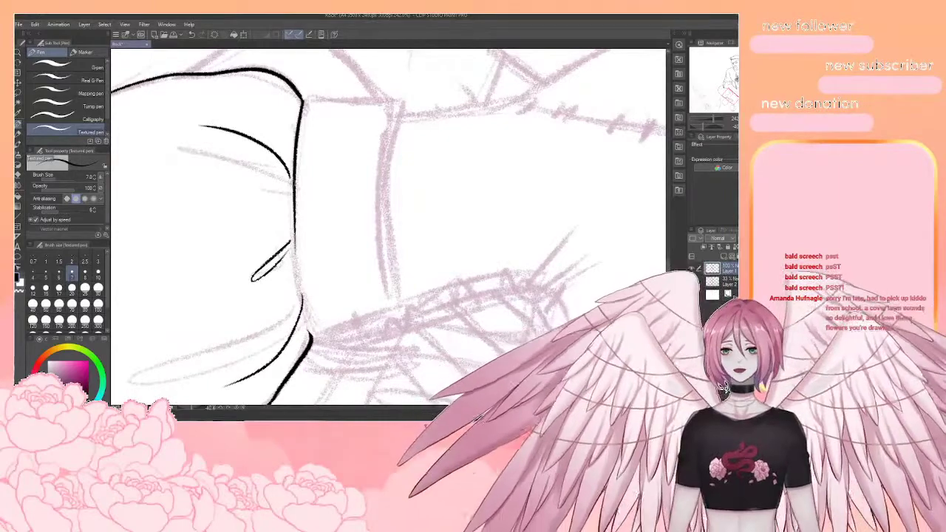
left_click_drag(294, 179, 301, 299)
left_click_drag(295, 256, 313, 330)
key("ctrl+z")
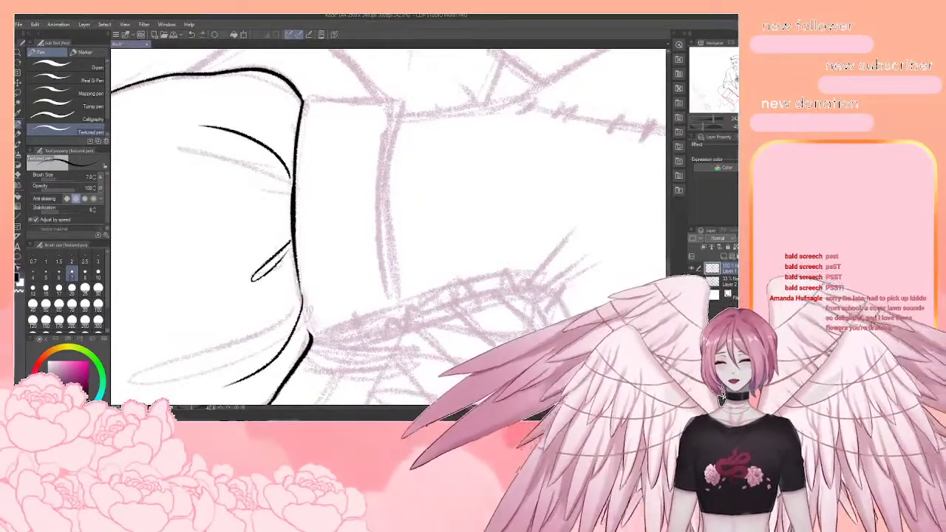
left_click_drag(300, 287, 311, 337)
left_click_drag(294, 254, 300, 290)
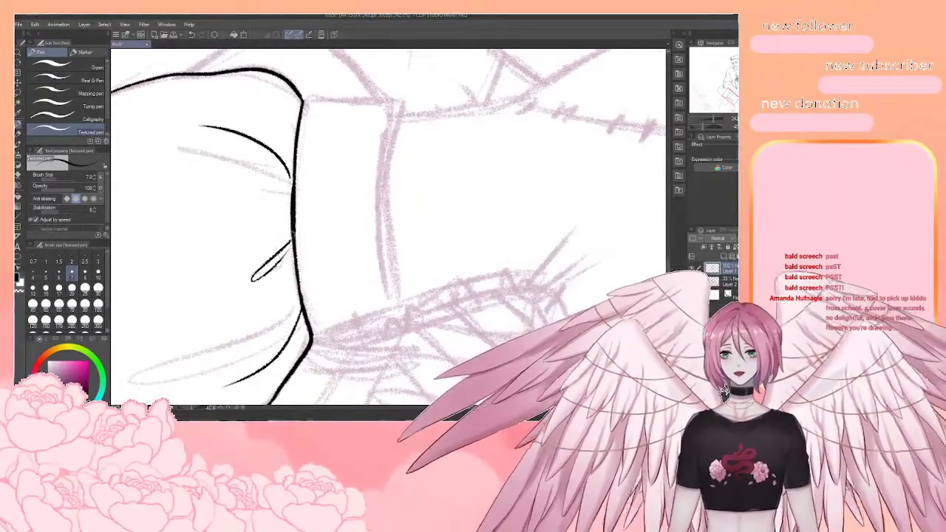
left_click_drag(294, 235, 285, 247)
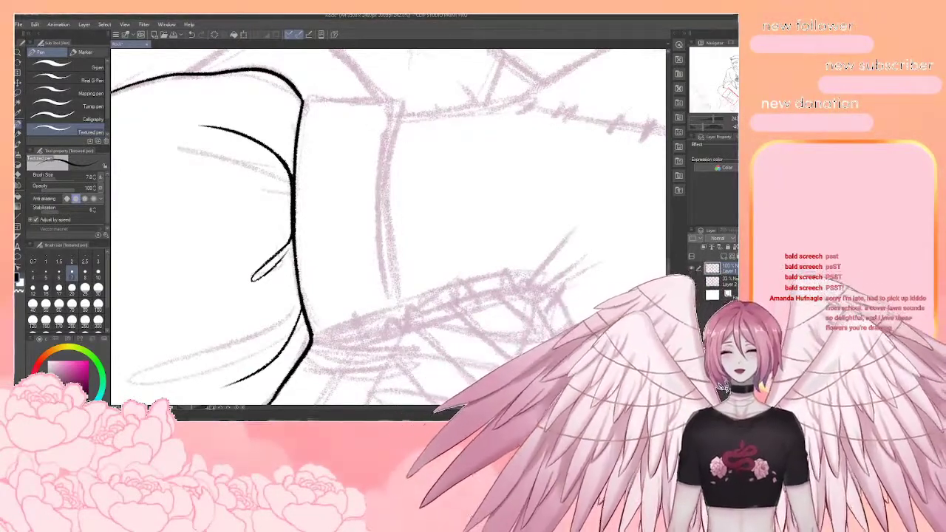
Ink the knee band's inner side edge with a rounded corner and the first line along its lower edge
left_click_drag(311, 147, 326, 232)
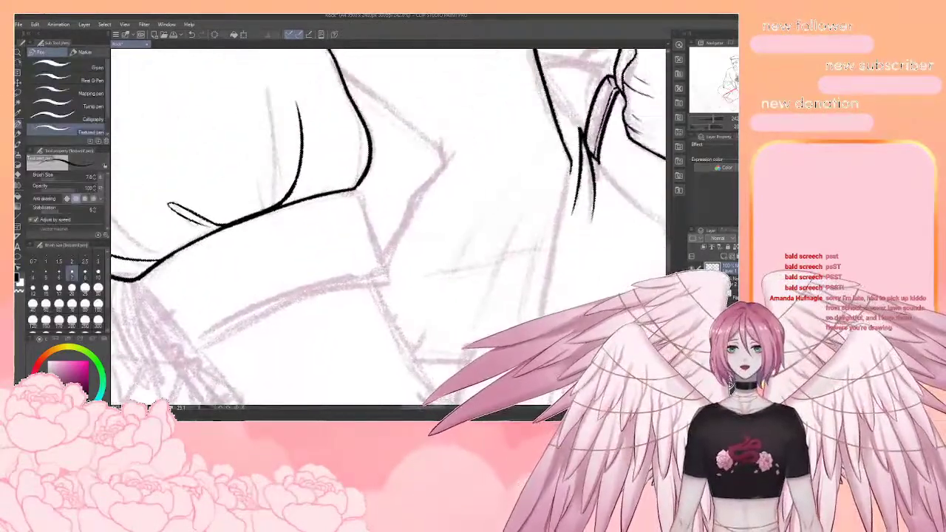
mouse_move(356, 188)
left_mouse_down()
mouse_move(388, 283)
mouse_move(382, 291)
mouse_move(417, 232)
mouse_move(419, 153)
left_mouse_up()
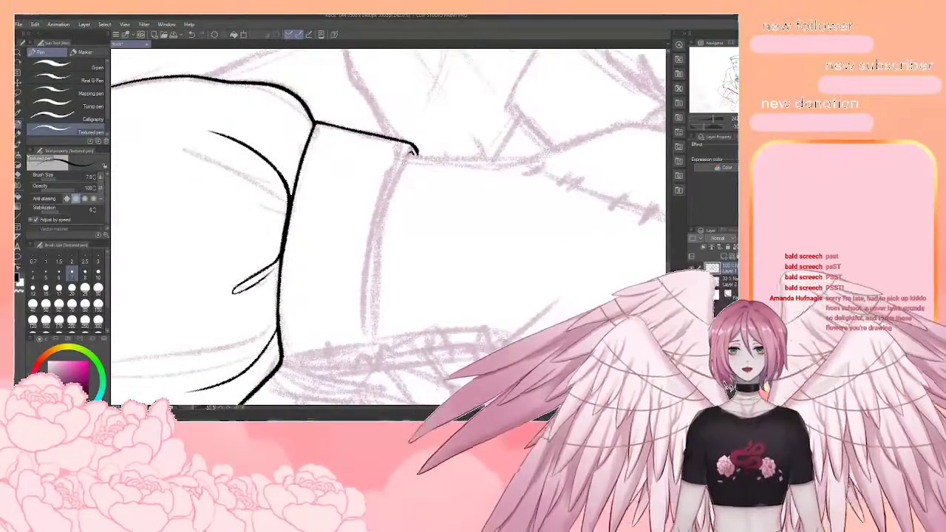
left_click_drag(386, 186, 361, 340)
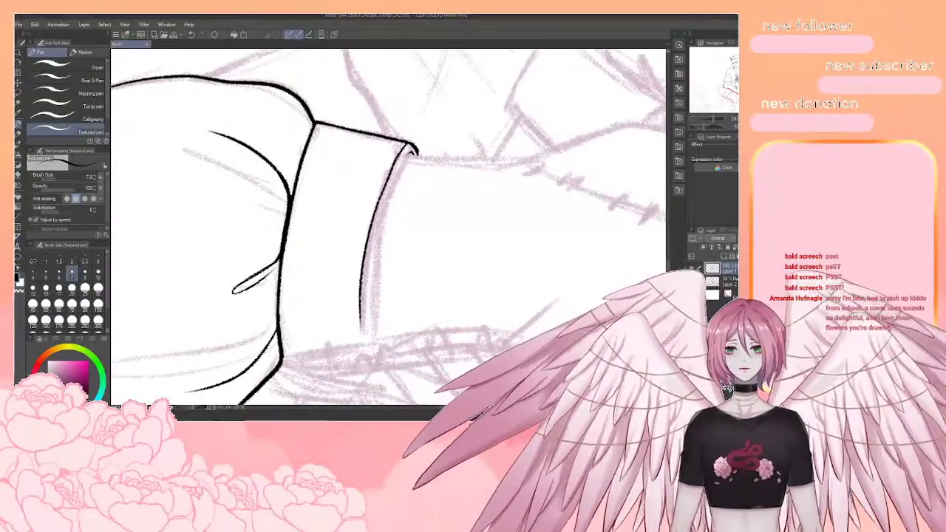
left_click_drag(363, 306, 361, 353)
Ink a second line alongside the knee band's lower edge to show its thickness, redoing the uneven strokes
left_click_drag(408, 154, 371, 342)
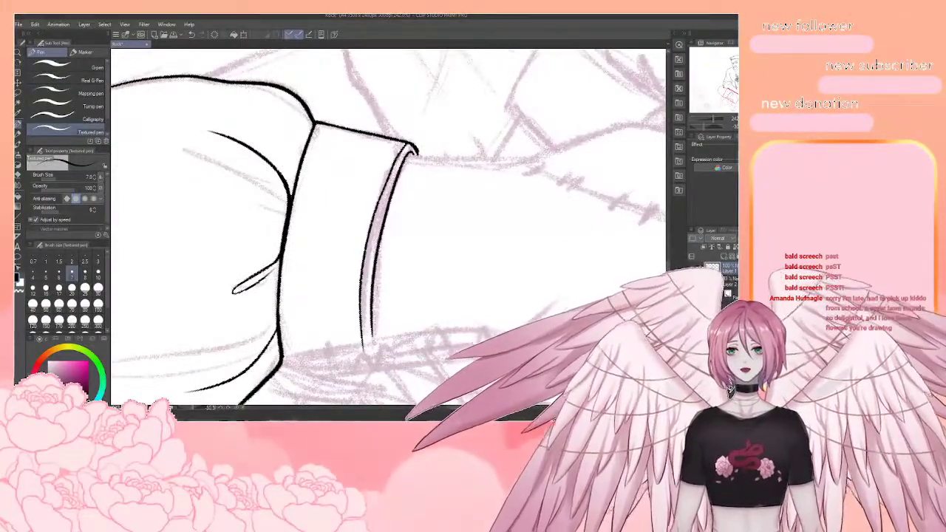
key("ctrl+z")
left_click_drag(411, 151, 374, 288)
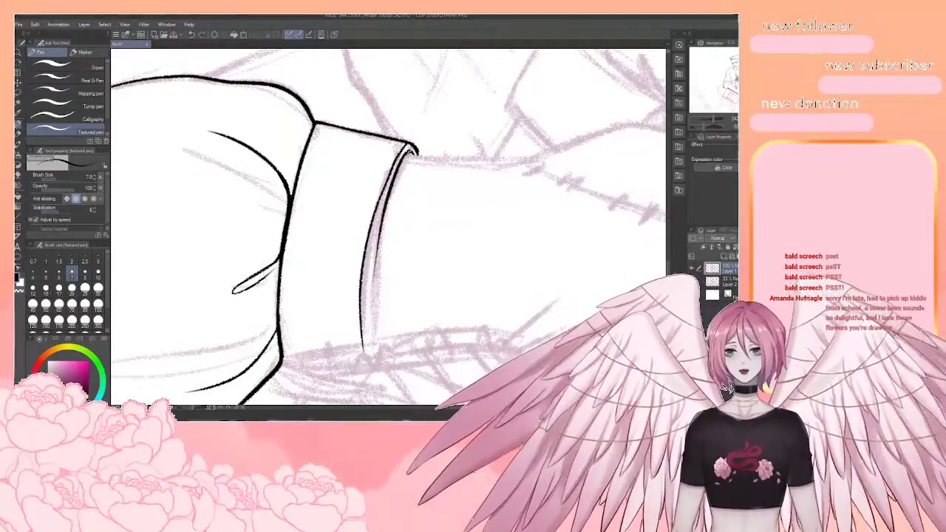
key("ctrl+z")
mouse_move(414, 153)
left_mouse_down()
mouse_move(369, 297)
mouse_move(369, 358)
left_mouse_up()
key("ctrl+z")
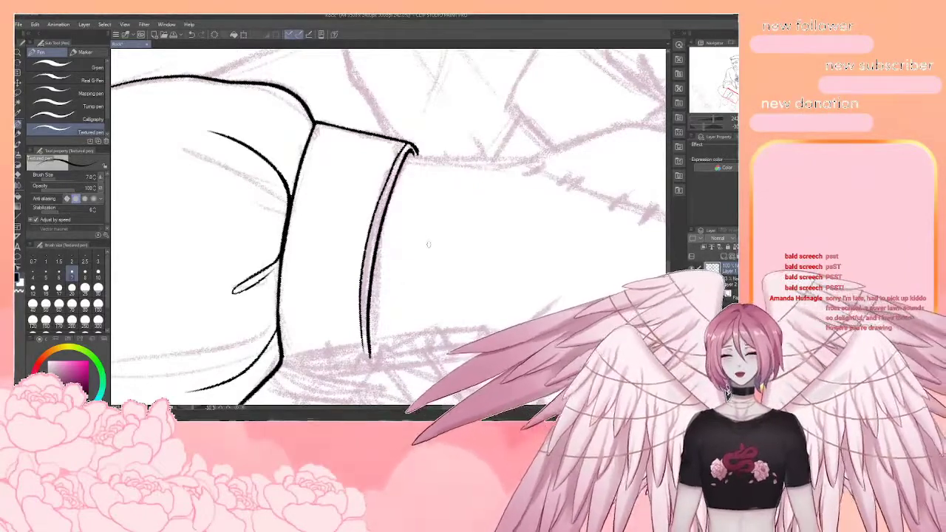
Ink the fabric flap beside the knee band, from the band's lower corner to the flap's point and up to the trouser leg, redoing uneven strokes
key("r")
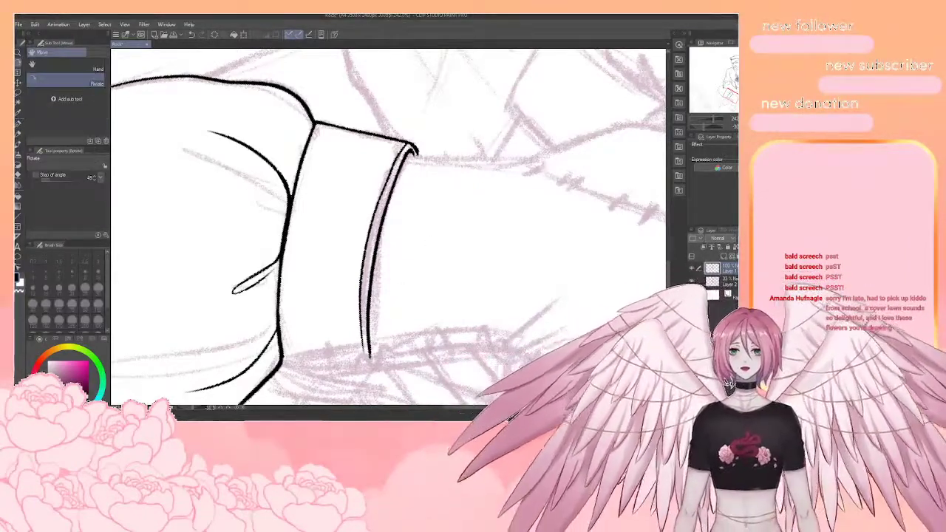
left_click_drag(369, 163, 339, 298)
key("p")
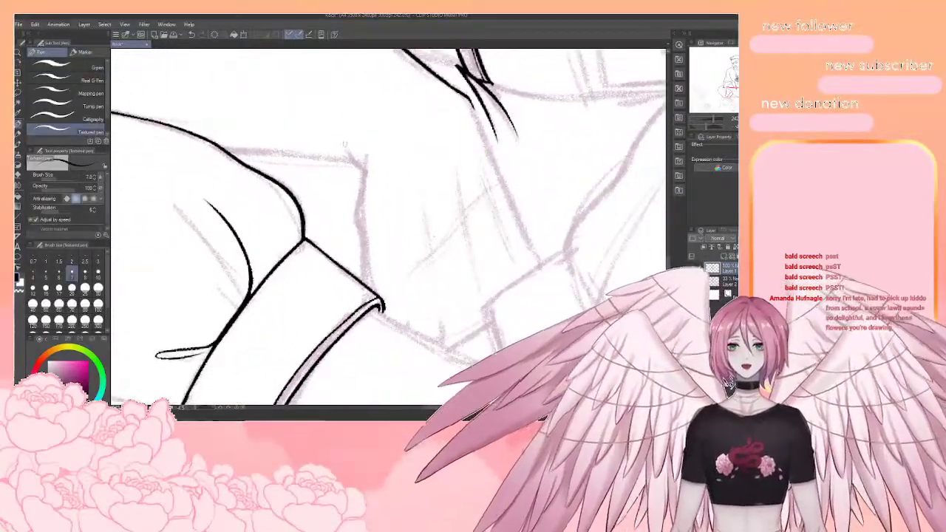
mouse_move(362, 168)
left_mouse_down()
mouse_move(369, 288)
mouse_move(415, 363)
mouse_move(327, 347)
mouse_move(280, 308)
mouse_move(269, 335)
left_mouse_up()
left_click_drag(326, 148, 347, 198)
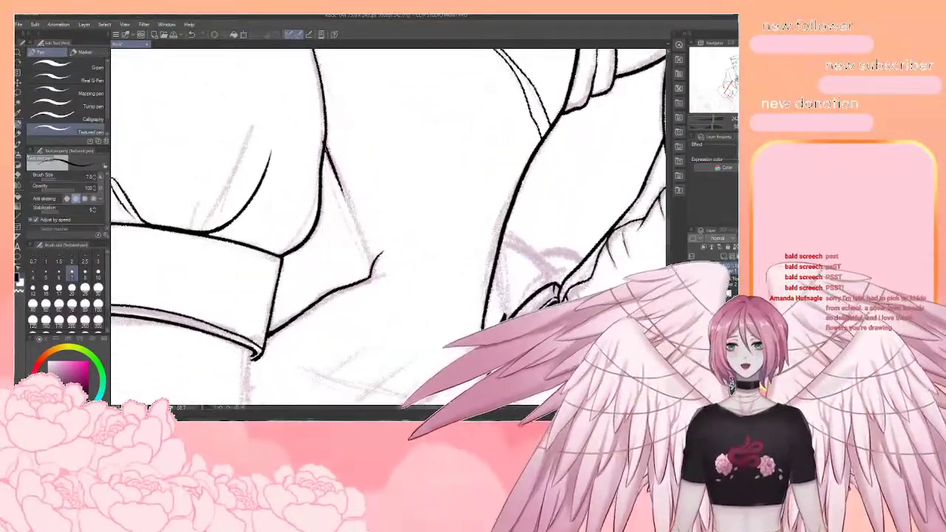
key("ctrl+z")
left_click_drag(326, 143, 355, 211)
key("ctrl+z")
mouse_move(328, 151)
left_mouse_down()
mouse_move(372, 268)
mouse_move(482, 109)
left_mouse_up()
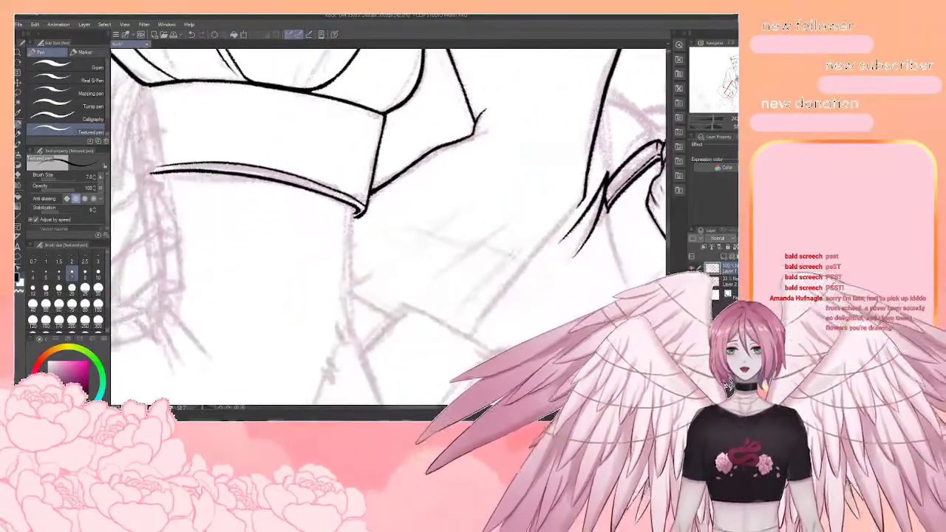
Ink the knee band's remaining side edge down to its lower hem, closing the band's outline
scroll(469, 242, "down", 3)
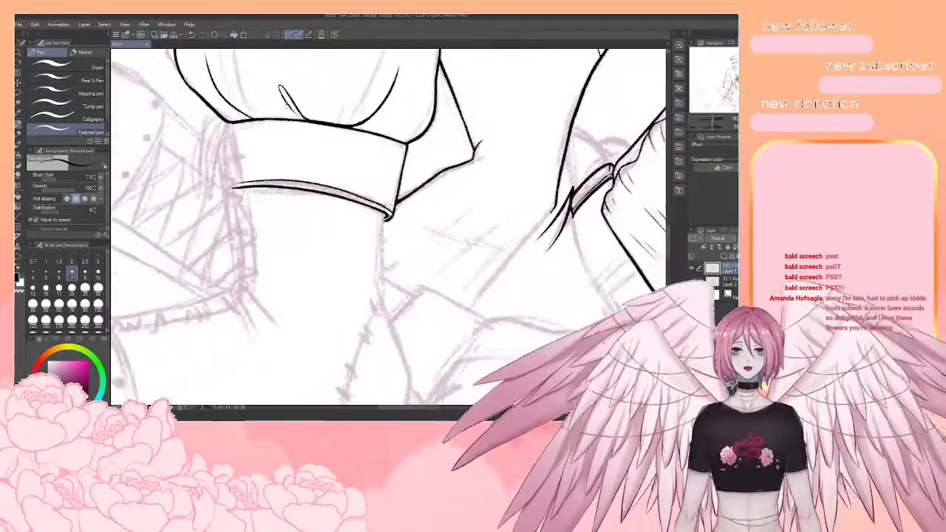
left_click_drag(266, 206, 379, 233)
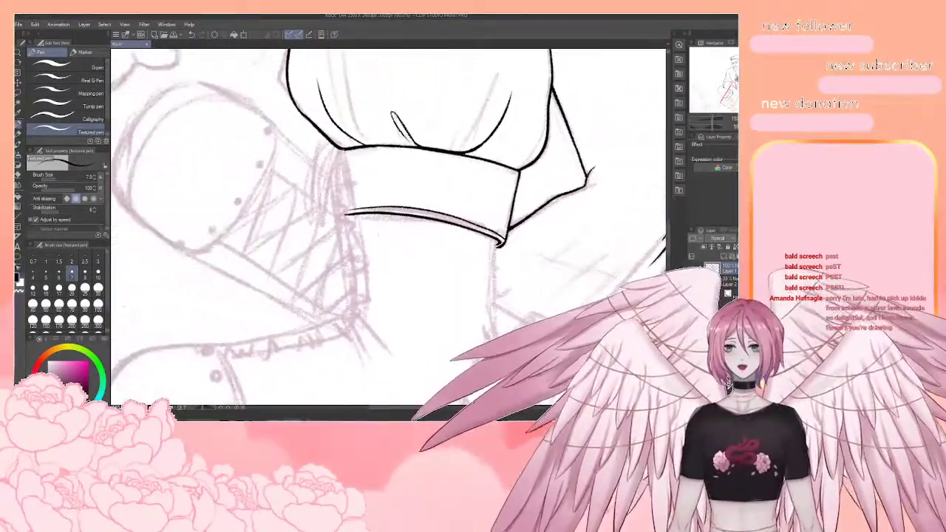
left_click_drag(338, 150, 344, 215)
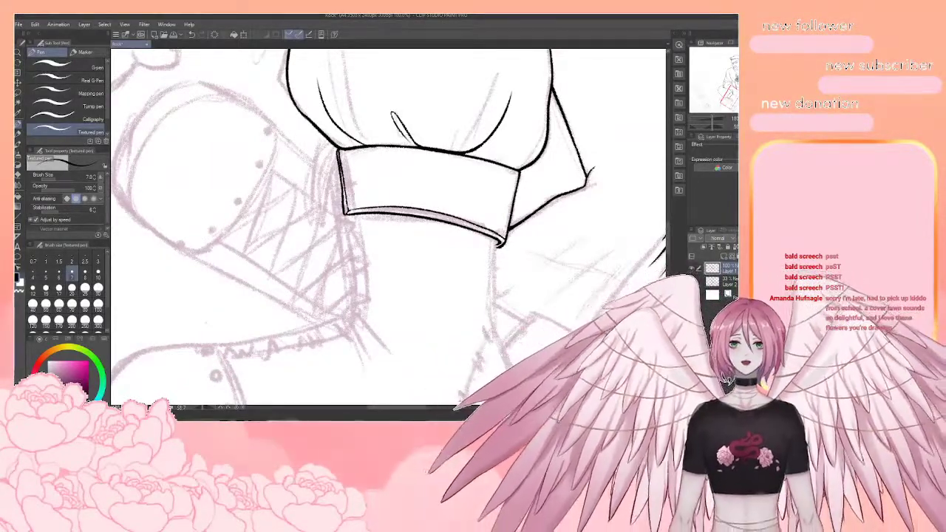
left_click_drag(354, 195, 392, 194)
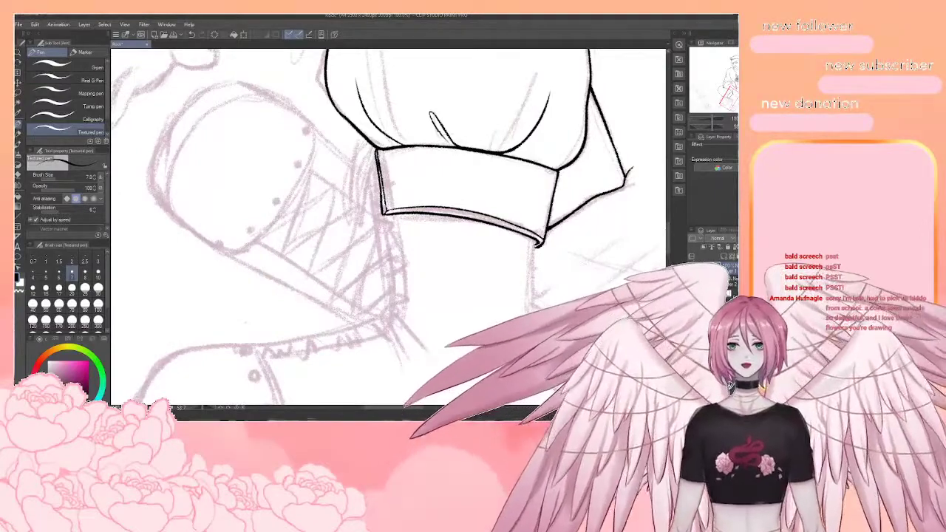
Ink the small knot at the knee band's side edge and the bow's first drooping loop with its inner line, redoing the loop's shape
mouse_move(373, 159)
left_mouse_down()
mouse_move(353, 150)
mouse_move(348, 167)
mouse_move(380, 214)
left_mouse_up()
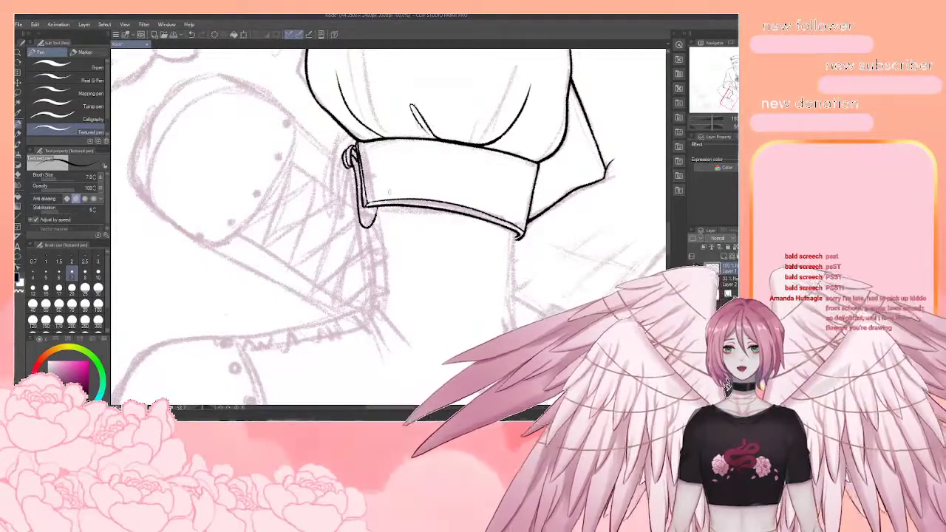
key("r")
left_click_drag(474, 289, 491, 205)
left_click_drag(408, 192, 399, 225)
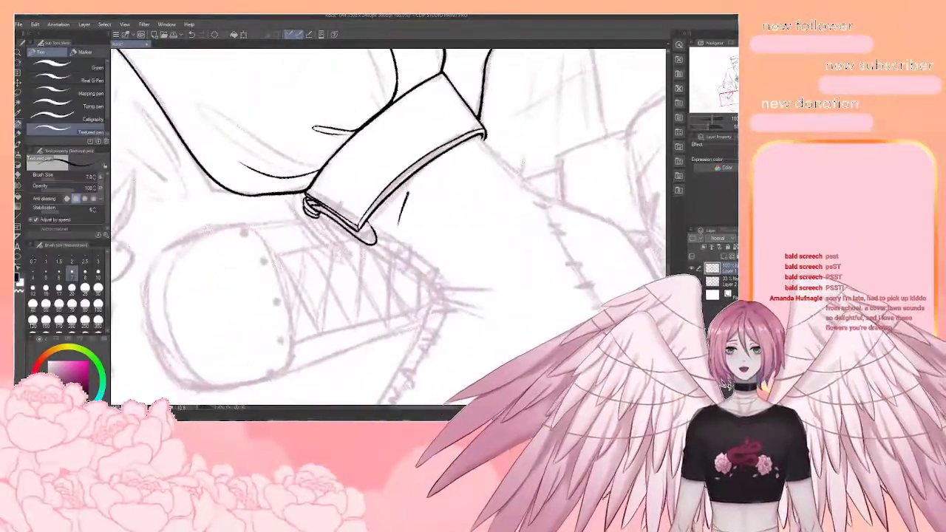
key("ctrl+z")
left_click_drag(335, 216, 348, 178)
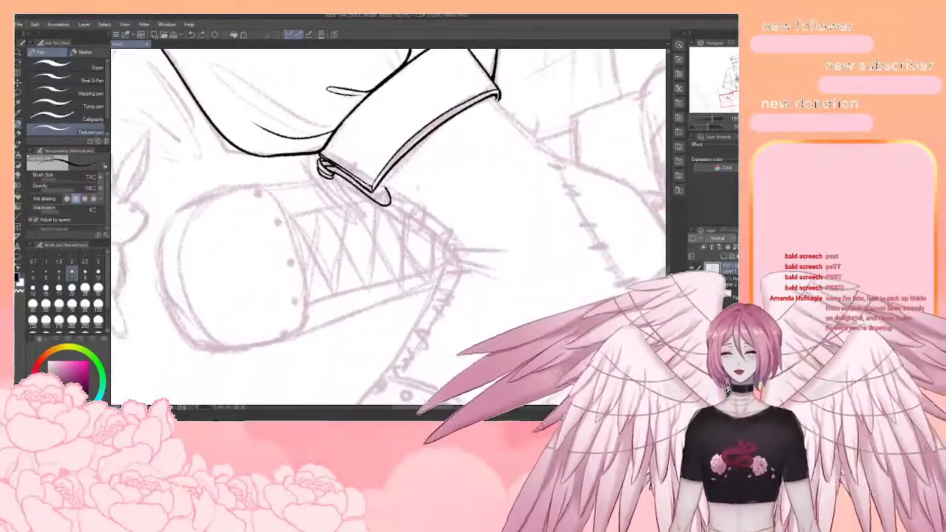
key("ctrl+z")
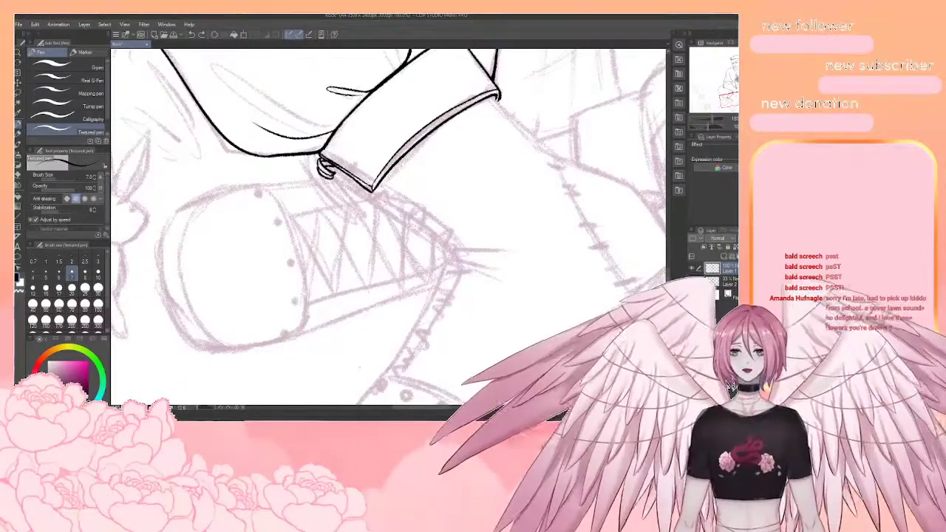
mouse_move(337, 175)
left_mouse_down()
mouse_move(313, 173)
mouse_move(345, 219)
mouse_move(362, 204)
mouse_move(361, 182)
mouse_move(346, 210)
mouse_move(355, 216)
left_mouse_up()
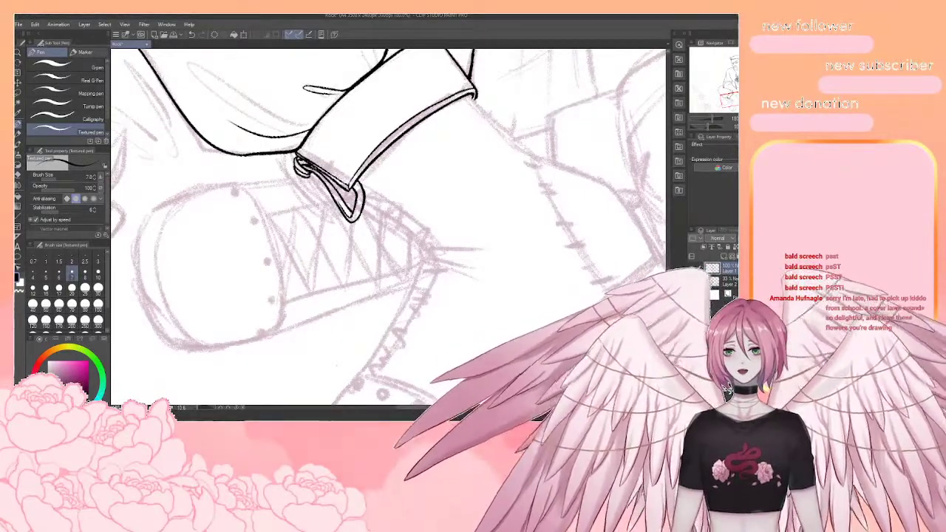
Ink the bow's second drooping loop below the knot, adding an inner line to show the ribbon's thickness
mouse_move(343, 158)
left_mouse_down()
mouse_move(366, 147)
mouse_move(321, 184)
mouse_move(330, 222)
left_mouse_up()
key("ctrl+z")
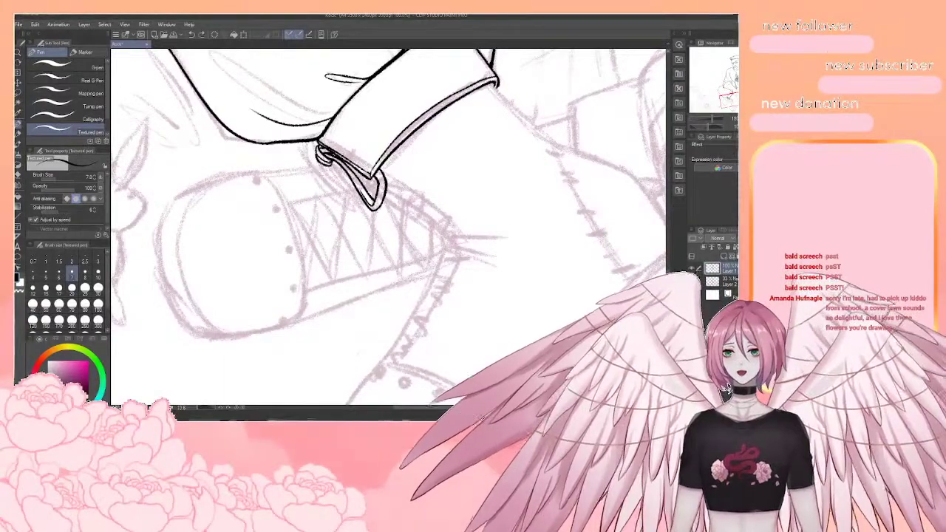
left_click_drag(318, 160, 337, 222)
left_click_drag(349, 167, 337, 225)
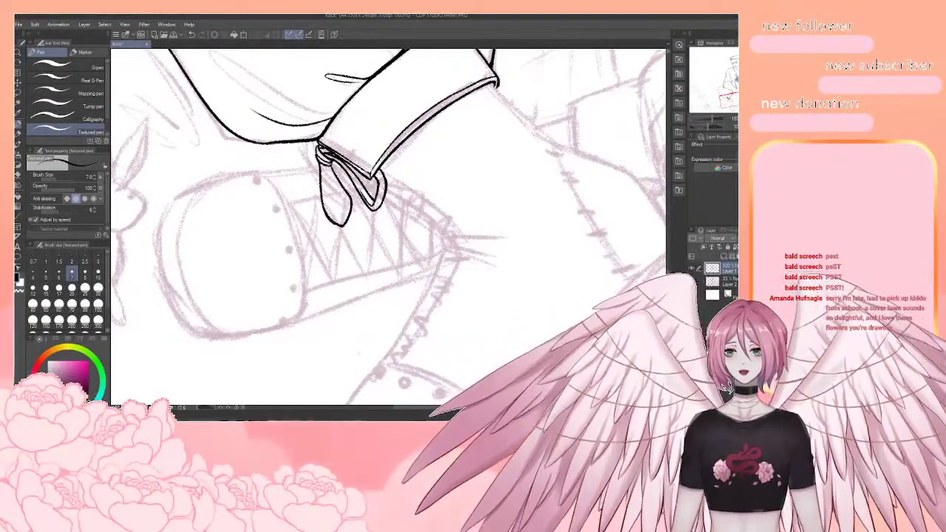
key("e")
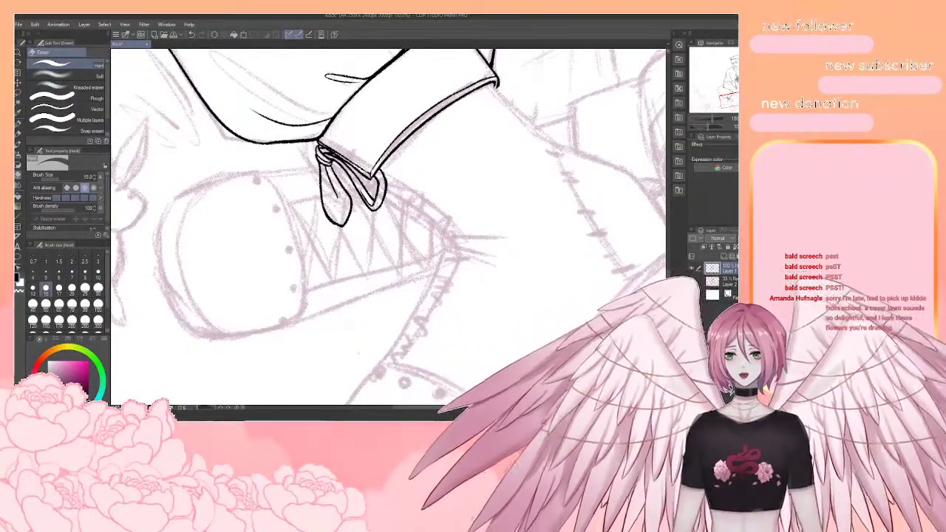
key("p")
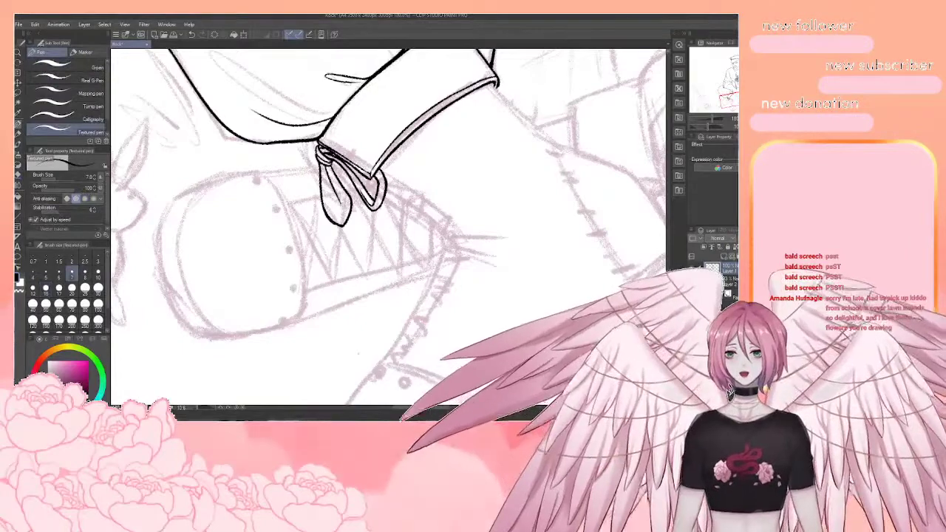
mouse_move(337, 196)
left_mouse_down()
mouse_move(340, 223)
mouse_move(328, 212)
left_mouse_up()
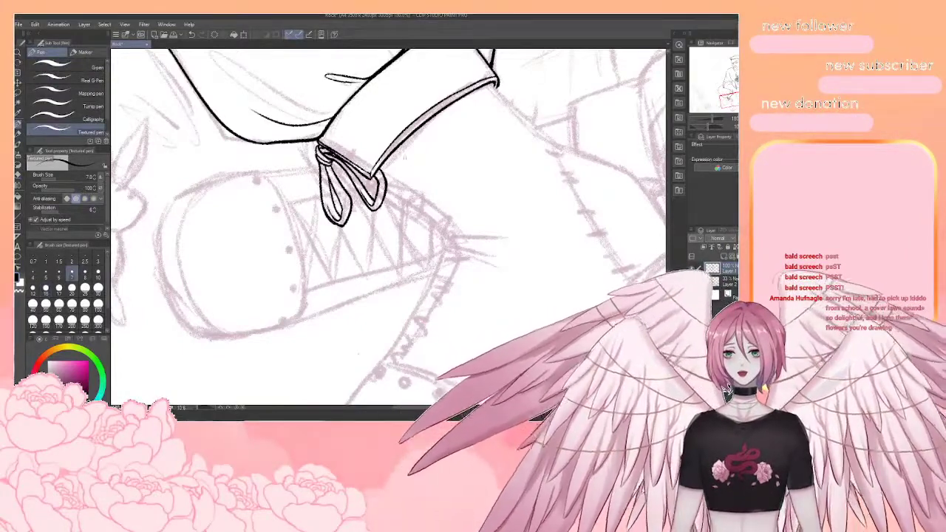
left_click_drag(405, 157, 385, 148)
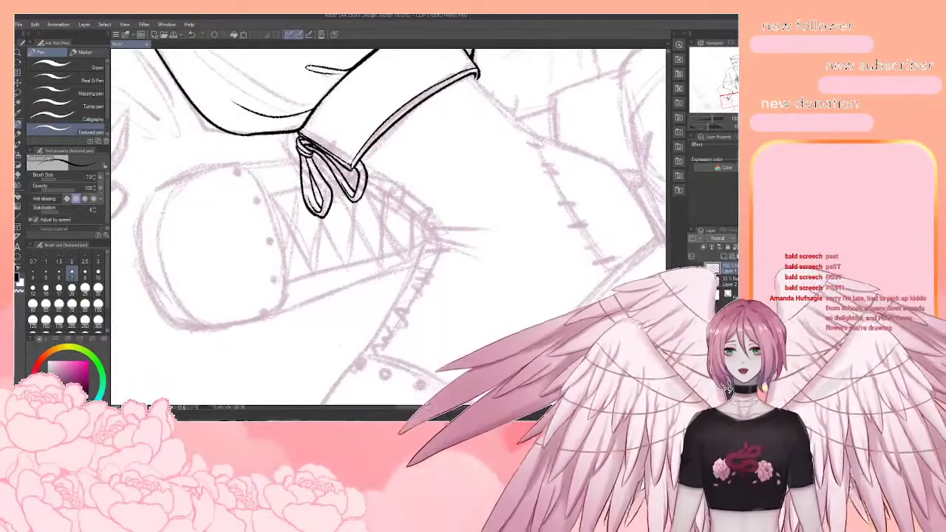
Ink the bow's two narrow ribbon tails hanging below the loops, replacing the first short tail stroke
left_click_drag(330, 205, 335, 231)
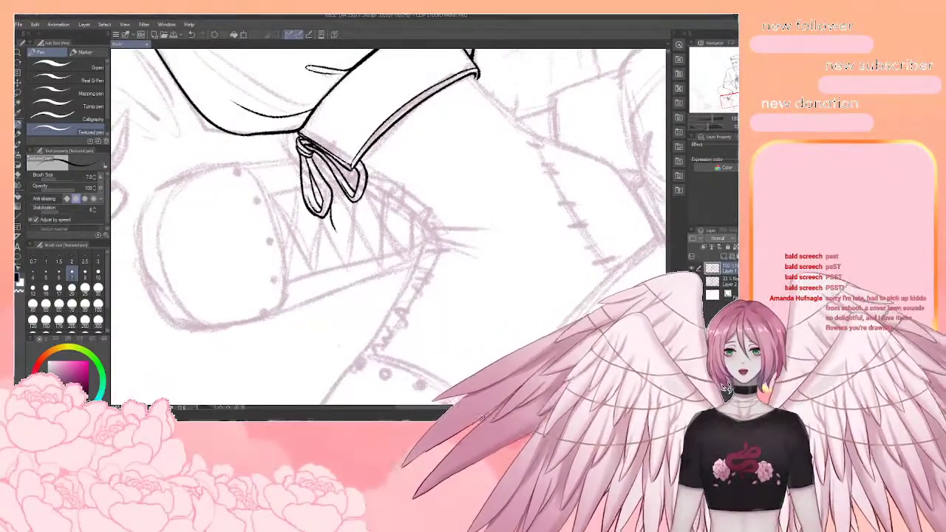
key("ctrl+z")
left_click_drag(315, 152, 357, 222)
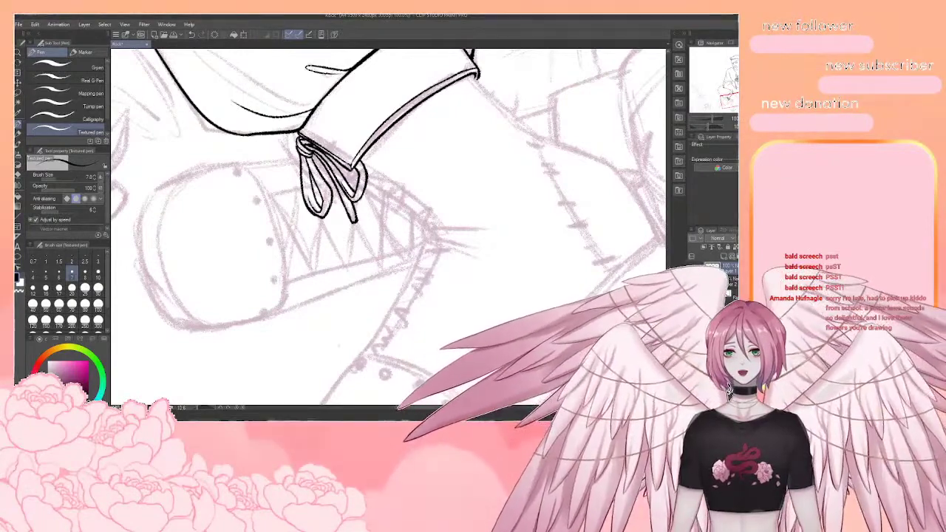
left_click_drag(311, 211, 323, 236)
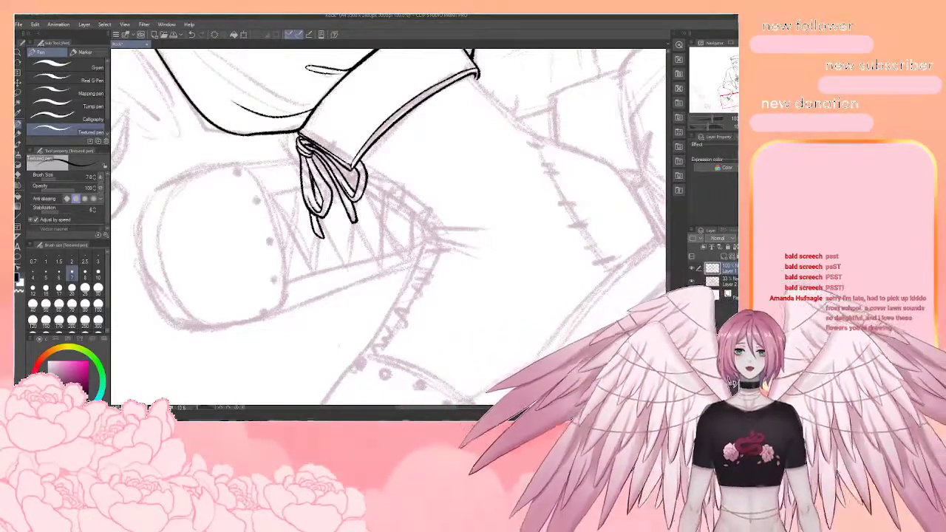
Ink the short piece of band wrapping behind the bow's knot at the gathered trouser leg
left_click_drag(339, 346, 325, 391)
key("r")
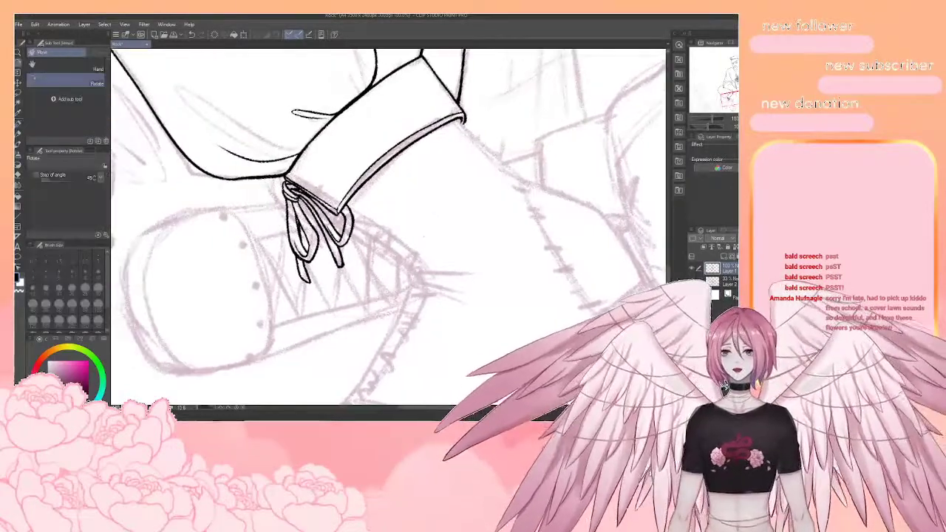
left_click_drag(423, 236, 420, 261)
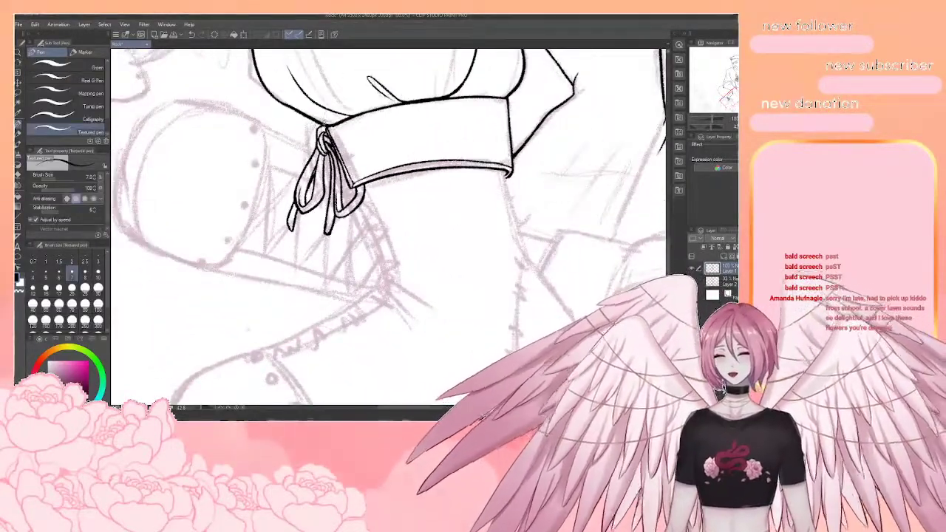
key("ctrl+z")
left_click_drag(321, 124, 309, 139)
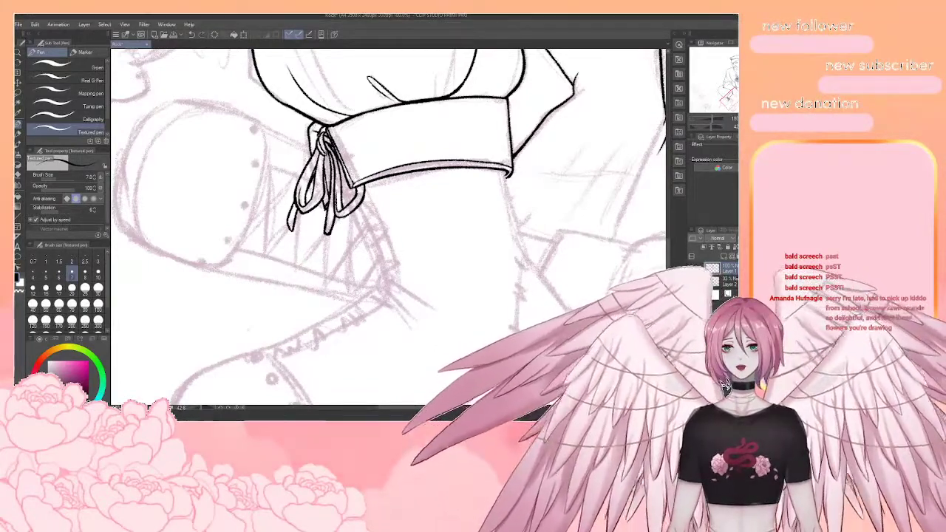
Ink the boot's back contour from the knee band's lower corner around the curved heel to the sole, redoing the uneven strokes
left_click_drag(414, 229, 209, 165)
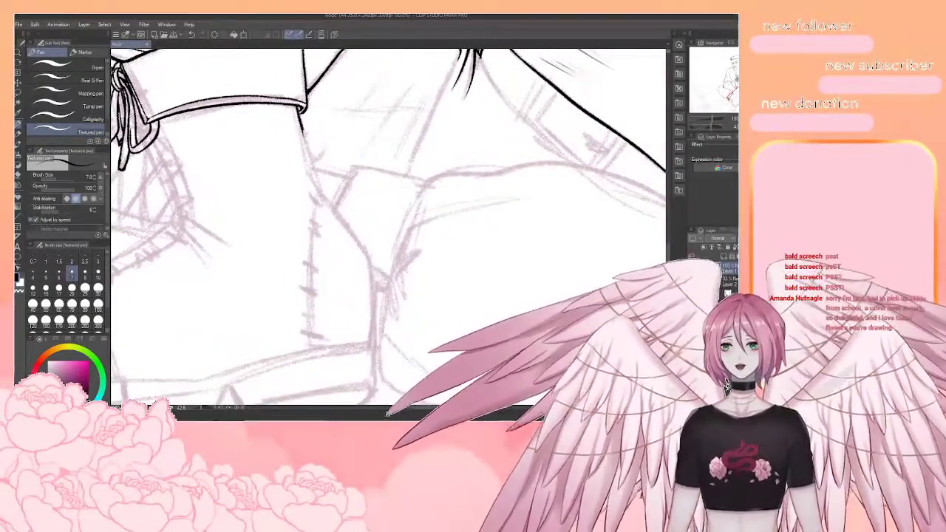
left_click_drag(303, 133, 326, 199)
key("ctrl+z")
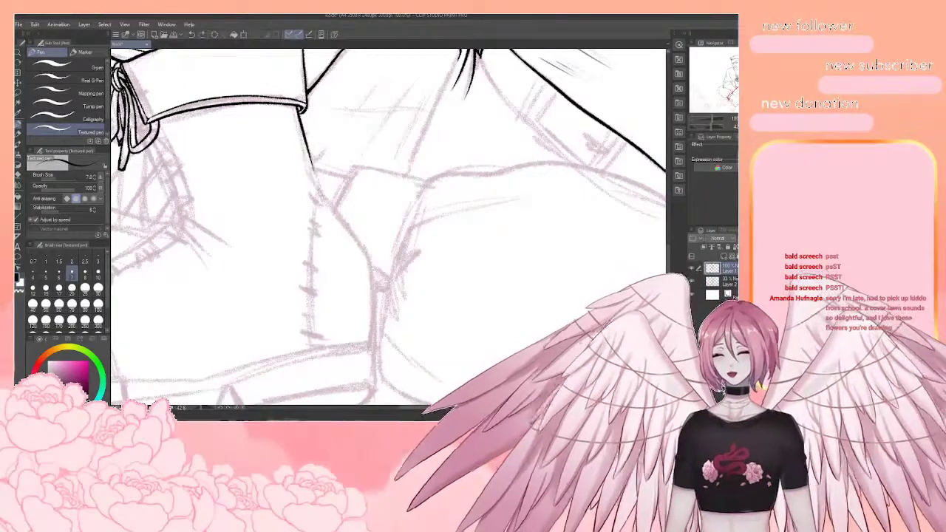
mouse_move(307, 152)
left_mouse_down()
mouse_move(326, 201)
mouse_move(368, 259)
mouse_move(372, 300)
mouse_move(351, 246)
left_mouse_up()
key("ctrl+z")
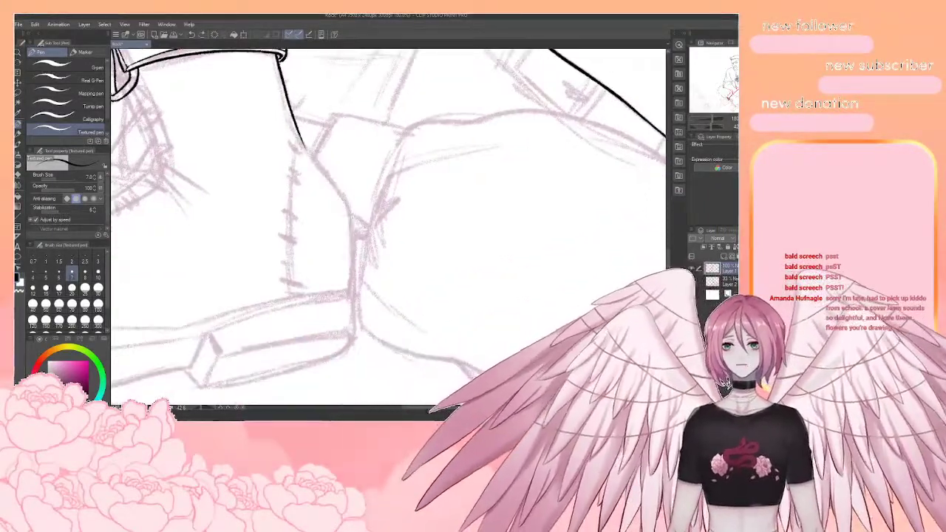
mouse_move(301, 144)
left_mouse_down()
mouse_move(325, 173)
mouse_move(352, 241)
mouse_move(350, 273)
left_mouse_up()
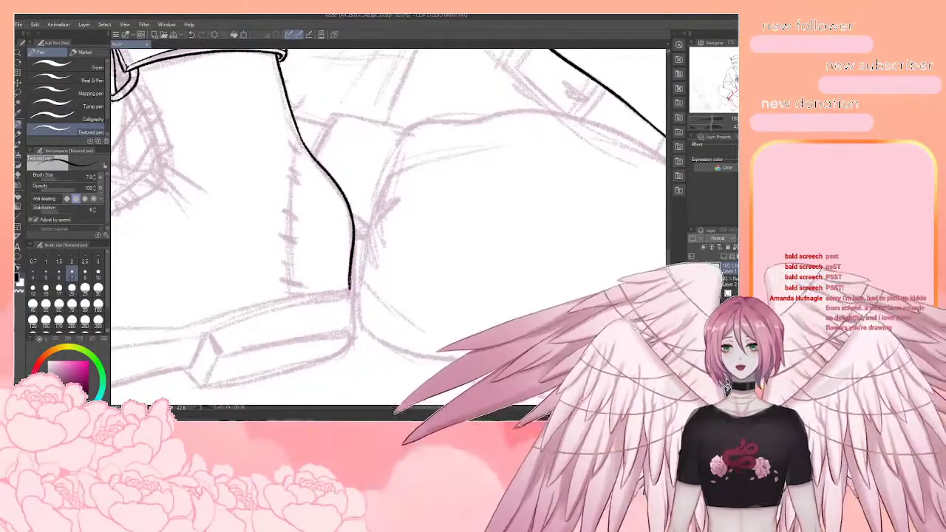
Ink the vertical seam at the boot's heel down toward the sole and add short, thick stitch marks across it
left_click_drag(355, 222, 385, 215)
left_click_drag(330, 128, 318, 266)
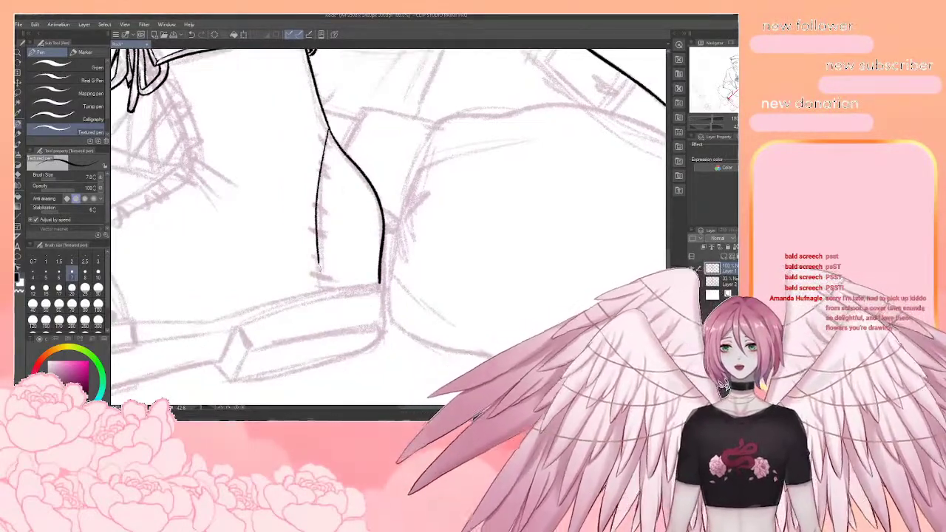
left_click_drag(318, 137, 331, 171)
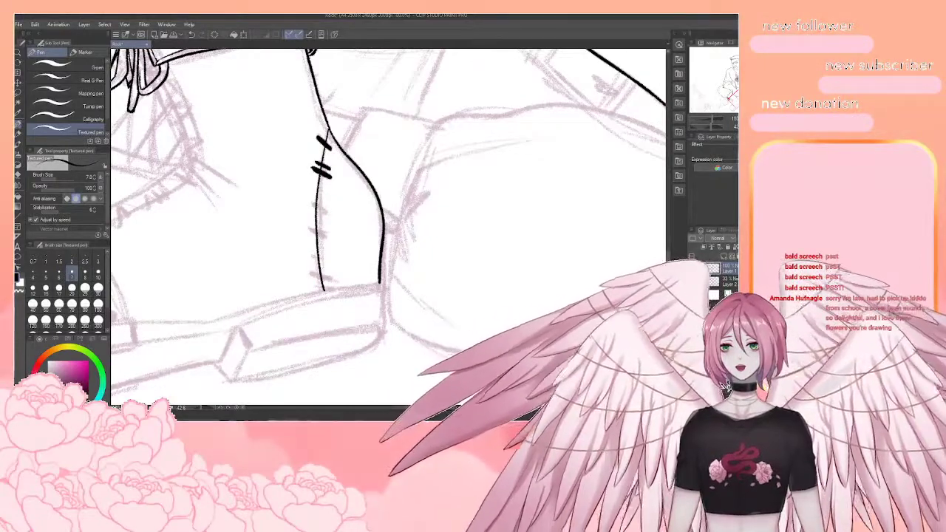
mouse_move(308, 205)
left_mouse_down()
mouse_move(328, 211)
mouse_move(328, 272)
mouse_move(319, 269)
mouse_move(330, 283)
mouse_move(323, 284)
left_mouse_up()
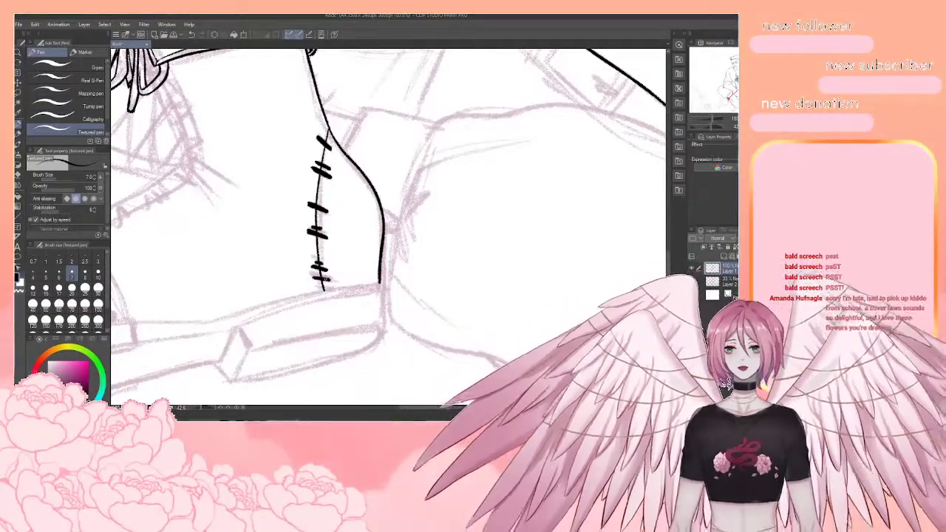
scroll(389, 185, "down", 3)
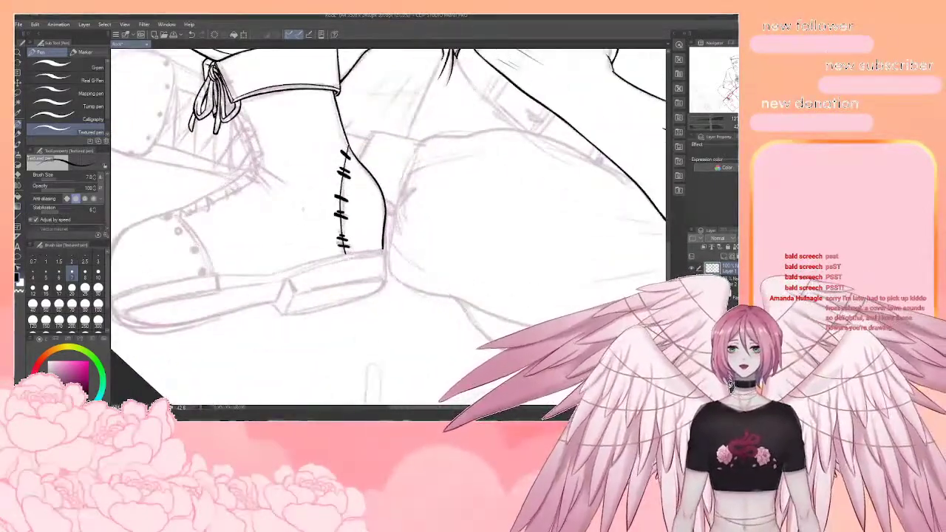
left_click_drag(347, 222, 446, 250)
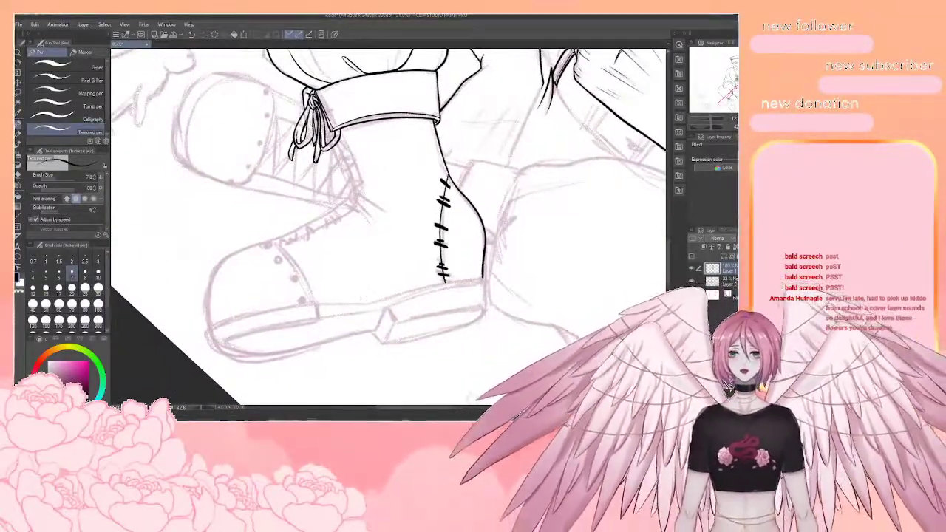
left_click_drag(391, 215, 414, 256)
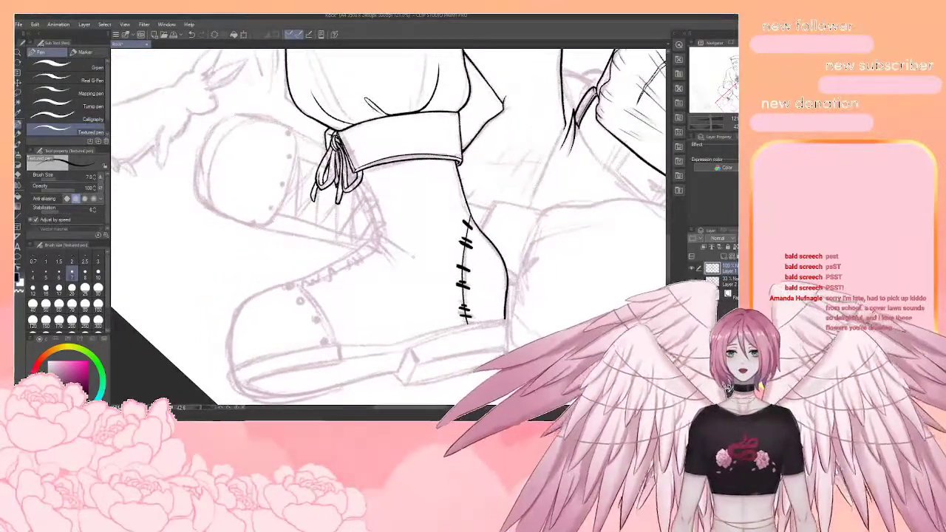
Ink the two small curved loop outlines beside the narrow strap beneath the hand holding the daisies
scroll(427, 254, "down", 4)
key("r")
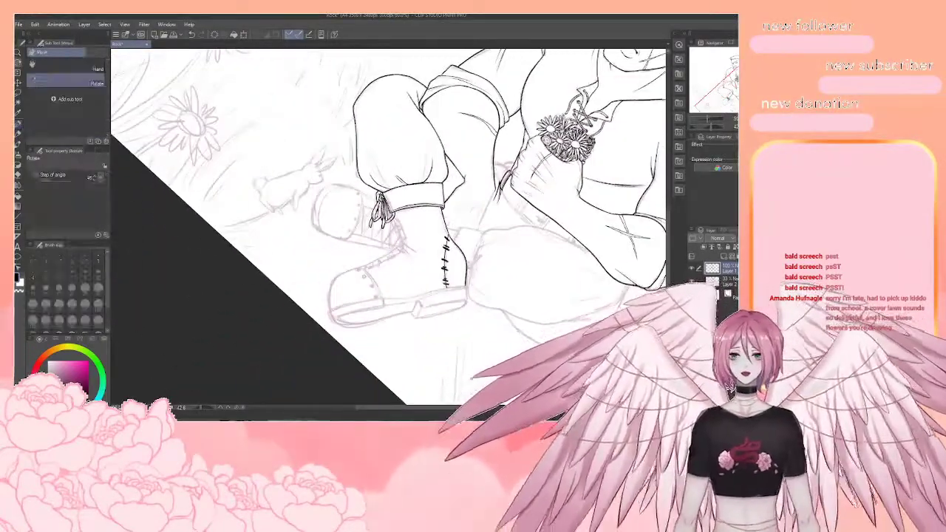
mouse_move(443, 267)
left_mouse_down()
mouse_move(453, 205)
mouse_move(387, 256)
mouse_move(392, 306)
mouse_move(407, 316)
left_mouse_up()
scroll(425, 198, "up", 2)
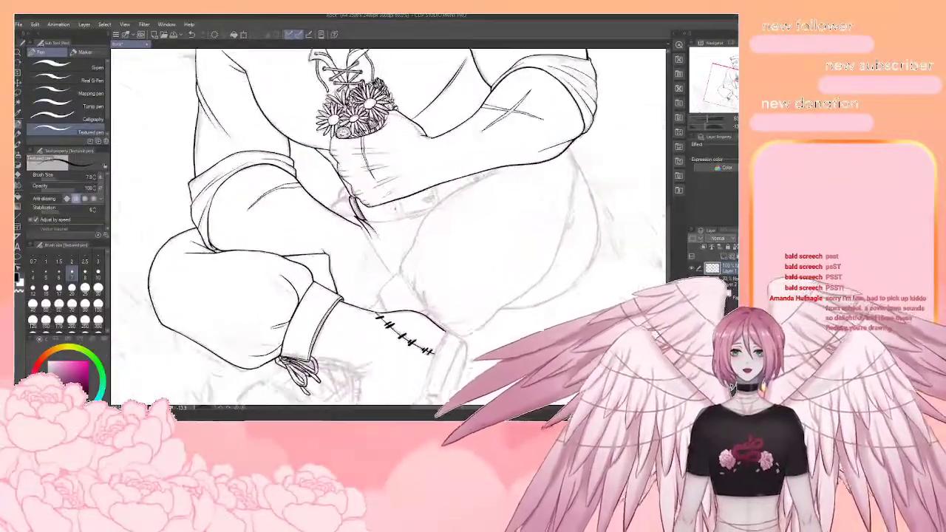
scroll(386, 207, "up", 3)
key("r")
left_click_drag(414, 193, 415, 230)
scroll(411, 174, "up", 2)
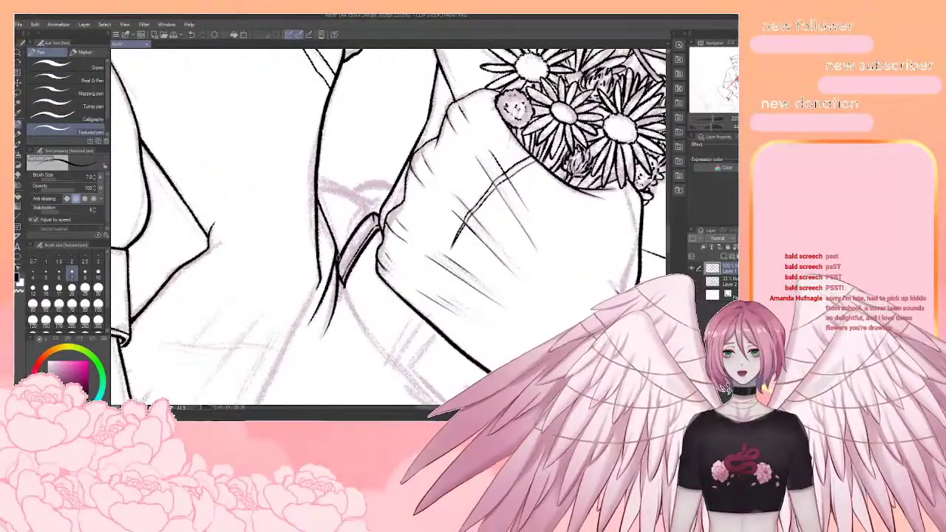
left_click_drag(337, 261, 426, 255)
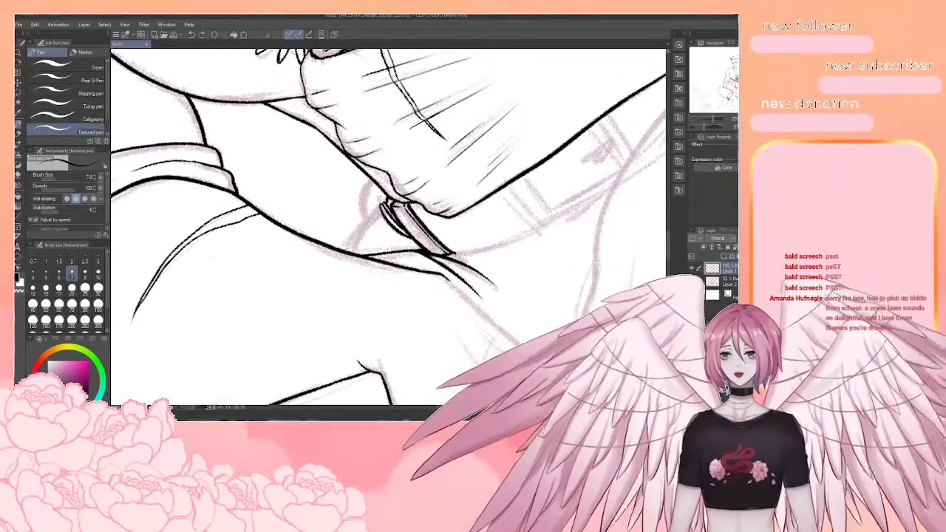
left_click_drag(374, 210, 338, 245)
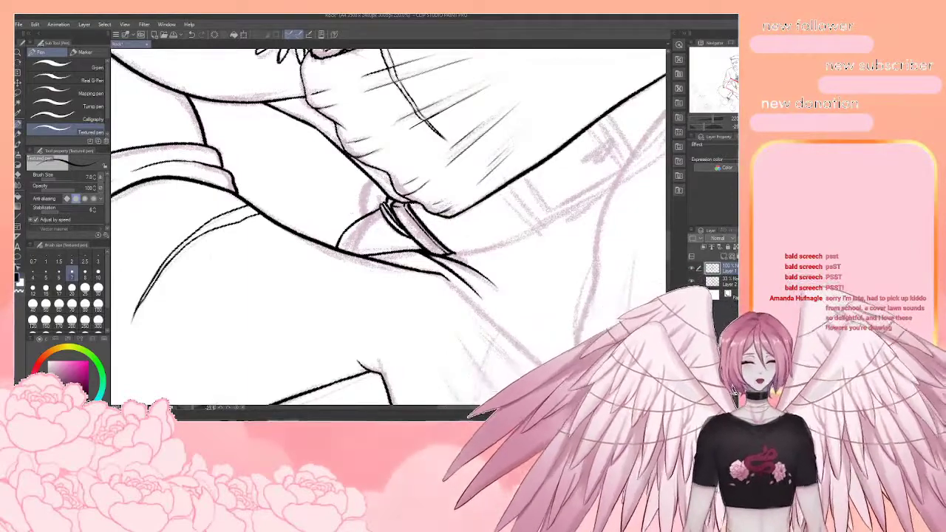
left_click_drag(414, 237, 393, 228)
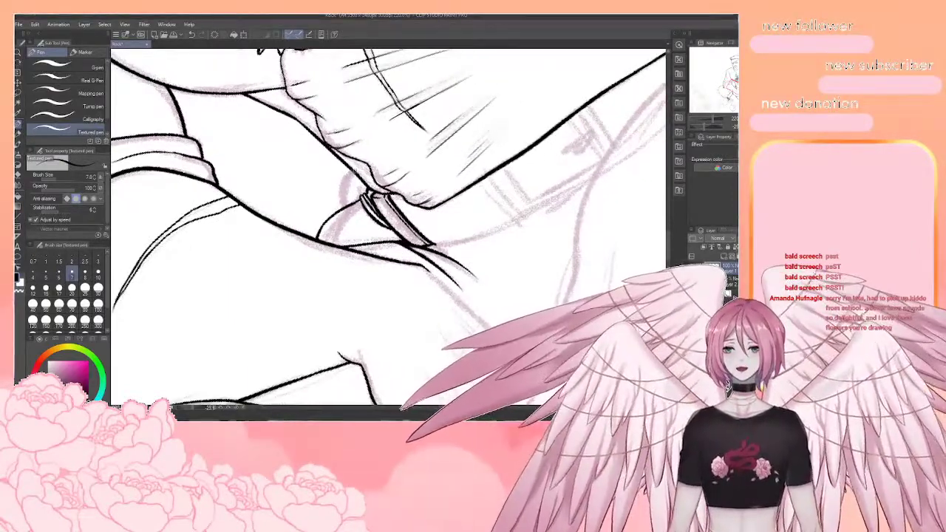
left_click_drag(347, 175, 342, 209)
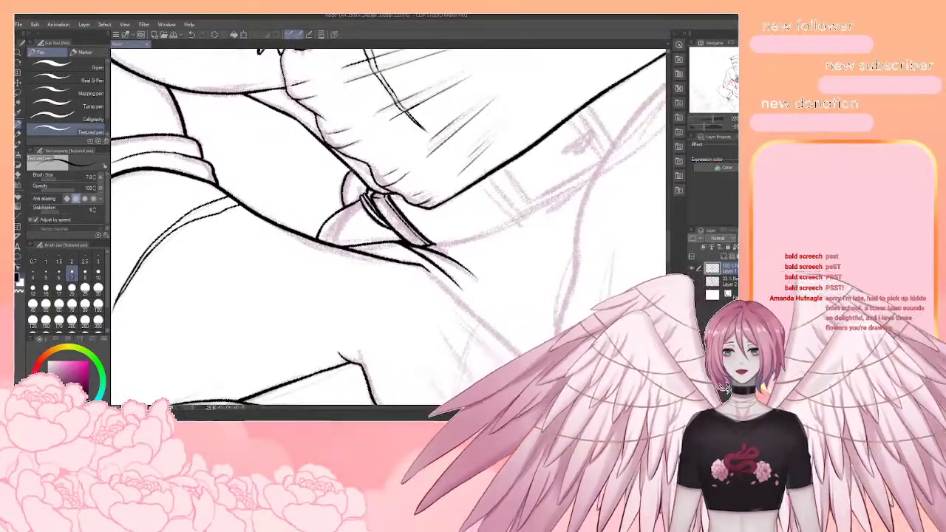
Ink the upper inner contour of the second puffed trouser leg, branching off below the forearm, redoing the first two strokes
scroll(373, 156, "down", 3)
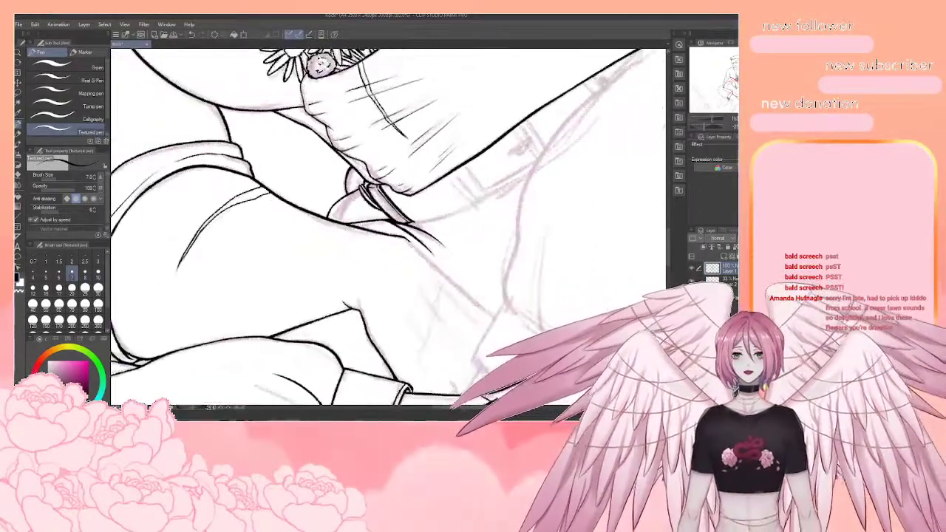
key("r")
left_click_drag(414, 141, 436, 149)
left_click_drag(459, 214, 301, 238)
key("r")
left_click_drag(443, 148, 399, 130)
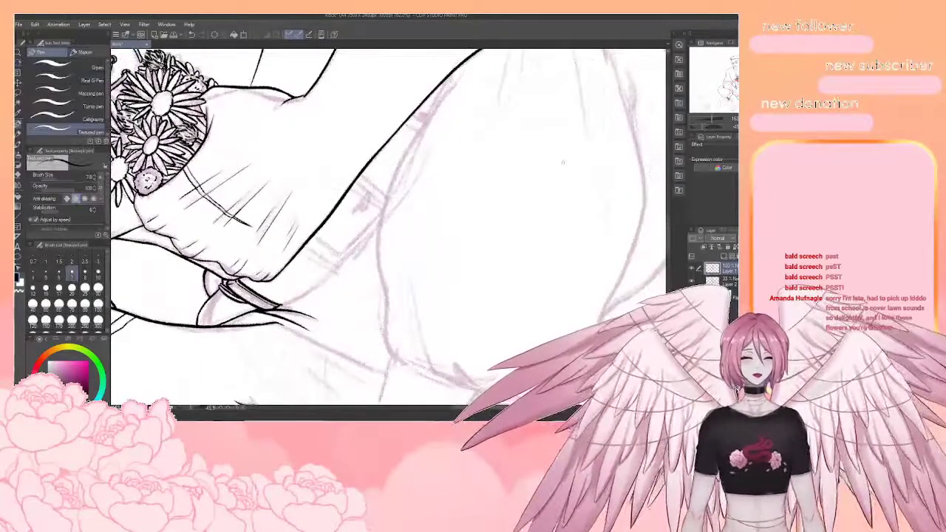
left_click_drag(444, 207, 369, 220)
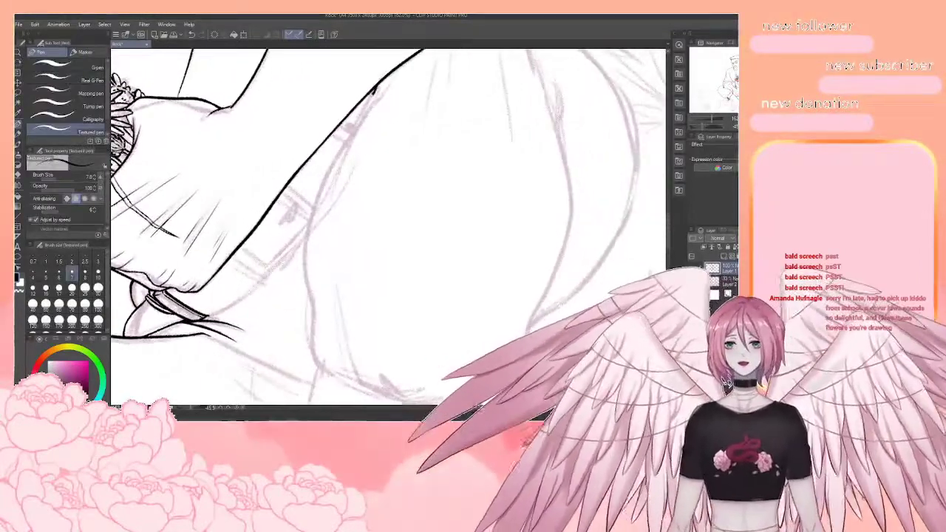
left_click_drag(373, 92, 308, 289)
key("ctrl+z")
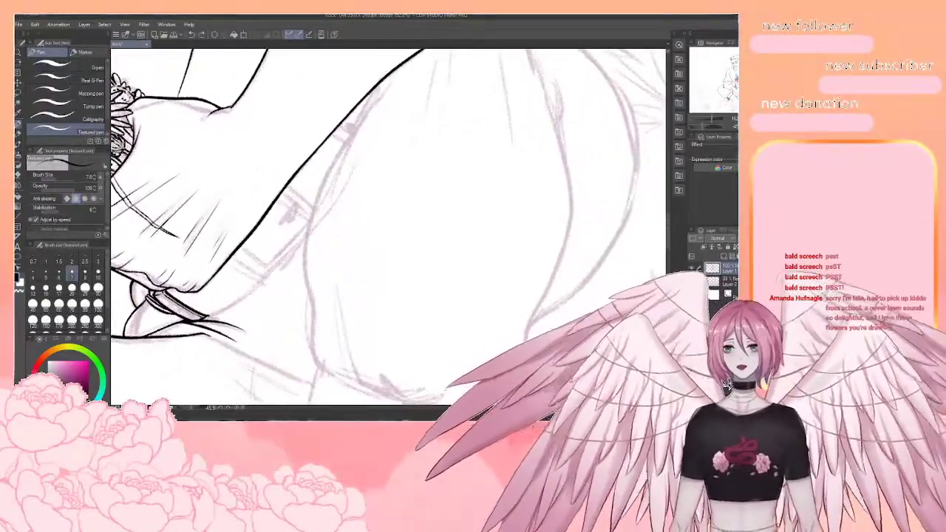
left_click_drag(374, 88, 305, 278)
key("ctrl+z")
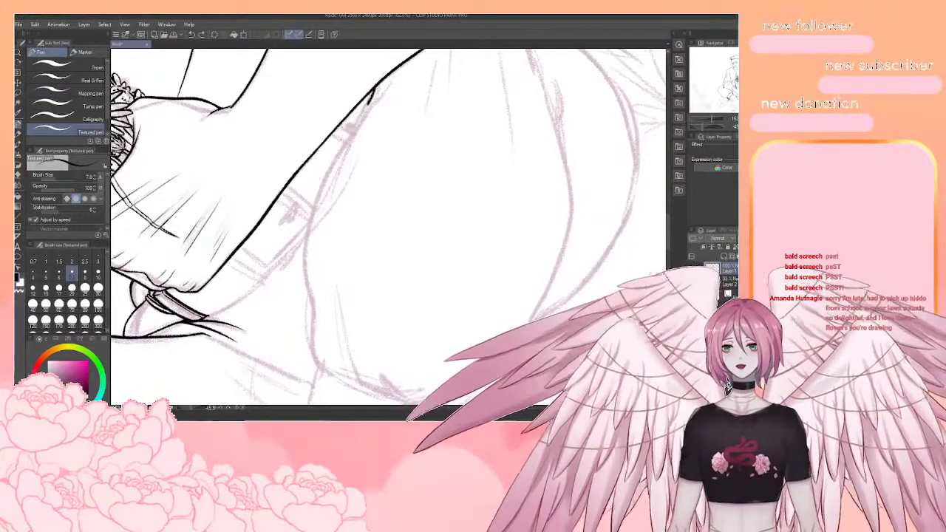
left_click_drag(372, 90, 308, 283)
left_click_drag(340, 222, 316, 283)
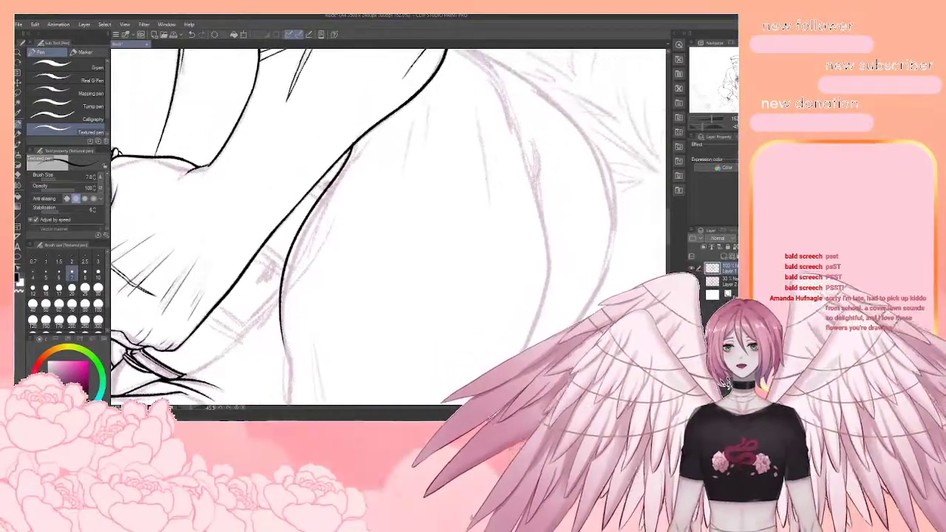
Erase the stray line end where the puffed leg's contour meets the underside of the forearm
scroll(361, 155, "up", 1)
key("e")
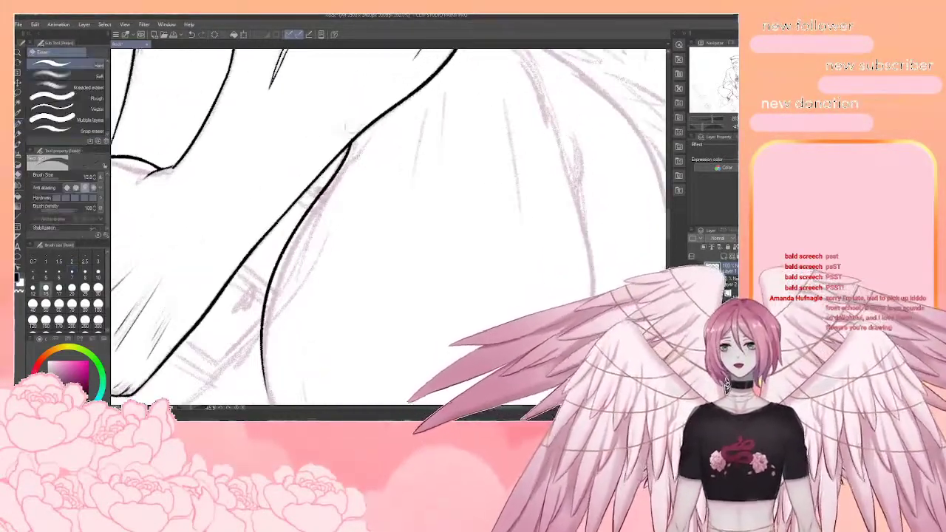
left_click_drag(344, 135, 356, 133)
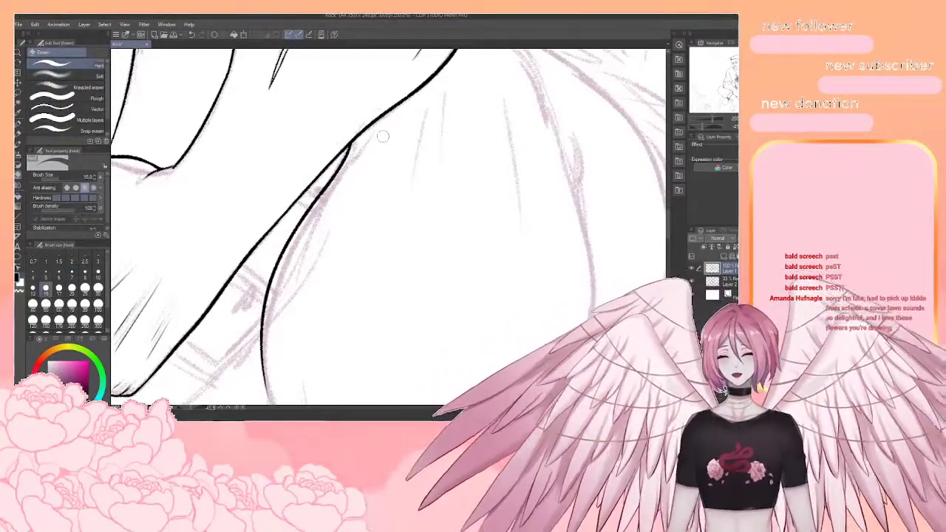
Ink three short fold lines fanning down from the forearm across the upper part of the puffed trouser leg
key("p")
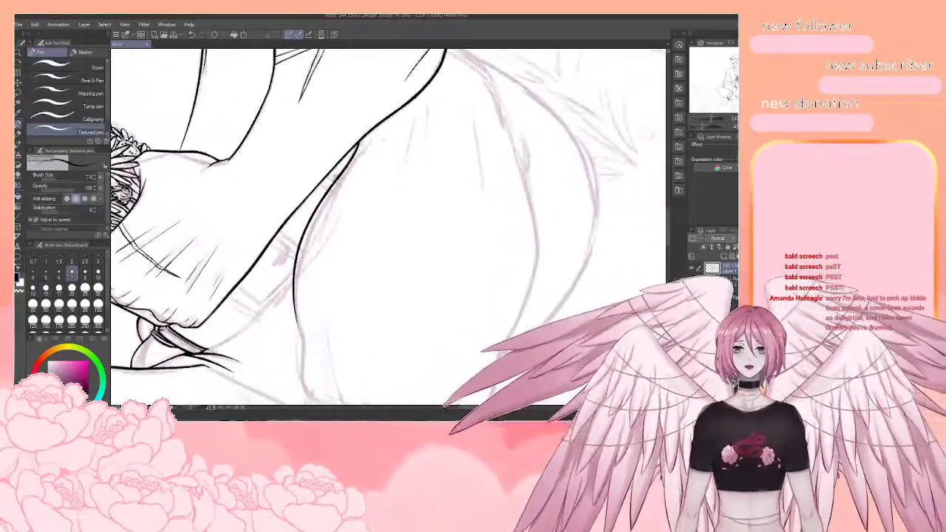
mouse_move(414, 118)
left_mouse_down()
mouse_move(358, 161)
mouse_move(348, 222)
left_mouse_up()
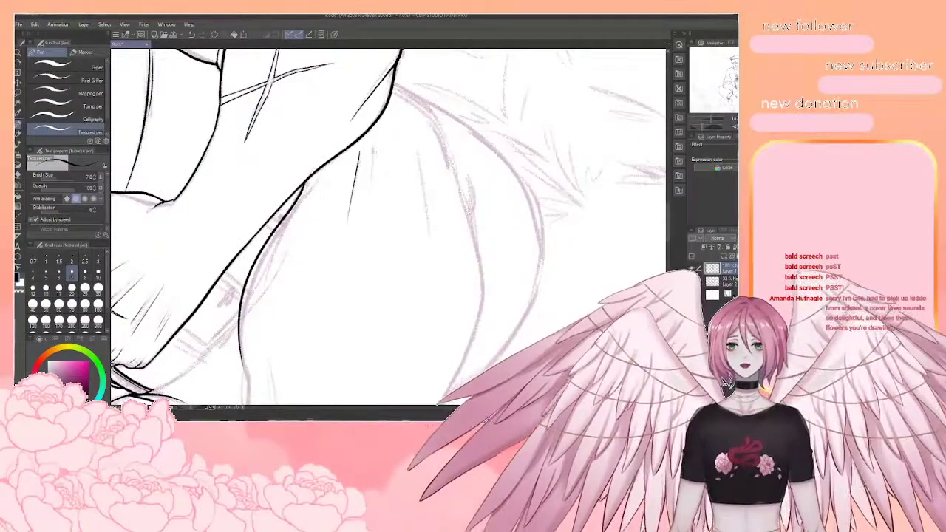
left_click_drag(373, 144, 375, 178)
left_click_drag(418, 146, 427, 231)
Extend the puffed leg's inner contour down around the corner of its gathered hem
mouse_move(433, 330)
left_mouse_down()
mouse_move(452, 317)
mouse_move(583, 143)
mouse_move(529, 179)
left_mouse_up()
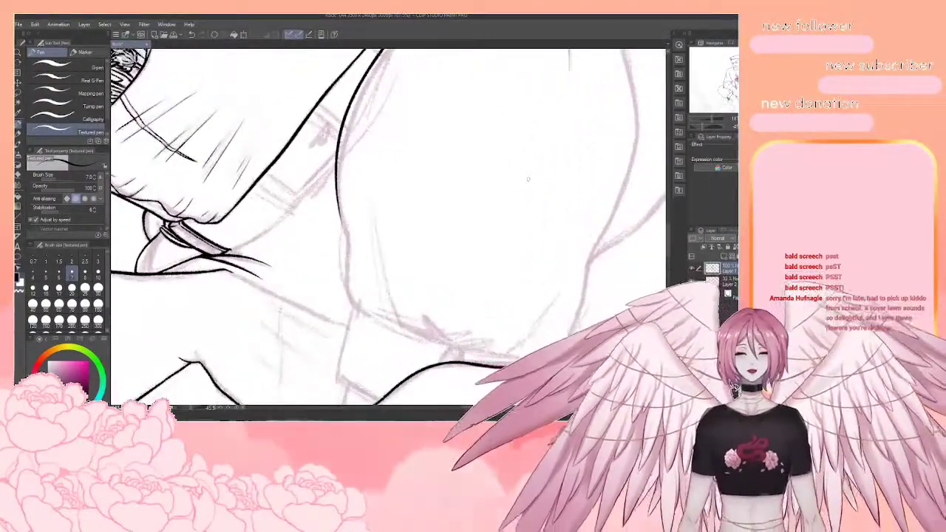
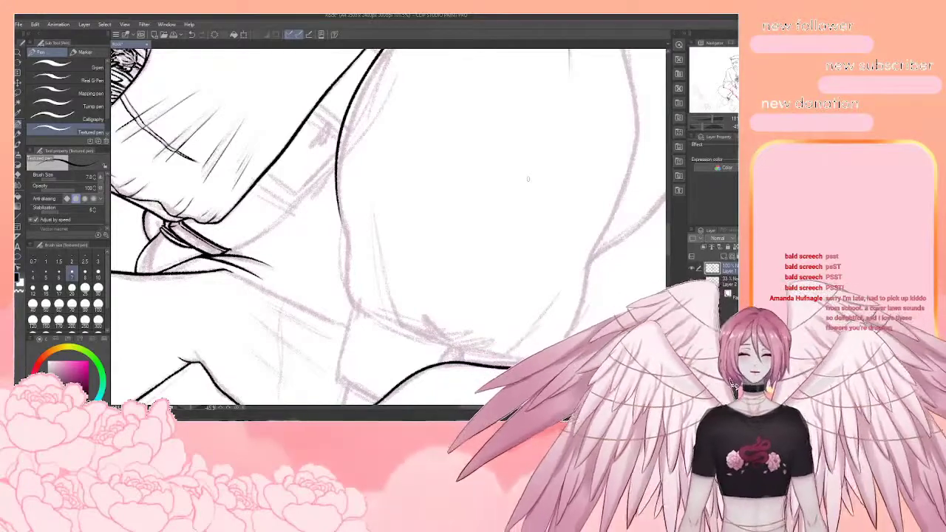
left_click_drag(528, 179, 475, 120)
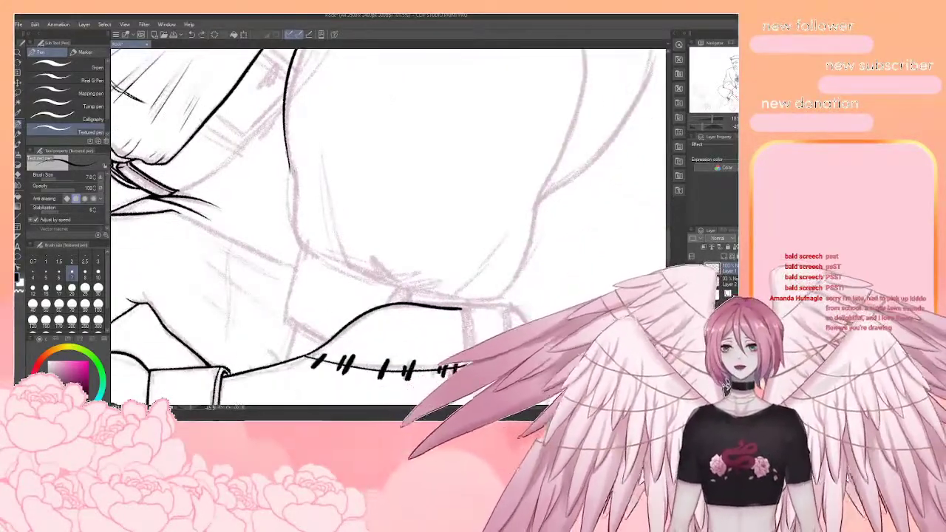
left_click_drag(291, 179, 306, 245)
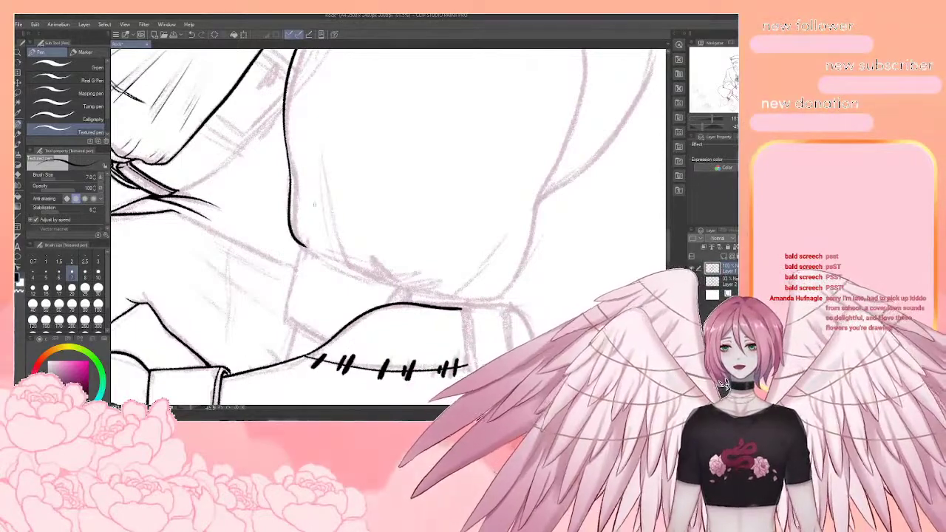
Ink the fold lines rising from the gathered hem: a long curve, a narrow looped crease and a curve near the far corner
left_click_drag(315, 205, 285, 200)
mouse_move(324, 264)
left_mouse_down()
mouse_move(299, 154)
mouse_move(319, 261)
left_mouse_up()
key("ctrl+z")
mouse_move(382, 256)
left_mouse_down()
mouse_move(372, 253)
mouse_move(358, 277)
left_mouse_up()
left_click_drag(399, 251, 379, 231)
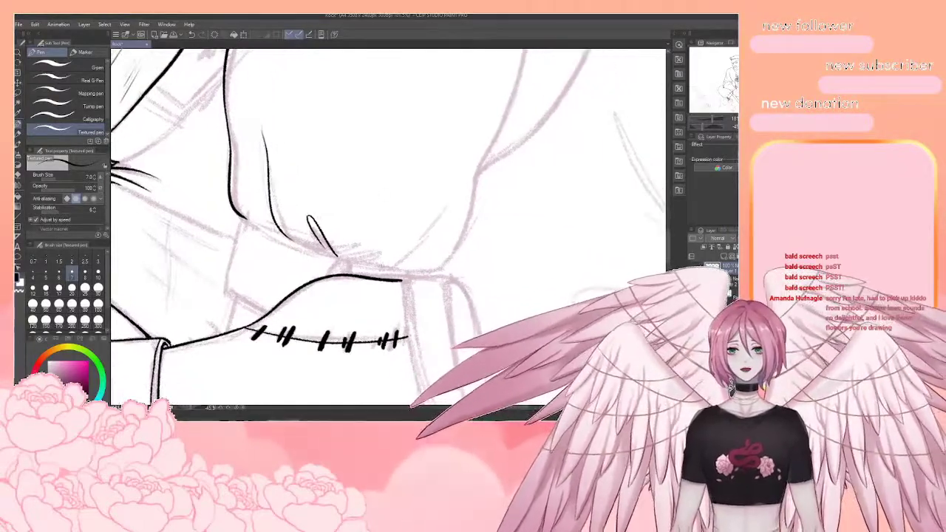
left_click_drag(381, 264, 443, 207)
key("ctrl+z")
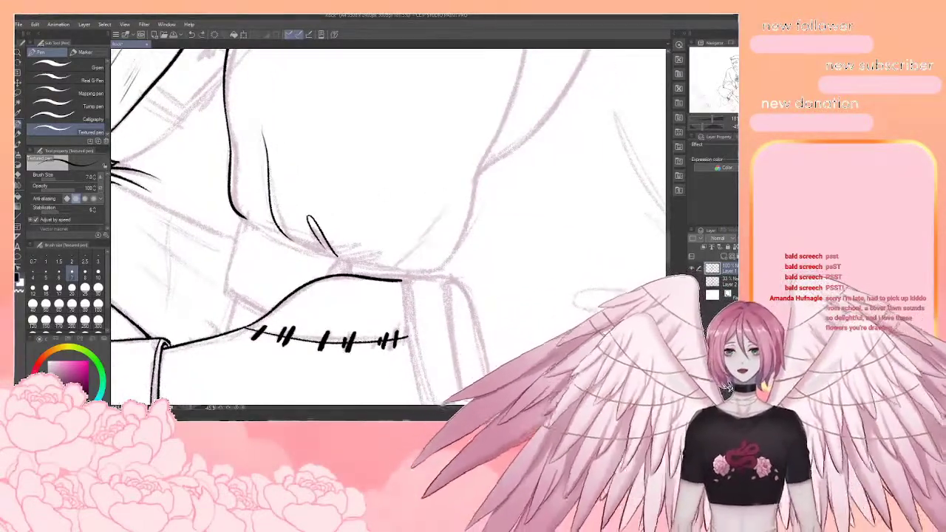
mouse_move(382, 268)
left_mouse_down()
mouse_move(414, 257)
mouse_move(448, 196)
mouse_move(451, 224)
left_mouse_up()
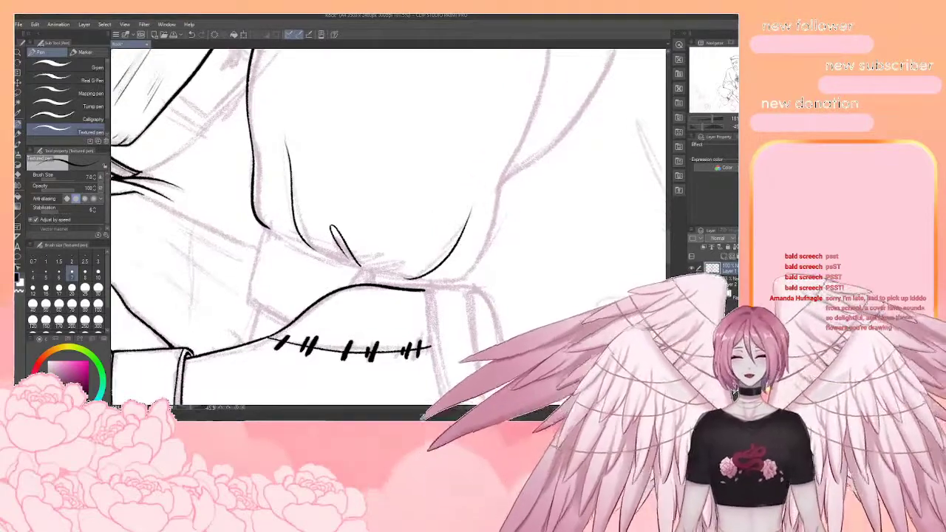
Ink the lower edge of the gathered hem past the boot's heel to its outer corner, redoing a stroke
left_click_drag(443, 184, 453, 250)
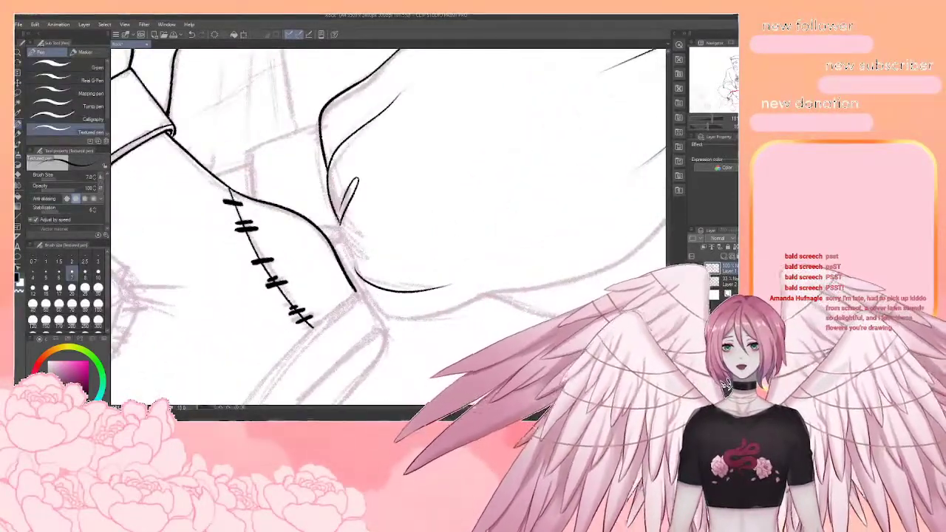
mouse_move(339, 221)
left_mouse_down()
mouse_move(357, 271)
mouse_move(353, 227)
left_mouse_up()
key("ctrl+z")
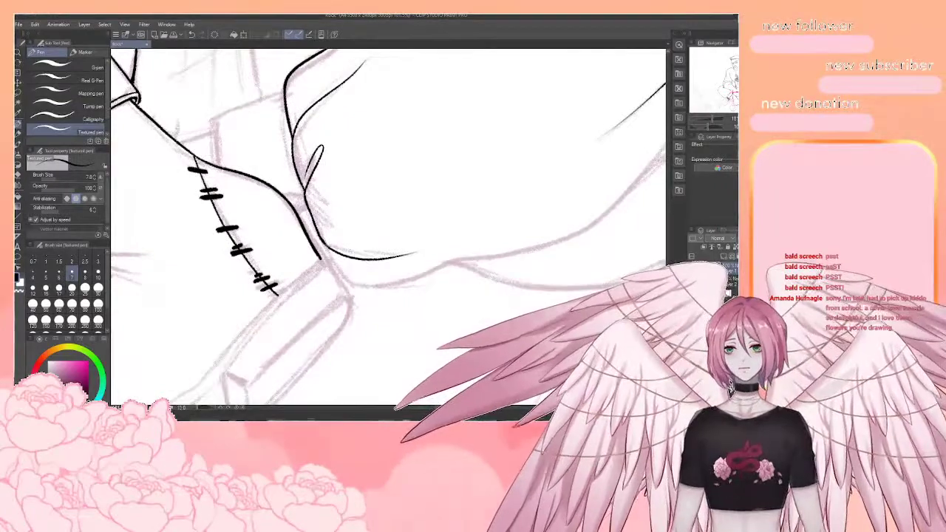
left_click_drag(342, 275, 361, 286)
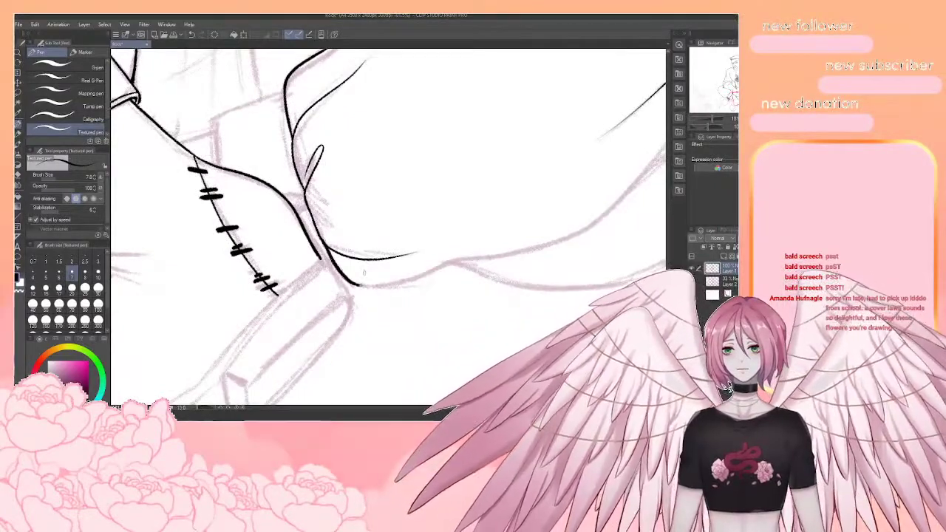
Ink the top of the puffed leg's outer contour below the elbow as two overlapping curves, redoing the first stroke
key("r")
left_click_drag(365, 217, 388, 199)
left_click_drag(414, 170, 330, 252)
left_click_drag(370, 222, 323, 325)
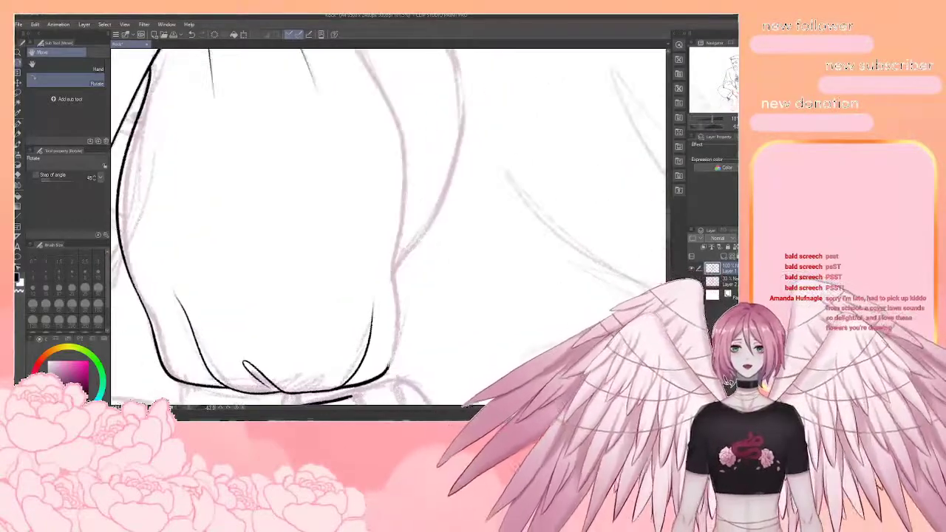
mouse_move(340, 162)
left_mouse_down()
mouse_move(330, 235)
mouse_move(361, 349)
left_mouse_up()
left_click_drag(370, 159, 365, 254)
left_click_drag(378, 170, 379, 170)
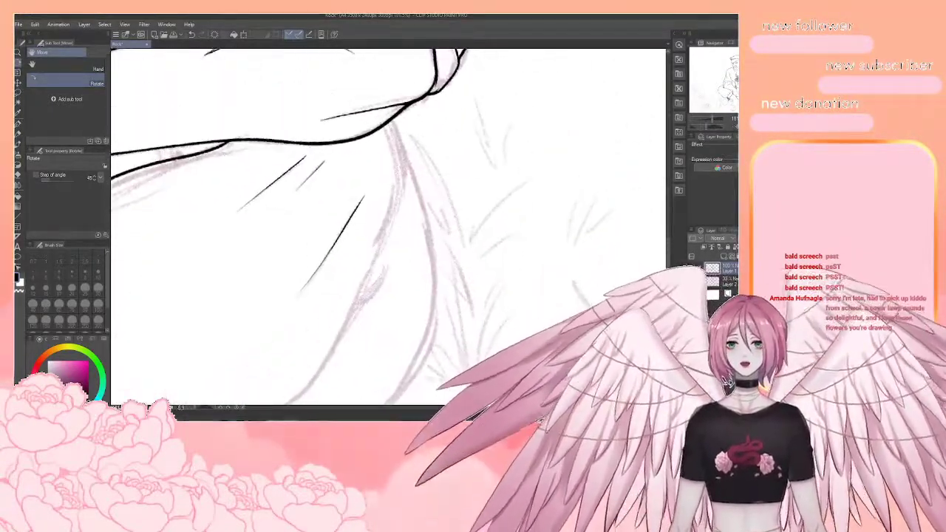
key("p")
left_click_drag(395, 116, 405, 195)
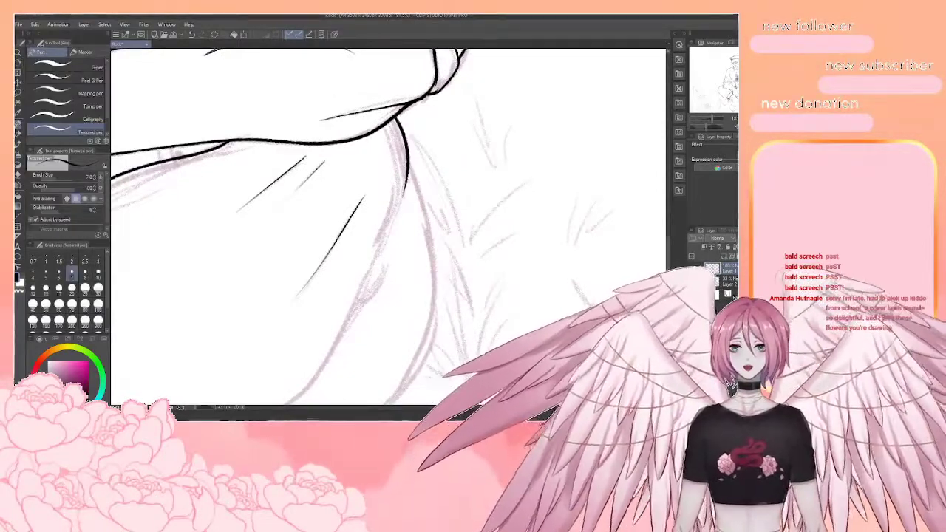
key("ctrl+z")
left_click_drag(395, 117, 400, 195)
left_click_drag(385, 251, 427, 157)
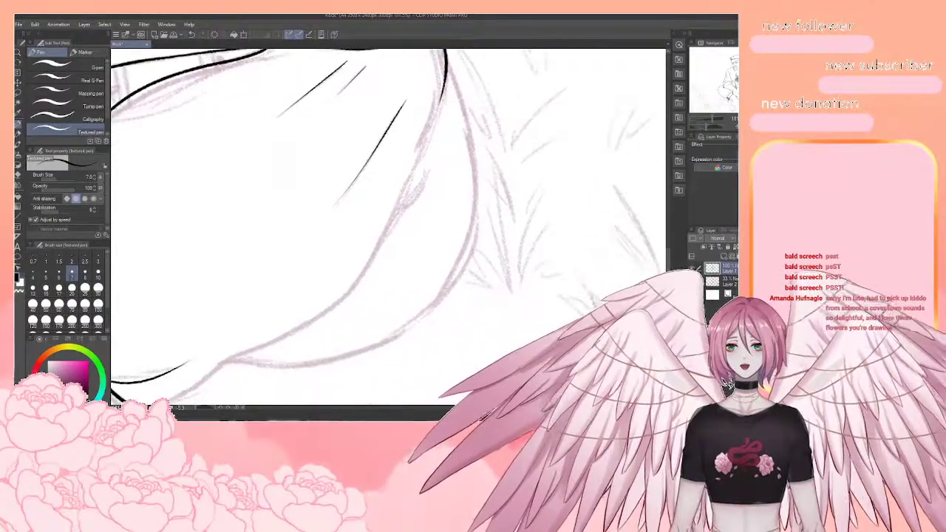
mouse_move(435, 111)
left_mouse_down()
mouse_move(382, 246)
mouse_move(435, 141)
mouse_move(405, 200)
mouse_move(444, 178)
left_mouse_up()
left_click_drag(444, 318, 493, 244)
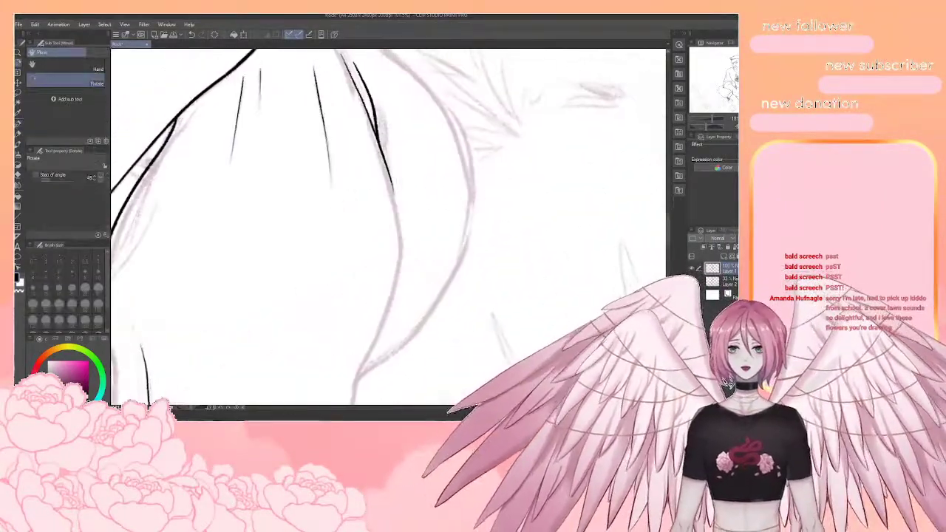
Continue the puffed leg's outer contour down along its bulge toward the gathered hem, redoing the long curve
left_click_drag(384, 296, 410, 225)
left_click_drag(393, 87, 412, 170)
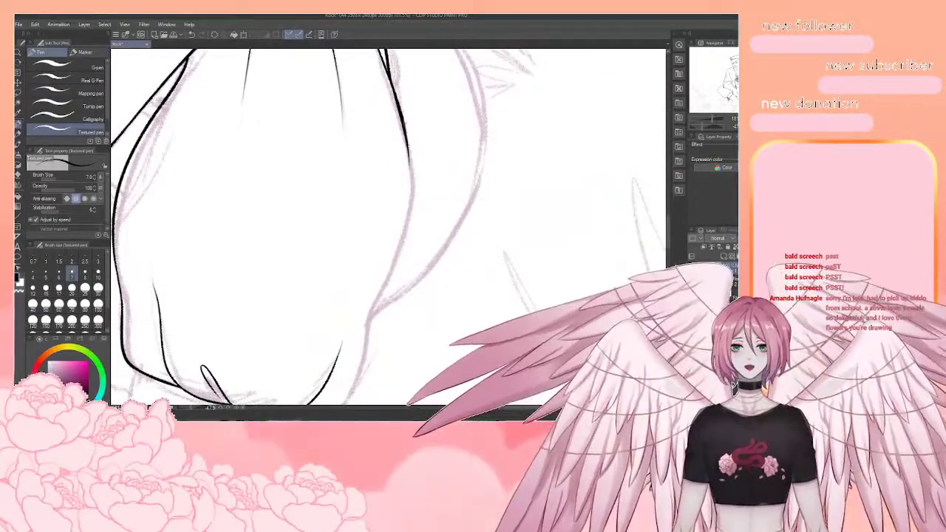
mouse_move(405, 120)
left_mouse_down()
mouse_move(395, 249)
mouse_move(380, 279)
left_mouse_up()
mouse_move(417, 255)
left_mouse_down()
mouse_move(418, 220)
mouse_move(404, 235)
left_mouse_up()
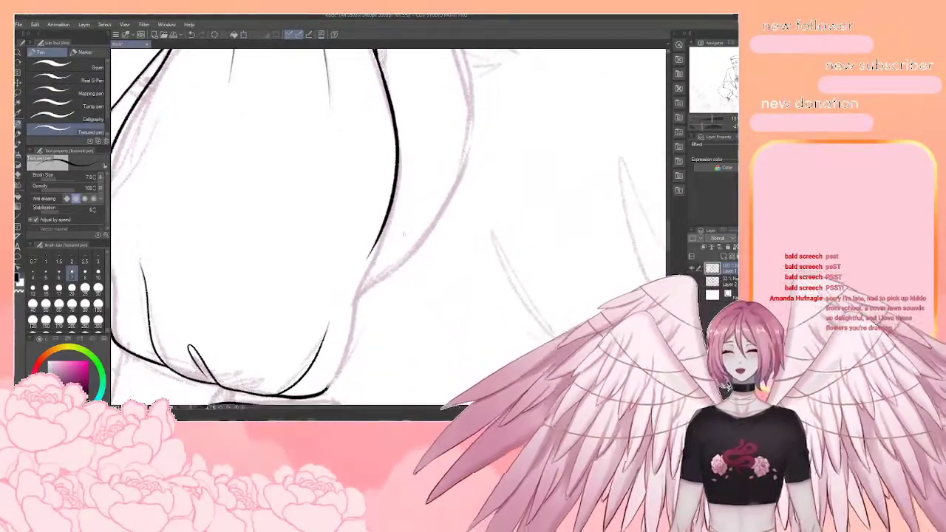
key("ctrl+z")
mouse_move(387, 101)
left_mouse_down()
mouse_move(398, 151)
mouse_move(384, 244)
left_mouse_up()
mouse_move(394, 212)
left_mouse_down()
mouse_move(352, 338)
mouse_move(398, 207)
mouse_move(348, 301)
mouse_move(425, 258)
mouse_move(492, 192)
left_mouse_up()
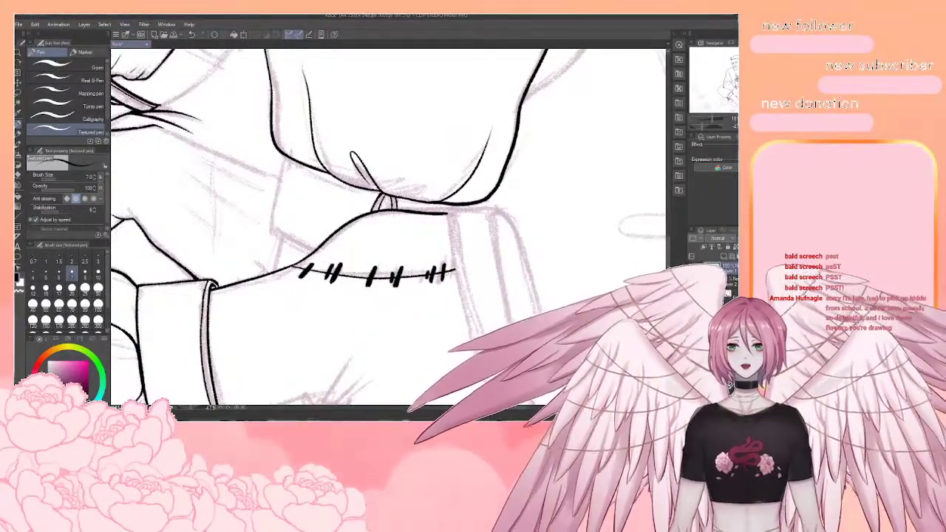
Ink the upper and side edges of the second leg's cuff band, down to where it meets the crossed leg
left_click_drag(388, 227, 459, 216)
mouse_move(355, 145)
left_mouse_down()
mouse_move(341, 211)
mouse_move(402, 224)
left_mouse_up()
left_click_drag(518, 227, 446, 343)
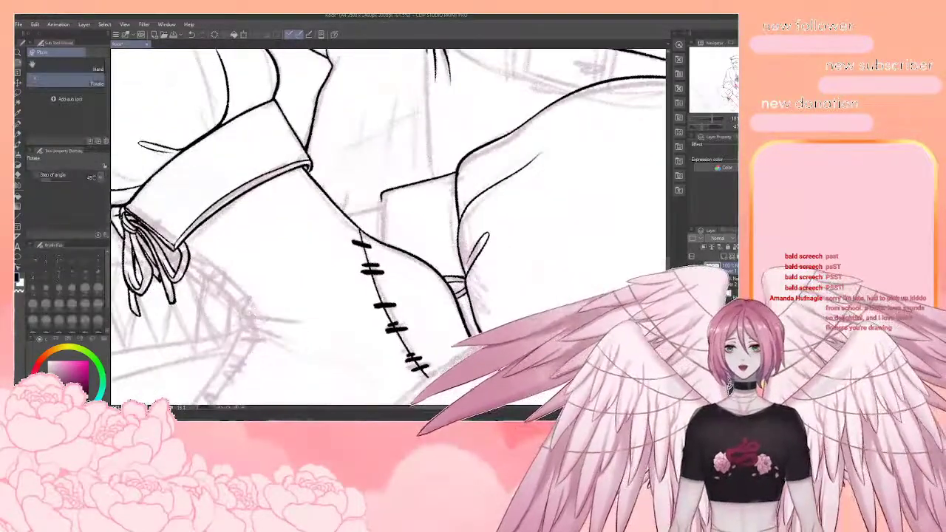
mouse_move(381, 196)
left_mouse_down()
mouse_move(380, 241)
mouse_move(409, 236)
left_mouse_up()
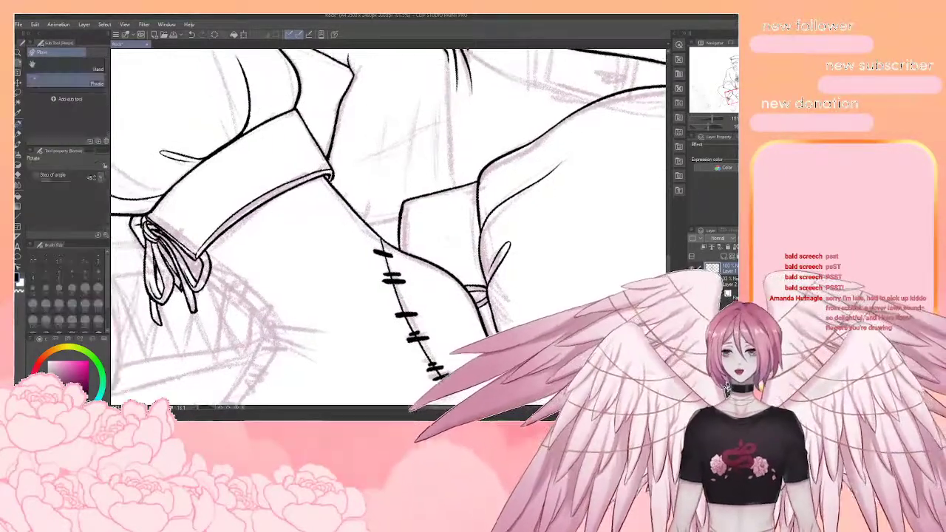
left_click_drag(445, 343, 515, 205)
mouse_move(399, 238)
left_mouse_down()
mouse_move(399, 216)
mouse_move(383, 225)
mouse_move(418, 248)
left_mouse_up()
Ink the resting hand's far edge as a line running down to the second leg's cuff, redoing the first stroke
mouse_move(336, 138)
left_mouse_down()
mouse_move(365, 127)
mouse_move(449, 144)
mouse_move(383, 231)
left_mouse_up()
key("ctrl+z")
mouse_move(407, 170)
left_mouse_down()
mouse_move(326, 291)
mouse_move(331, 247)
mouse_move(319, 260)
mouse_move(332, 226)
left_mouse_up()
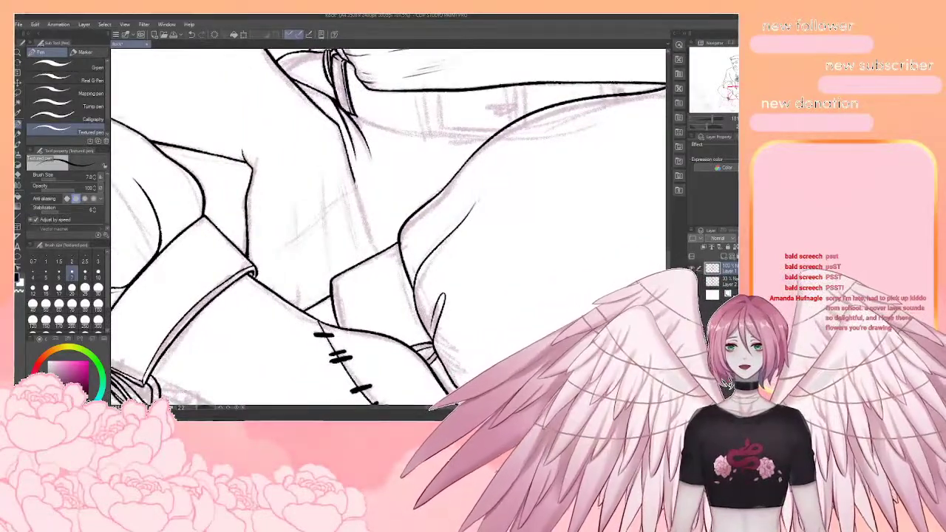
mouse_move(355, 179)
left_mouse_down()
mouse_move(377, 257)
mouse_move(399, 243)
left_mouse_up()
Ink short parallel crease strokes in groups across the back of the resting hand, redoing the strokes that miss
left_click_drag(362, 151, 377, 225)
left_click_drag(367, 175, 372, 223)
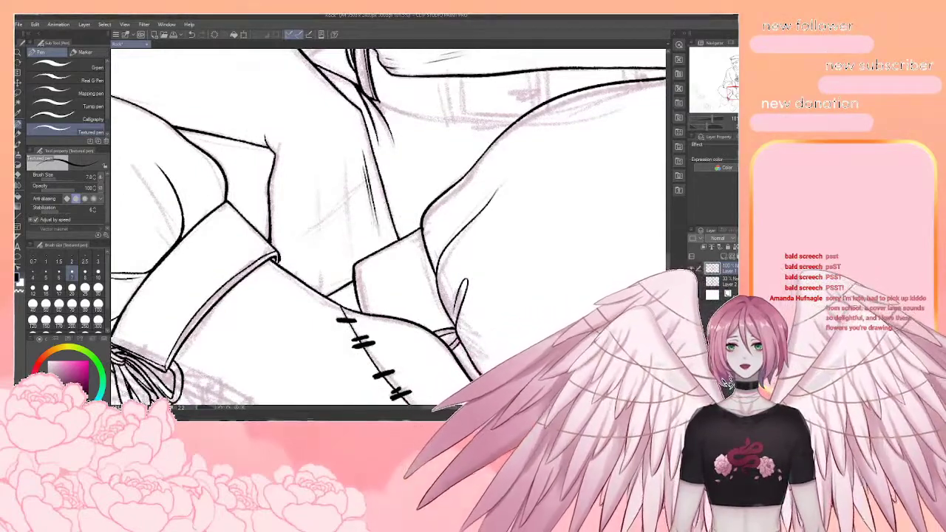
key("ctrl+z")
key("ctrl+z")
left_click_drag(363, 152, 377, 229)
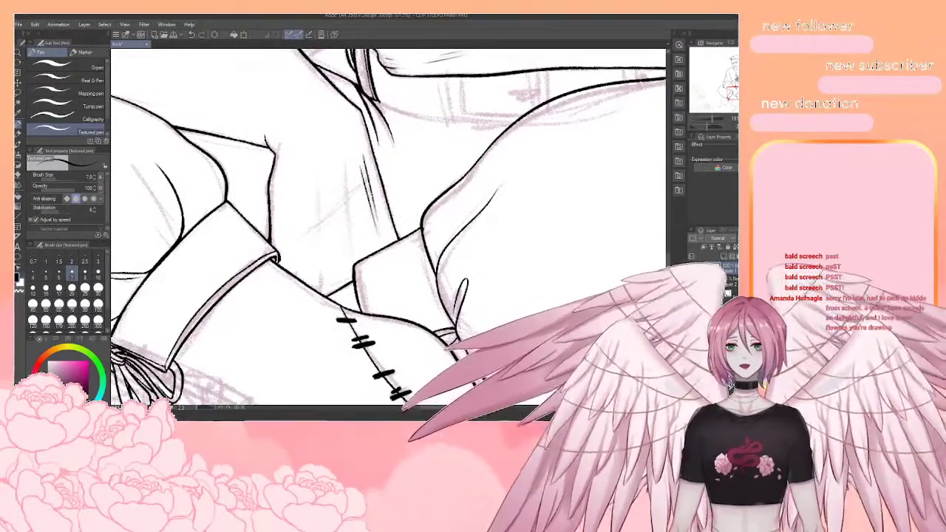
mouse_move(349, 160)
left_mouse_down()
mouse_move(354, 241)
mouse_move(349, 223)
left_mouse_up()
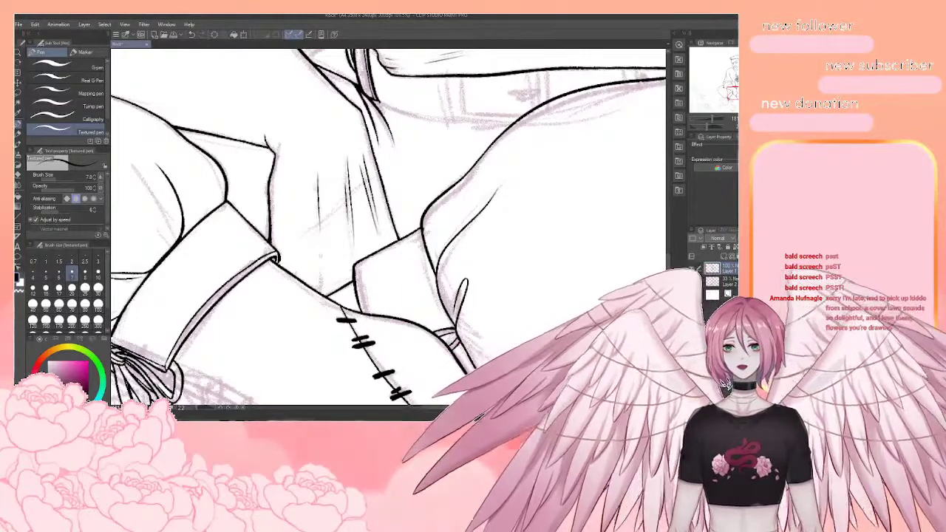
key("ctrl+z")
left_click_drag(313, 183, 316, 224)
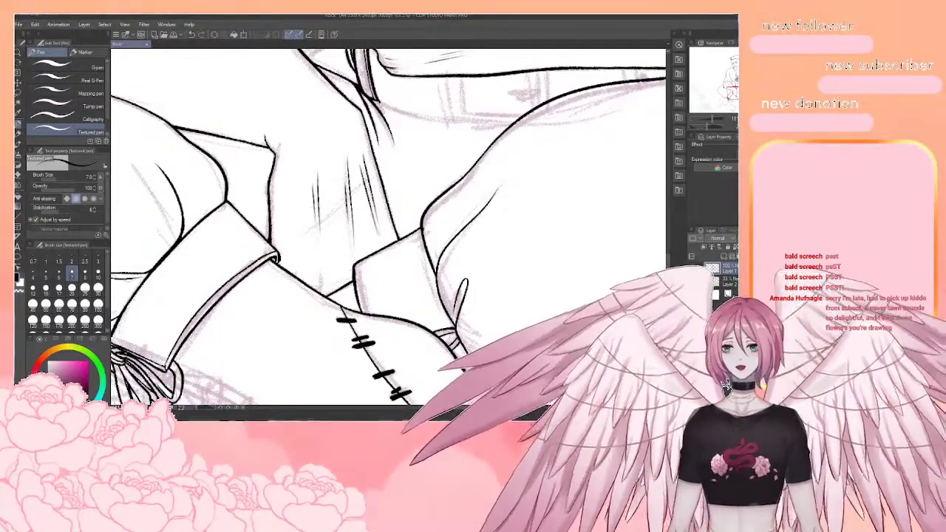
Ink a long thin line crossing the hand's crease strokes and add short strokes along its lower edge
left_click_drag(388, 227, 406, 235)
key("shift+space")
left_click_drag(443, 296, 476, 218)
left_click_drag(460, 299, 474, 270)
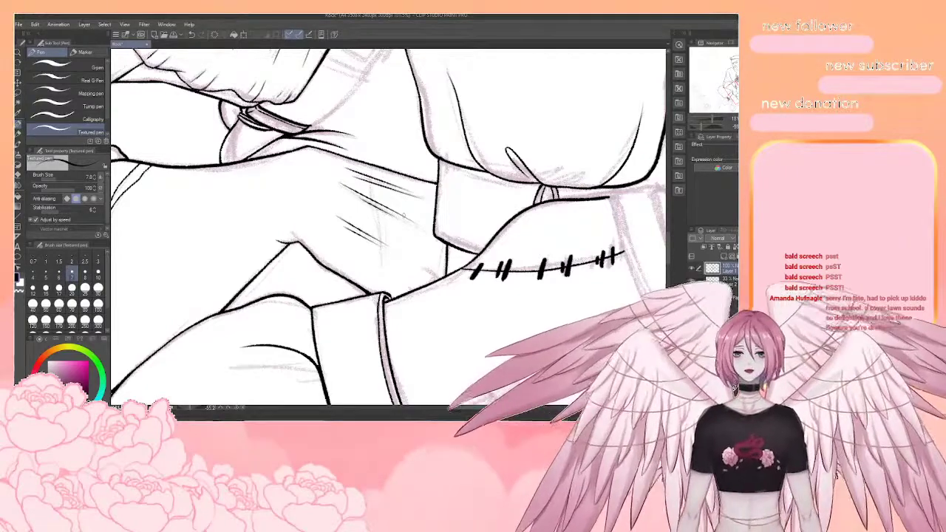
left_click_drag(473, 266, 432, 236)
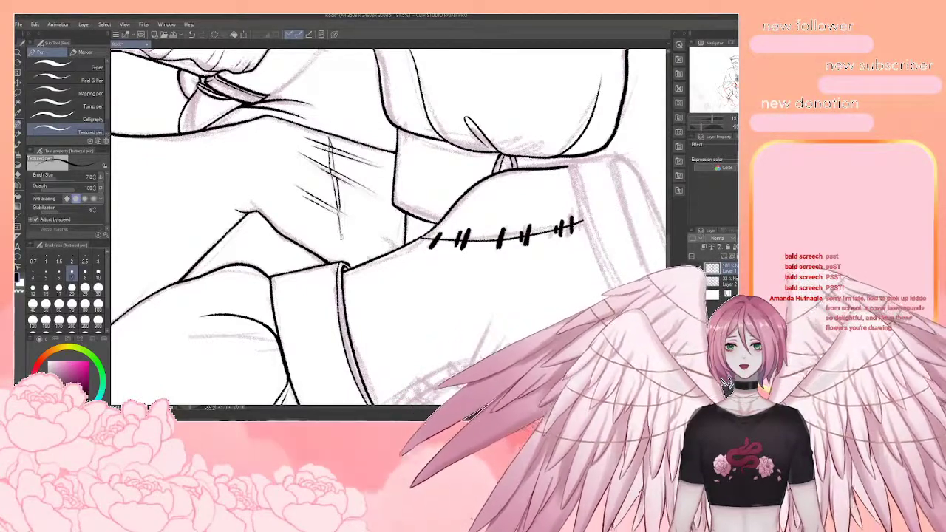
left_click_drag(339, 205, 342, 245)
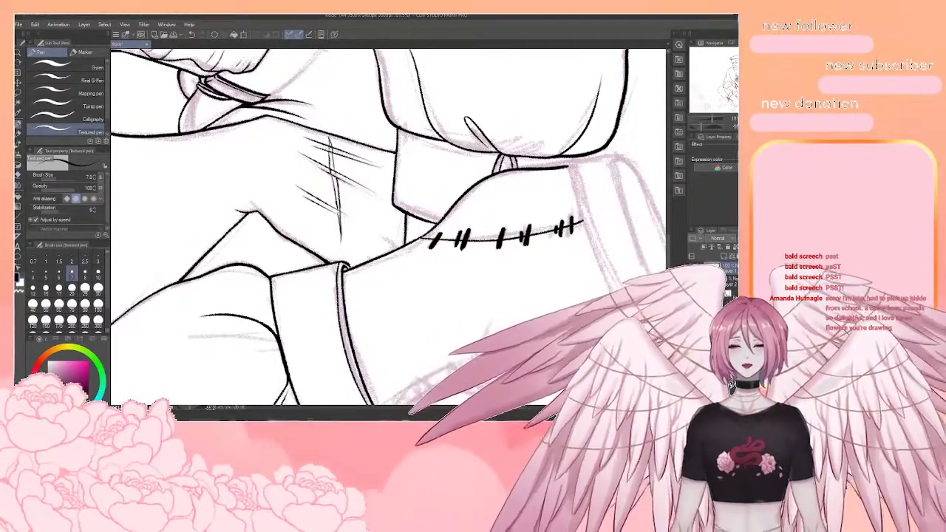
left_click_drag(389, 226, 381, 209)
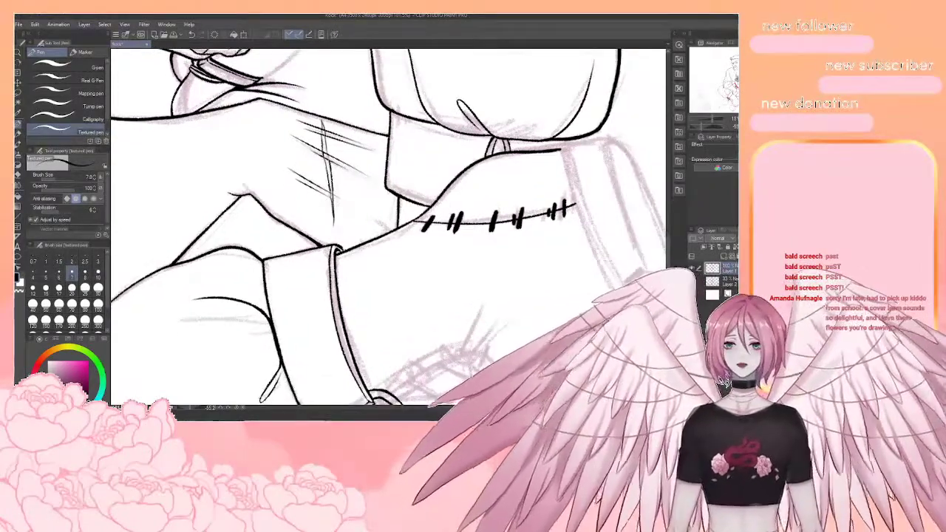
left_click_drag(481, 185, 480, 269)
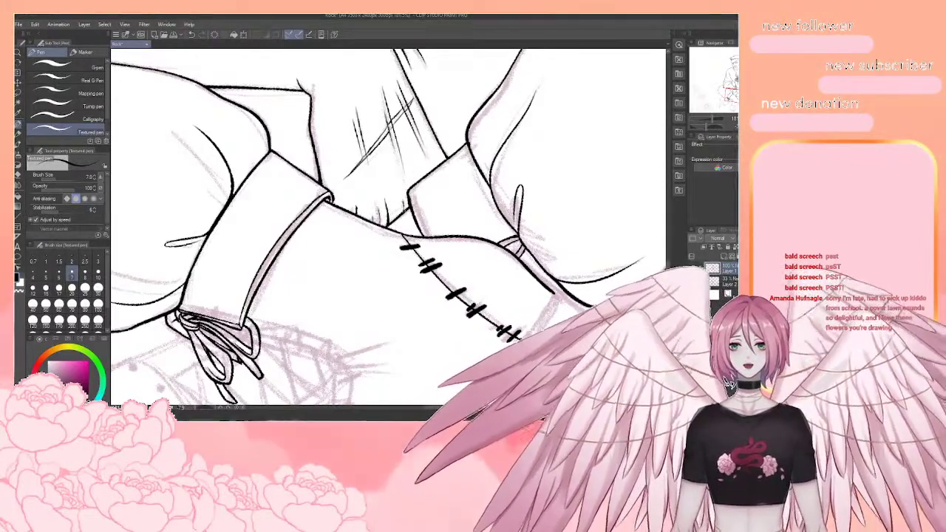
Ink two short fold lines beside the resting hand's far edge, just above the second leg's cuff
scroll(425, 151, "down", 5)
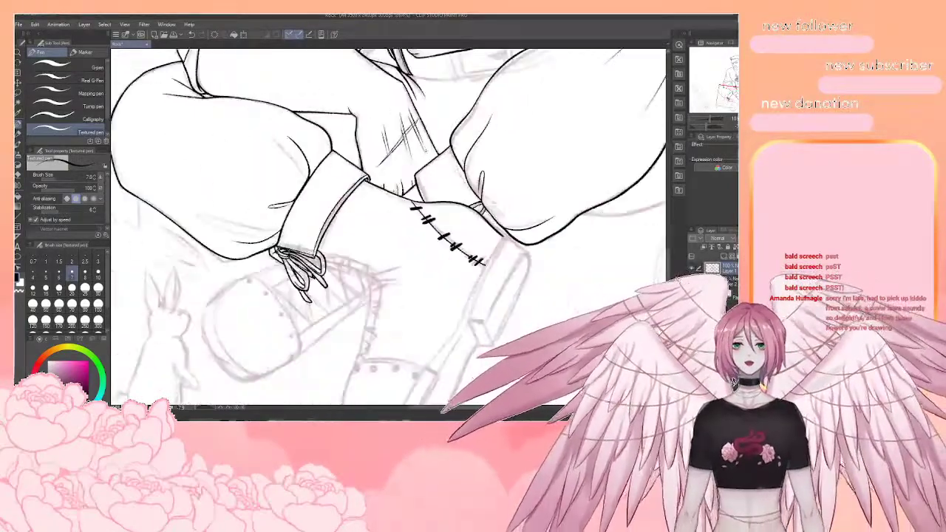
scroll(425, 151, "down", 2)
left_click_drag(425, 150, 369, 291)
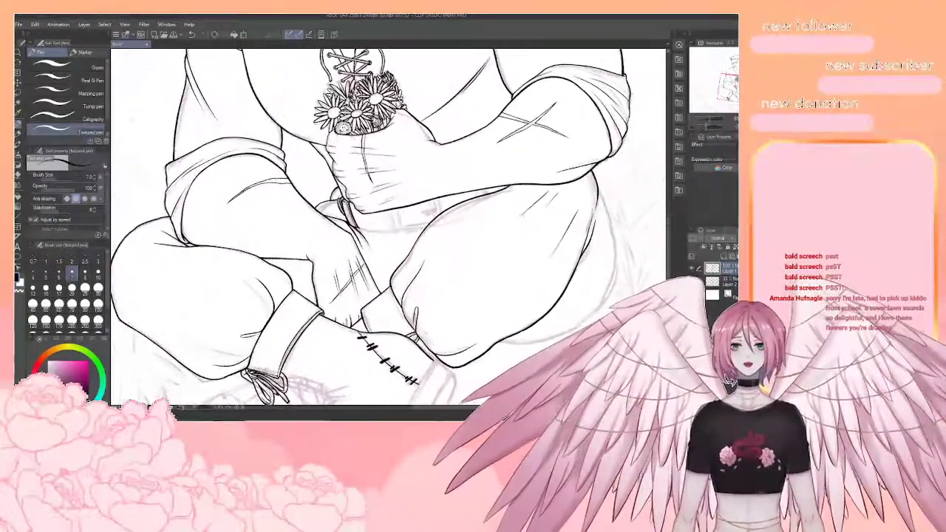
key("x")
scroll(510, 266, "up", 3)
left_click_drag(510, 266, 509, 237)
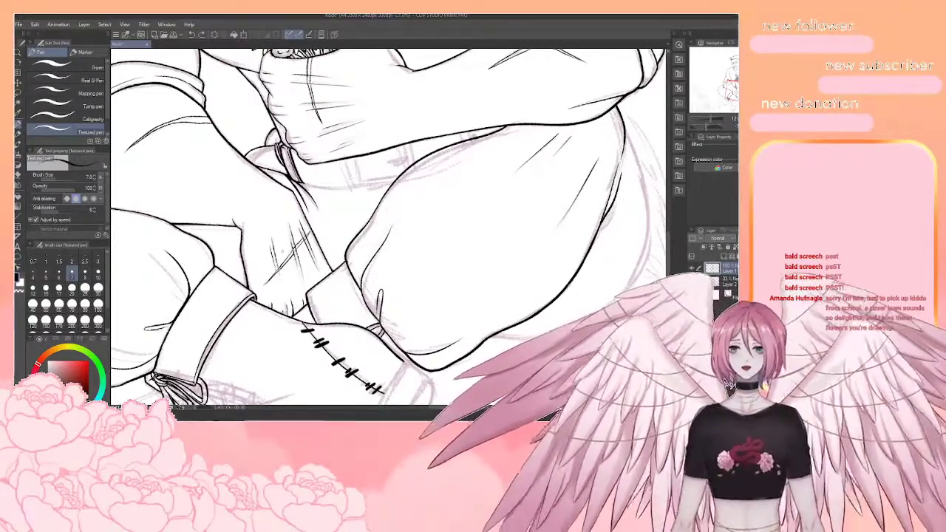
scroll(285, 240, "up", 2)
left_click_drag(341, 228, 314, 253)
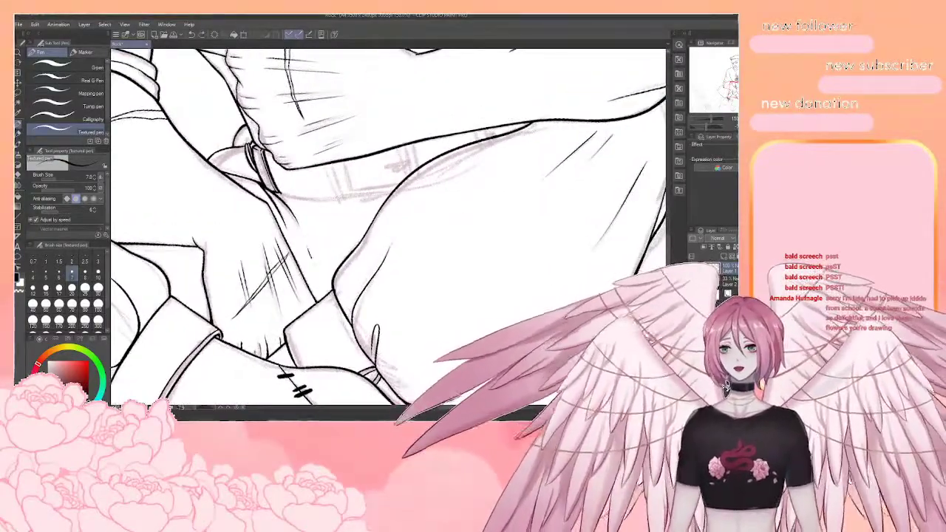
left_click_drag(302, 245, 322, 290)
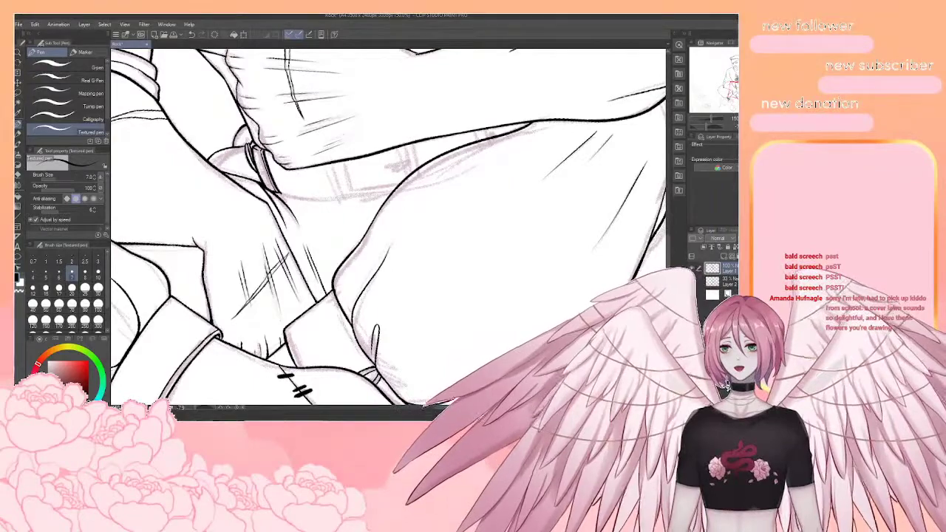
Ink a belt loop as two short lines across the narrow end of the belt, between forearm and thigh
left_click_drag(332, 222, 296, 283)
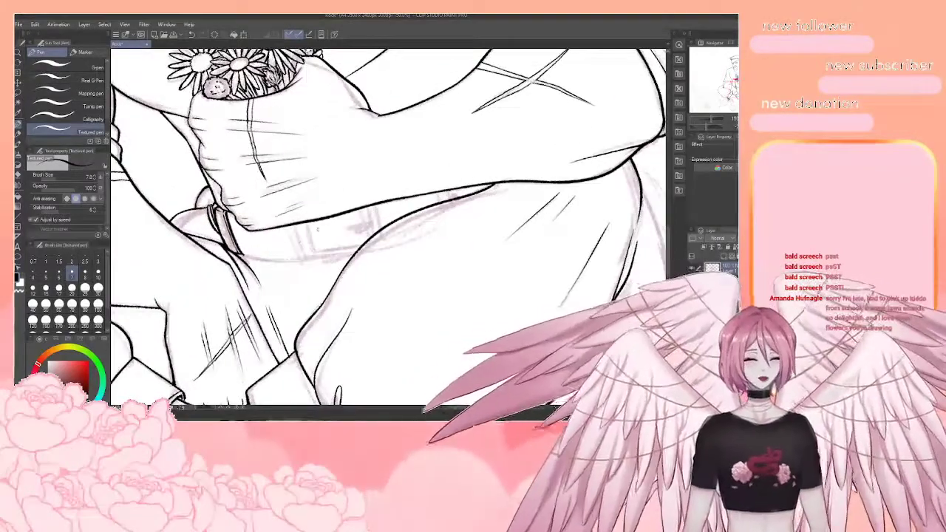
scroll(317, 229, "up", 1)
left_click_drag(318, 229, 323, 220)
mouse_move(469, 181)
left_mouse_down()
mouse_move(412, 182)
mouse_move(424, 184)
left_mouse_up()
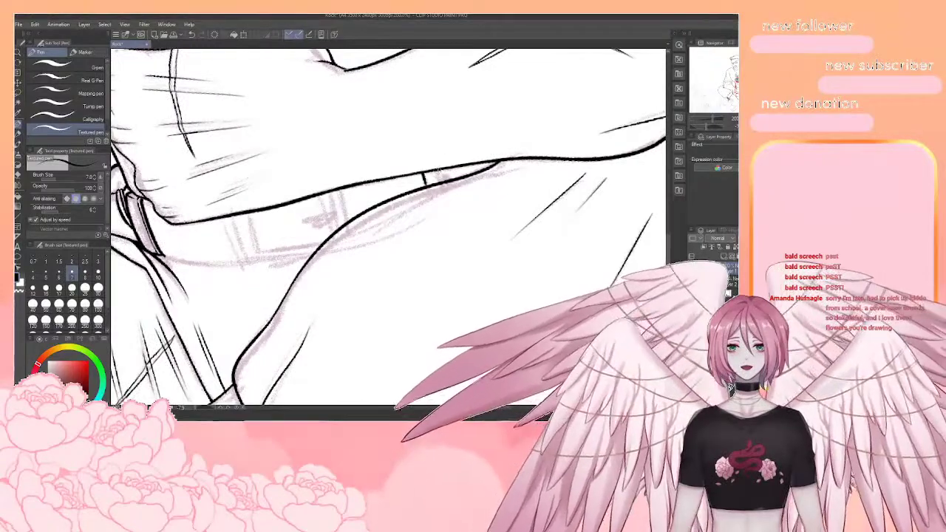
left_click_drag(384, 210, 413, 189)
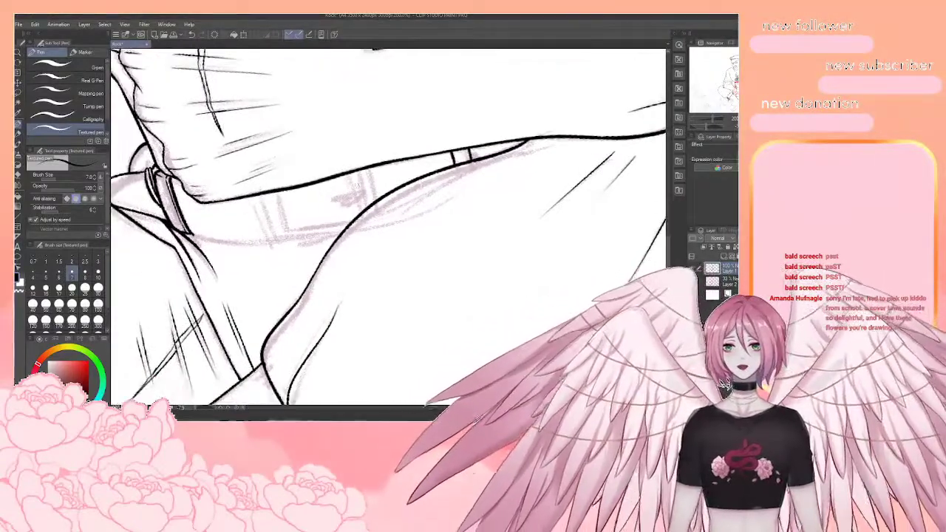
Ink the belt buckle's prong as a slim rounded bar, replacing the shorter oval attempts
mouse_move(355, 187)
left_mouse_down()
mouse_move(341, 200)
mouse_move(361, 190)
left_mouse_up()
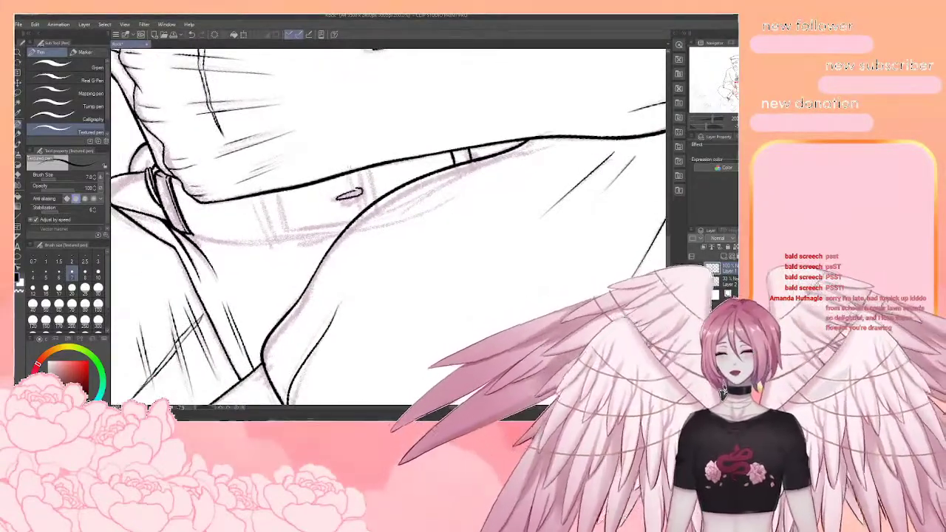
key("ctrl+z")
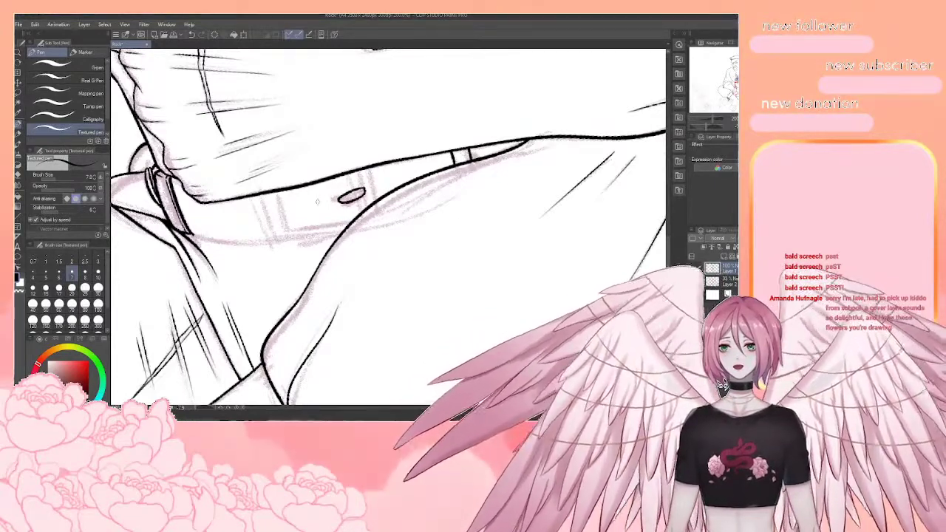
key("ctrl+z")
left_click_drag(362, 187, 316, 207)
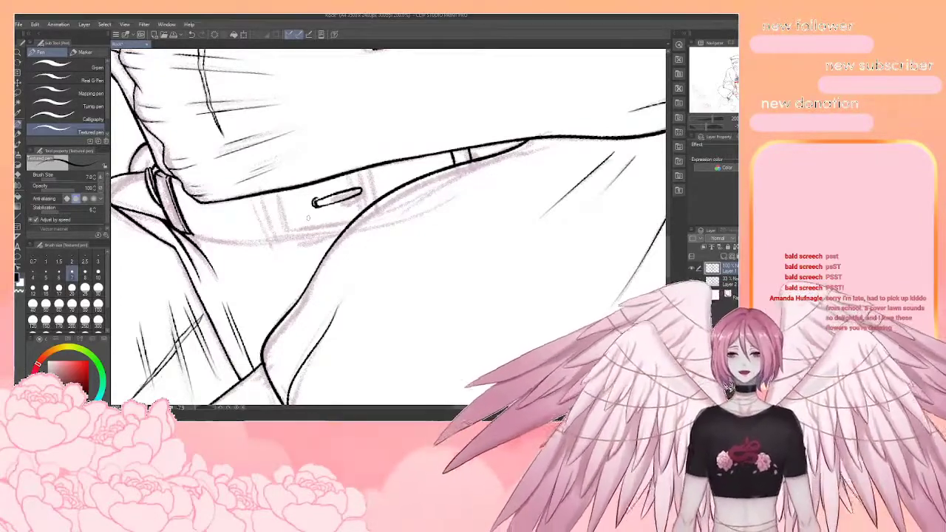
key("ctrl+z")
Ink the buckle's rectangular frame around the prong with its outer and inner edges
left_click_drag(414, 214, 389, 196)
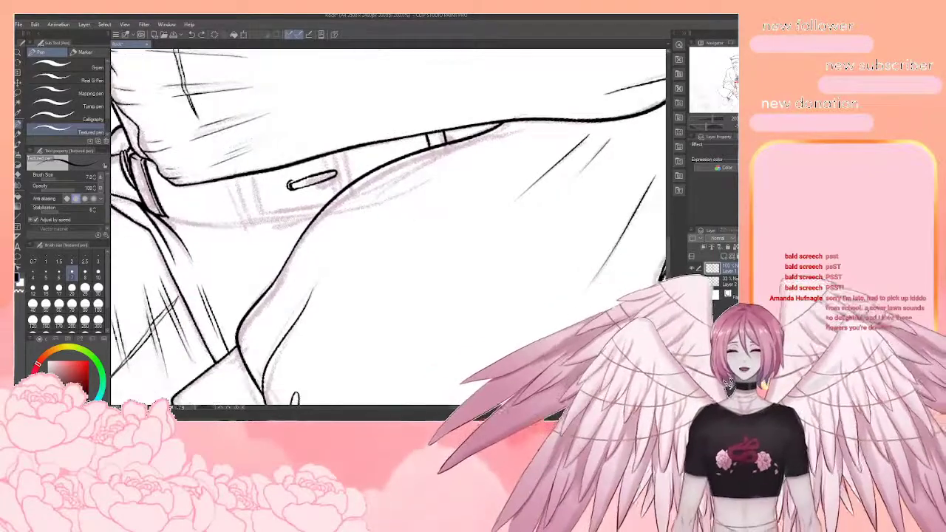
mouse_move(343, 150)
left_mouse_down()
mouse_move(349, 182)
mouse_move(329, 174)
mouse_move(314, 197)
left_mouse_up()
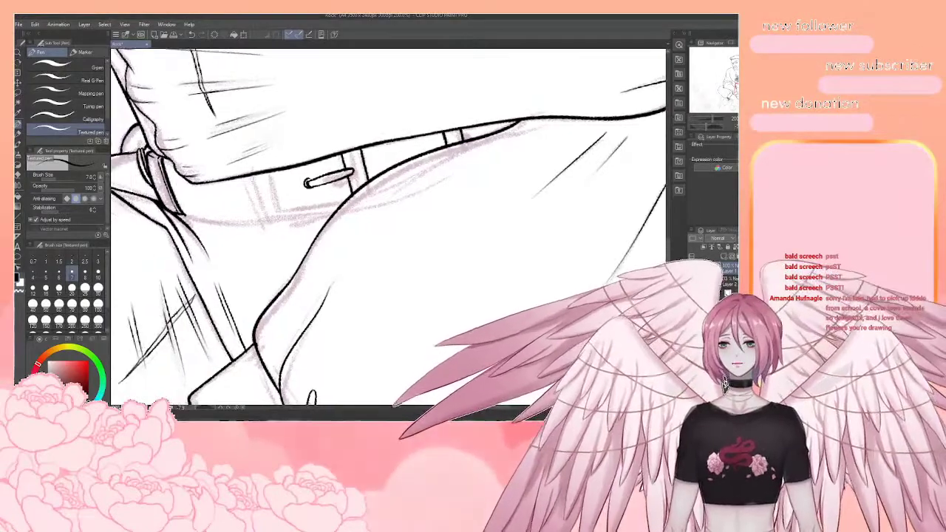
left_click_drag(252, 176, 264, 218)
mouse_move(268, 174)
left_mouse_down()
mouse_move(281, 216)
mouse_move(309, 153)
mouse_move(380, 118)
mouse_move(323, 179)
mouse_move(309, 208)
mouse_move(306, 195)
mouse_move(322, 227)
left_mouse_up()
key("r")
key("p")
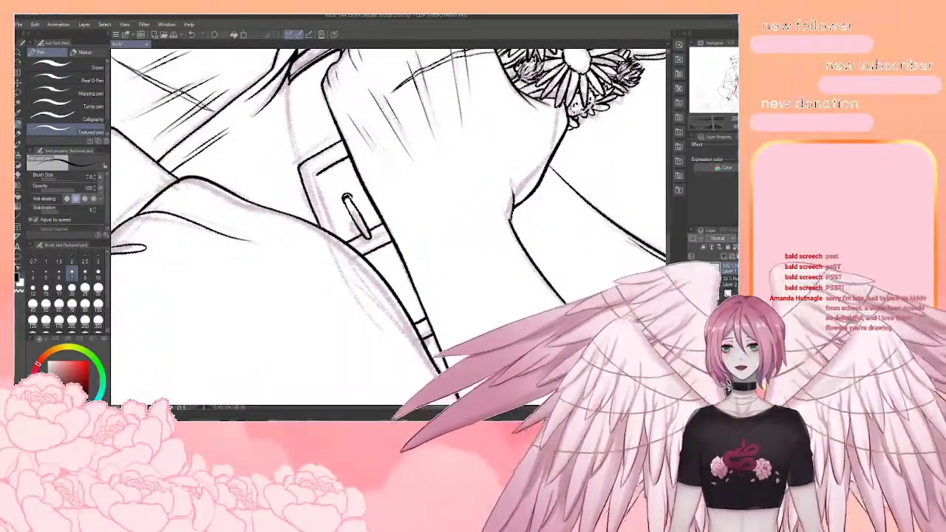
left_click_drag(315, 172, 341, 238)
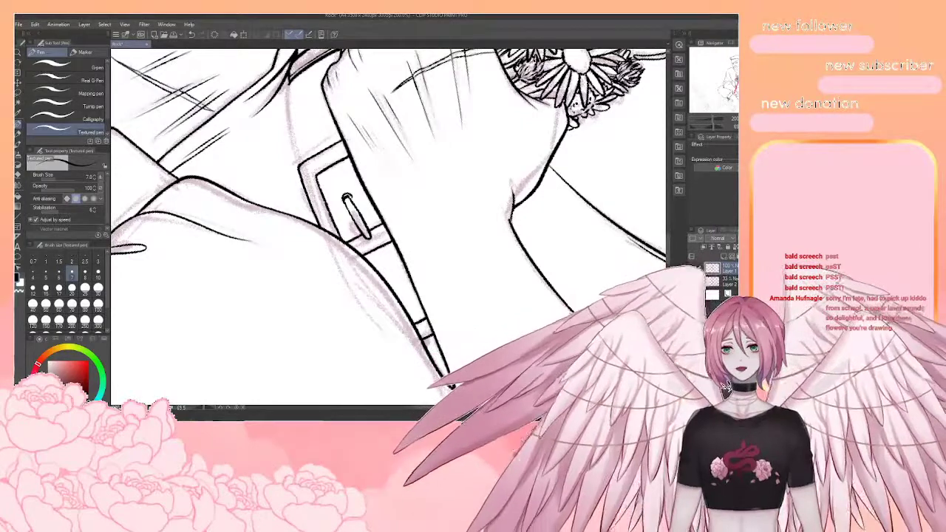
Ink the belt's lower edge from the buckle to the side of the waist and add small round holes along the belt
left_click_drag(362, 200, 371, 268)
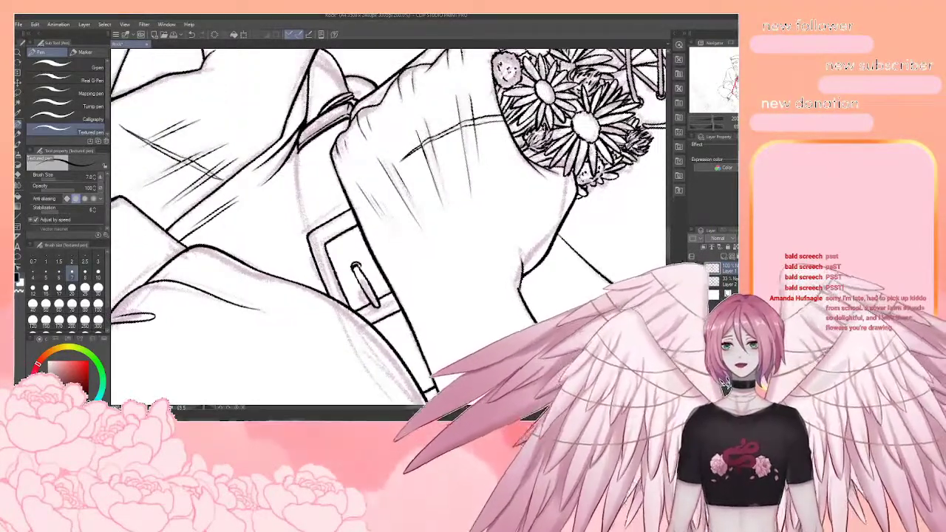
left_click_drag(298, 146, 308, 236)
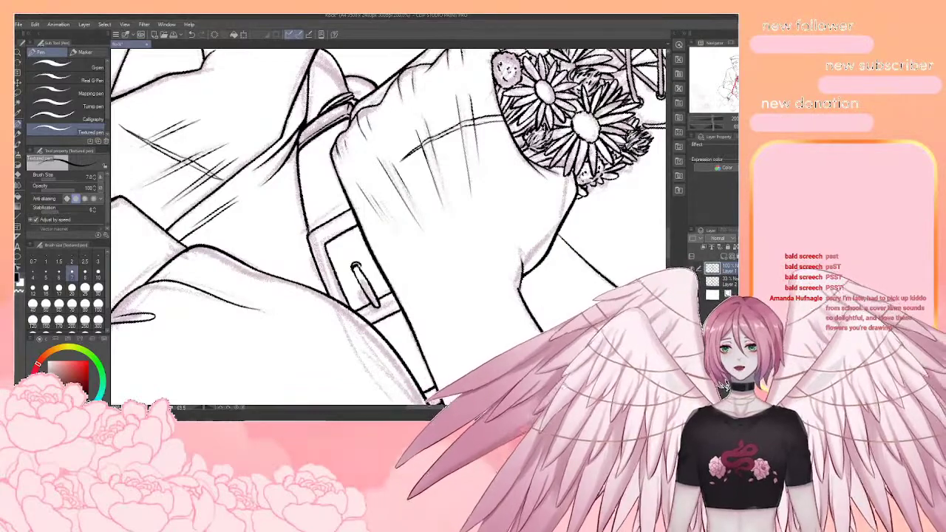
mouse_move(334, 229)
left_mouse_down()
mouse_move(369, 278)
mouse_move(347, 281)
mouse_move(262, 239)
left_mouse_up()
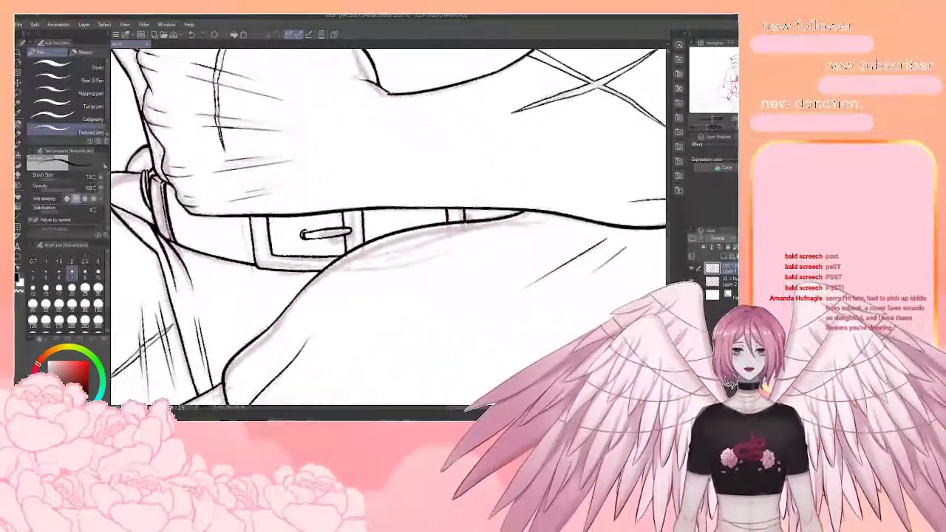
left_click(404, 221)
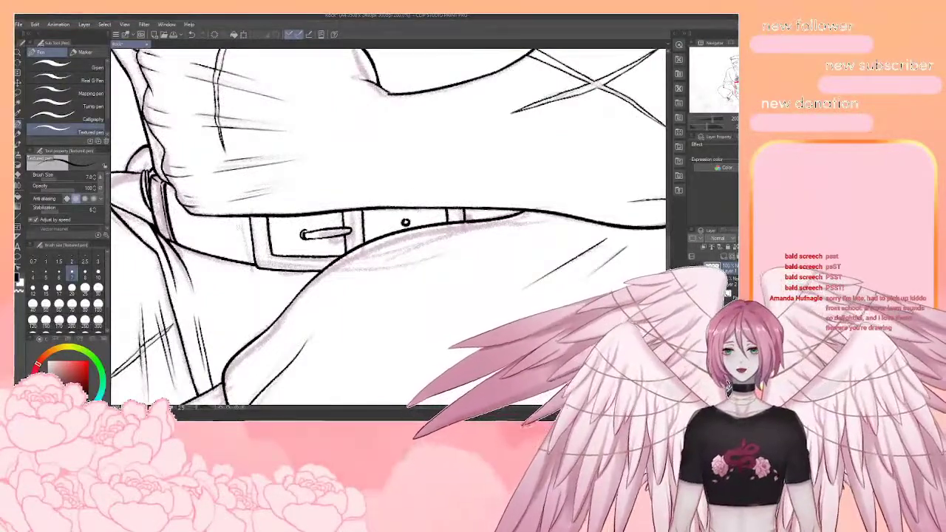
left_click_drag(406, 222, 390, 219)
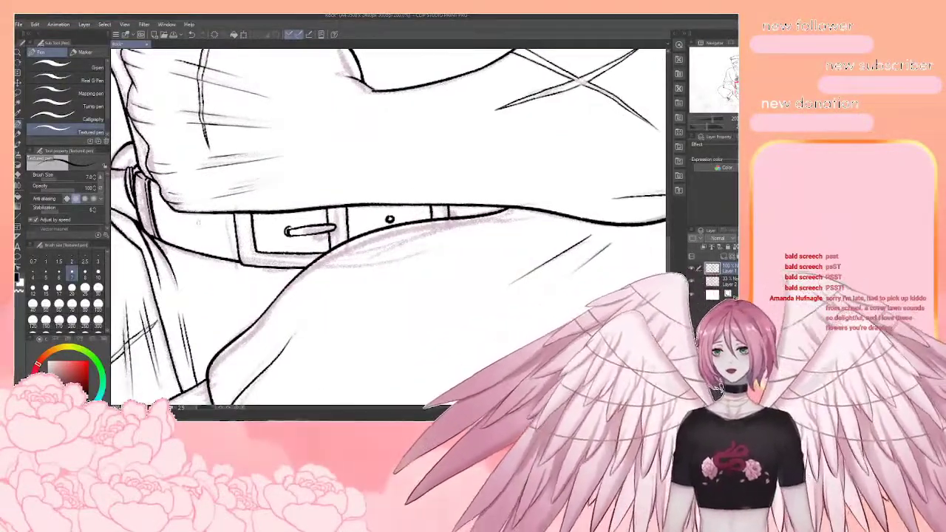
left_click_drag(198, 222, 199, 222)
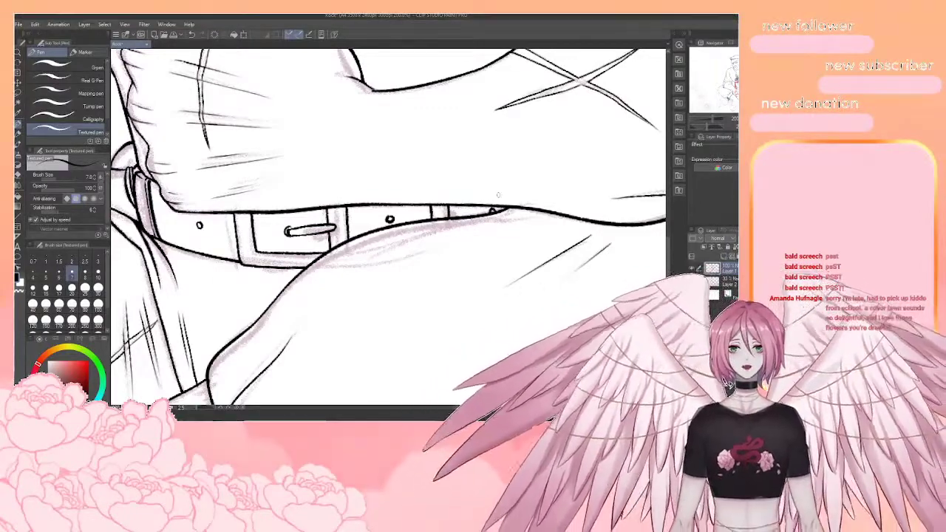
scroll(497, 203, "down", 5)
left_click_drag(491, 210, 446, 233)
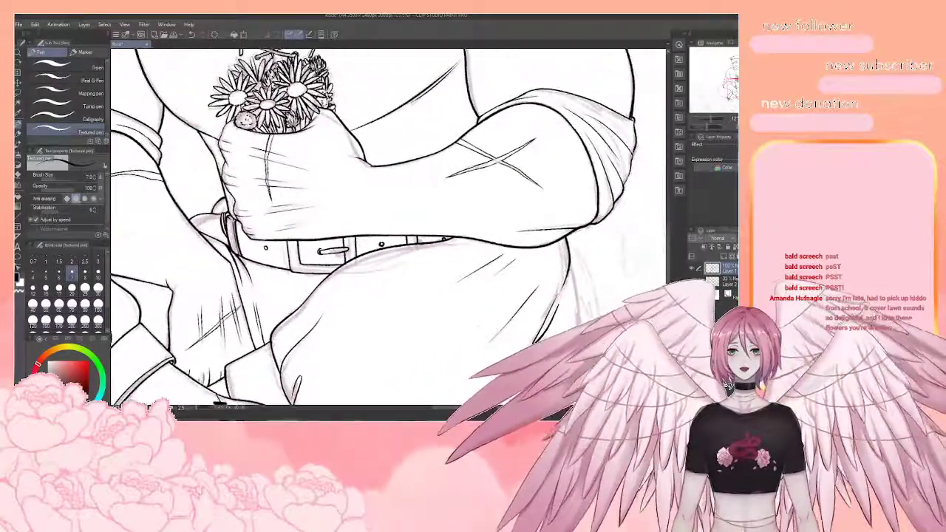
scroll(473, 333, "down", 4)
left_click_drag(473, 332, 389, 229)
scroll(484, 282, "up", 6)
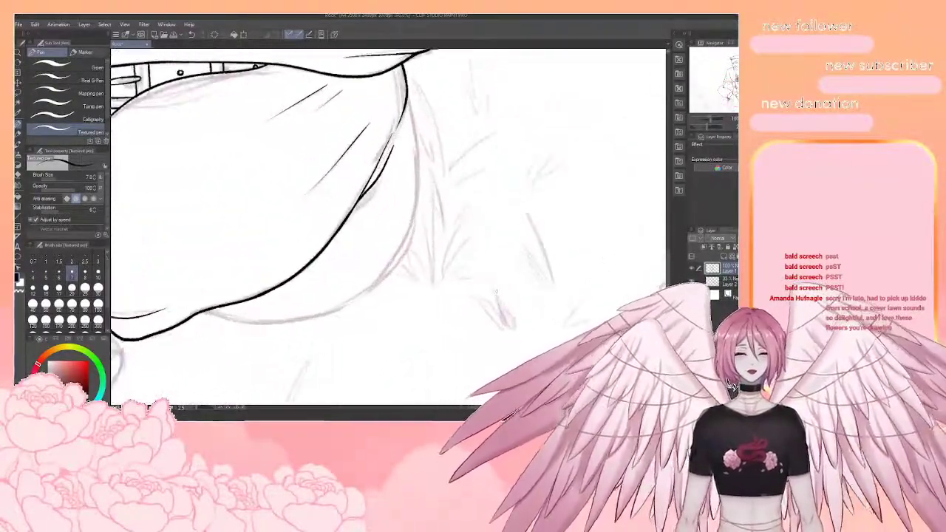
Ink the outer side of the rounded seat contour behind the thigh, redrawing the curve once for a smoother line
left_click_drag(496, 291, 518, 303)
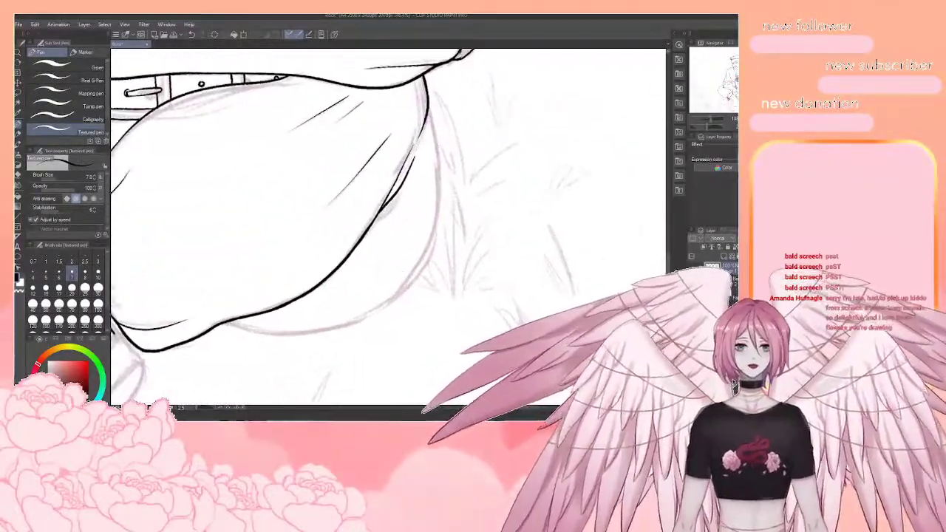
left_click_drag(427, 105, 409, 278)
key("ctrl+z")
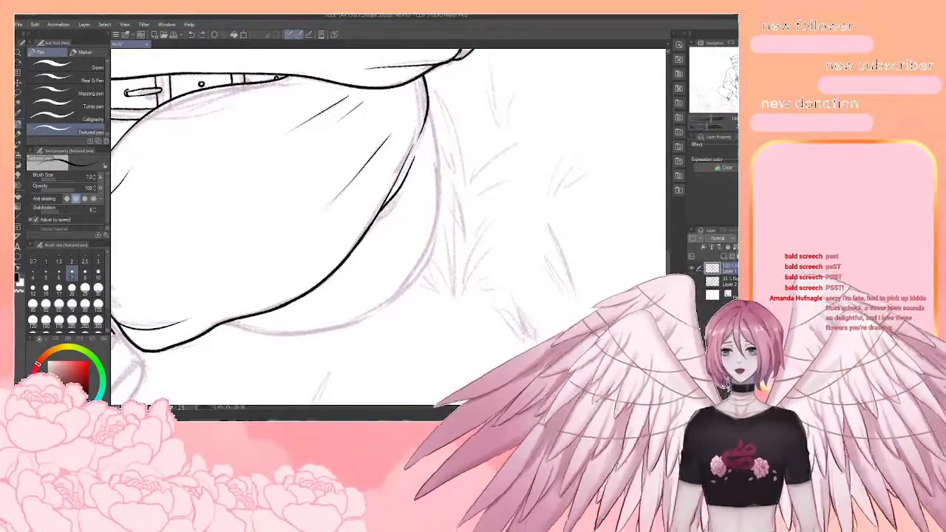
left_click_drag(428, 104, 417, 255)
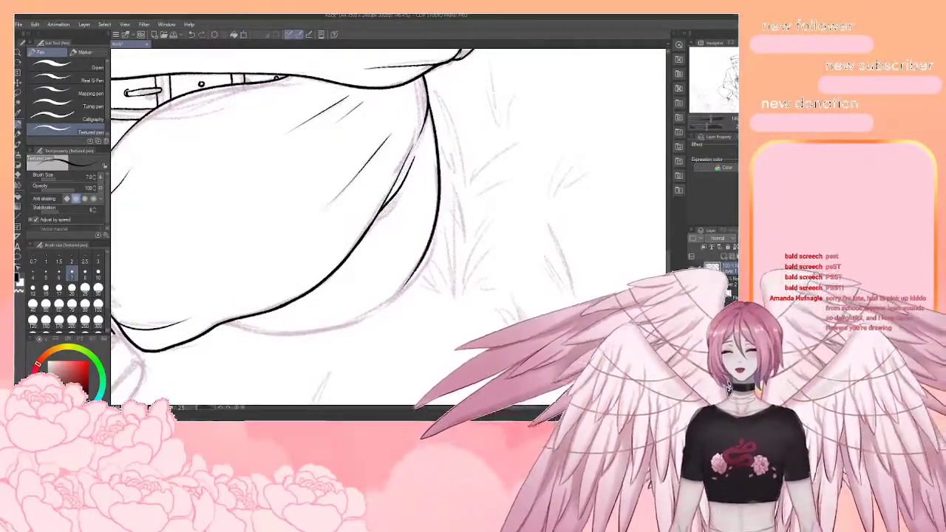
mouse_move(471, 175)
left_mouse_down()
mouse_move(482, 202)
mouse_move(453, 299)
mouse_move(442, 308)
left_mouse_up()
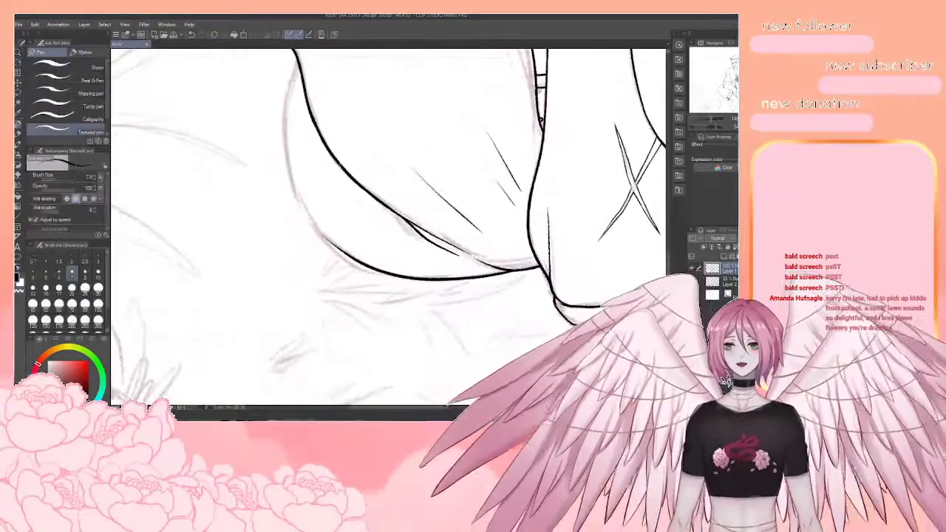
Ink the rest of the seat contour from the thigh down to the existing curve, joining both into one continuous outline
left_click_drag(335, 162, 338, 226)
key("ctrl+z")
left_click_drag(342, 141, 337, 207)
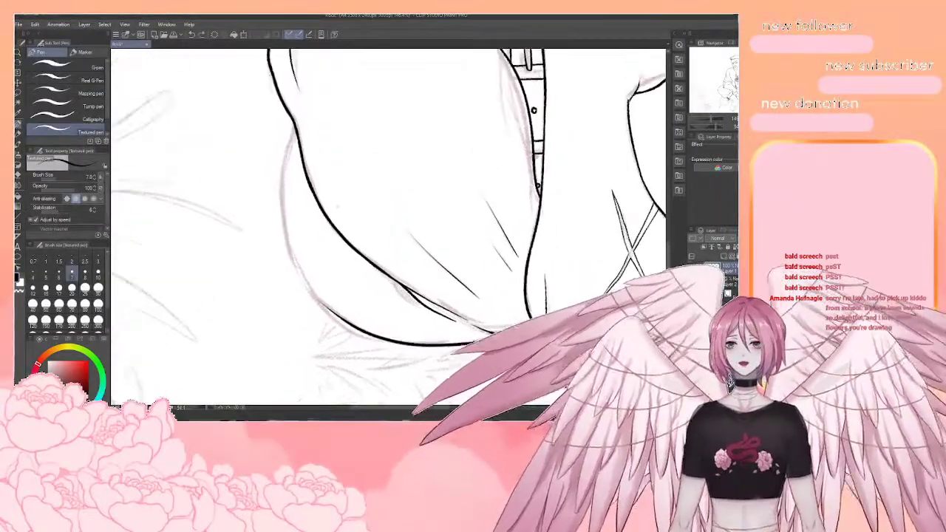
left_click_drag(296, 124, 292, 274)
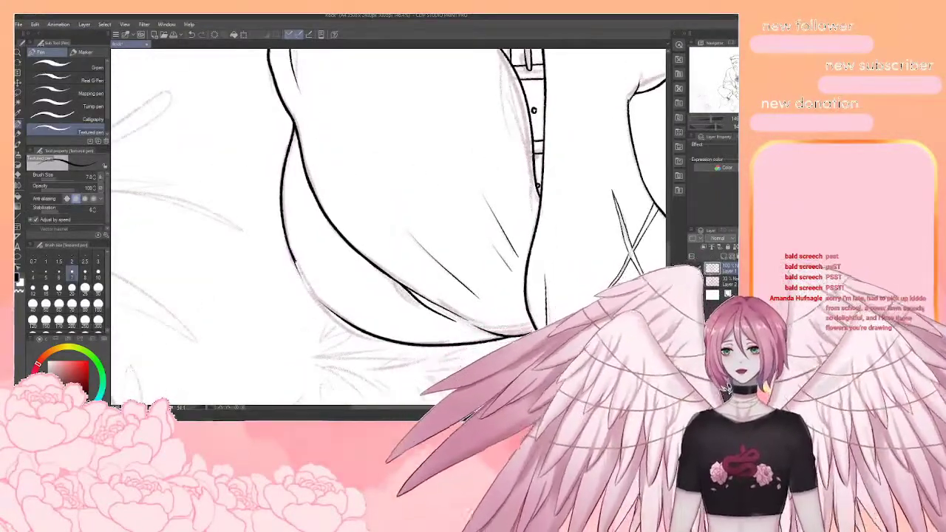
key("e")
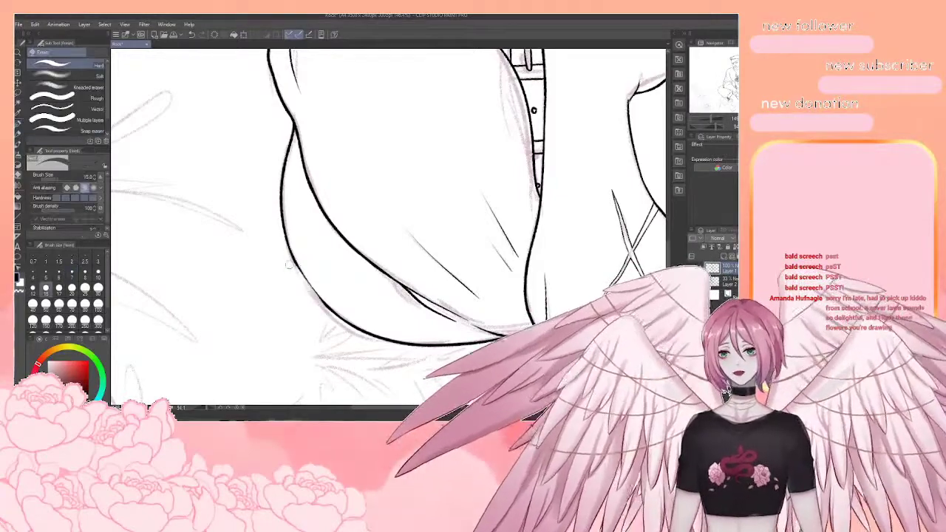
key("p")
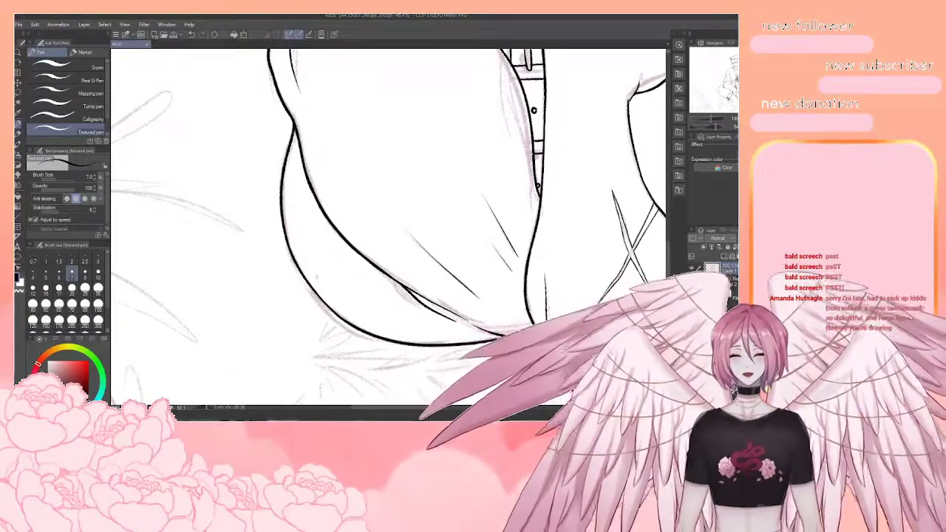
key("r")
left_click_drag(316, 277, 447, 292)
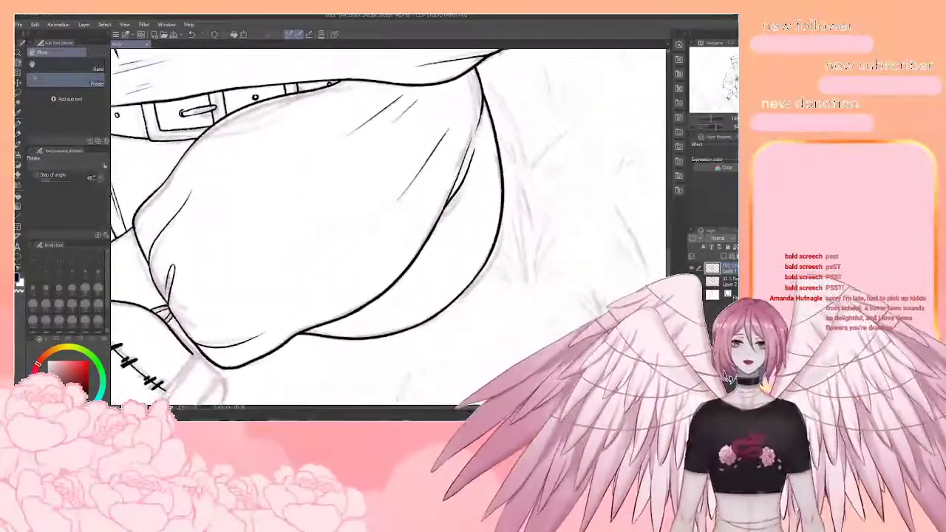
Ink the front edge of the boot shaft from below the bow to the ankle, with two short crease lines at the bend
key("space")
left_click_drag(259, 311, 309, 391)
key("r")
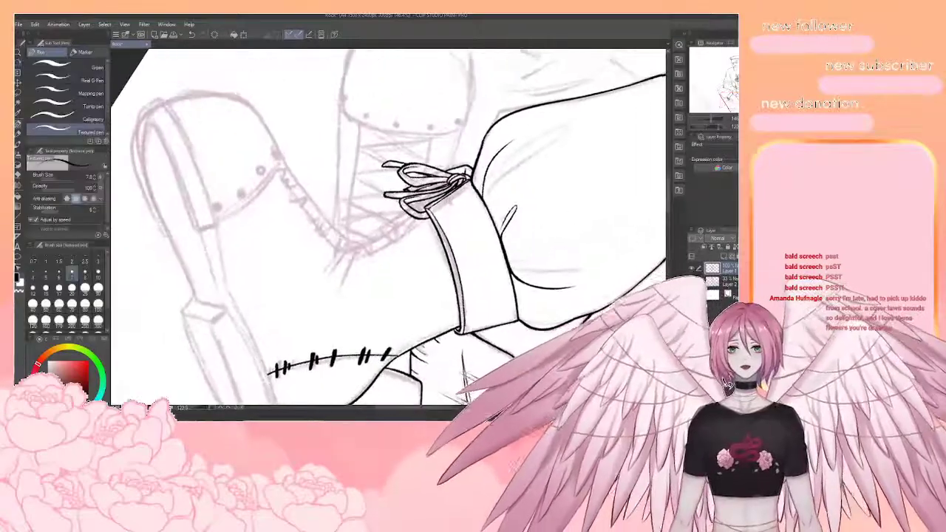
scroll(444, 250, "up", 3)
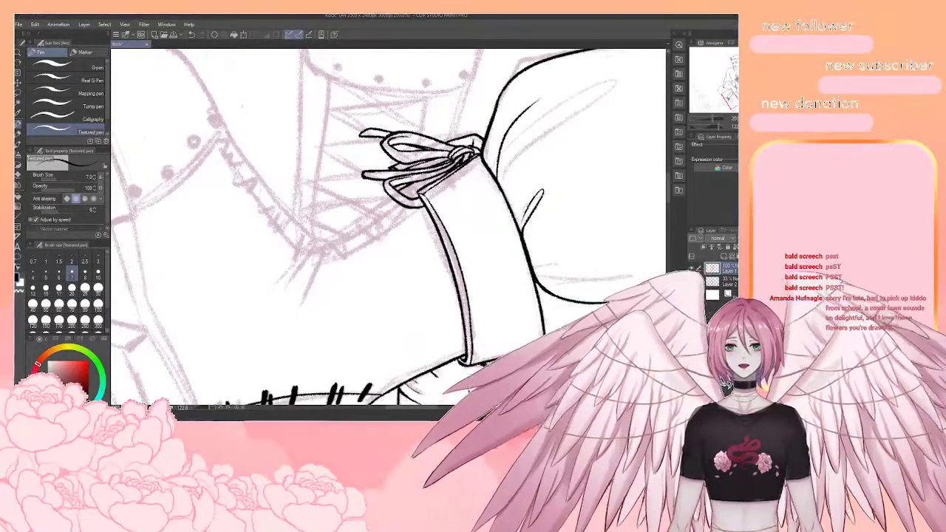
mouse_move(474, 318)
left_mouse_down()
mouse_move(511, 246)
mouse_move(502, 178)
mouse_move(482, 174)
left_mouse_up()
mouse_move(344, 175)
left_mouse_down()
mouse_move(363, 251)
mouse_move(405, 287)
left_mouse_up()
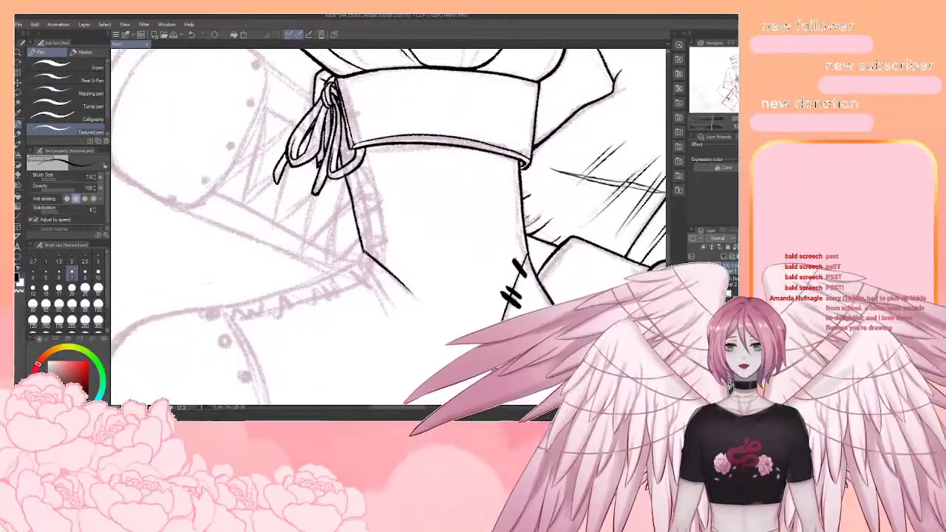
mouse_move(363, 253)
left_mouse_down()
mouse_move(393, 304)
mouse_move(443, 278)
mouse_move(477, 221)
left_mouse_up()
left_click_drag(452, 259, 482, 199)
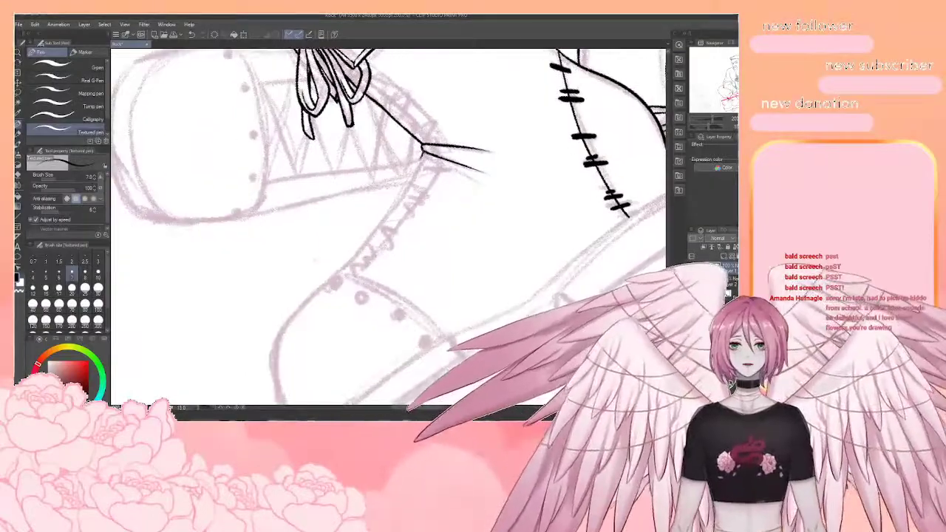
Ink the top edge of the boot's foot from the ankle bend to the toe cap
mouse_move(423, 147)
left_mouse_down()
mouse_move(386, 219)
mouse_move(344, 270)
left_mouse_up()
left_click_drag(423, 155, 344, 218)
left_click_drag(400, 162, 380, 227)
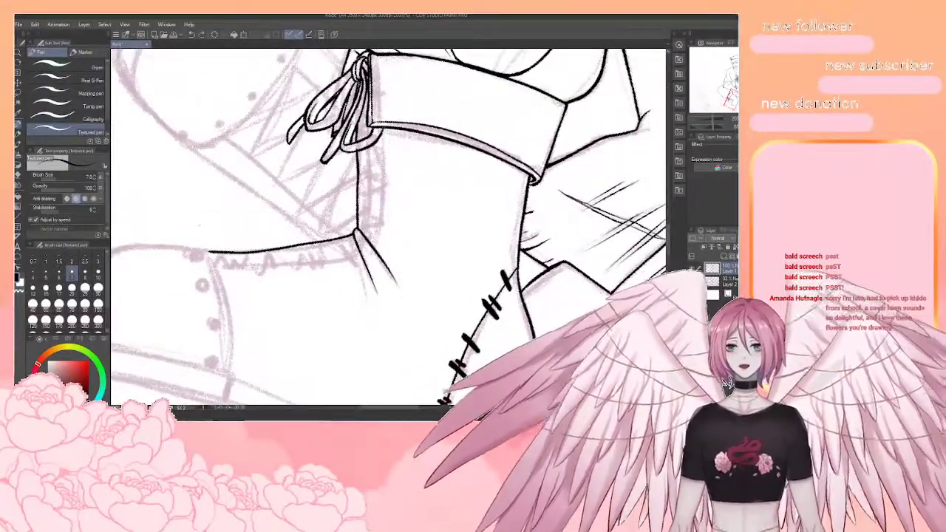
Ink the inner edge of the boot shaft's front trim as two close parallel lines from the cuff to the ankle
left_click_drag(384, 151, 373, 253)
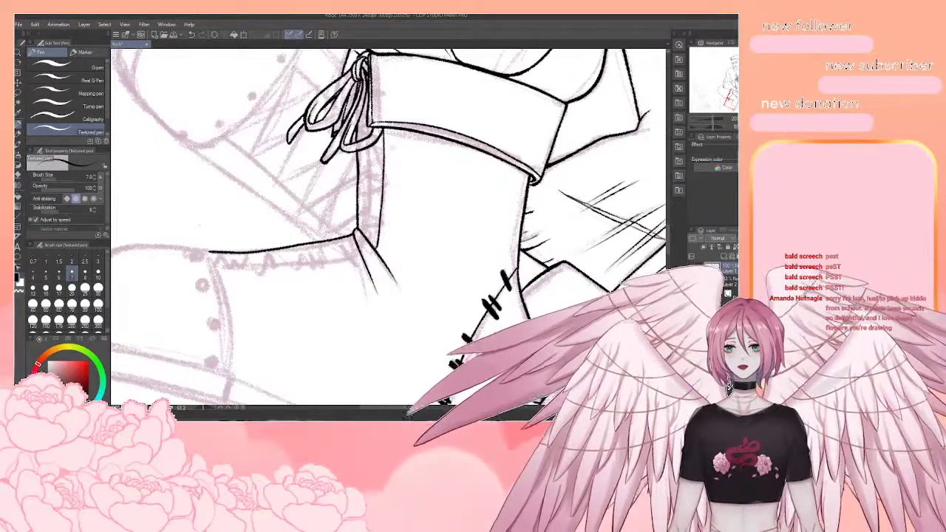
left_click_drag(390, 136, 379, 255)
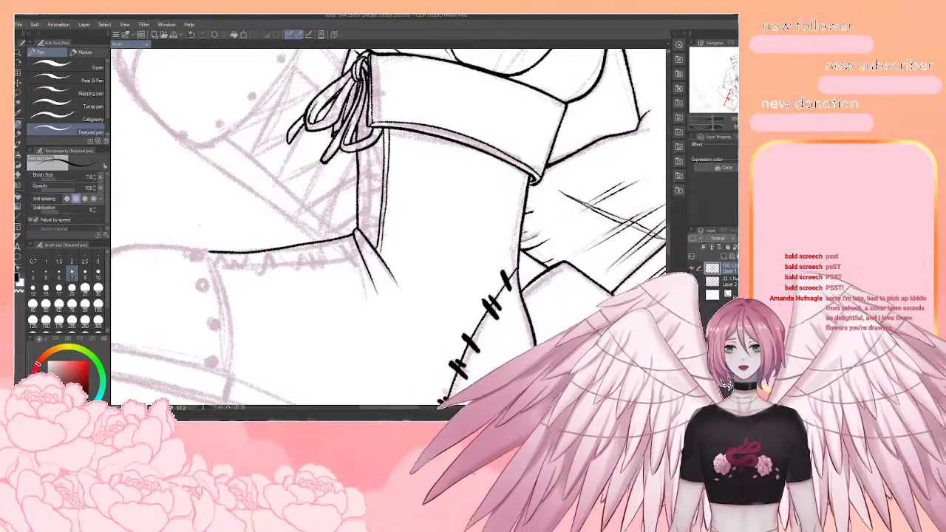
left_click_drag(436, 296, 480, 182)
Ink the inner edge of the trim along the foot as two close parallel lines from ankle to toe cap, redrawing the second until clean
mouse_move(405, 200)
left_mouse_down()
mouse_move(406, 213)
mouse_move(442, 172)
mouse_move(380, 136)
mouse_move(369, 150)
mouse_move(351, 273)
left_mouse_up()
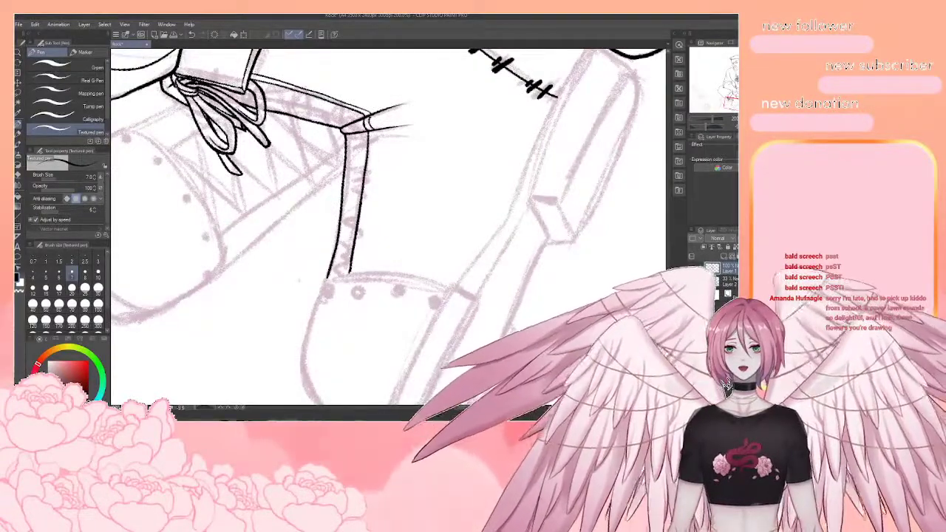
left_click_drag(373, 131, 357, 266)
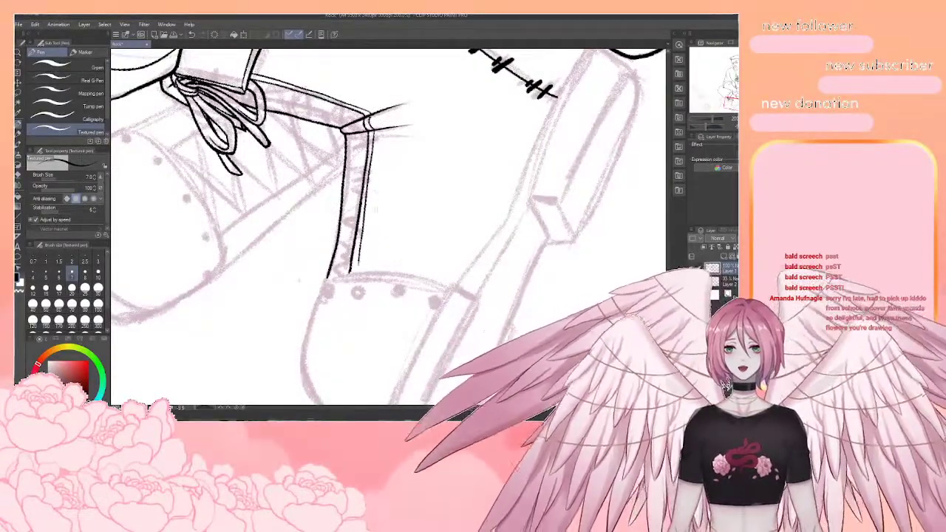
key("ctrl+z")
left_click_drag(375, 130, 354, 275)
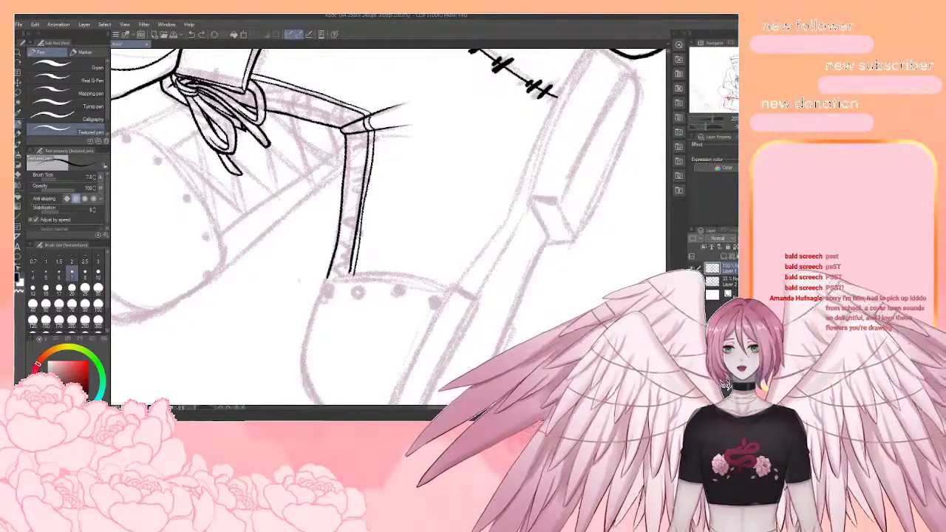
key("ctrl+z")
left_click_drag(376, 127, 357, 260)
key("ctrl+z")
left_click_drag(367, 197, 356, 275)
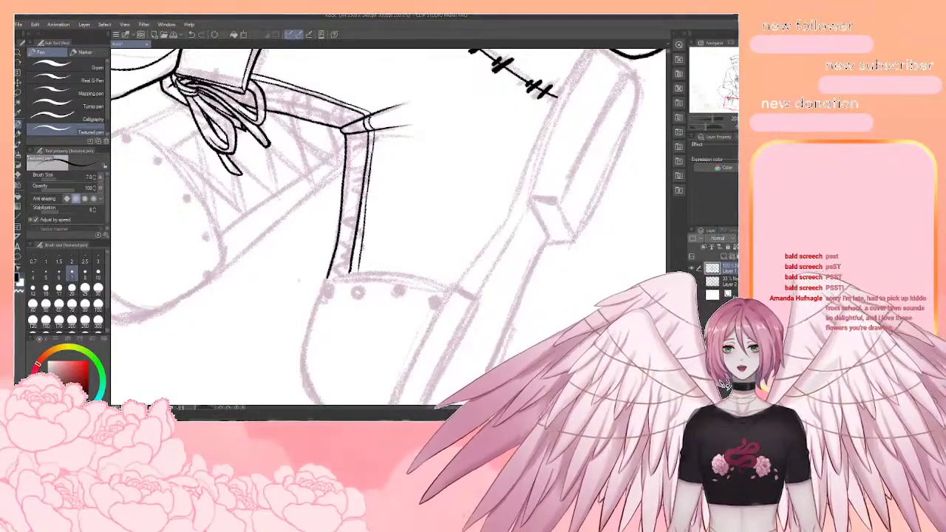
key("ctrl+z")
left_click_drag(368, 198, 358, 273)
key("ctrl+z")
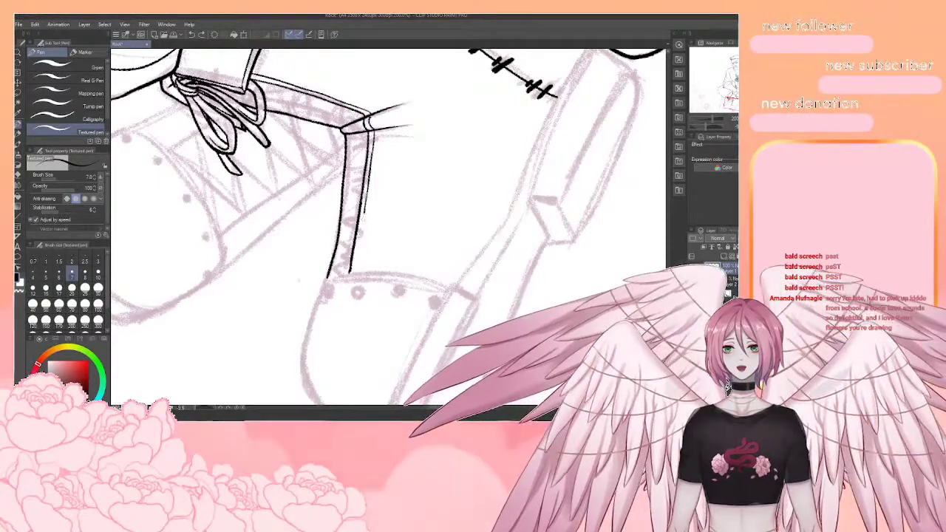
mouse_move(365, 213)
left_mouse_down()
mouse_move(356, 273)
mouse_move(327, 302)
mouse_move(310, 283)
mouse_move(302, 184)
mouse_move(315, 164)
left_mouse_up()
key("r")
left_click_drag(482, 205, 496, 281)
key("r")
left_click_drag(305, 237, 295, 200)
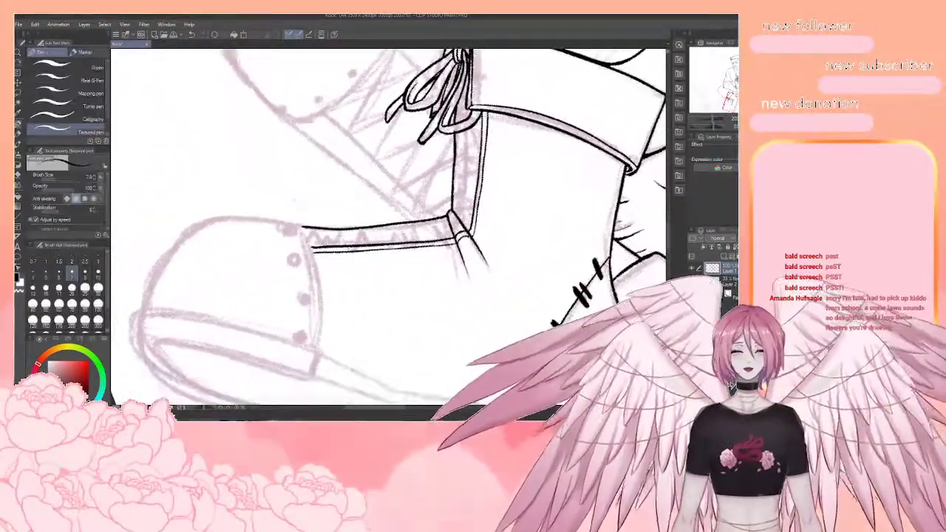
Fill the trim along the top of the foot with zigzag lacing from the toe cap to the ankle
scroll(384, 296, "up", 1)
left_click_drag(385, 296, 357, 277)
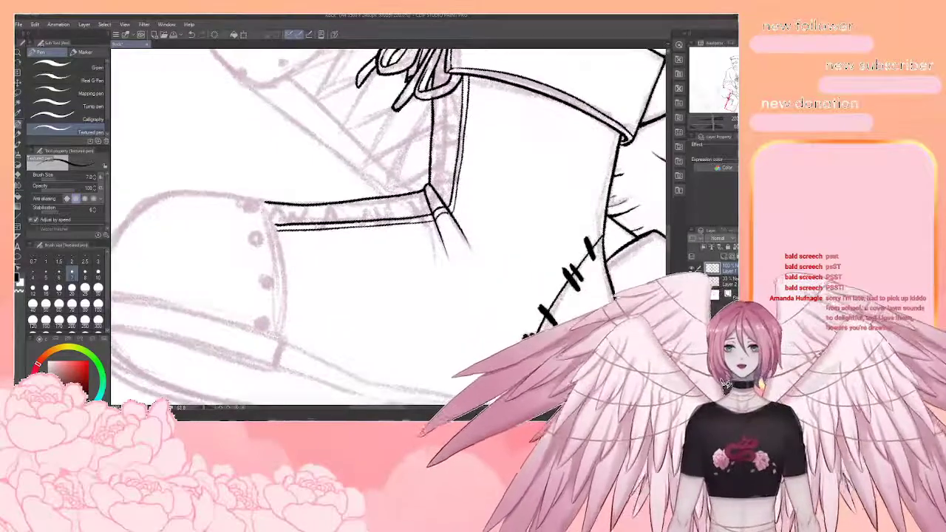
mouse_move(268, 204)
left_mouse_down()
mouse_move(278, 227)
mouse_move(294, 223)
left_mouse_up()
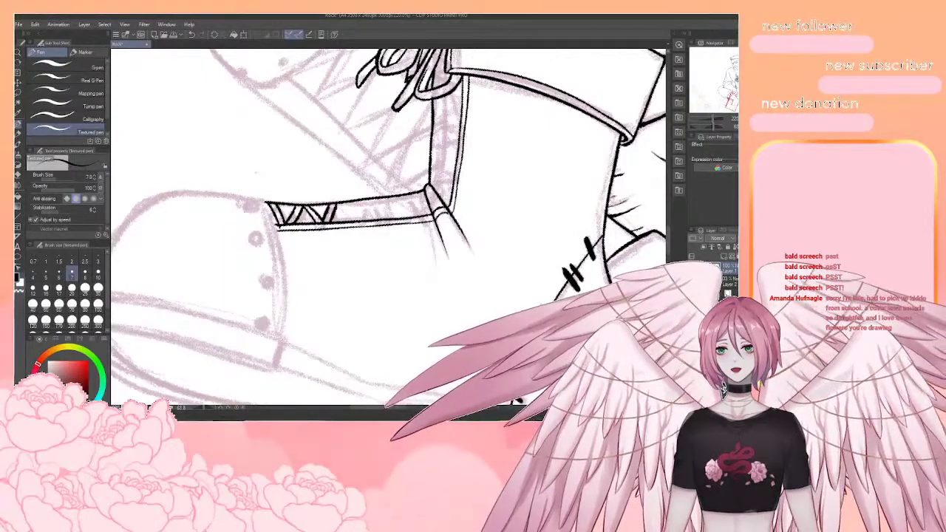
mouse_move(337, 206)
left_mouse_down()
mouse_move(350, 222)
mouse_move(364, 199)
mouse_move(367, 219)
mouse_move(312, 248)
mouse_move(342, 251)
mouse_move(347, 237)
mouse_move(373, 250)
left_mouse_up()
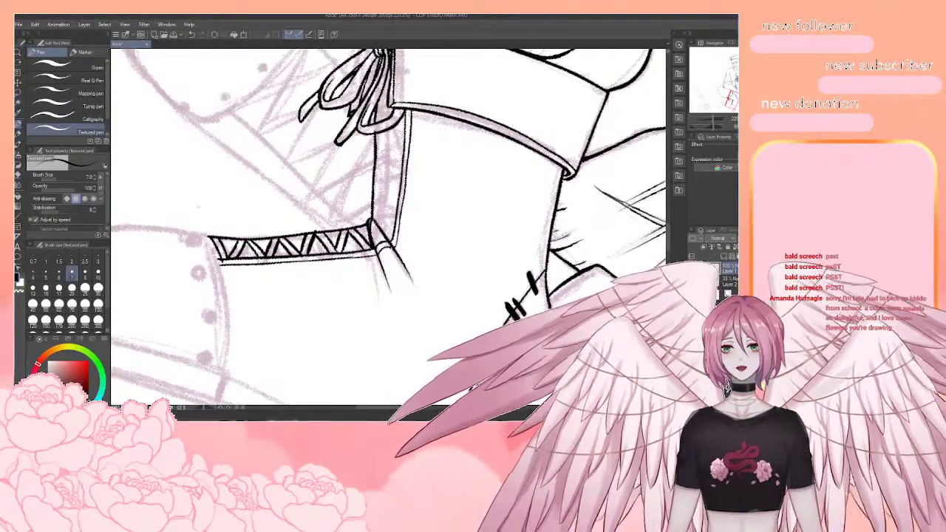
Continue the zigzag lacing around the ankle bend and up the shaft trim, including the gaps behind the bow's loops
left_click_drag(376, 221, 394, 234)
left_click_drag(375, 204, 391, 224)
mouse_move(374, 197)
left_mouse_down()
mouse_move(386, 212)
mouse_move(378, 240)
left_mouse_up()
key("shift+space")
mouse_move(444, 185)
left_mouse_down()
mouse_move(452, 253)
mouse_move(407, 213)
mouse_move(340, 228)
mouse_move(324, 246)
left_mouse_up()
key("ctrl+z")
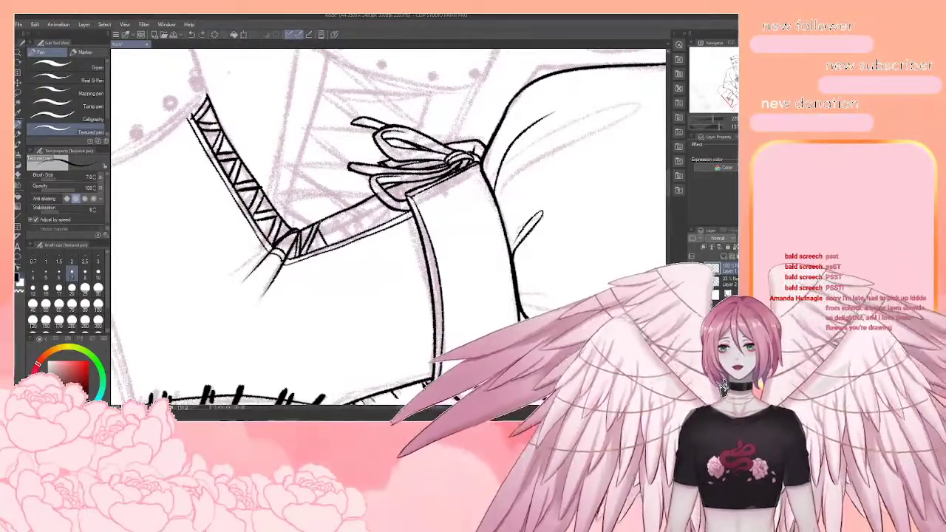
left_click_drag(319, 223, 330, 245)
mouse_move(339, 213)
left_mouse_down()
mouse_move(331, 241)
mouse_move(364, 230)
mouse_move(346, 235)
mouse_move(374, 196)
mouse_move(372, 233)
mouse_move(388, 202)
left_mouse_up()
mouse_move(379, 221)
left_mouse_down()
mouse_move(393, 206)
mouse_move(397, 217)
mouse_move(382, 194)
mouse_move(400, 216)
left_mouse_up()
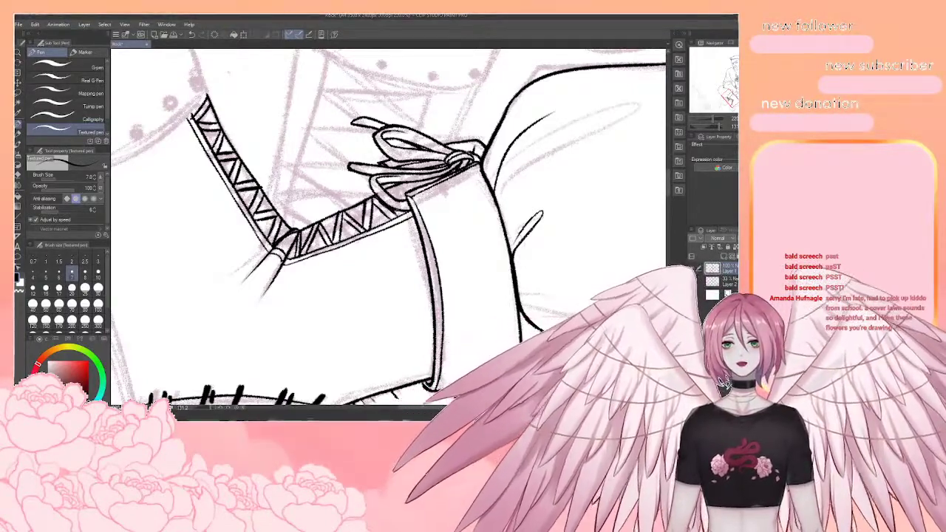
mouse_move(401, 180)
left_mouse_down()
mouse_move(396, 203)
mouse_move(405, 188)
mouse_move(436, 185)
left_mouse_up()
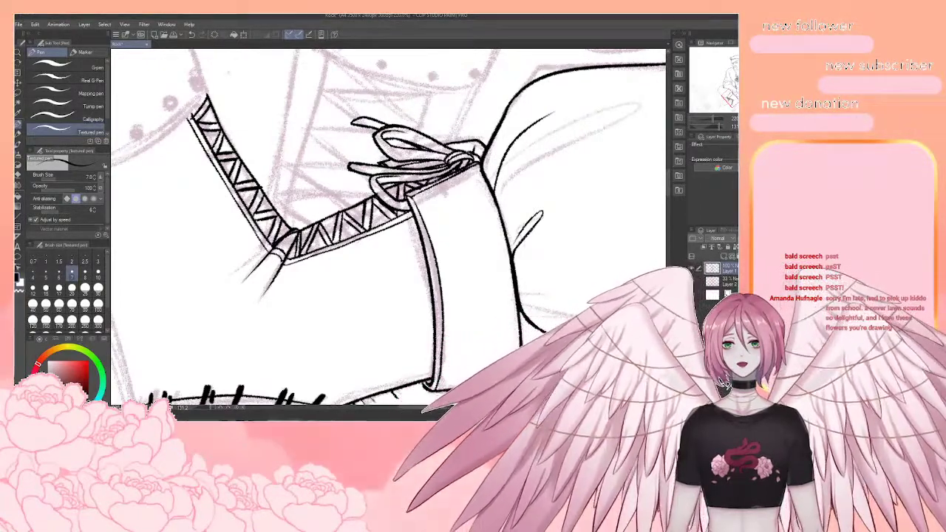
Examine the boot's toe area and the whole seated figure upright to check the line art so far
key("r")
left_click_drag(481, 295, 442, 125)
left_click_drag(384, 325, 460, 133)
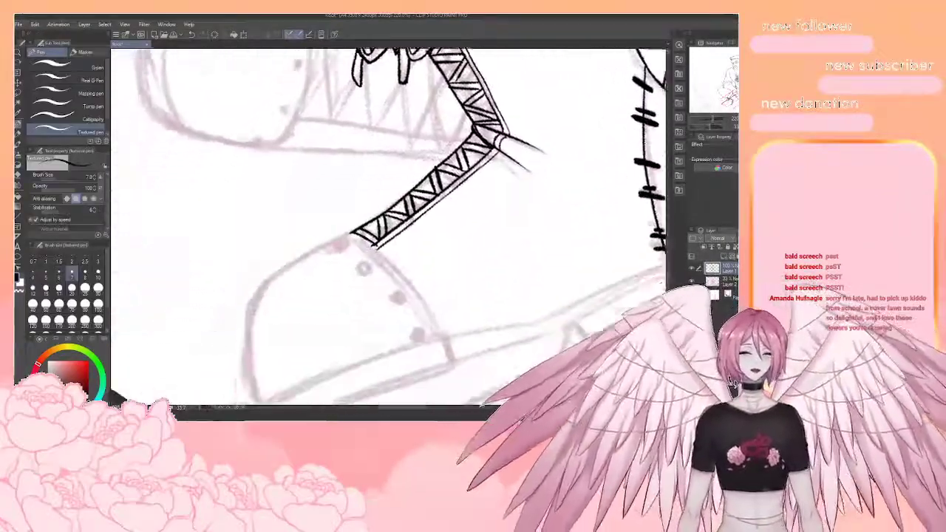
left_click_drag(428, 173, 408, 137)
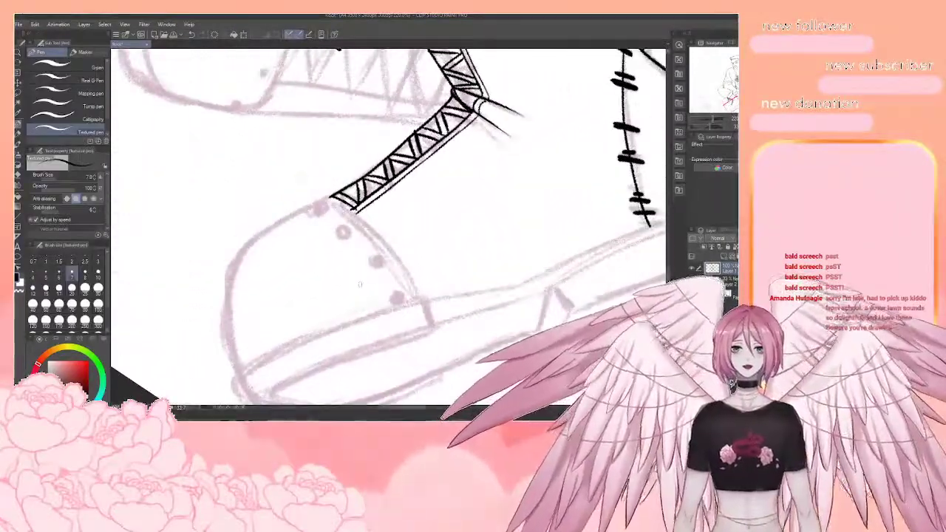
scroll(360, 285, "down", 5)
left_click_drag(360, 285, 324, 335)
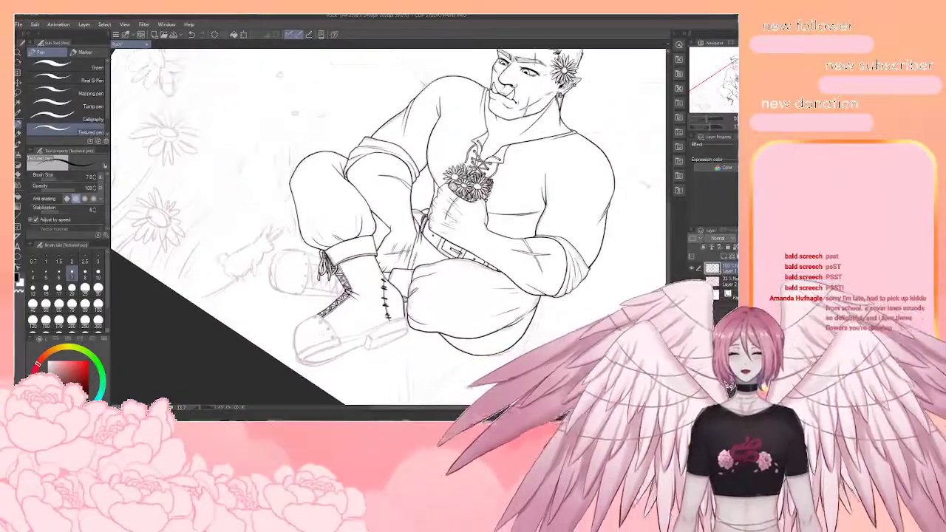
key("r")
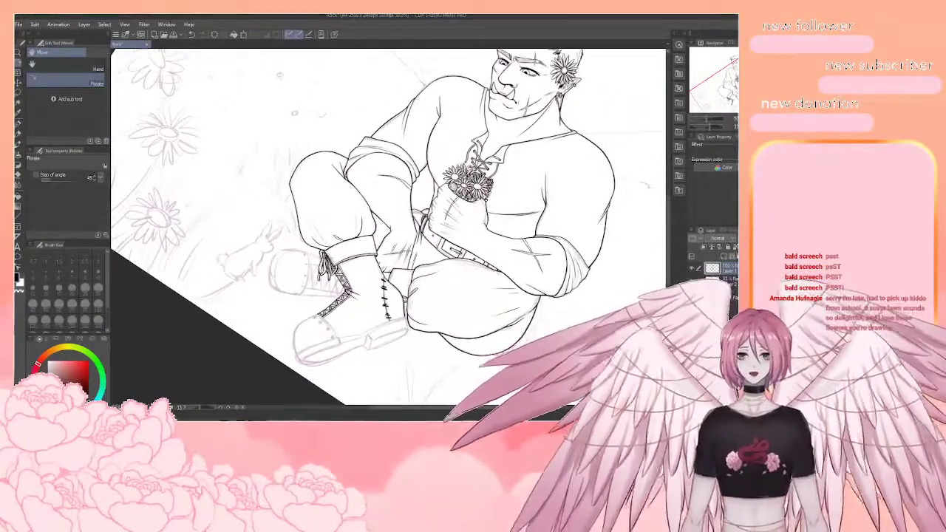
left_click_drag(510, 296, 526, 188)
key("p")
scroll(526, 188, "down", 1)
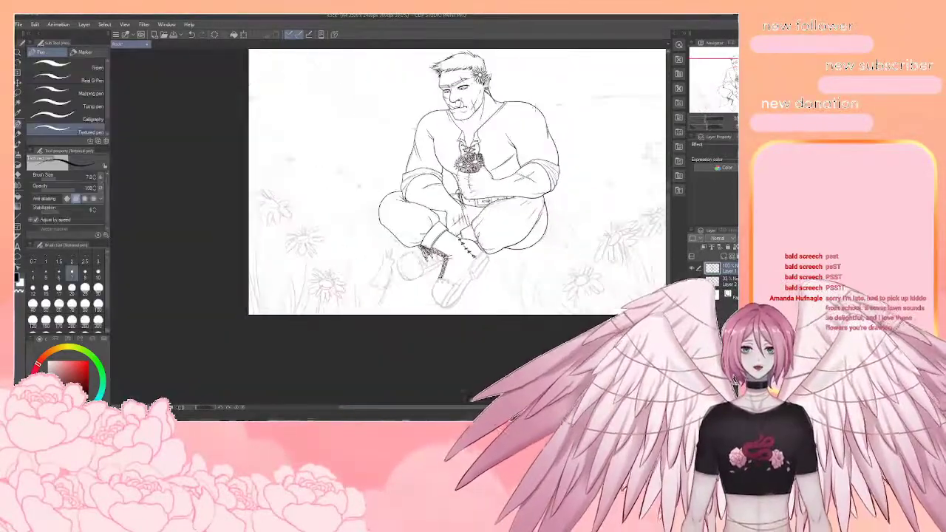
left_click_drag(526, 124, 490, 173)
scroll(491, 174, "up", 3)
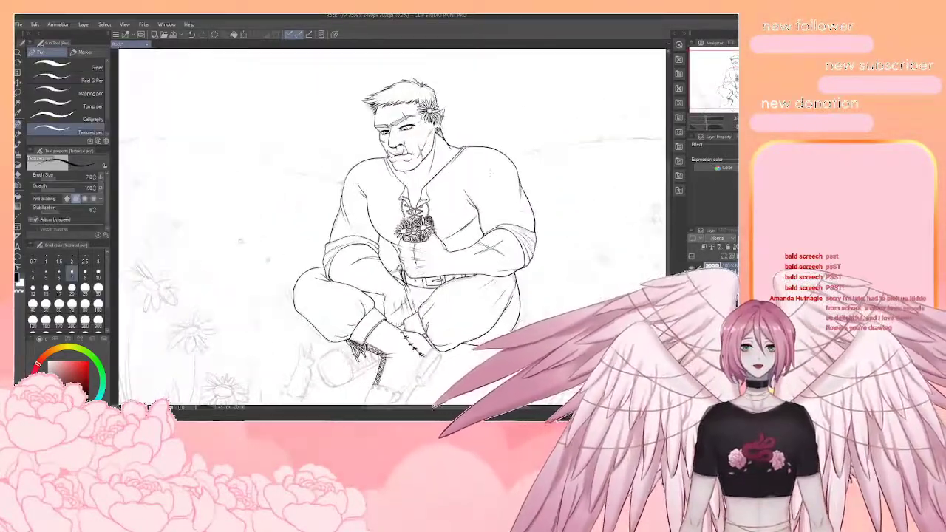
left_click_drag(496, 212, 487, 195)
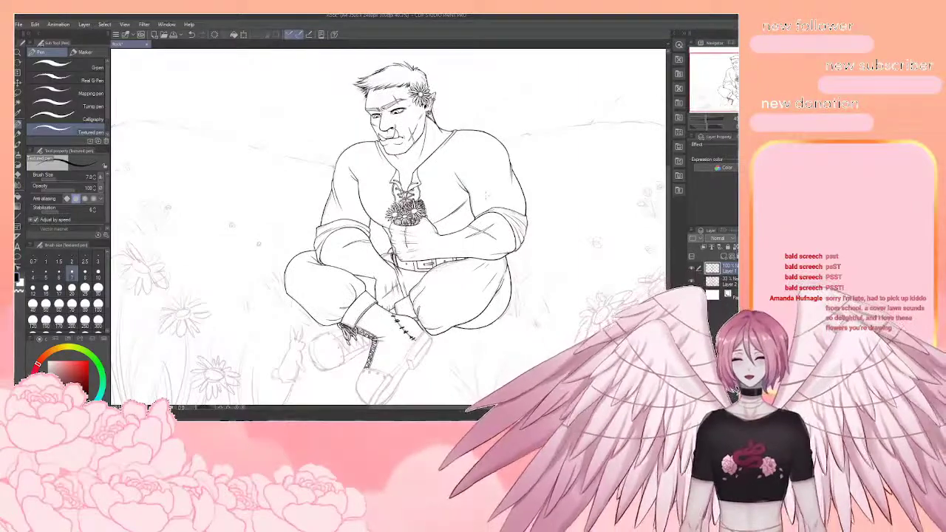